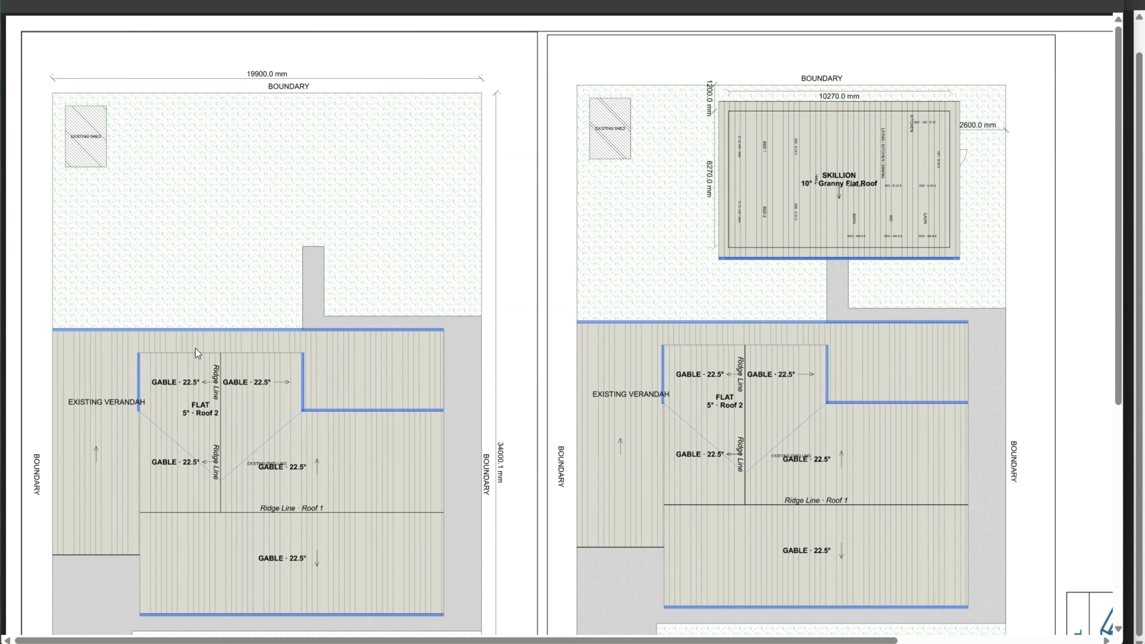
Scroll and pan through the example PDF floor plans, then bring up the project checklist.
scroll(198, 352, down, 8)
scroll(416, 463, right, 5)
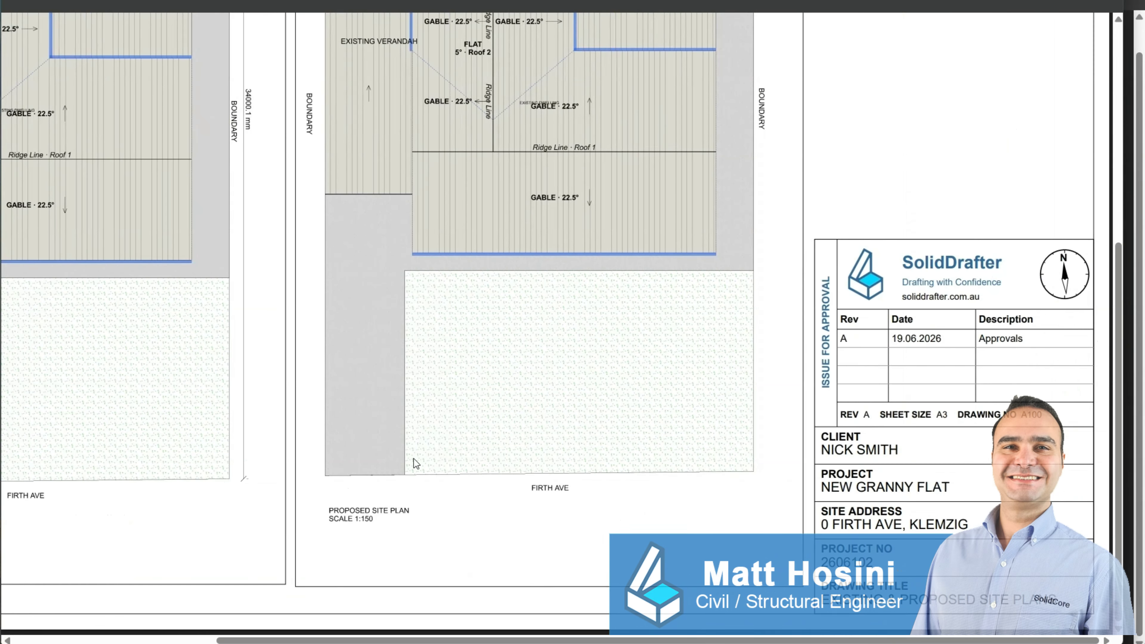
scroll(413, 459, up, 5)
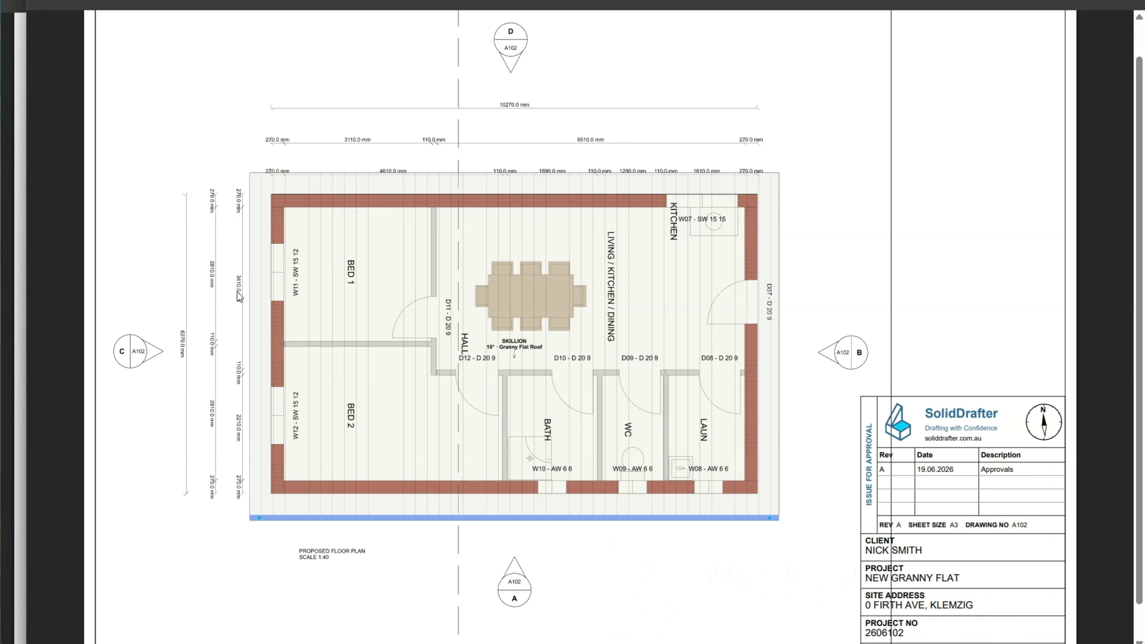
ctrl+scroll(237, 292, up, 1)
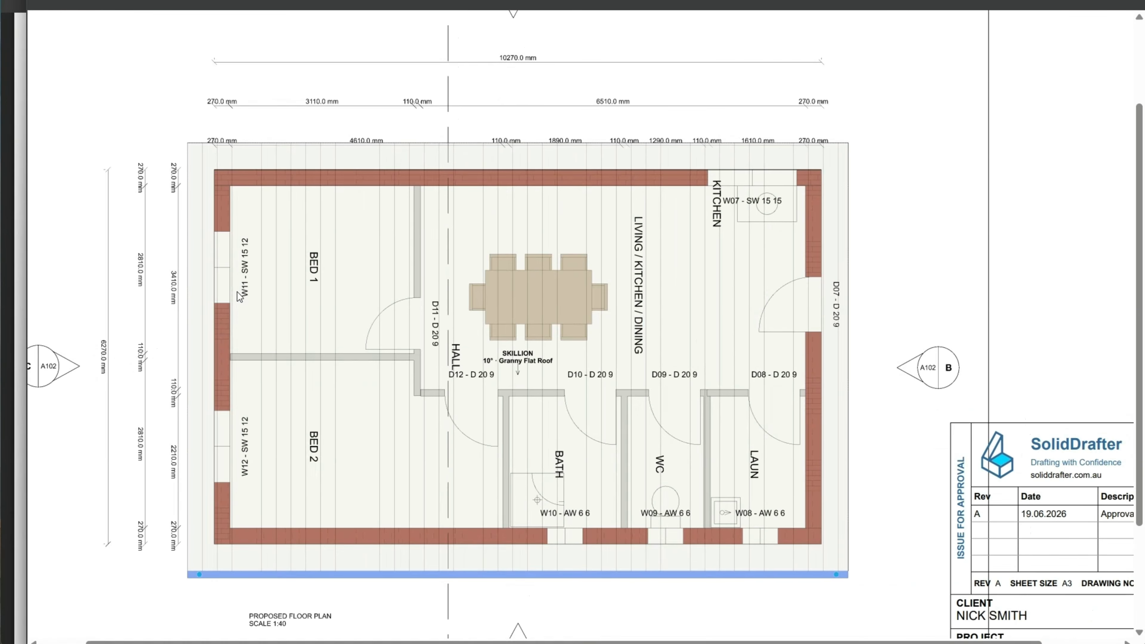
middle_click(237, 292)
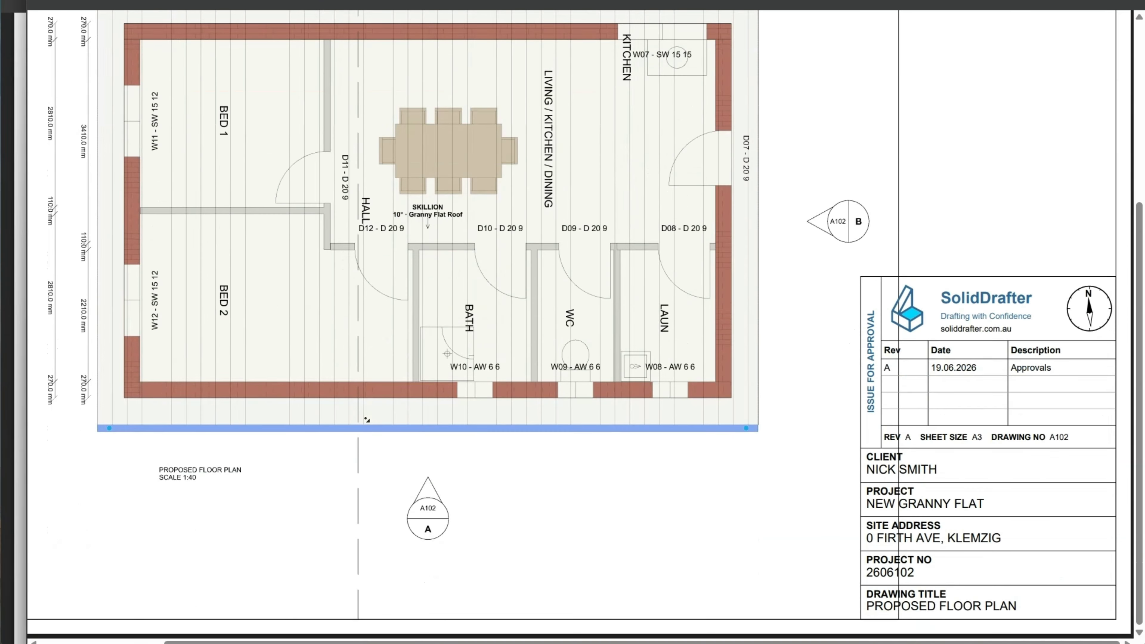
ctrl+scroll(488, 363, down, 1)
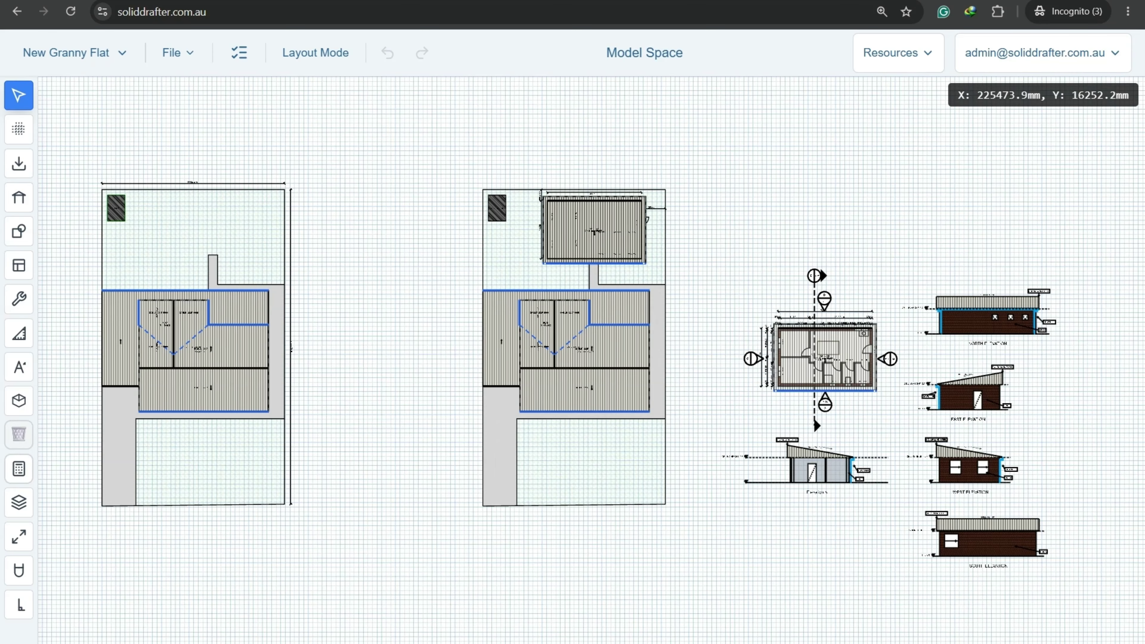
click(236, 57)
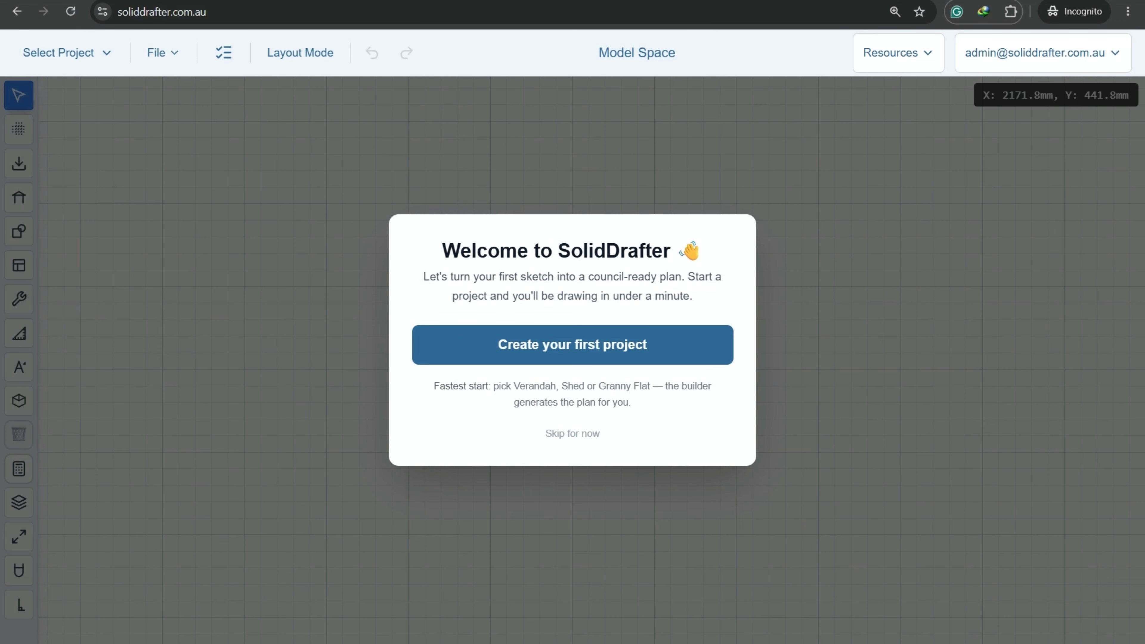
Create a Granny Flat type project named 'New Granny Flat'.
click(569, 339)
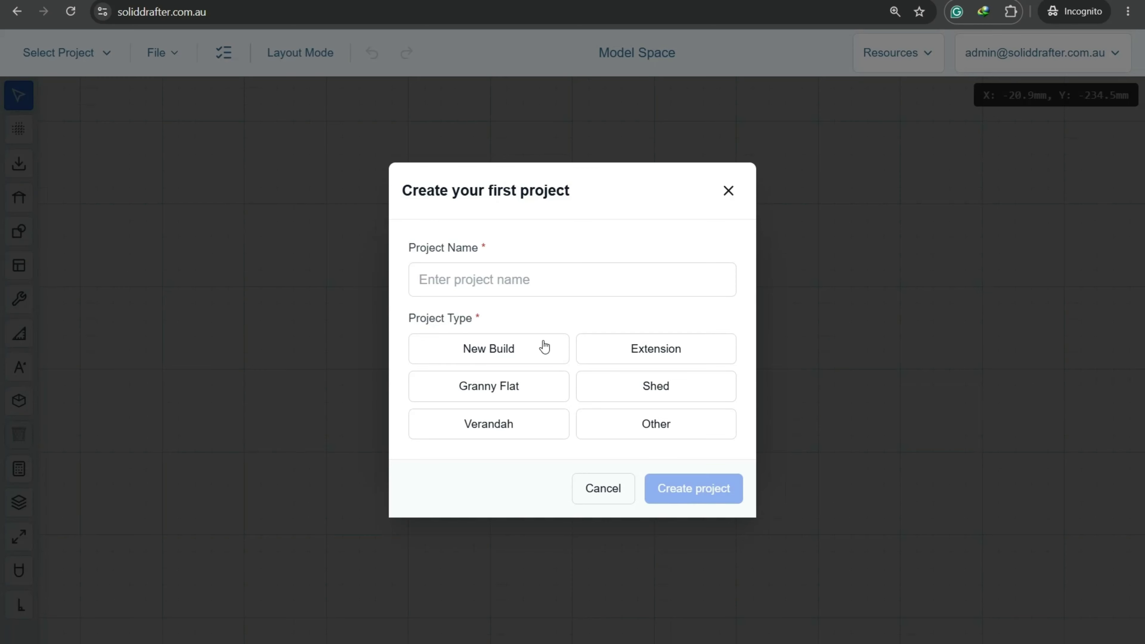
click(483, 267)
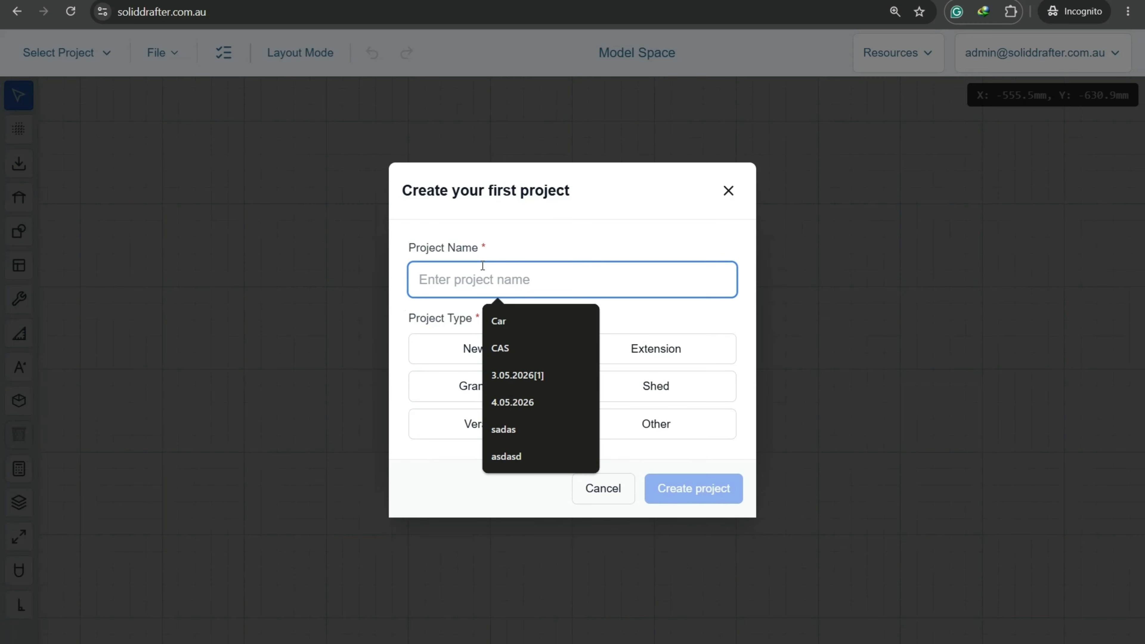
text(New Granny)
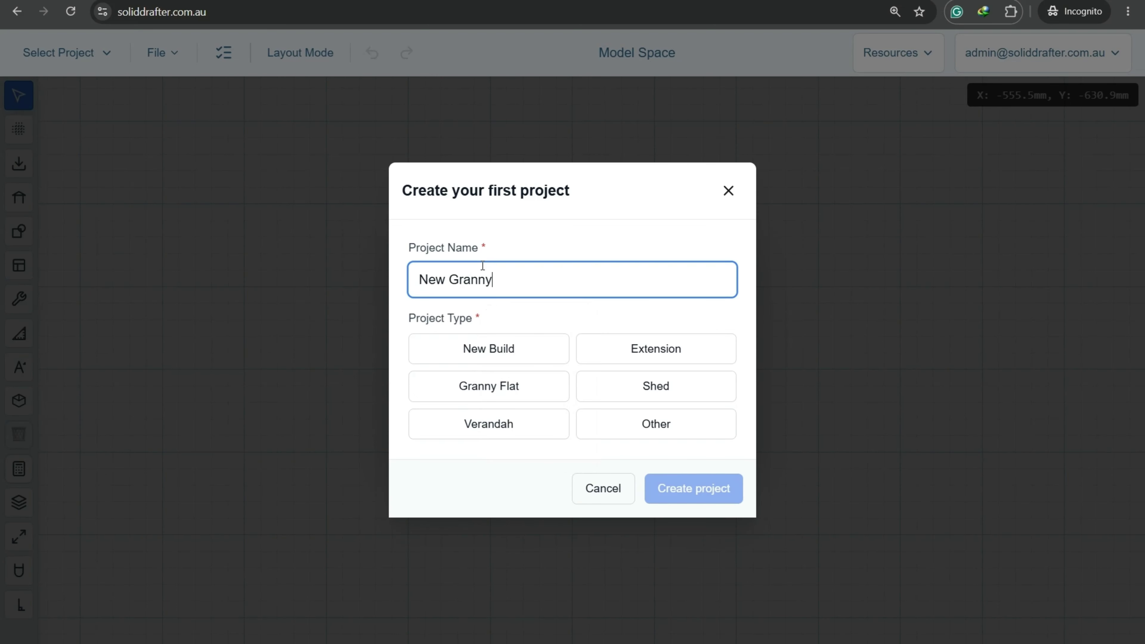
text( Flat)
click(507, 390)
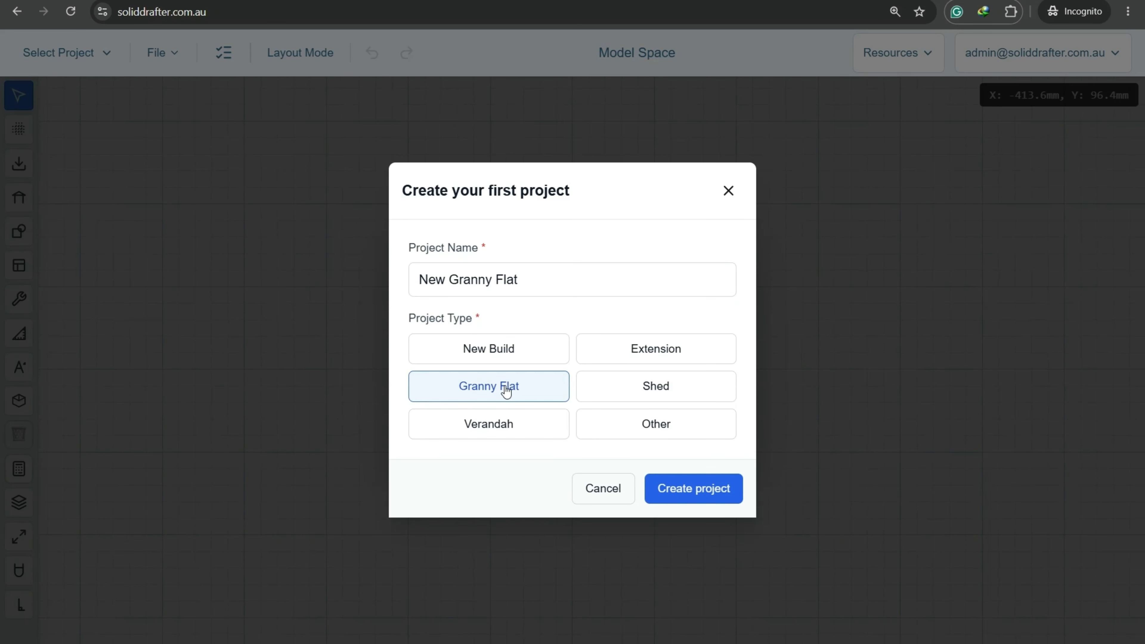
click(713, 492)
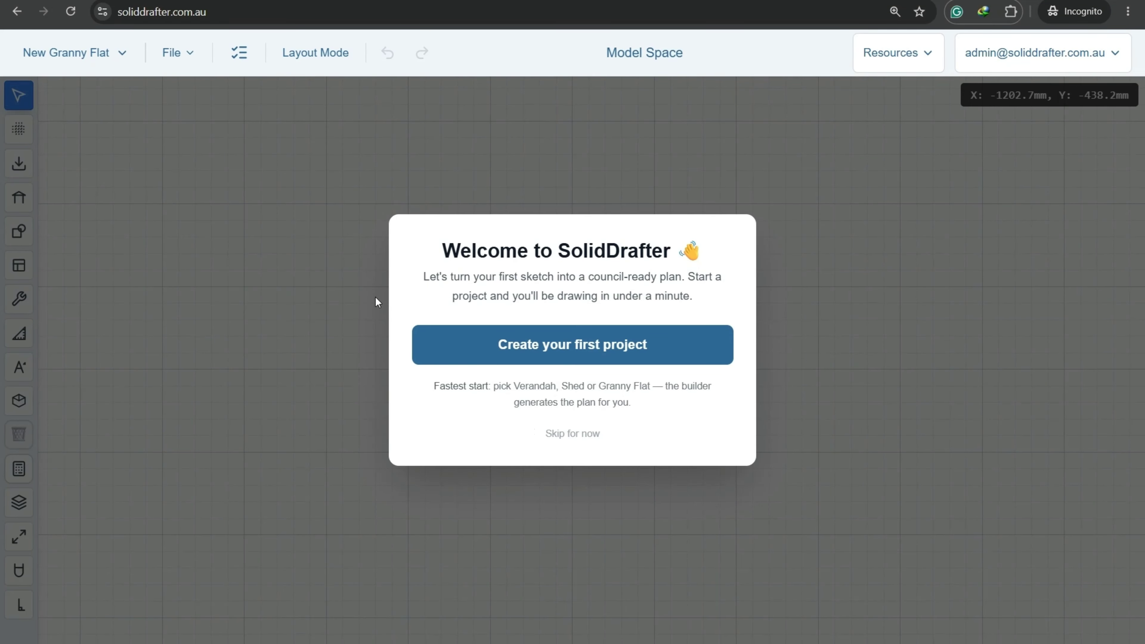
Skip the welcome message, then review and close the 14-item project checklist.
click(237, 237)
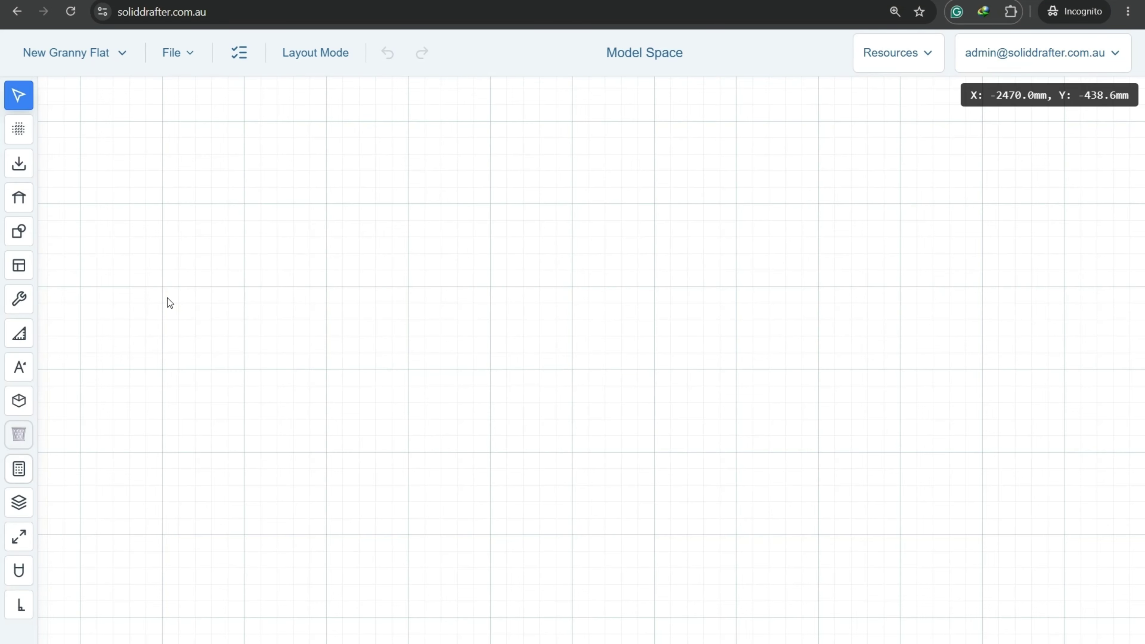
click(245, 53)
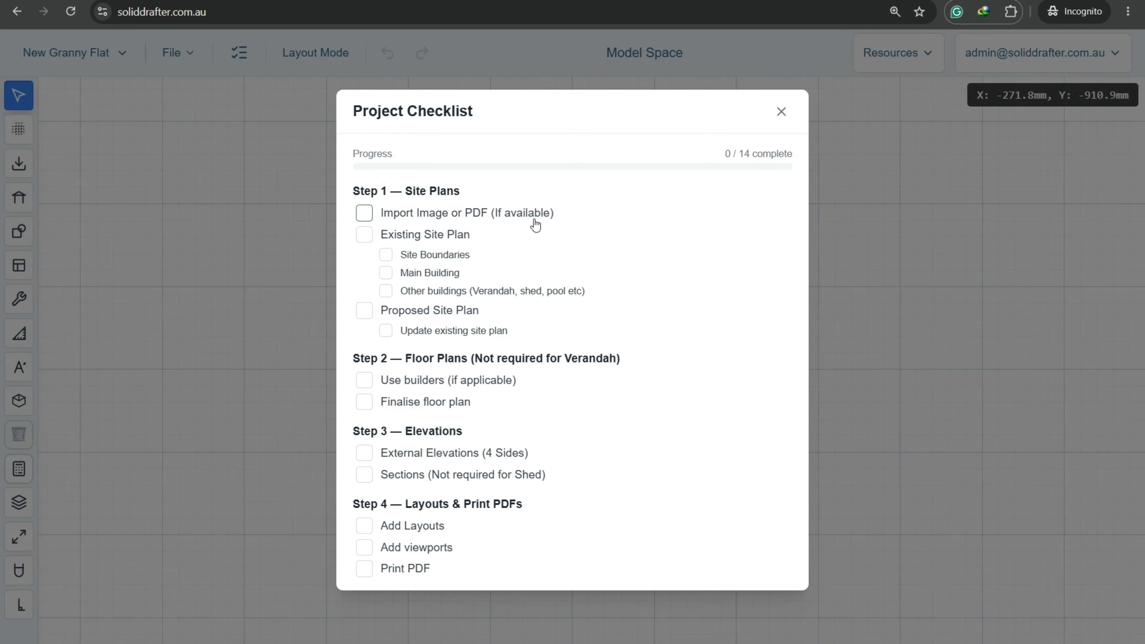
click(782, 112)
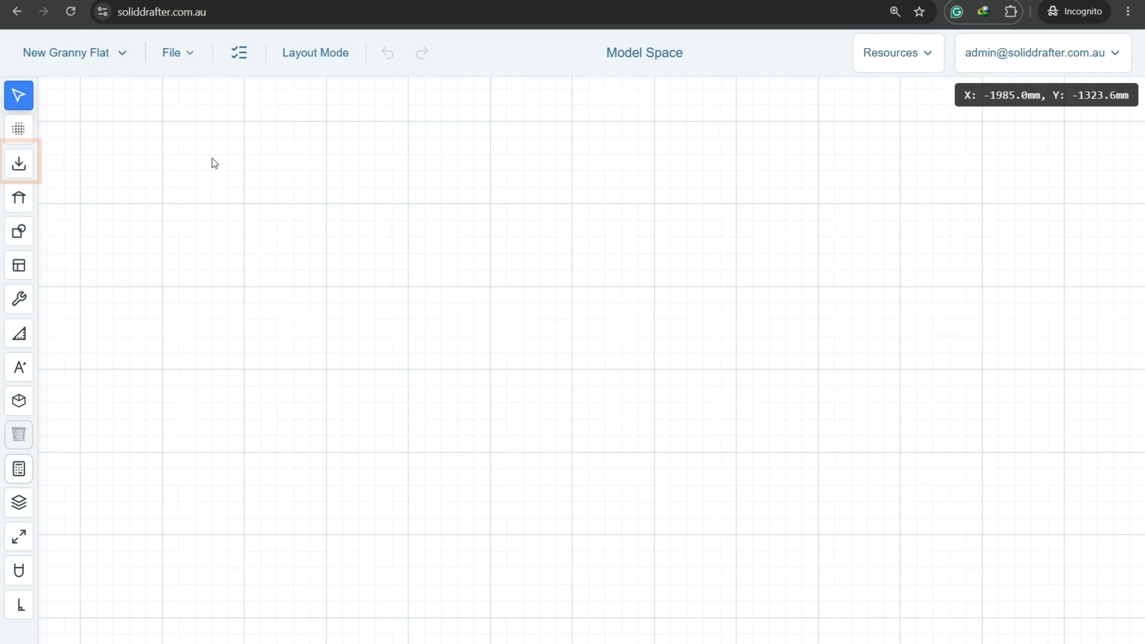
Attach page 1 of Aerial Image-PDF[0].pdf as the canvas background.
click(26, 171)
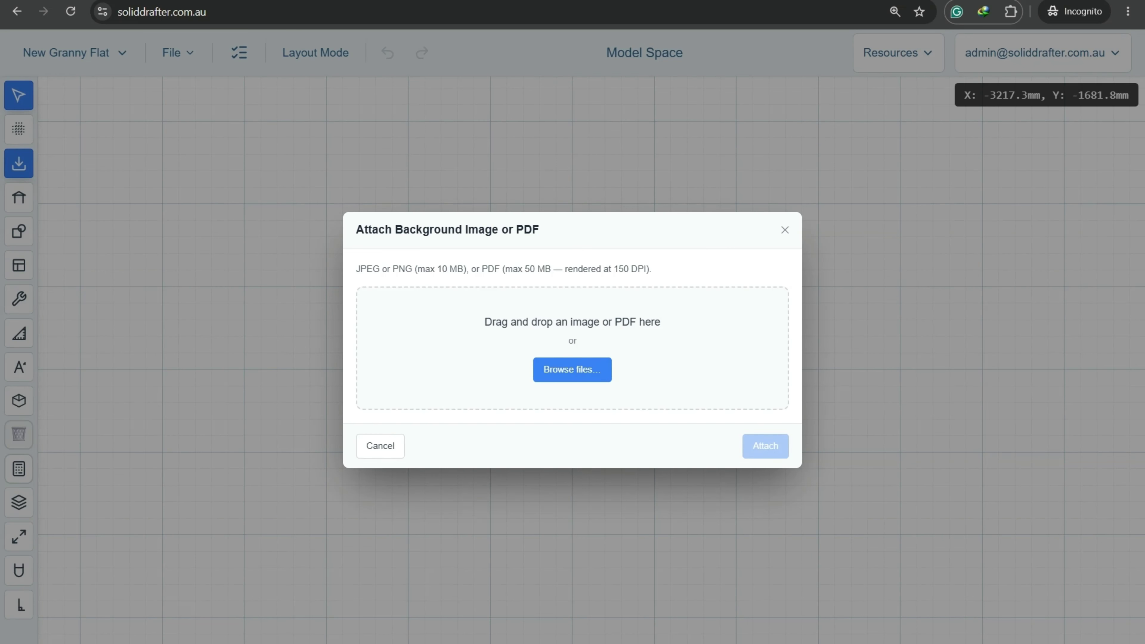
drag(368, 90, 659, 346)
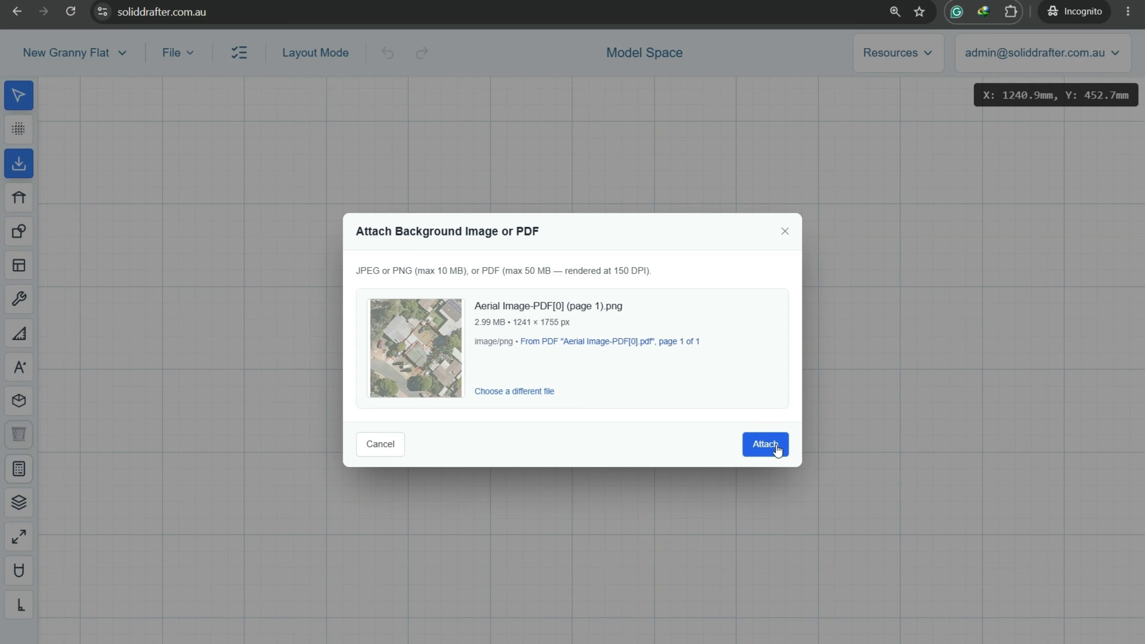
click(766, 445)
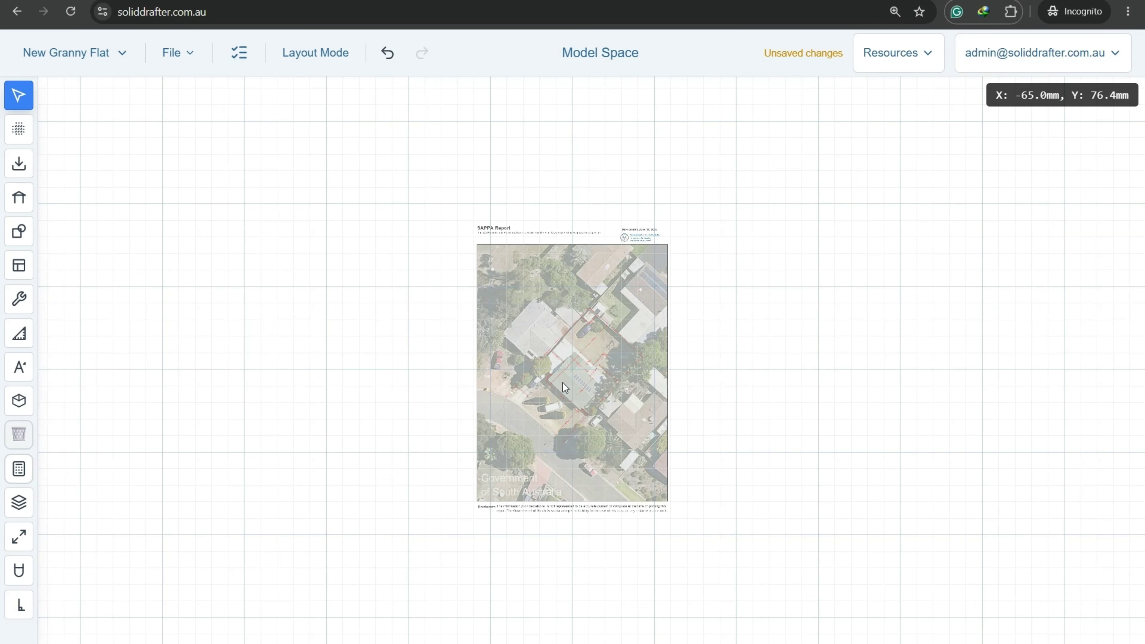
Zoom and pan the aerial image until the house and red site dimensions fill the view.
click(563, 383)
scroll(594, 359, up, 6)
scroll(595, 245, up, 4)
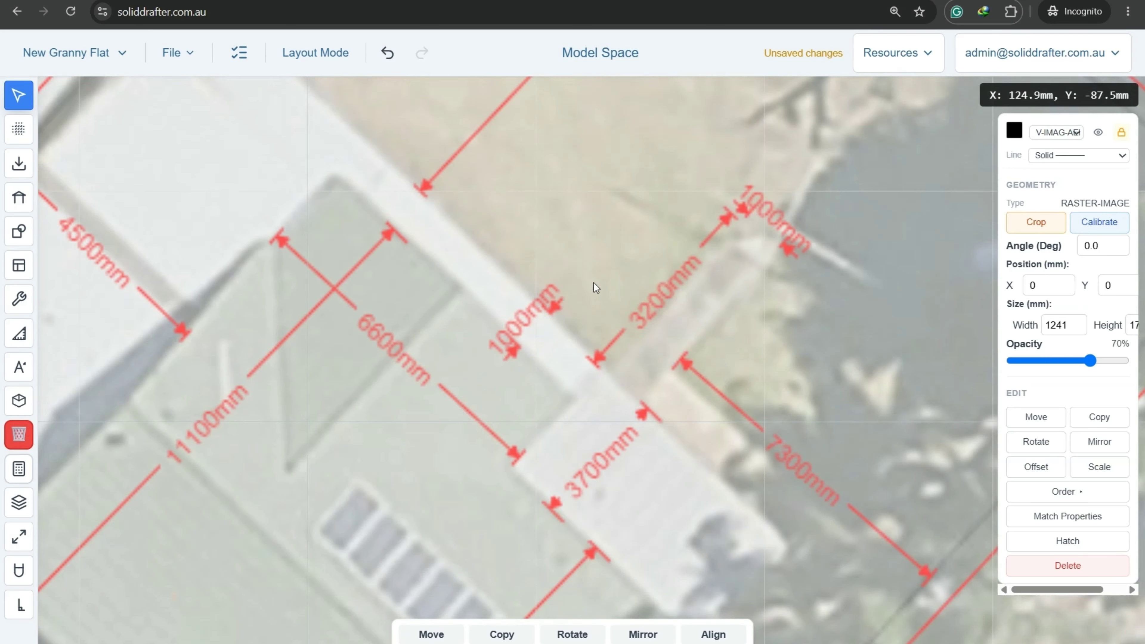
scroll(595, 286, down, 10)
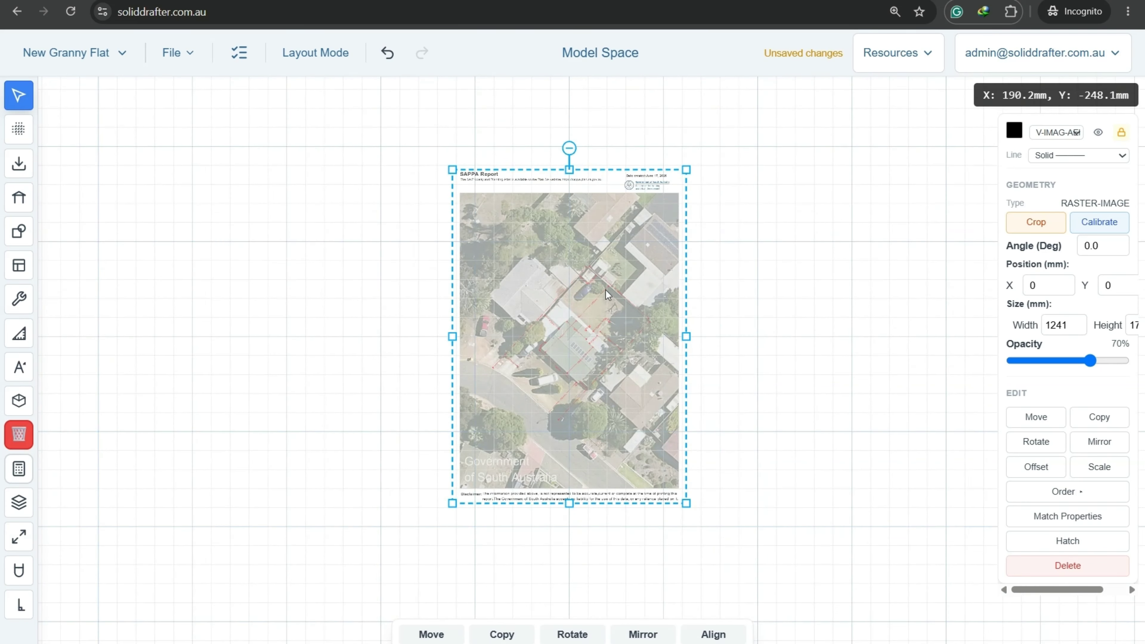
scroll(606, 290, up, 4)
scroll(606, 290, down, 2)
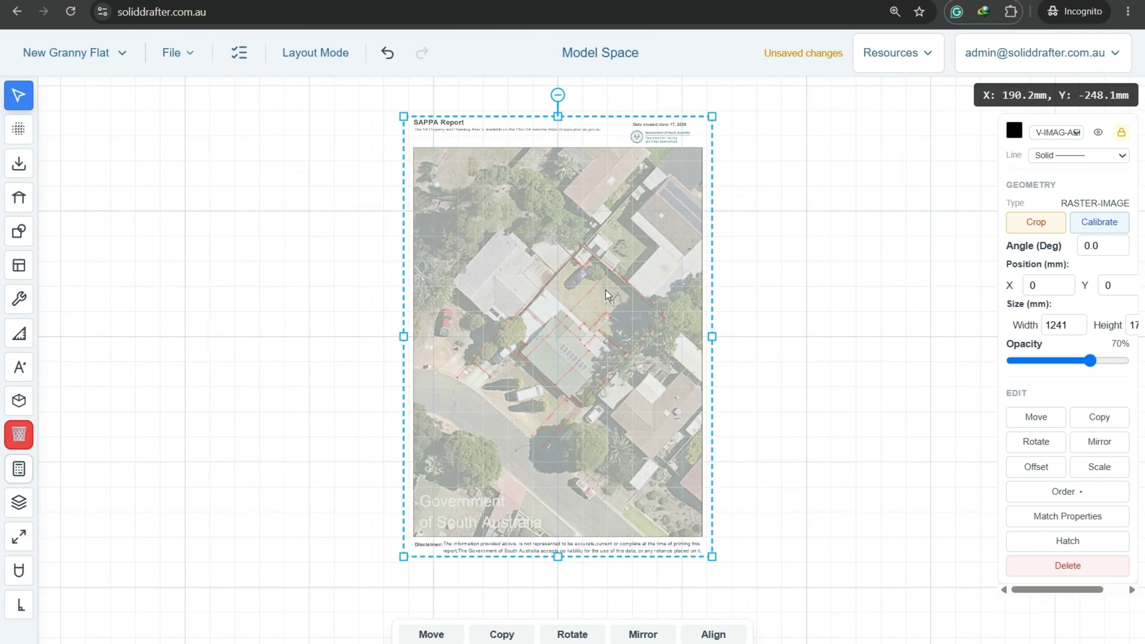
click(902, 304)
scroll(601, 426, up, 6)
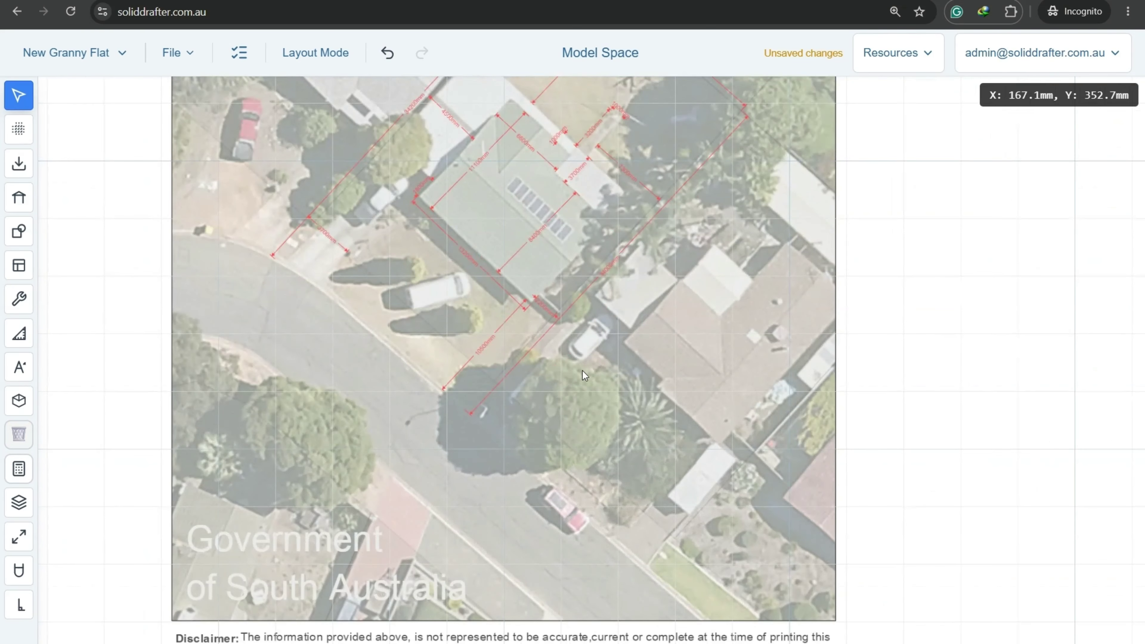
scroll(495, 429, down, 4)
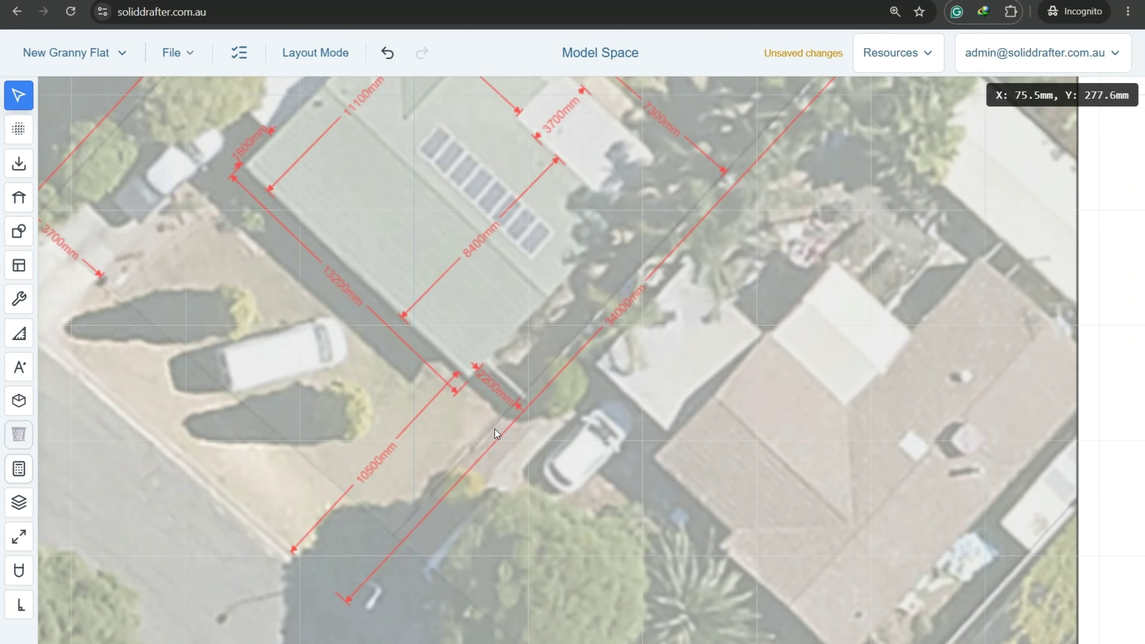
scroll(617, 301, down, 2)
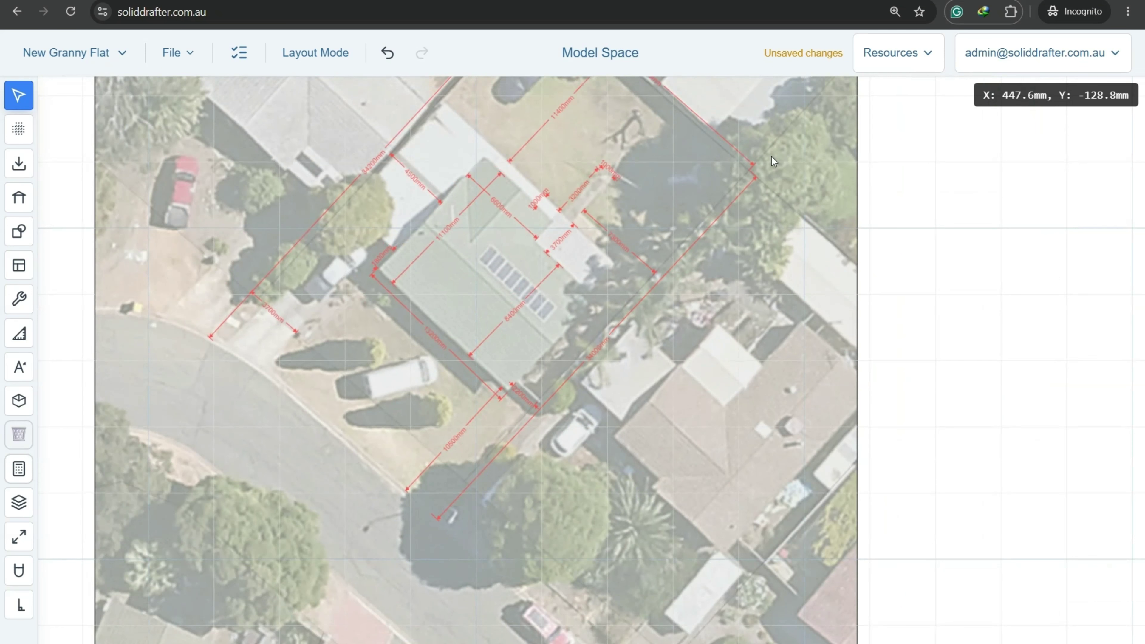
mouse_move(541, 285)
middle_down()
mouse_move(476, 409)
mouse_move(492, 380)
middle_up()
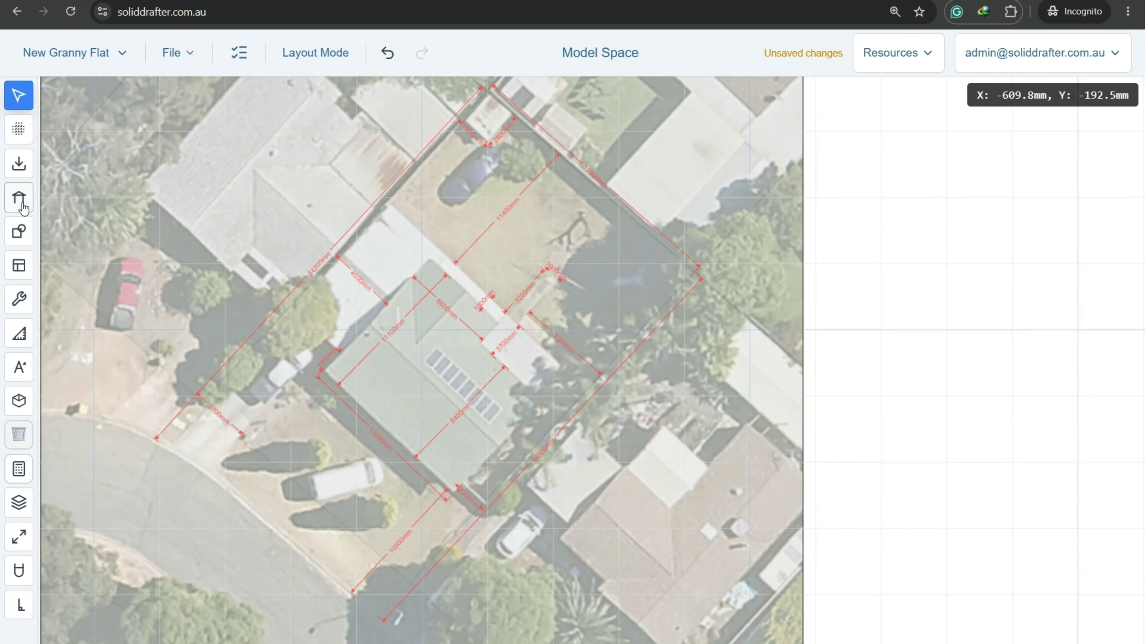
Trace a line from the site corner to the tail of the 34000mm dimension arrow.
mouse_move(20, 231)
click(57, 96)
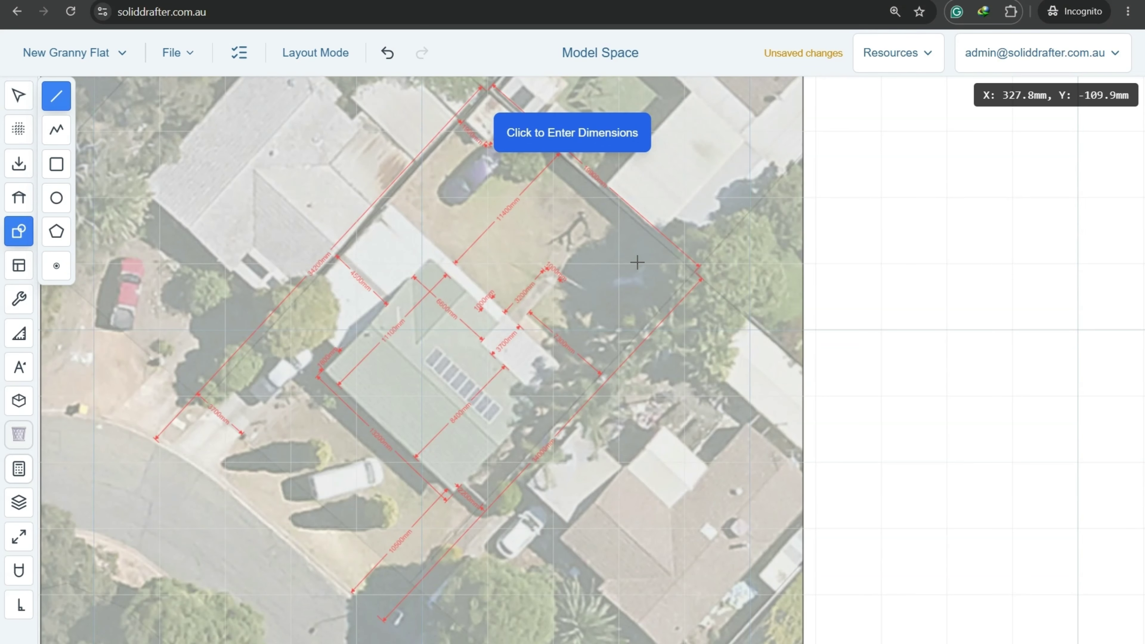
scroll(680, 225, up, 10)
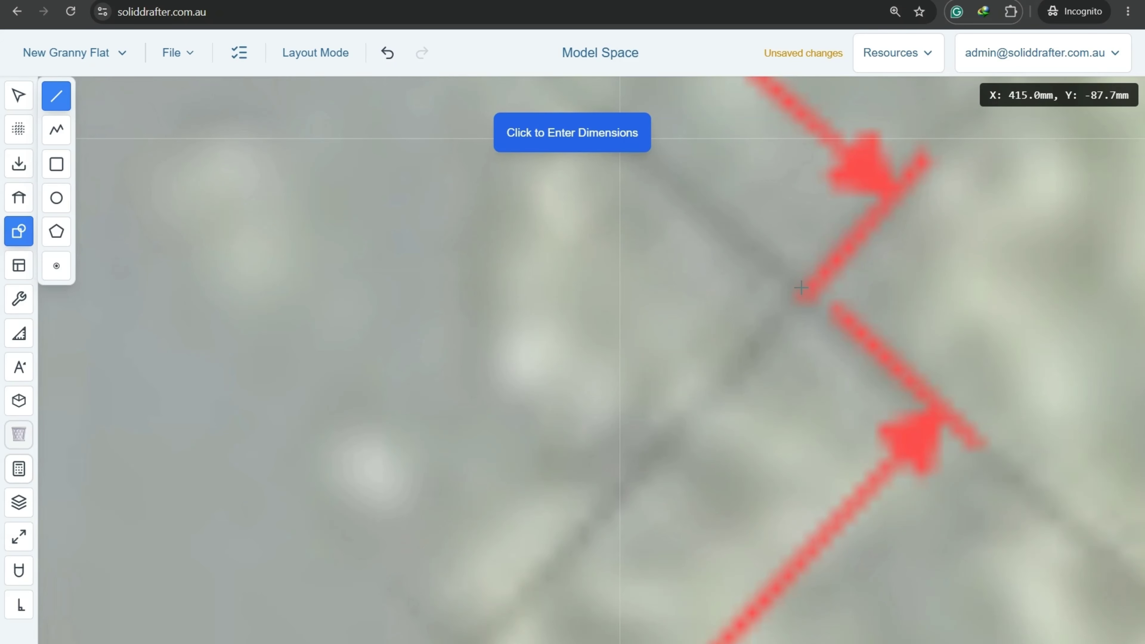
scroll(801, 288, down, 10)
click(804, 332)
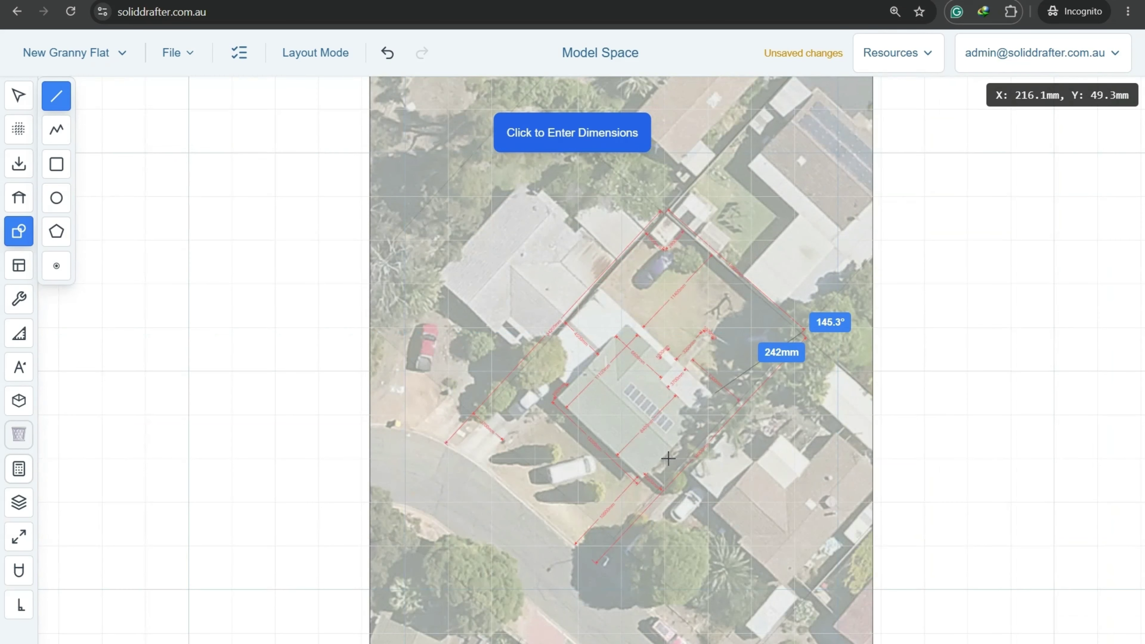
scroll(600, 566, up, 10)
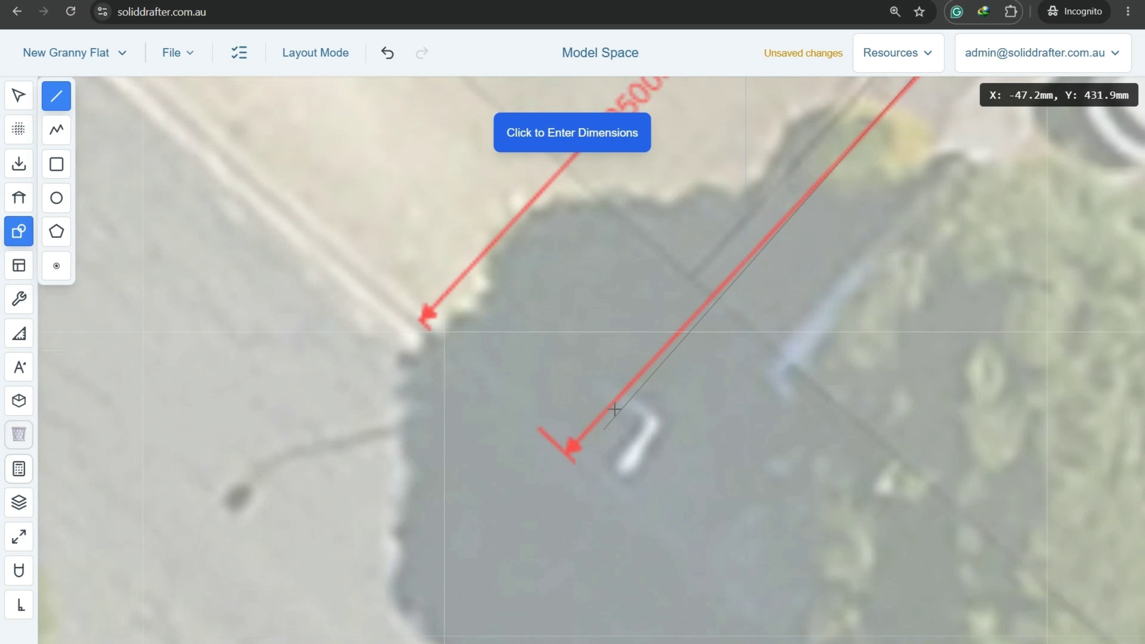
scroll(575, 361, up, 5)
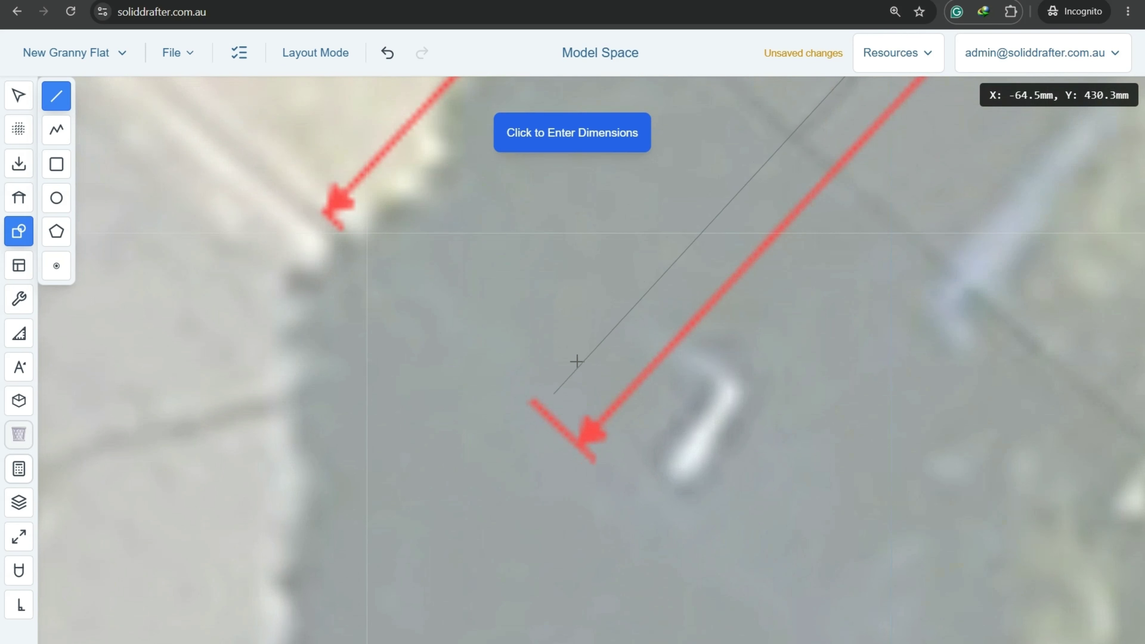
middle_drag(482, 409, 425, 445)
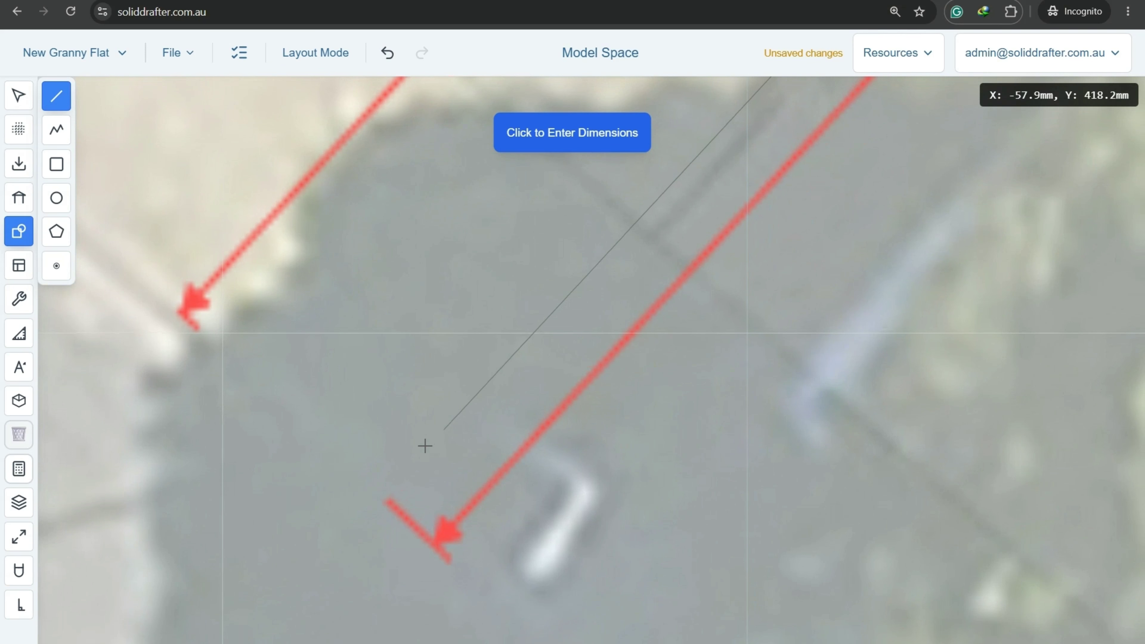
click(400, 515)
scroll(451, 444, down, 10)
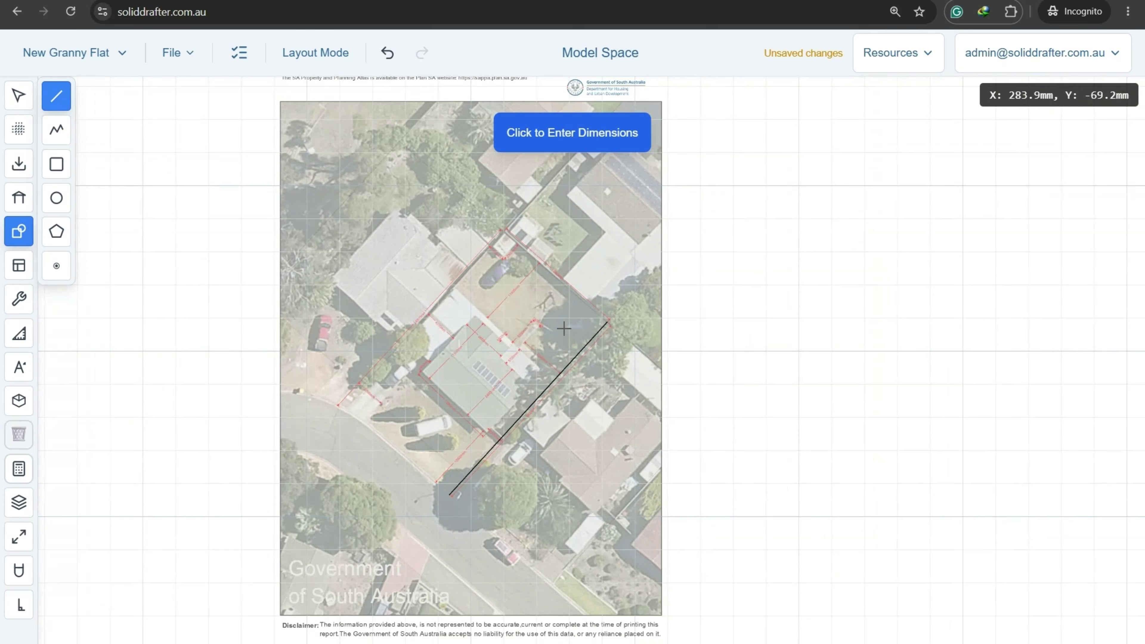
key(Escape)
Select the traced 34000mm boundary line.
scroll(548, 386, up, 3)
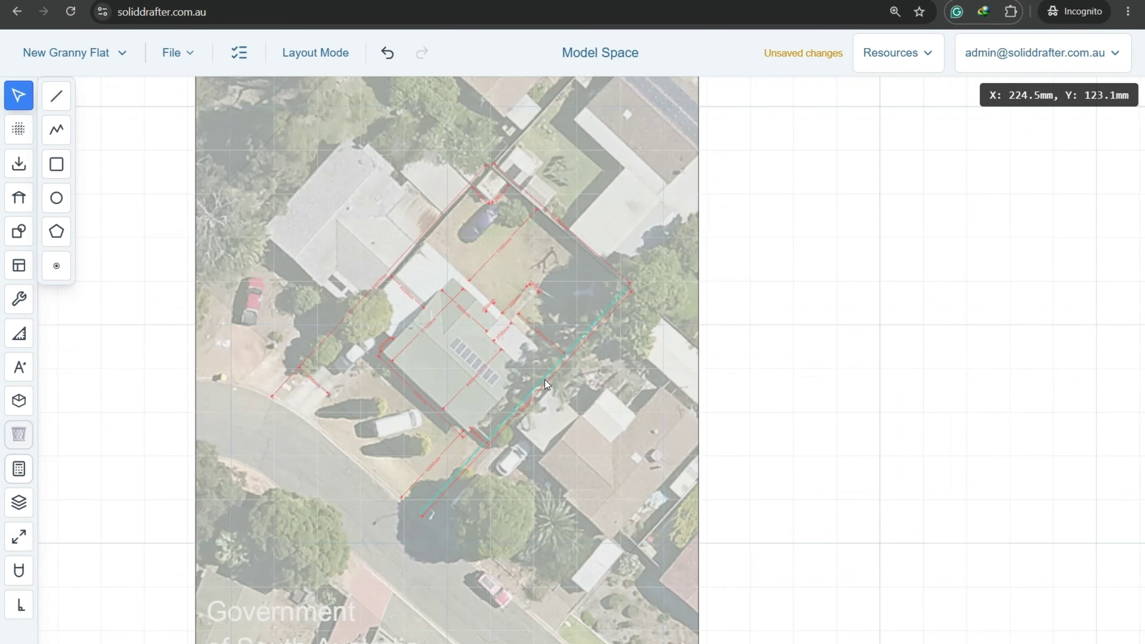
click(544, 382)
scroll(523, 356, up, 6)
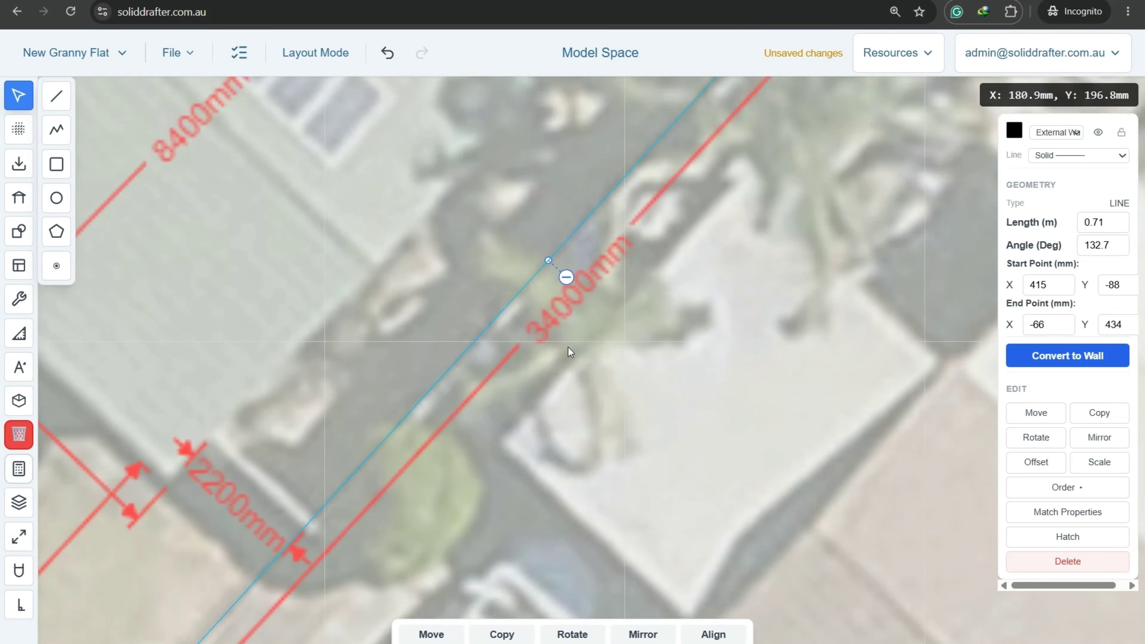
scroll(568, 349, down, 8)
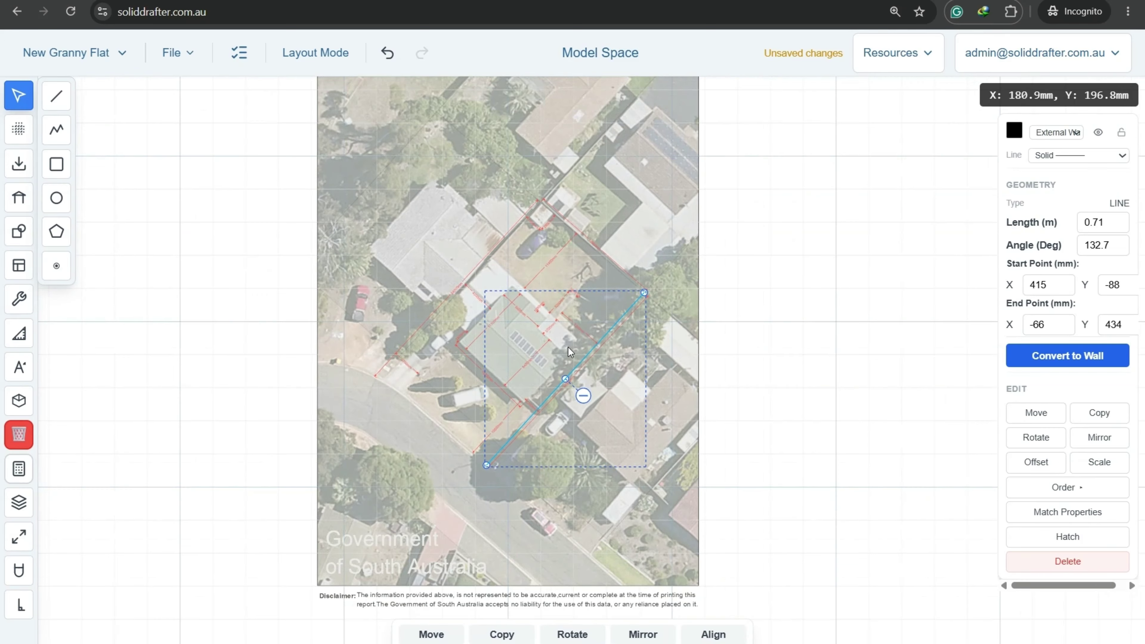
Place a vertical guide beside the aerial photo.
mouse_move(18, 130)
click(81, 127)
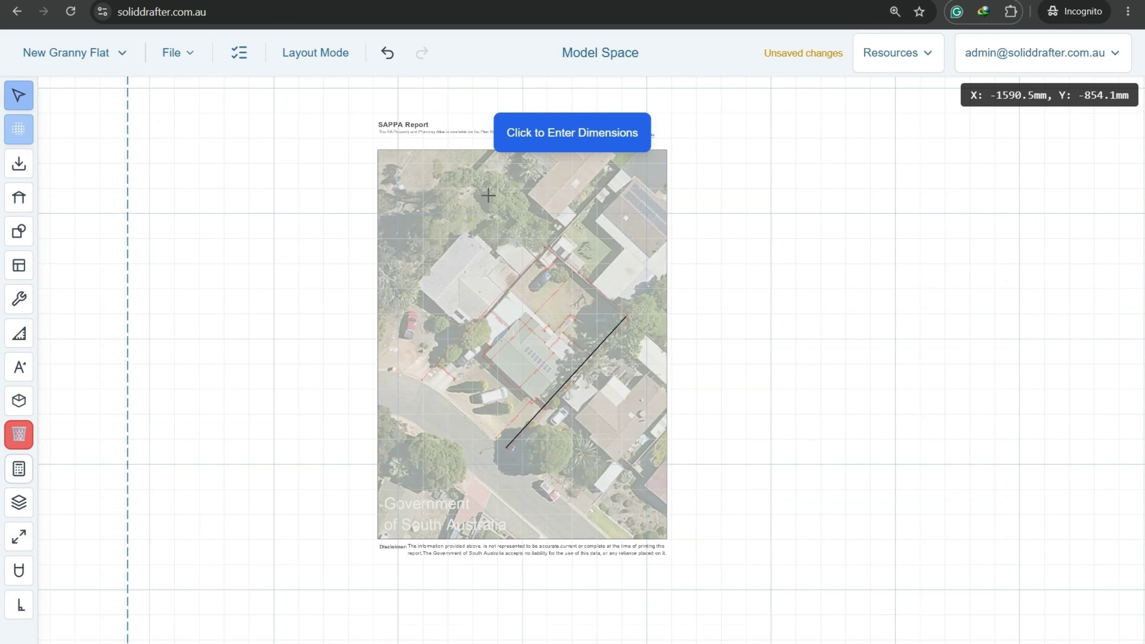
click(747, 314)
key(Escape)
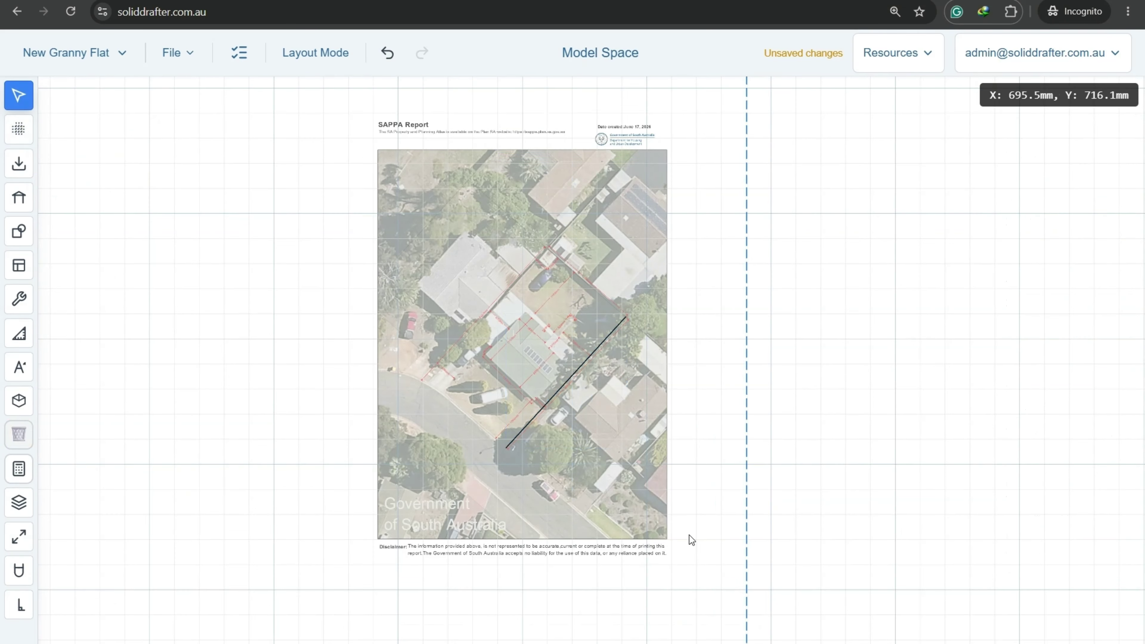
Align the photo and traced line onto the vertical guide, accepting the 0.9x scale.
drag(699, 572, 314, 102)
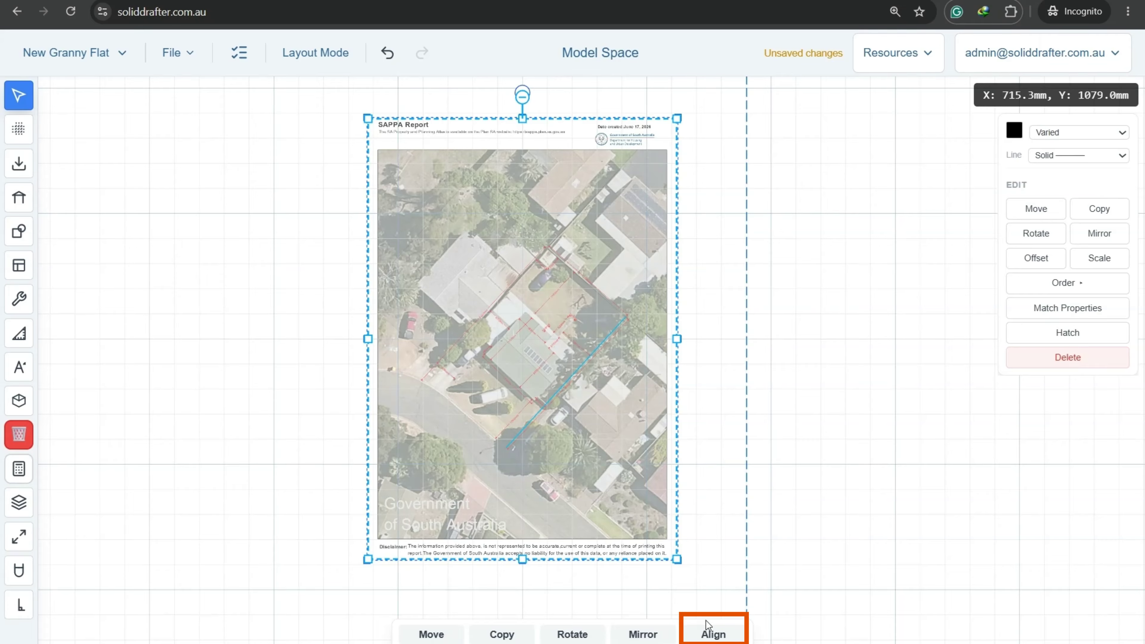
click(712, 634)
scroll(618, 271, up, 10)
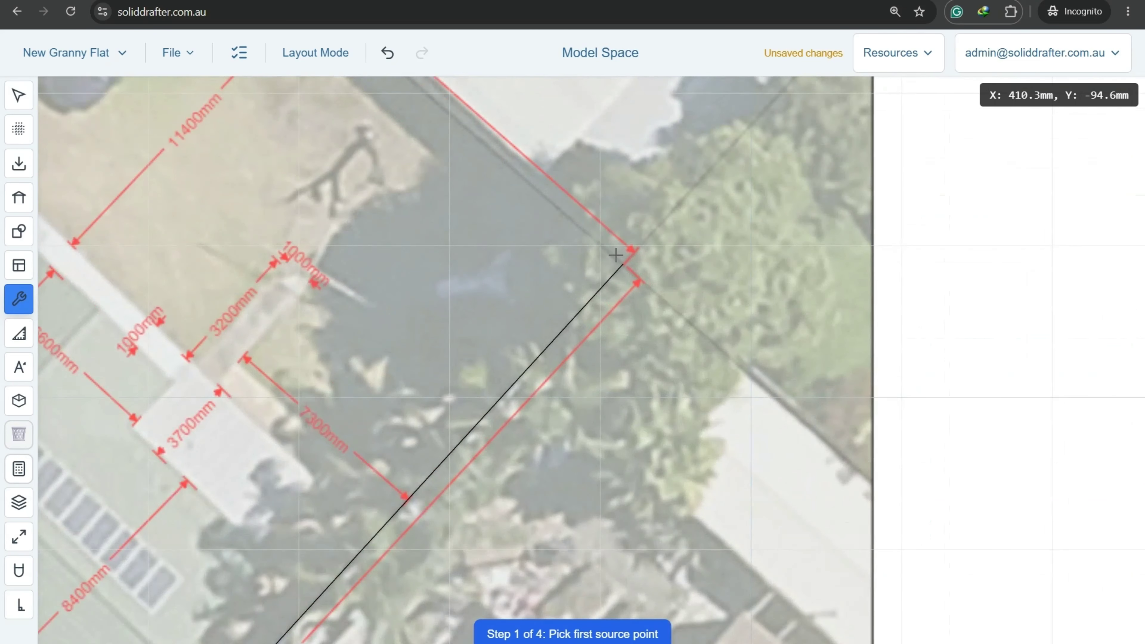
click(623, 264)
scroll(622, 271, down, 10)
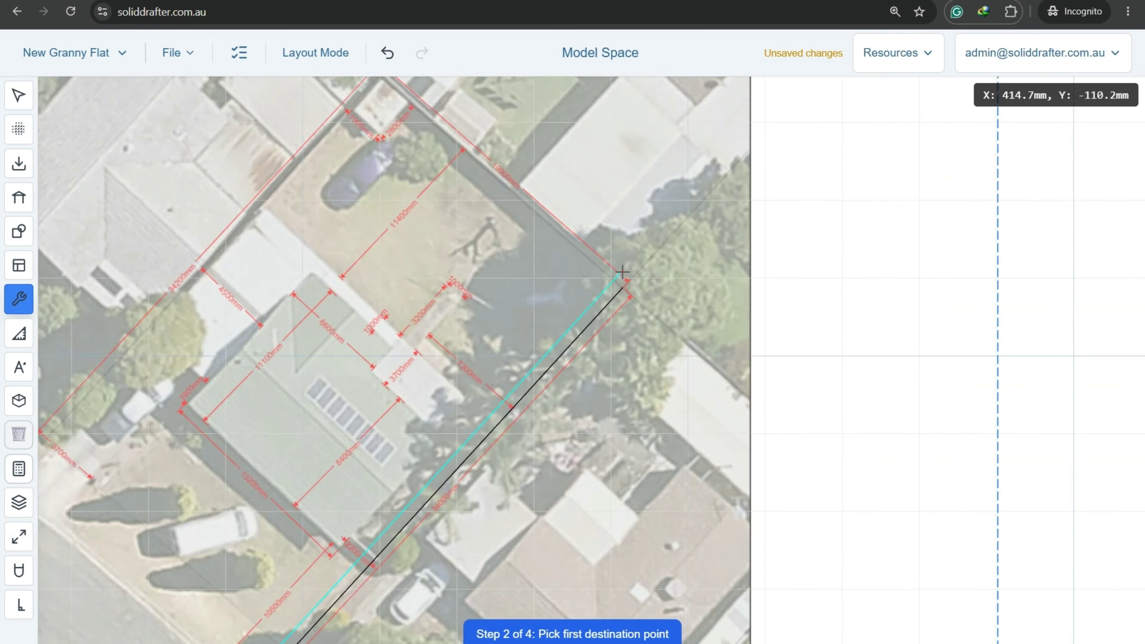
click(863, 309)
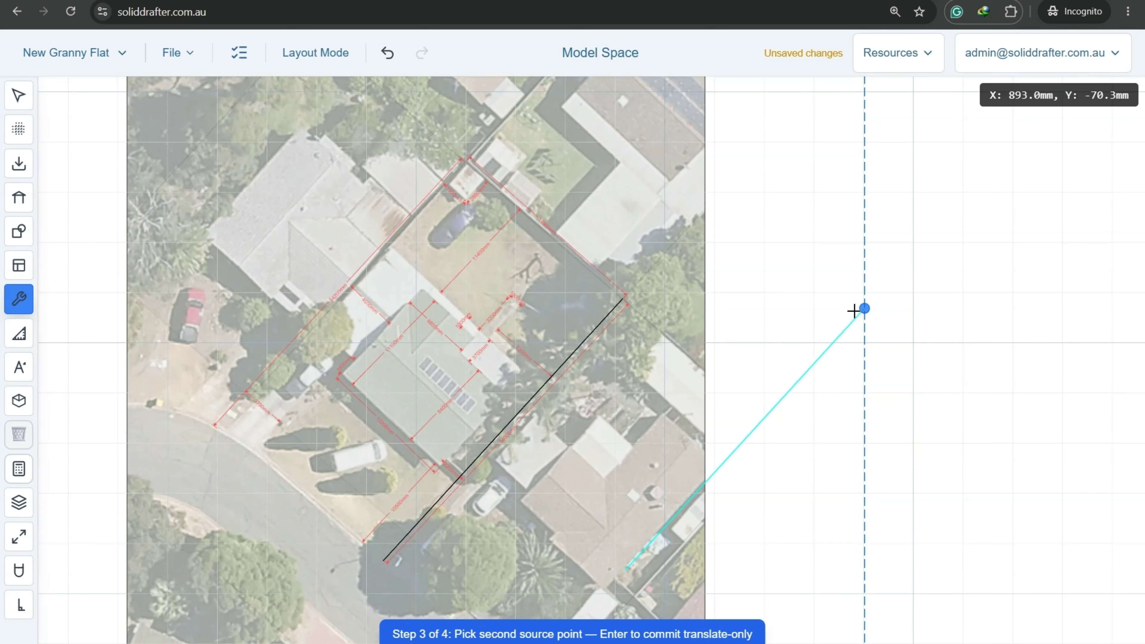
click(384, 561)
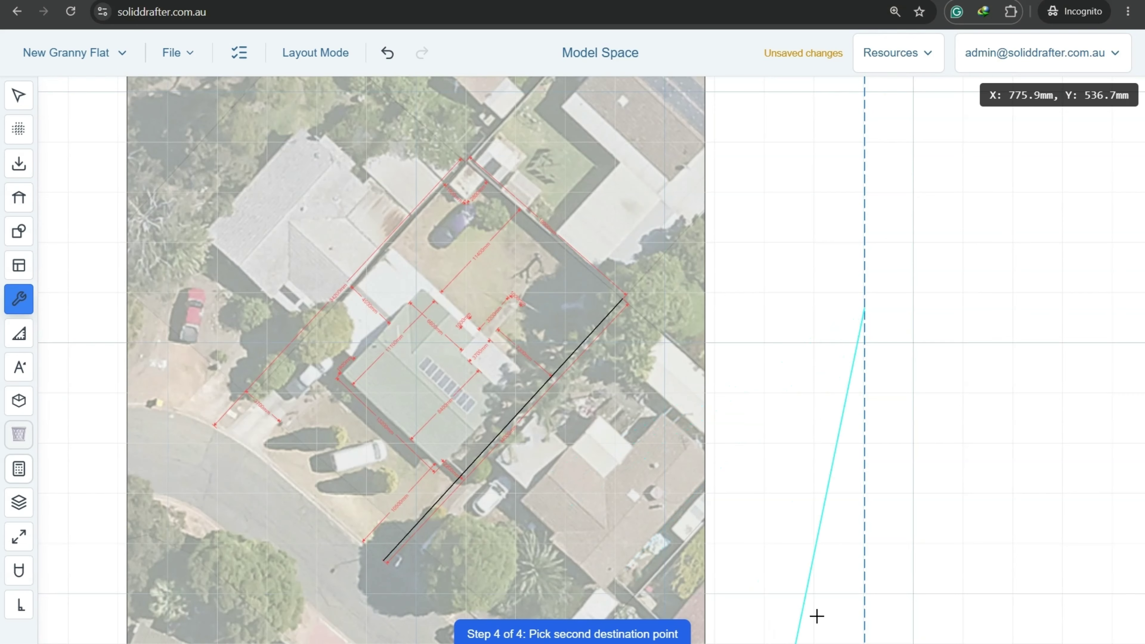
click(864, 628)
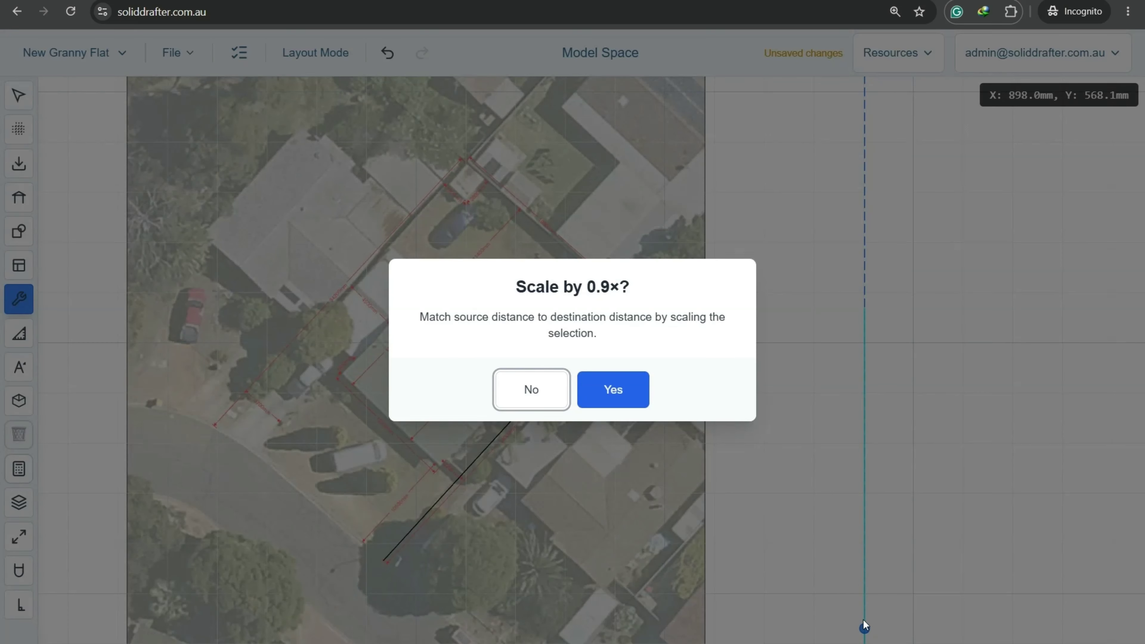
click(631, 392)
scroll(843, 321, down, 5)
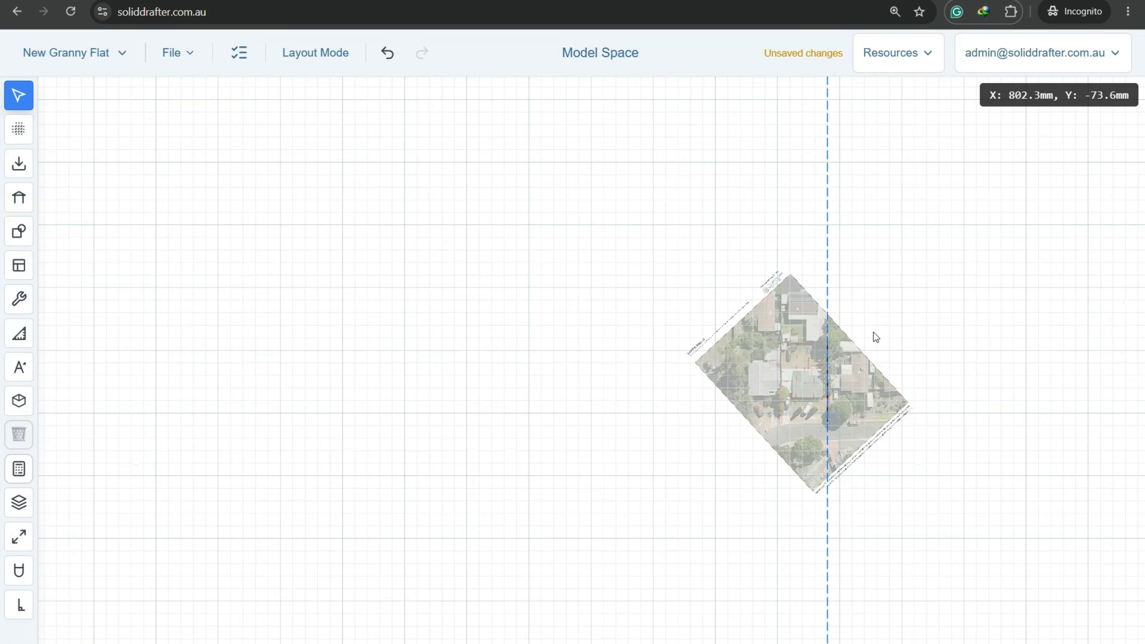
Pan around the rotated aerial photo and the area below it, then pick the Line tool.
middle_drag(874, 336, 697, 361)
scroll(570, 312, up, 6)
middle_drag(593, 211, 586, 270)
middle_drag(738, 105, 697, 248)
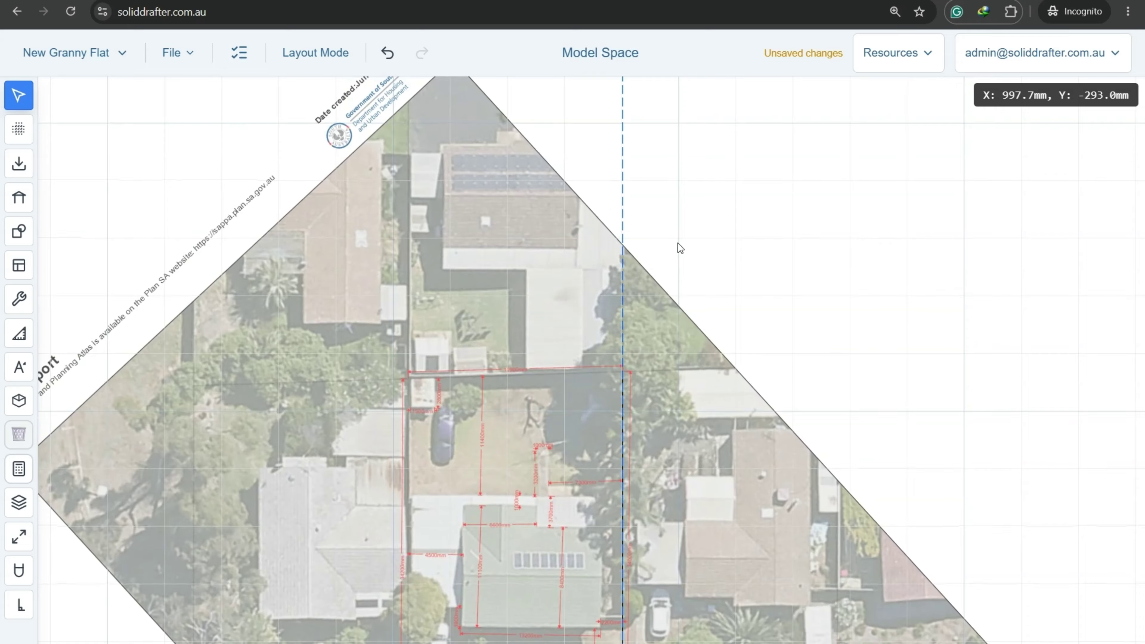
scroll(660, 281, down, 6)
middle_drag(667, 437, 686, 165)
scroll(653, 246, up, 3)
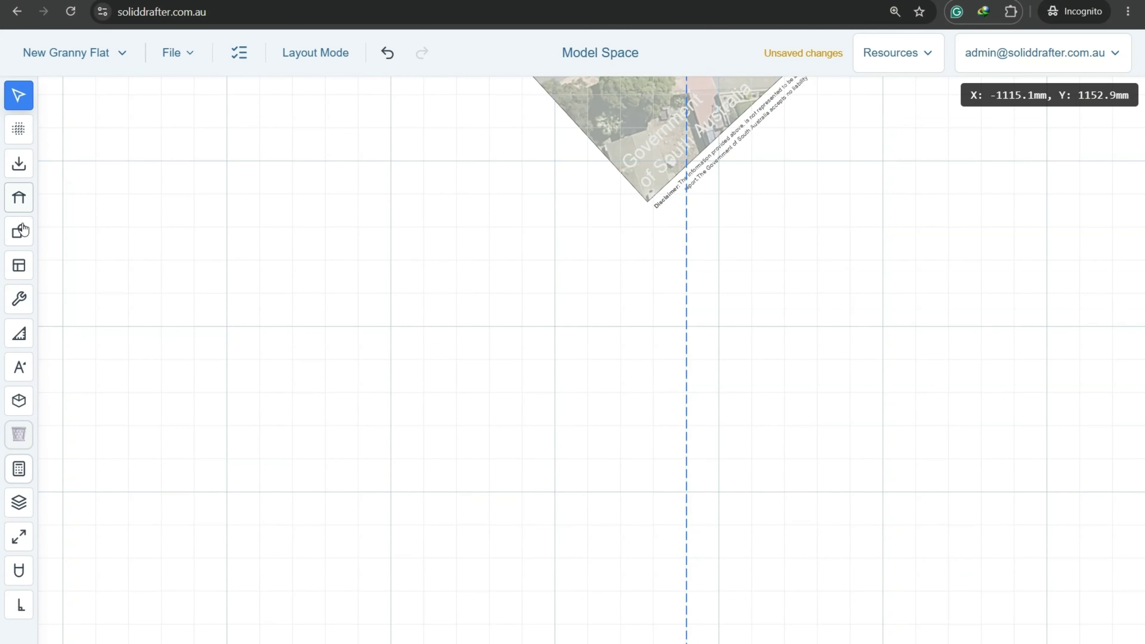
click(25, 239)
click(56, 97)
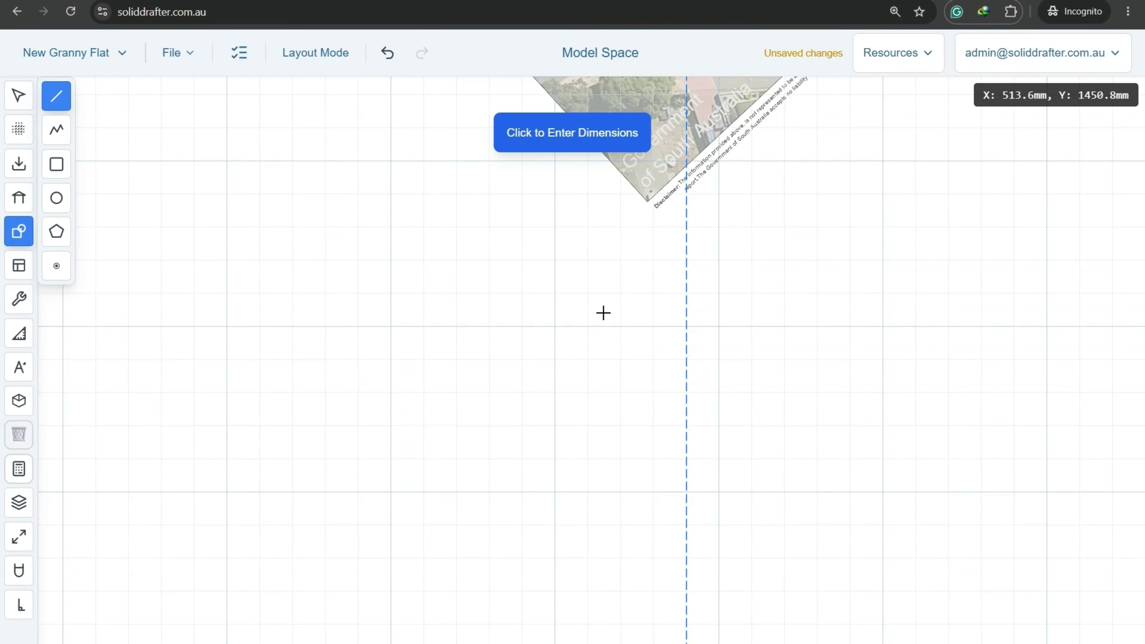
scroll(383, 591, up, 10)
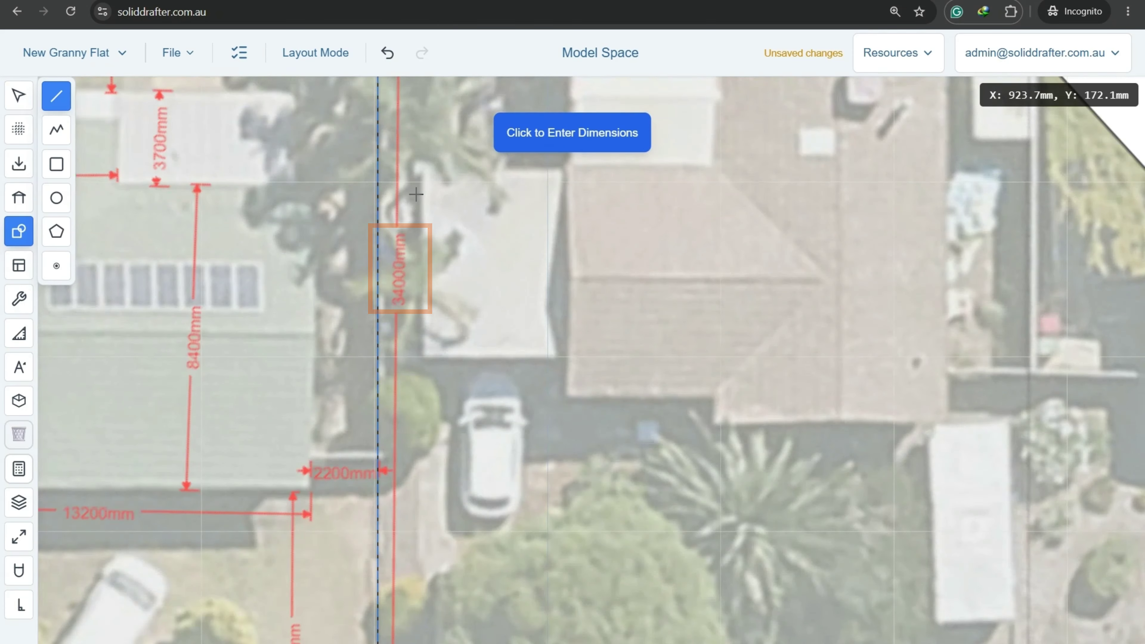
Draw a 34000 mm vertical line with Ortho on, running down the guide.
scroll(416, 194, down, 1)
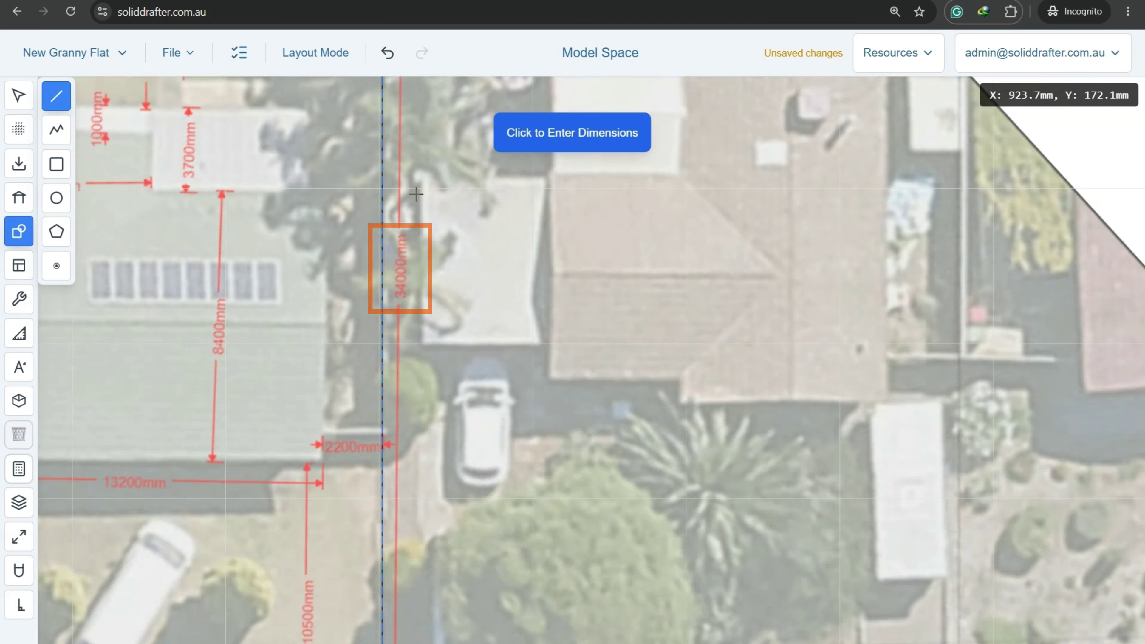
scroll(416, 195, down, 6)
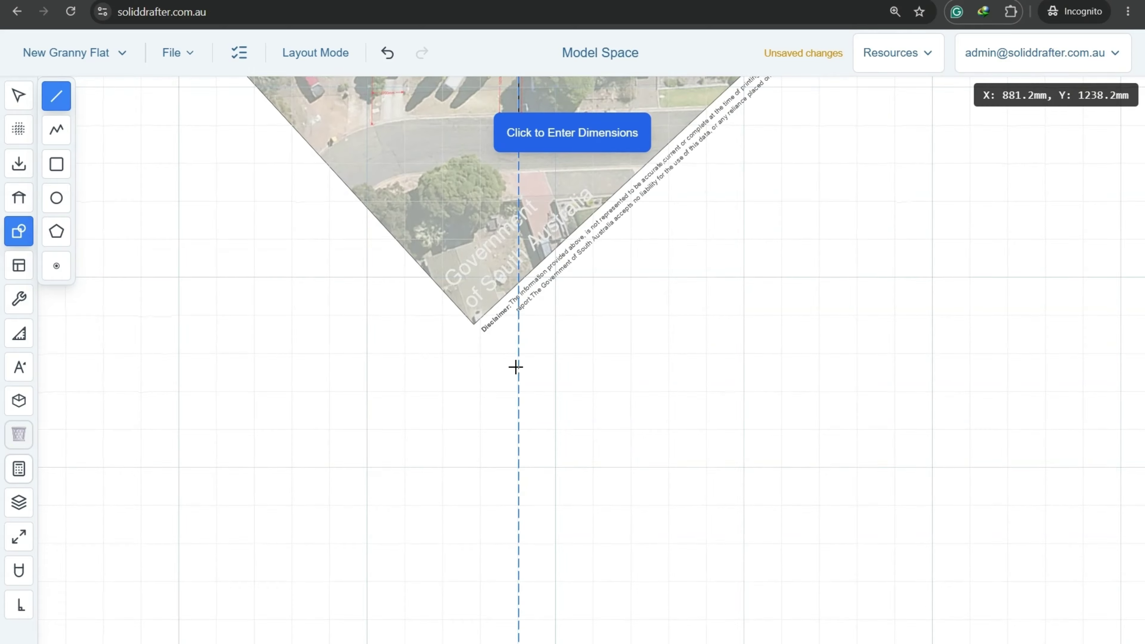
click(518, 346)
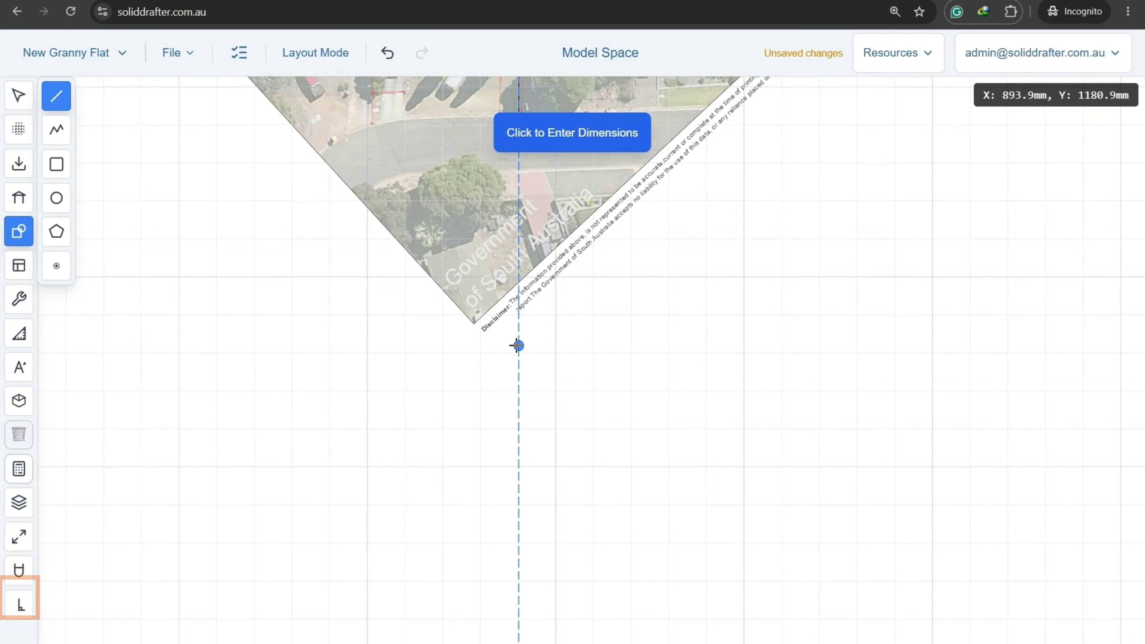
click(20, 605)
click(581, 540)
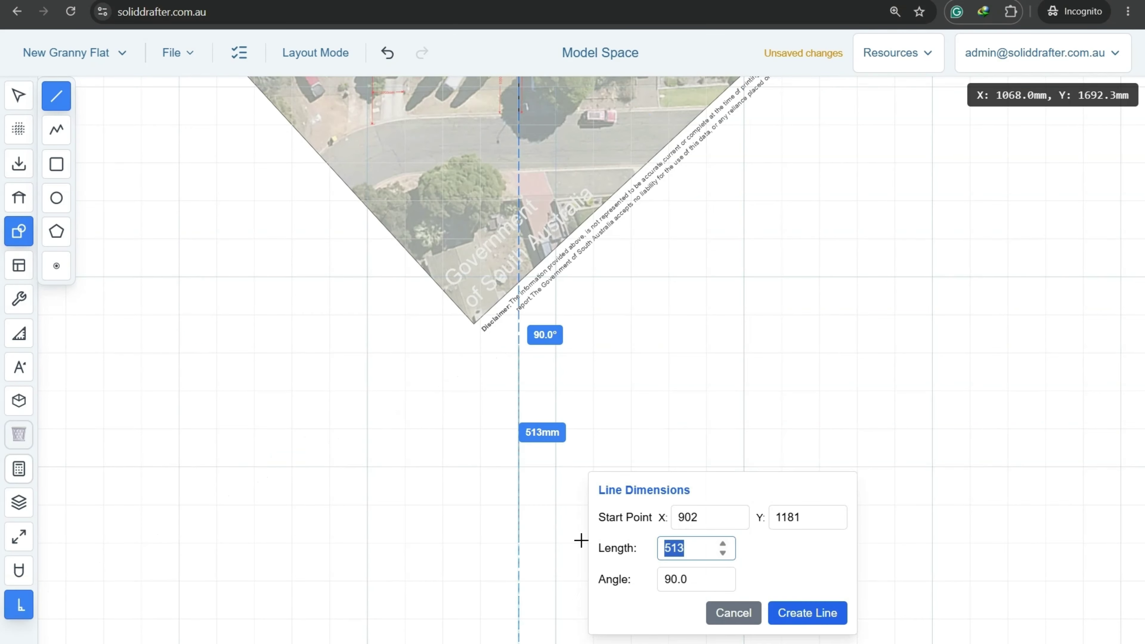
text(34000)
key(Escape)
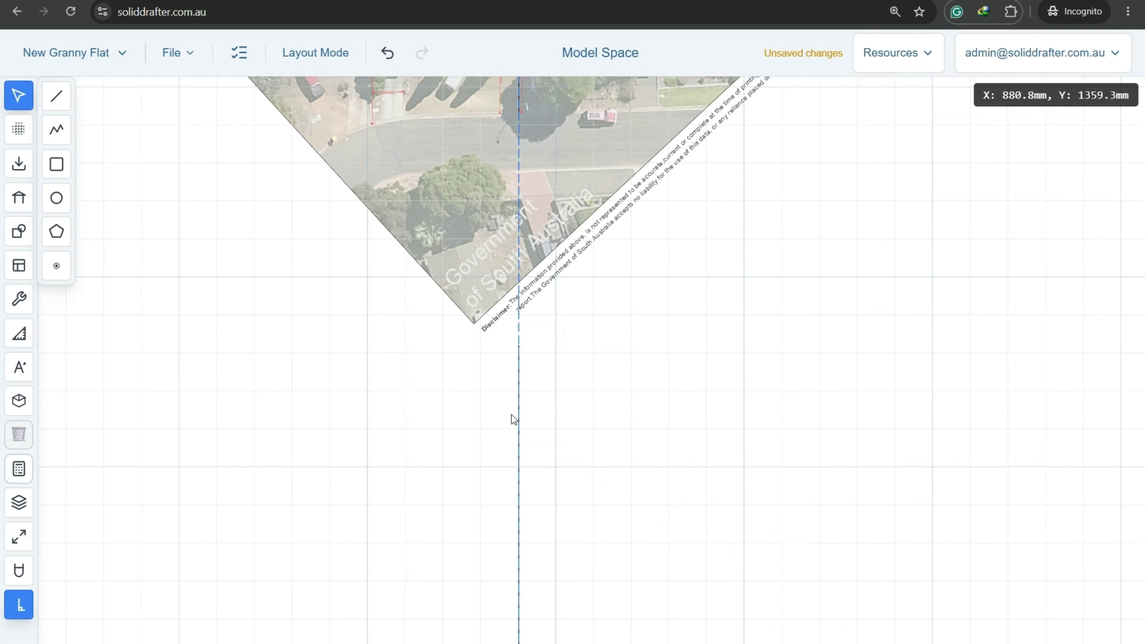
Check the new 34 m line, then select it together with the aerial photo.
click(519, 432)
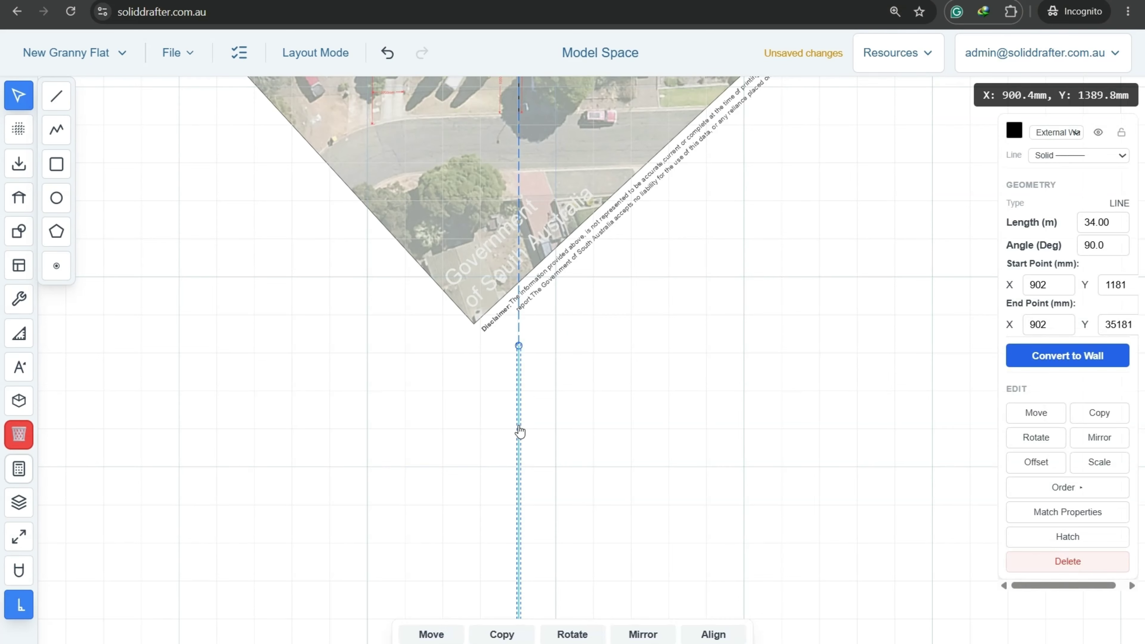
scroll(585, 366, down, 5)
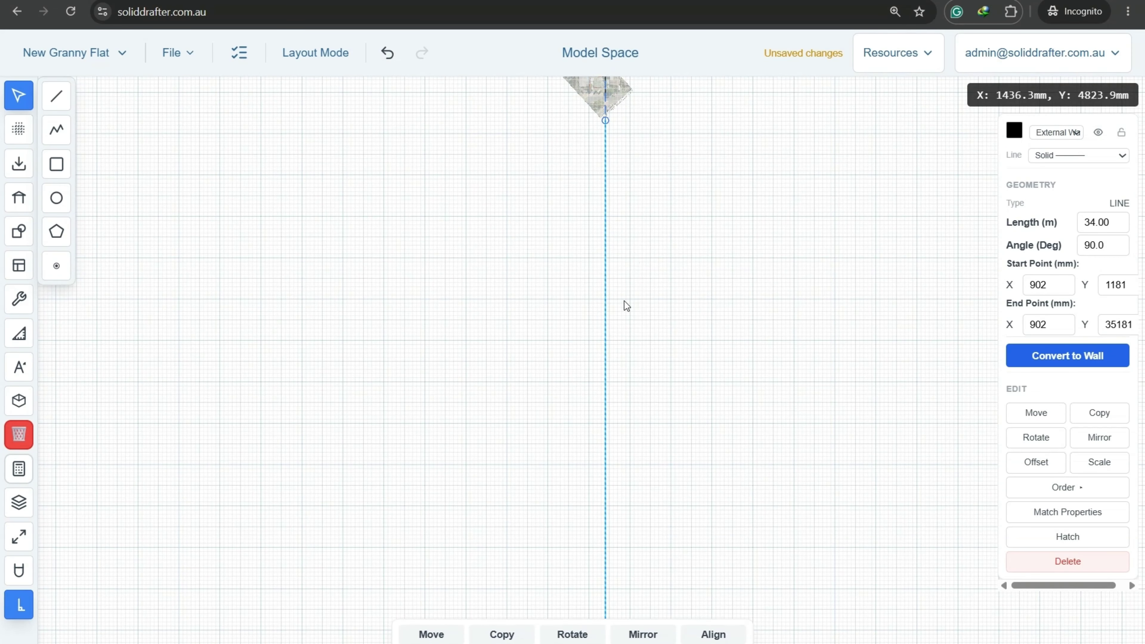
scroll(624, 334, down, 5)
middle_drag(650, 453, 684, 154)
middle_drag(701, 350, 612, 641)
scroll(560, 260, up, 6)
scroll(531, 234, up, 5)
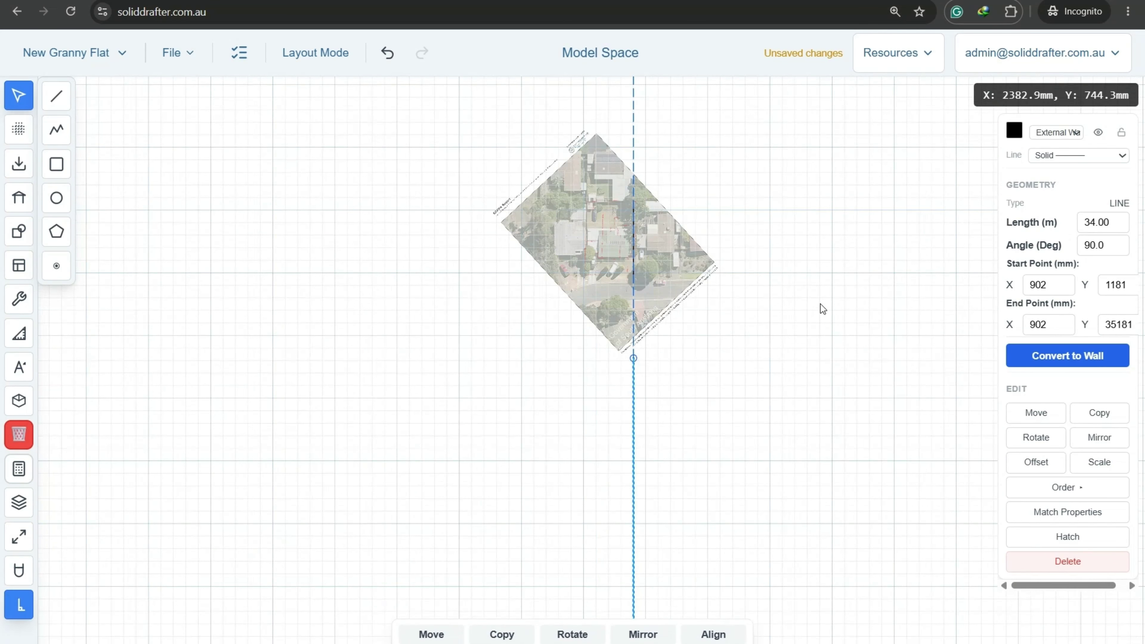
click(821, 307)
drag(790, 297, 450, 159)
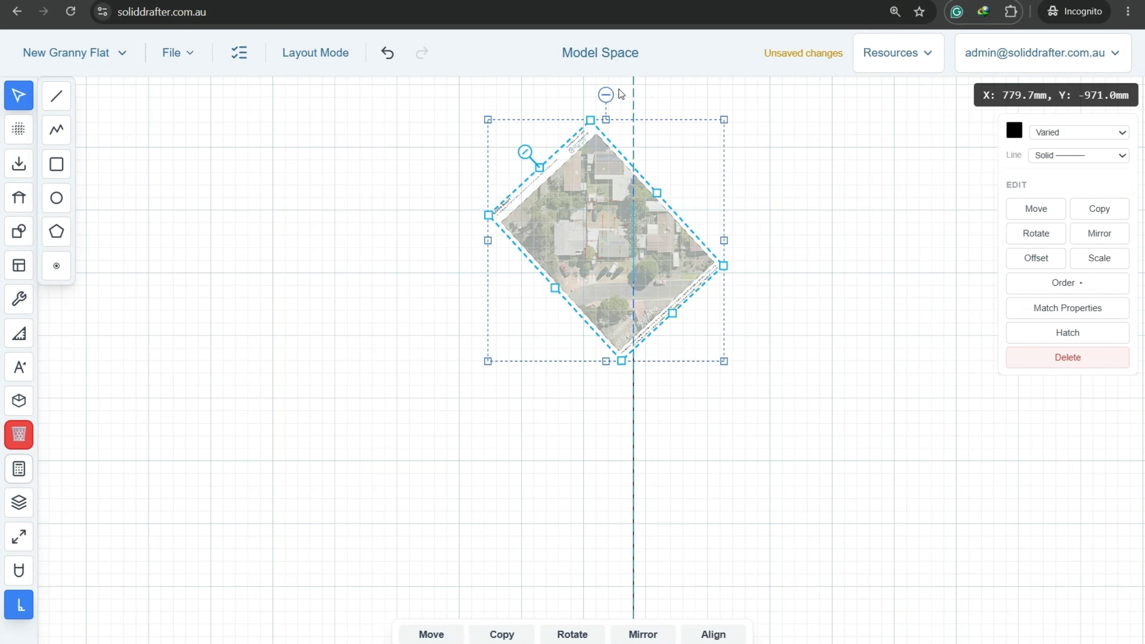
scroll(669, 334, up, 6)
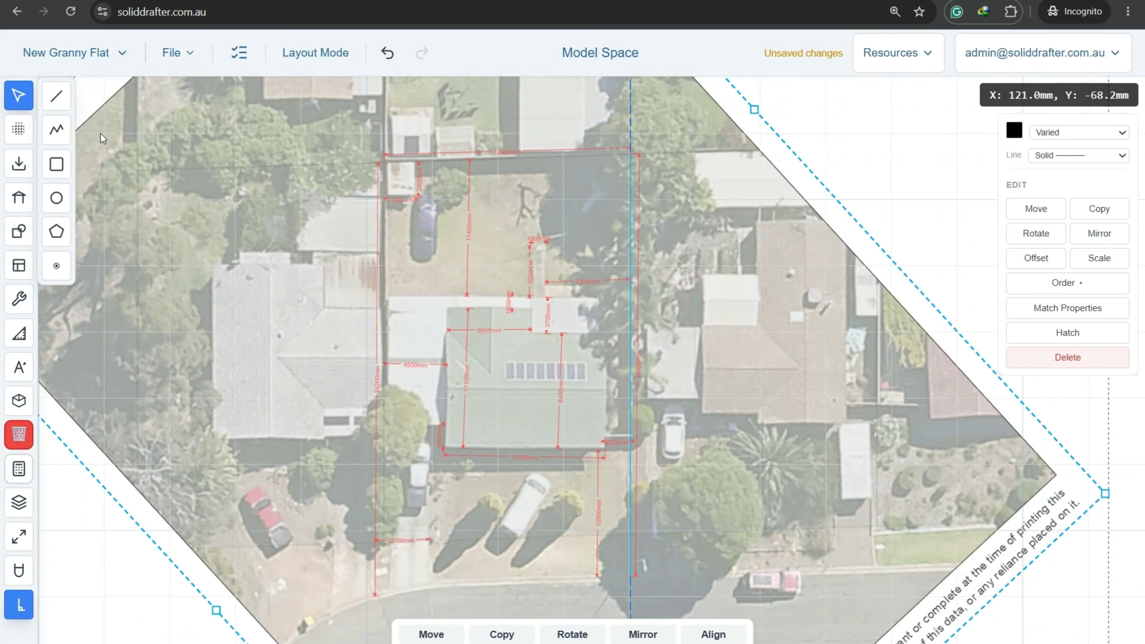
Start aligning, matching the boundary corner to the first point on the reference line.
click(713, 635)
scroll(632, 121, up, 5)
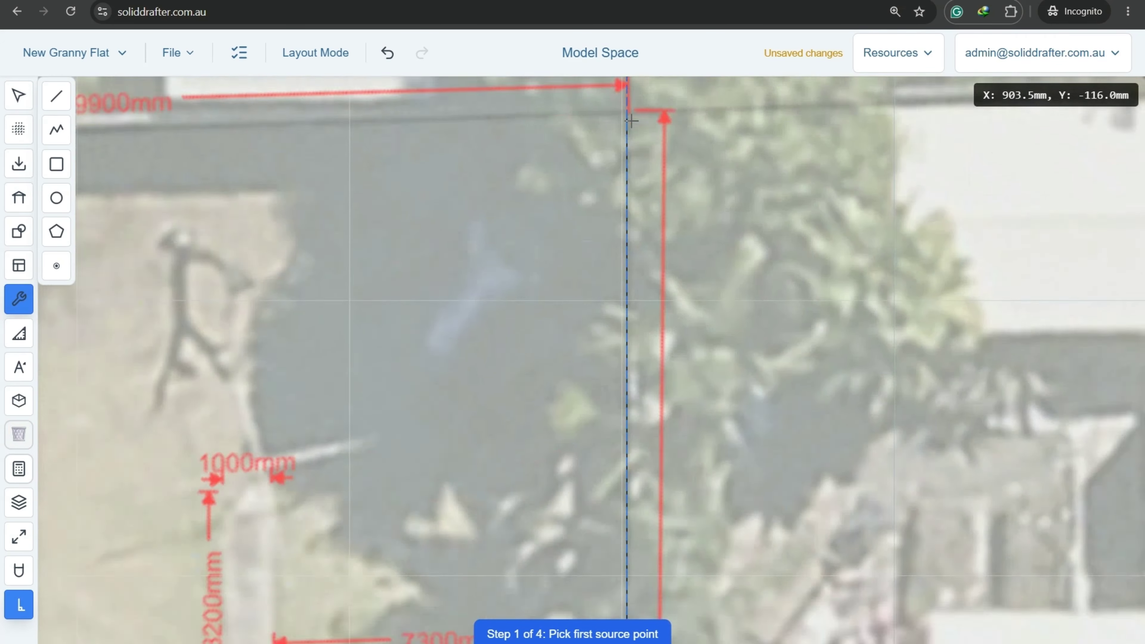
scroll(632, 120, up, 1)
middle_drag(552, 209, 510, 442)
scroll(545, 334, up, 7)
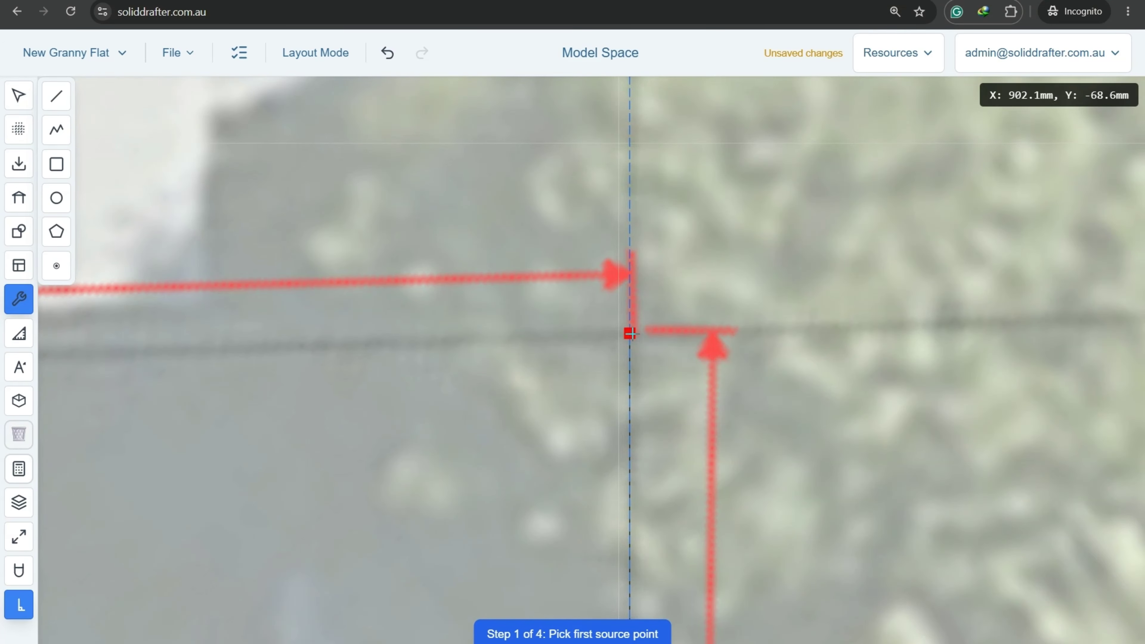
click(630, 334)
scroll(630, 334, down, 10)
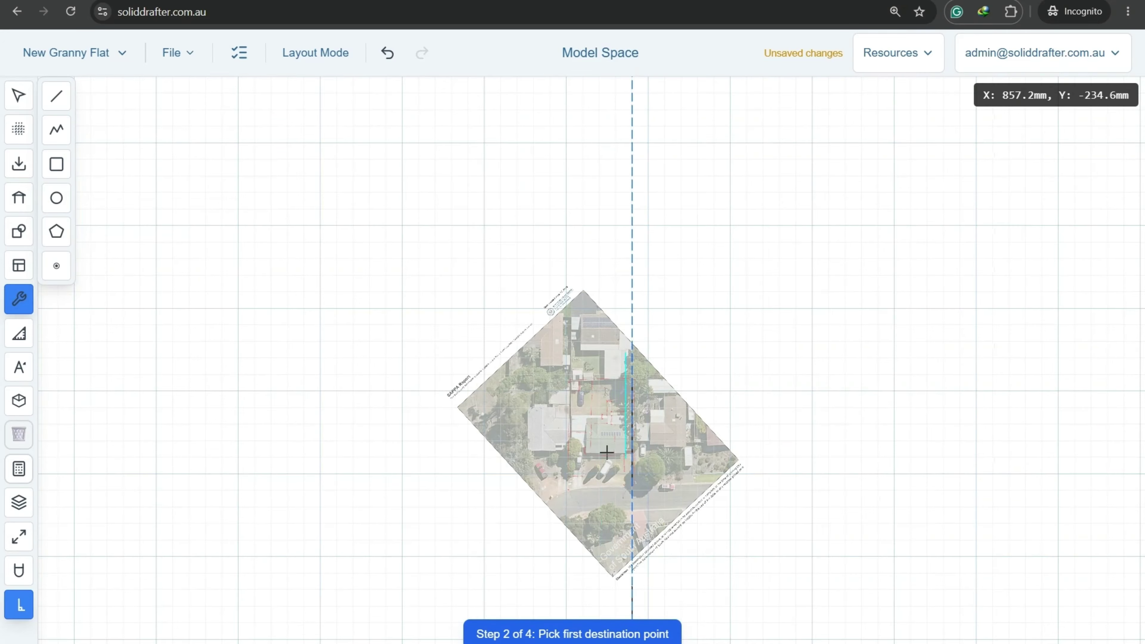
middle_drag(606, 452, 678, 319)
scroll(665, 268, up, 8)
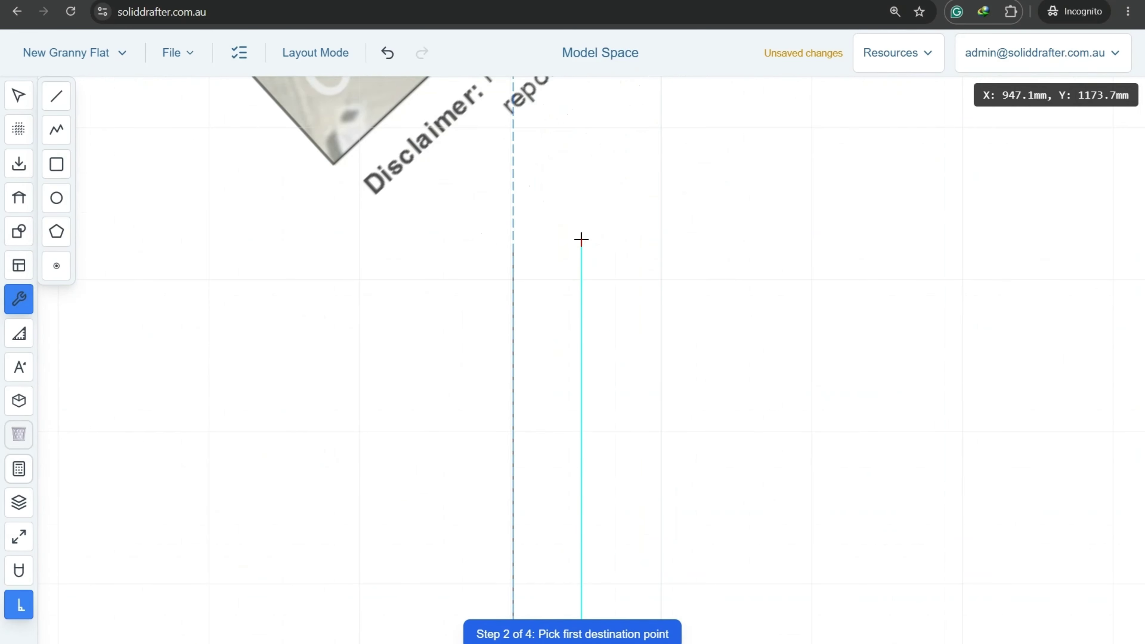
click(513, 249)
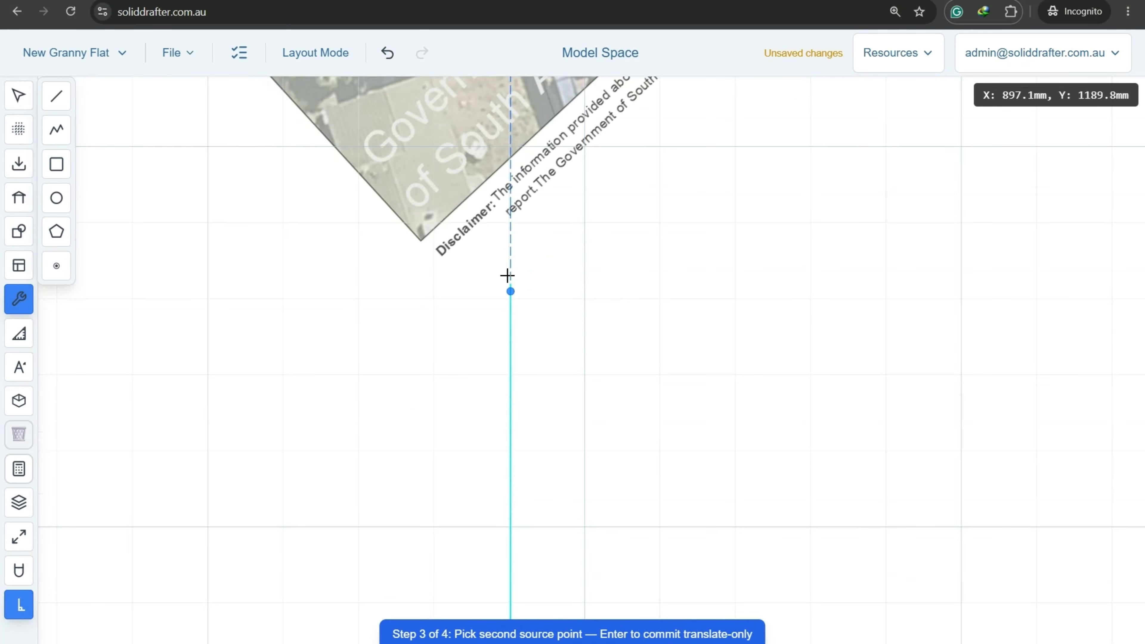
Match the second image point up the reference line and accept the 53.28× scale.
scroll(506, 273, down, 3)
scroll(489, 123, up, 2)
scroll(471, 175, up, 8)
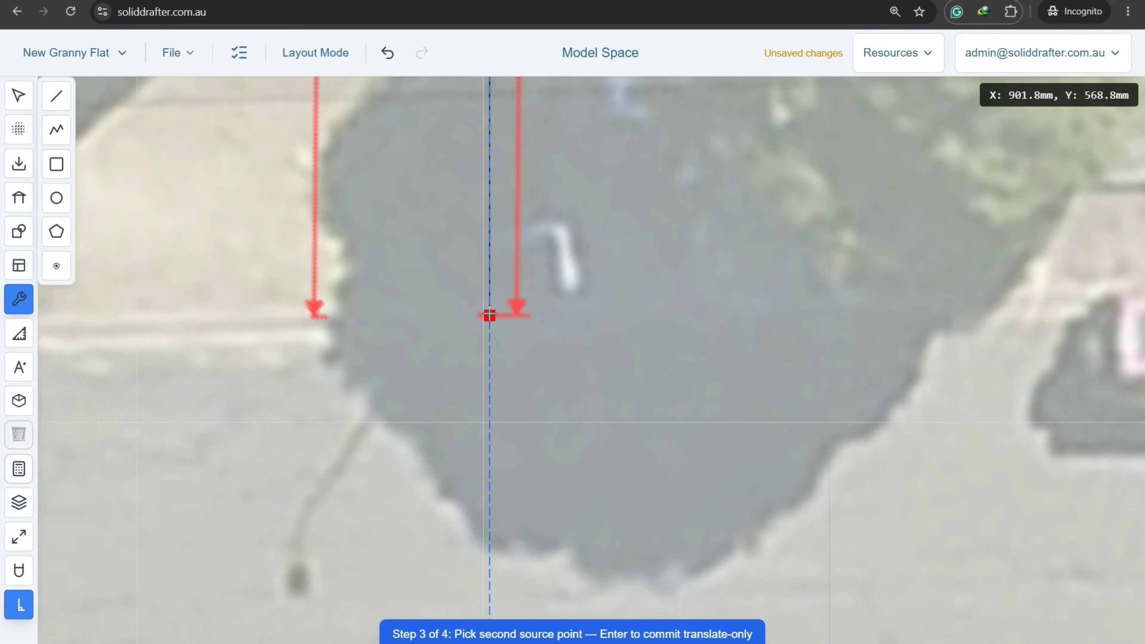
click(490, 315)
scroll(489, 314, down, 10)
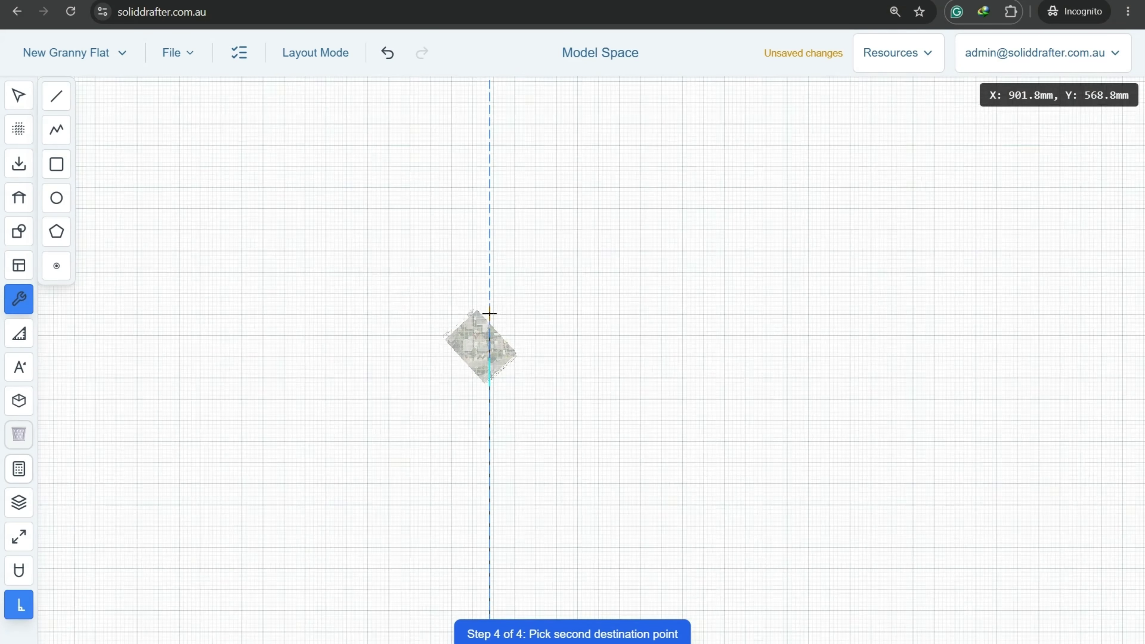
scroll(492, 352, down, 4)
middle_drag(533, 494, 629, 154)
scroll(612, 354, down, 4)
middle_drag(631, 495, 651, 253)
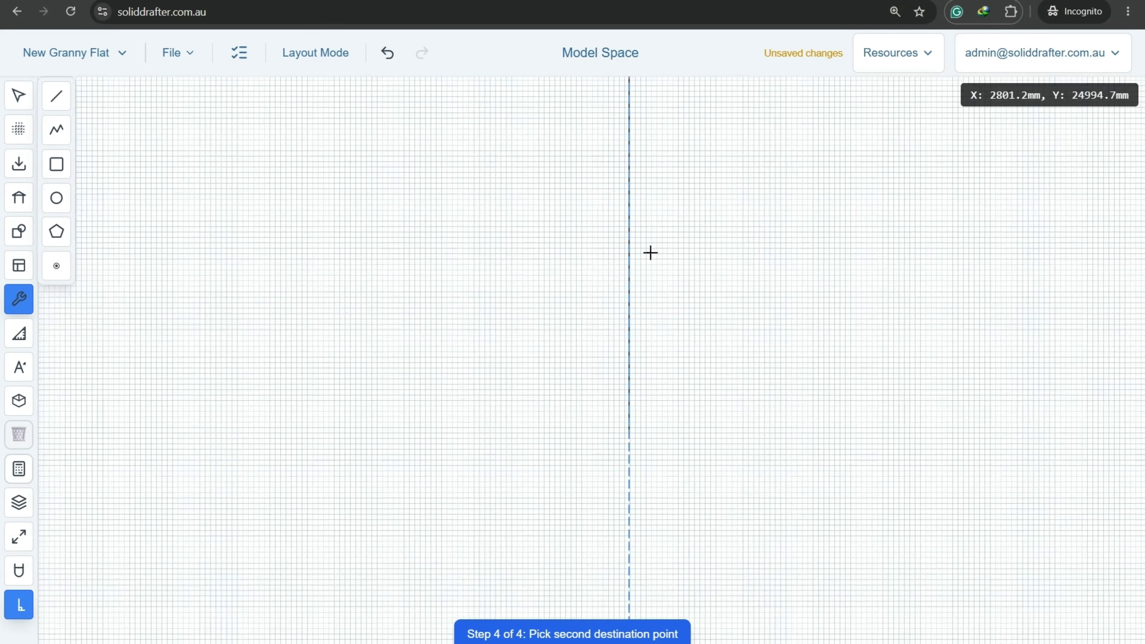
middle_drag(642, 564, 657, 381)
scroll(667, 167, up, 3)
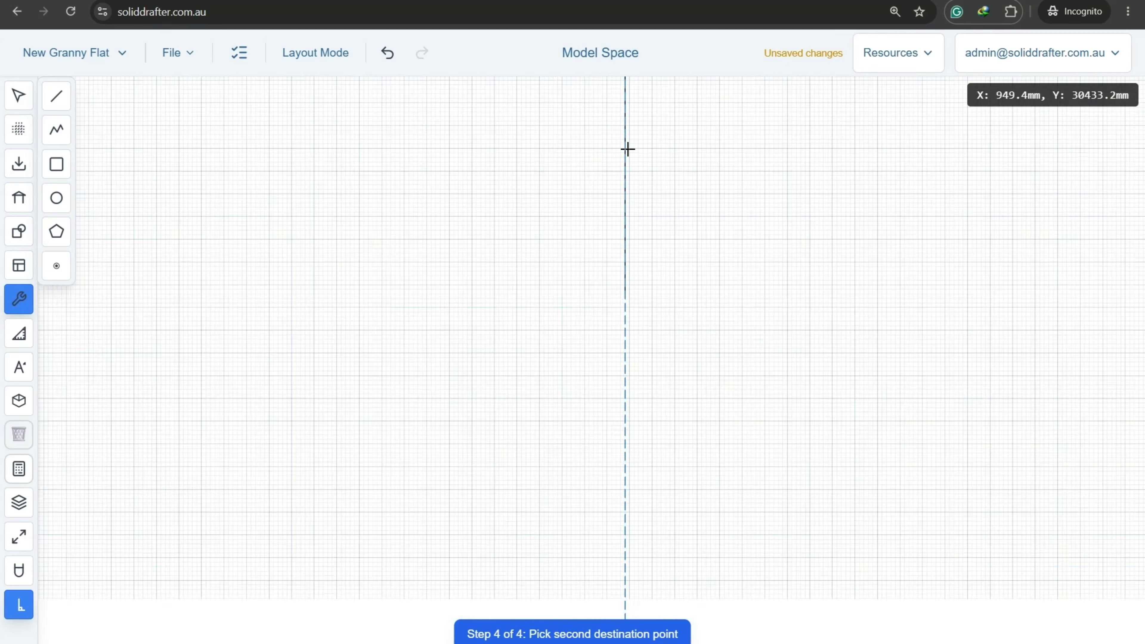
scroll(627, 149, up, 2)
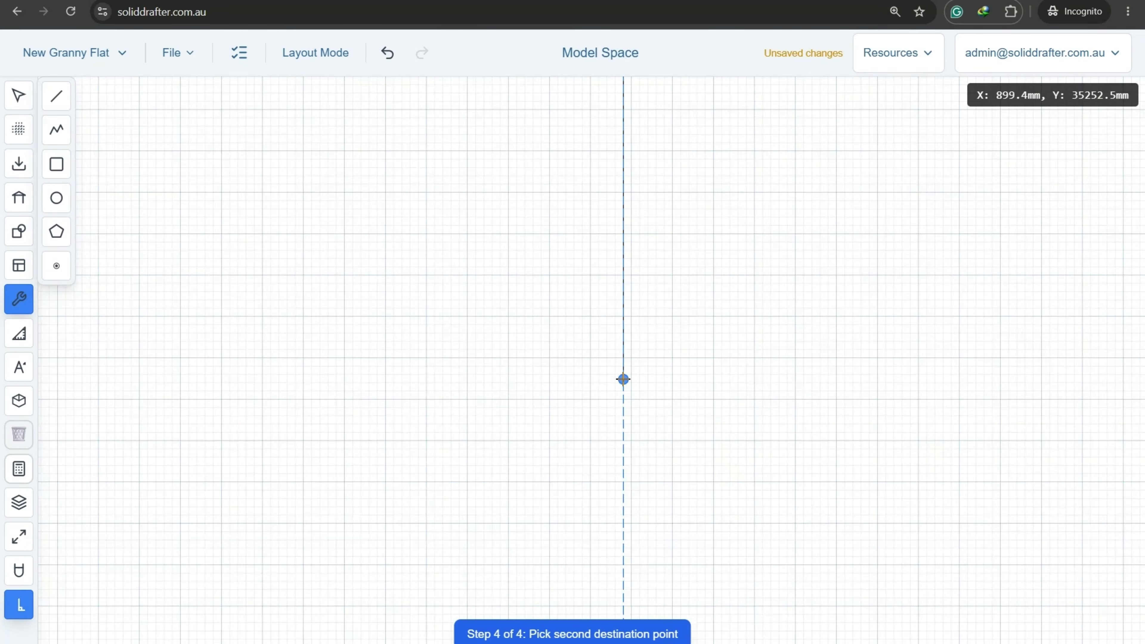
scroll(612, 361, up, 3)
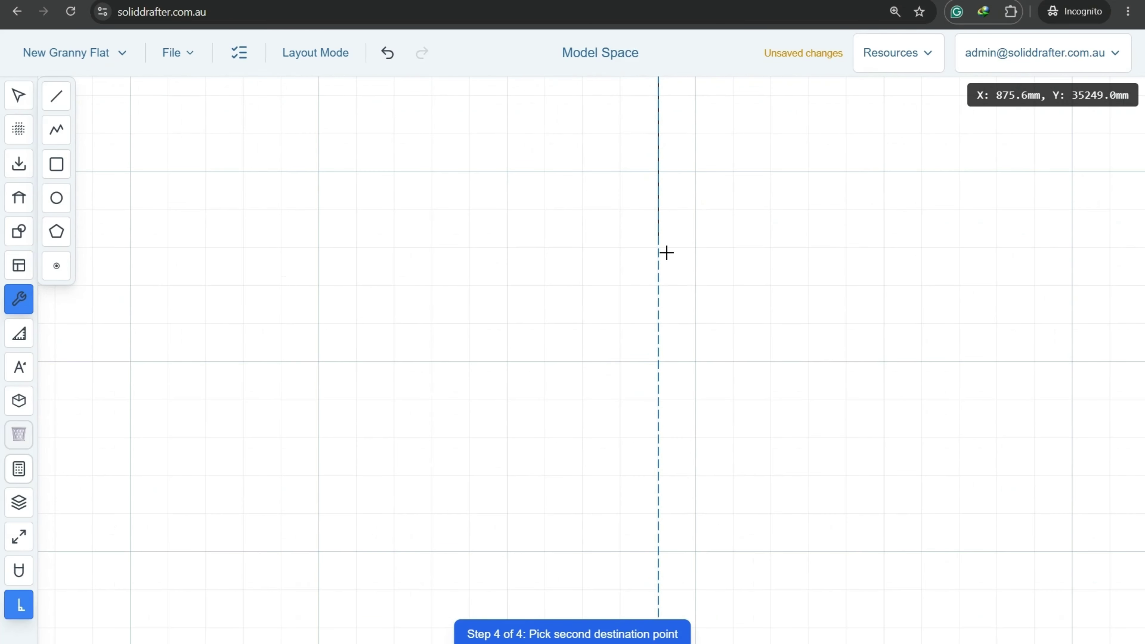
click(659, 242)
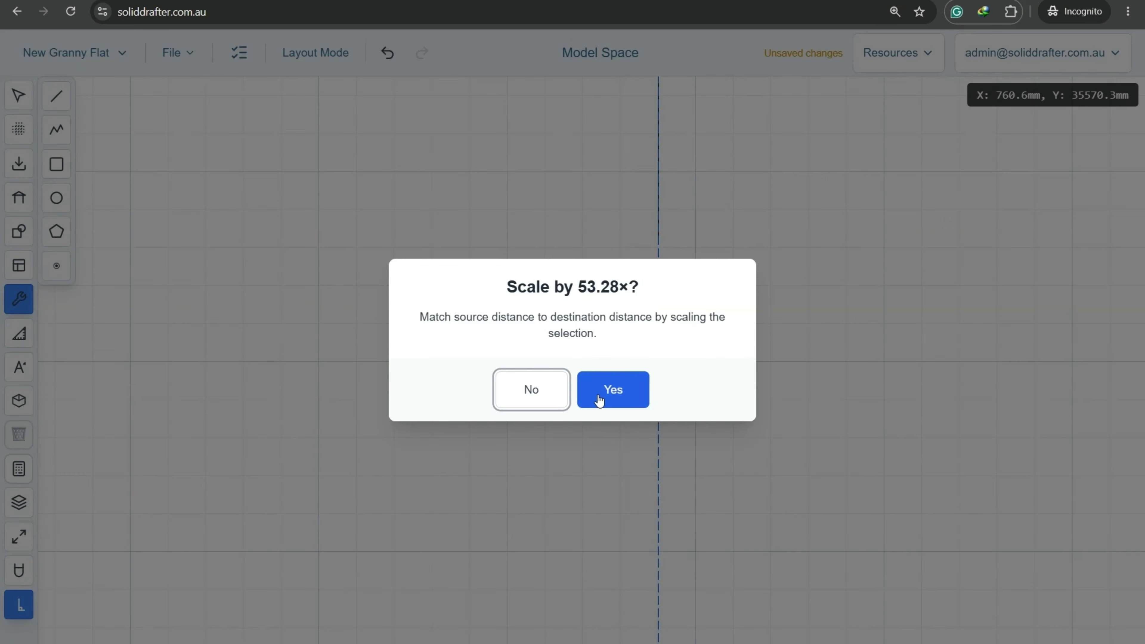
click(613, 390)
scroll(577, 435, down, 10)
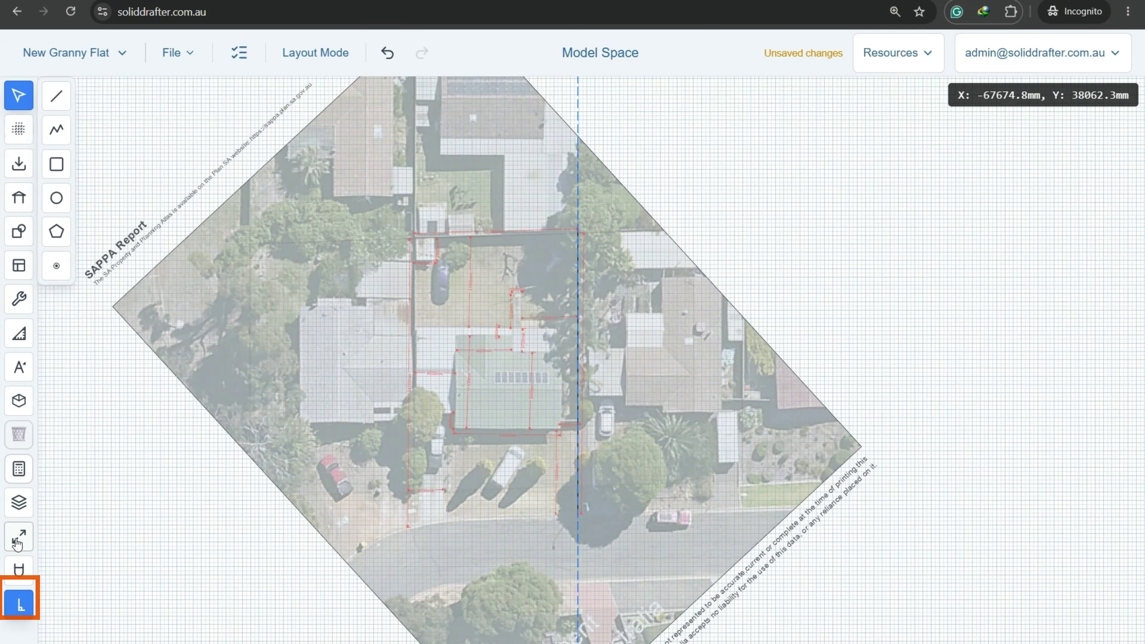
Zoom to extents and save the New Granny Flat project.
click(19, 537)
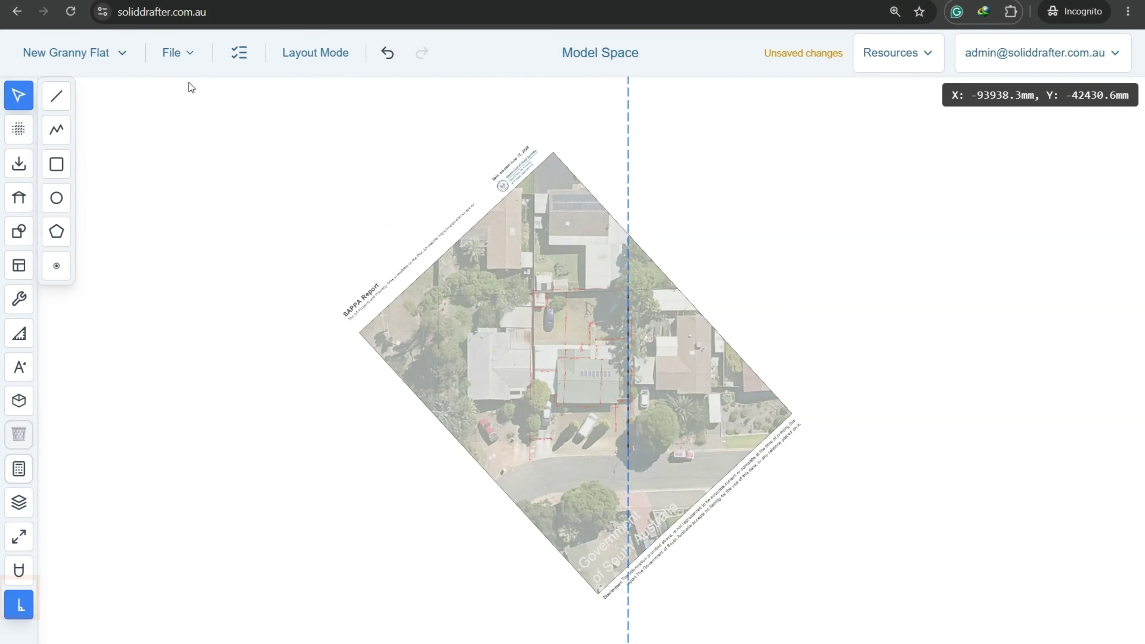
click(178, 58)
click(186, 131)
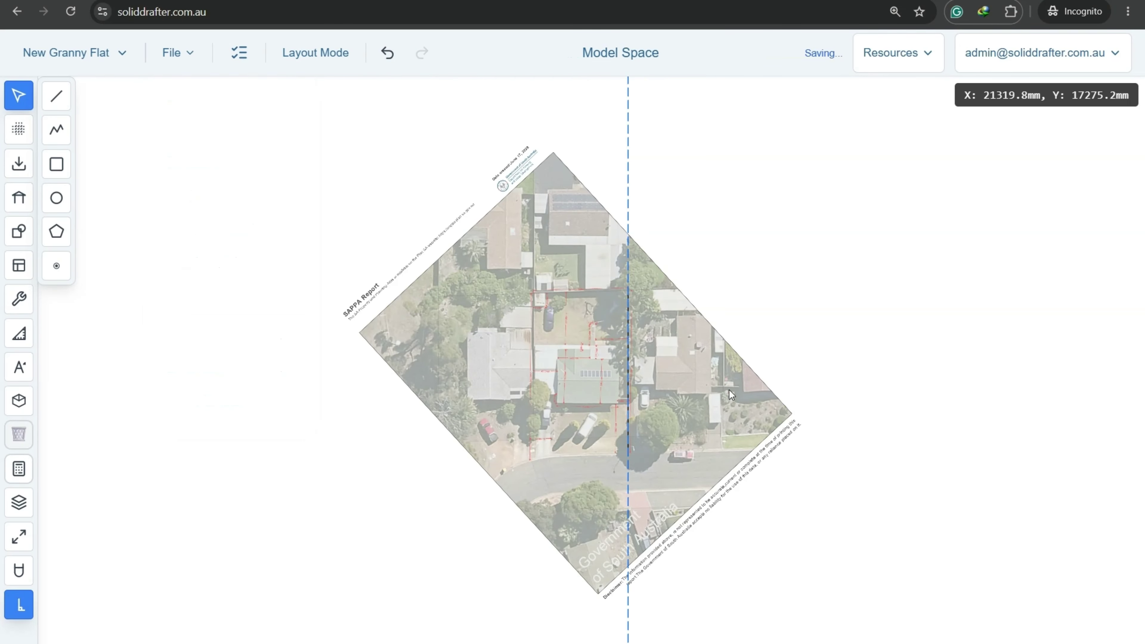
Zoom and pan to centre the house and its boundary dimensions.
scroll(632, 371, up, 5)
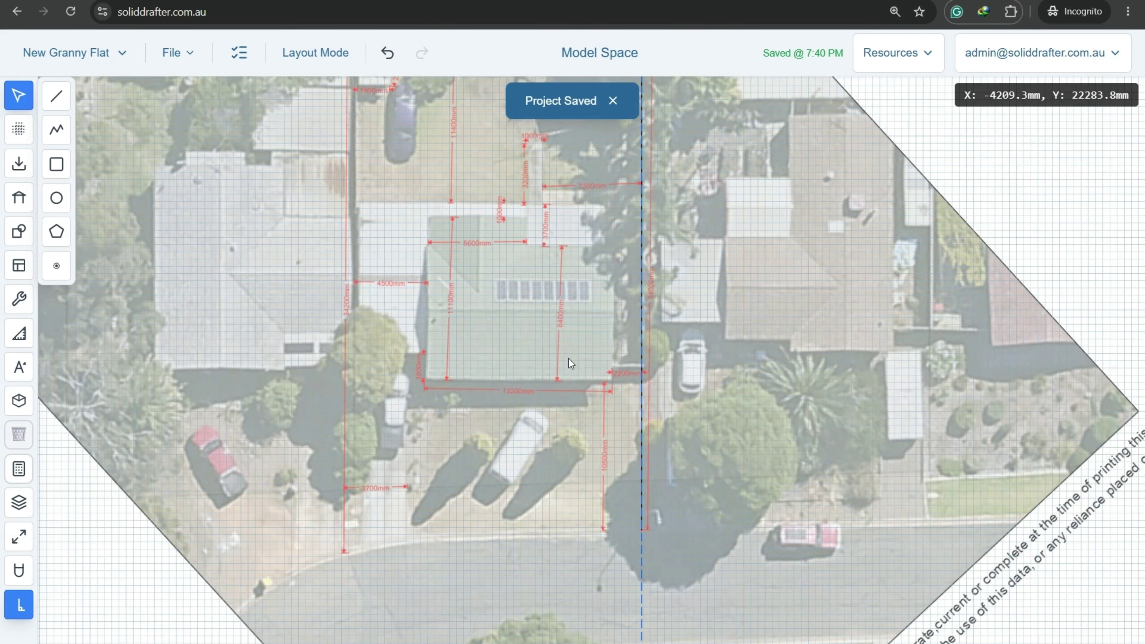
scroll(509, 456, up, 3)
middle_drag(508, 425, 507, 422)
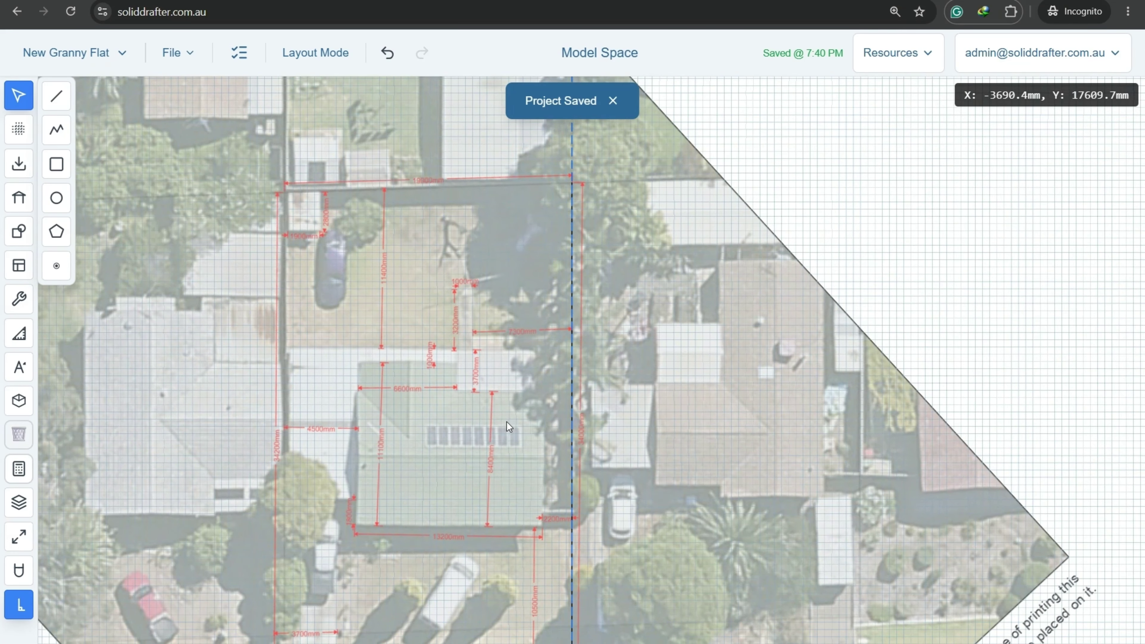
middle_drag(352, 380, 374, 376)
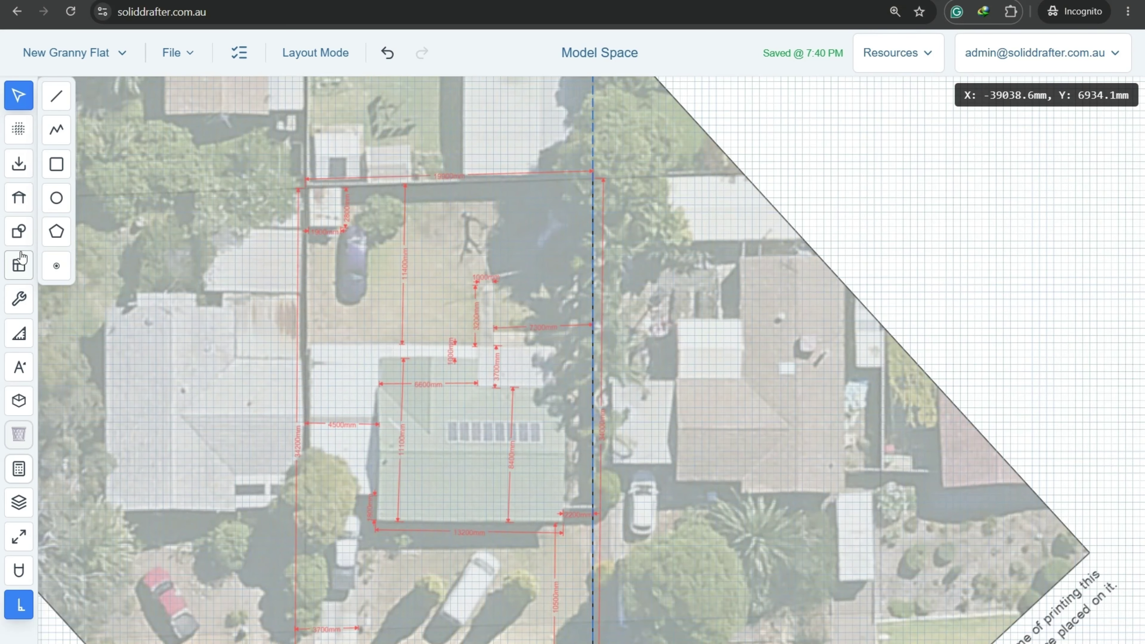
Start the boundary polygon at the red dimension's end and draw the 34000 mm first edge.
click(57, 233)
scroll(630, 543, up, 1)
middle_drag(630, 543, 647, 443)
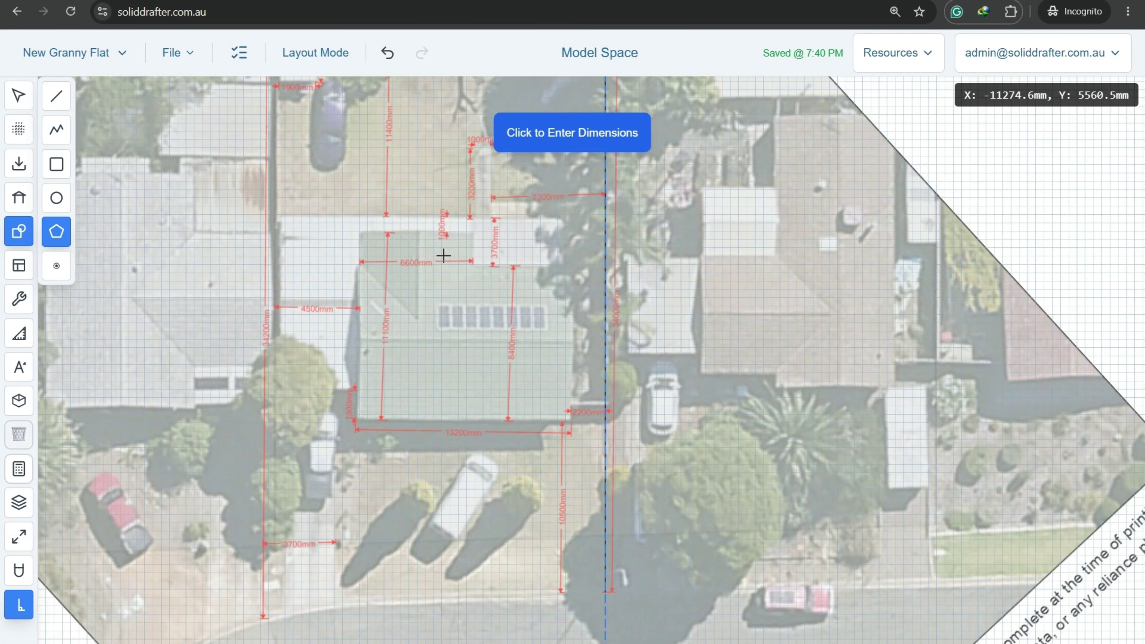
middle_drag(673, 475, 686, 397)
scroll(626, 494, up, 4)
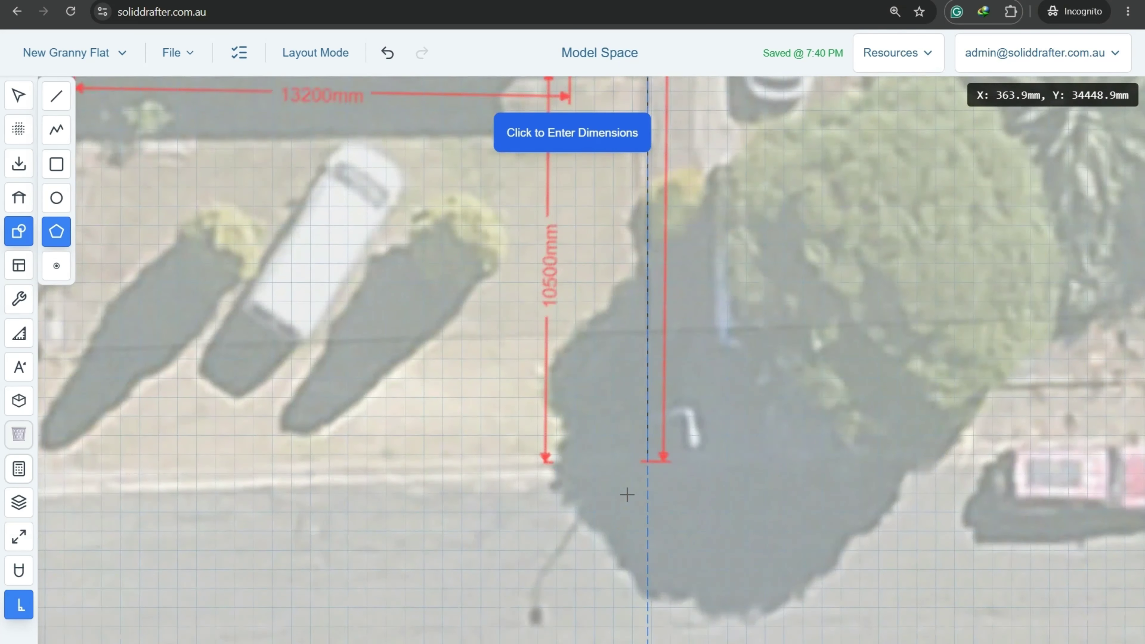
scroll(625, 474, up, 3)
middle_drag(618, 328, 650, 507)
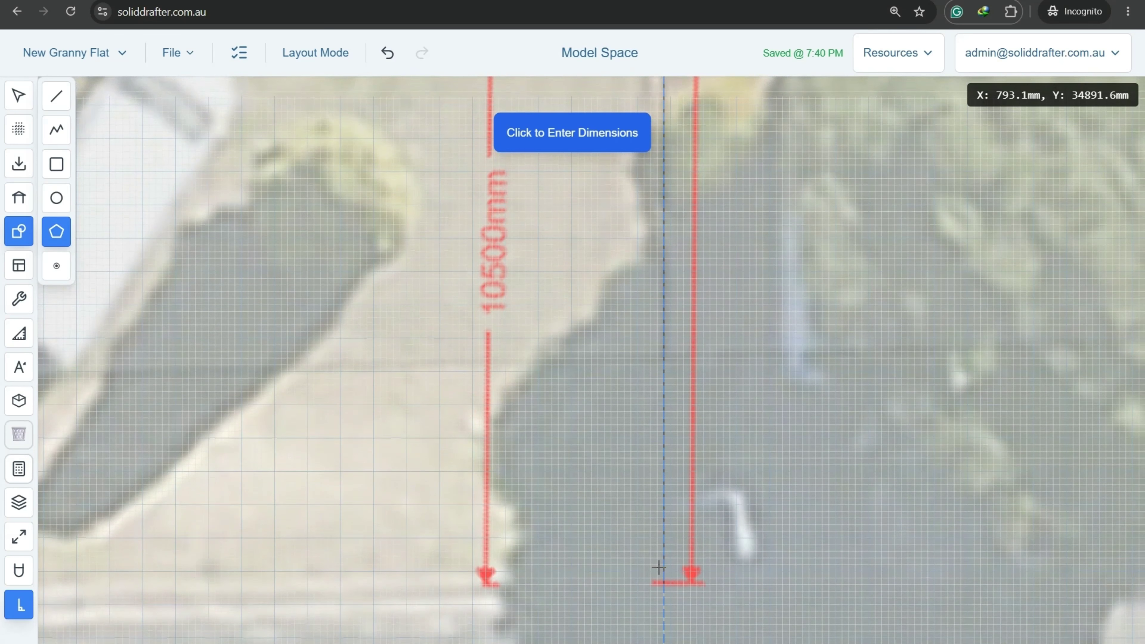
click(664, 583)
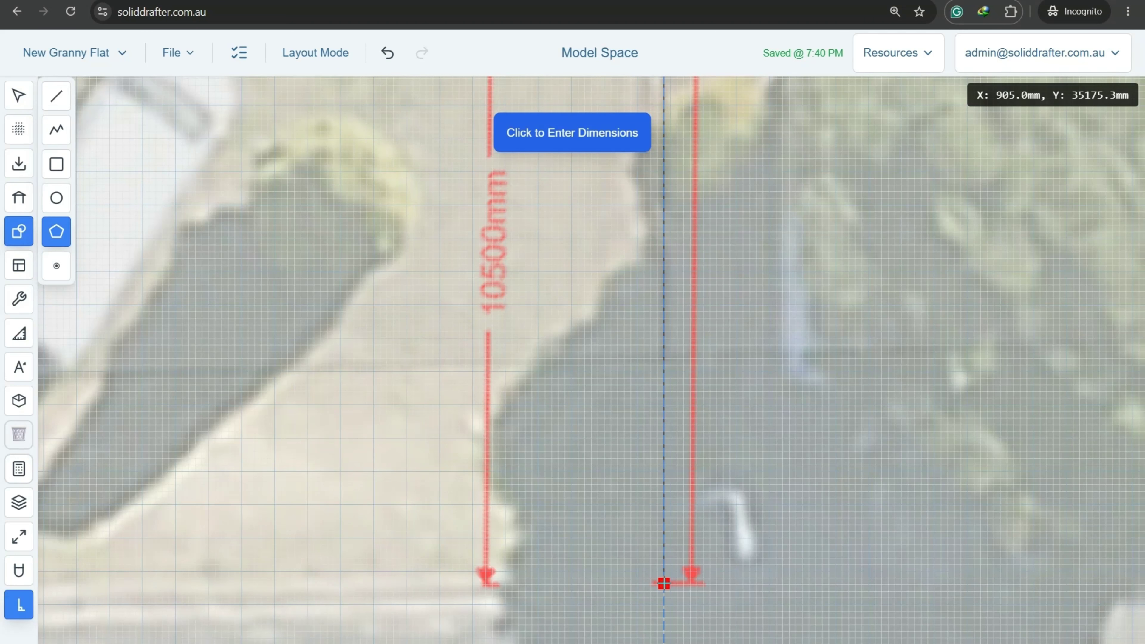
scroll(664, 583, down, 5)
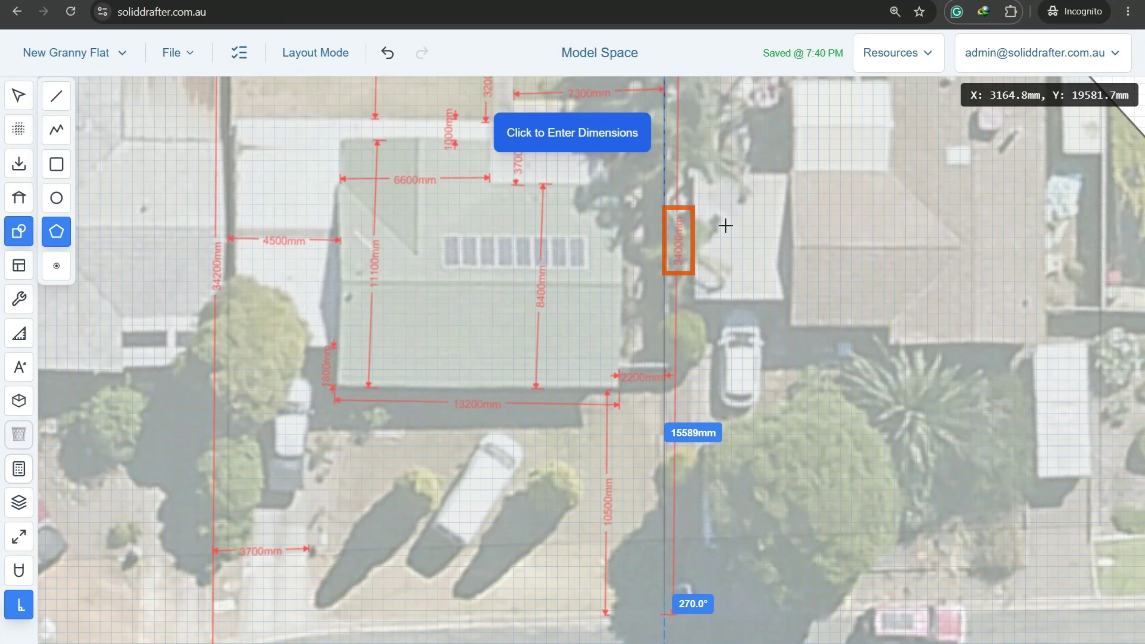
scroll(721, 216, up, 2)
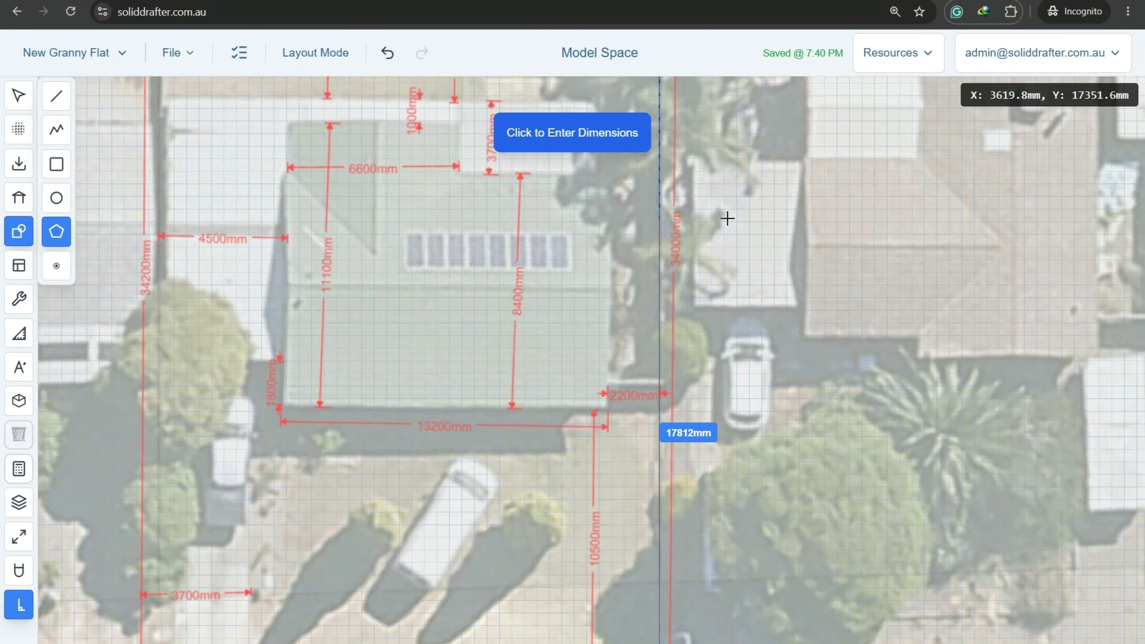
key(Tab)
text(34)
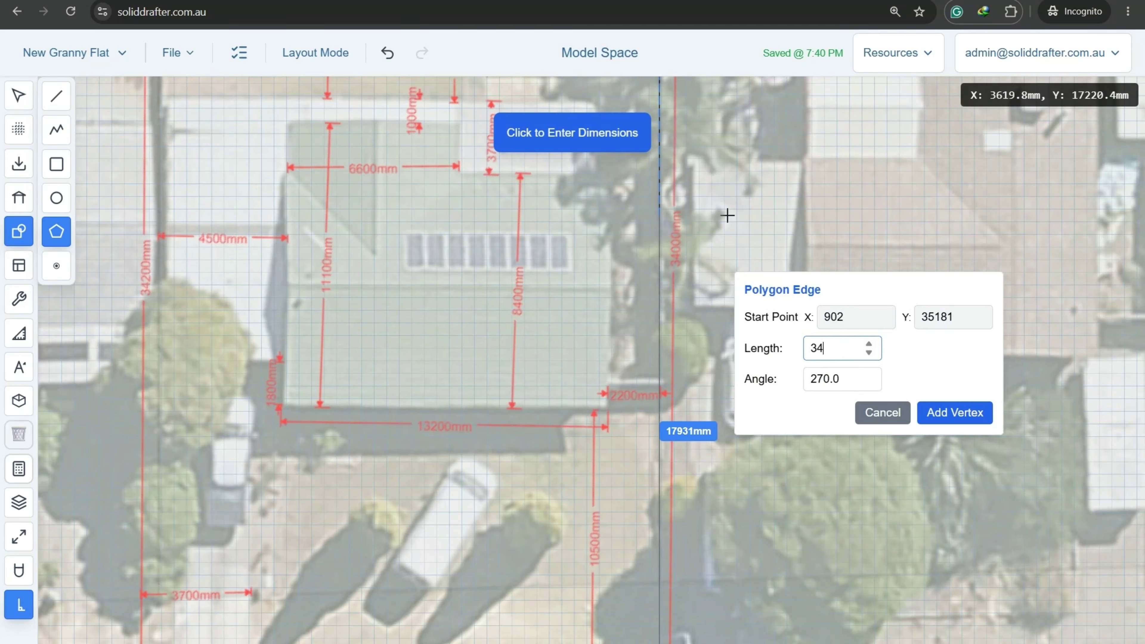
text(000)
key(Return)
Add the 19900 mm and 34200 mm edges and close the boundary polygon.
scroll(727, 216, down, 5)
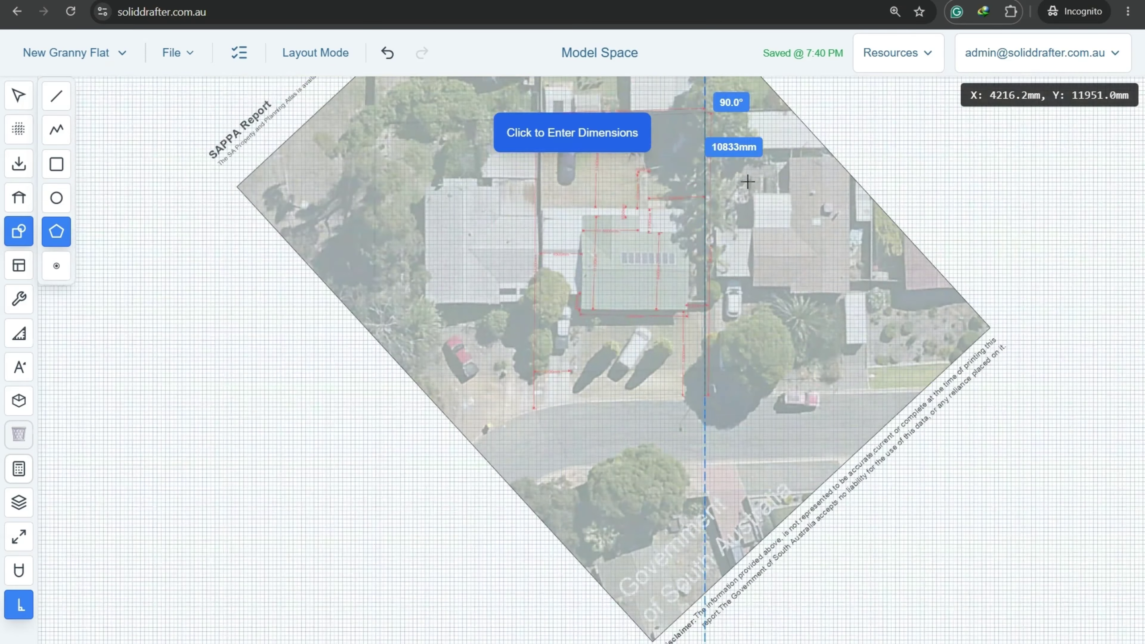
scroll(645, 424, up, 5)
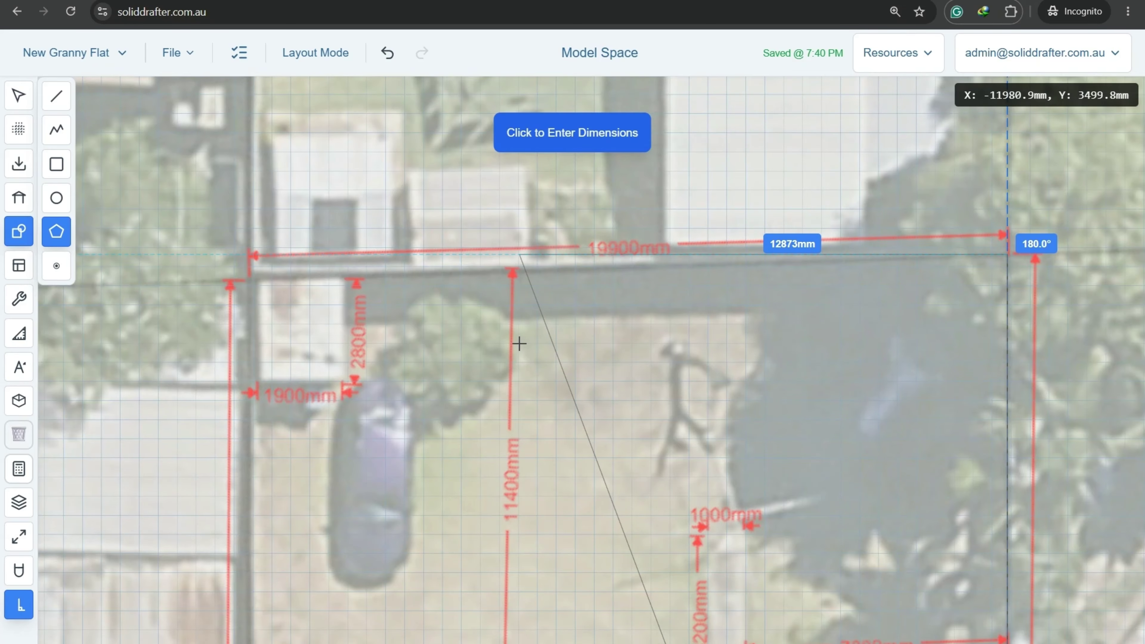
text(19900)
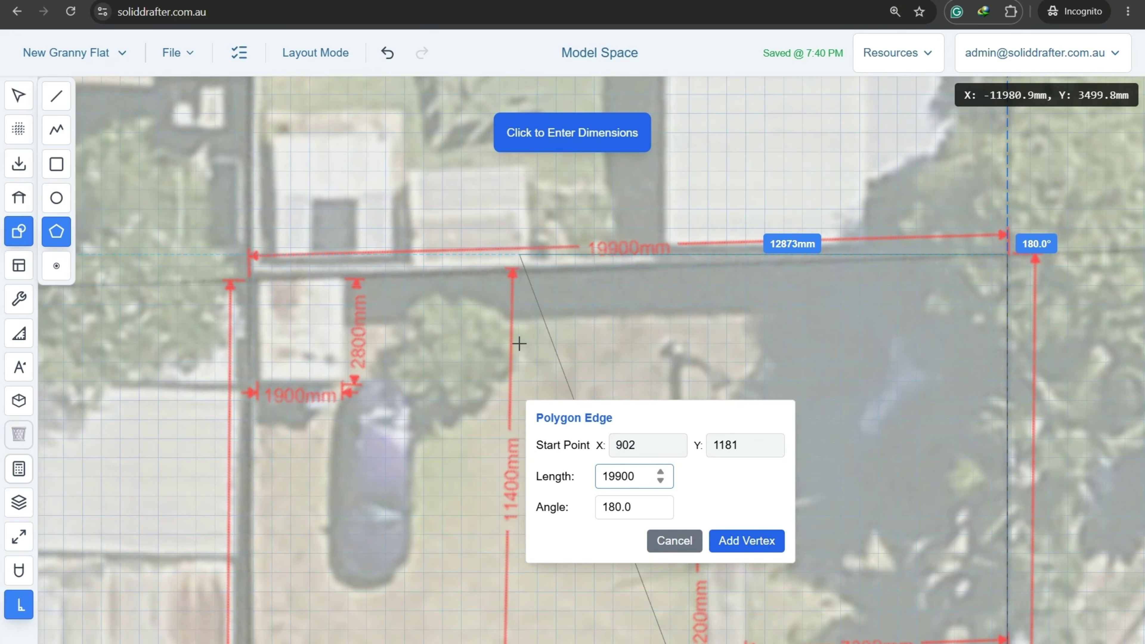
key(Return)
scroll(520, 344, down, 6)
middle_drag(533, 504, 557, 196)
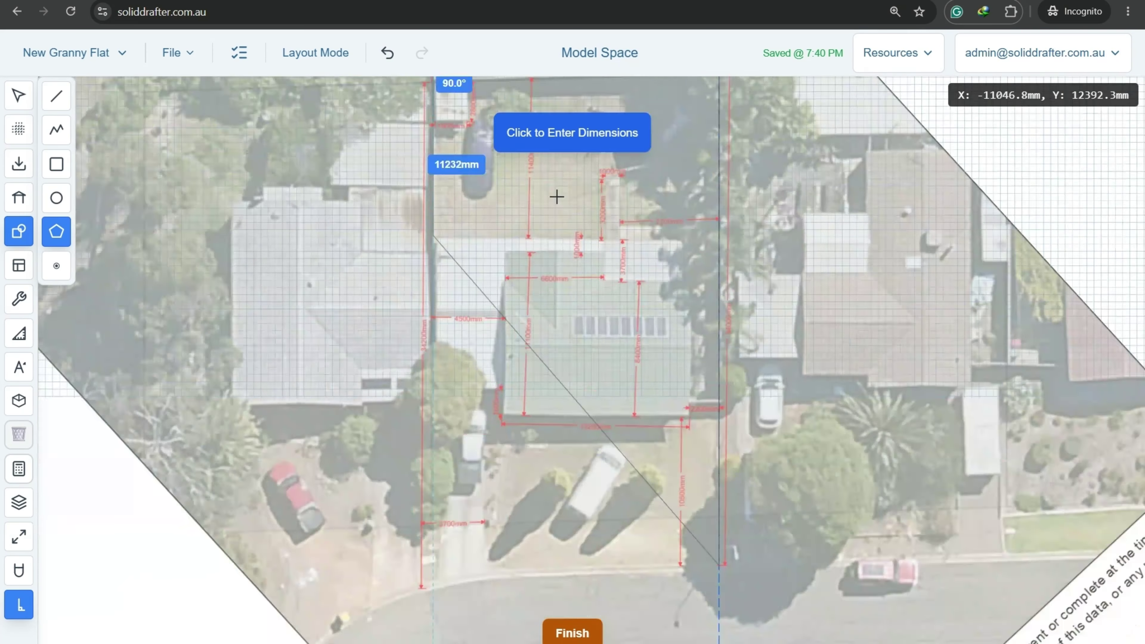
scroll(447, 276, up, 5)
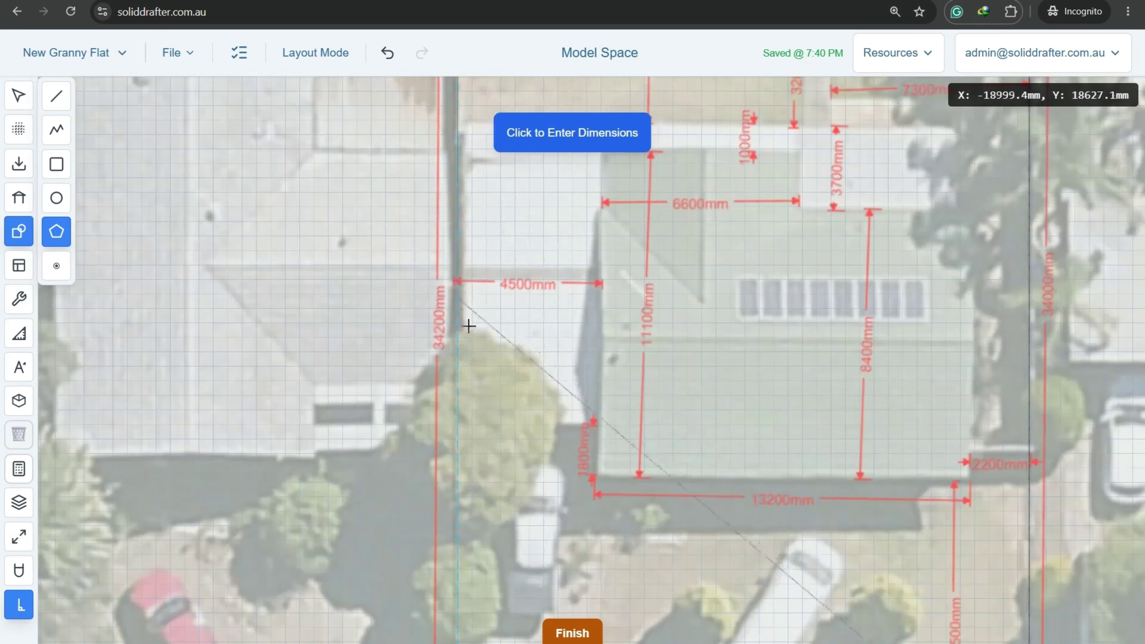
click(492, 367)
text(34200)
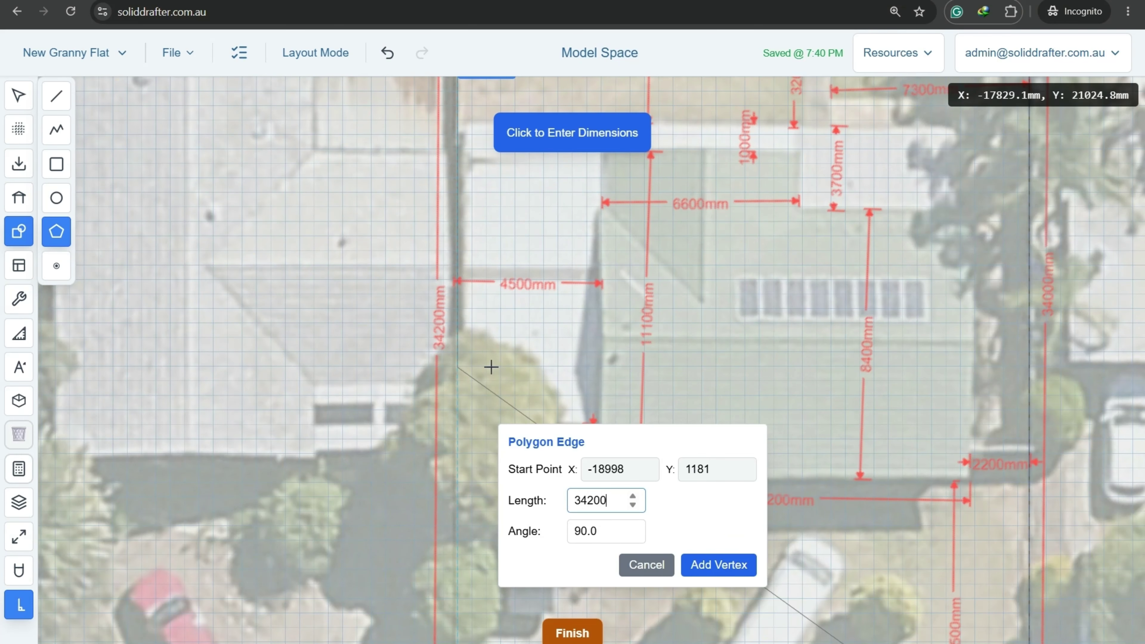
key(Return)
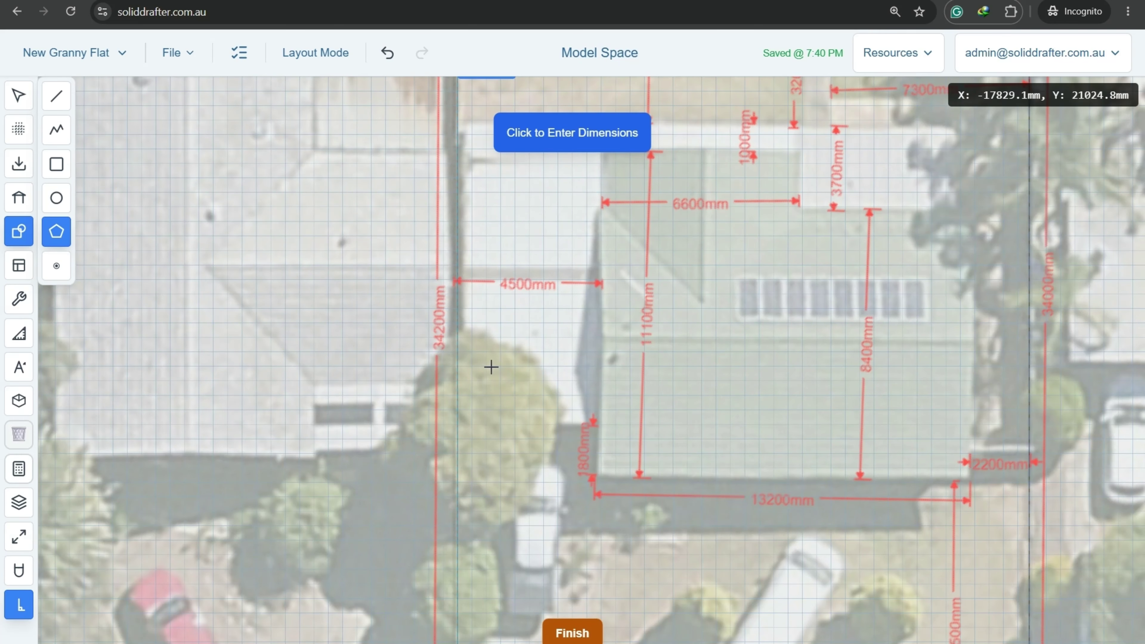
scroll(492, 367, down, 10)
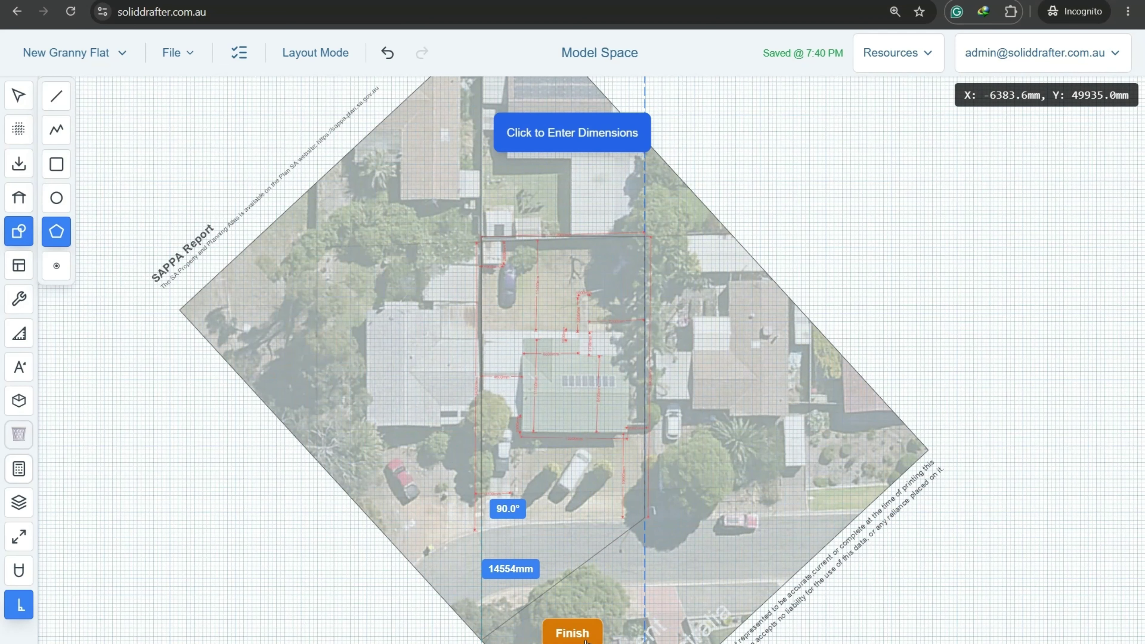
click(572, 634)
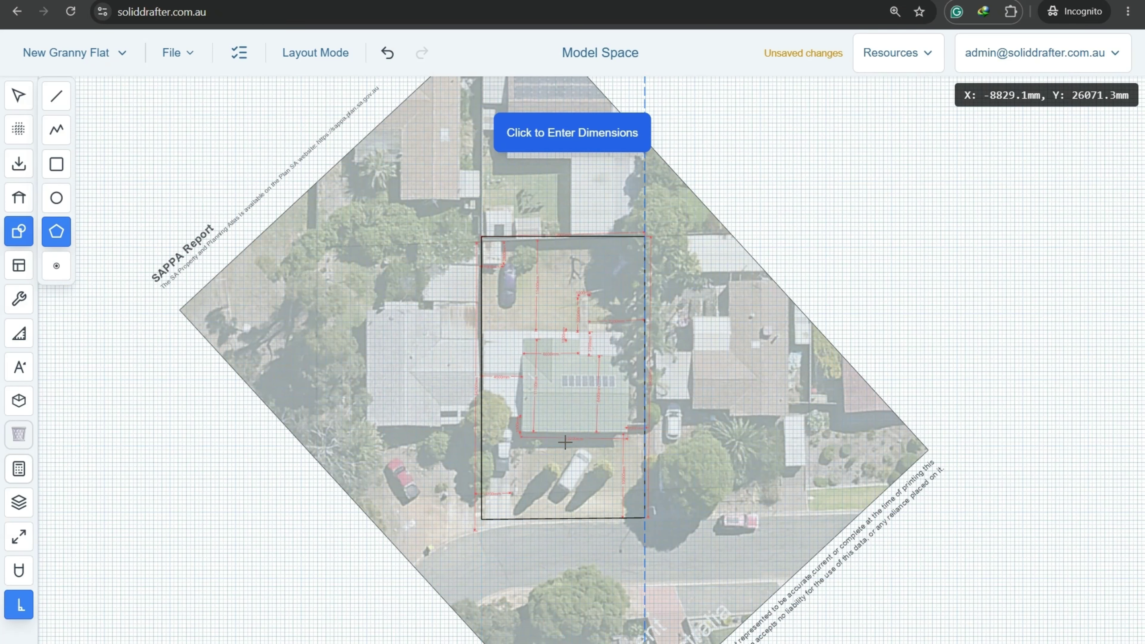
Raise the aerial photo's opacity toward full strength, then select the site boundary polygon.
middle_drag(633, 306, 535, 310)
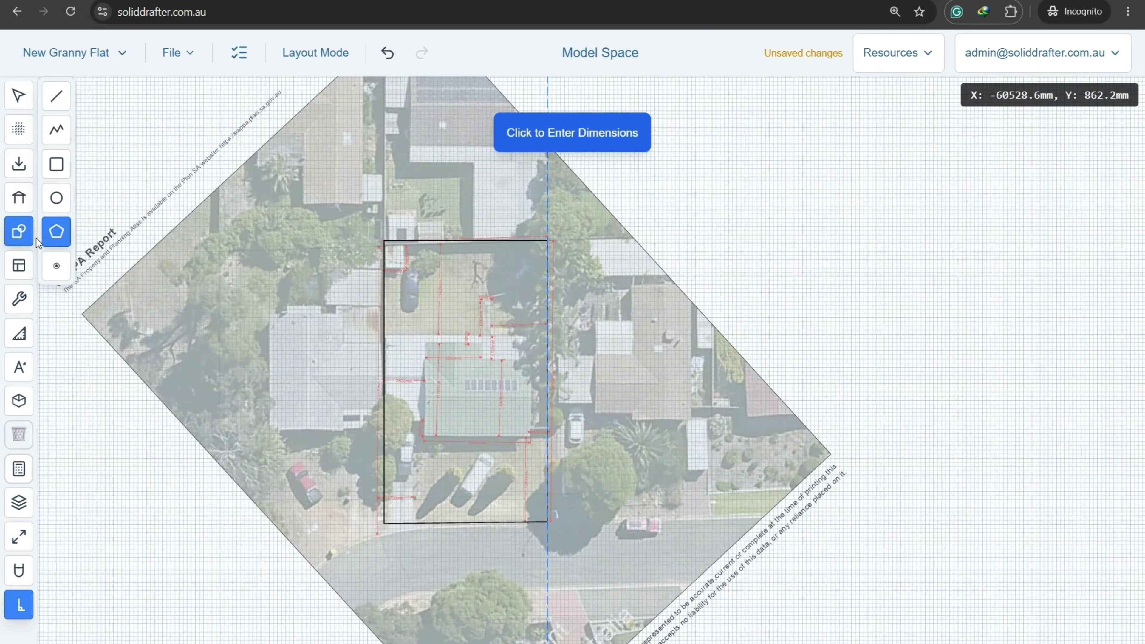
key(Escape)
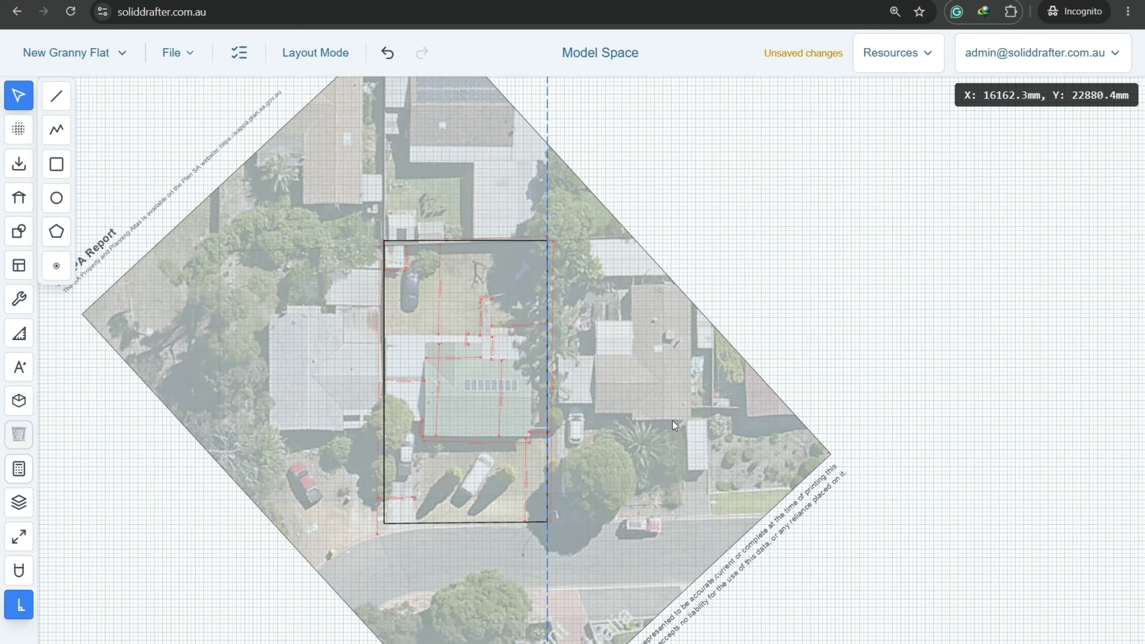
click(781, 446)
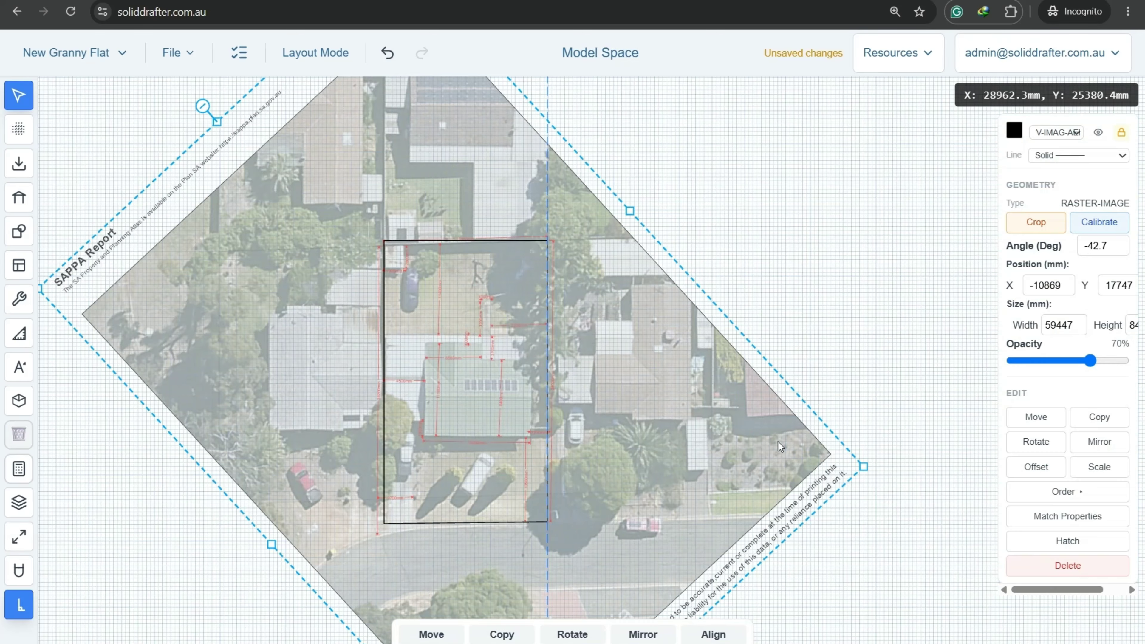
click(1091, 362)
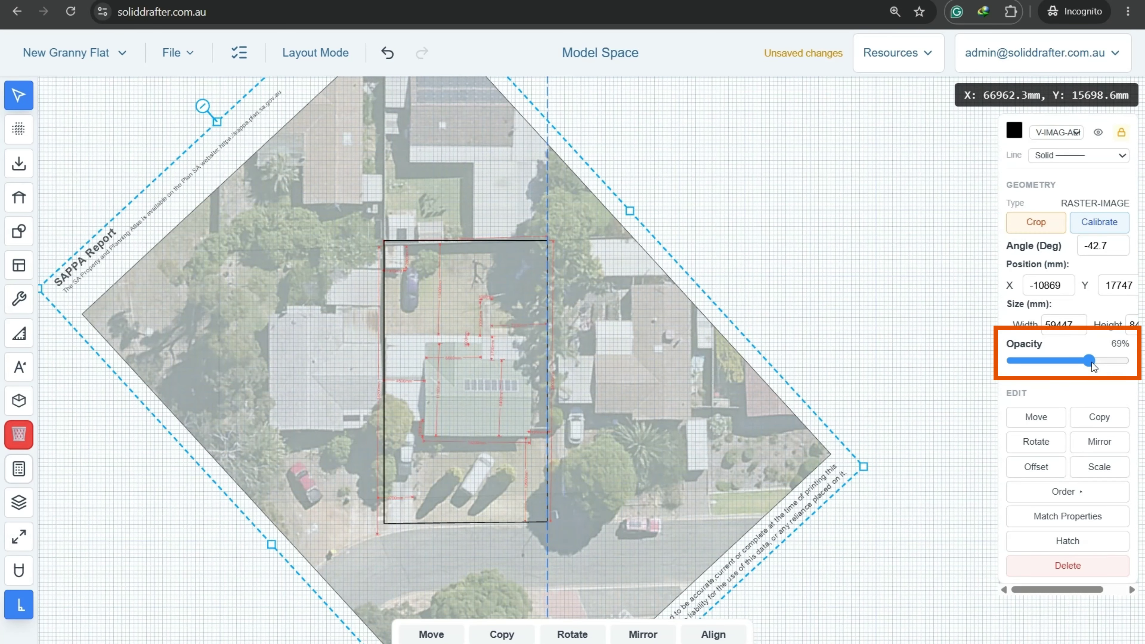
drag(1092, 362, 1130, 369)
click(756, 296)
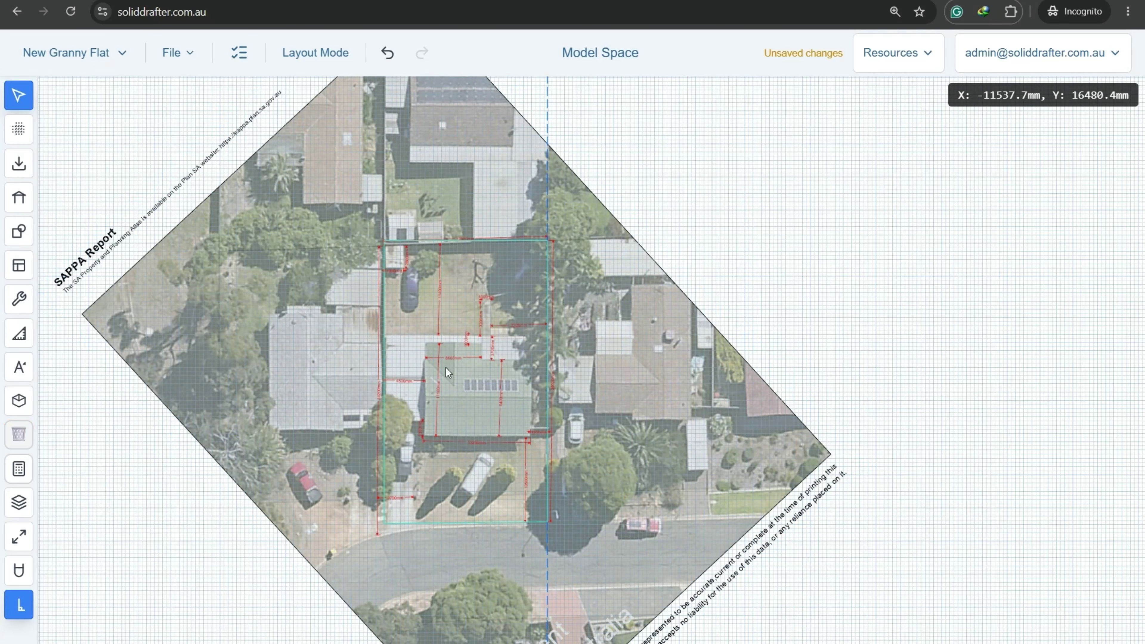
scroll(446, 369, up, 4)
click(513, 607)
scroll(524, 359, down, 3)
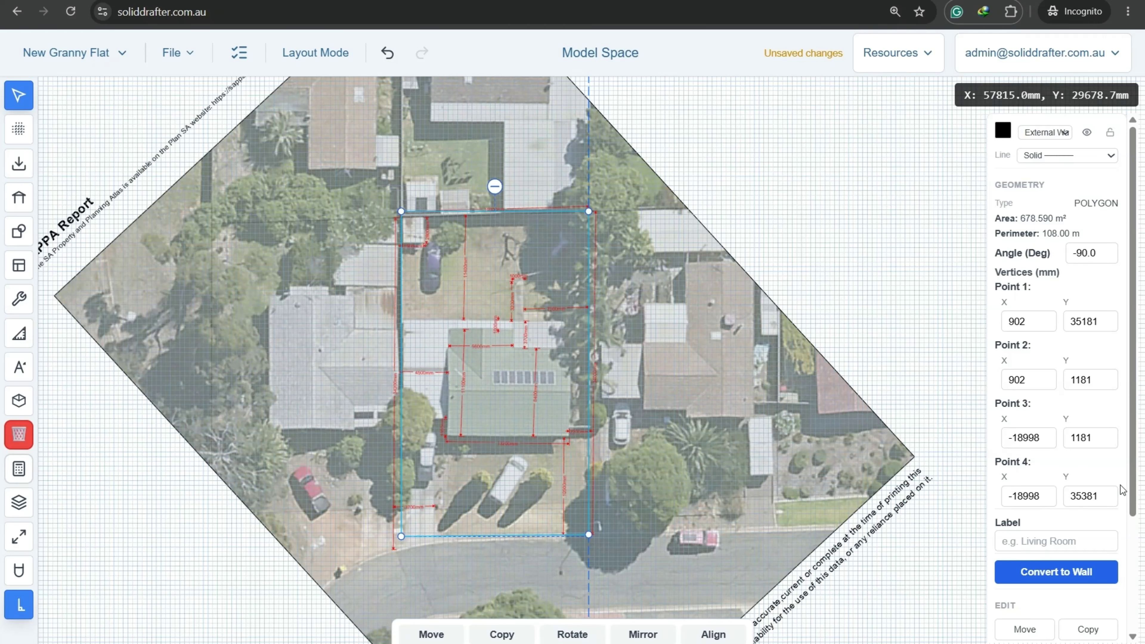
Fill the boundary polygon with a green Green Area hatch at 100 mm spacing.
scroll(1080, 487, down, 3)
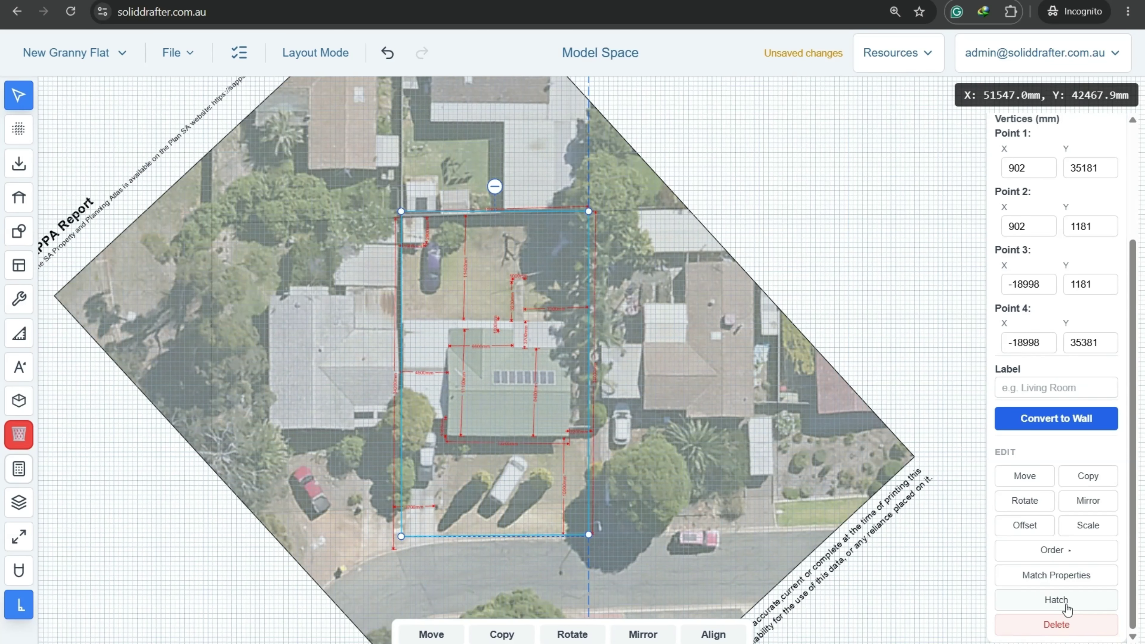
click(1057, 600)
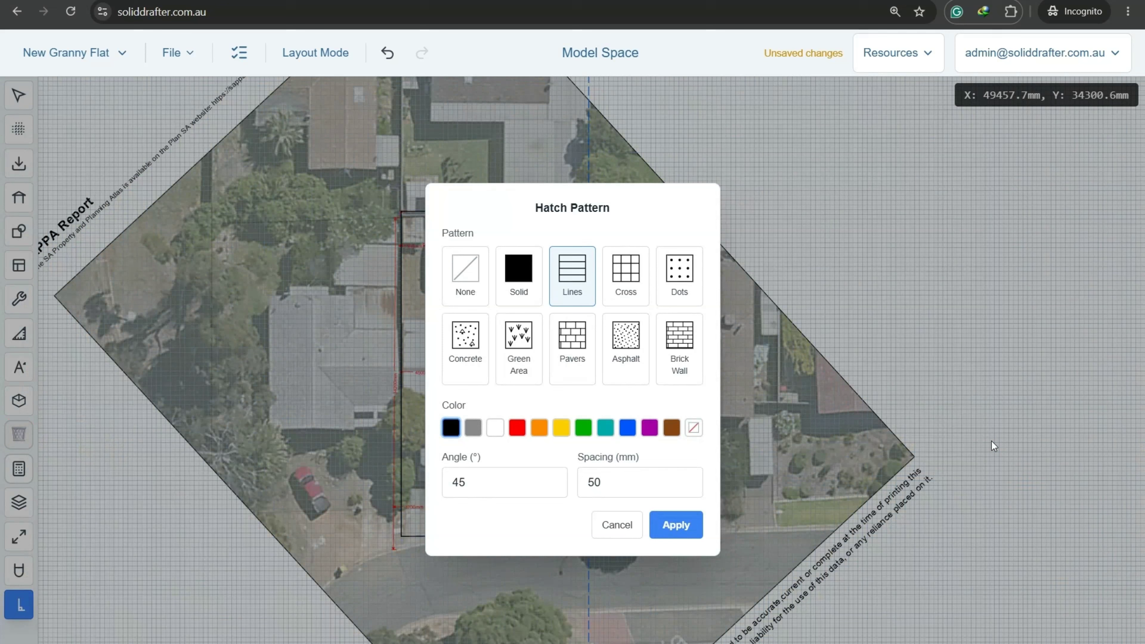
click(525, 343)
click(585, 428)
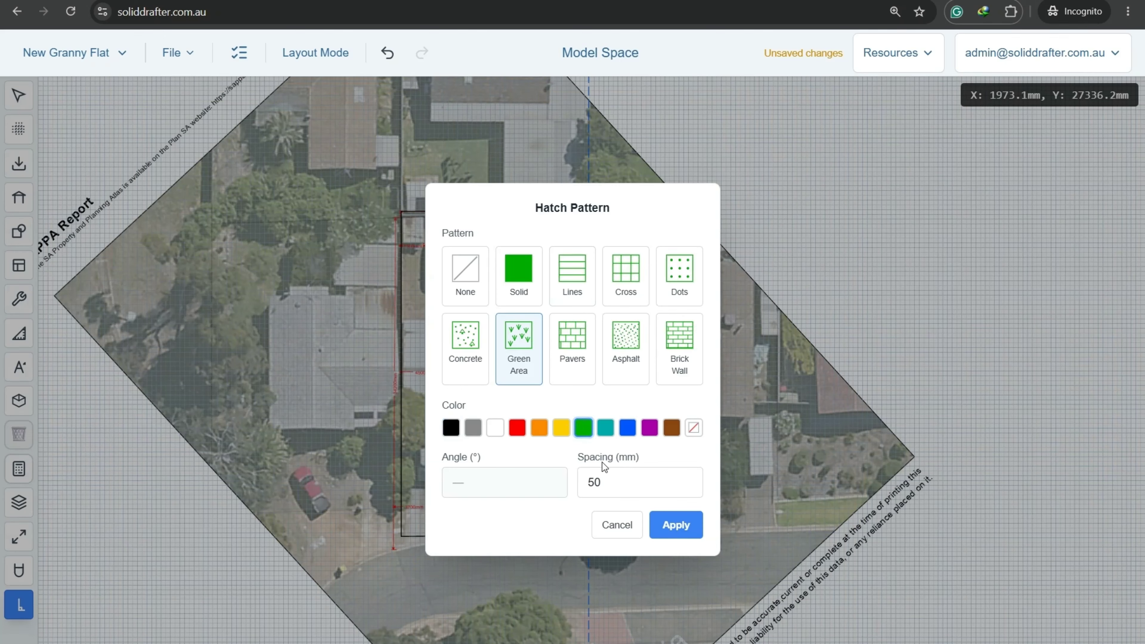
click(612, 481)
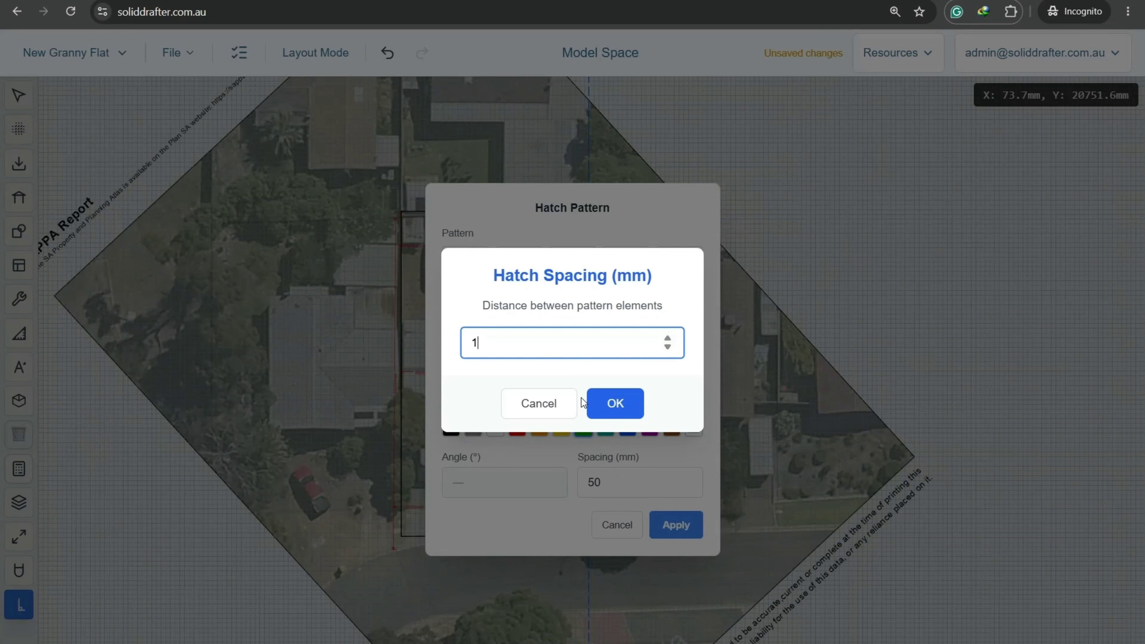
text(100)
click(615, 403)
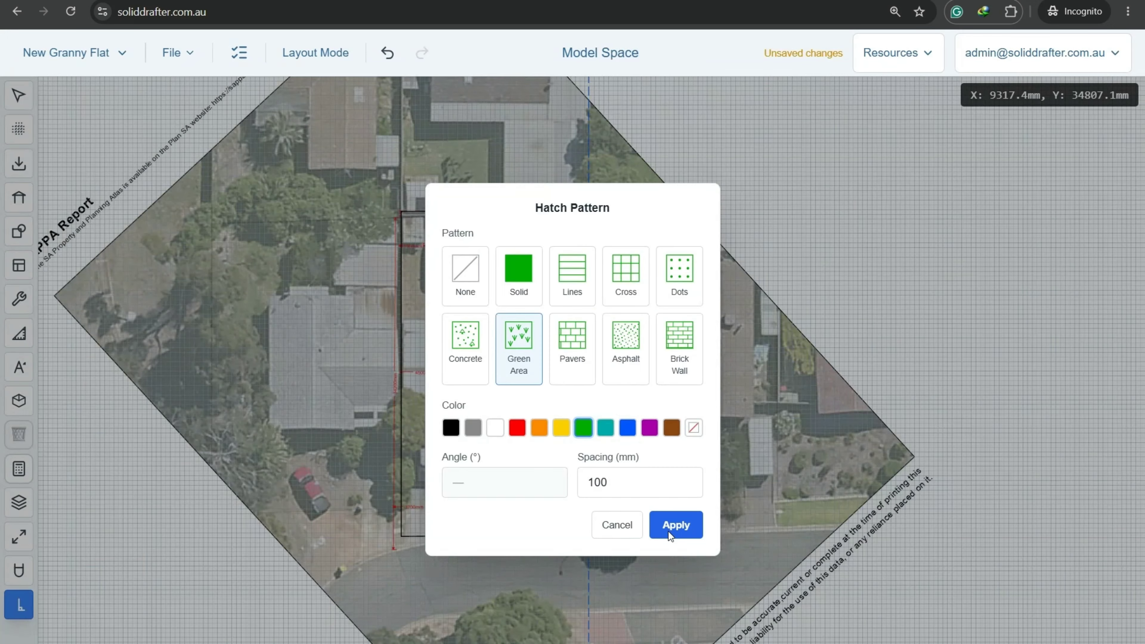
click(669, 531)
Fade the aerial photo down to about 60% opacity.
click(868, 400)
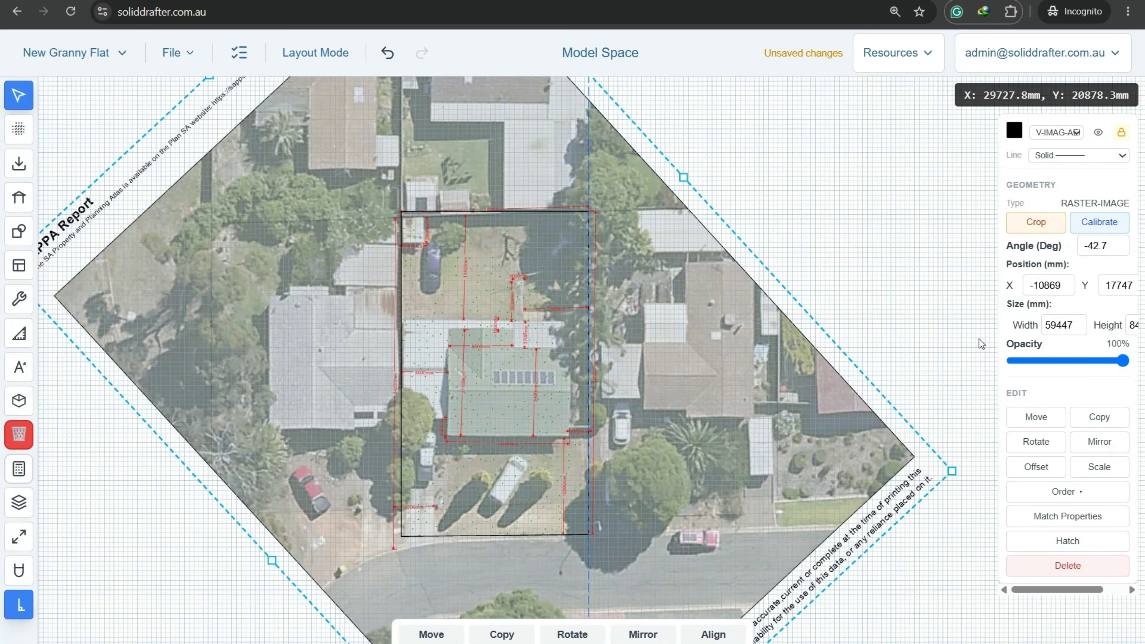
mouse_move(1083, 363)
mouse_down()
mouse_move(1005, 361)
mouse_move(1104, 363)
mouse_move(1082, 370)
mouse_up()
click(845, 246)
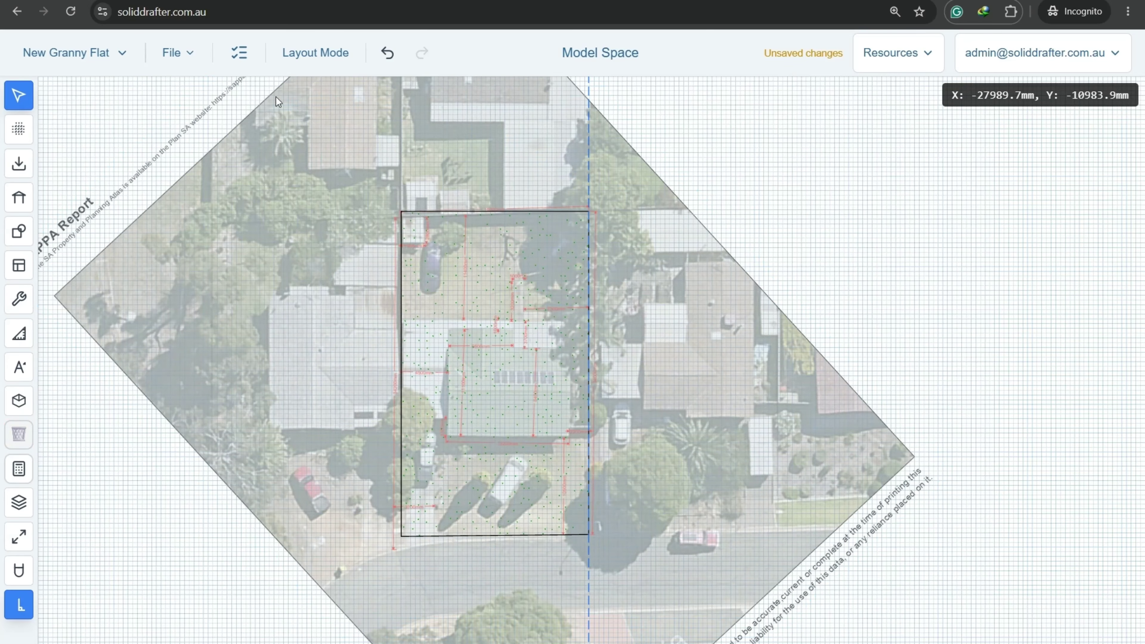
Tick Import Image or PDF and Site Boundaries in the project checklist, then close it.
click(239, 53)
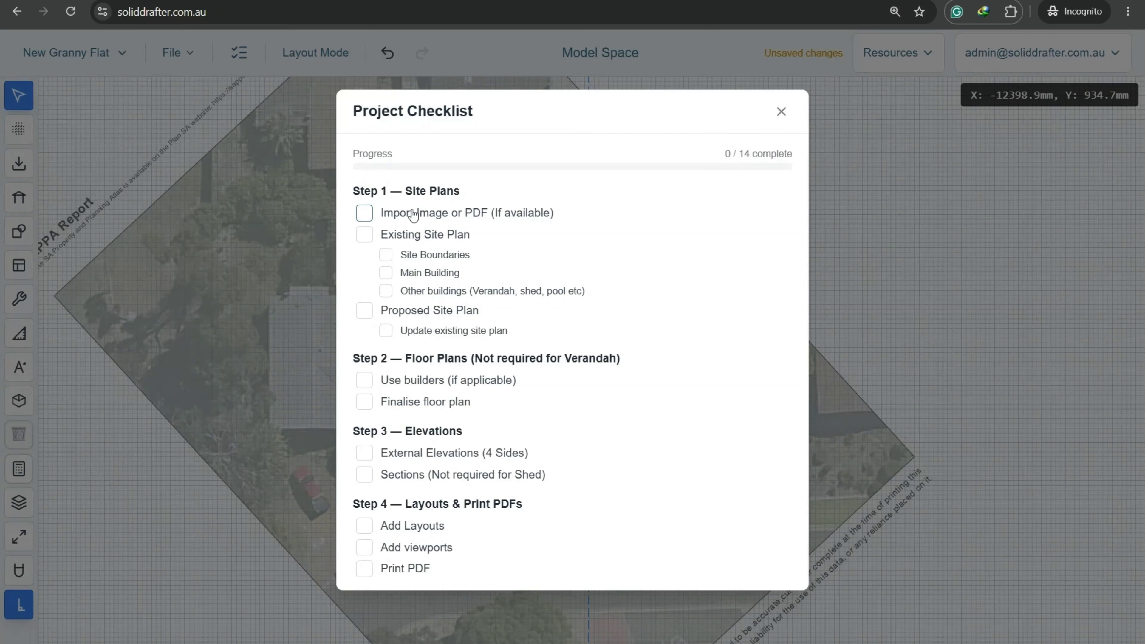
click(364, 213)
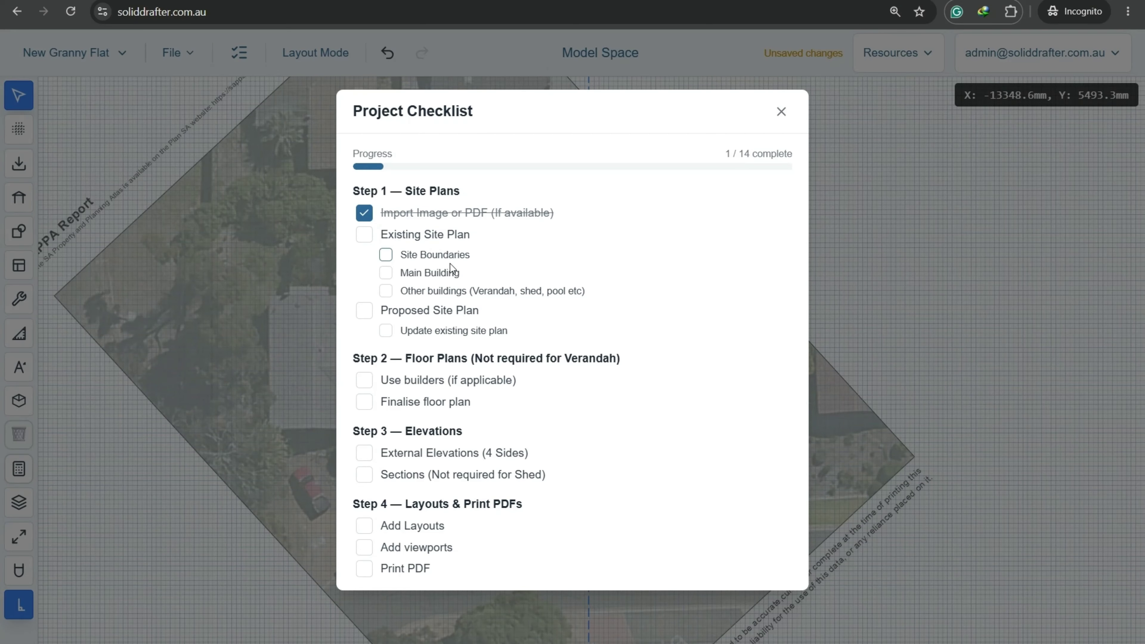
click(387, 256)
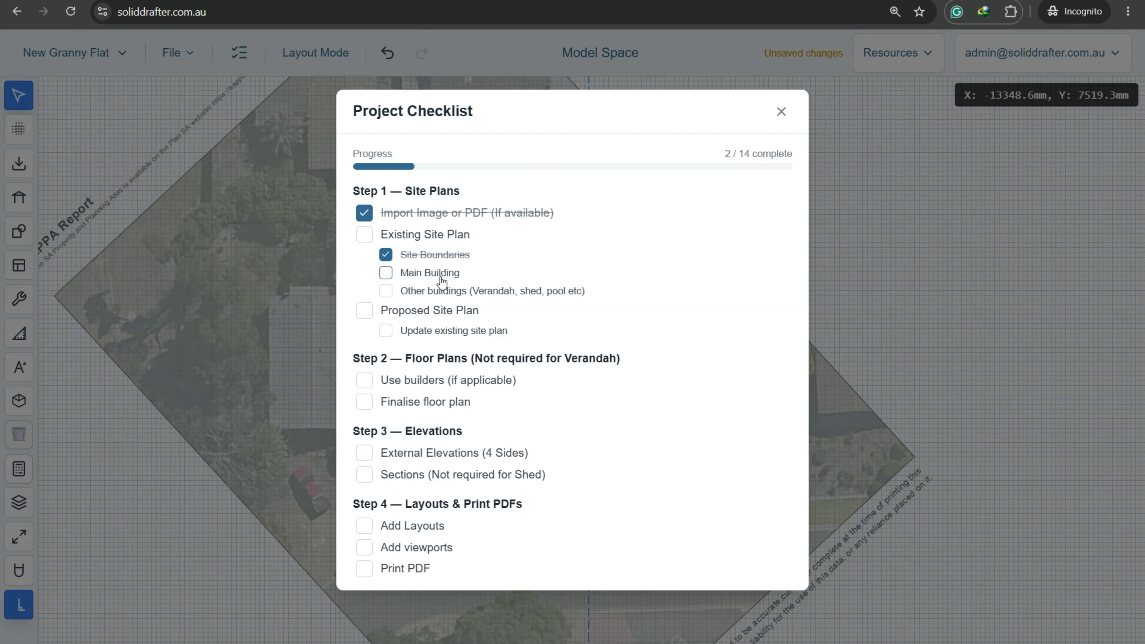
click(781, 112)
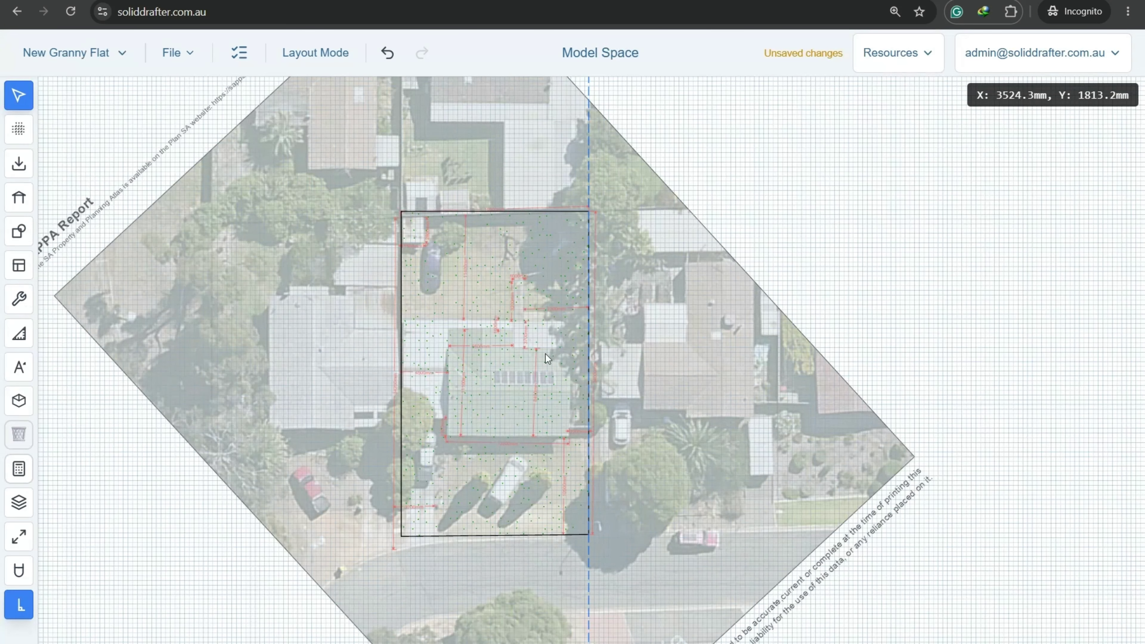
Zoom to the house and start gable Roof 1 at 22.5° pitch in Colorbond Steel.
scroll(532, 353, up, 5)
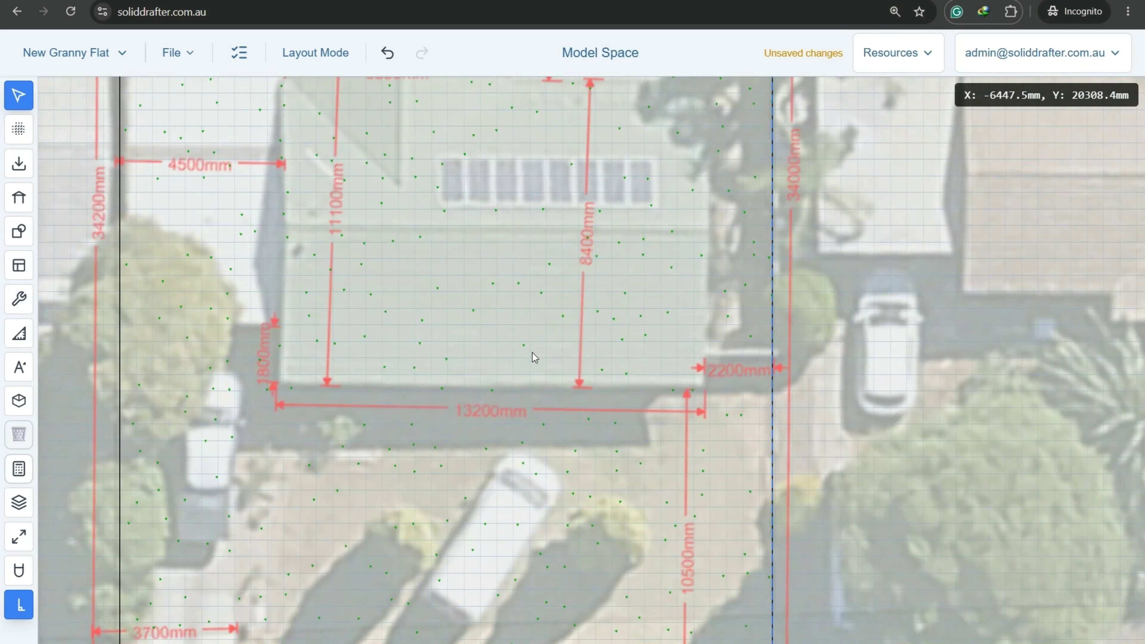
scroll(532, 353, down, 2)
middle_drag(616, 348, 591, 387)
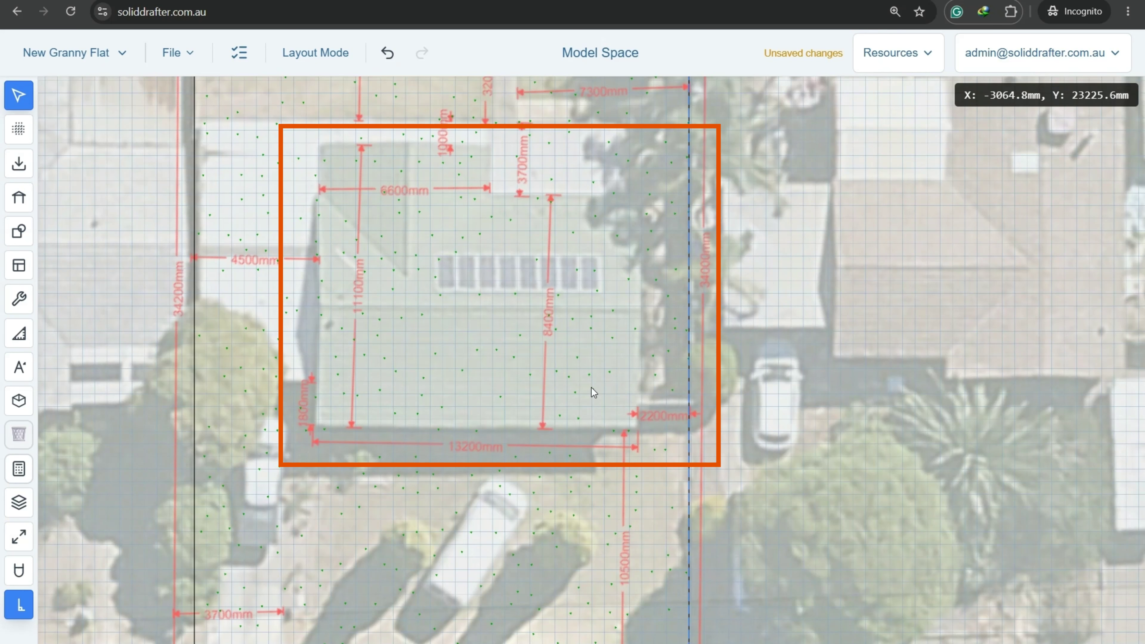
scroll(556, 411, down, 1)
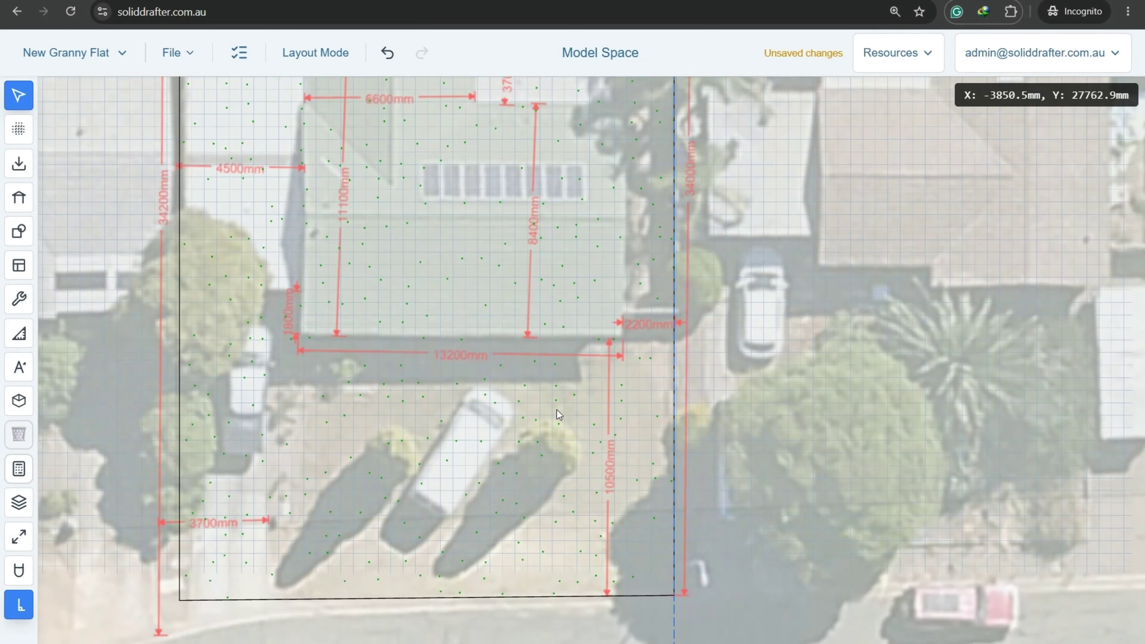
scroll(557, 410, down, 1)
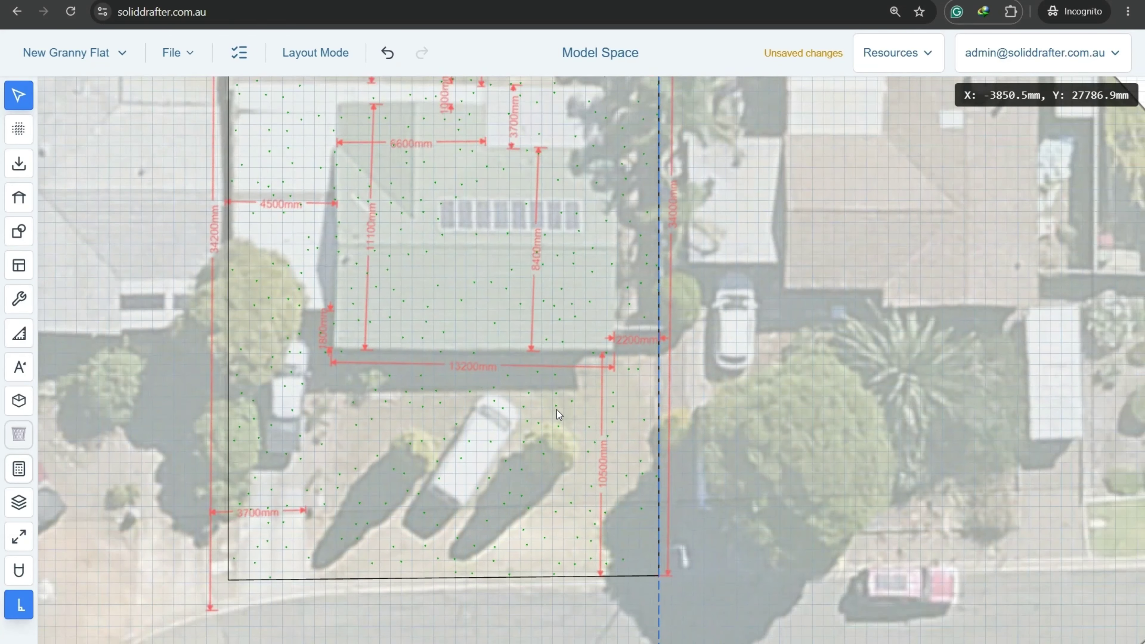
click(19, 265)
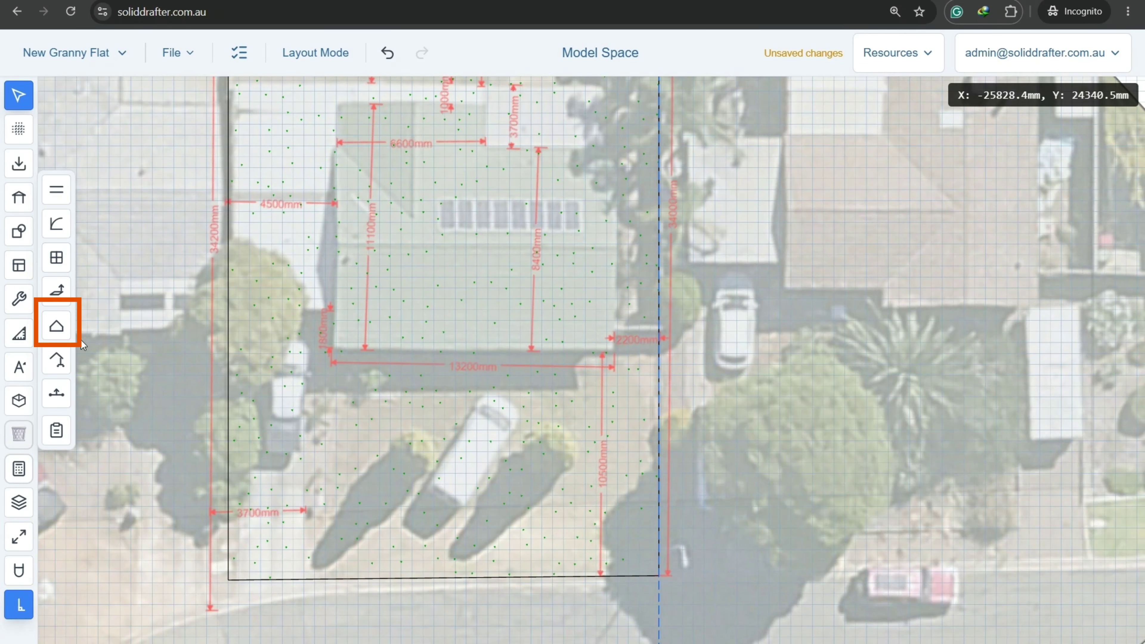
click(57, 325)
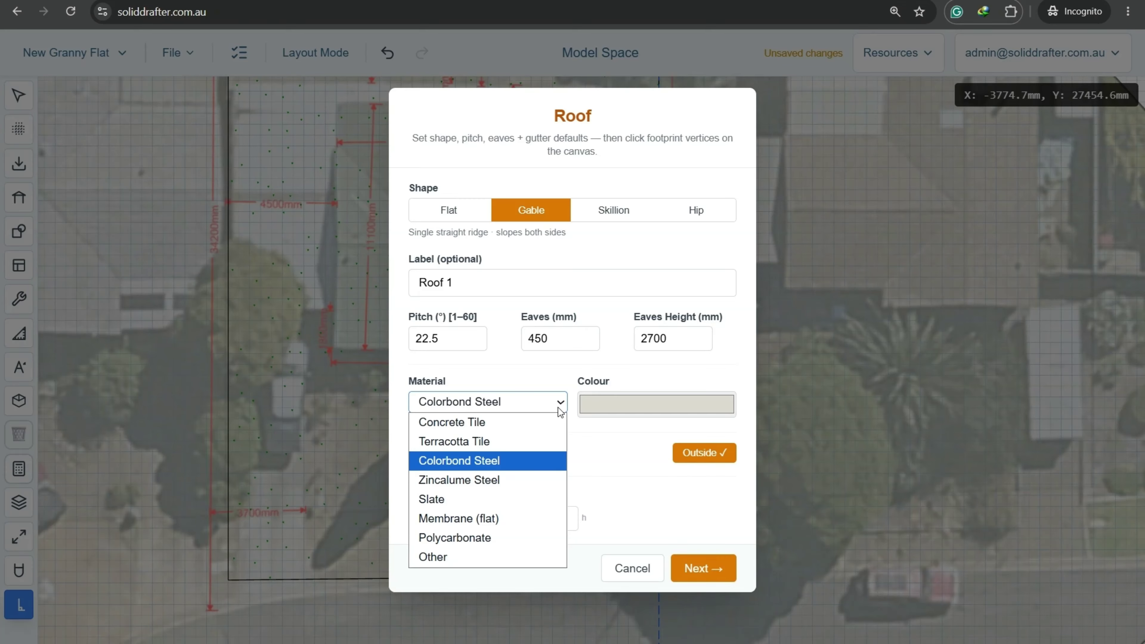
click(504, 457)
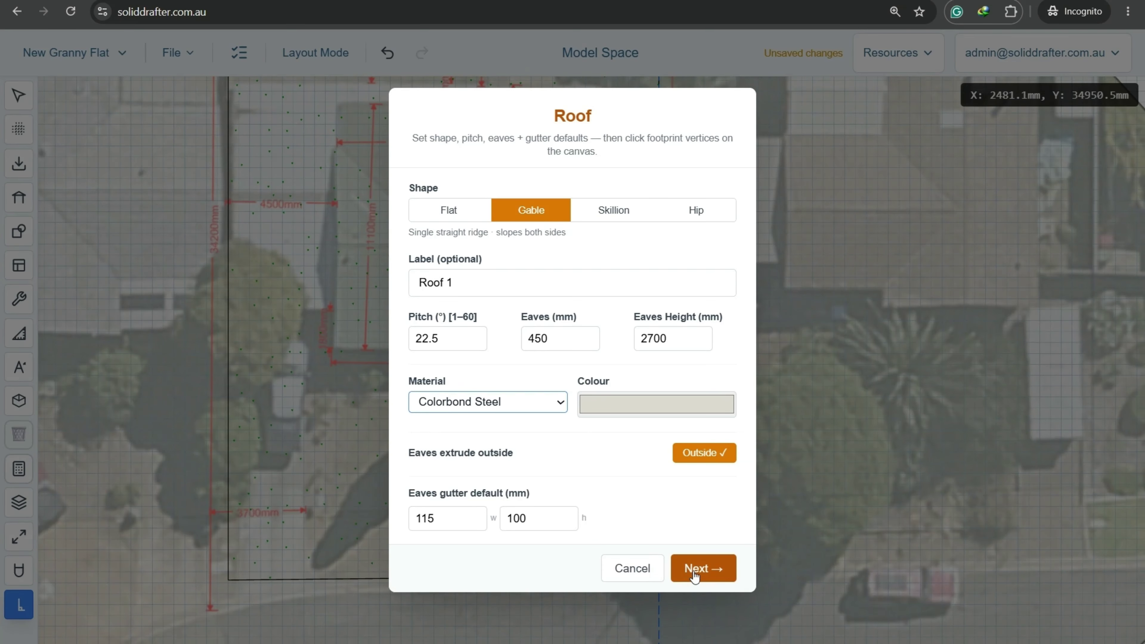
click(703, 568)
scroll(519, 399, up, 5)
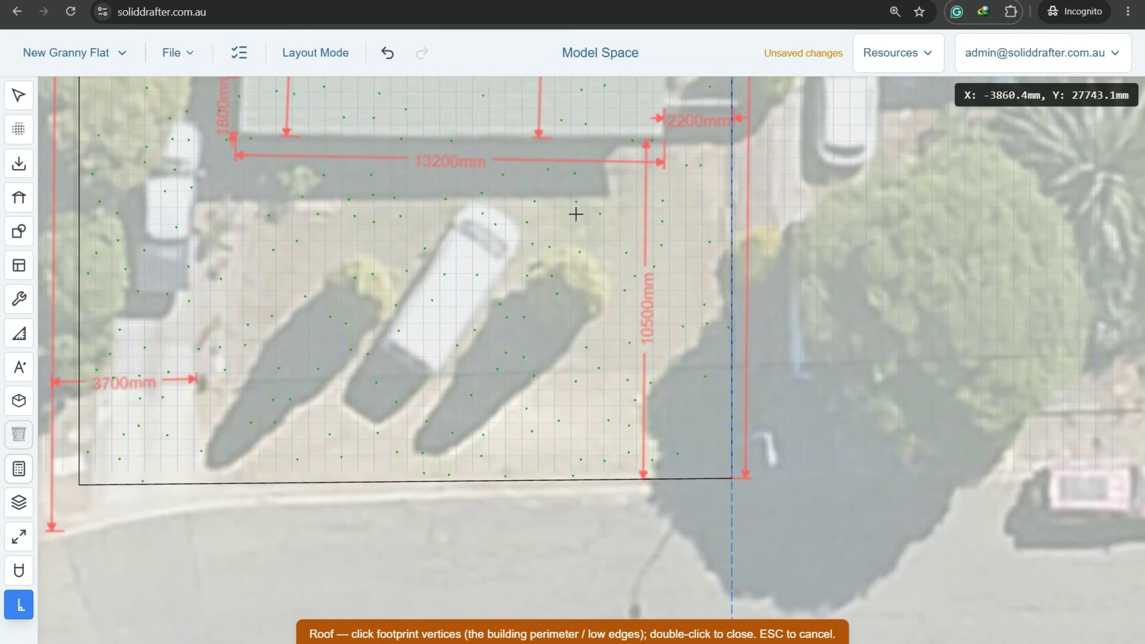
Set the first roof footprint corner and draw the 13200 mm edge.
scroll(686, 378, up, 3)
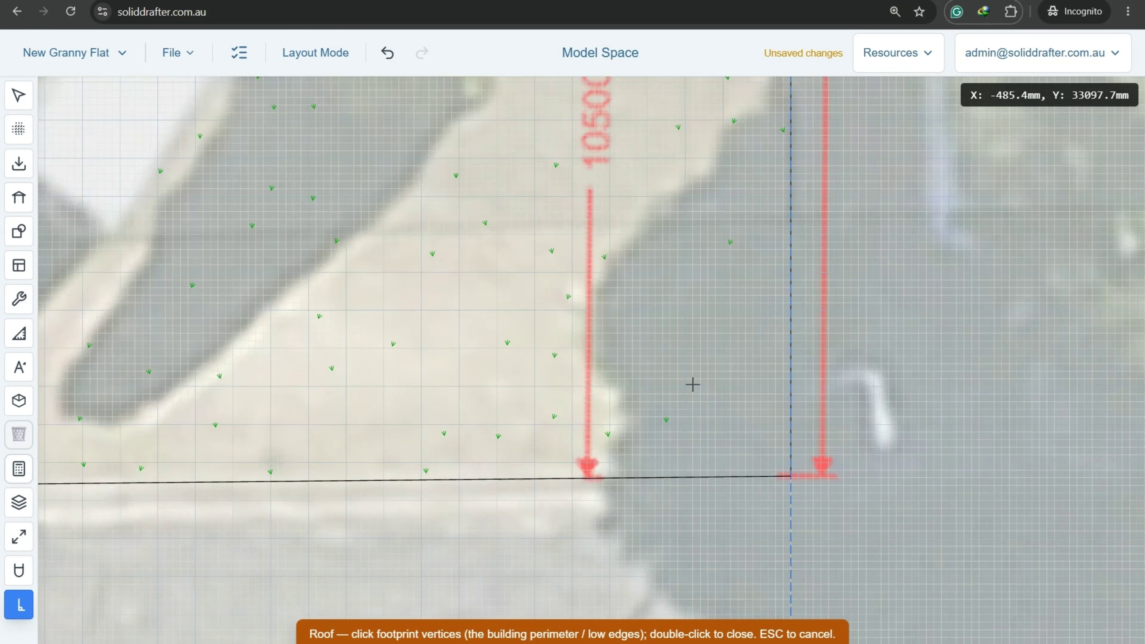
scroll(692, 384, up, 2)
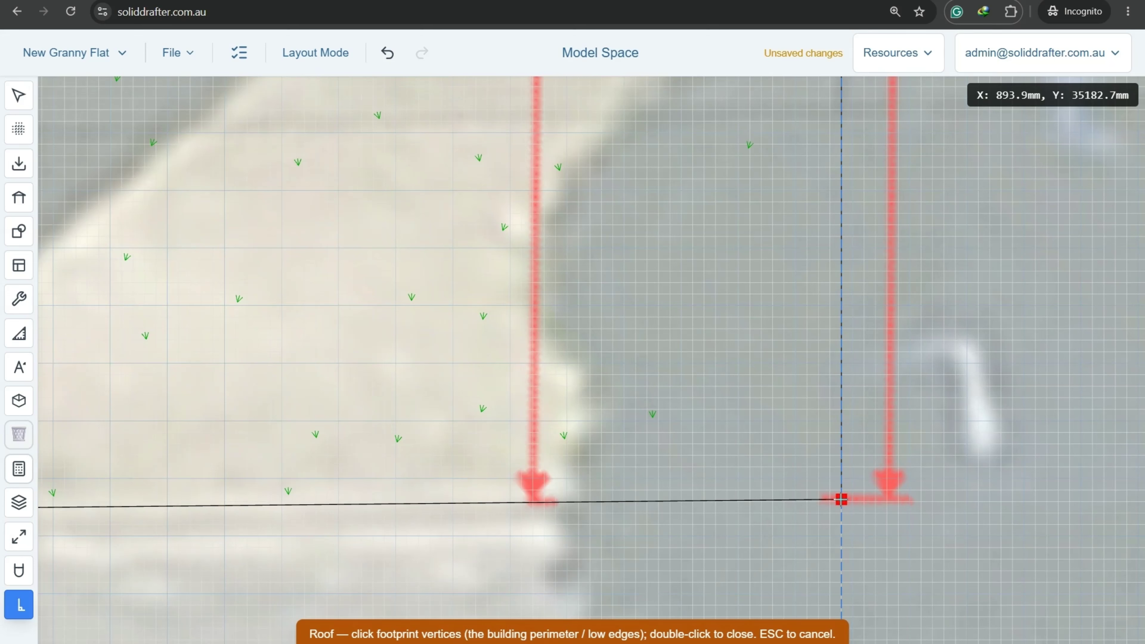
click(842, 499)
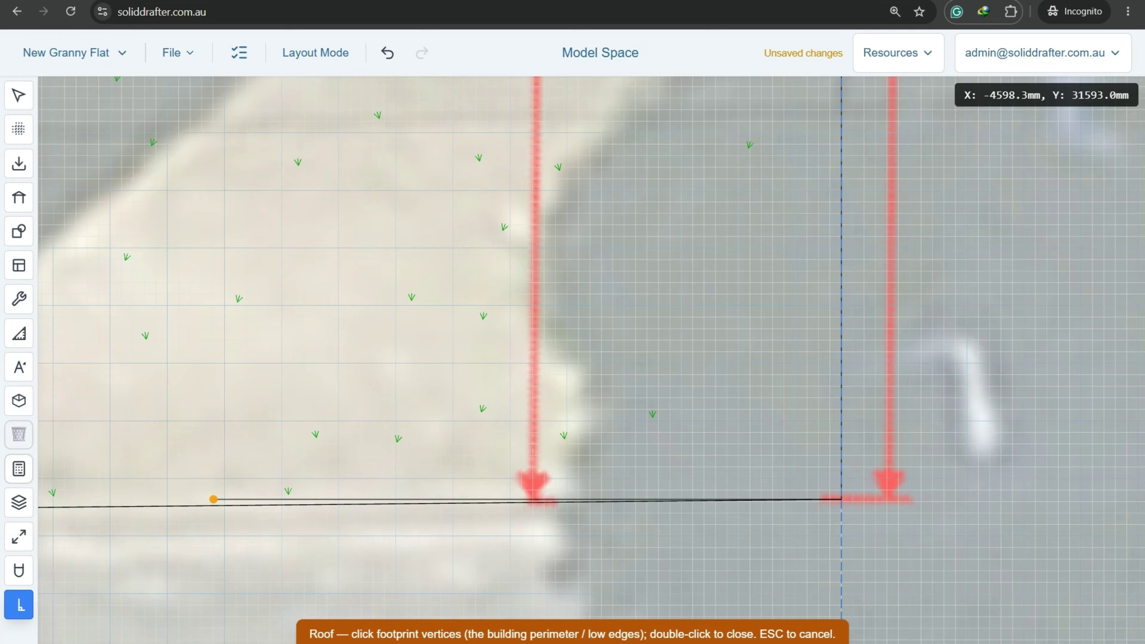
middle_drag(325, 404, 302, 395)
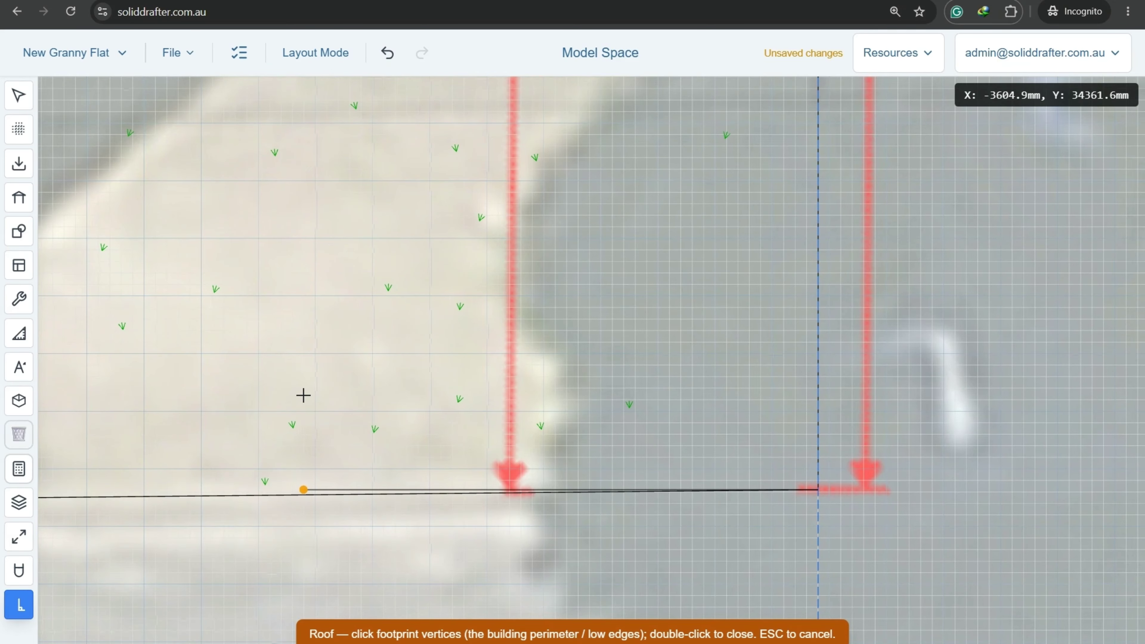
key(Tab)
text(13)
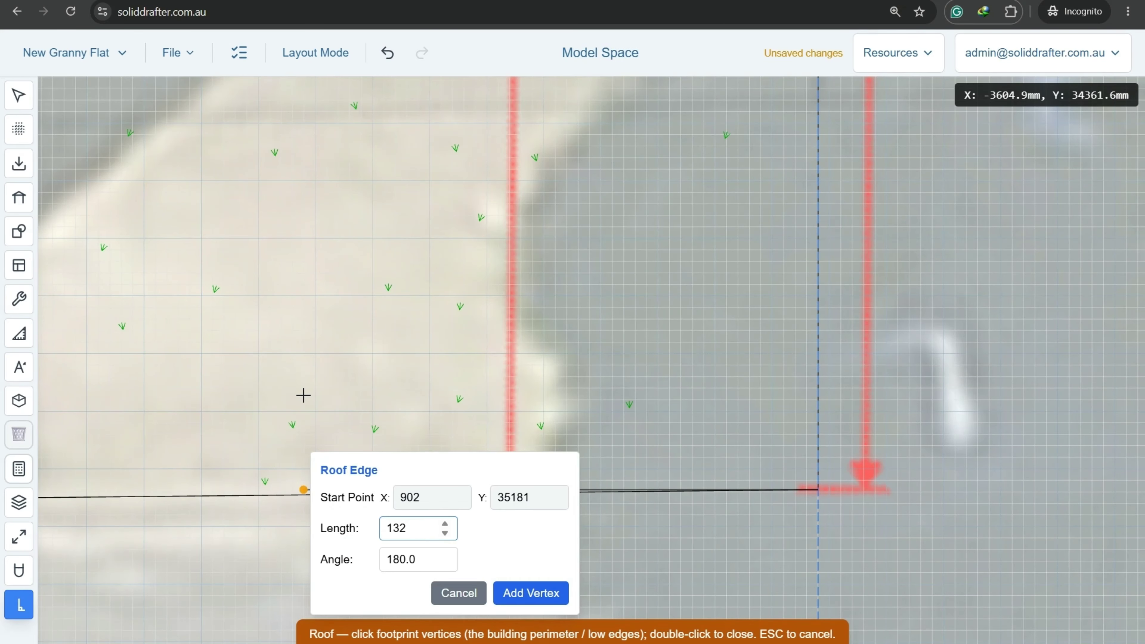
key(Return)
Add the 11100, 6600 and 2700 mm edges to complete the L-shaped roof footprint.
scroll(302, 395, down, 5)
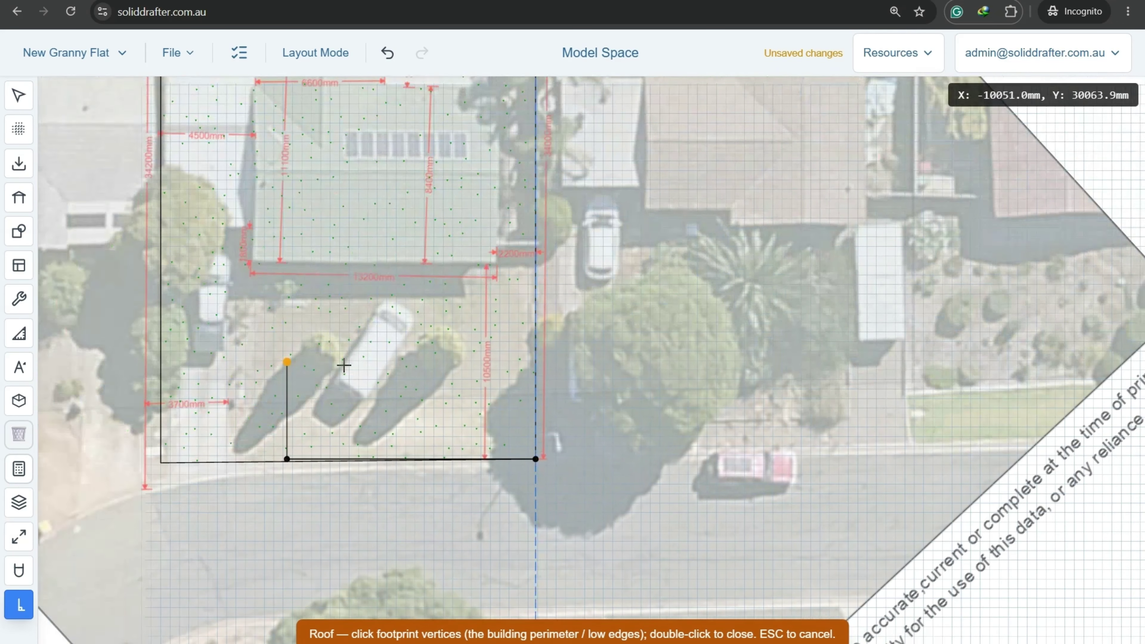
middle_drag(330, 362, 348, 367)
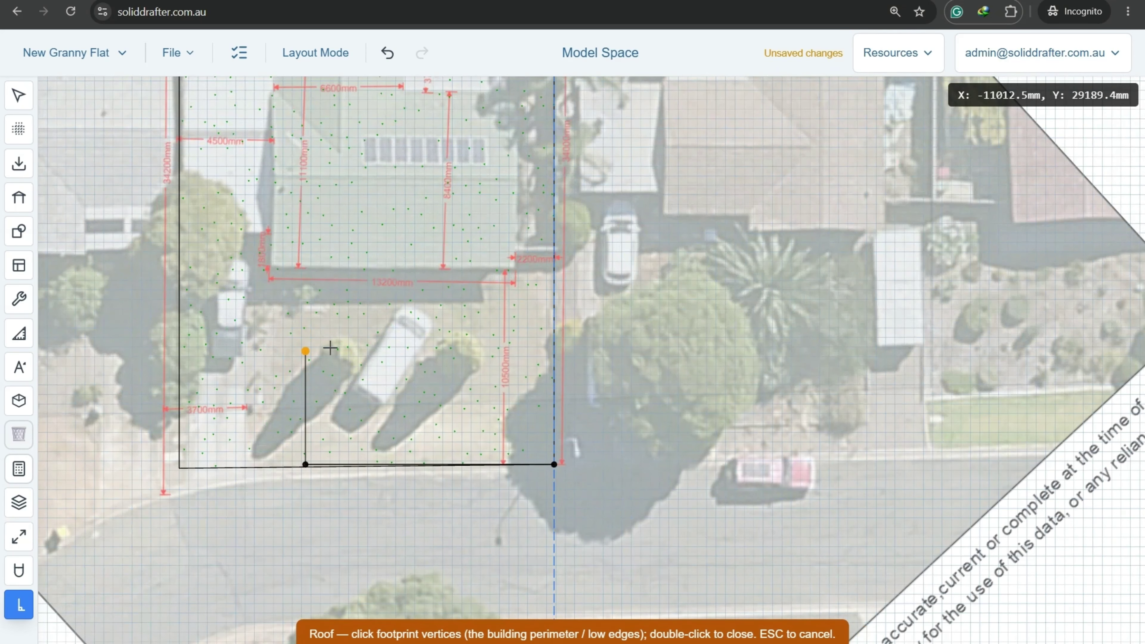
middle_drag(348, 323, 330, 407)
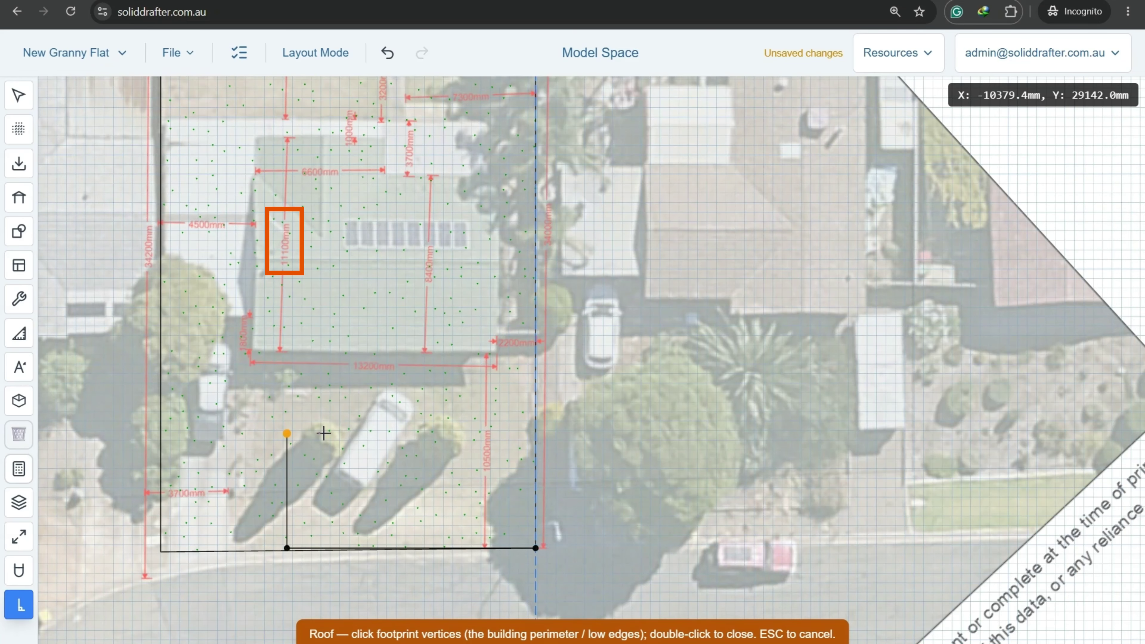
key(space)
text(11)
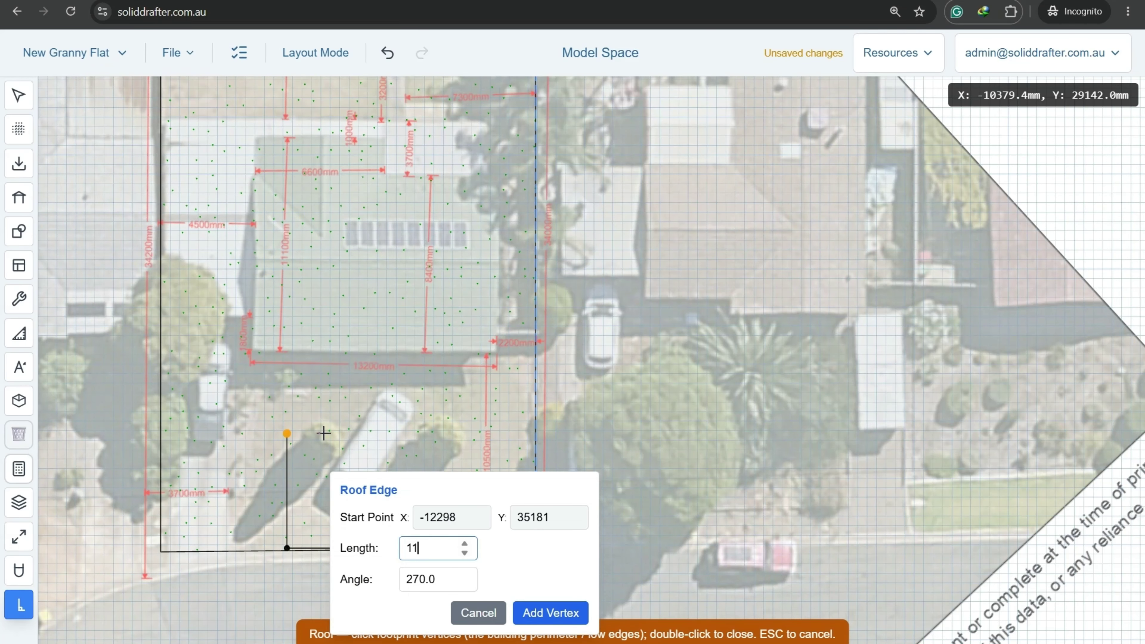
text(100)
key(Return)
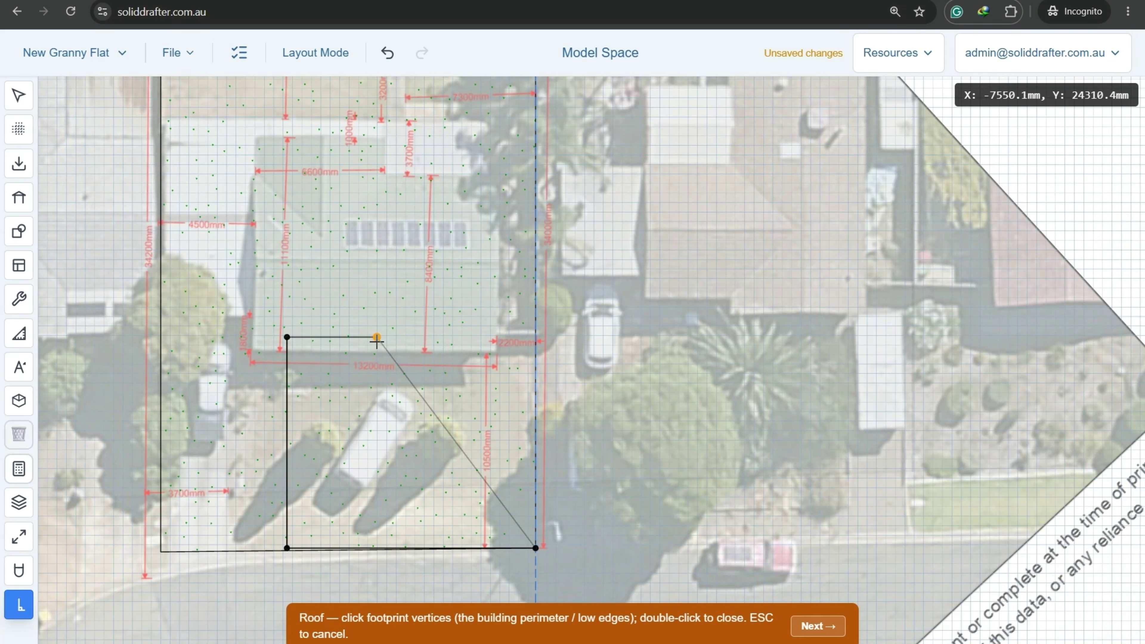
key(Tab)
text(6600)
key(Return)
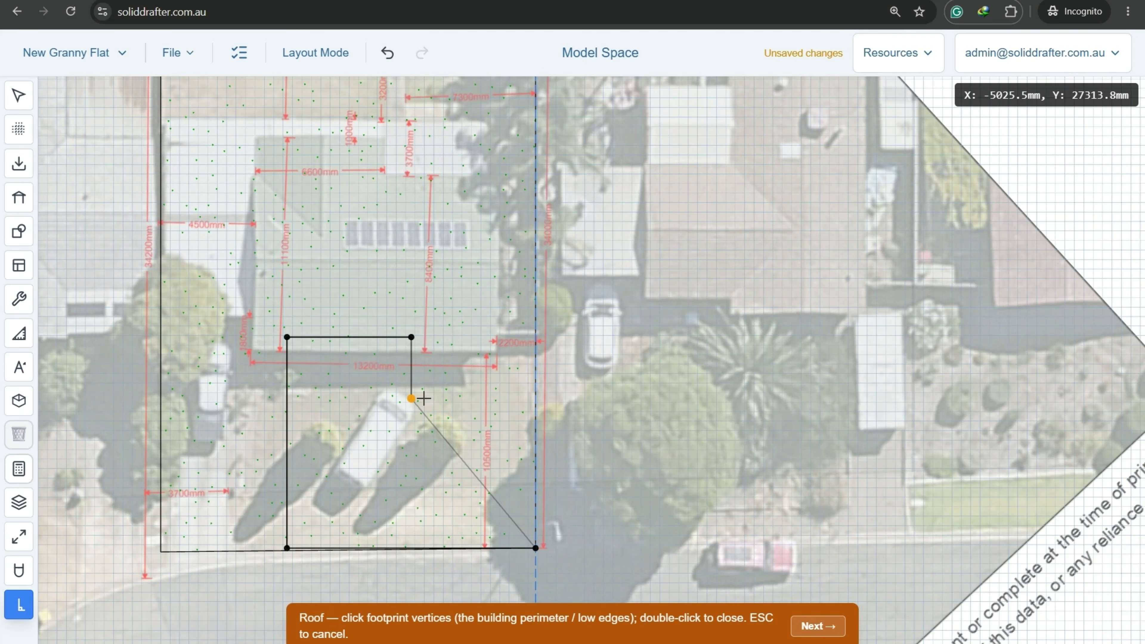
key(Tab)
text(2)
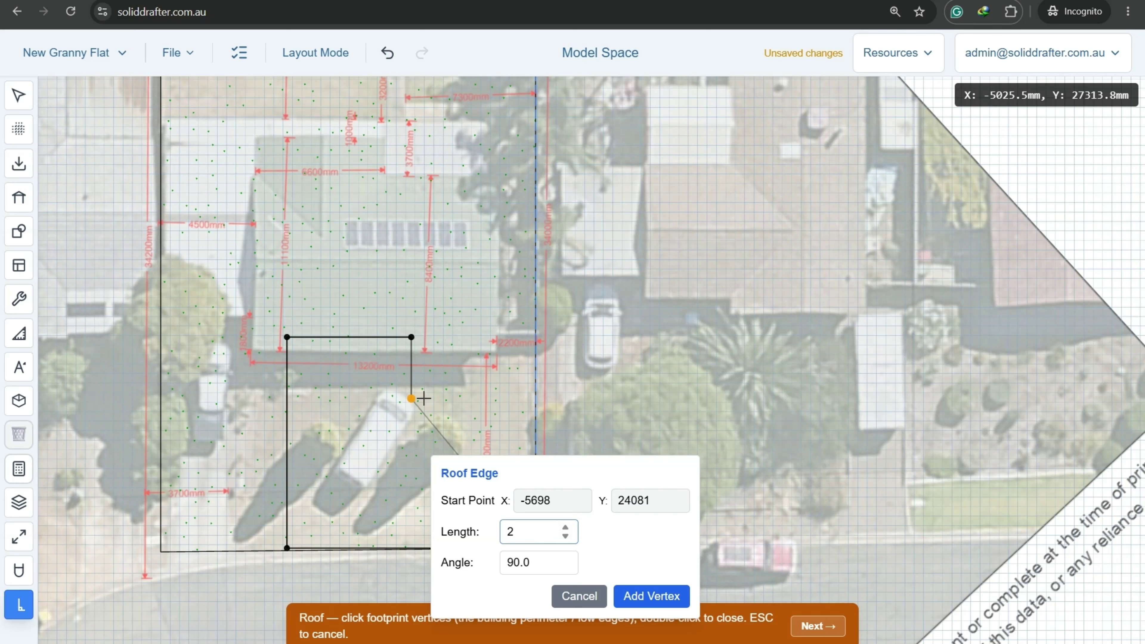
text(700)
key(Return)
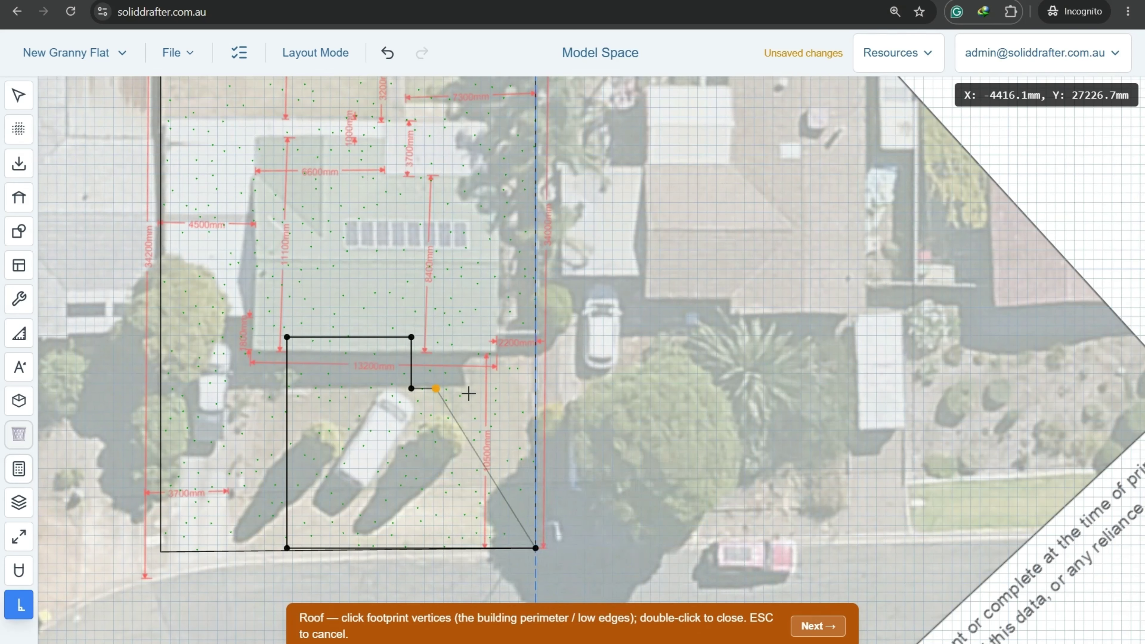
scroll(500, 393, up, 3)
scroll(505, 382, up, 6)
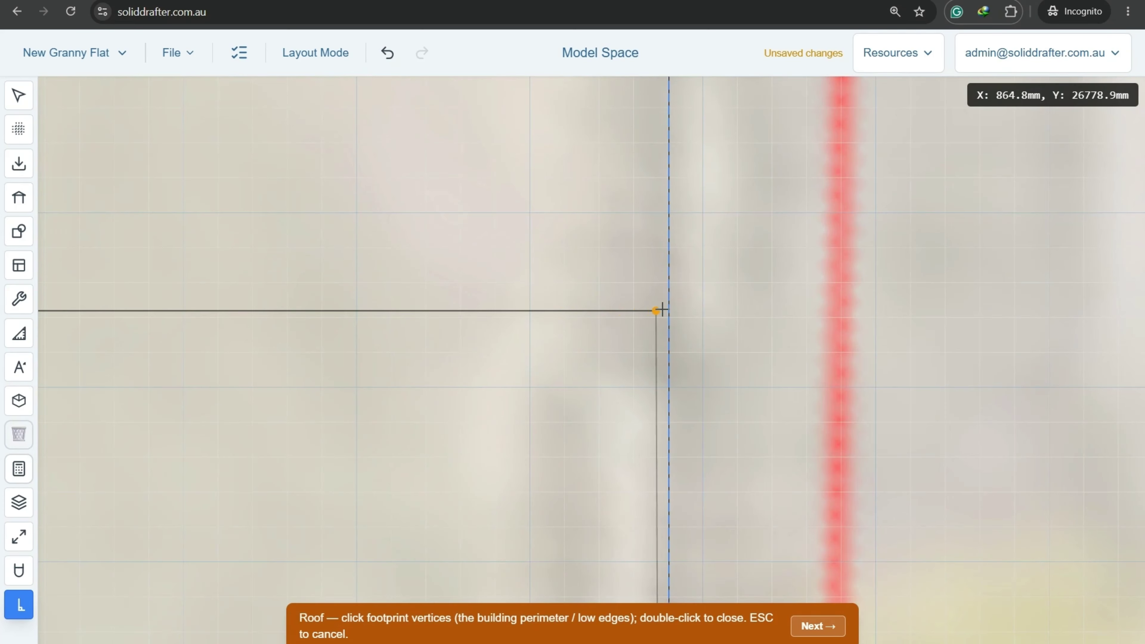
scroll(669, 310, down, 5)
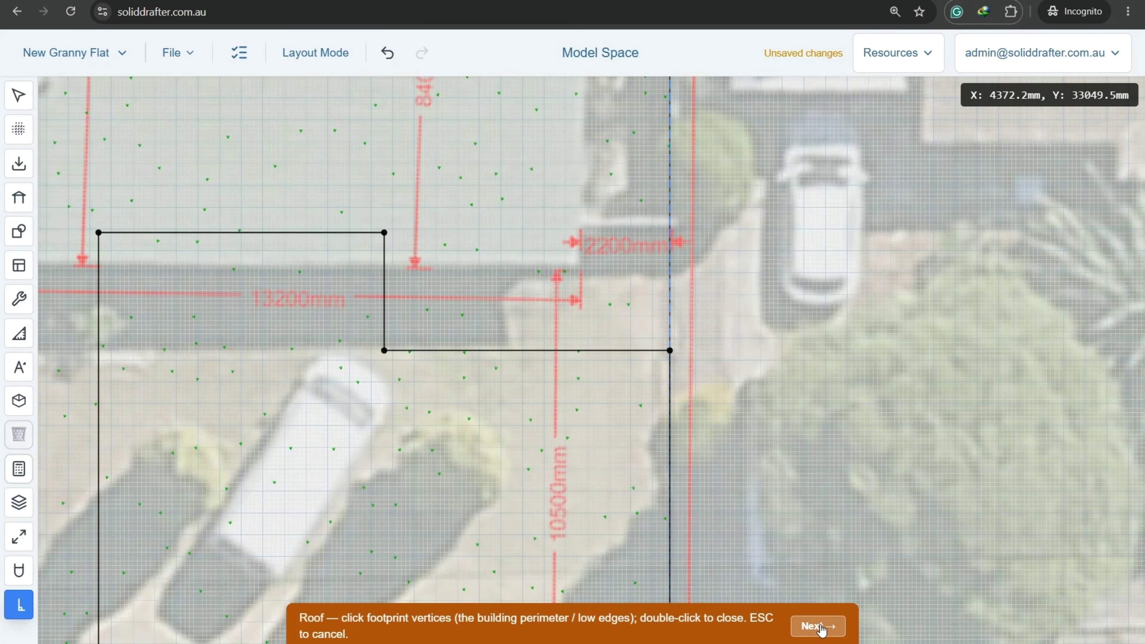
scroll(774, 424, down, 10)
Finish the downpipe prompt with no downpipes and zoom in on gable Roof 1.
middle_drag(771, 461, 648, 376)
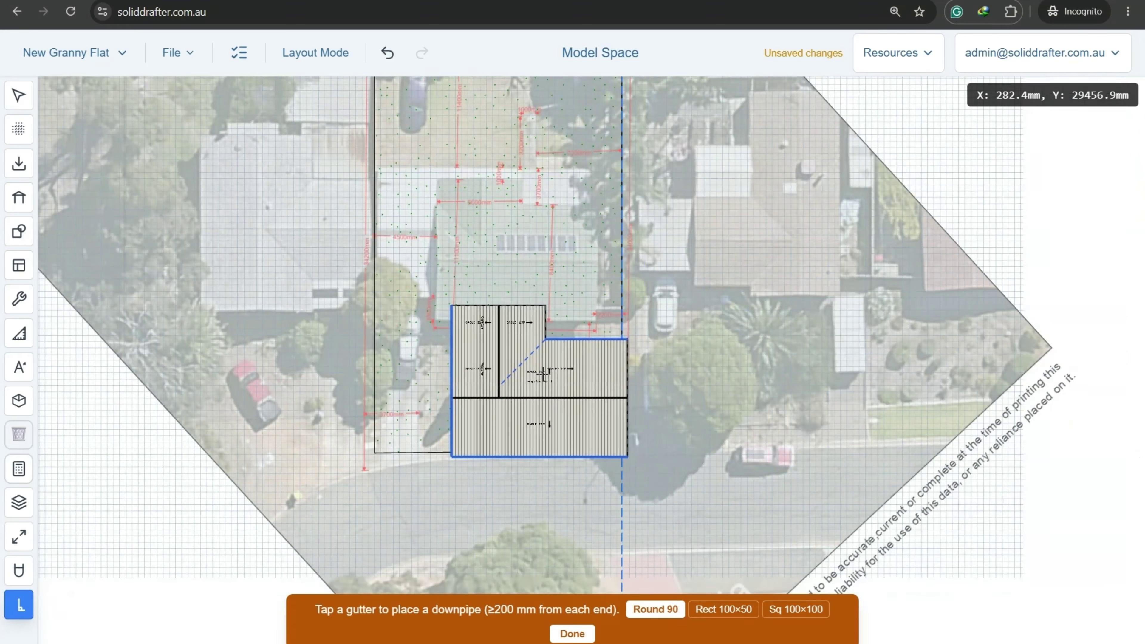
scroll(492, 384, up, 1)
scroll(485, 363, up, 3)
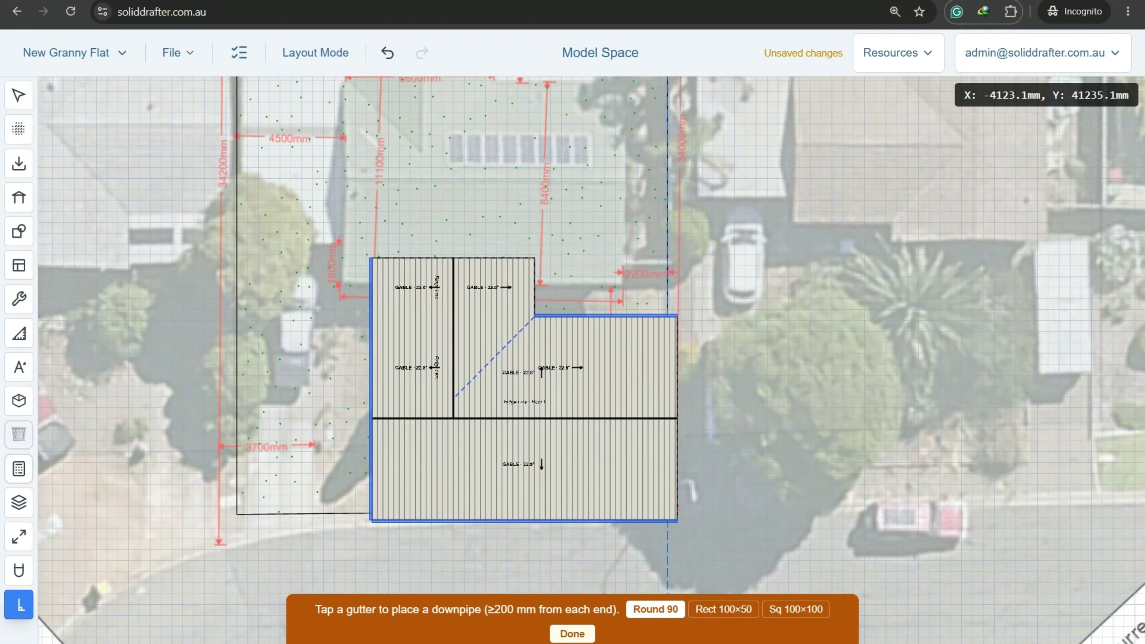
click(572, 634)
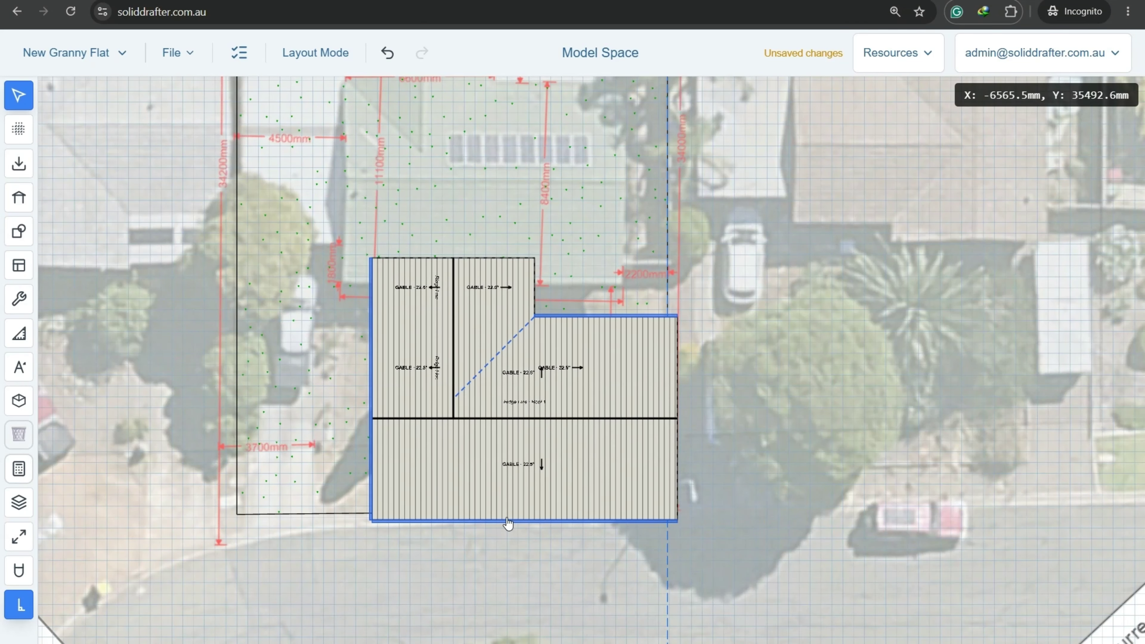
scroll(394, 280, up, 2)
scroll(395, 279, up, 2)
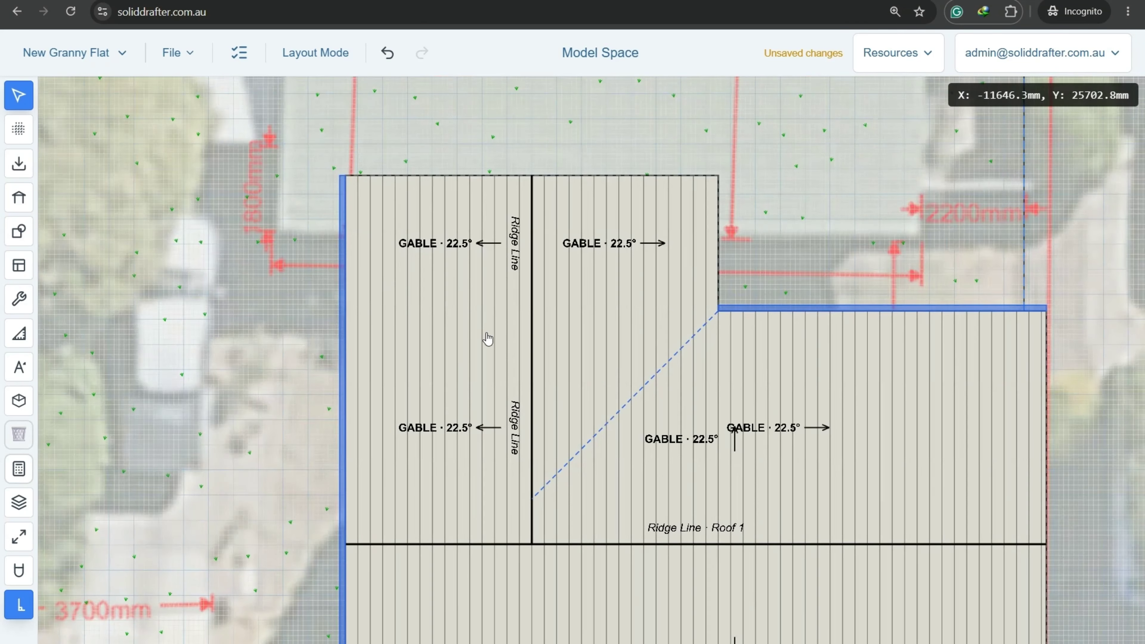
Place a horizontal guide line through the inner corner of Roof 1's L-shaped footprint.
click(584, 414)
scroll(584, 414, down, 3)
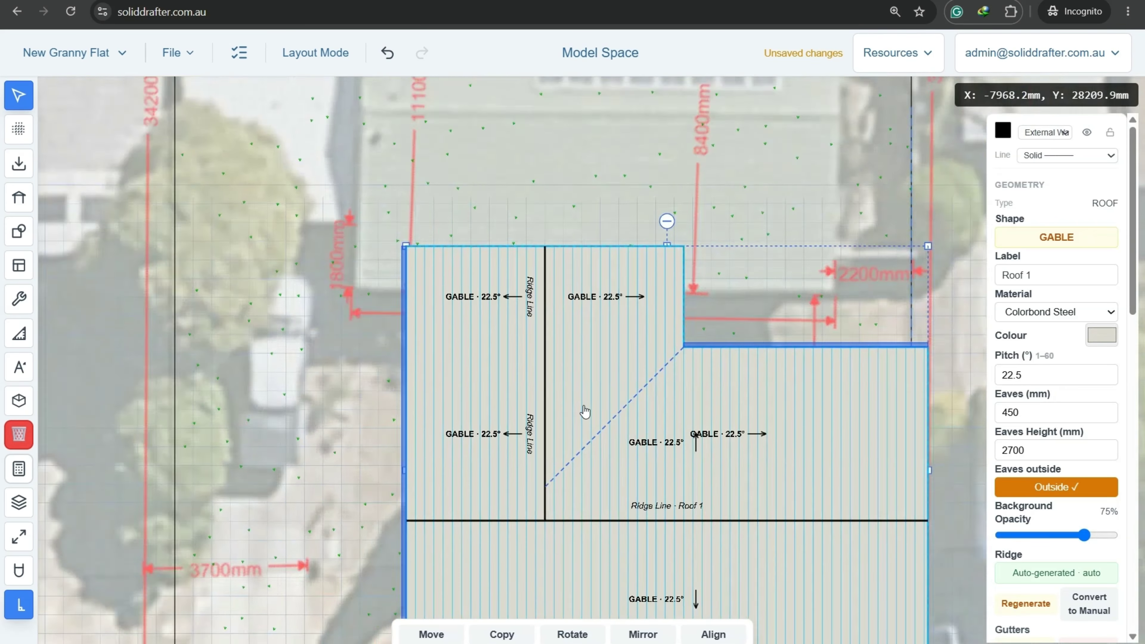
middle_drag(759, 447, 676, 318)
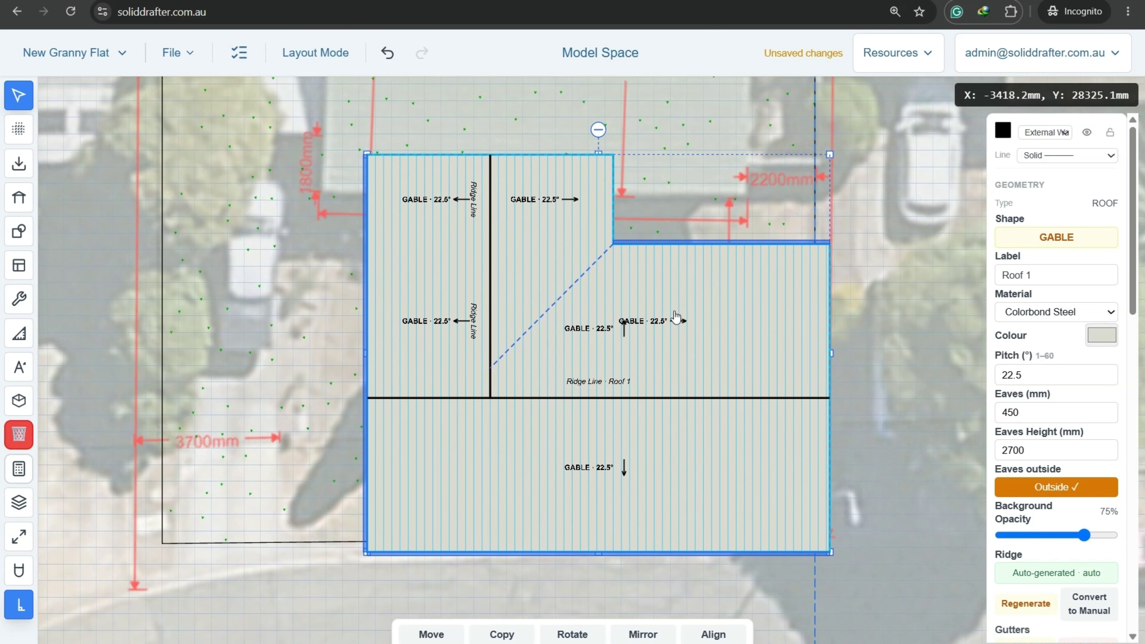
scroll(232, 176, up, 2)
click(19, 129)
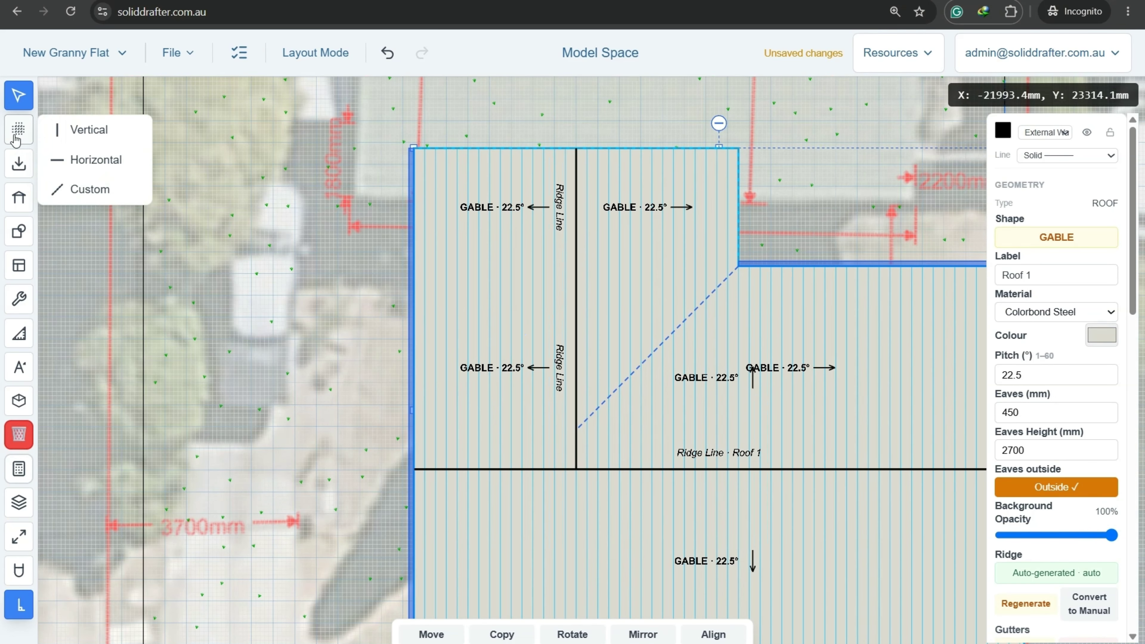
click(74, 163)
scroll(731, 248, up, 3)
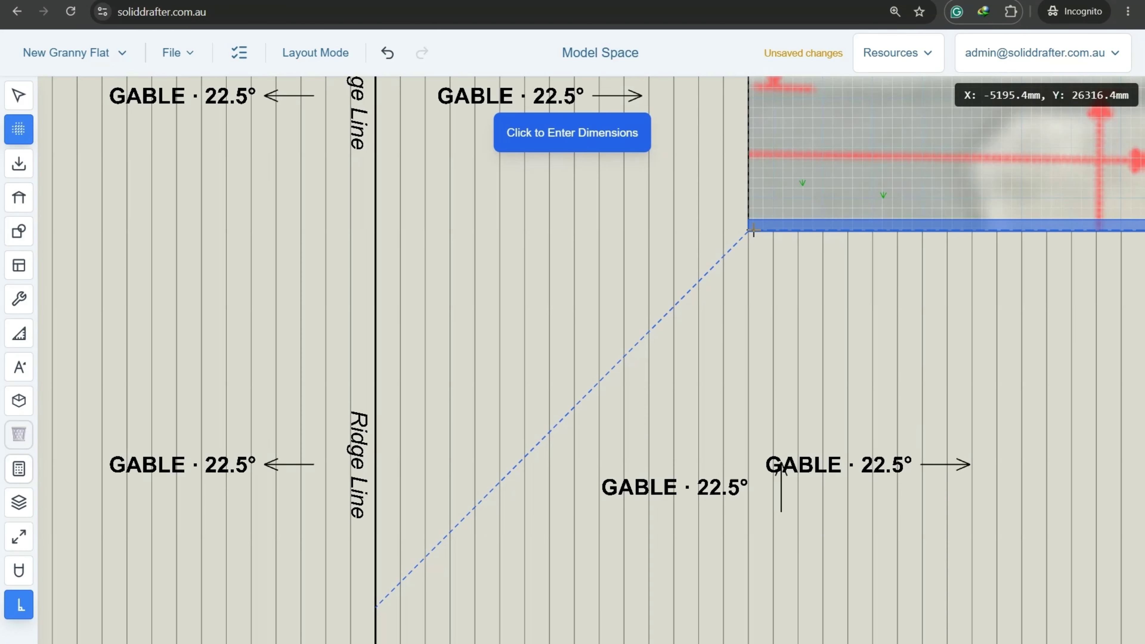
scroll(758, 230, down, 3)
scroll(762, 225, up, 5)
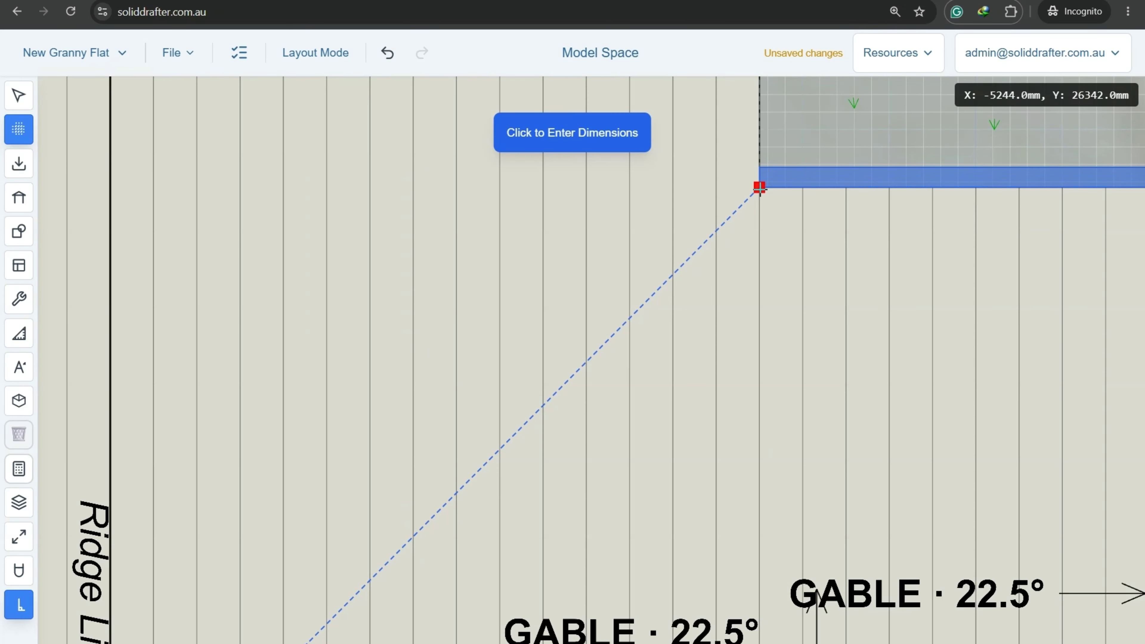
scroll(760, 189, down, 9)
key(Escape)
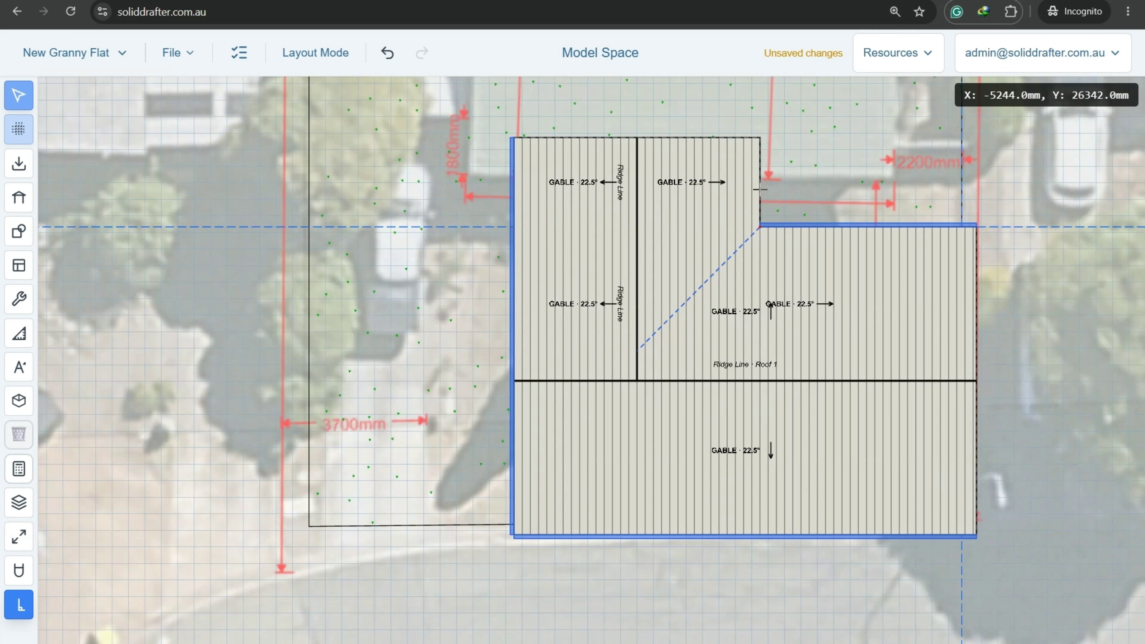
Select Roof 1 and convert its ridge to manual.
scroll(658, 231, up, 2)
click(620, 248)
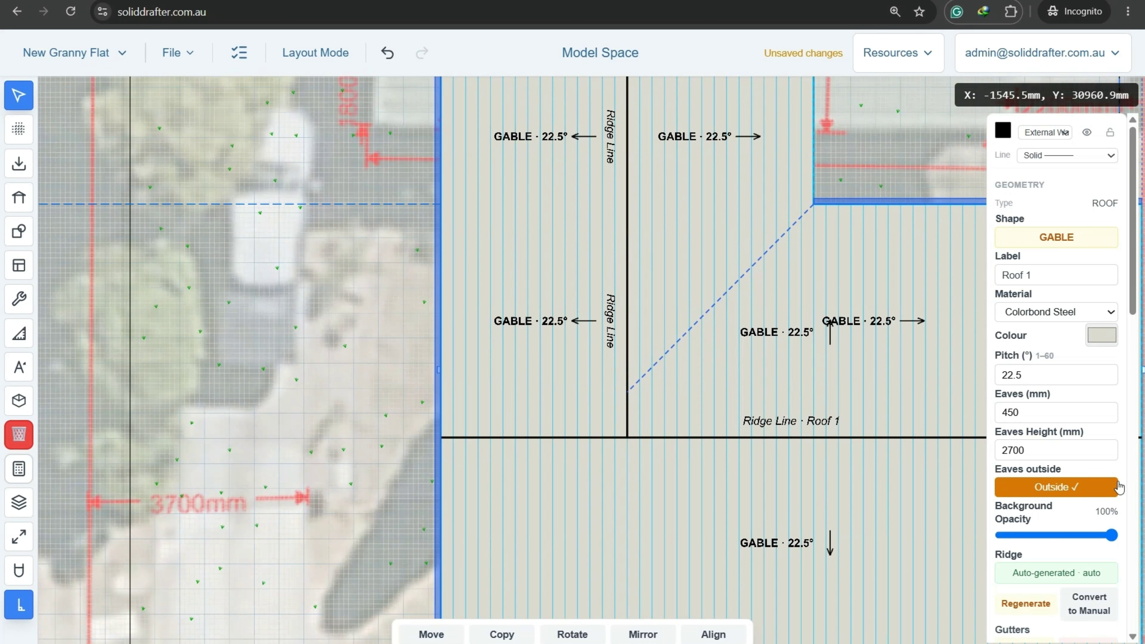
scroll(1112, 453, down, 5)
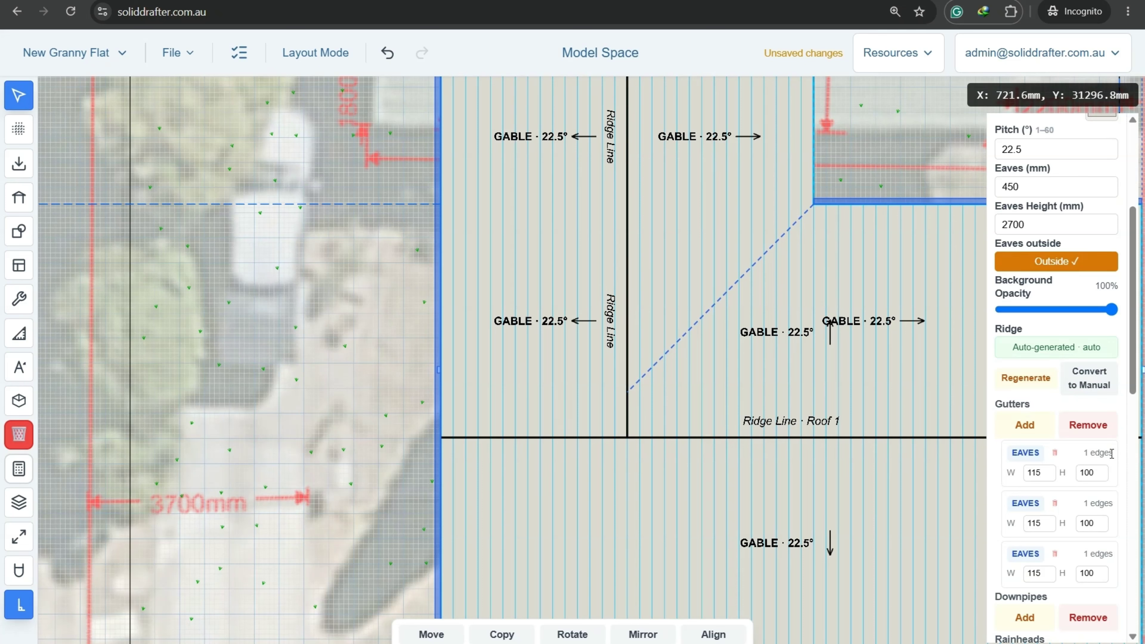
click(1100, 384)
scroll(1082, 395, down, 6)
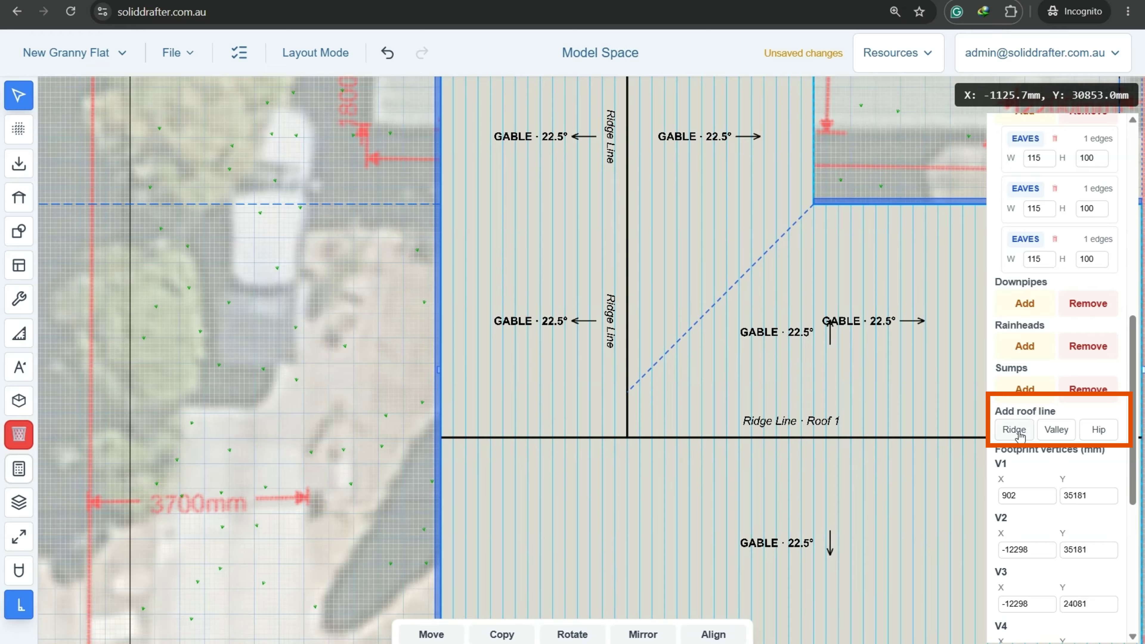
With ortho off, draw a valley line from the ridge to the roof's left edge.
click(1057, 430)
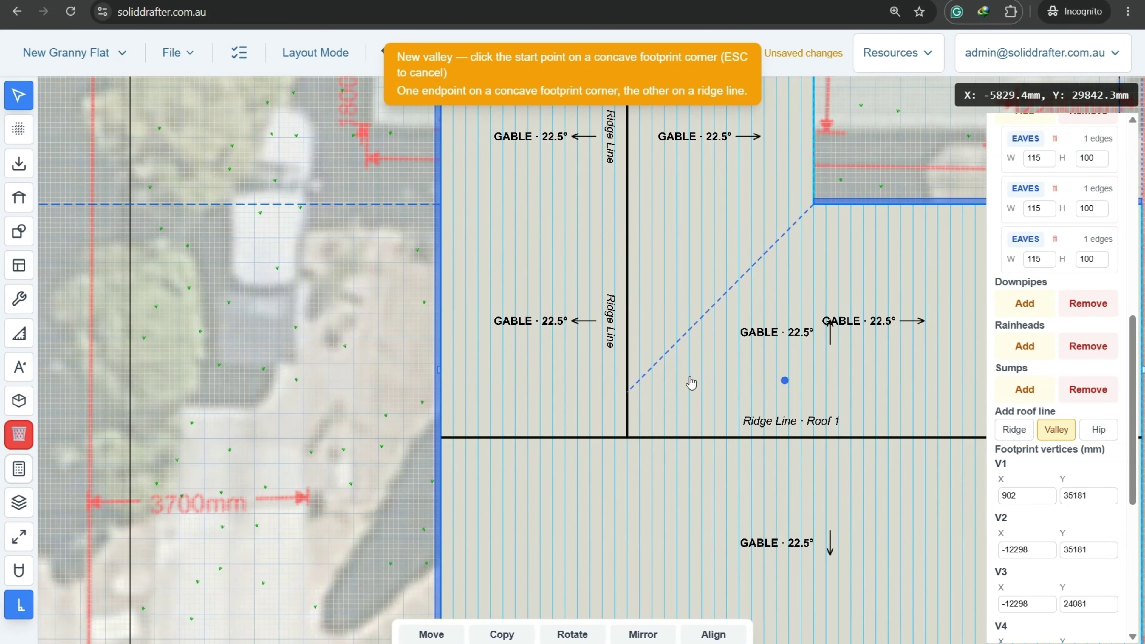
scroll(631, 387, up, 5)
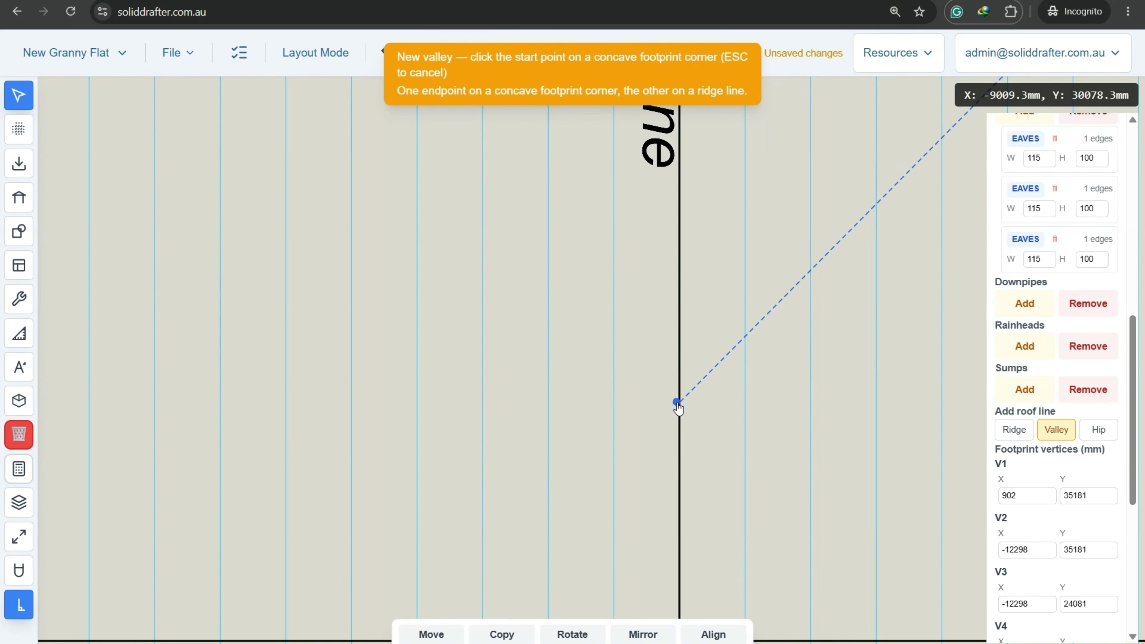
click(17, 608)
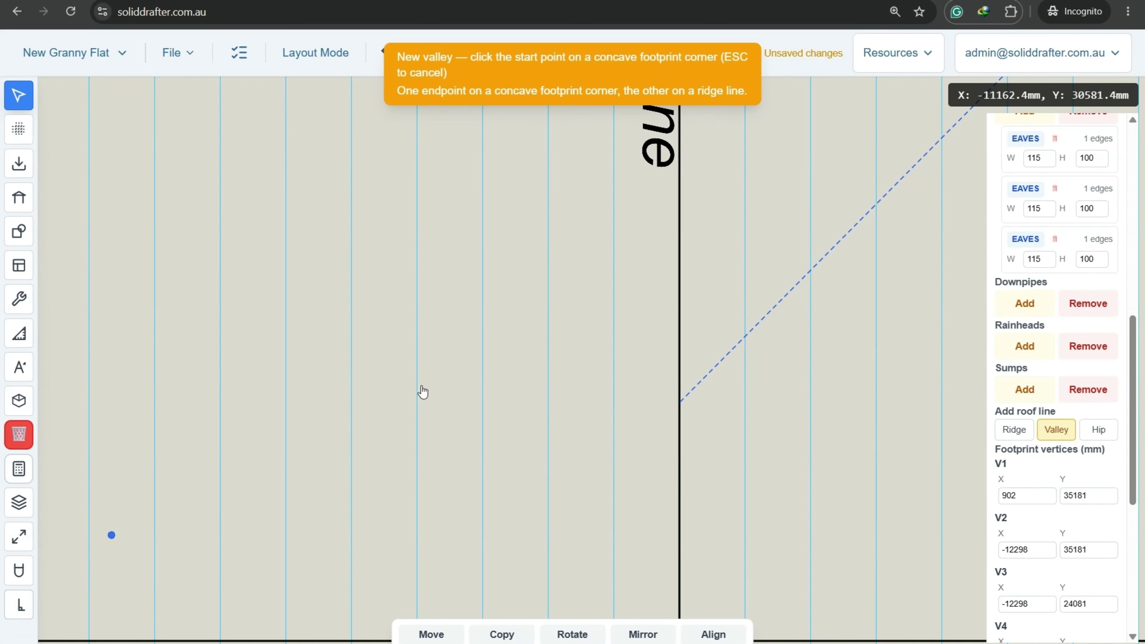
click(678, 403)
scroll(678, 406, down, 5)
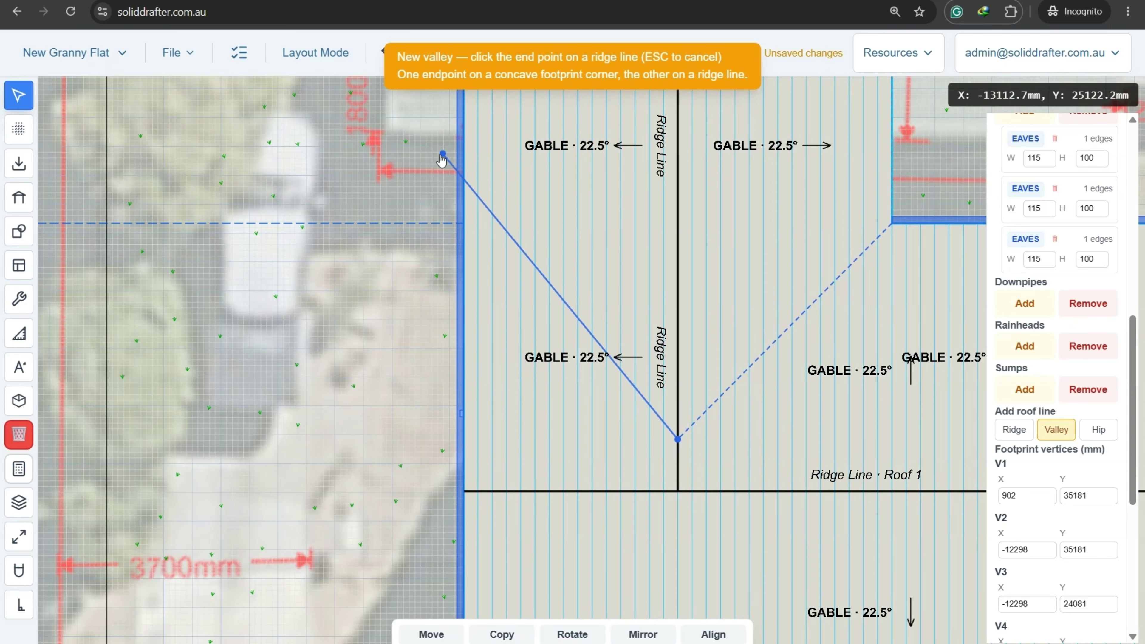
scroll(442, 158, up, 5)
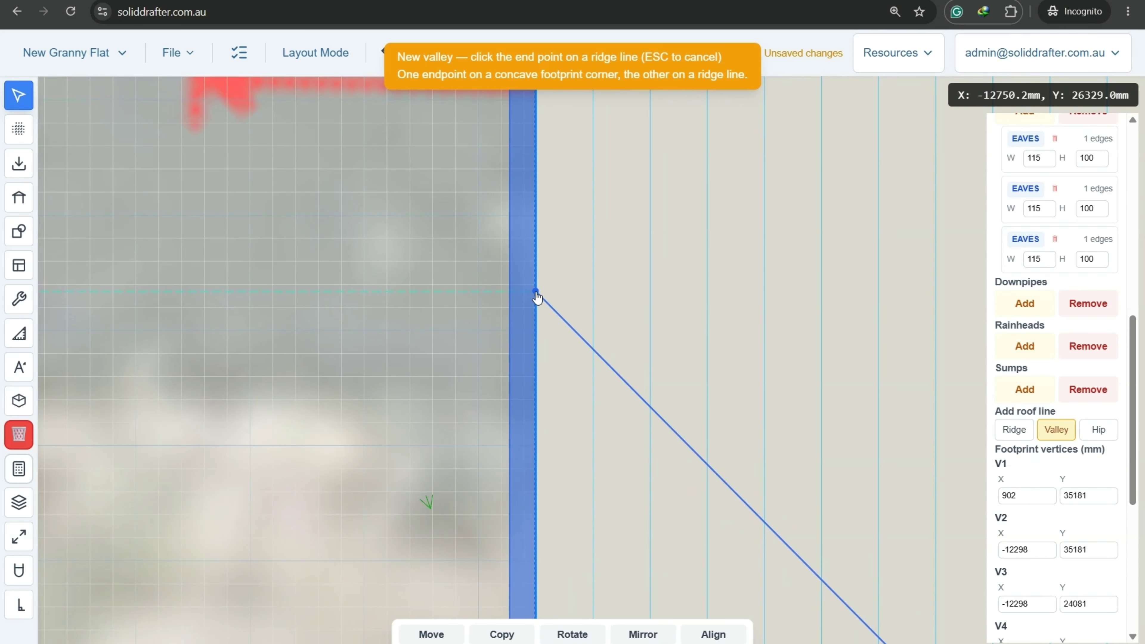
click(536, 292)
scroll(535, 298, down, 3)
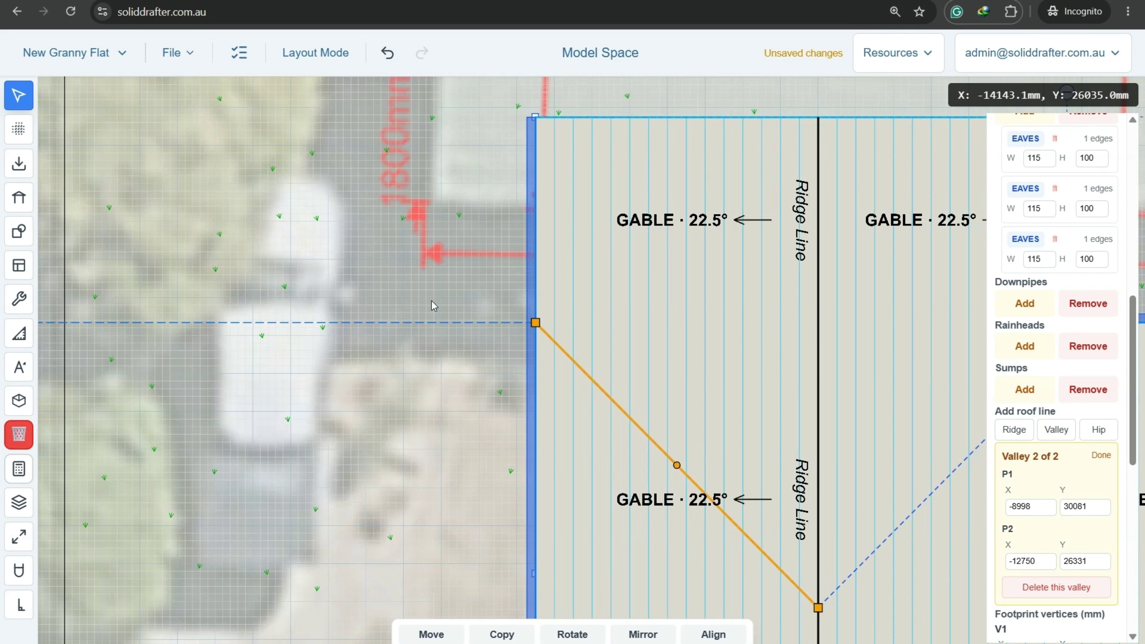
click(431, 301)
scroll(431, 301, down, 4)
middle_drag(656, 379, 501, 302)
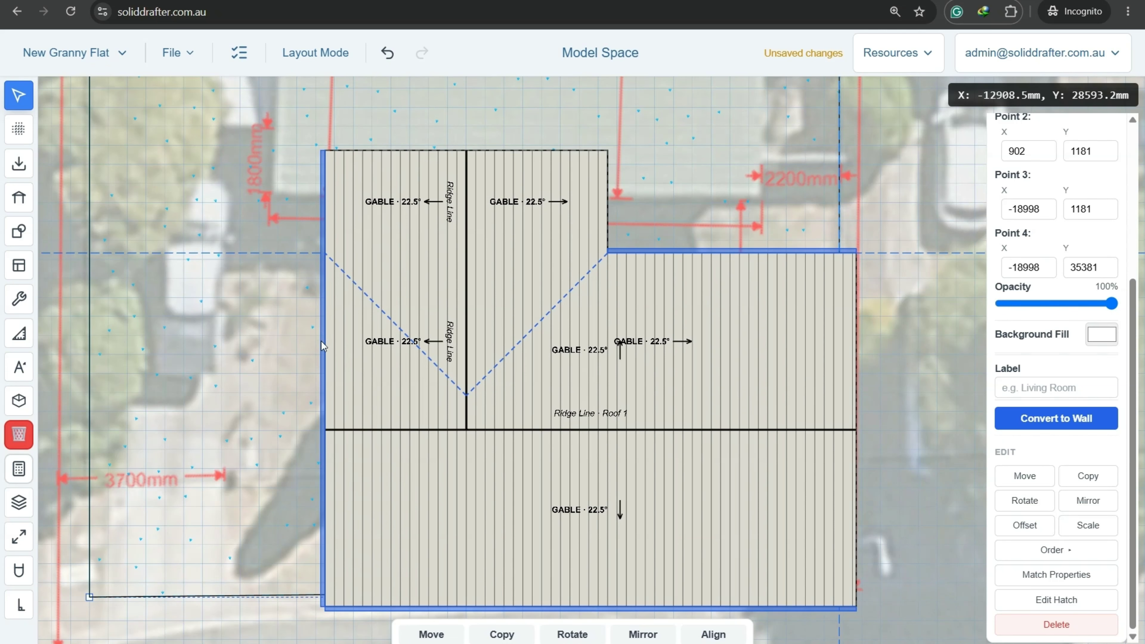
Drag the left eaves gutter's bottom end up to the upper part, then reselect Roof 1.
click(325, 359)
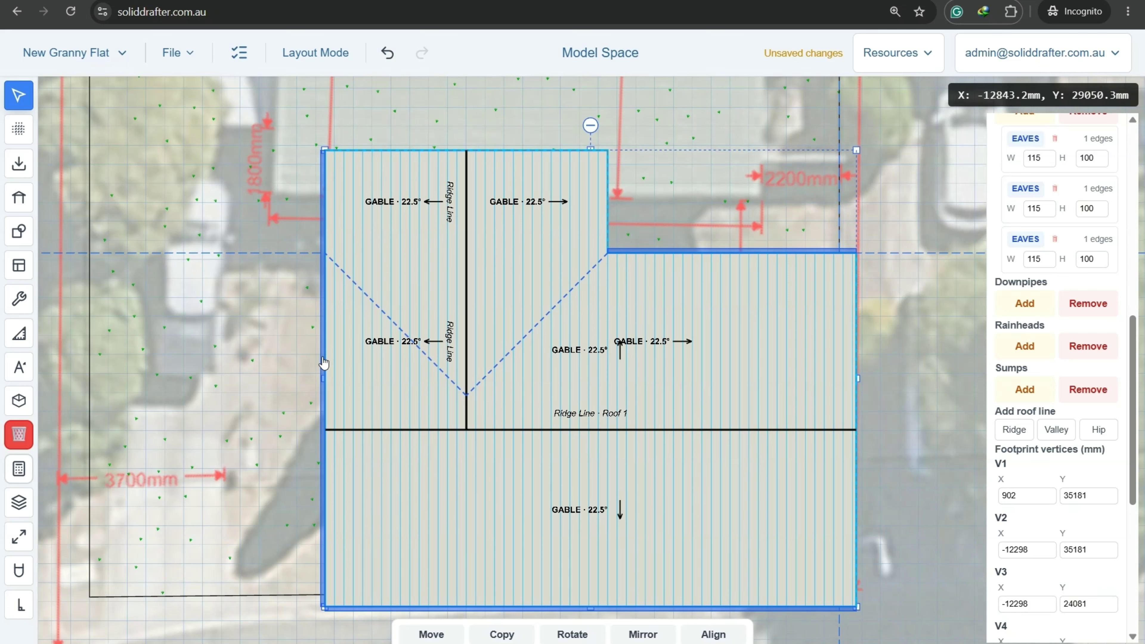
click(324, 363)
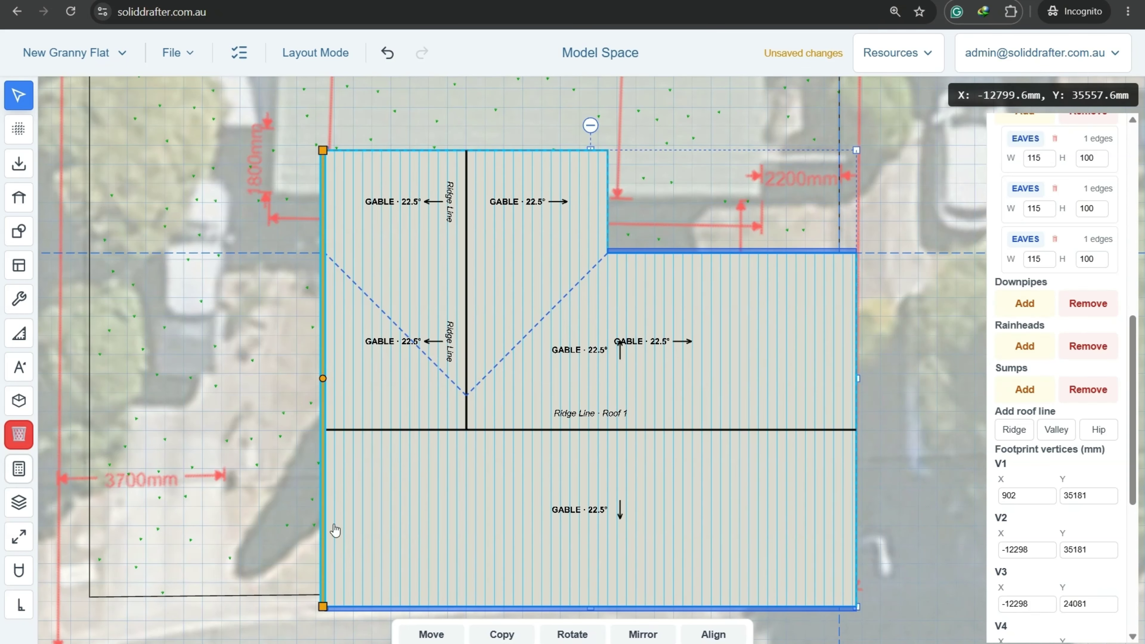
drag(323, 607, 323, 255)
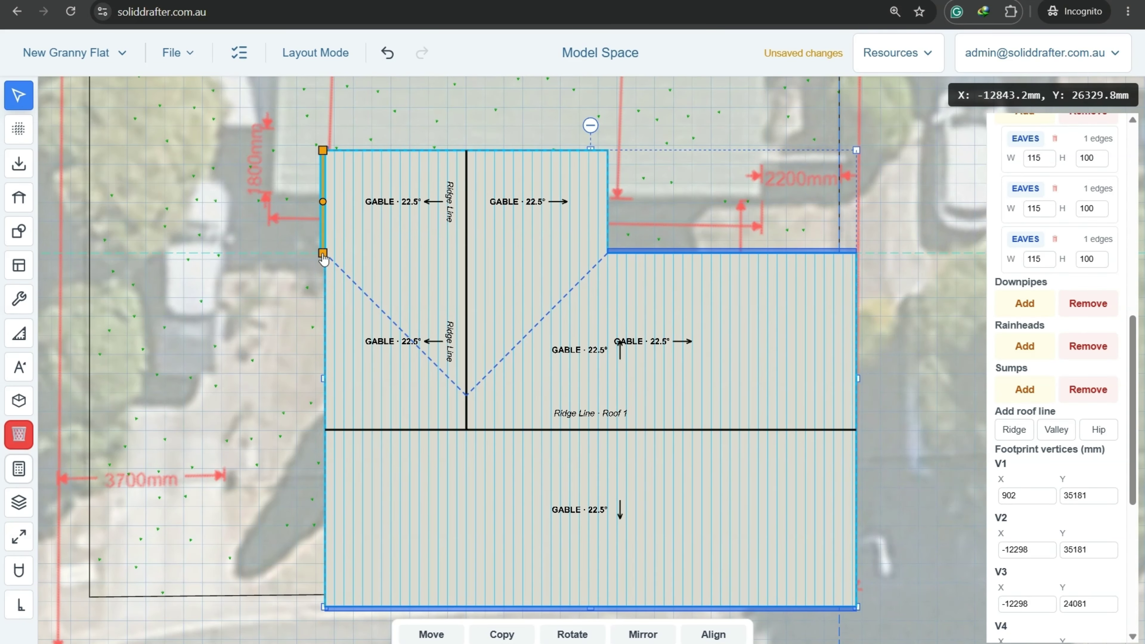
scroll(282, 199, up, 3)
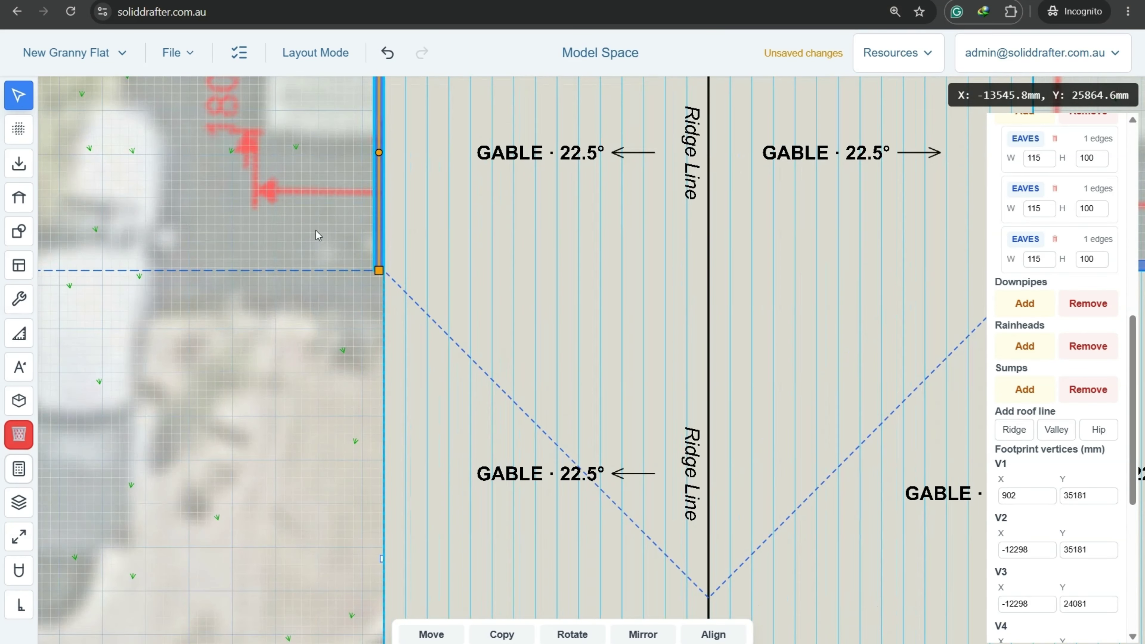
click(336, 231)
scroll(333, 231, down, 3)
middle_drag(623, 253, 451, 315)
scroll(444, 261, up, 3)
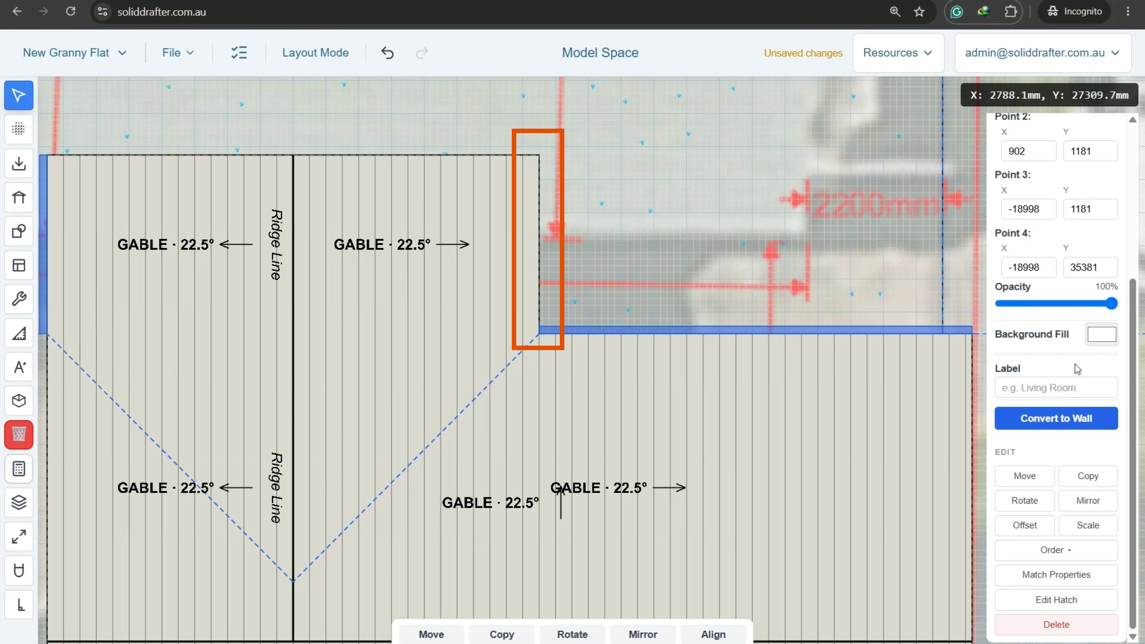
click(686, 448)
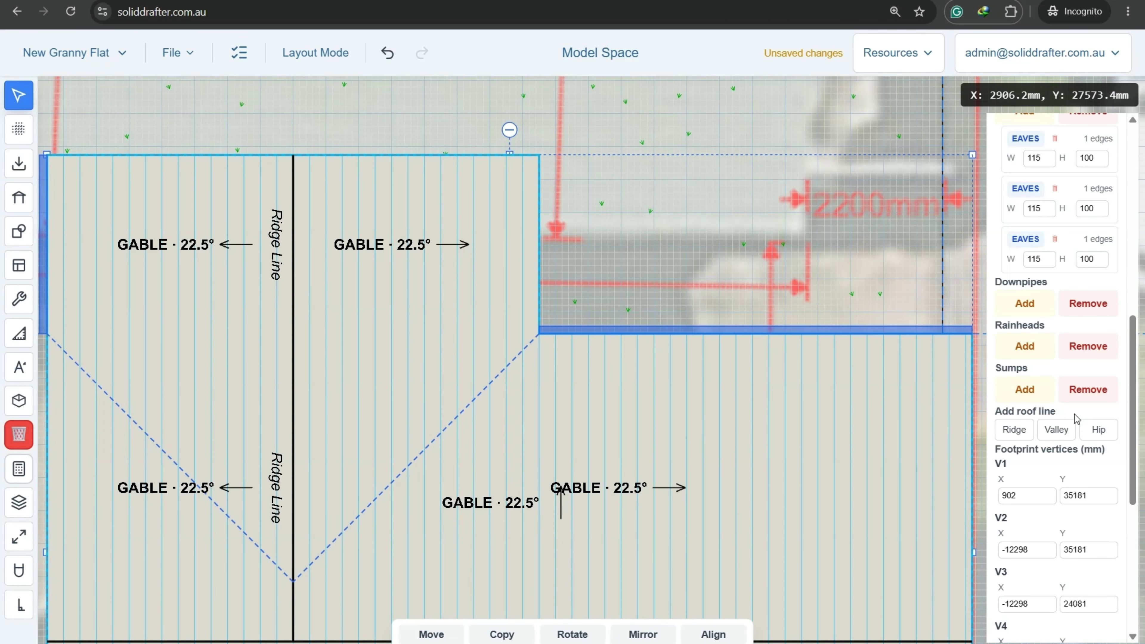
scroll(1078, 420, up, 6)
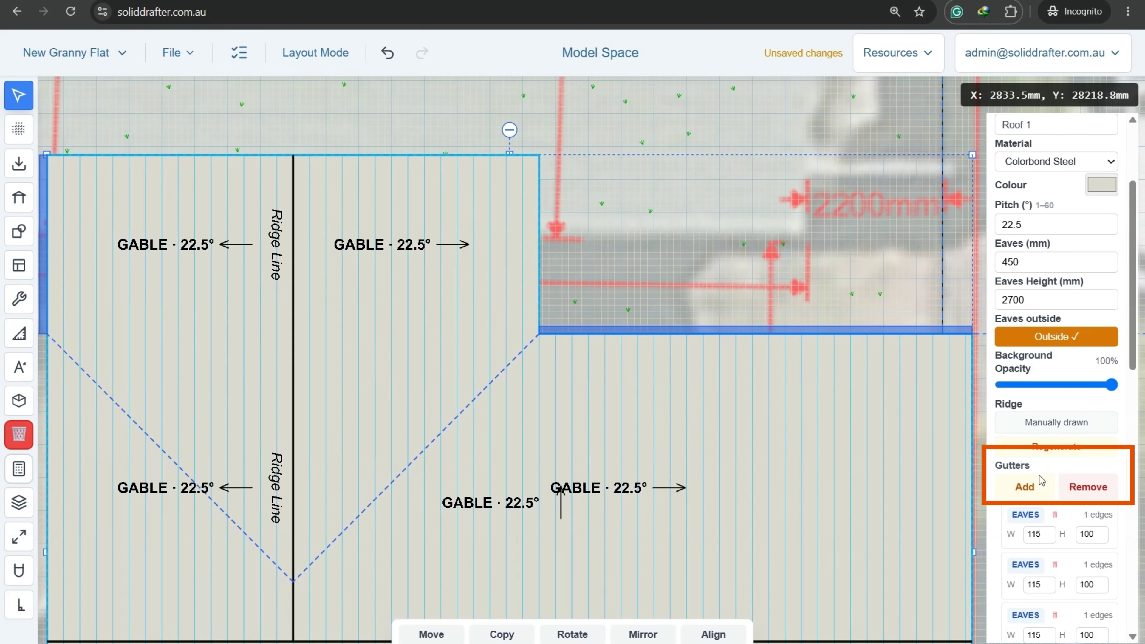
Attach a 115 × 100 mm eaves gutter to the roof's inner notch edge.
click(1038, 483)
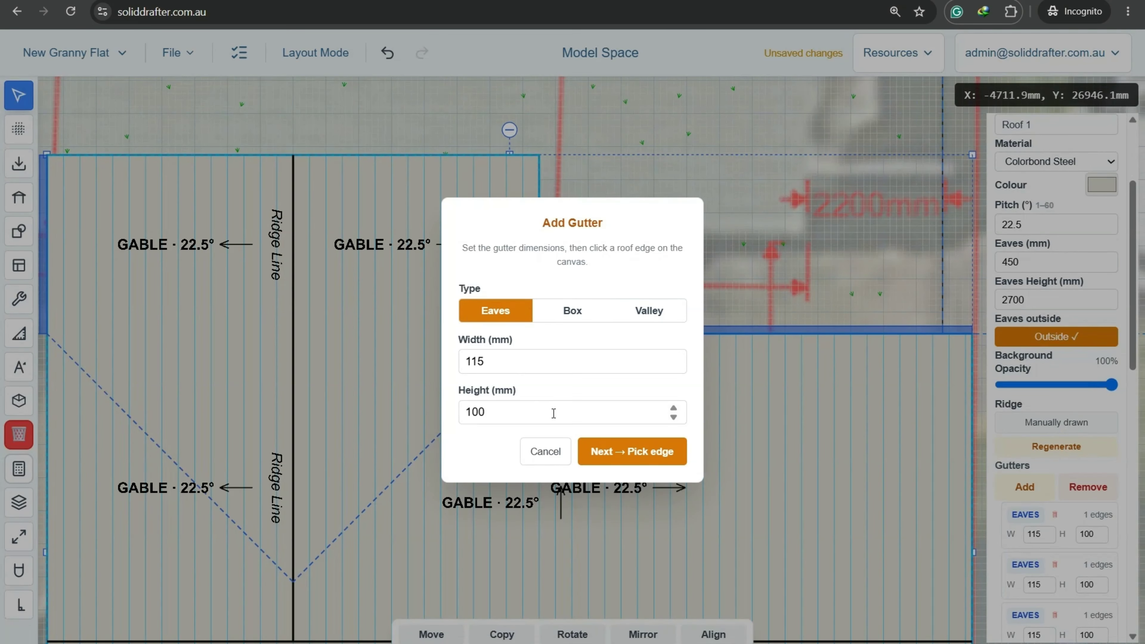
click(621, 458)
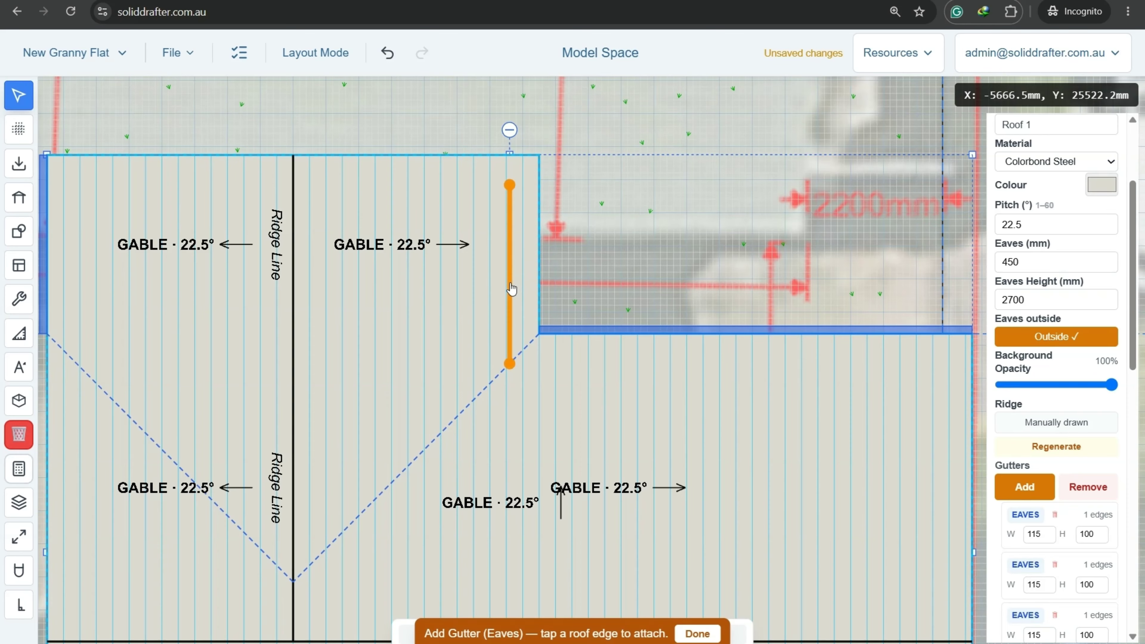
scroll(590, 268, down, 5)
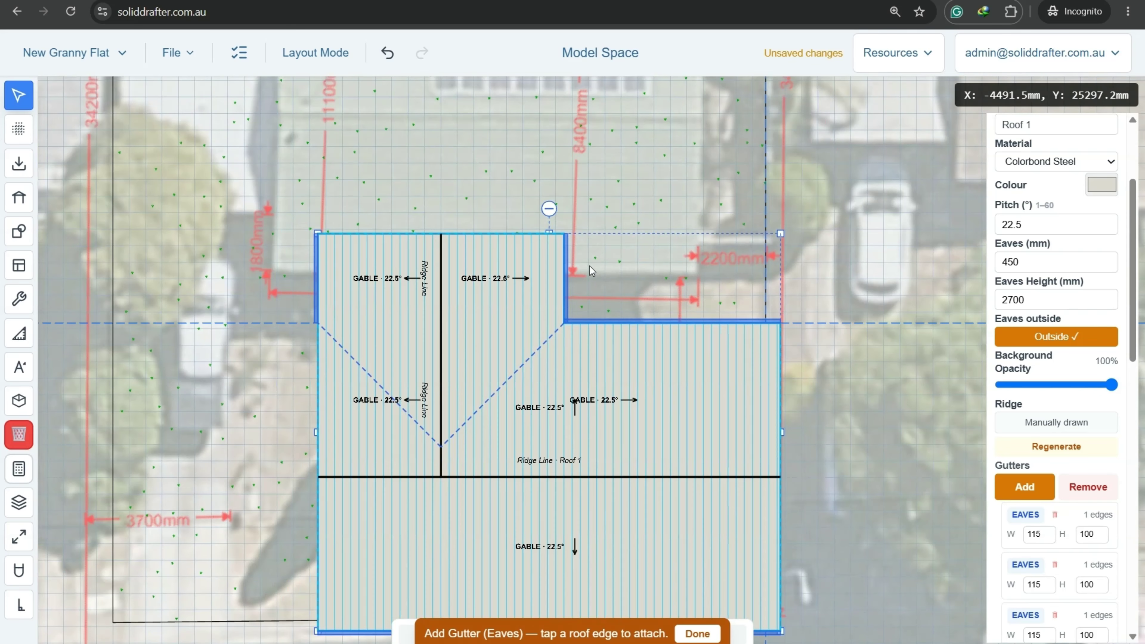
scroll(593, 284, up, 2)
middle_drag(595, 301, 700, 263)
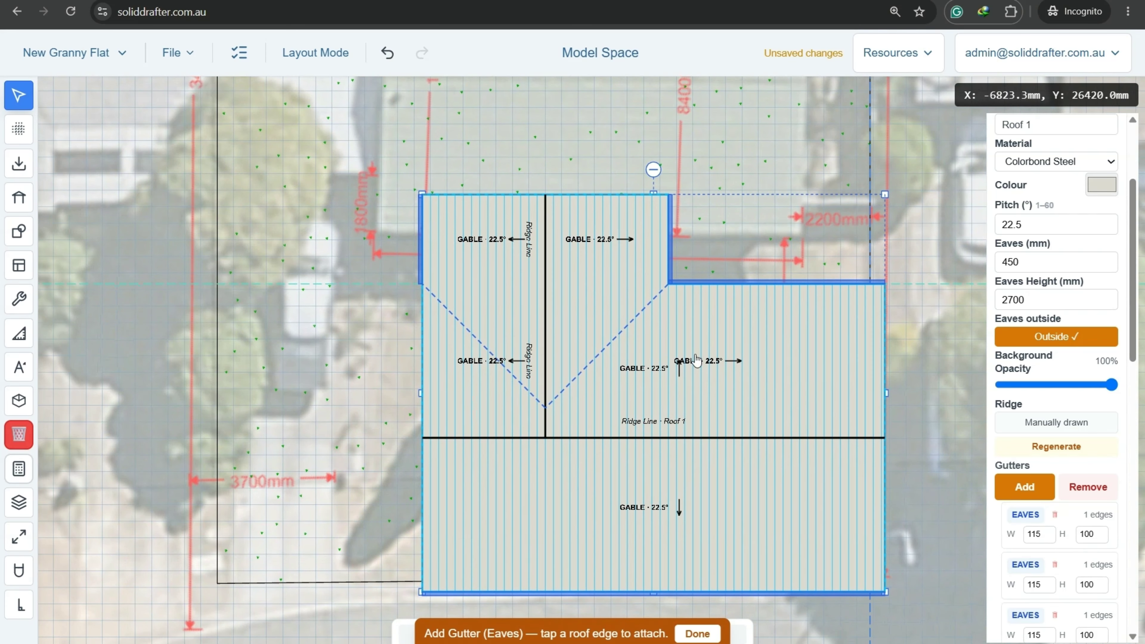
click(684, 632)
scroll(743, 519, down, 3)
middle_drag(825, 509, 677, 409)
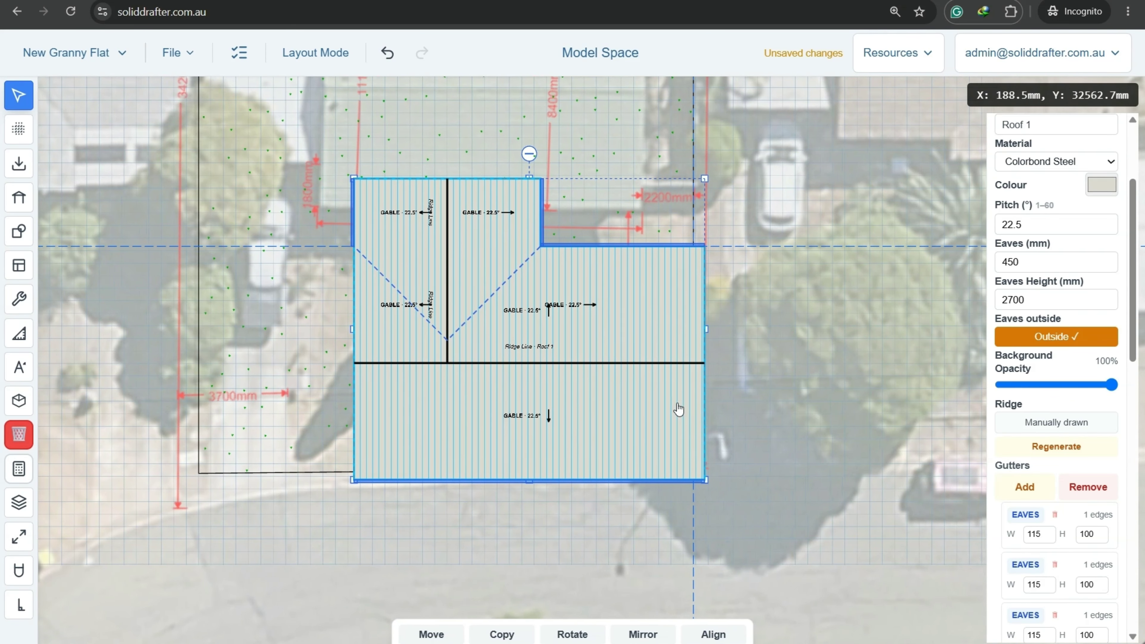
Save the project, then reselect the roof and pan down to the existing house.
click(178, 52)
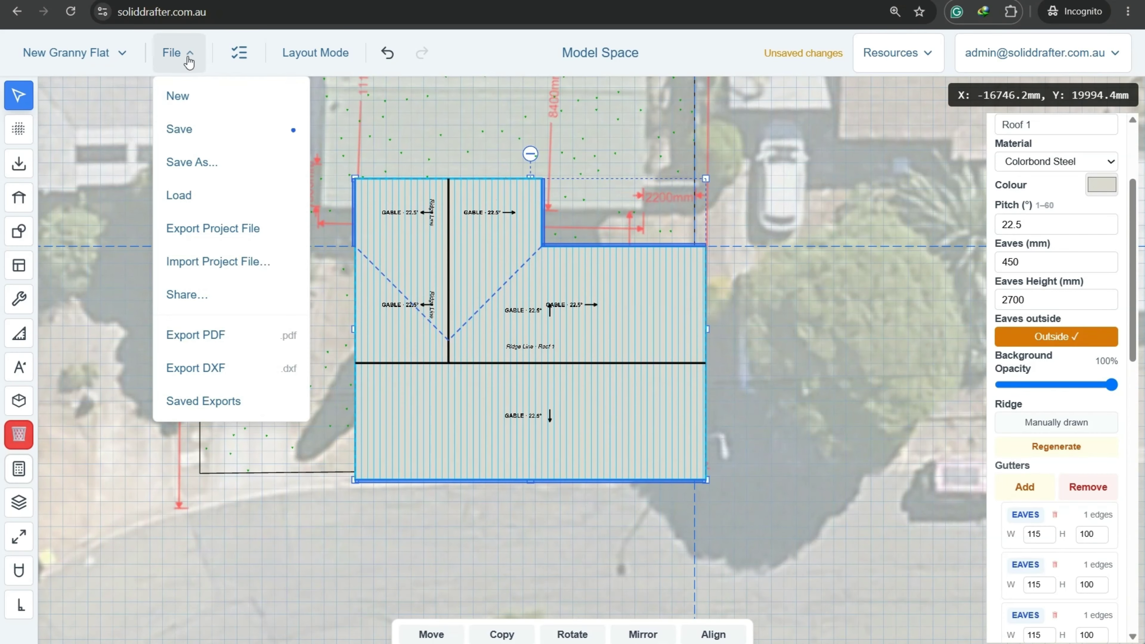
click(179, 130)
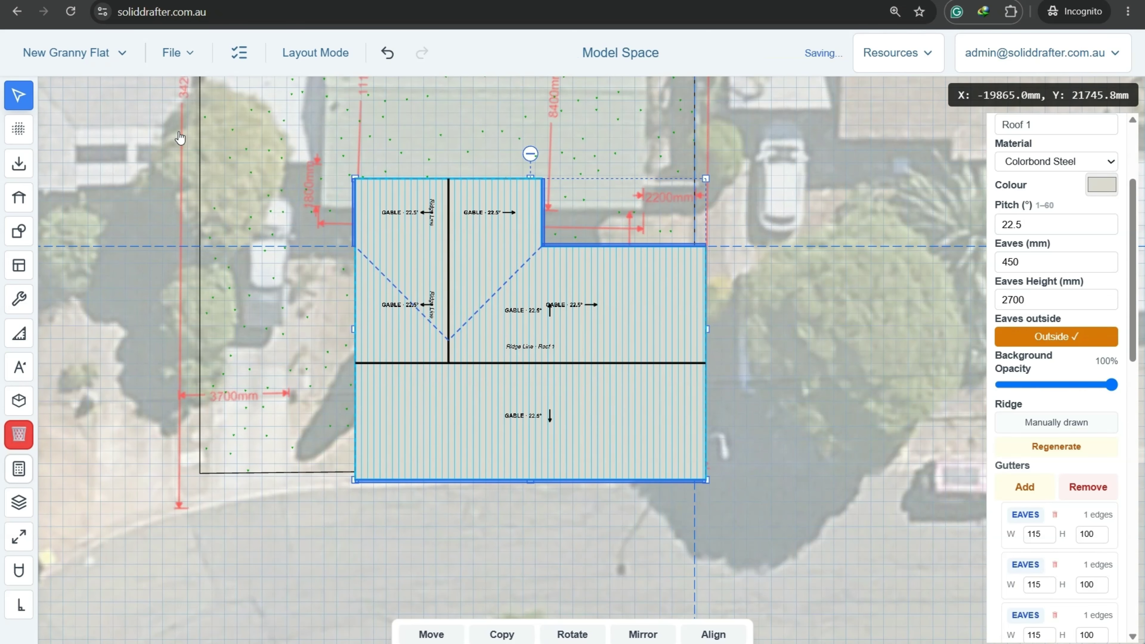
click(788, 320)
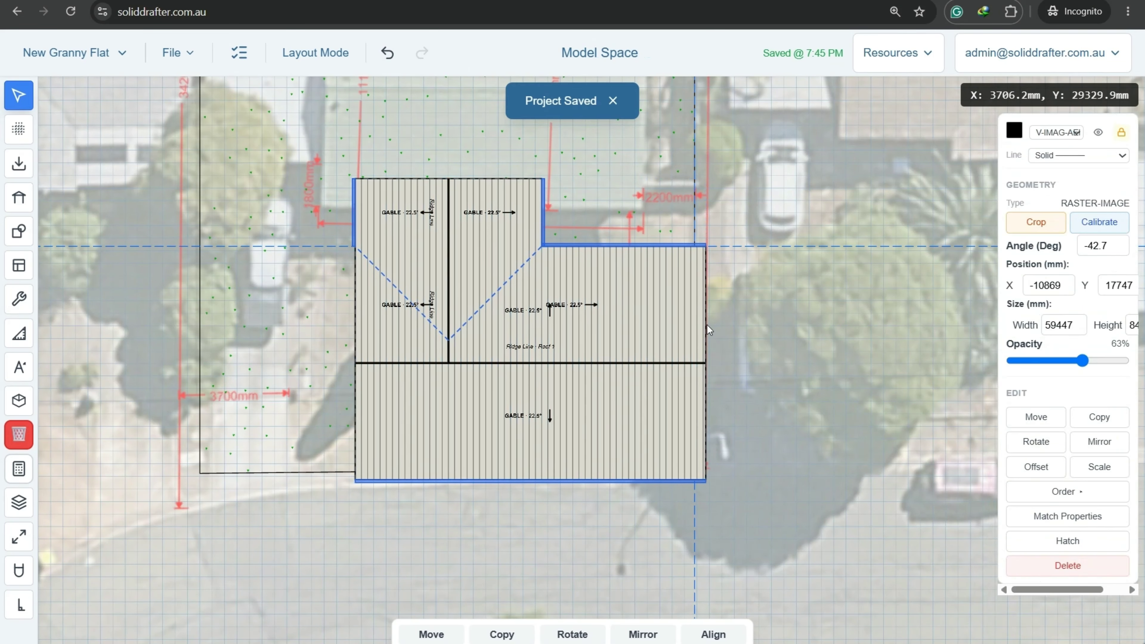
click(650, 326)
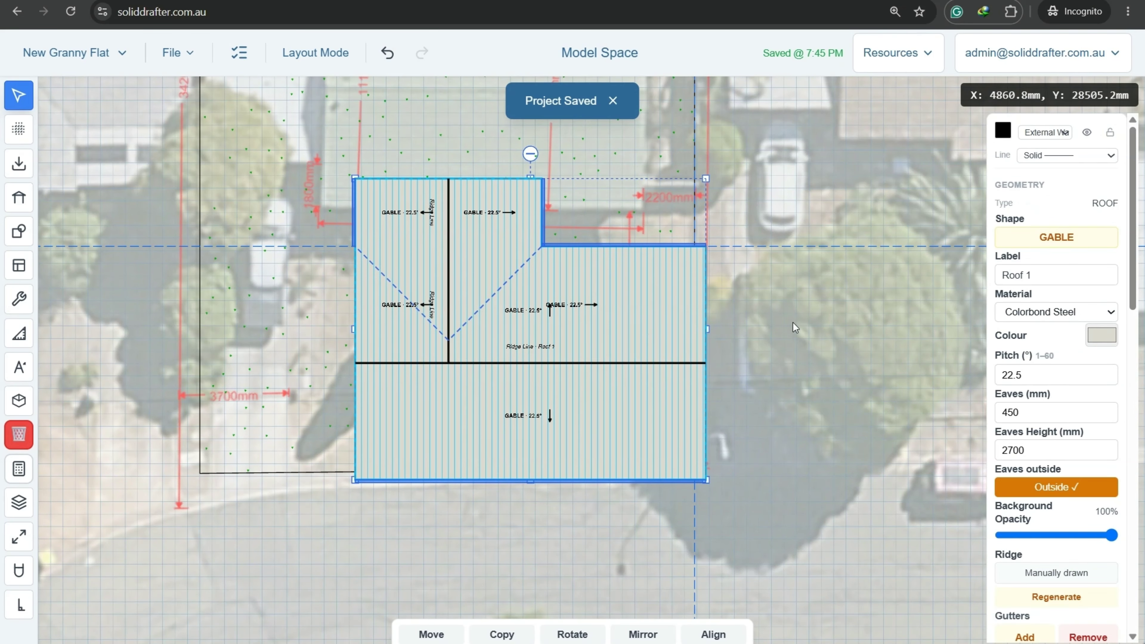
middle_drag(793, 322, 806, 463)
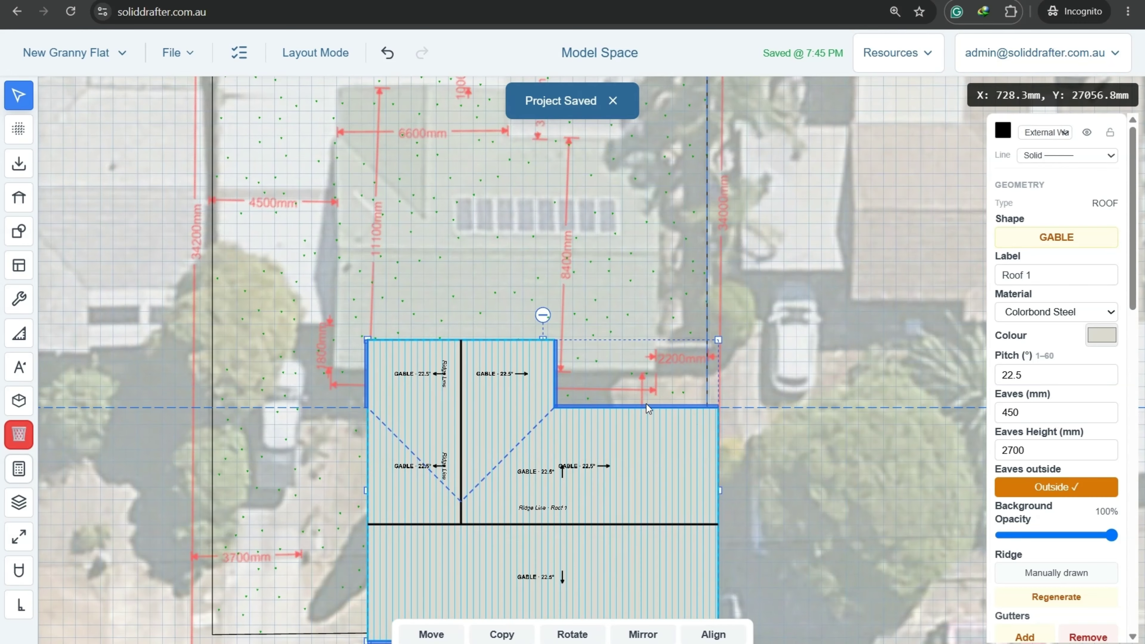
scroll(646, 404, down, 2)
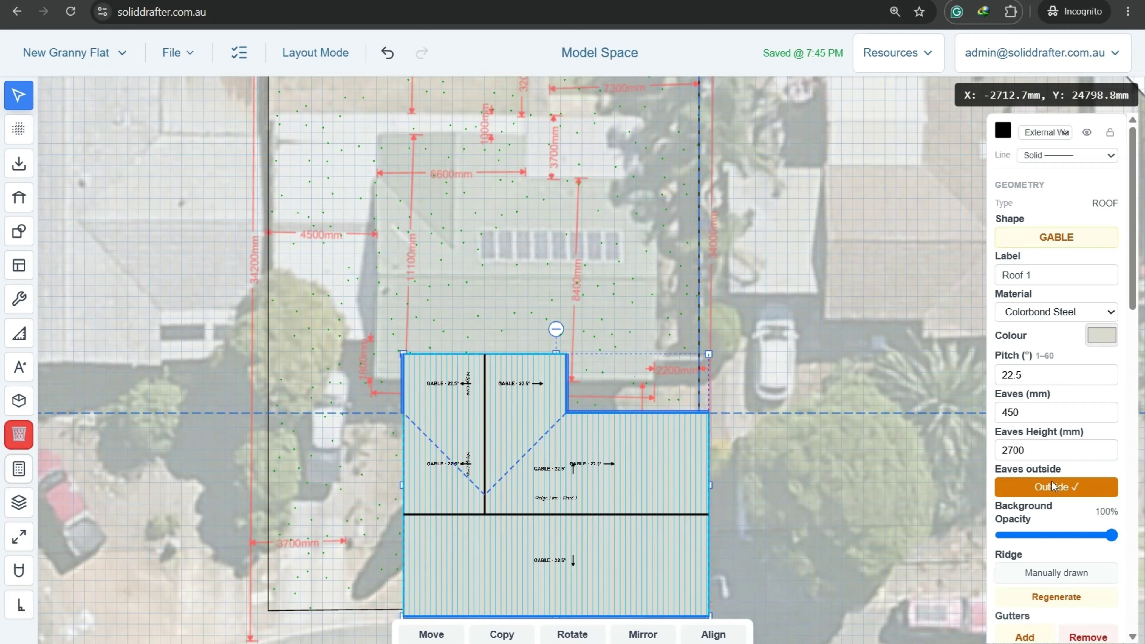
Set the roof fill opacity to 0% so the aerial photo shows through.
drag(1112, 535, 996, 540)
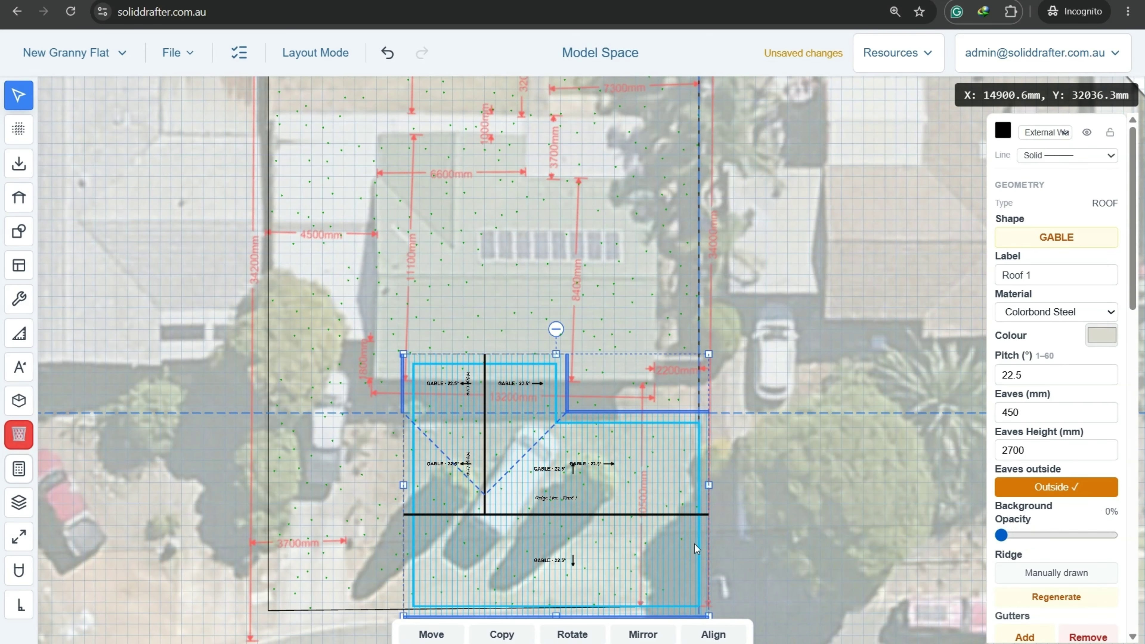
scroll(594, 584, up, 4)
middle_drag(859, 482, 753, 494)
scroll(835, 464, down, 4)
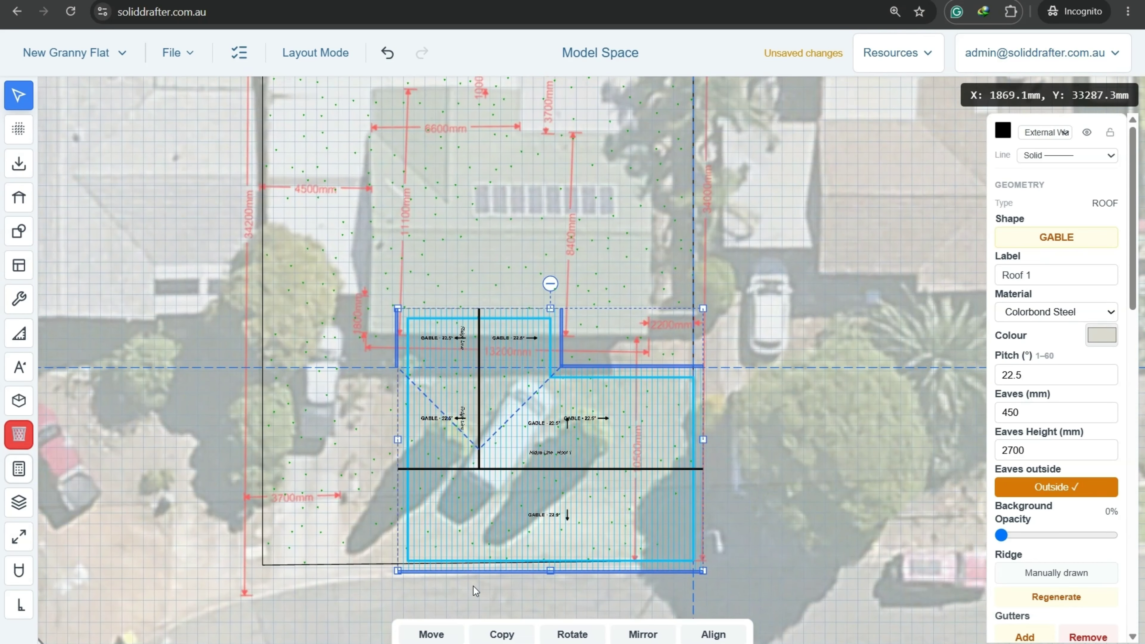
Move the roof 22 to the left with movement locked to straight directions.
click(443, 637)
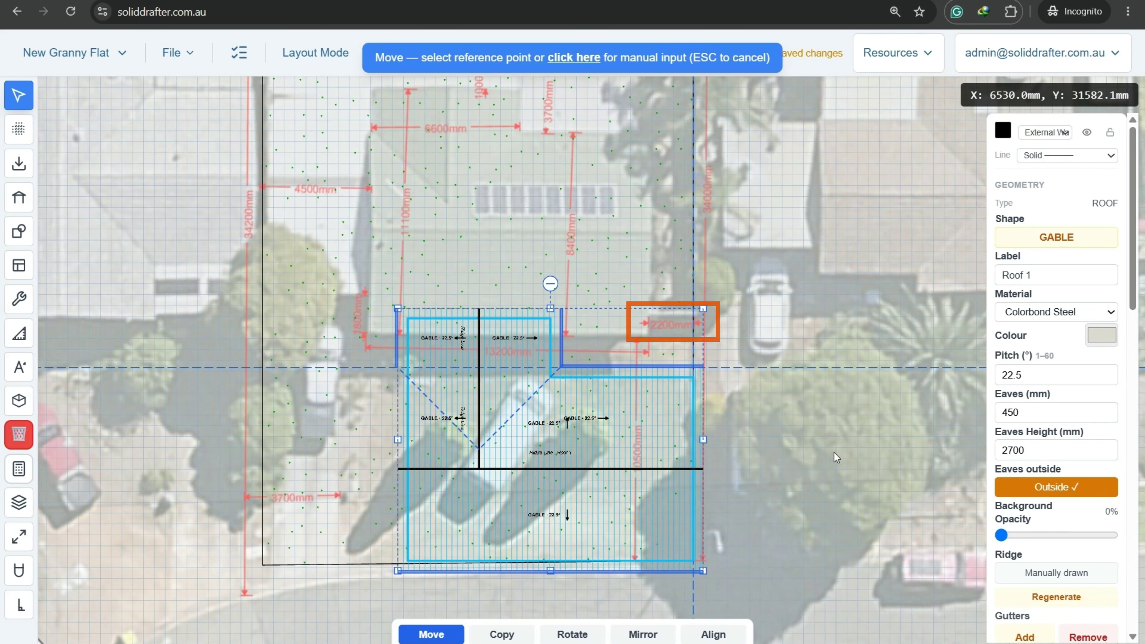
click(17, 606)
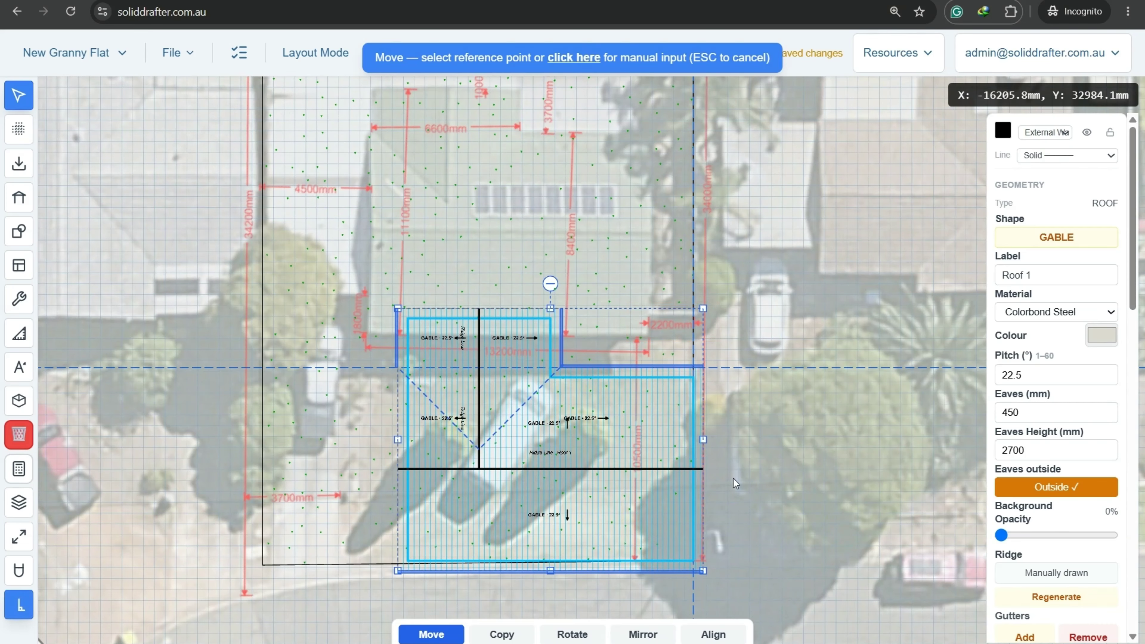
click(823, 471)
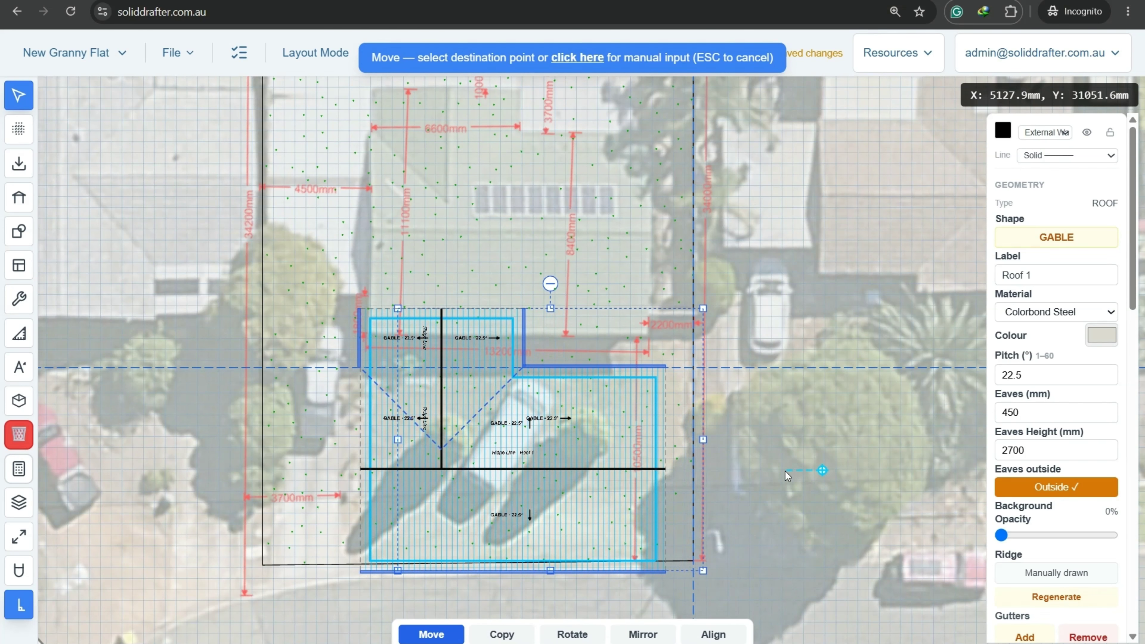
key(space)
text(2200)
key(Return)
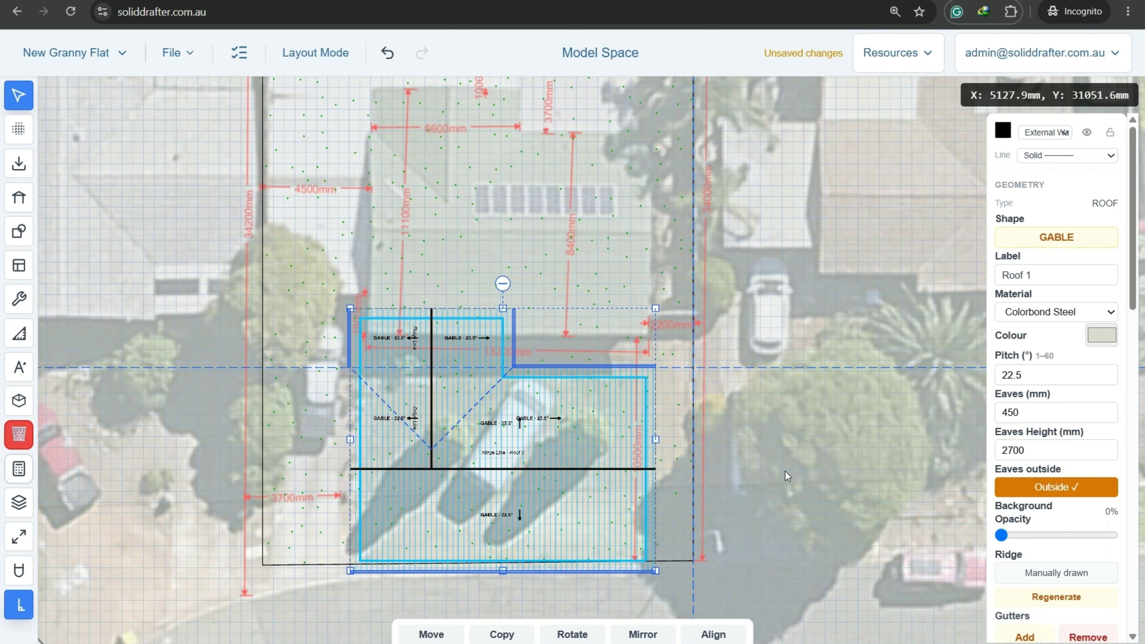
Move the roof up 10500 mm to line it up over the house plan.
click(416, 633)
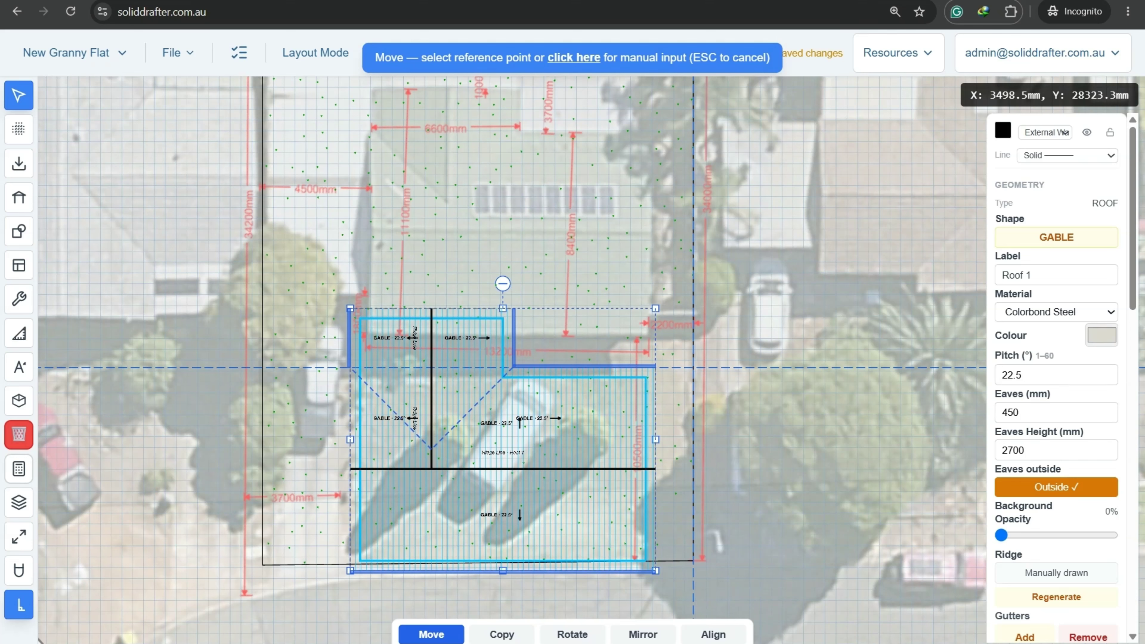
click(802, 480)
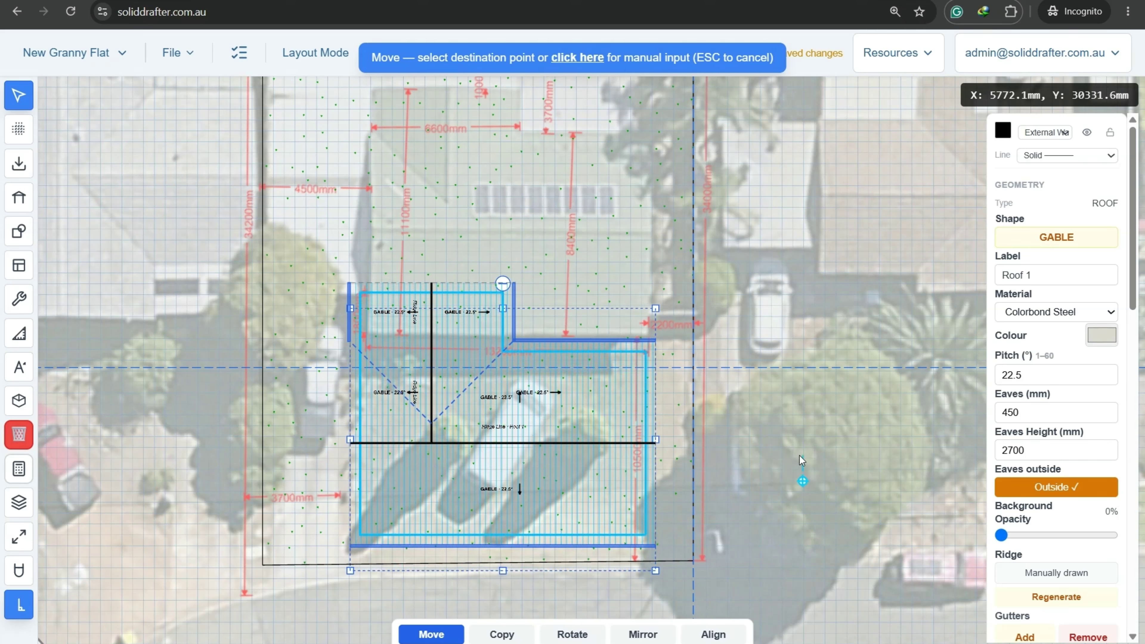
key(Tab)
text(10)
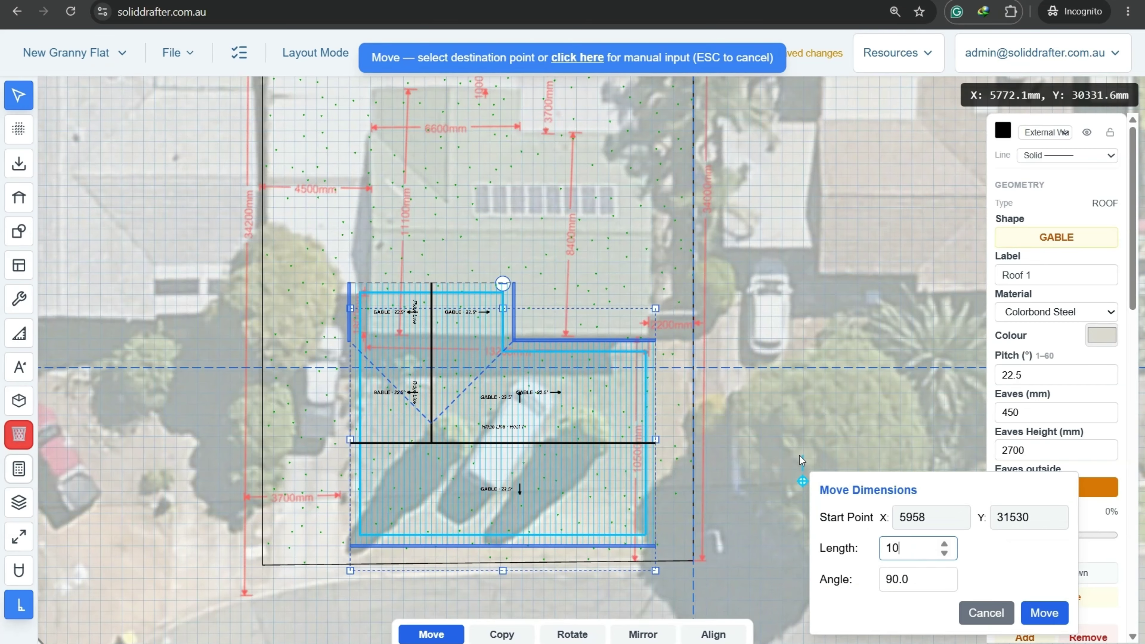
text(500)
key(Return)
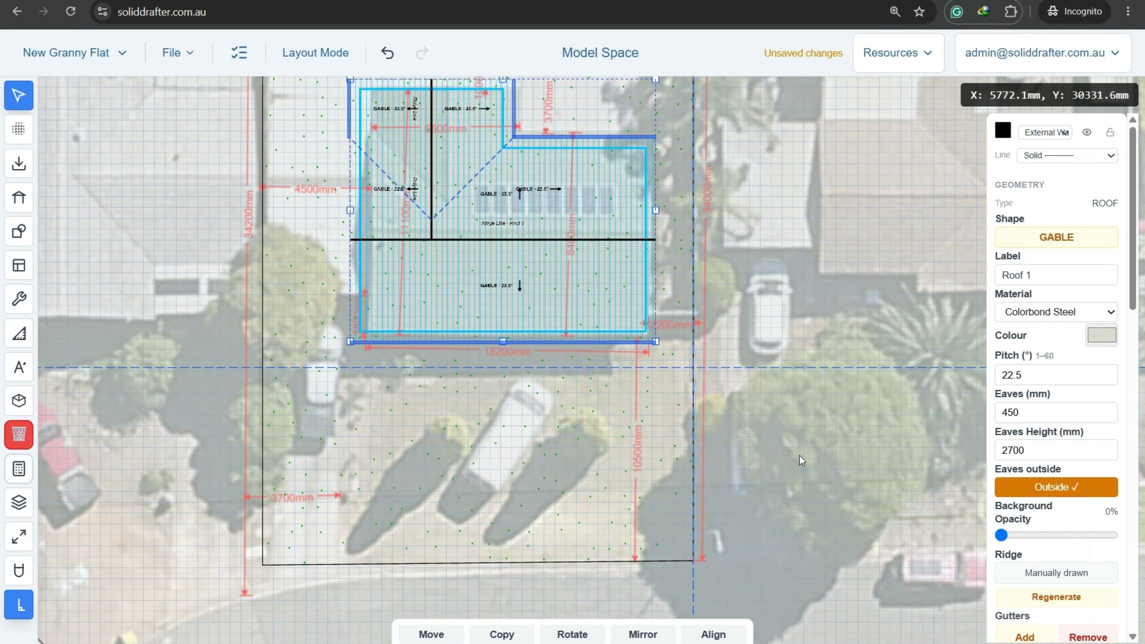
scroll(485, 299, up, 5)
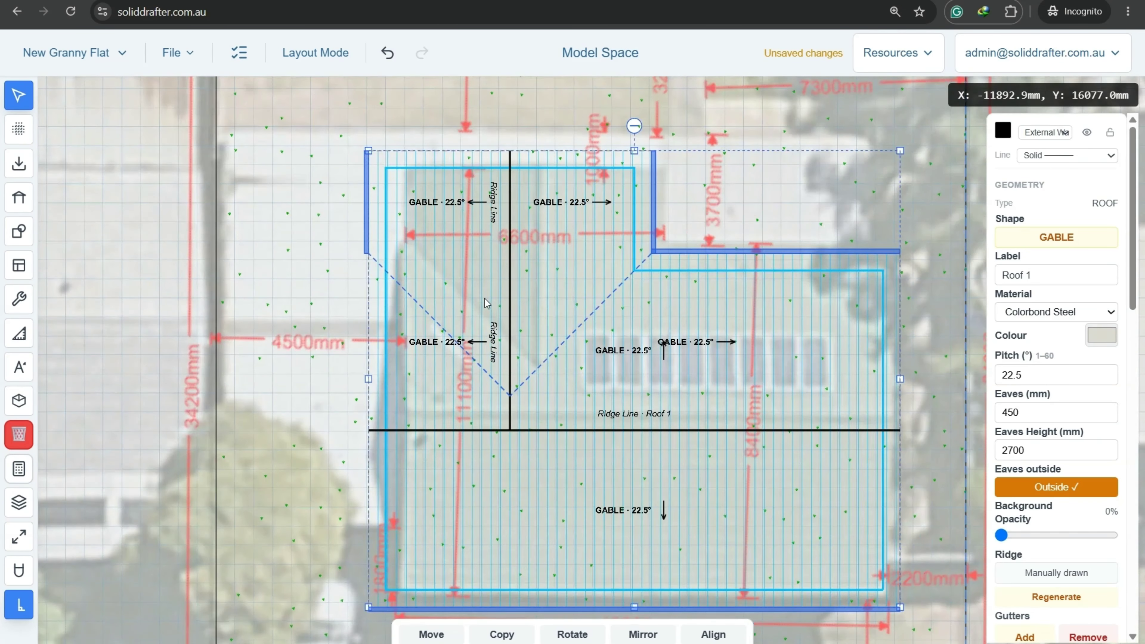
mouse_move(784, 445)
middle_down()
mouse_move(763, 396)
mouse_move(779, 445)
middle_up()
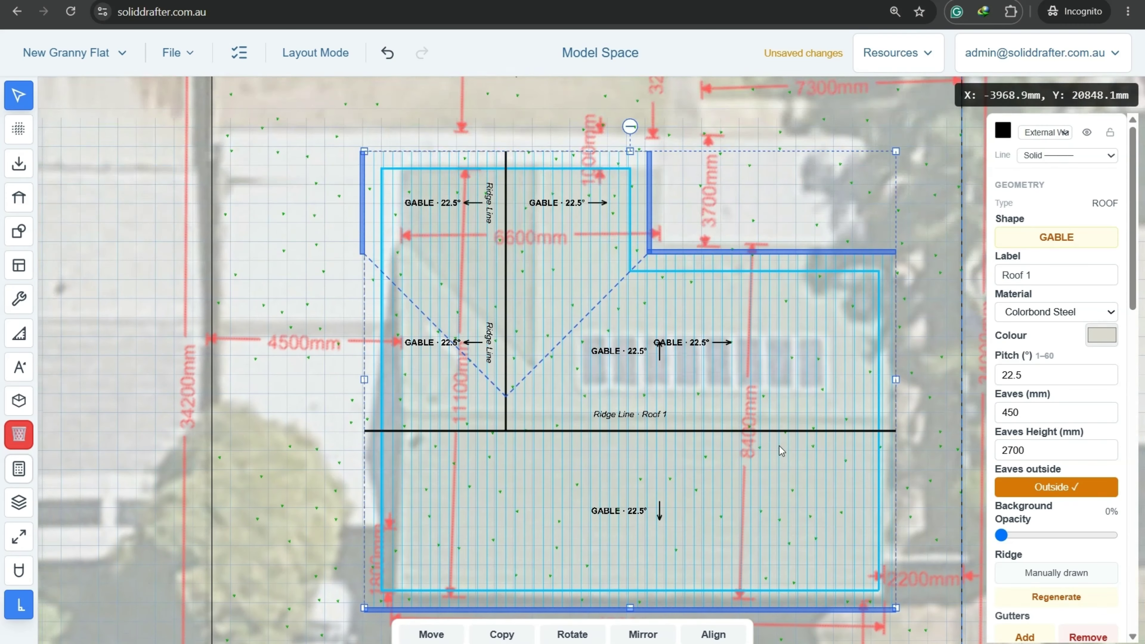
scroll(588, 388, down, 3)
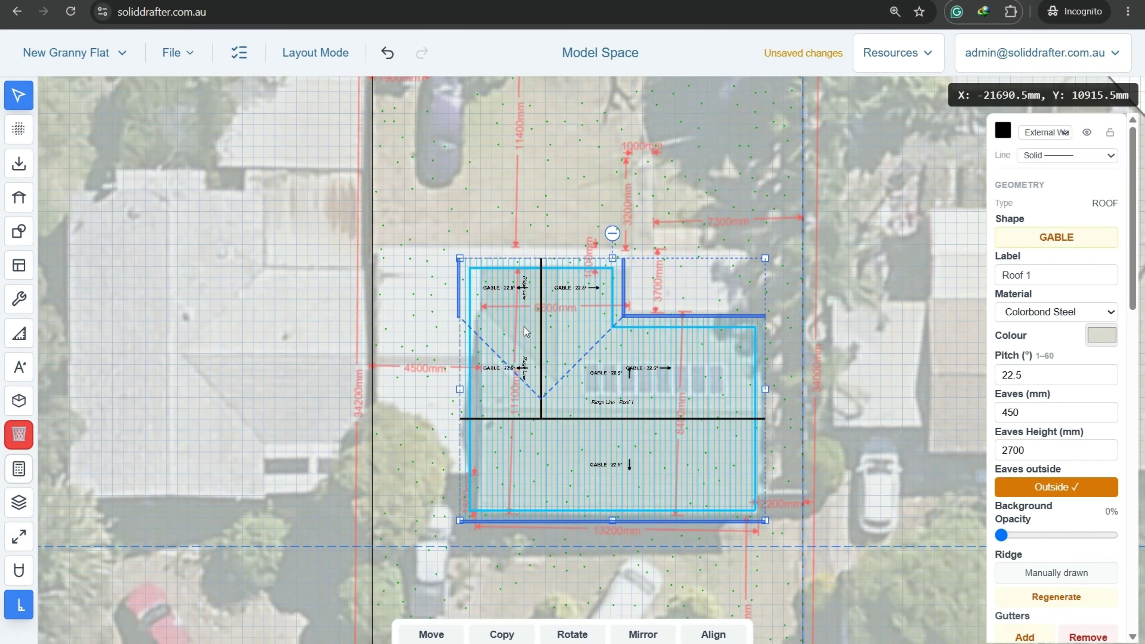
middle_drag(623, 400, 596, 387)
Save the project and bring the roof's top-right corner into view.
click(177, 55)
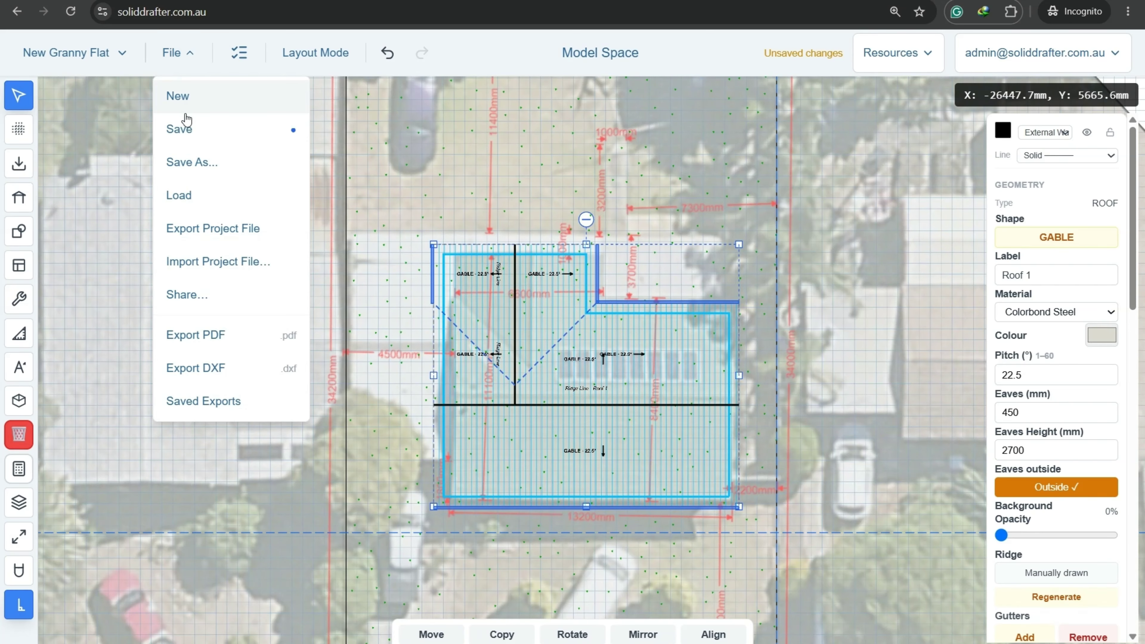
click(183, 130)
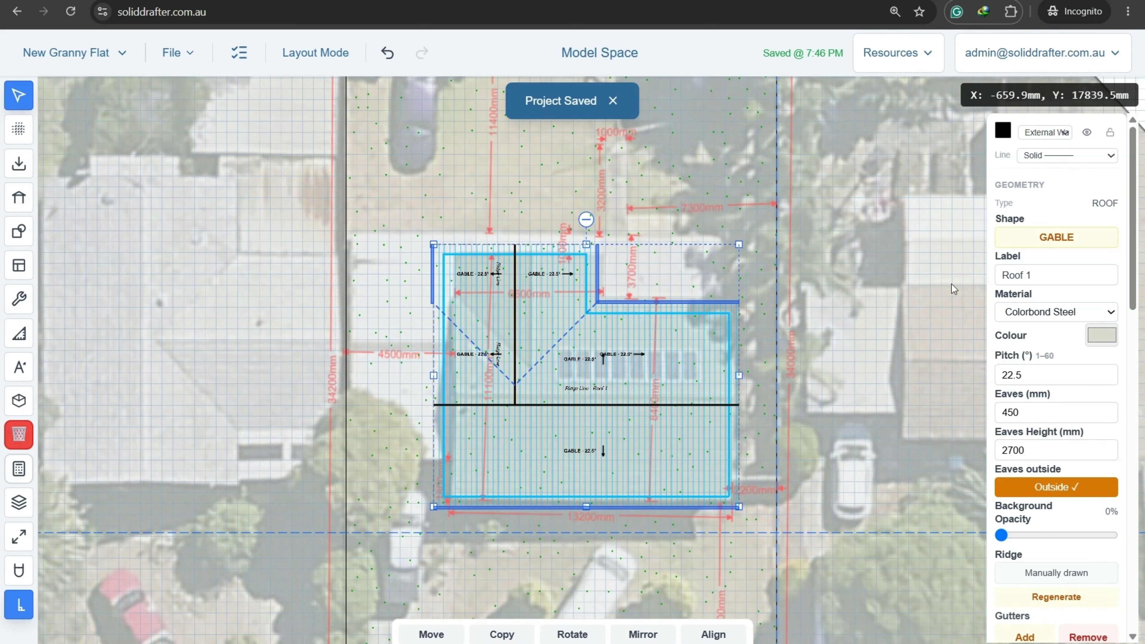
scroll(718, 280, up, 10)
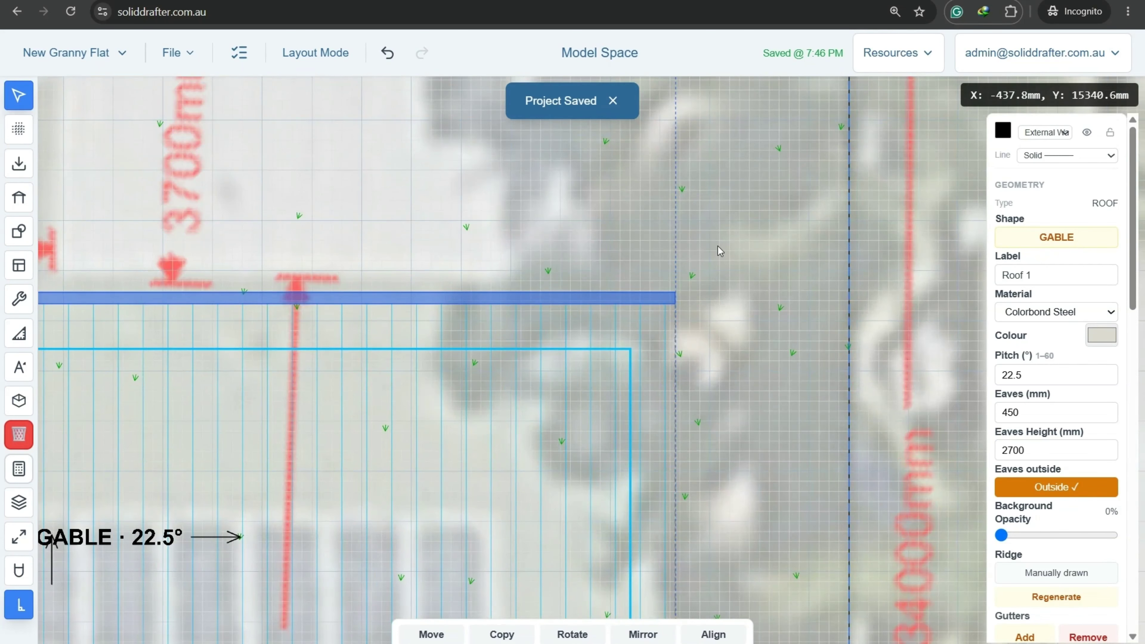
middle_drag(718, 246, 655, 384)
Start a new flat roof with 5° pitch, 0 mm eaves and Colorbond Steel.
scroll(700, 370, down, 3)
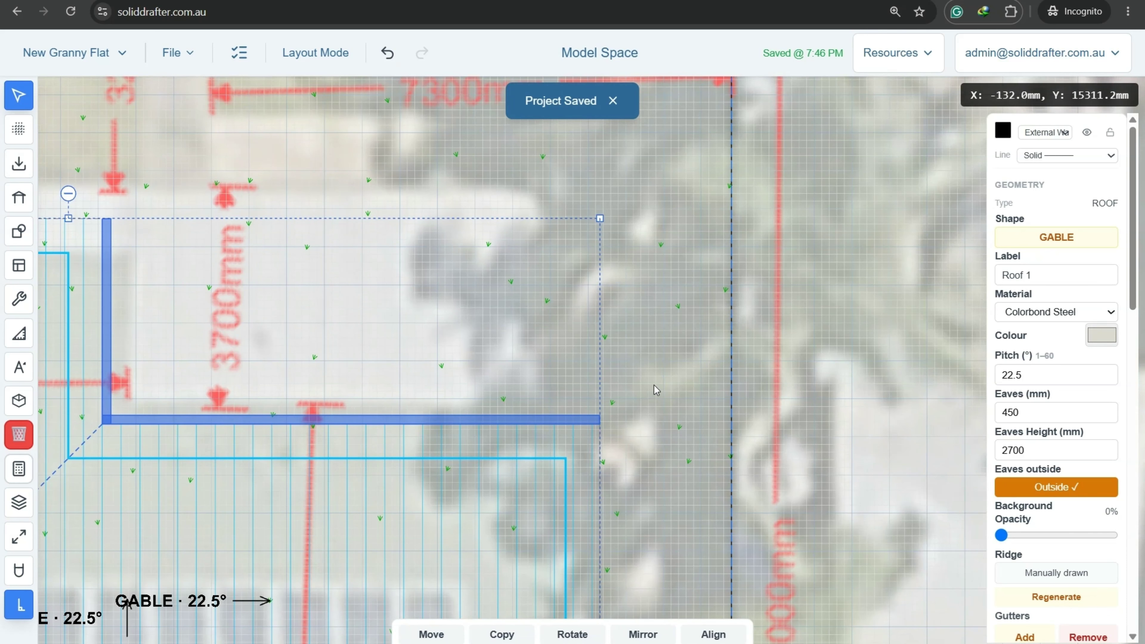
scroll(543, 378, down, 4)
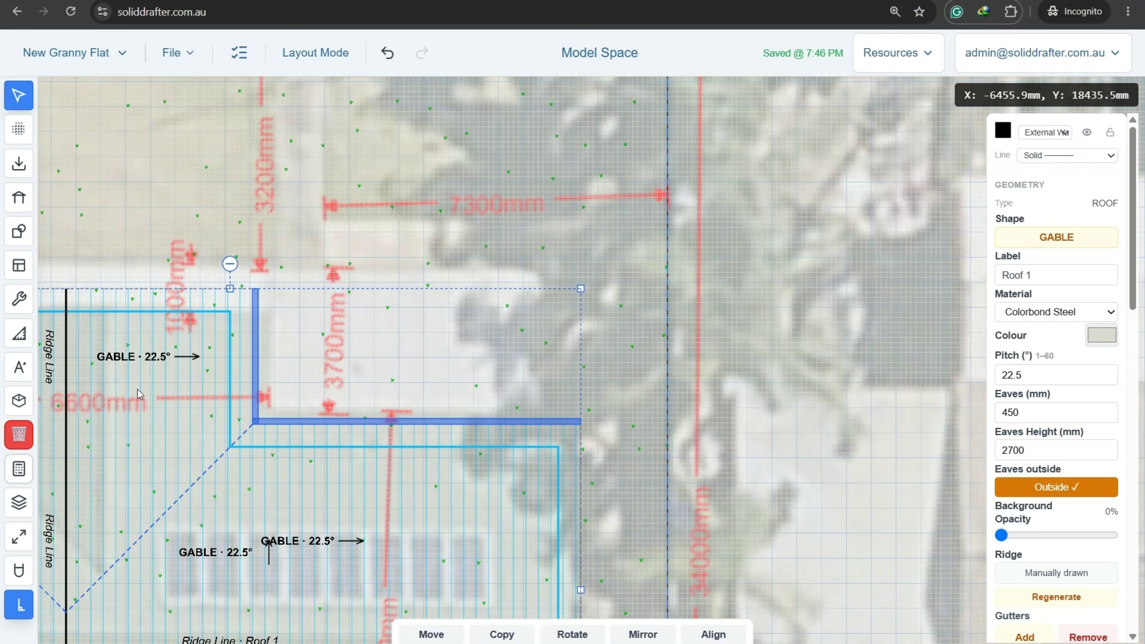
click(20, 270)
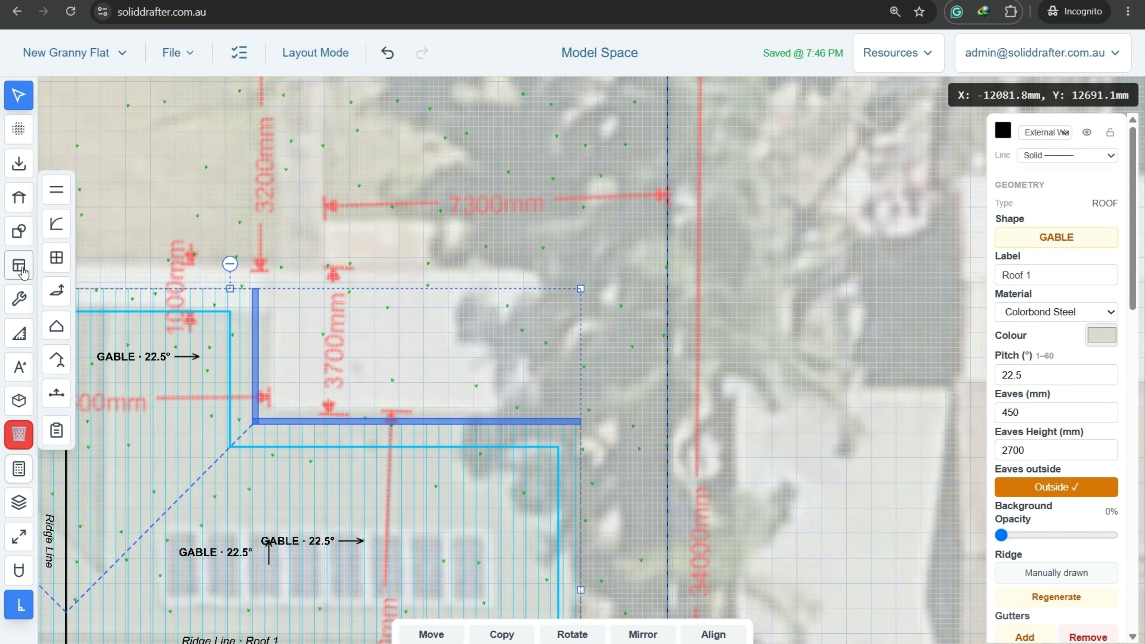
click(70, 335)
click(462, 210)
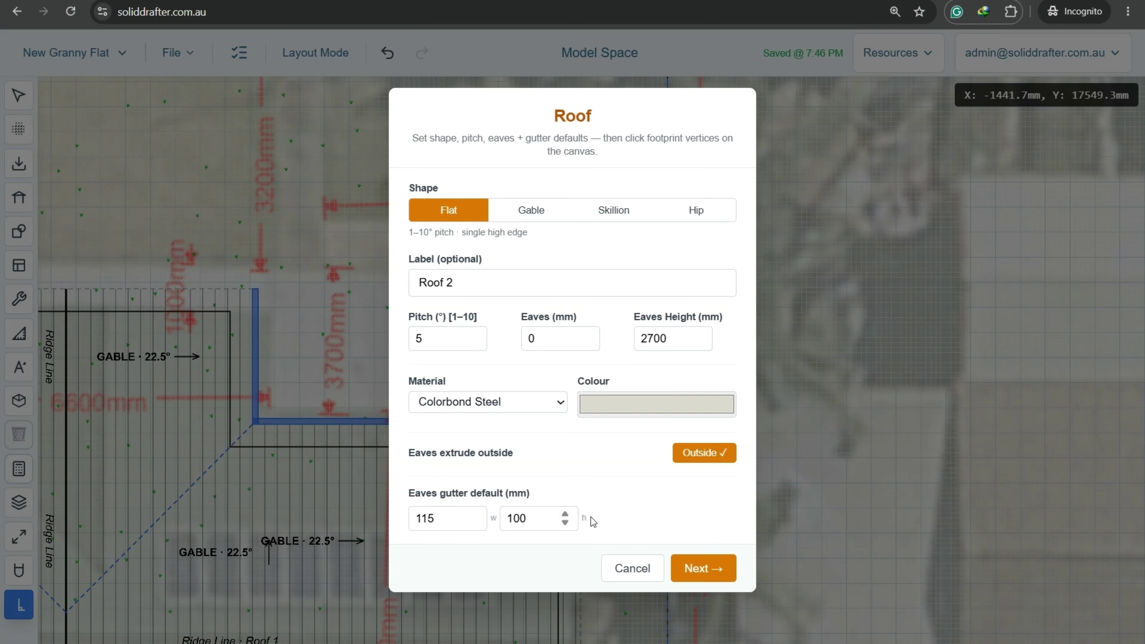
Start Roof 2's footprint at the wall's end with a 3700 mm first edge.
click(699, 569)
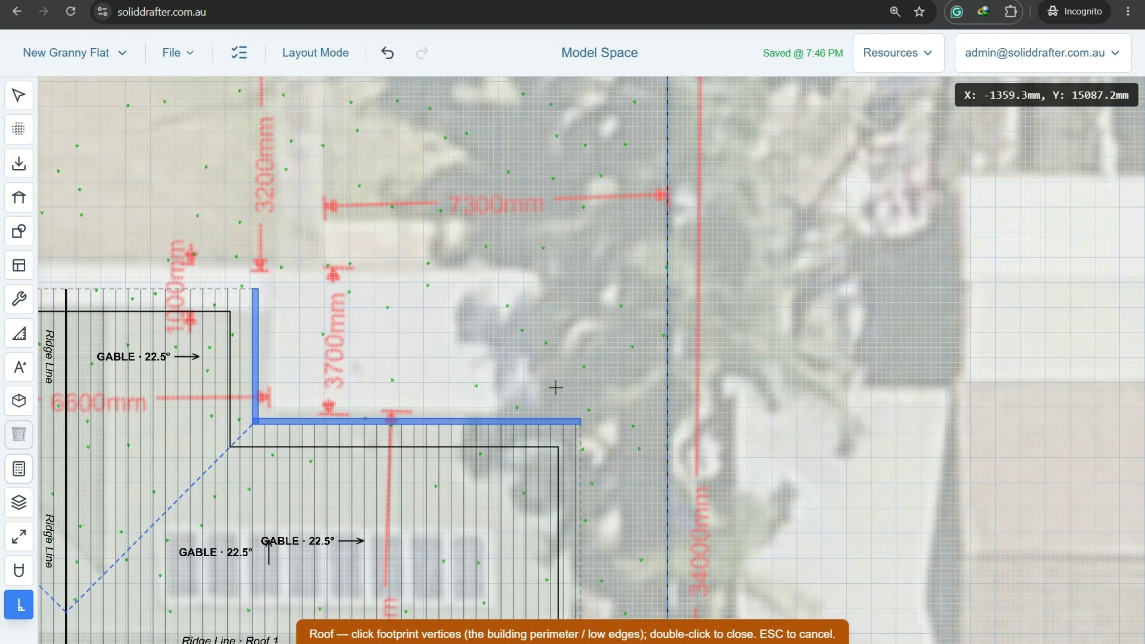
scroll(582, 410, up, 5)
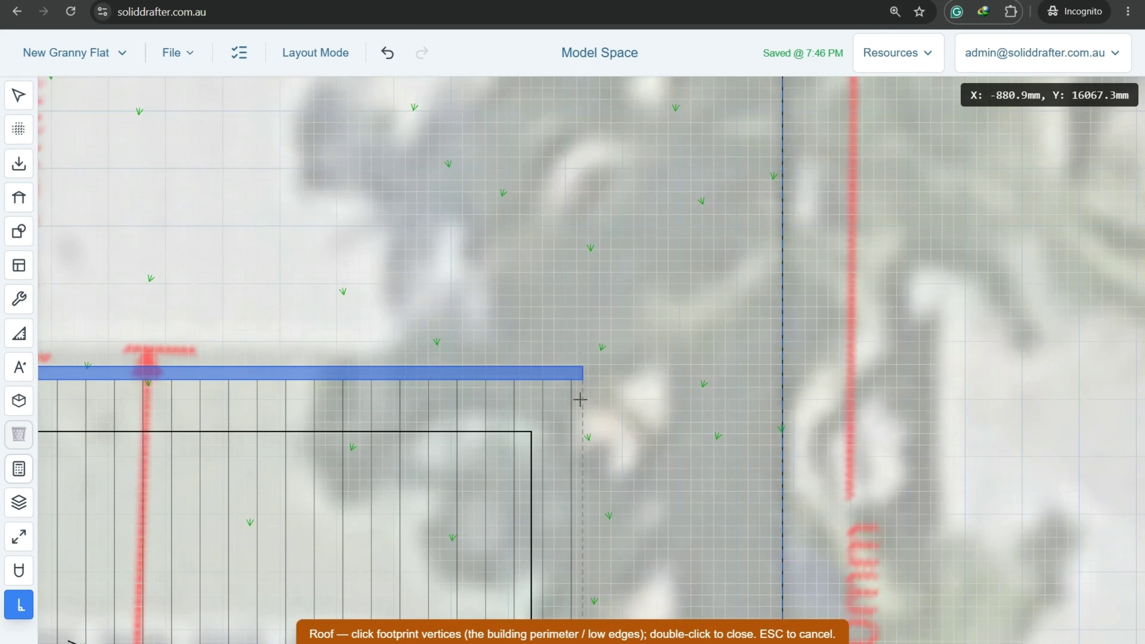
click(582, 380)
scroll(583, 380, down, 4)
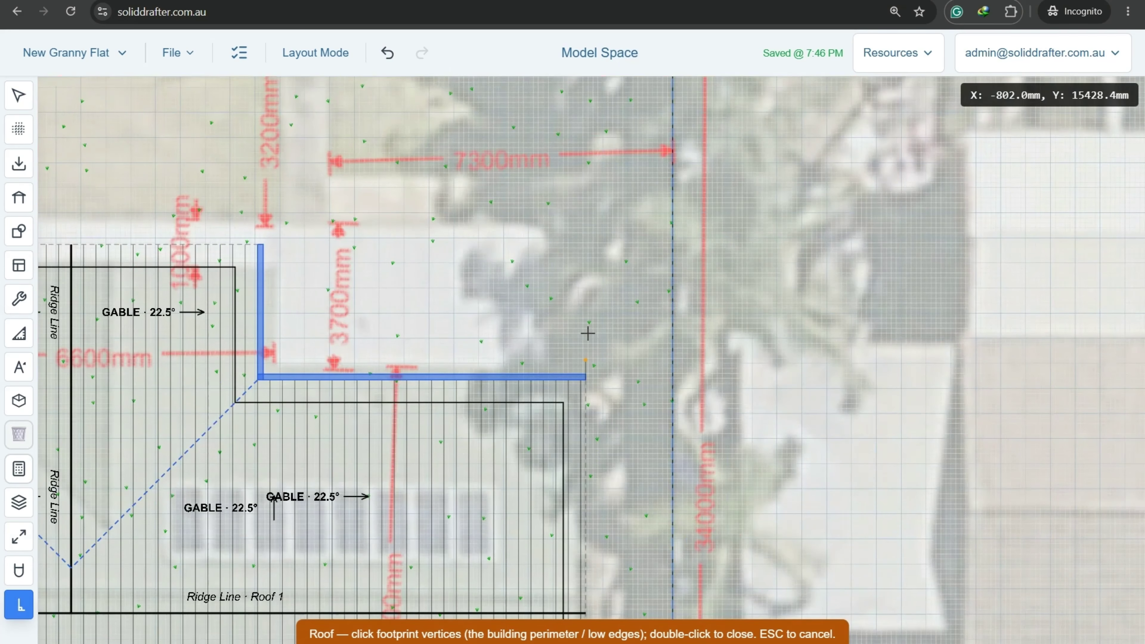
key(Tab)
text(3)
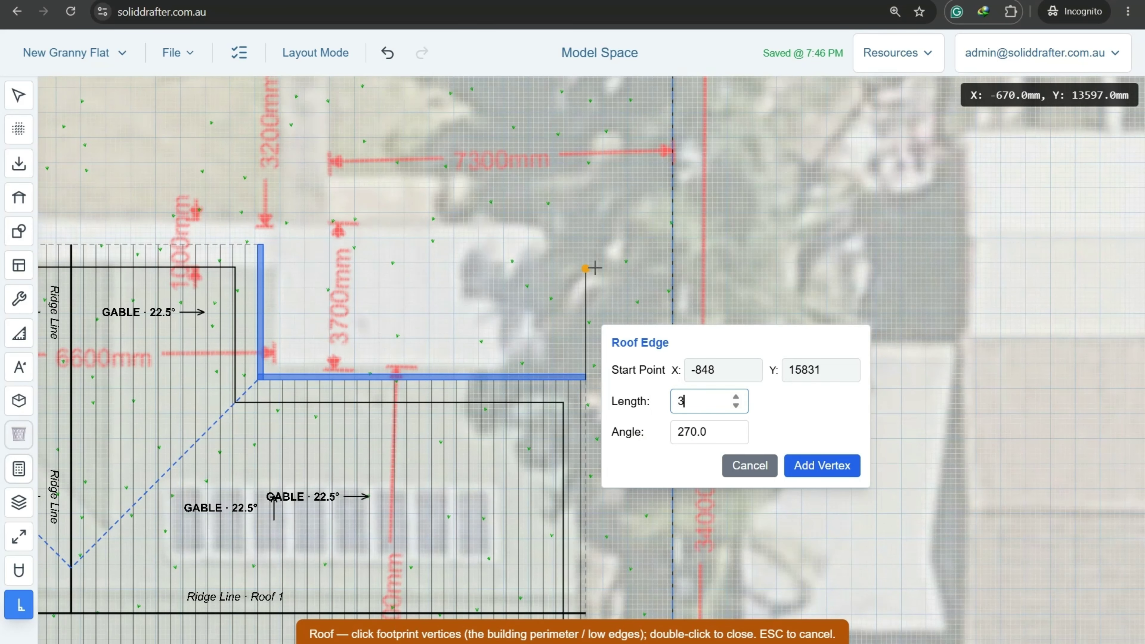
key(Return)
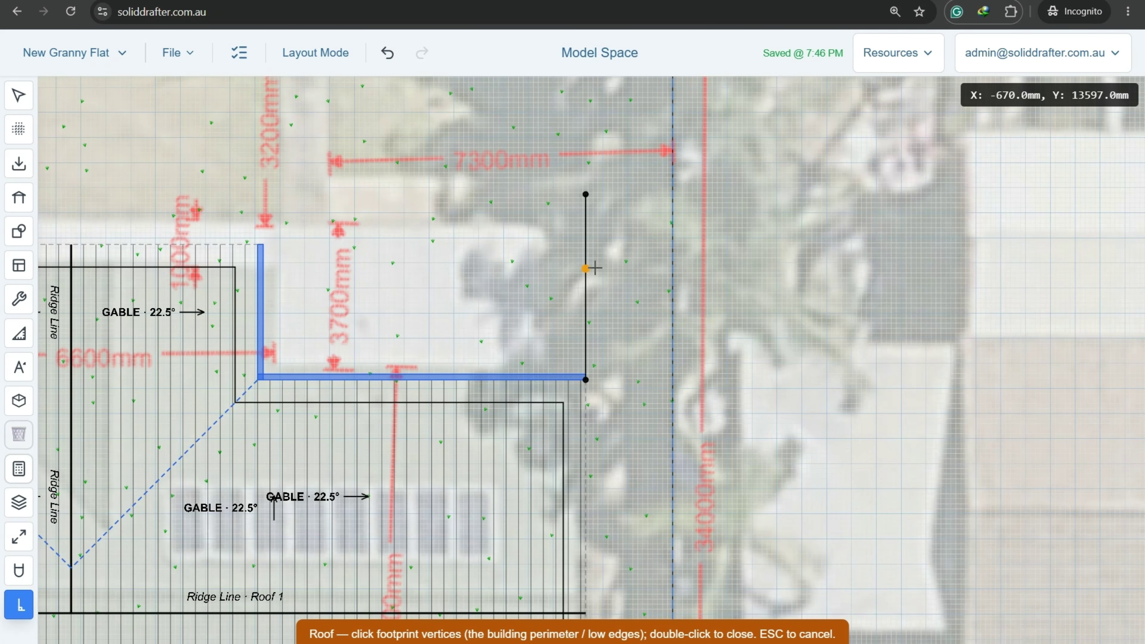
Add the next footprint edge with an exact length of 1030 mm.
scroll(595, 268, down, 5)
middle_drag(288, 230, 532, 222)
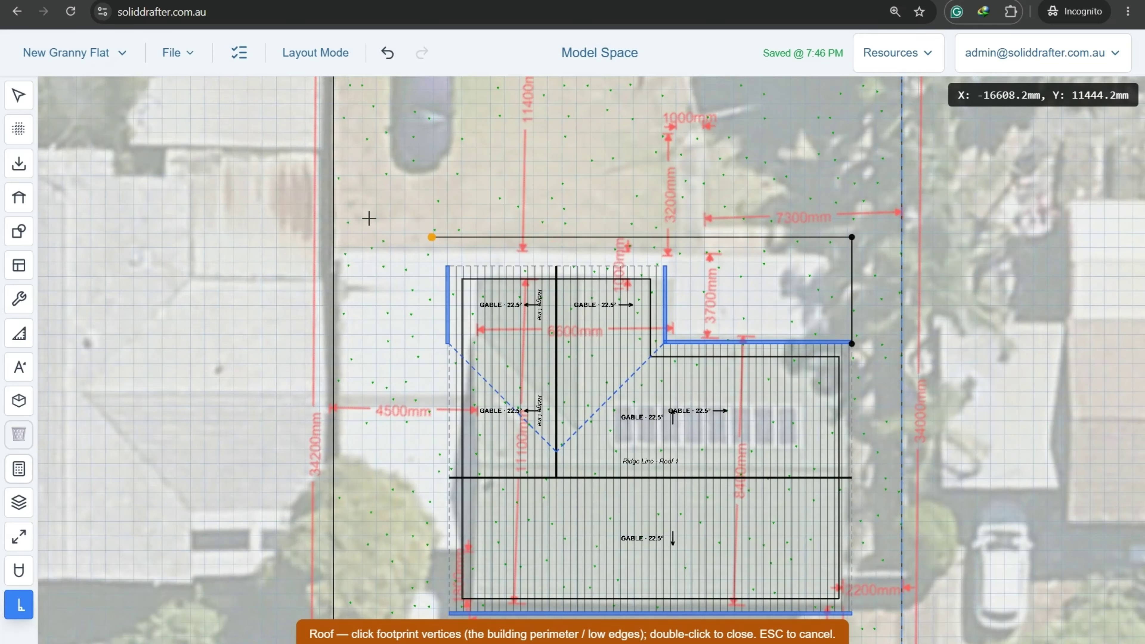
scroll(370, 216, up, 8)
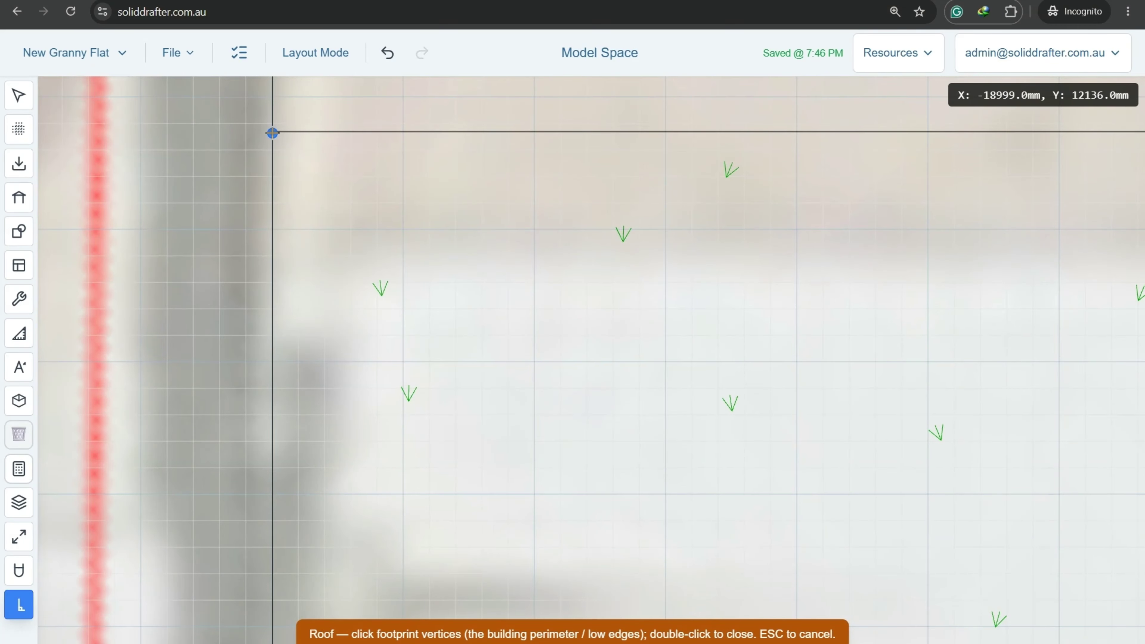
scroll(273, 133, down, 8)
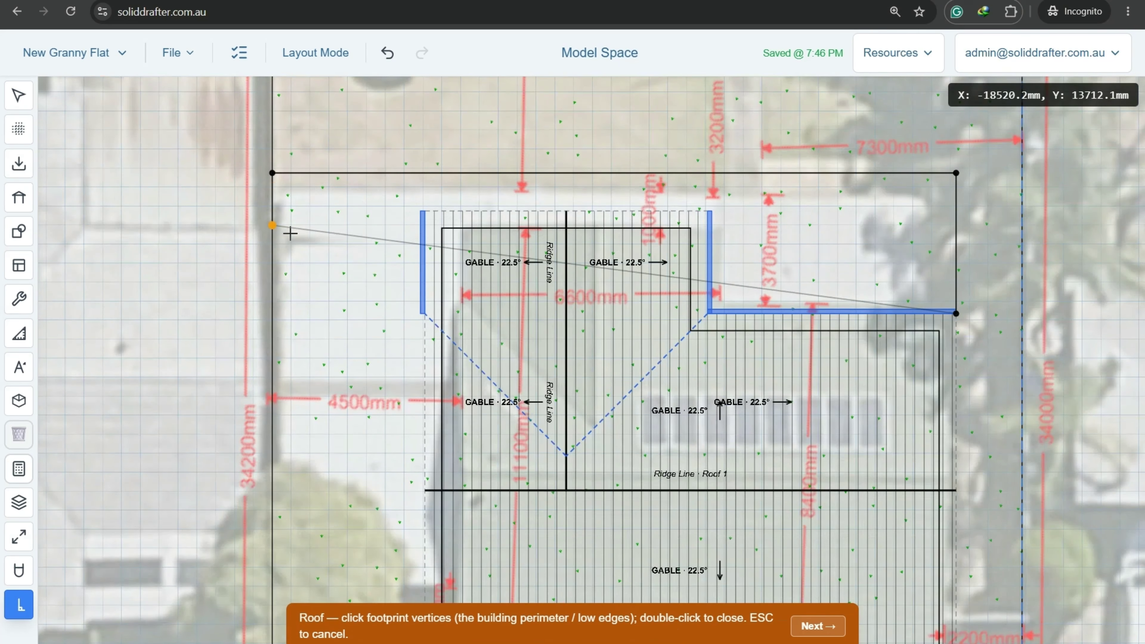
right_click(296, 255)
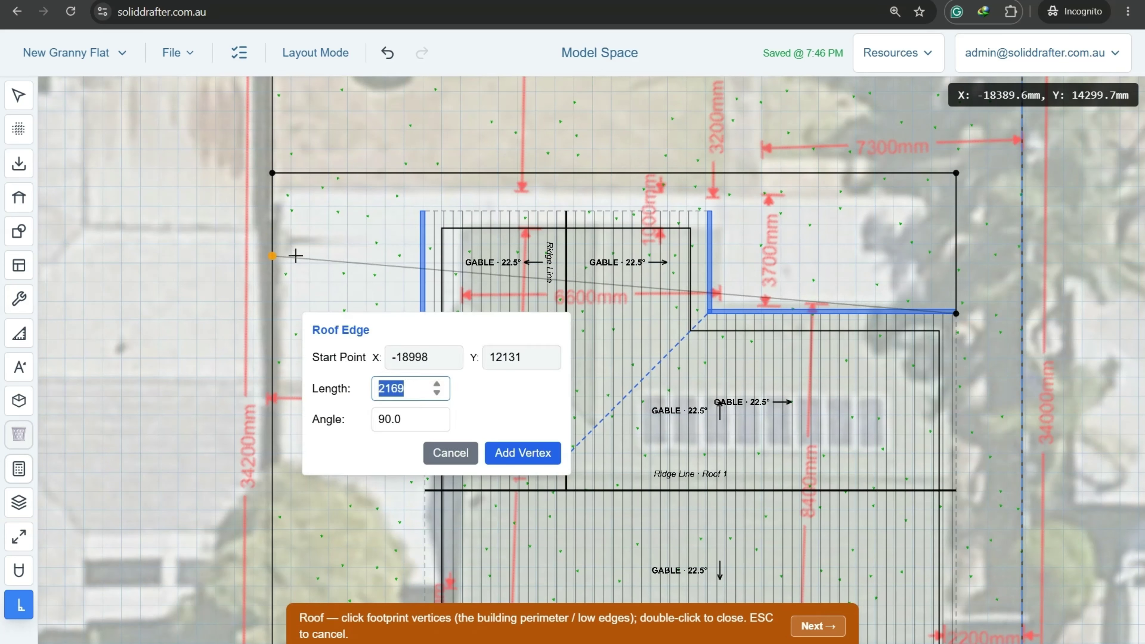
text(1030)
key(Return)
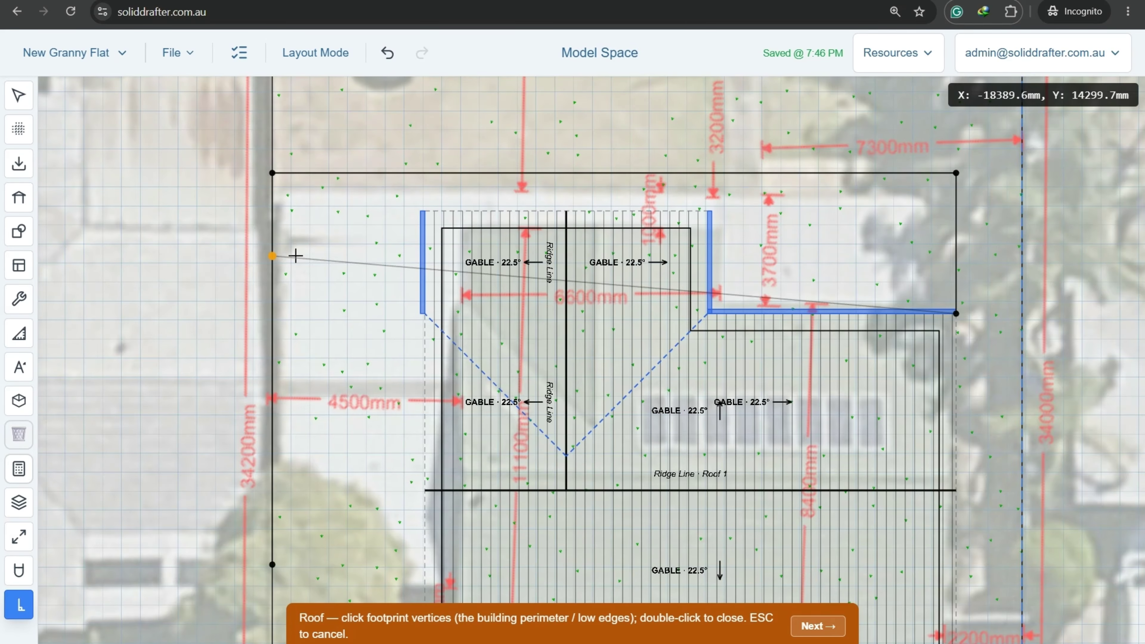
Place Roof 2's next footprint corner at the top of the house wall.
middle_drag(409, 558, 387, 333)
scroll(372, 279, up, 5)
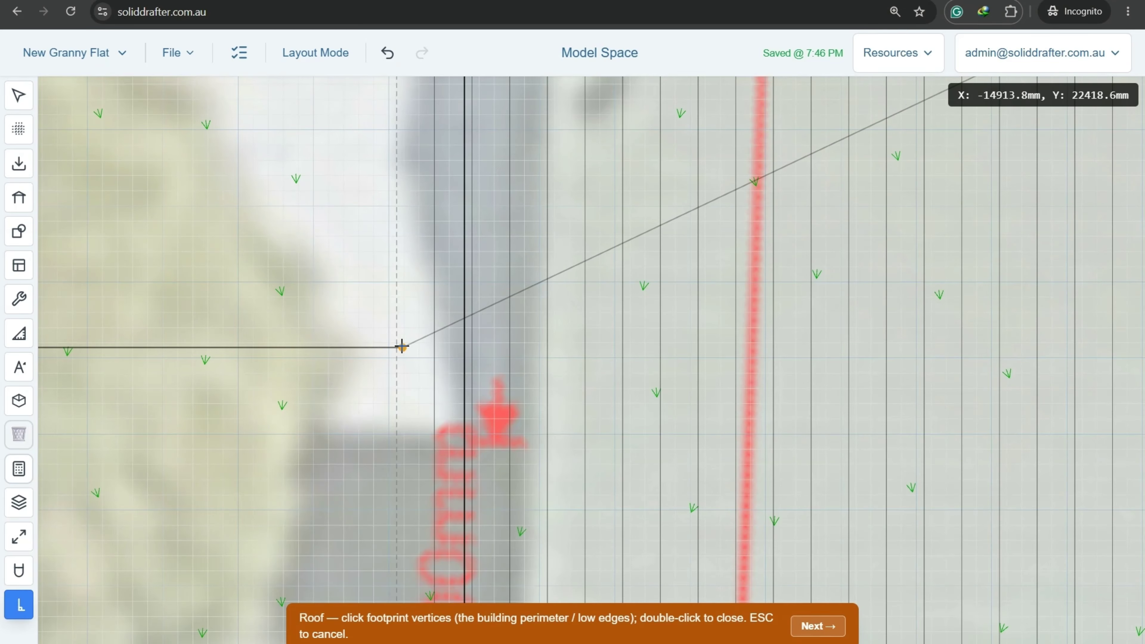
scroll(395, 347, down, 5)
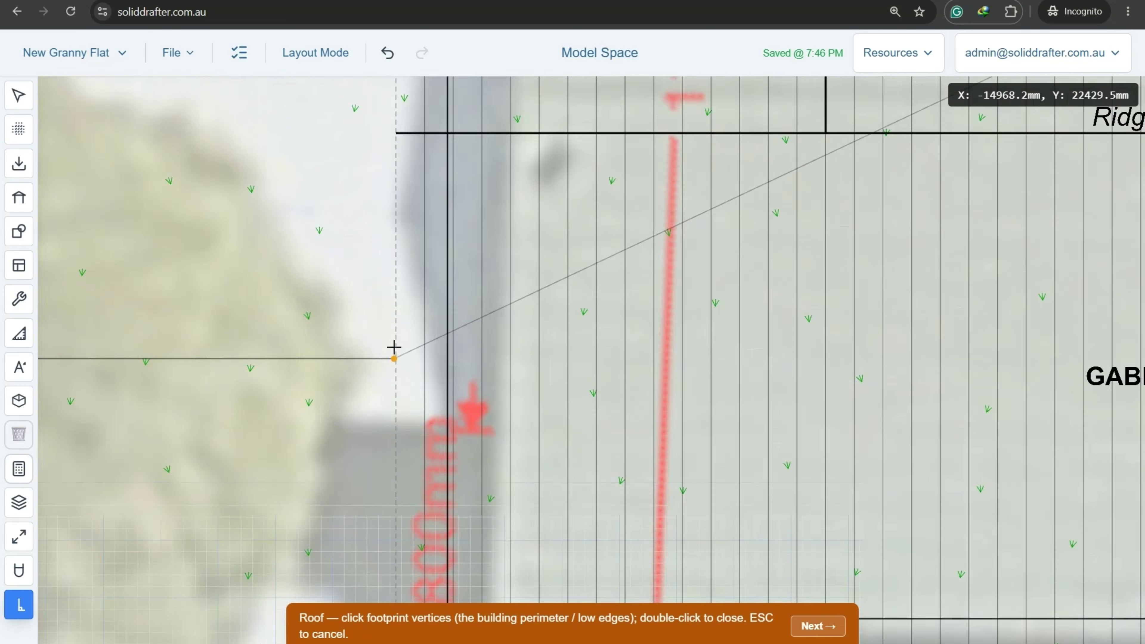
scroll(393, 347, up, 5)
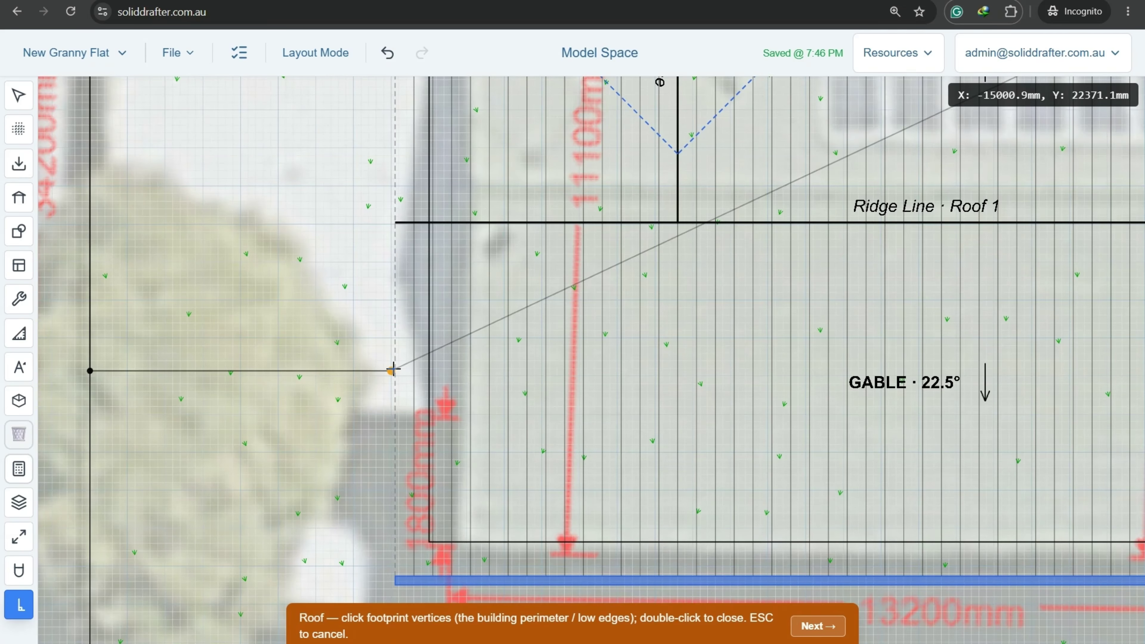
scroll(394, 371, up, 7)
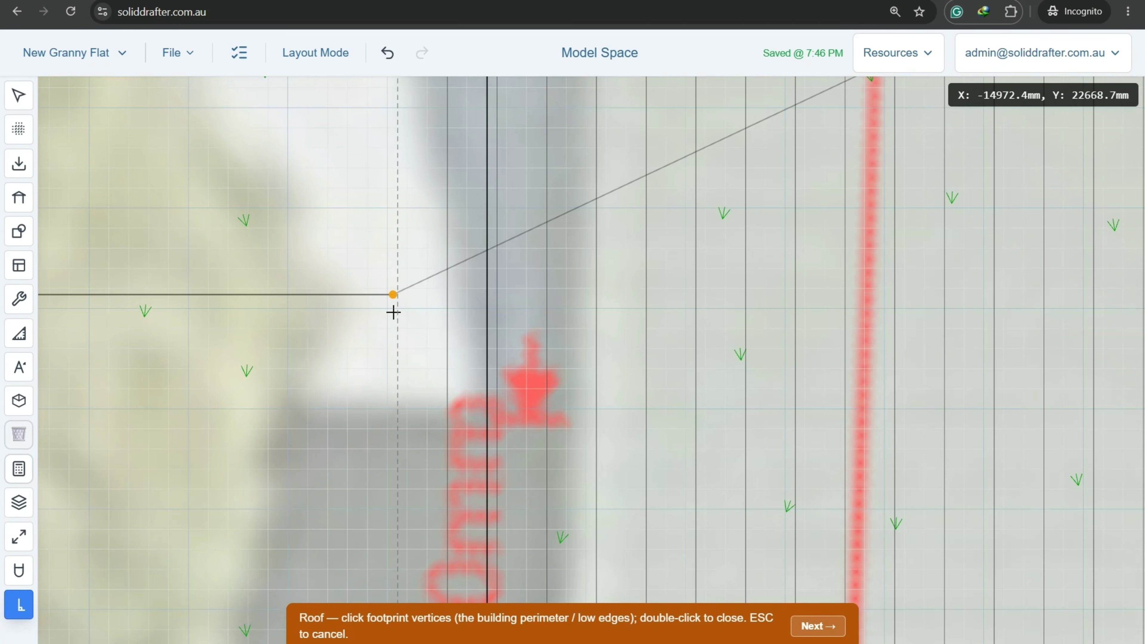
scroll(397, 296, down, 10)
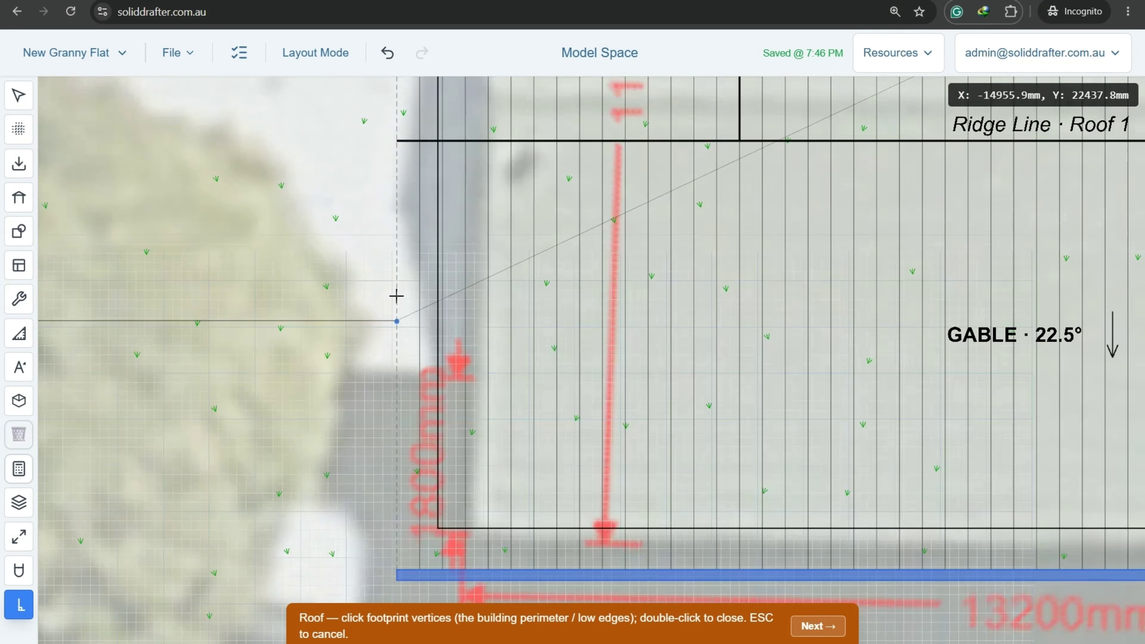
scroll(398, 192, up, 8)
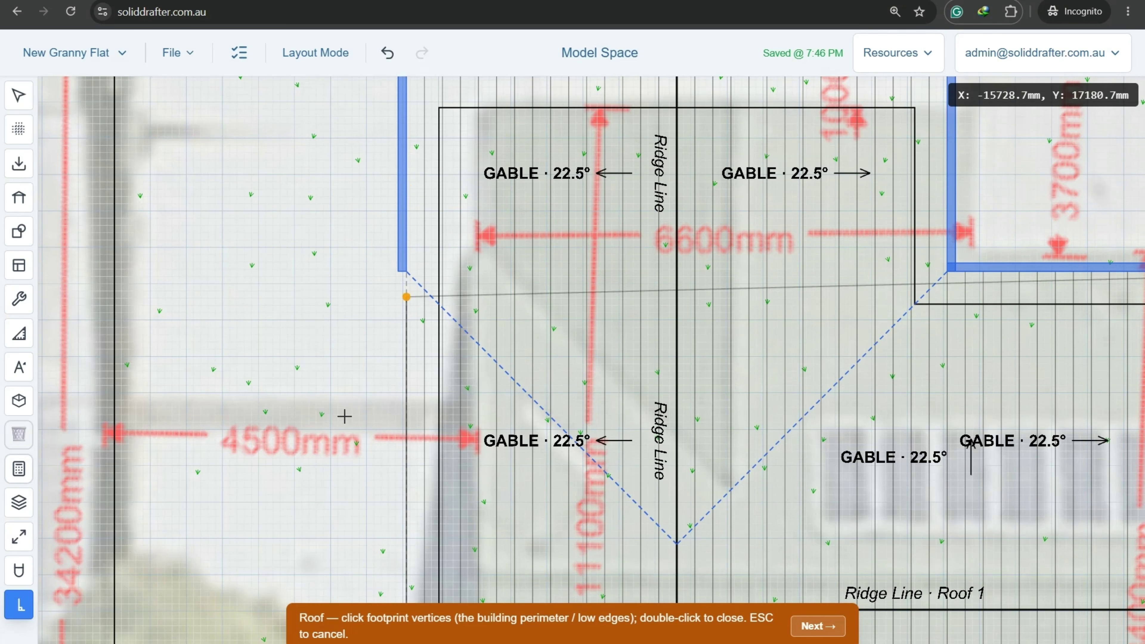
scroll(406, 257, down, 3)
scroll(408, 225, down, 3)
scroll(403, 167, up, 7)
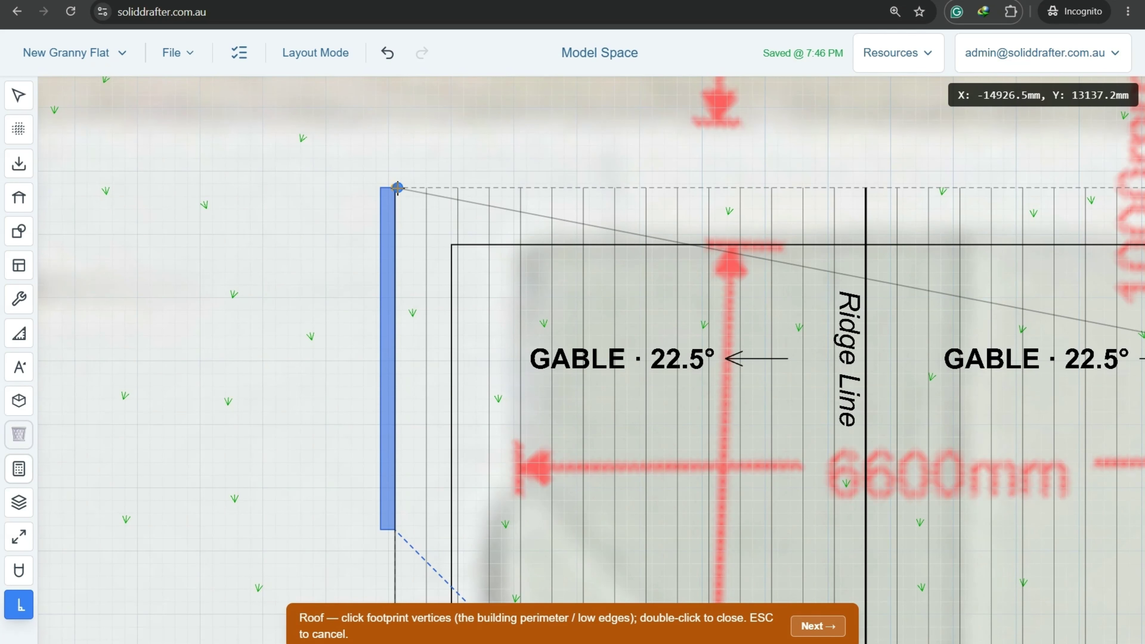
scroll(394, 186, down, 3)
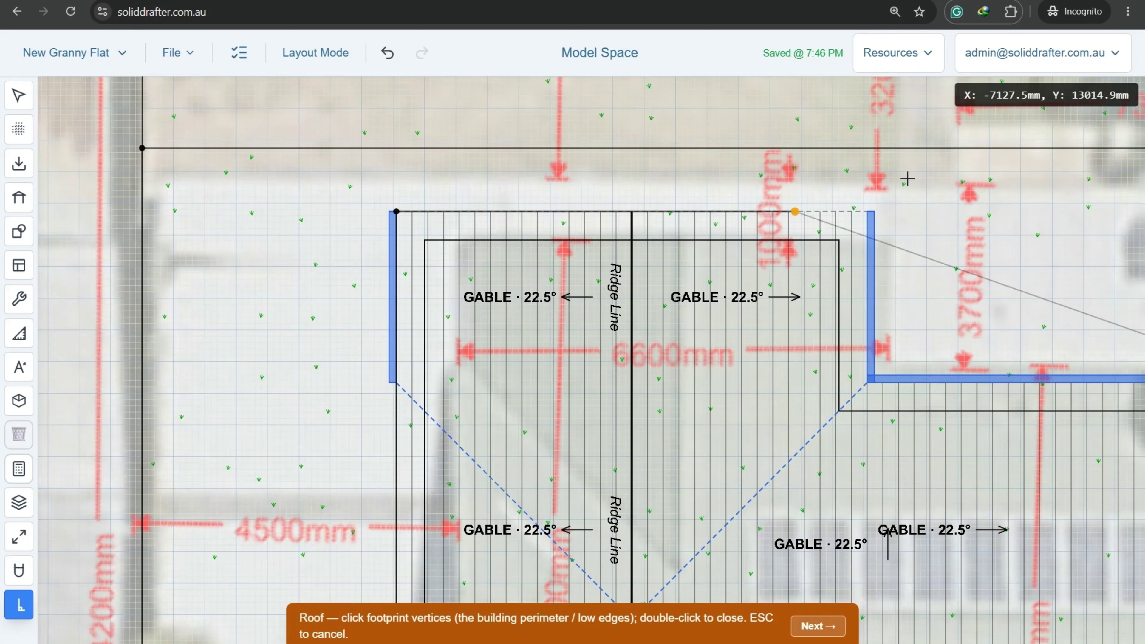
scroll(906, 180, up, 3)
scroll(900, 179, up, 1)
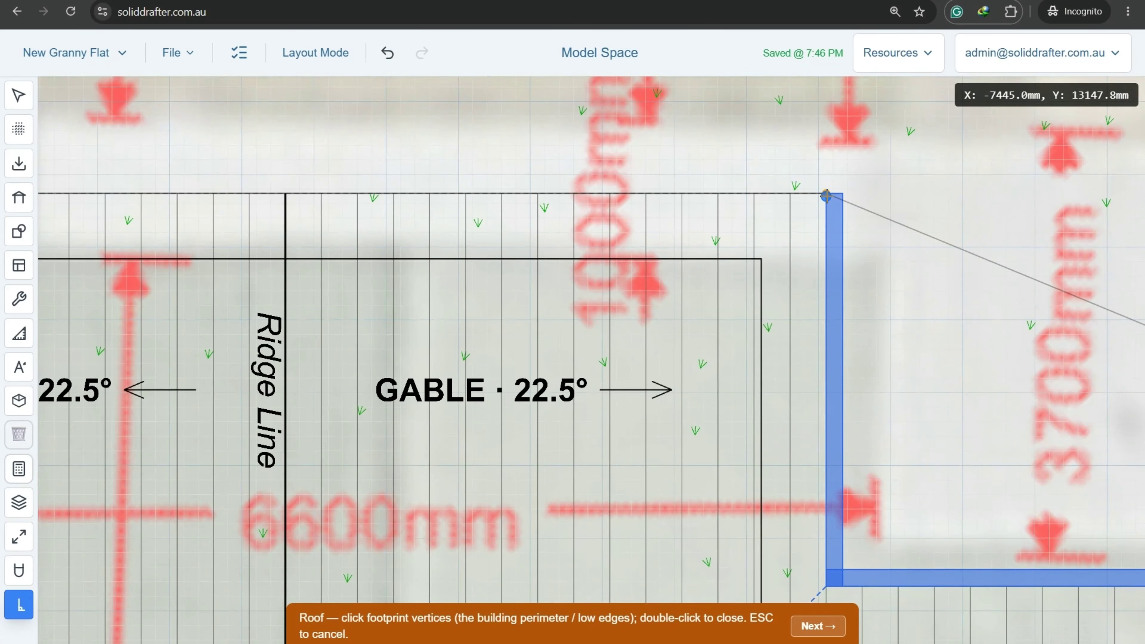
click(826, 195)
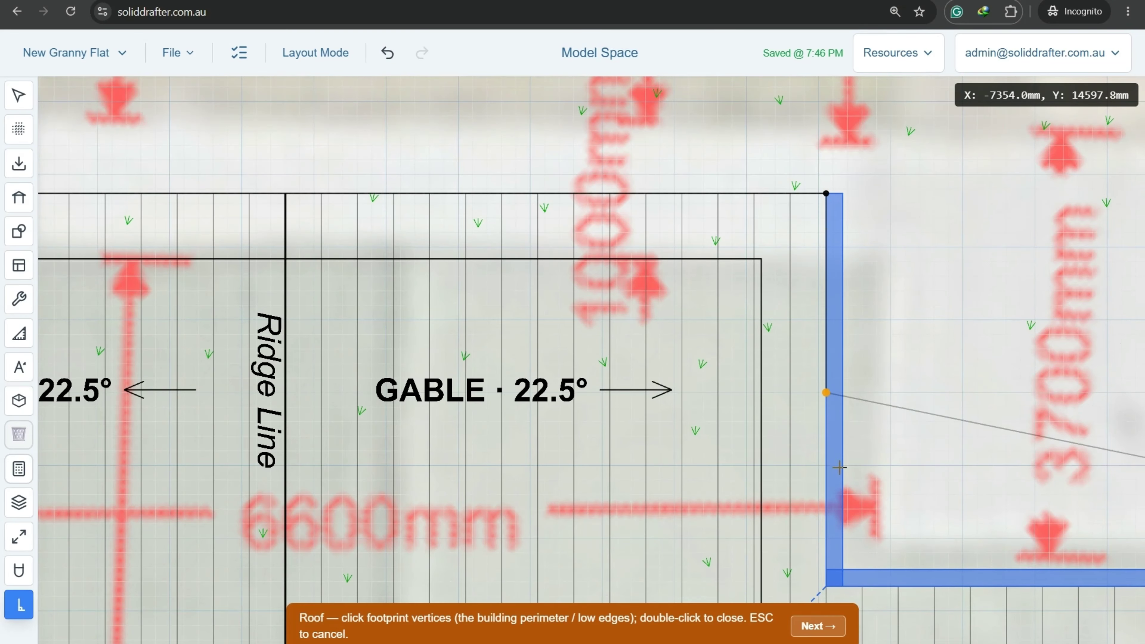
Place the final corner at the wall's bottom and close the footprint.
click(829, 587)
scroll(881, 449, down, 16)
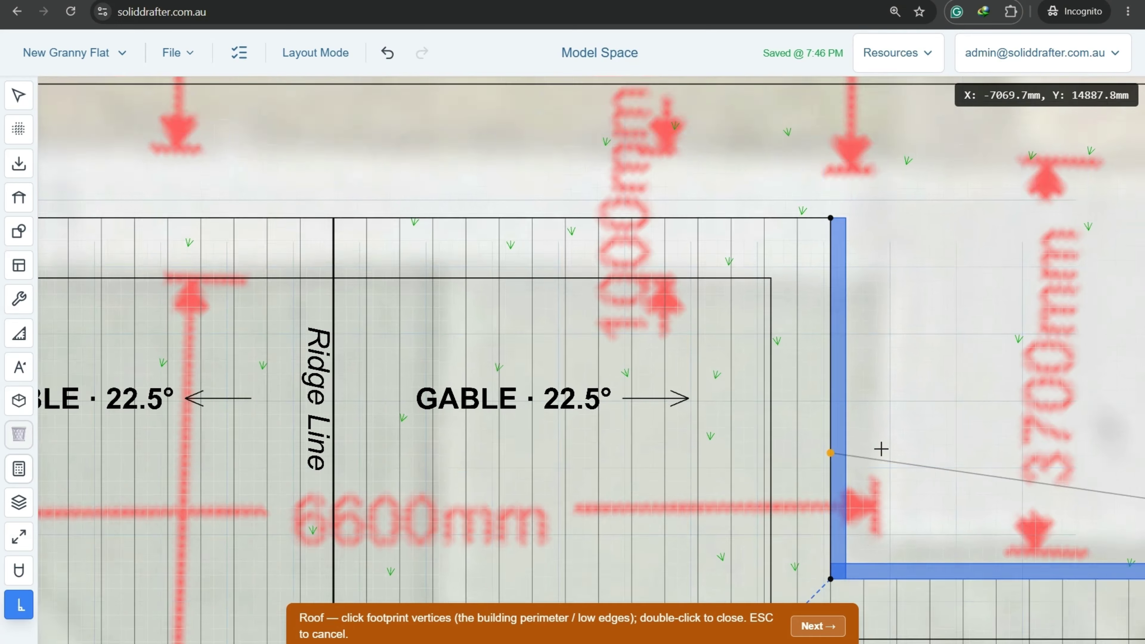
scroll(1016, 478, up, 9)
scroll(1017, 477, up, 2)
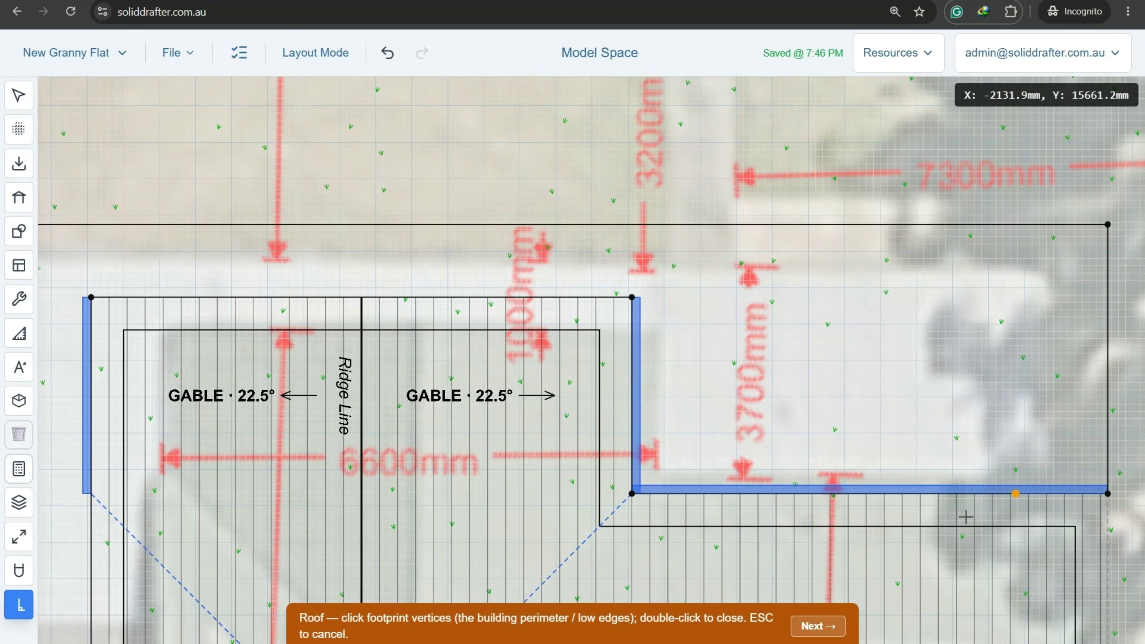
click(818, 626)
Pick the high perimeter edge to create Roof 2, skipping downpipes.
scroll(772, 459, down, 5)
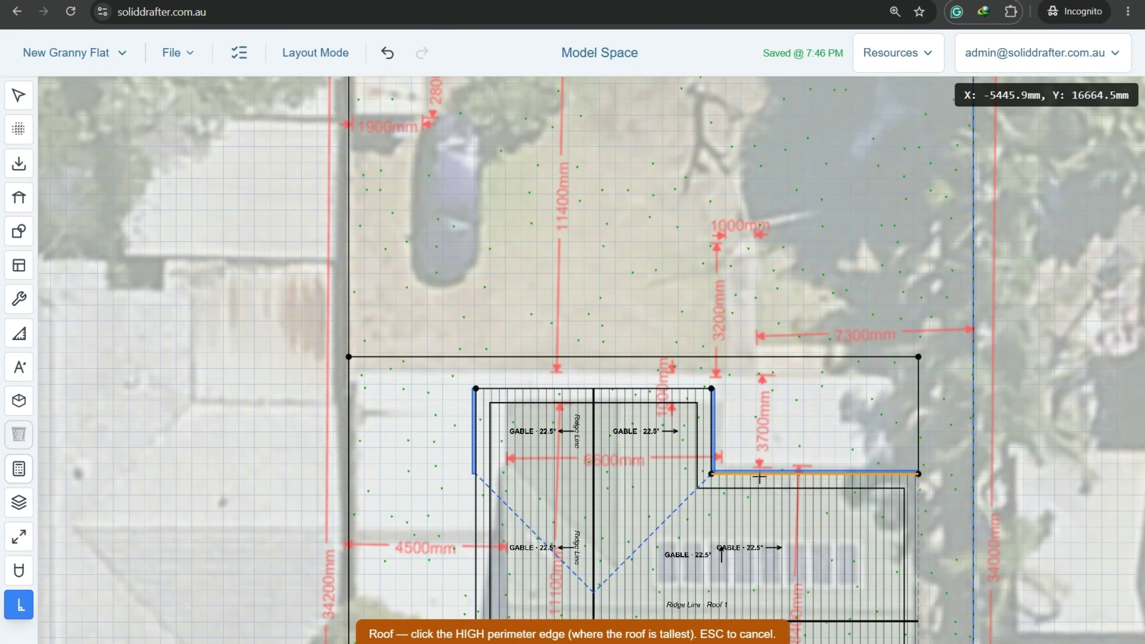
scroll(718, 355, down, 4)
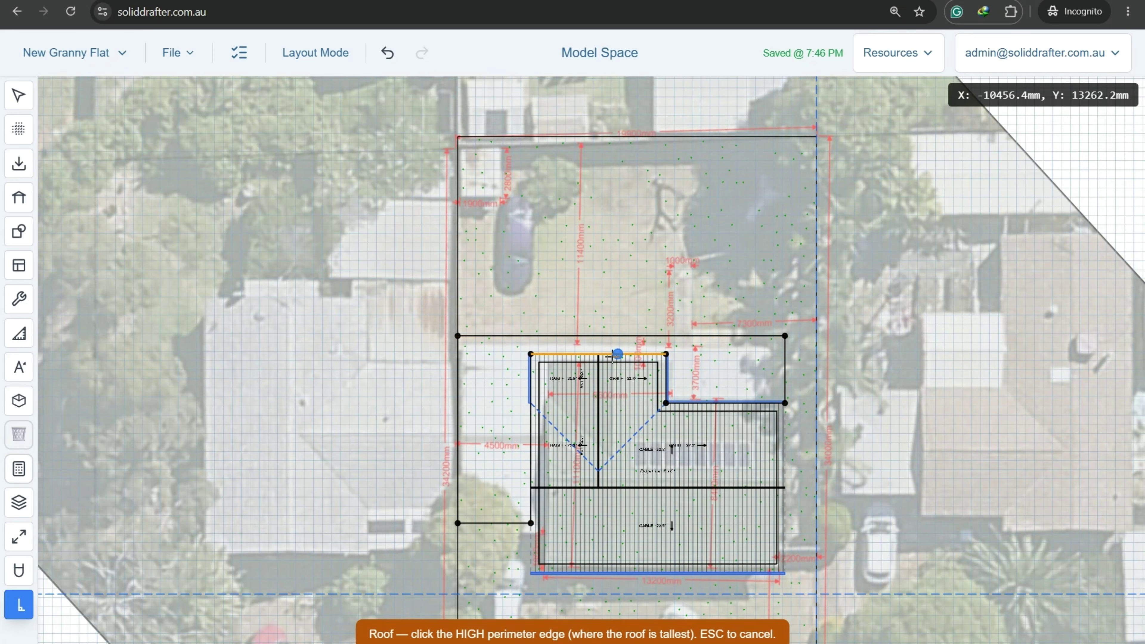
click(715, 403)
scroll(693, 380, up, 3)
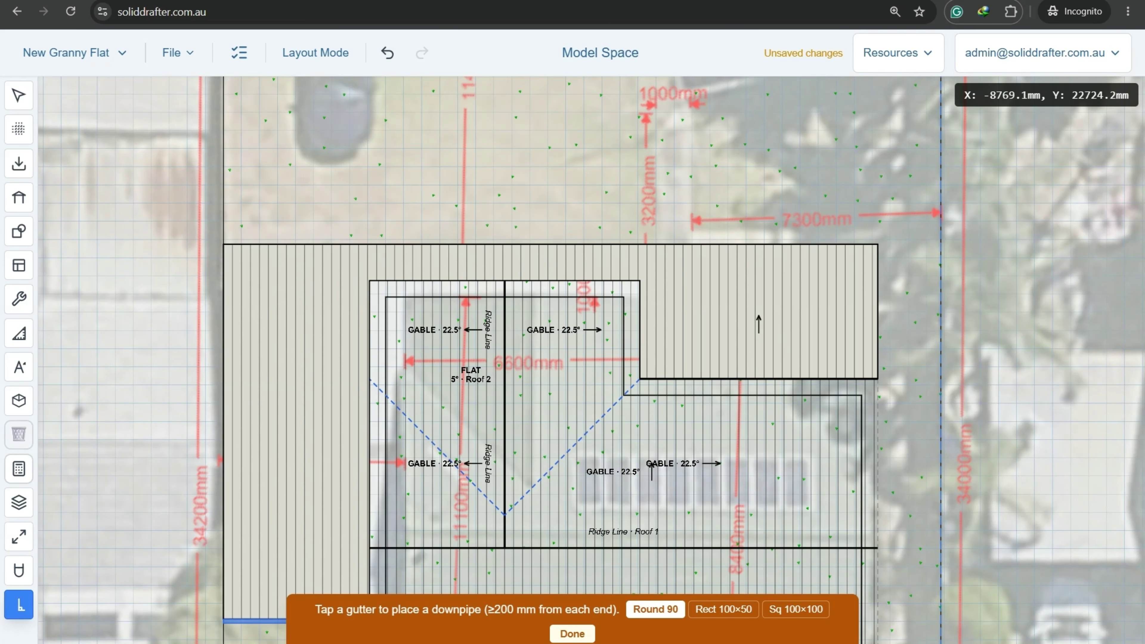
click(572, 633)
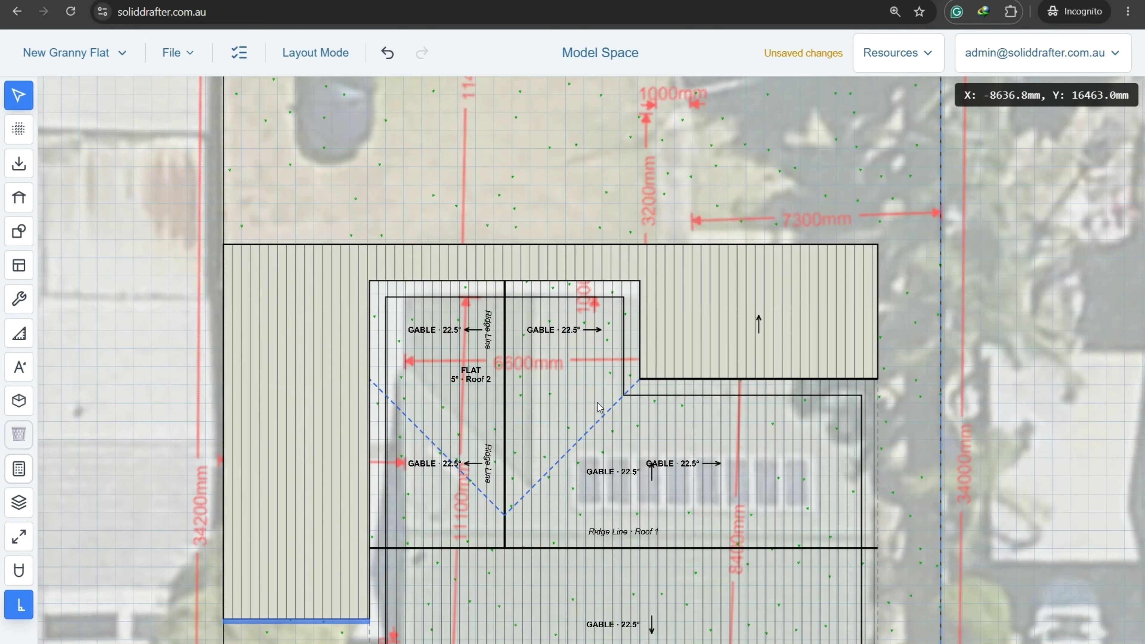
scroll(598, 448, down, 2)
Select Roof 2's bottom edge and cycle its high edge four sides around.
click(399, 563)
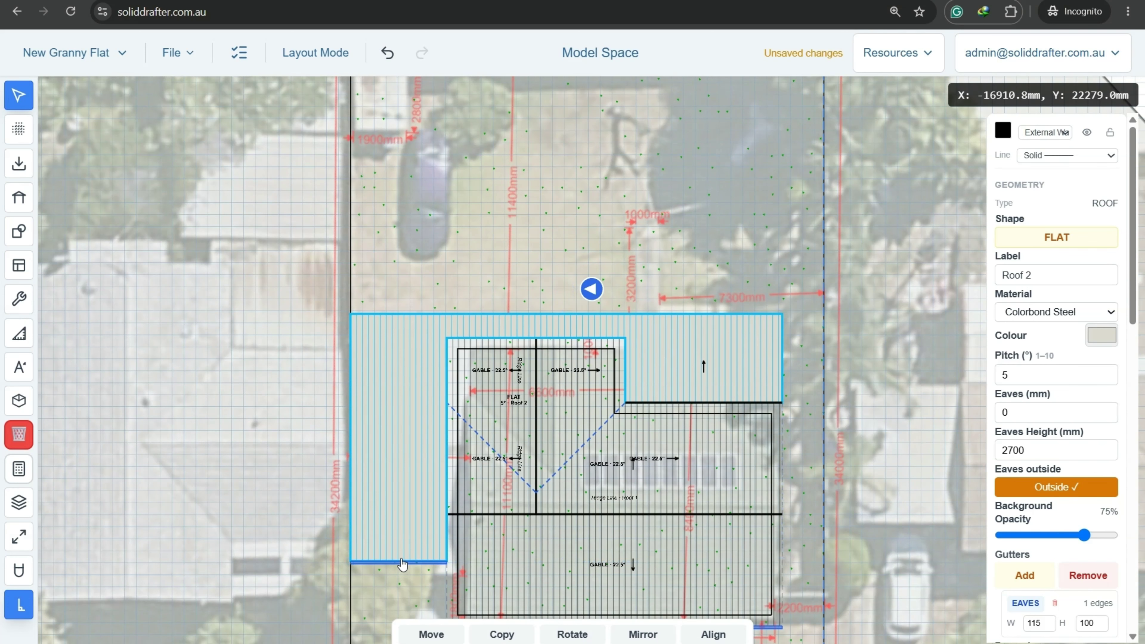
scroll(397, 566, up, 4)
scroll(459, 512, up, 2)
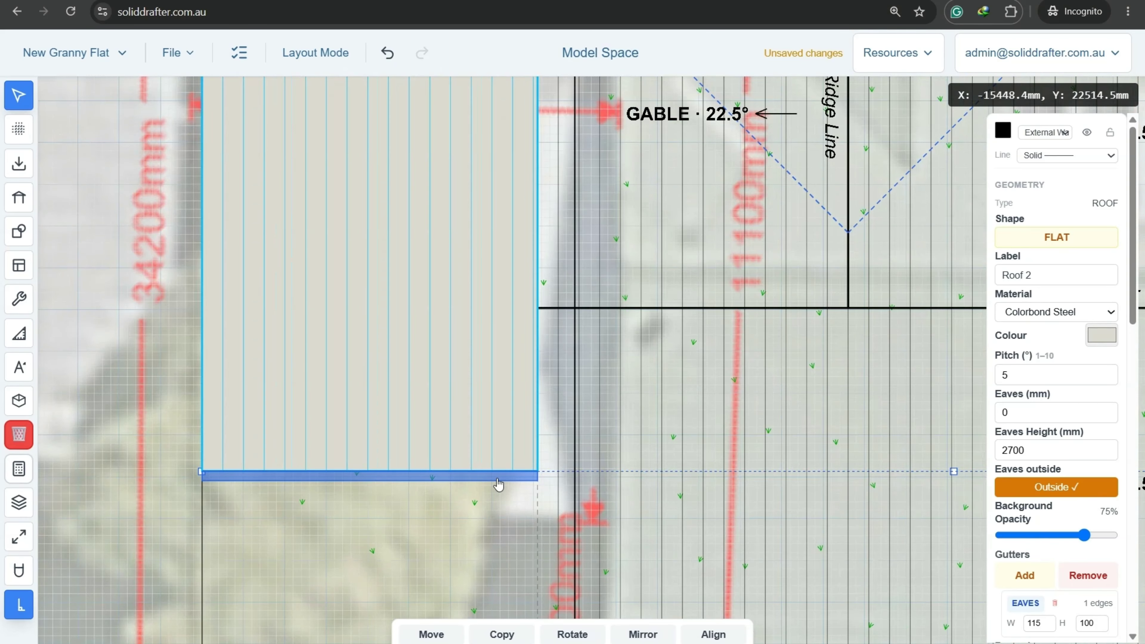
click(499, 485)
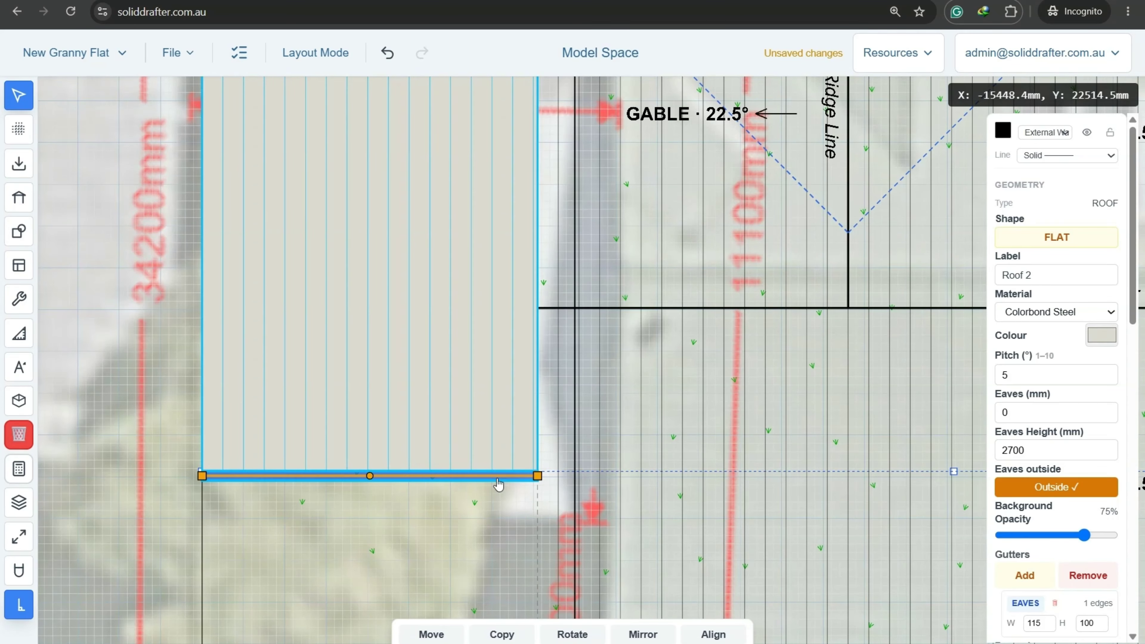
scroll(498, 485, down, 2)
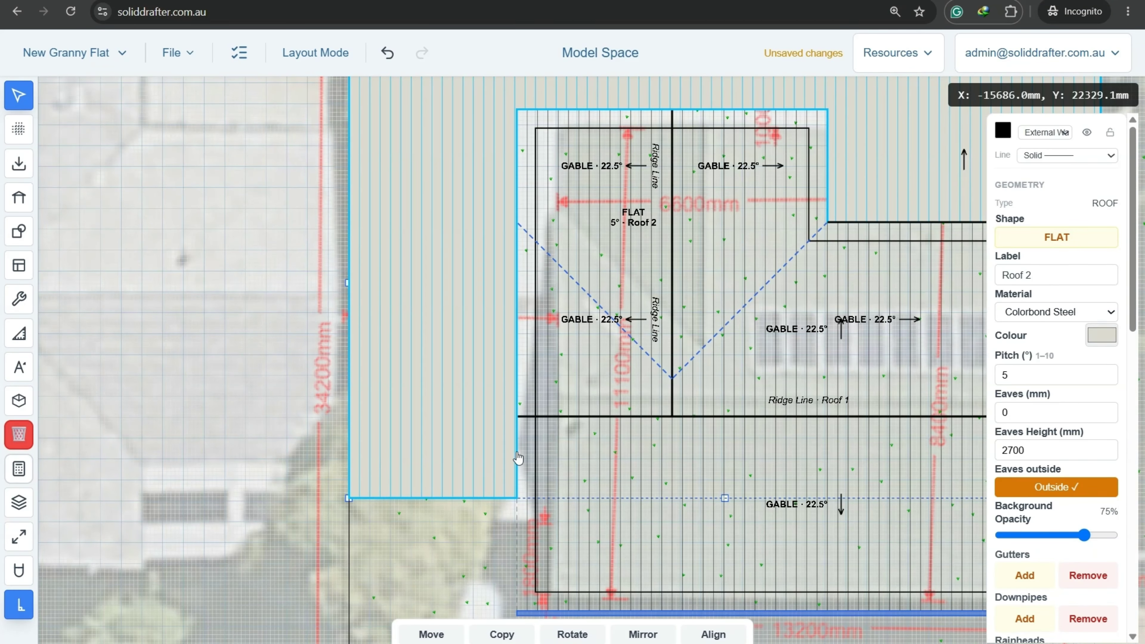
scroll(519, 459, down, 4)
scroll(504, 361, up, 3)
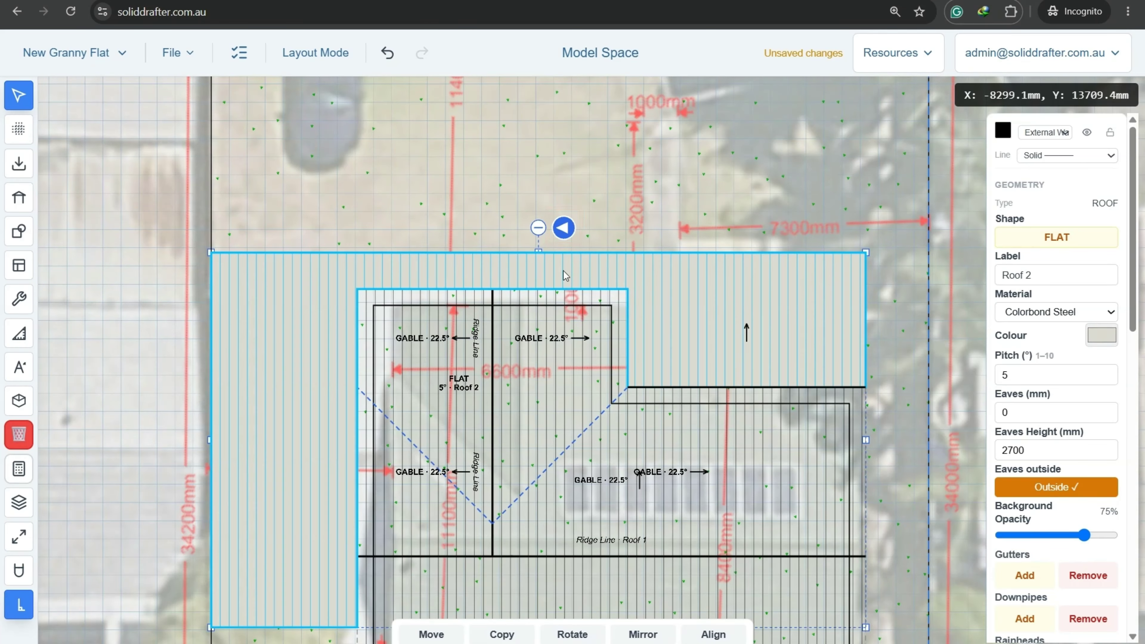
click(566, 227)
click(566, 228)
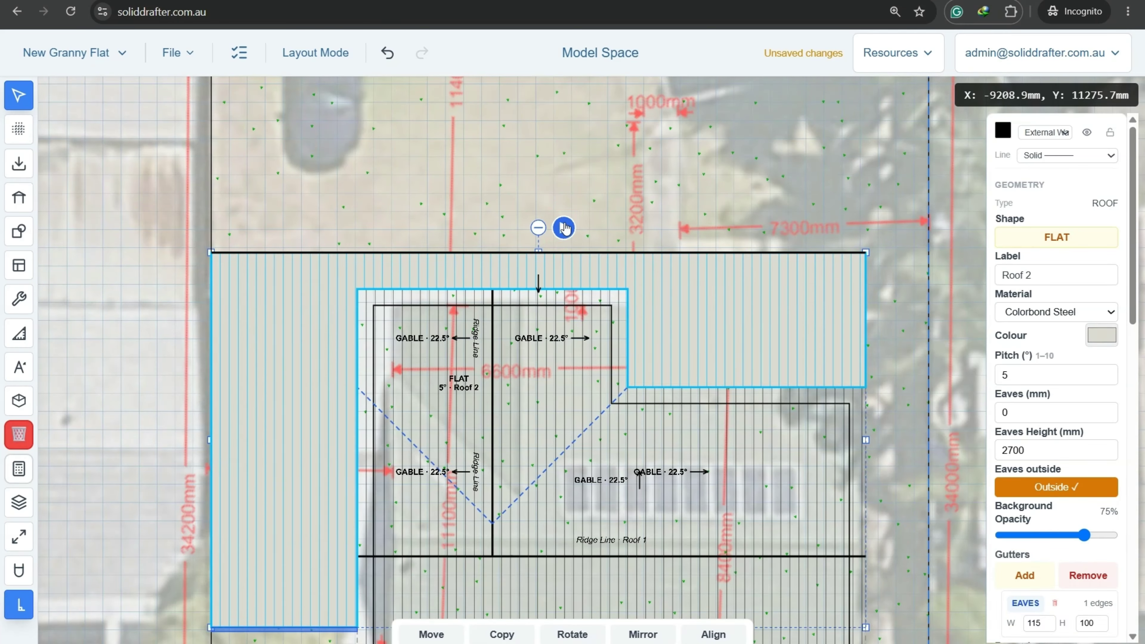
click(566, 228)
click(565, 228)
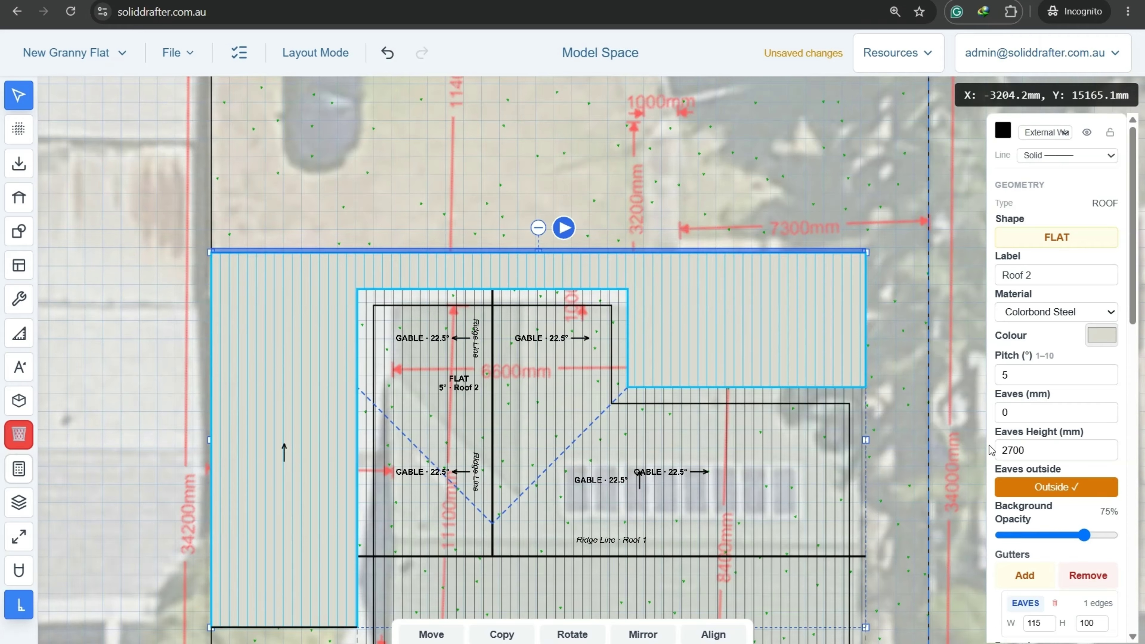
click(710, 188)
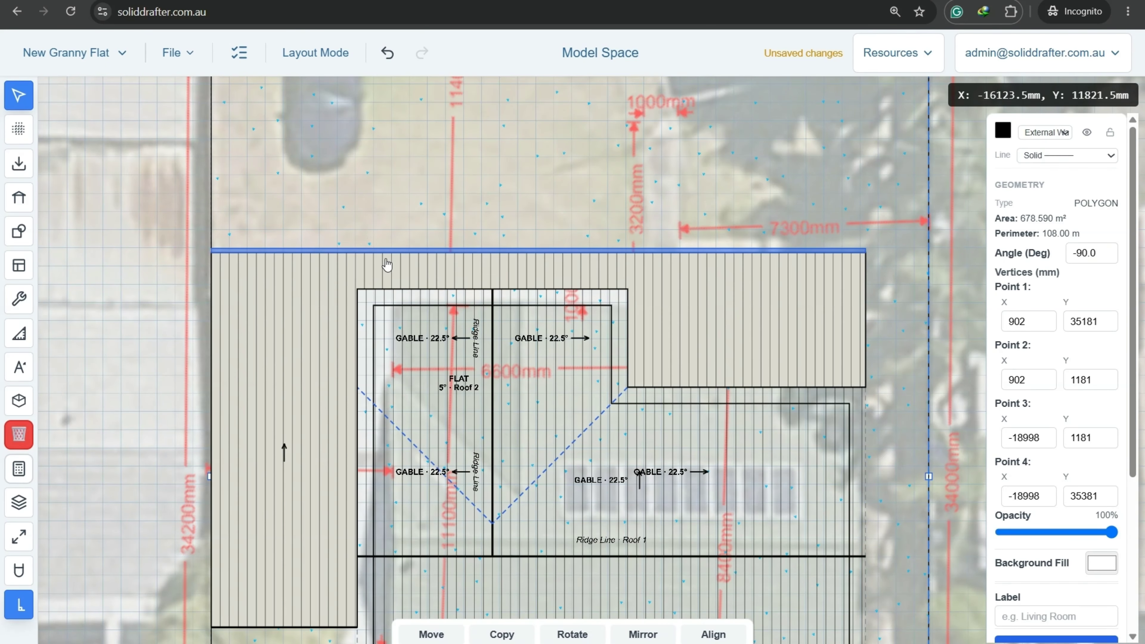
scroll(620, 341, down, 2)
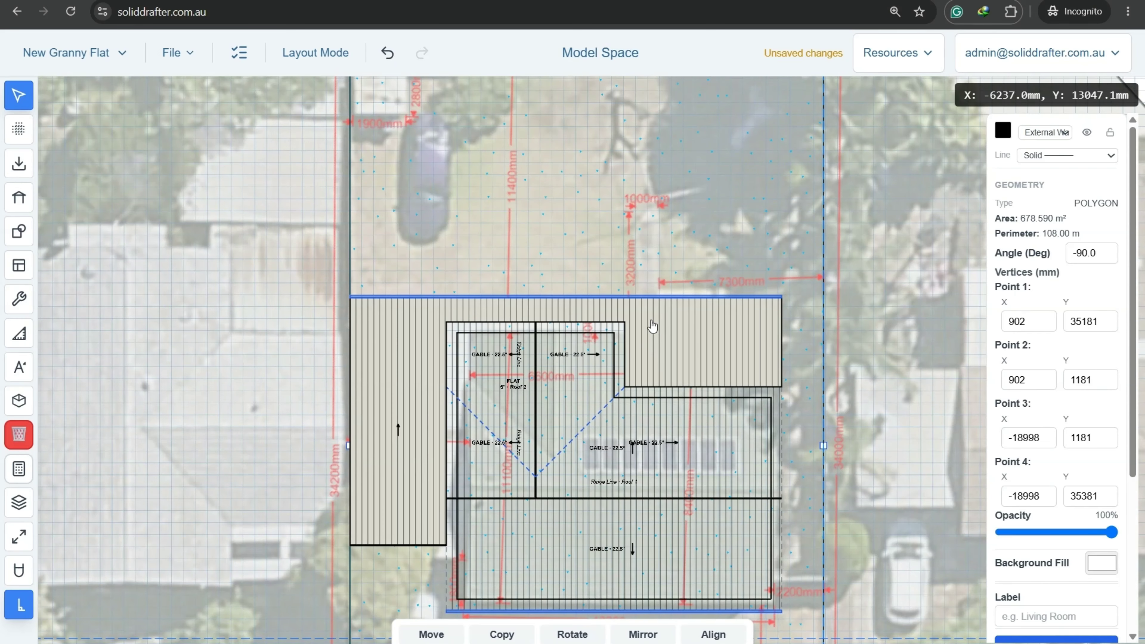
scroll(712, 339, up, 2)
Reselect Roof 2 and send it to the back of the drawing order.
click(666, 318)
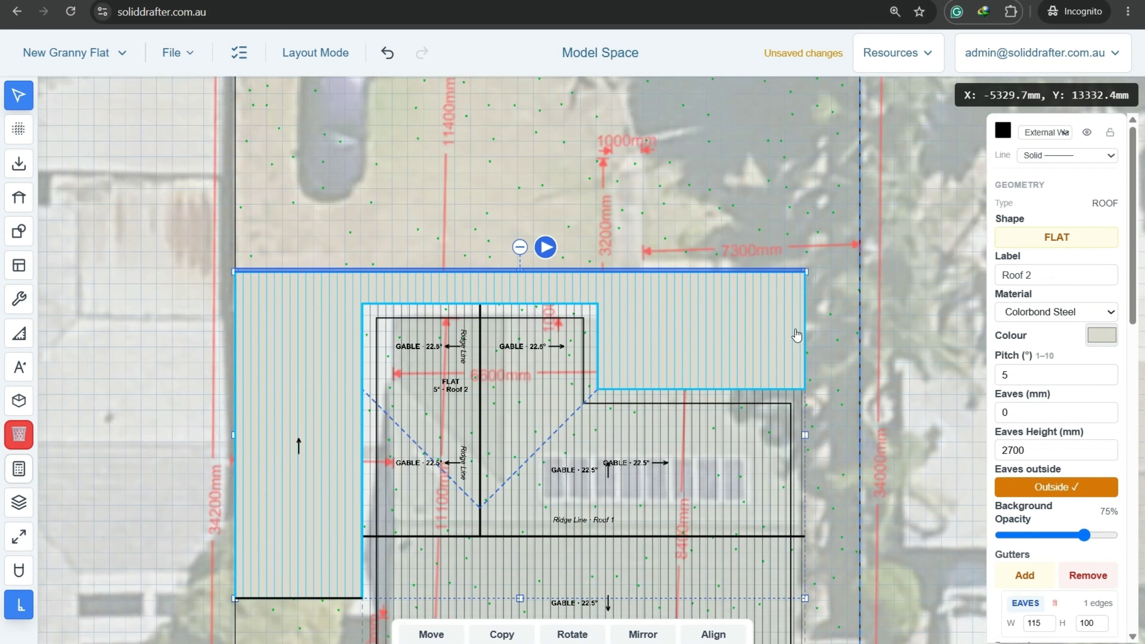
scroll(1062, 524, down, 10)
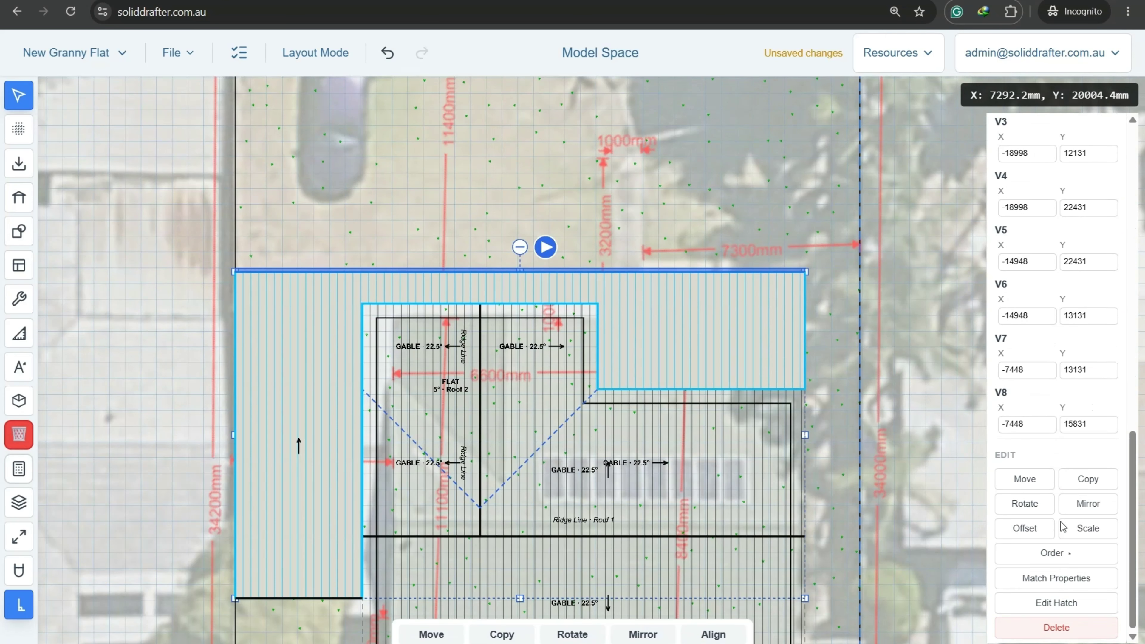
click(1091, 553)
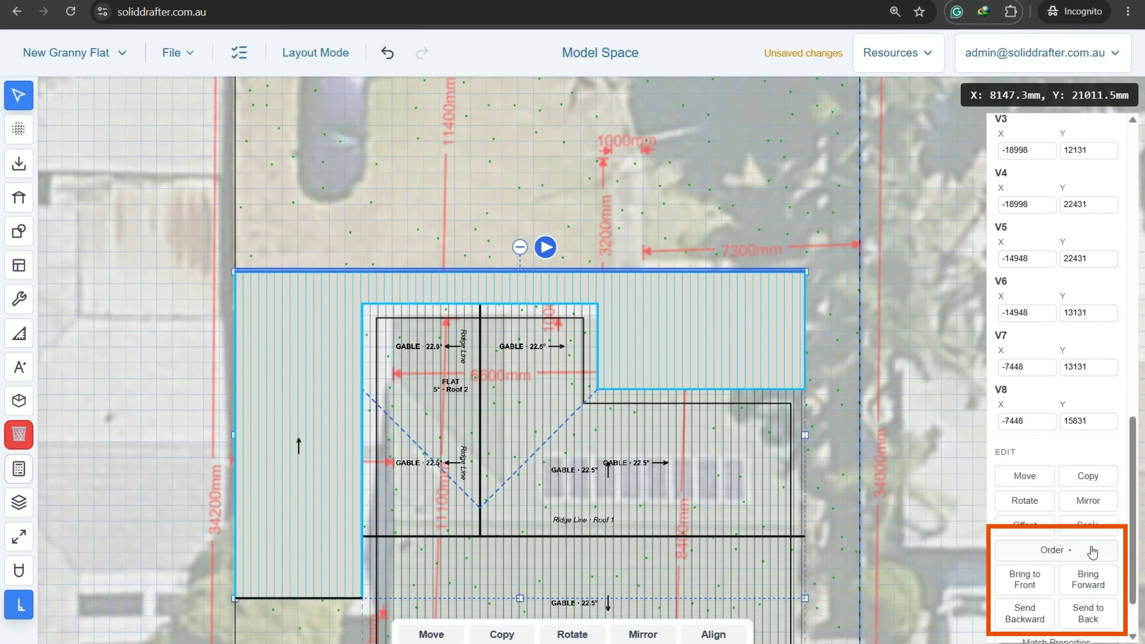
click(1095, 620)
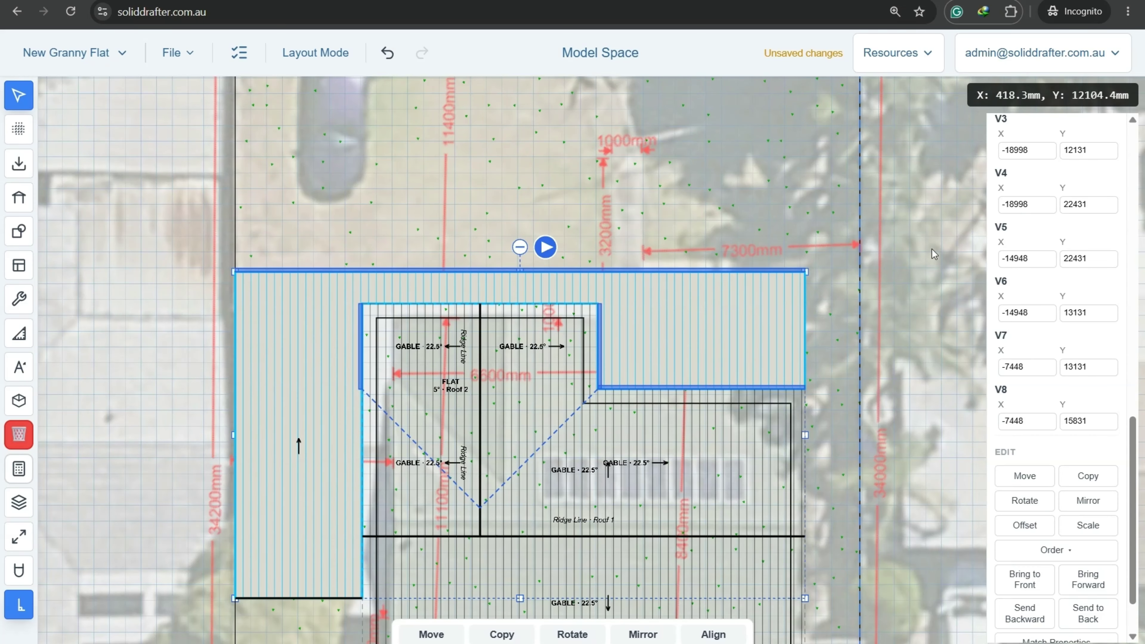
click(356, 114)
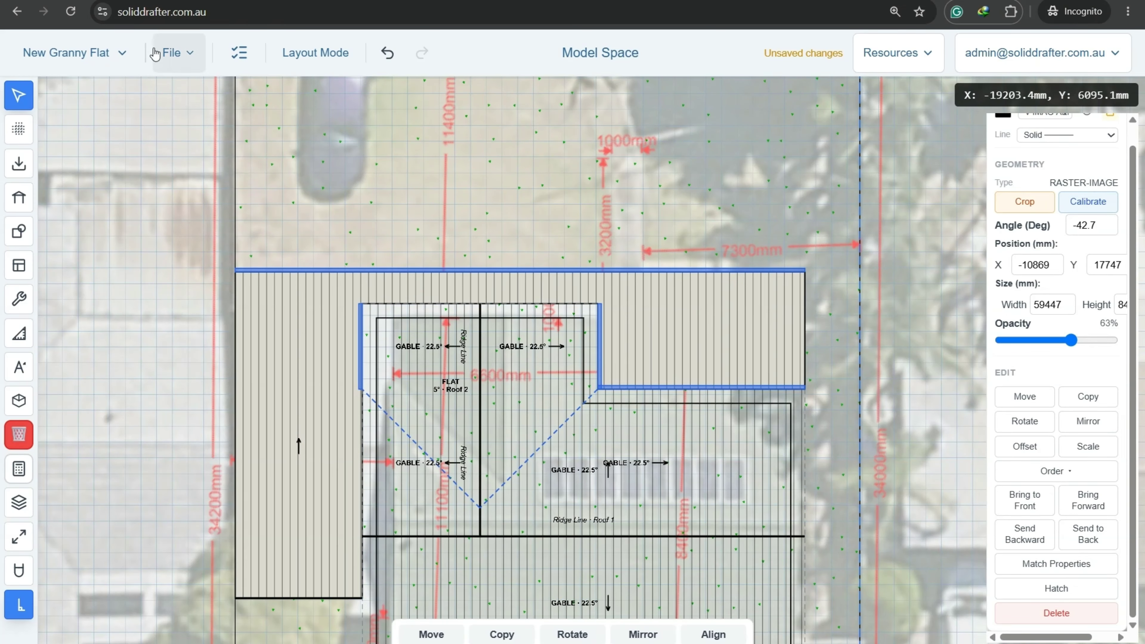
Save the plan from the File menu.
click(163, 51)
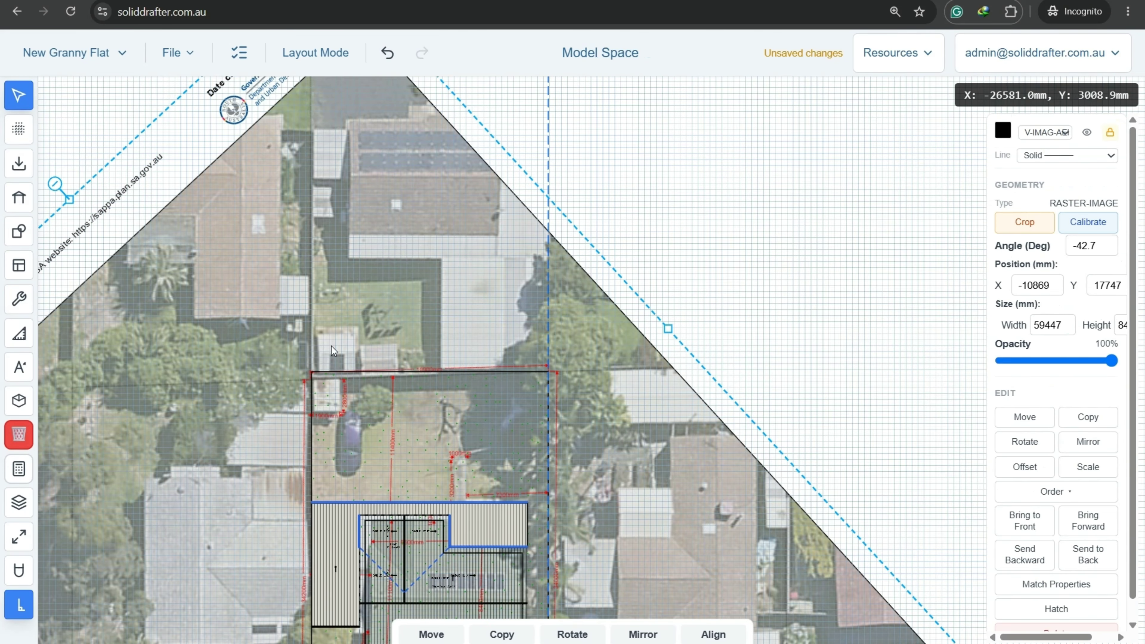
scroll(245, 428, up, 5)
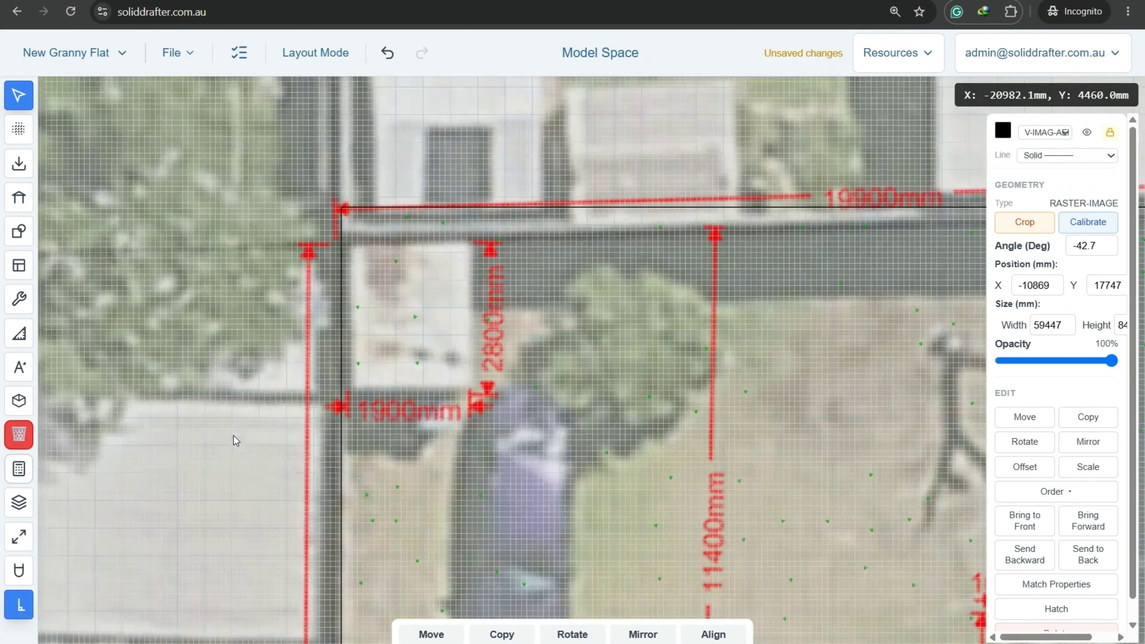
scroll(304, 413, down, 2)
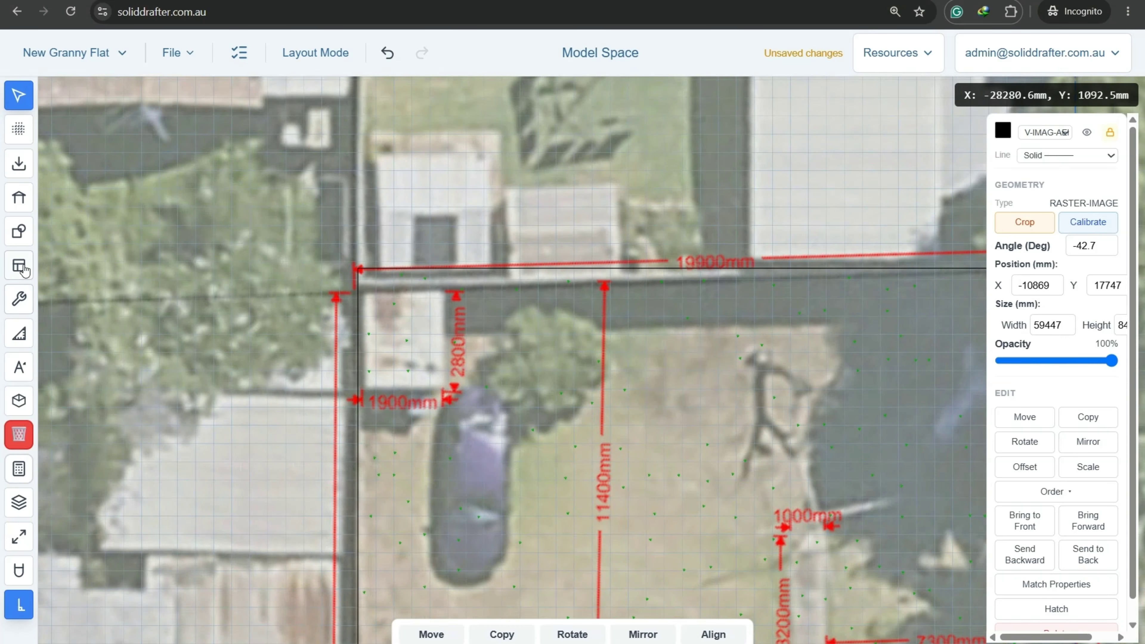
Start a rectangle with its first corner at the lot's top-left corner.
mouse_move(23, 249)
click(56, 163)
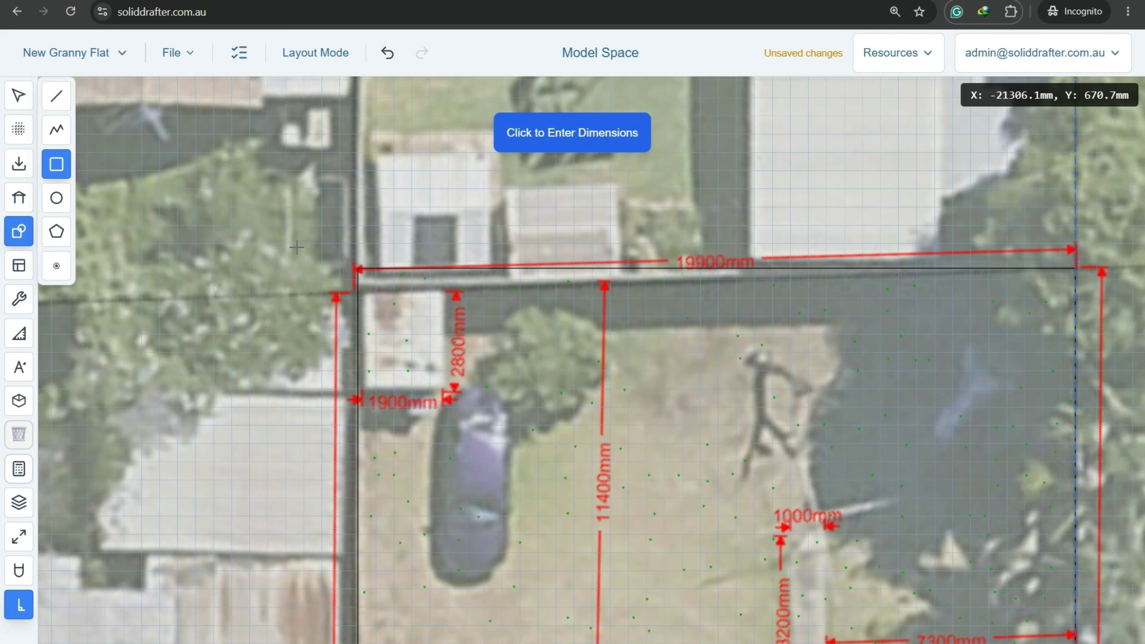
scroll(309, 251, up, 3)
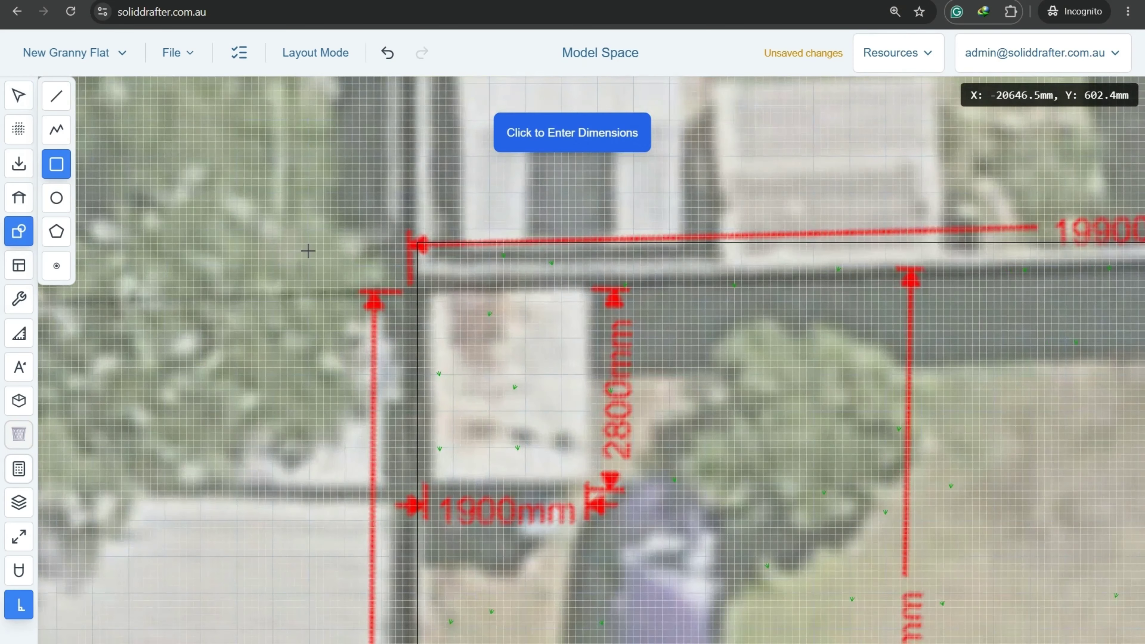
click(417, 244)
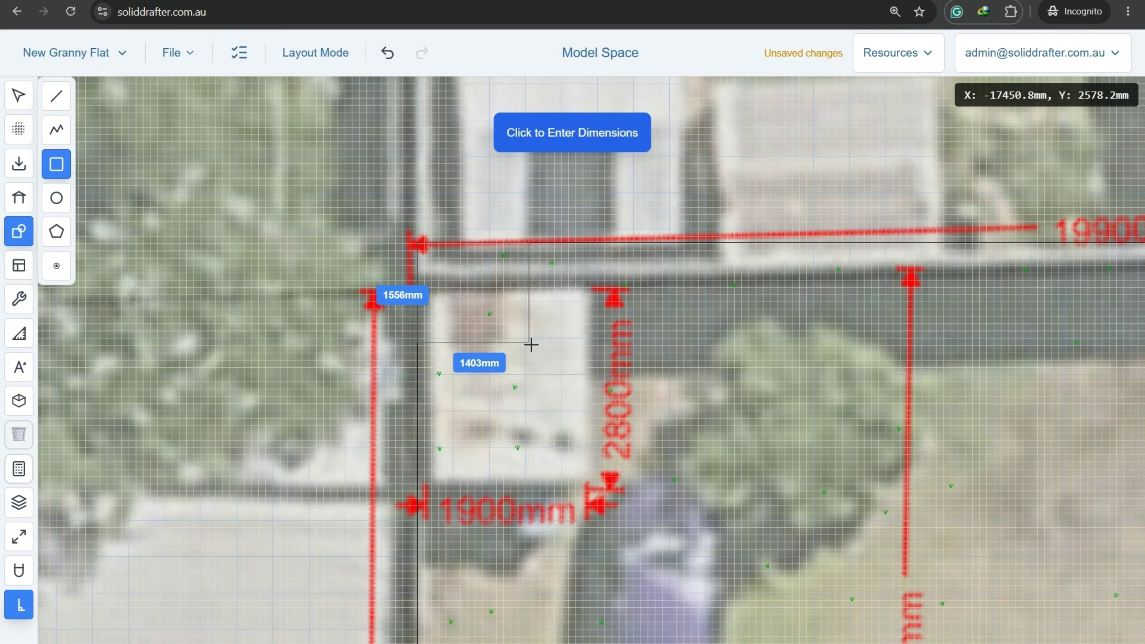
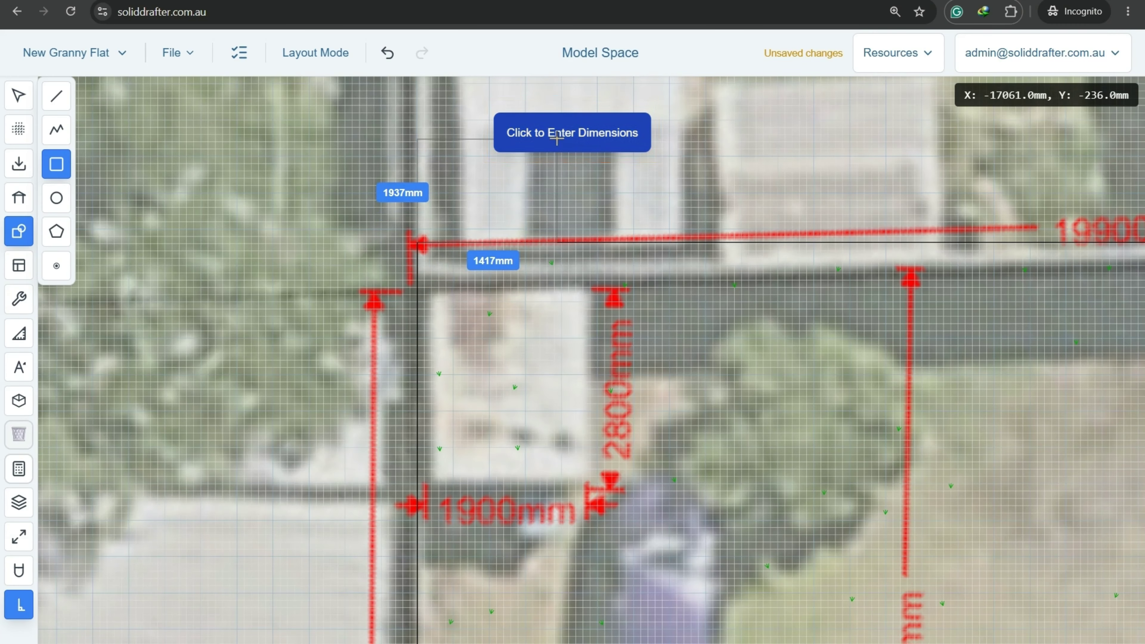
Draw a 1900 by 2800 mm rectangle for the shed outline.
click(554, 134)
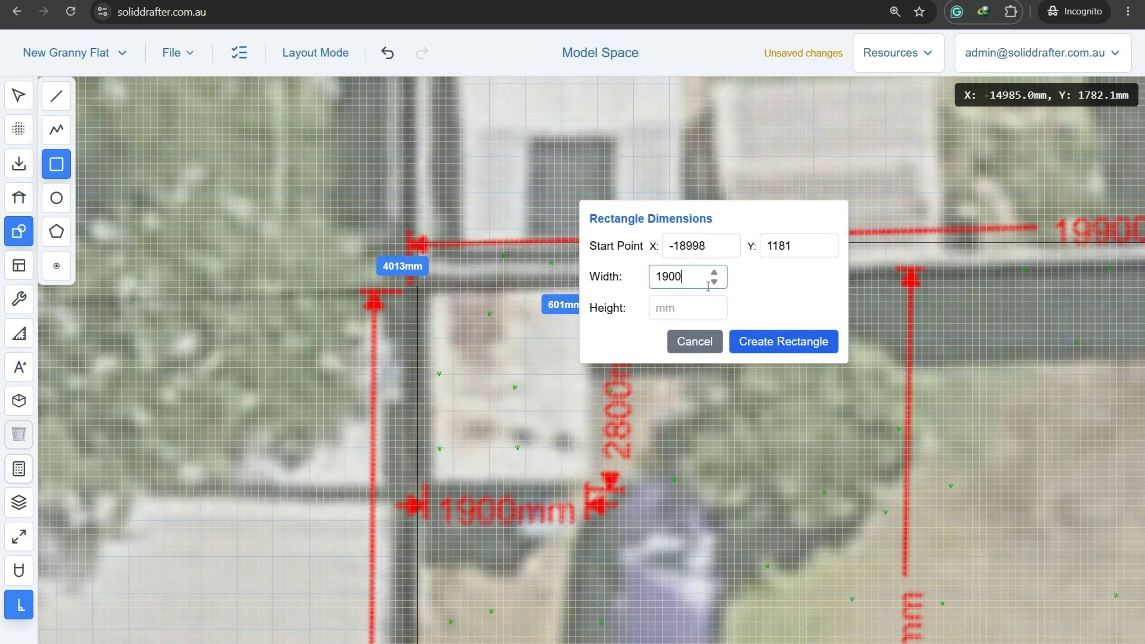
click(703, 310)
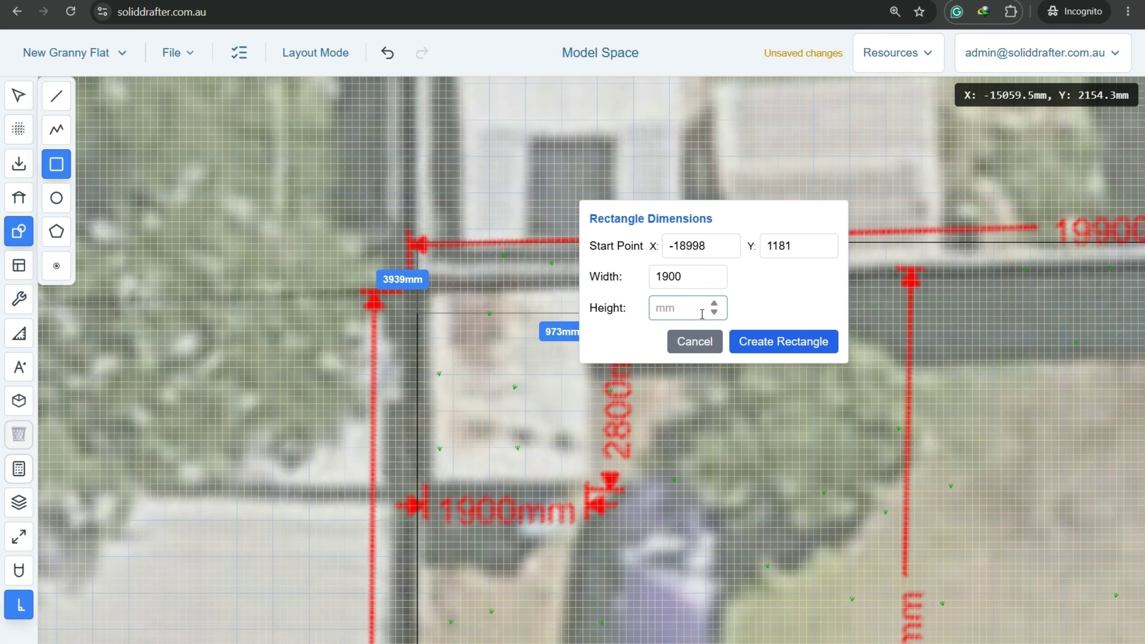
key(Return)
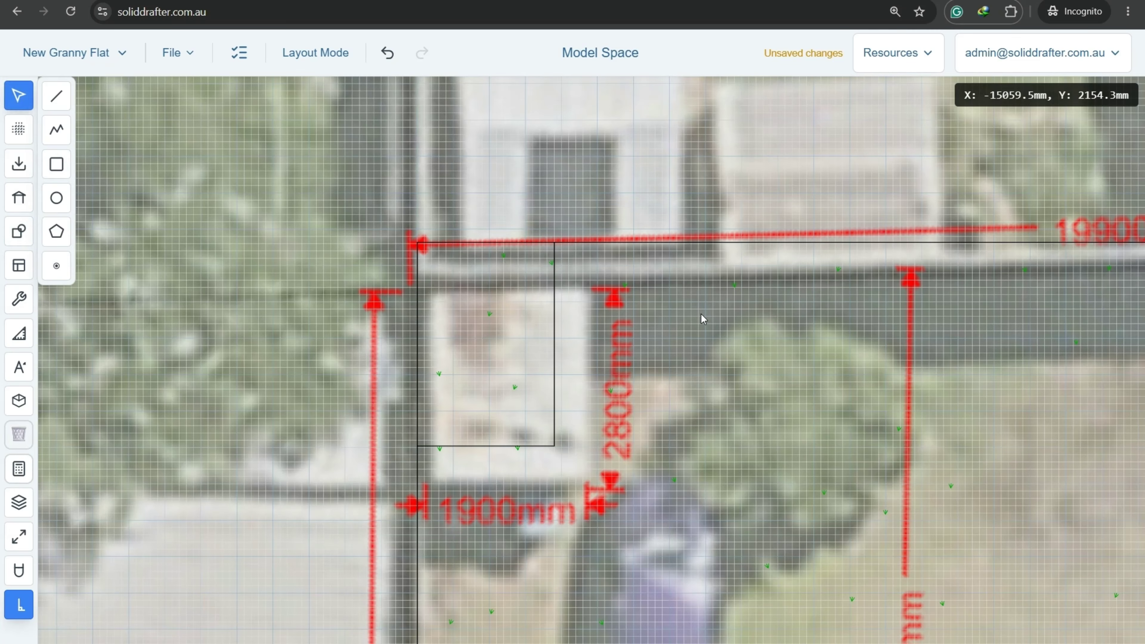
Label the new rectangle EXISTING SHED.
click(557, 381)
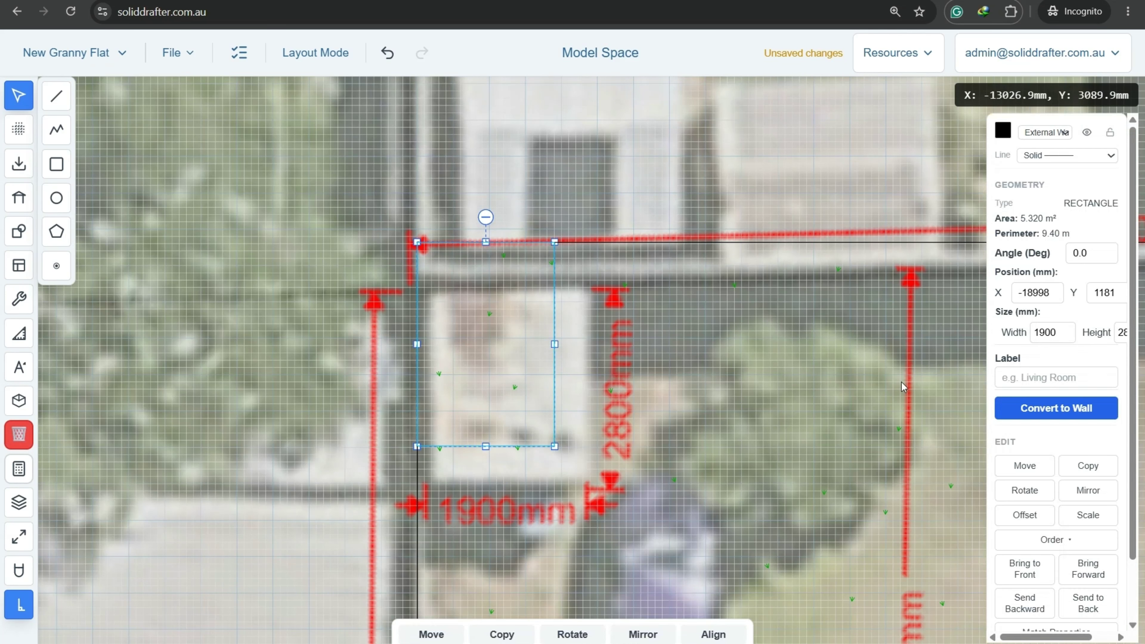
click(1053, 381)
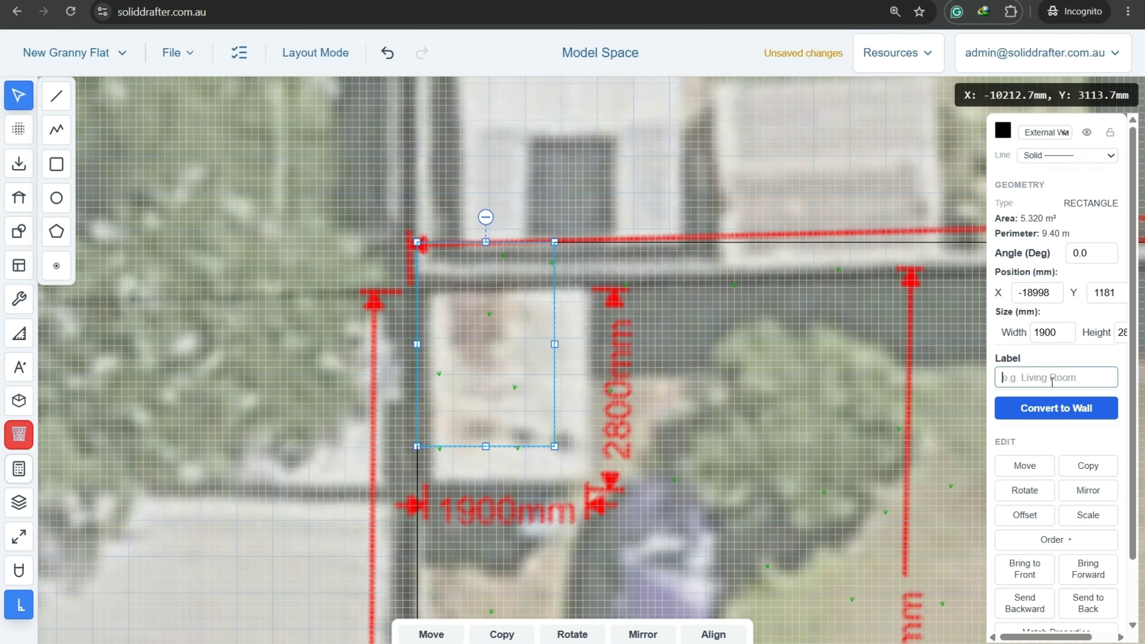
text(e)
key(BackSpace)
key(Caps_Lock)
text(EXISTING SHED)
key(Return)
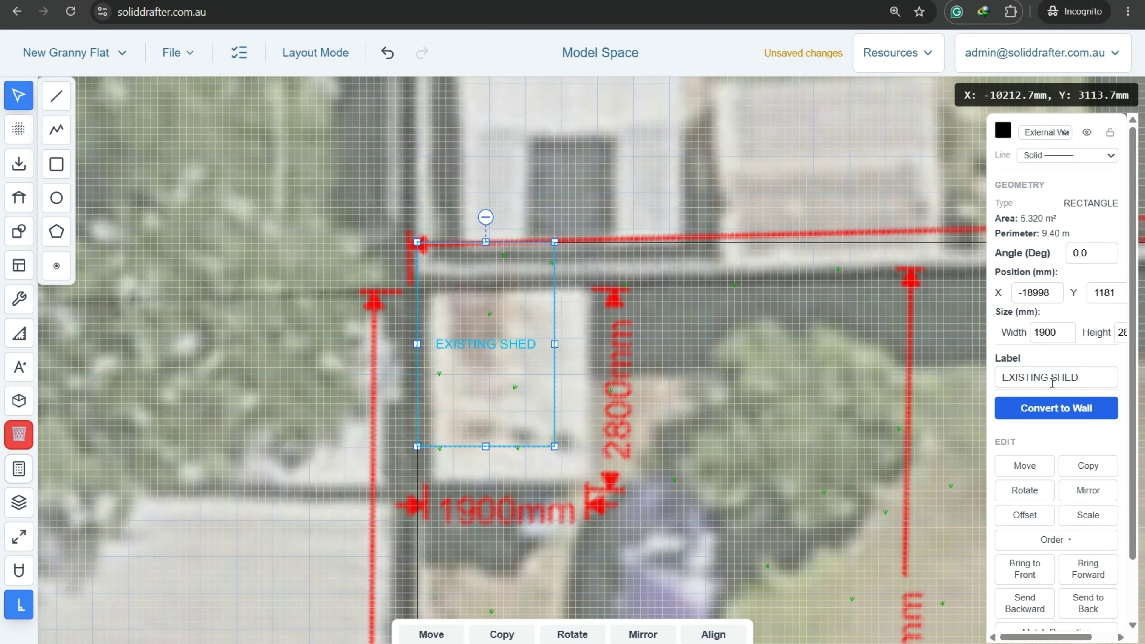
scroll(1089, 430, down, 2)
Fill the shed rectangle with a 45° diagonal Lines hatch.
click(1046, 589)
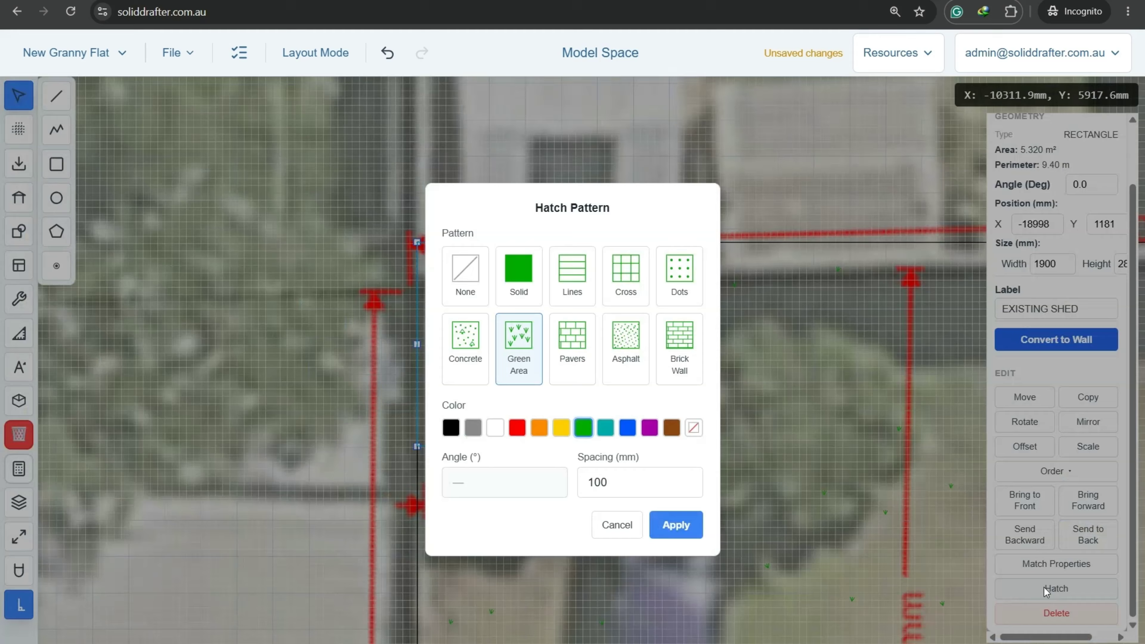
click(561, 296)
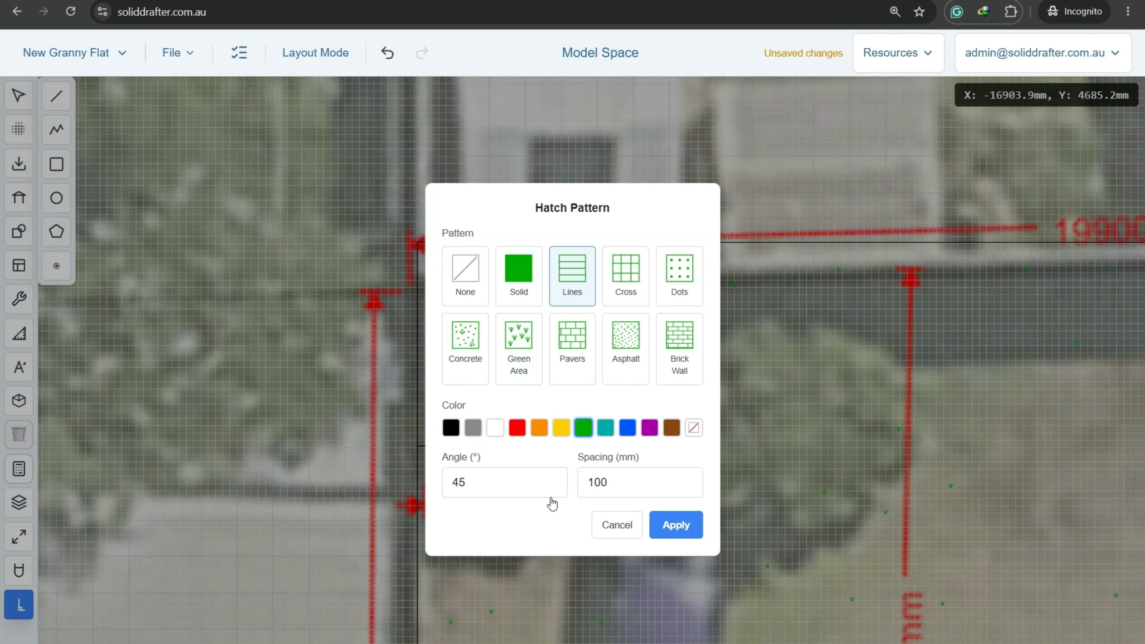
click(676, 525)
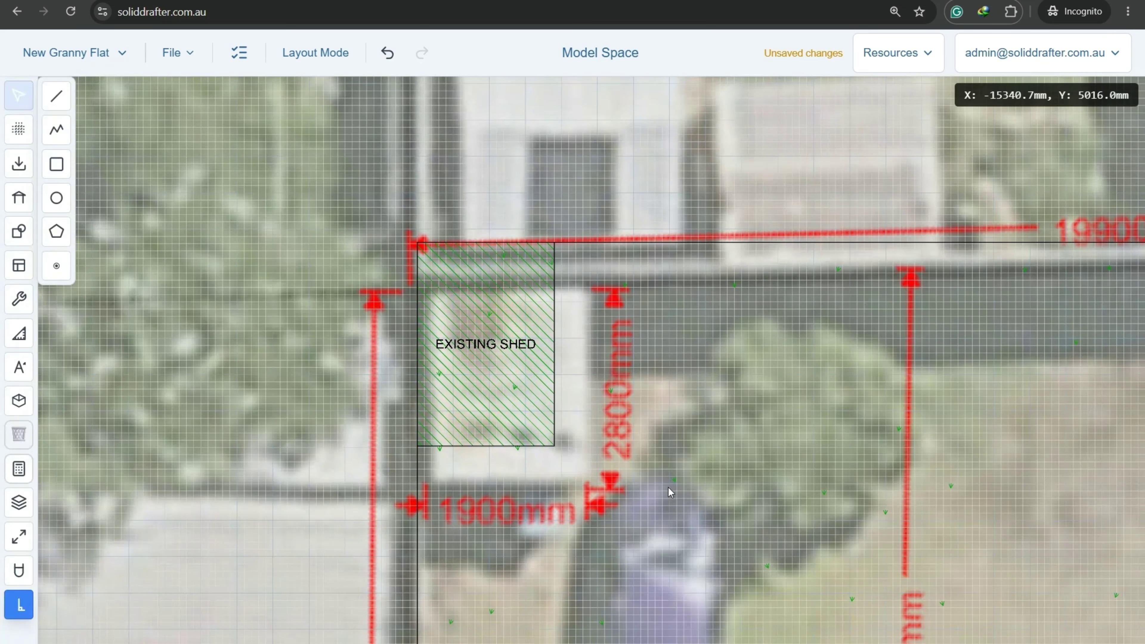
Change the shed's hatch line colour to black.
click(512, 375)
scroll(1064, 589, down, 3)
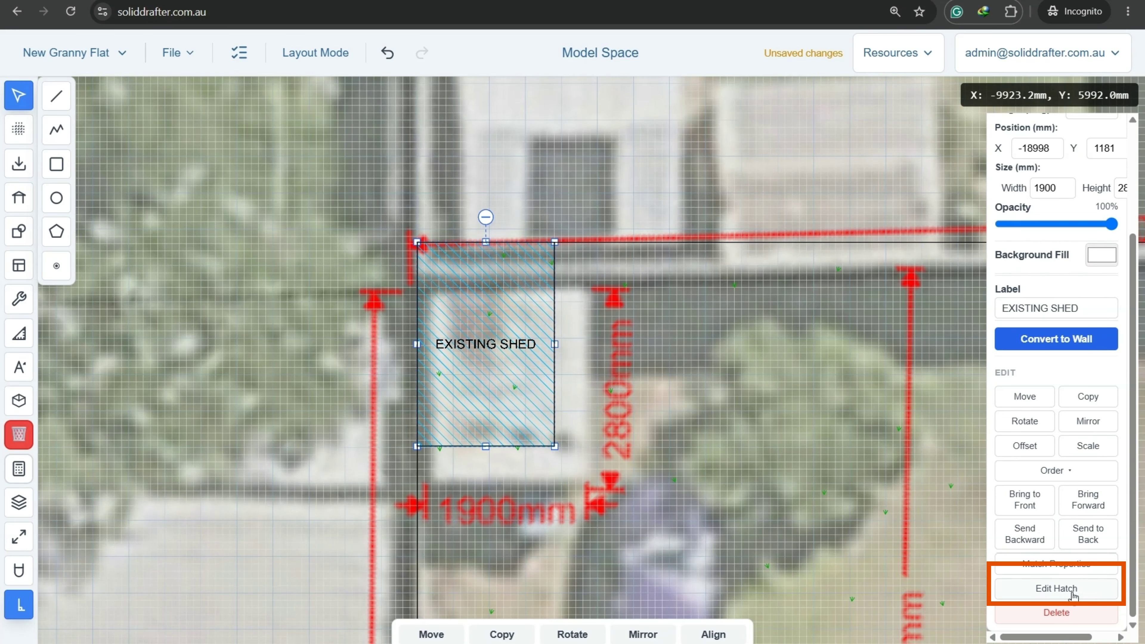
click(1056, 589)
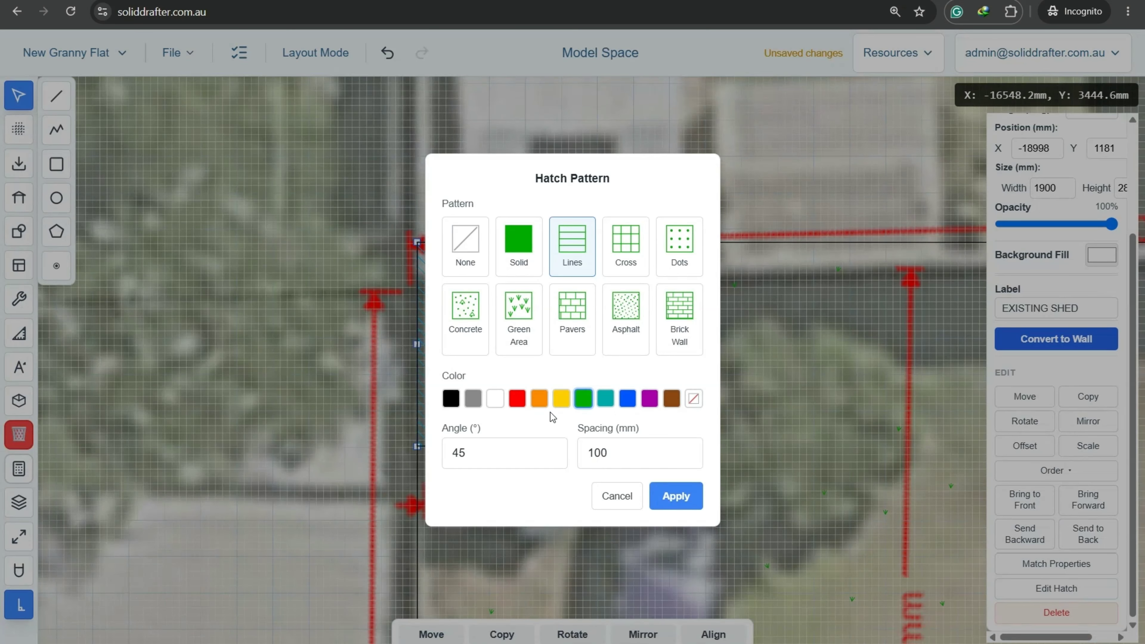
click(451, 398)
click(676, 495)
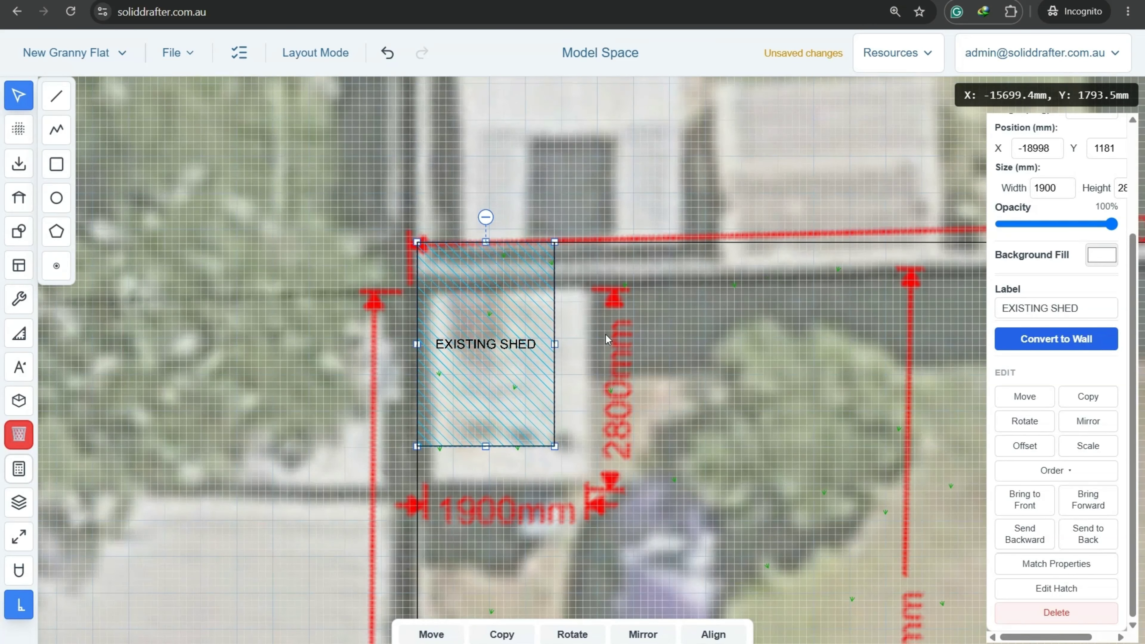
click(508, 369)
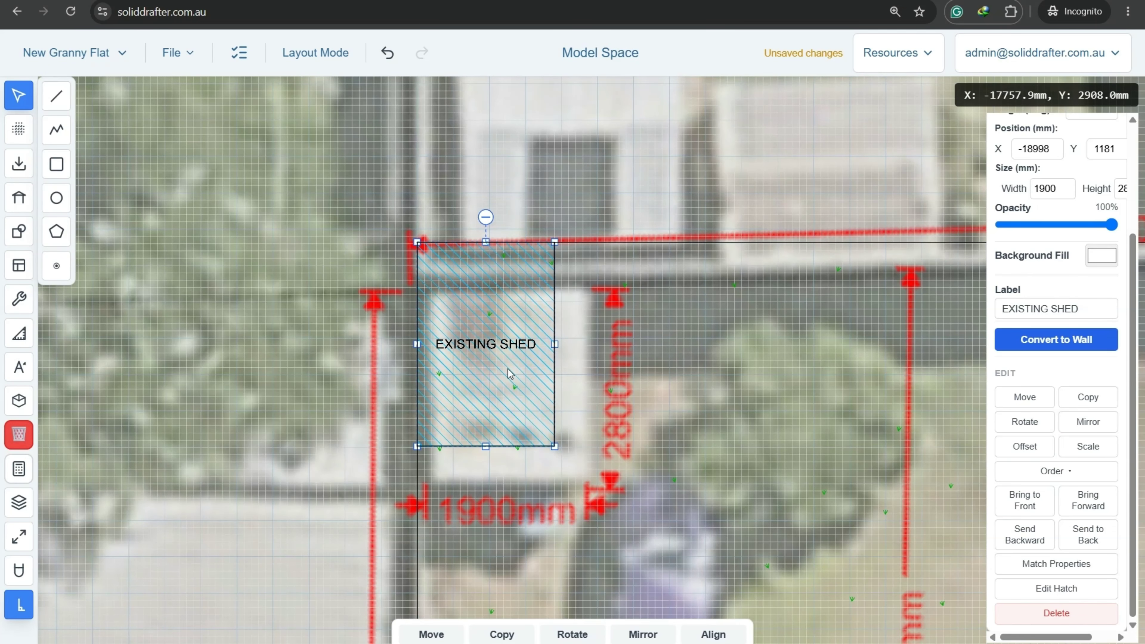
click(432, 634)
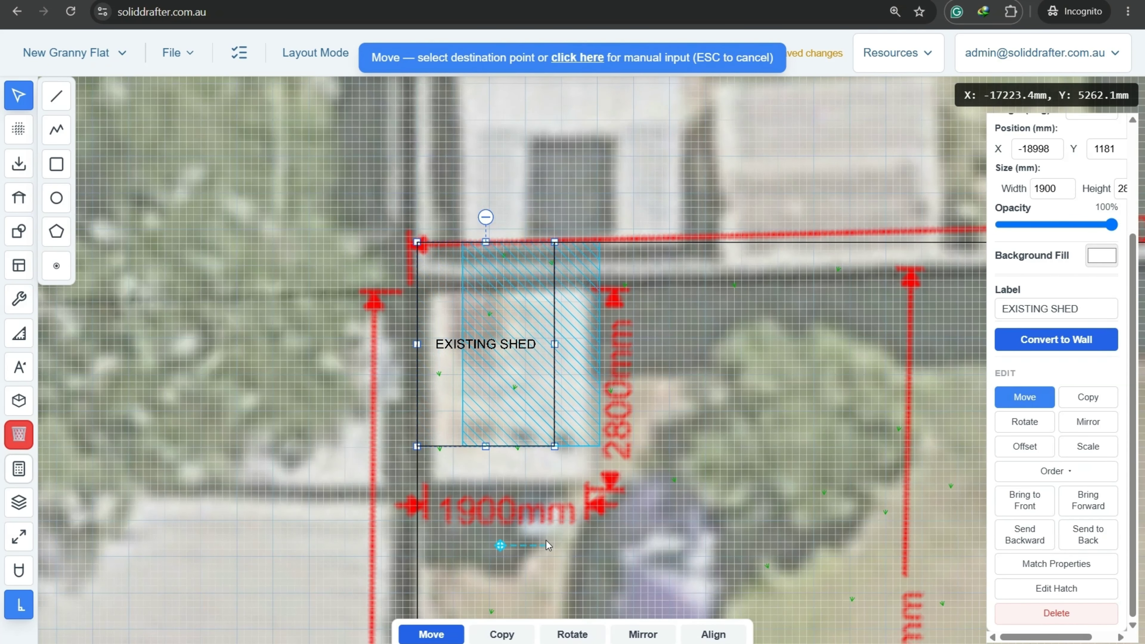
Move the EXISTING SHED rectangle 600 mm right, then 600 mm down.
text(600)
key(Return)
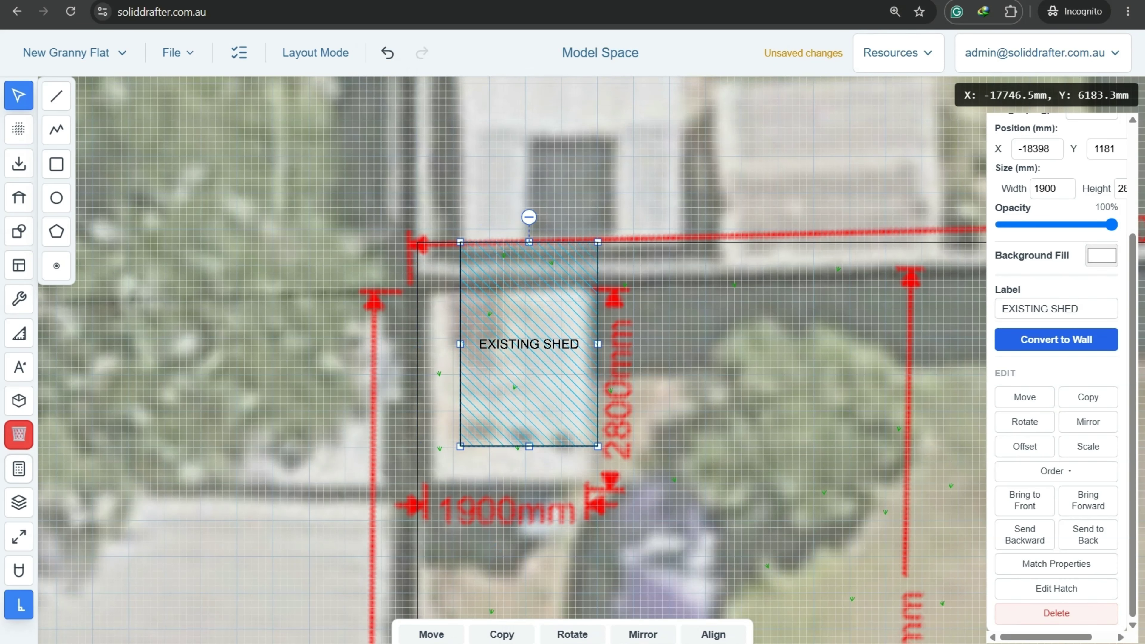
click(769, 338)
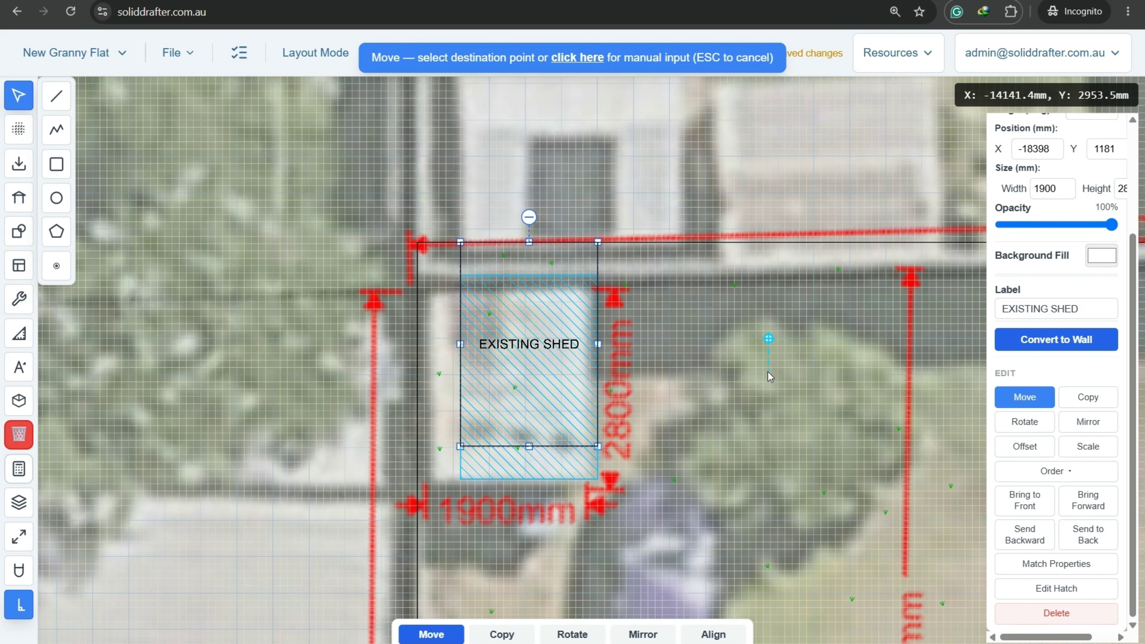
key(Tab)
text(60)
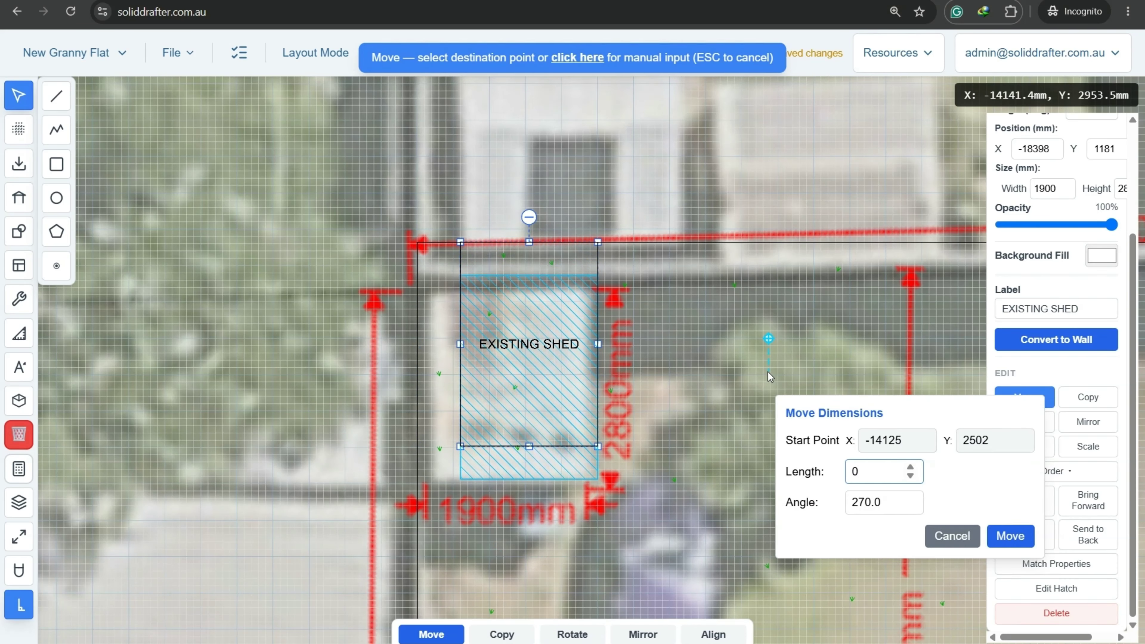
text(0)
key(Return)
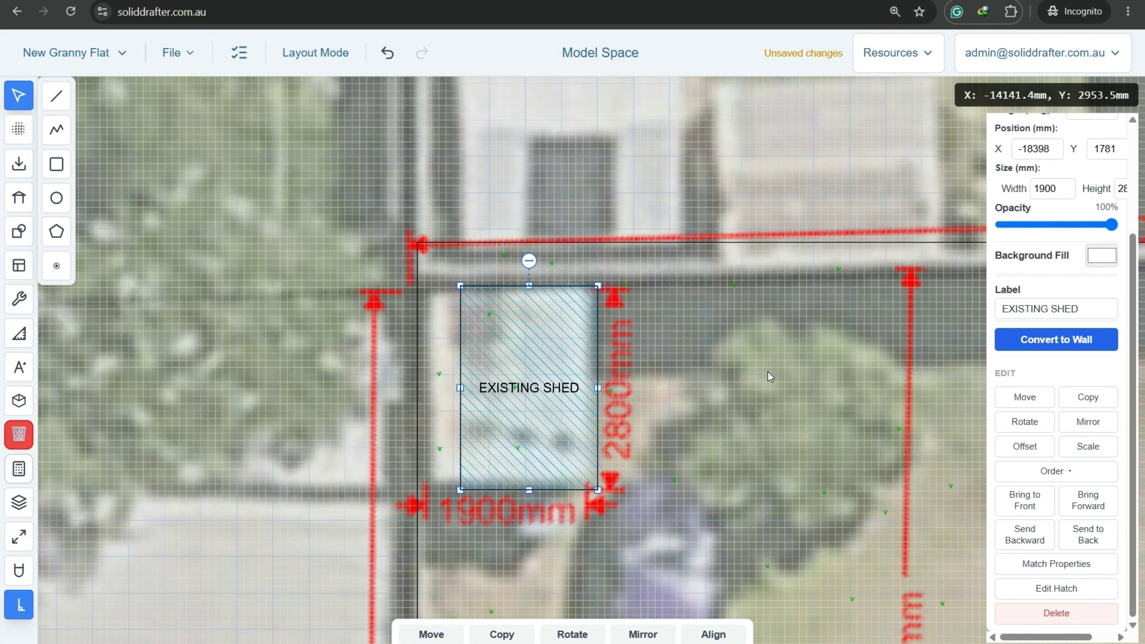
scroll(768, 372, down, 3)
click(770, 433)
scroll(770, 434, down, 4)
middle_drag(827, 556, 452, 327)
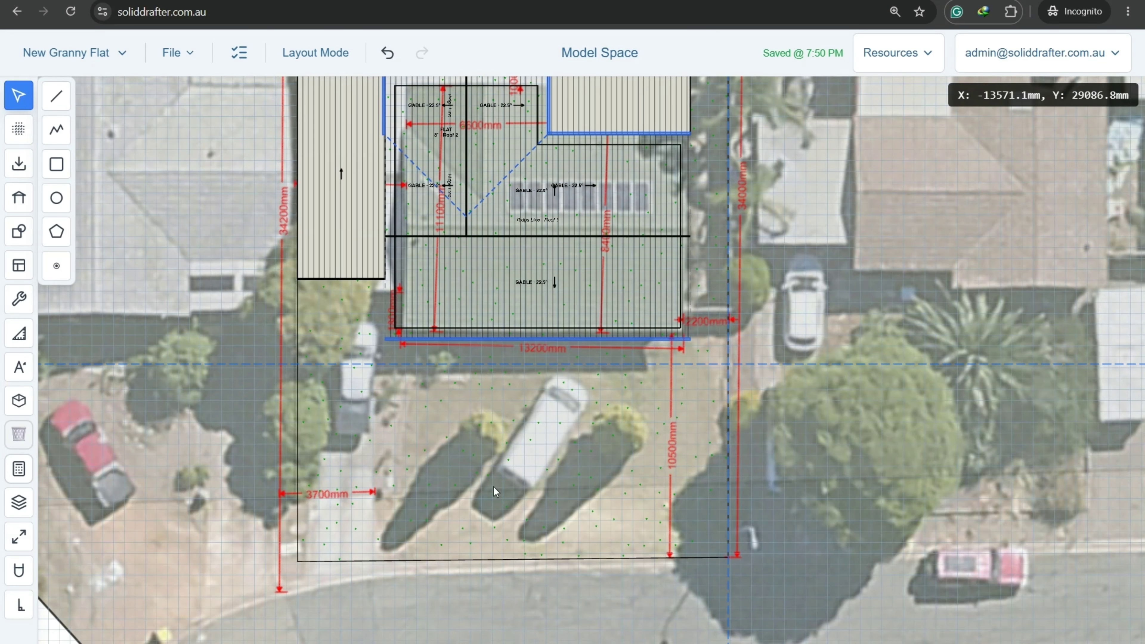
Start a polygon at the front boundary corner beside the 3700 mm dimension.
middle_drag(494, 488, 517, 498)
middle_drag(432, 518, 408, 468)
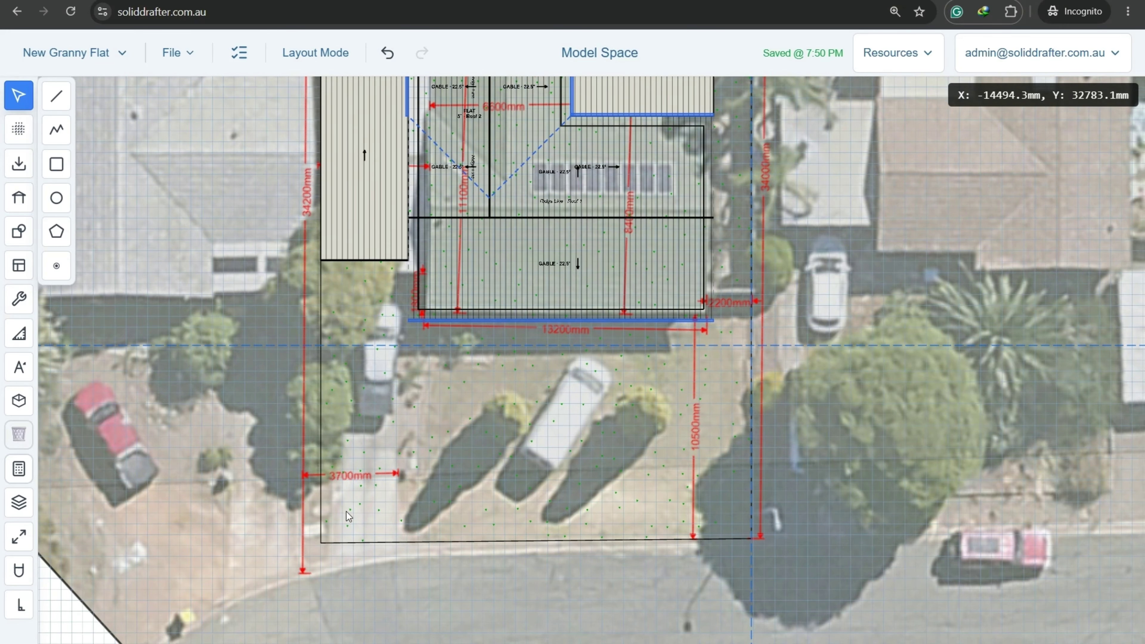
scroll(331, 537, up, 5)
scroll(345, 425, up, 1)
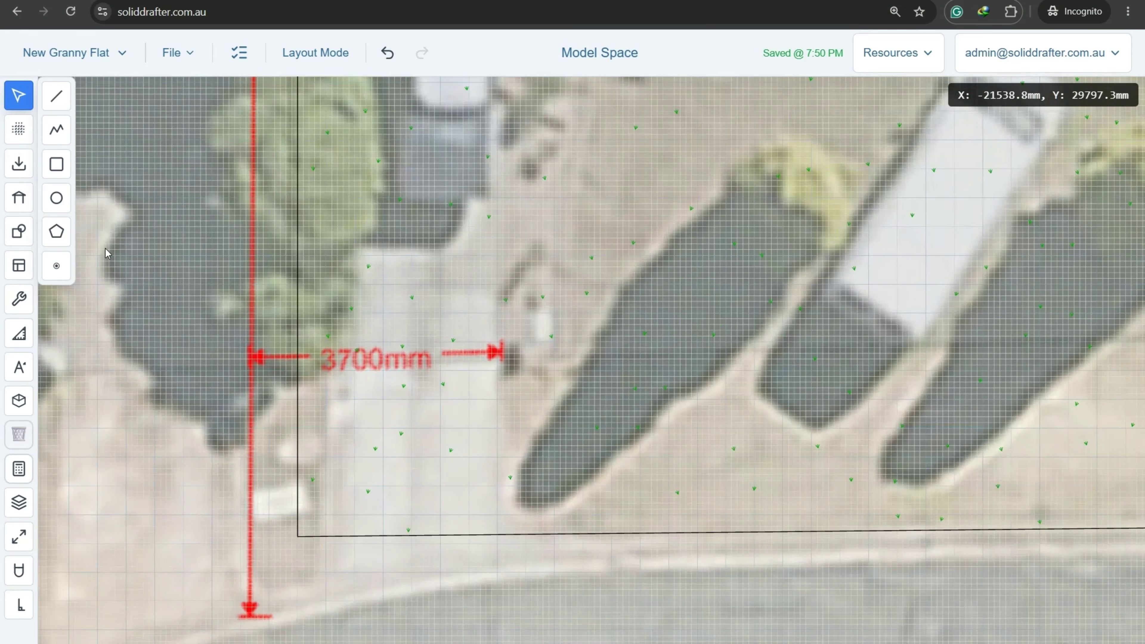
click(56, 231)
scroll(352, 434, up, 3)
scroll(352, 434, up, 1)
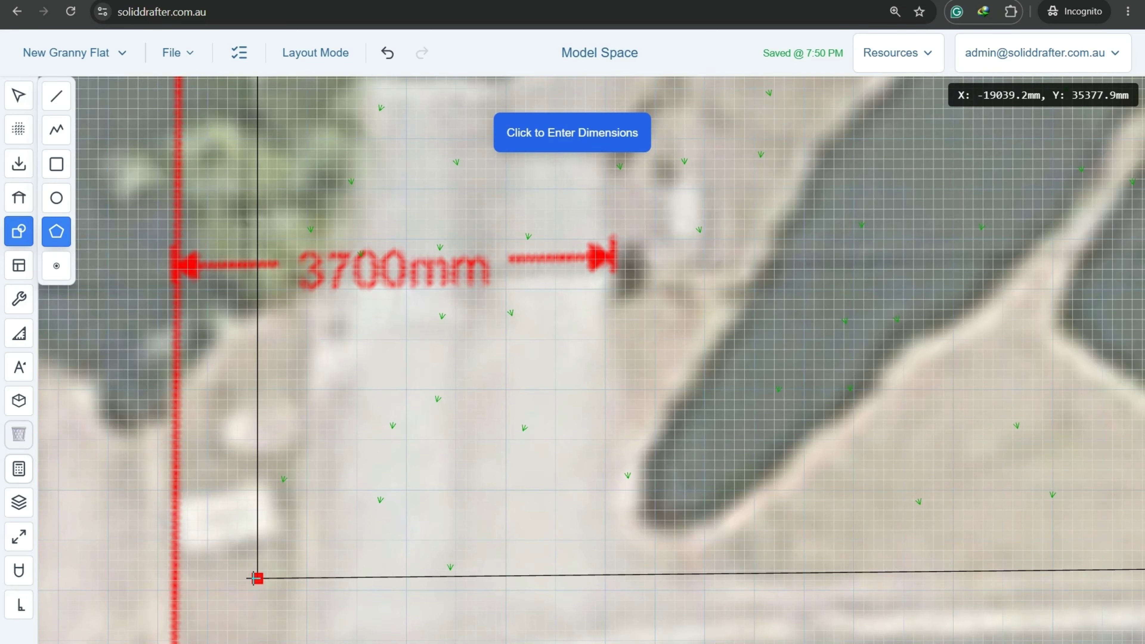
scroll(257, 579, down, 3)
click(256, 596)
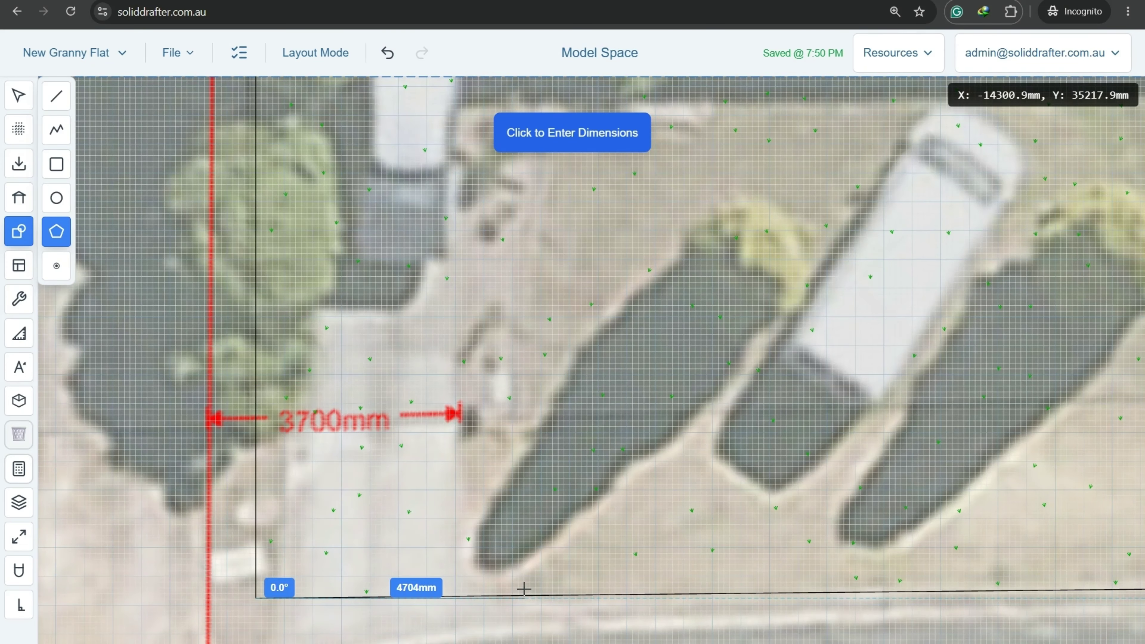
scroll(524, 589, up, 3)
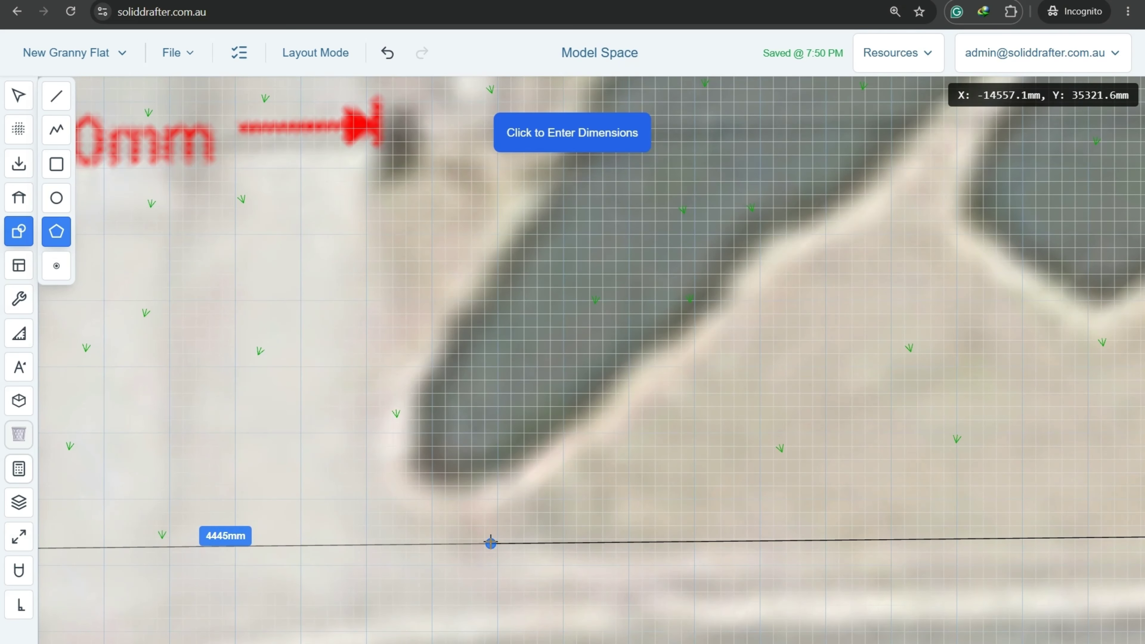
Add a 3700 mm first edge along the front line and turn on Ortho.
key(Tab)
text(3)
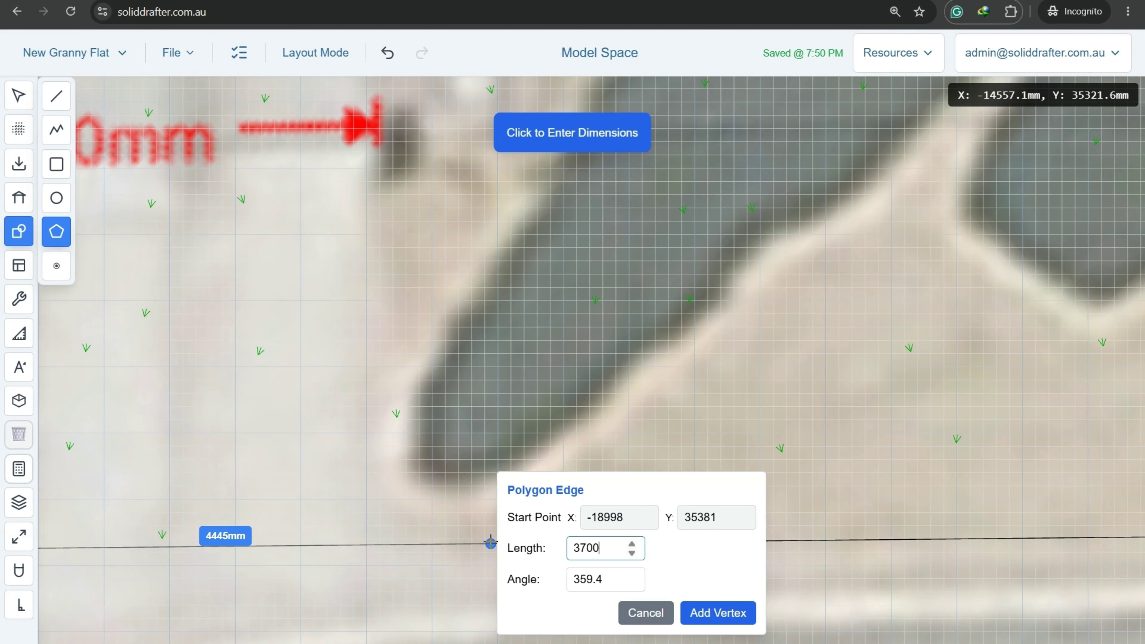
key(Return)
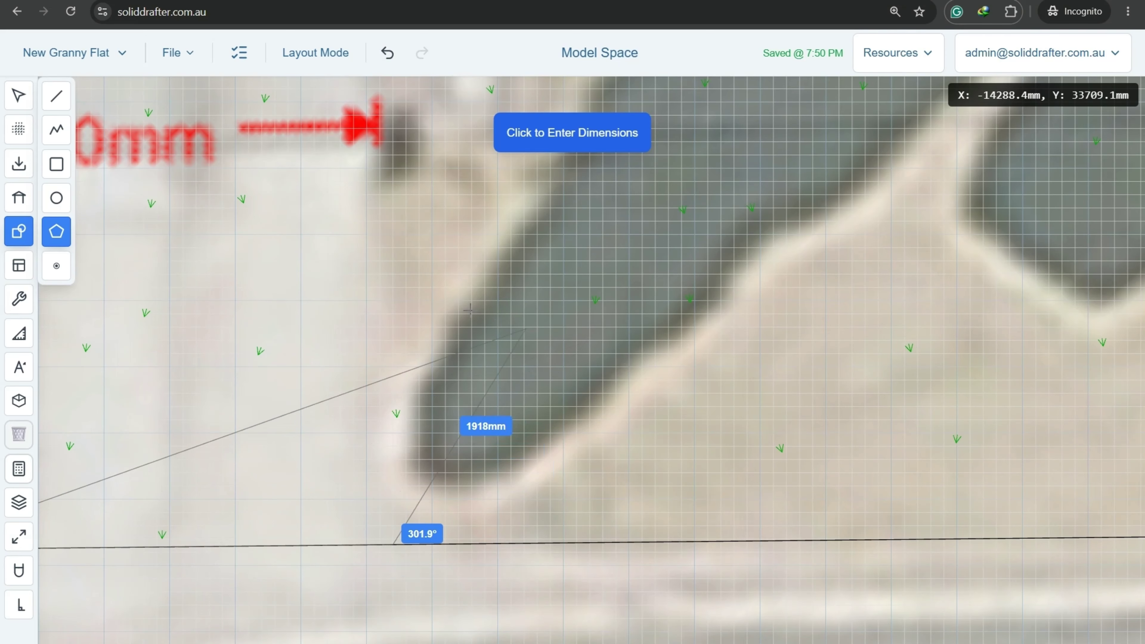
click(18, 605)
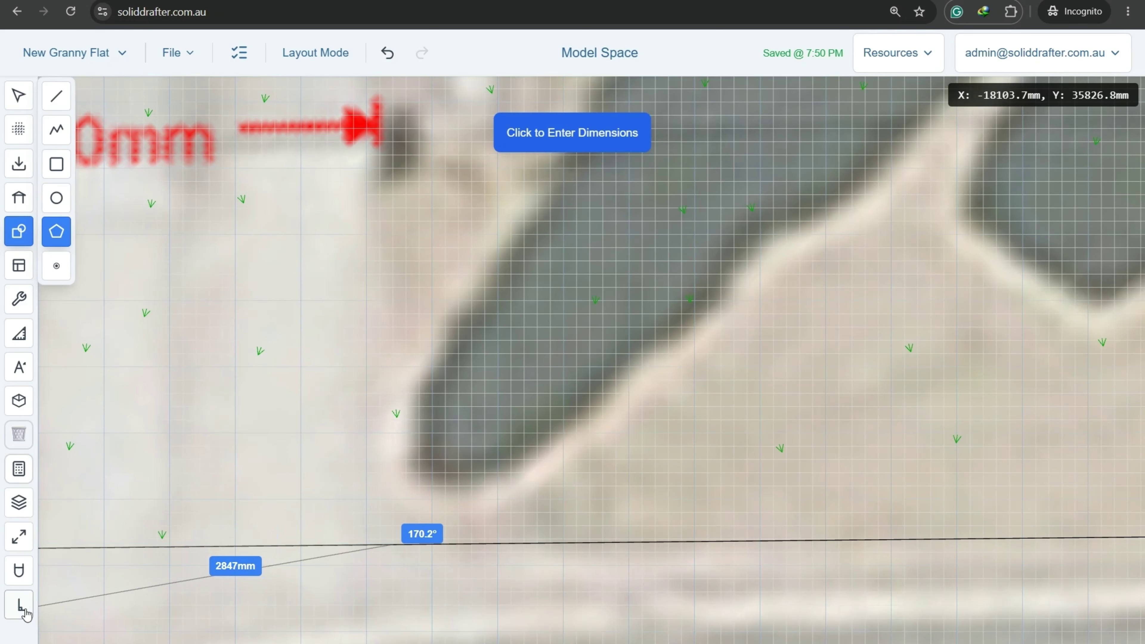
scroll(344, 374, down, 2)
scroll(344, 374, down, 5)
middle_drag(375, 209, 371, 309)
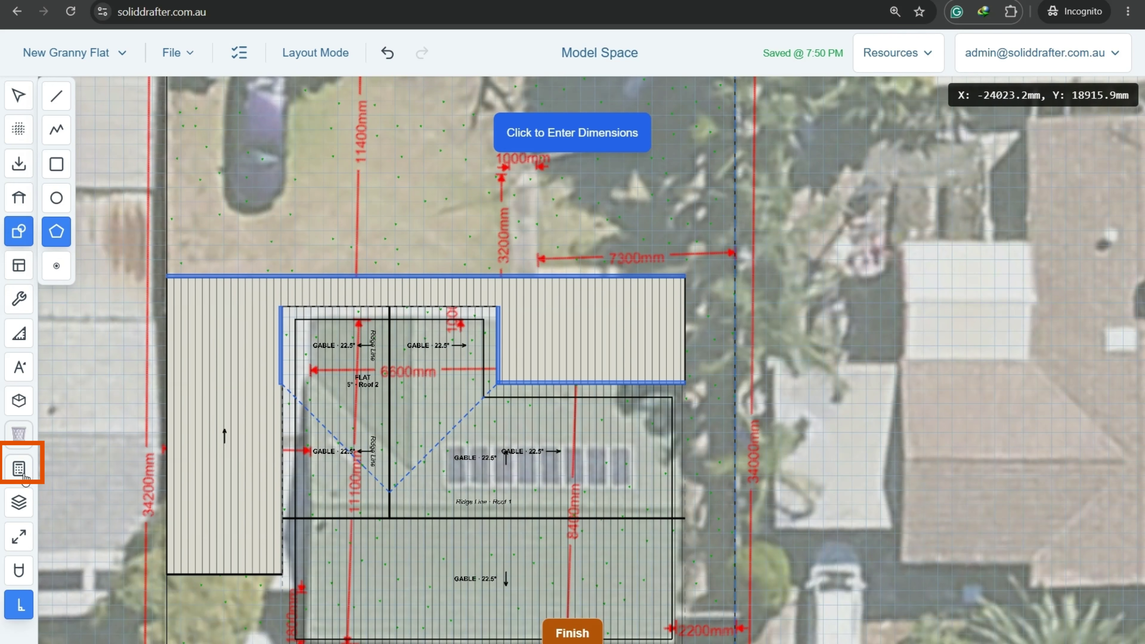
Add 8400, 3700 and 1200 on the calculator to get 13300.
click(23, 473)
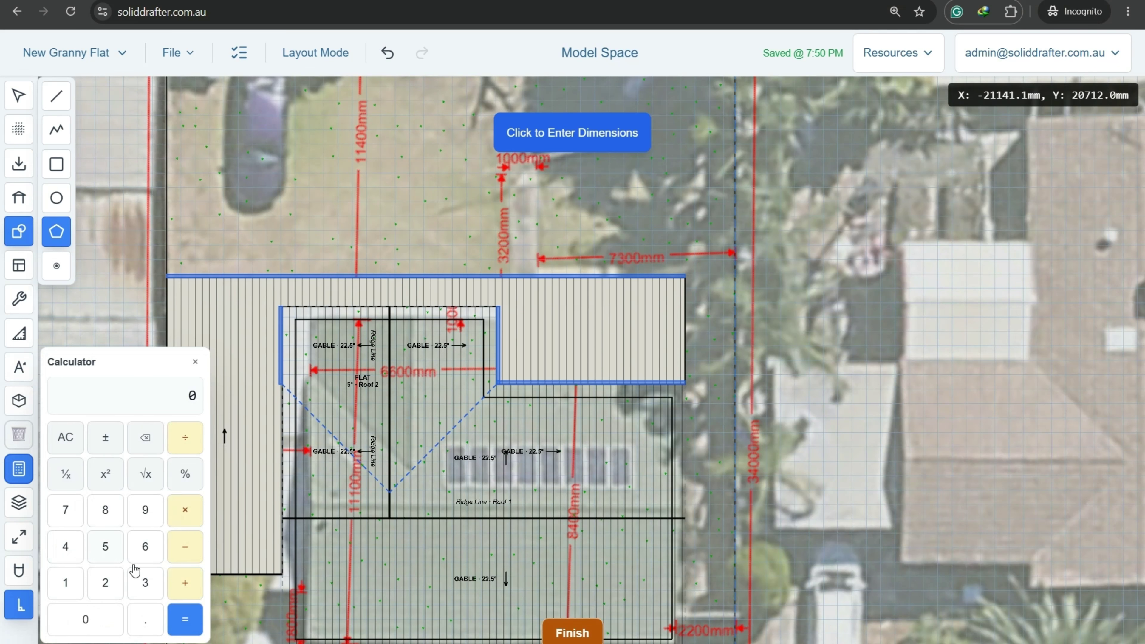
click(106, 514)
click(66, 546)
click(96, 623)
click(97, 622)
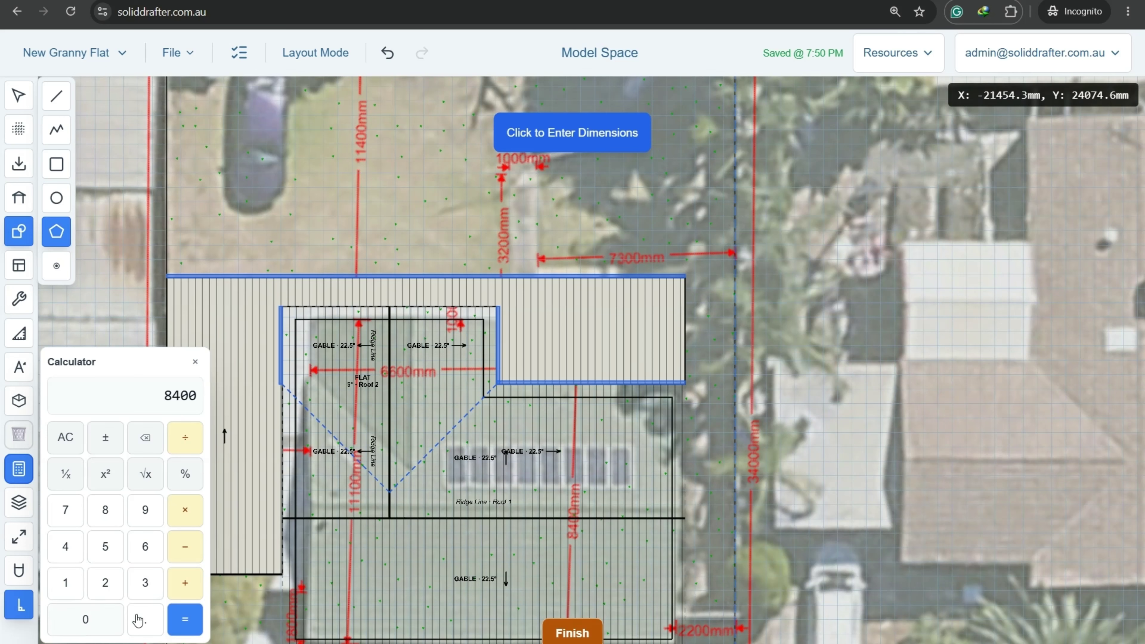
click(184, 587)
click(146, 583)
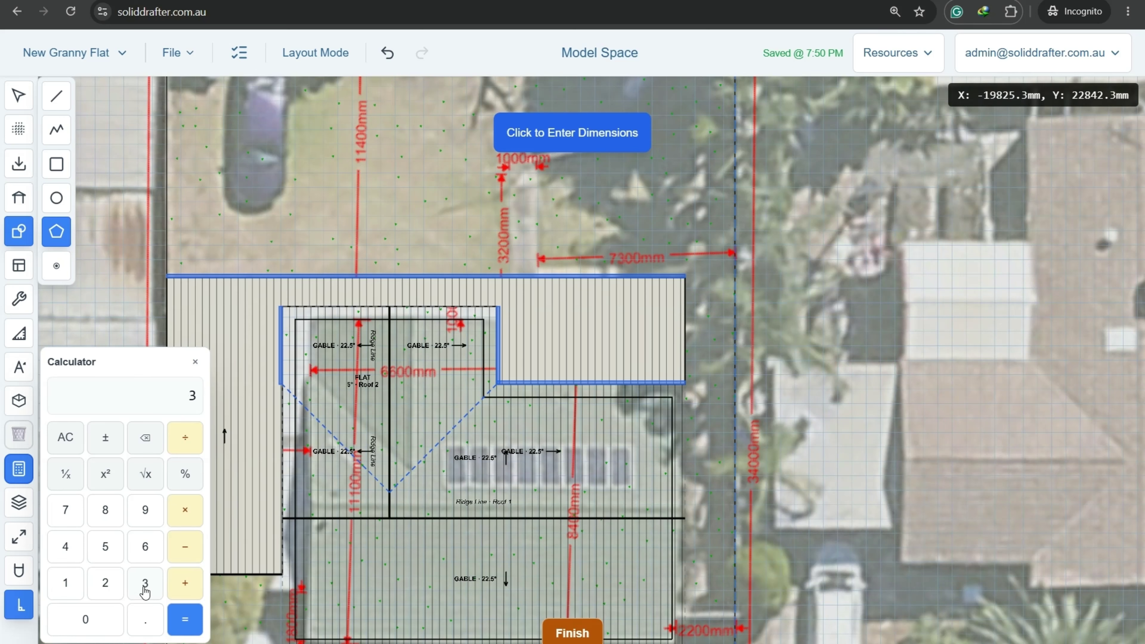
click(68, 514)
click(102, 622)
click(103, 622)
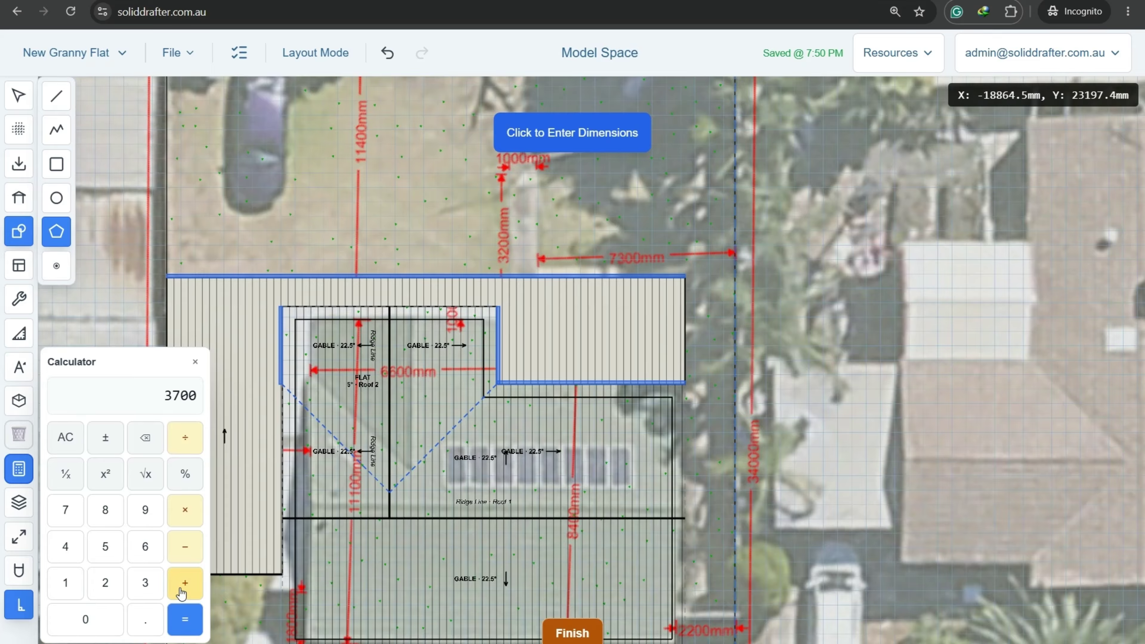
click(67, 585)
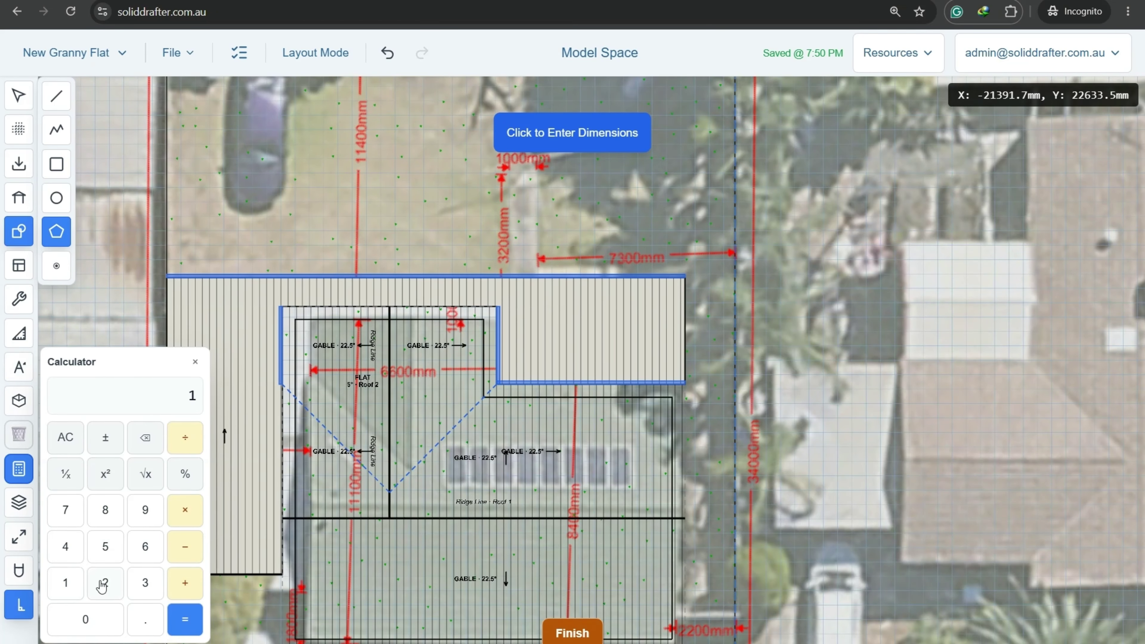
click(105, 583)
click(103, 622)
click(102, 621)
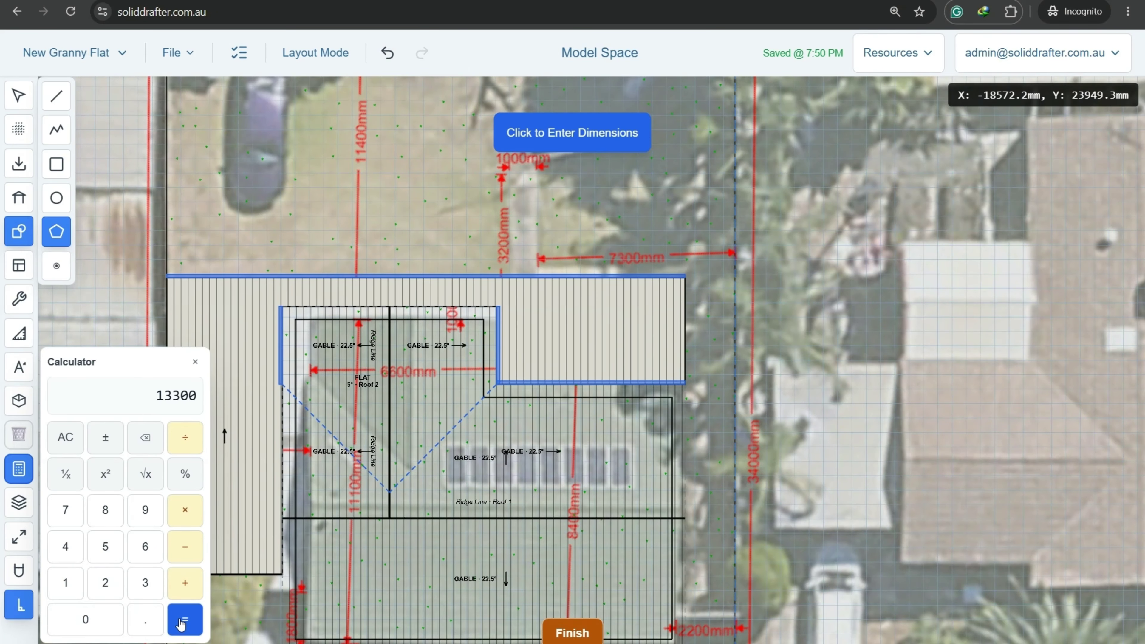
middle_drag(763, 441, 762, 403)
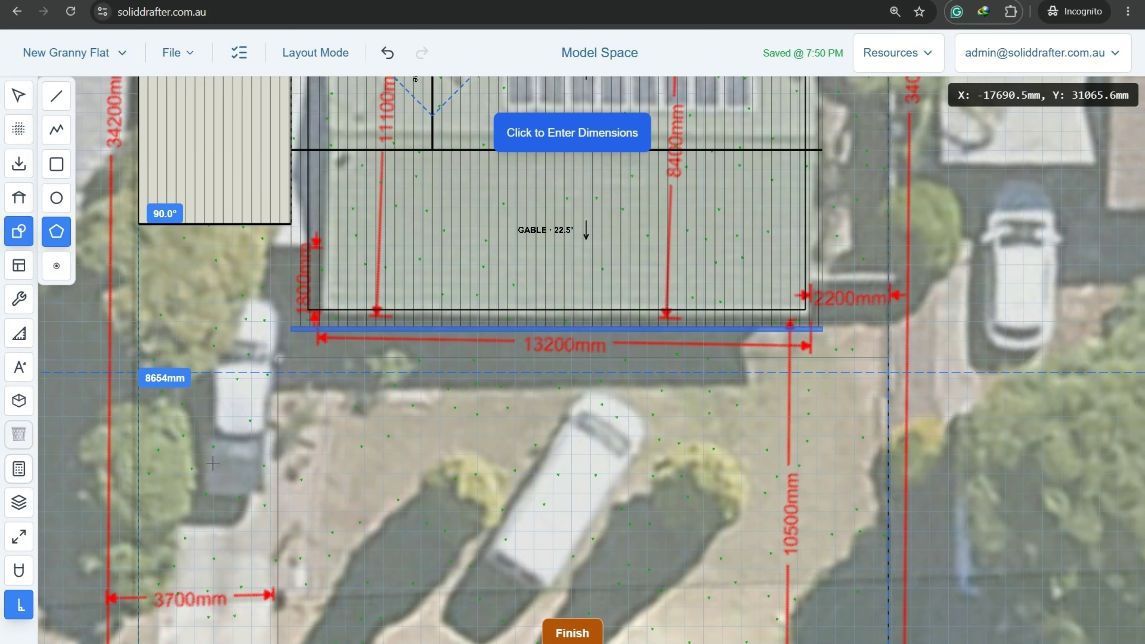
Close the traced outline at its starting corner to finish the polygon.
middle_drag(187, 554, 379, 88)
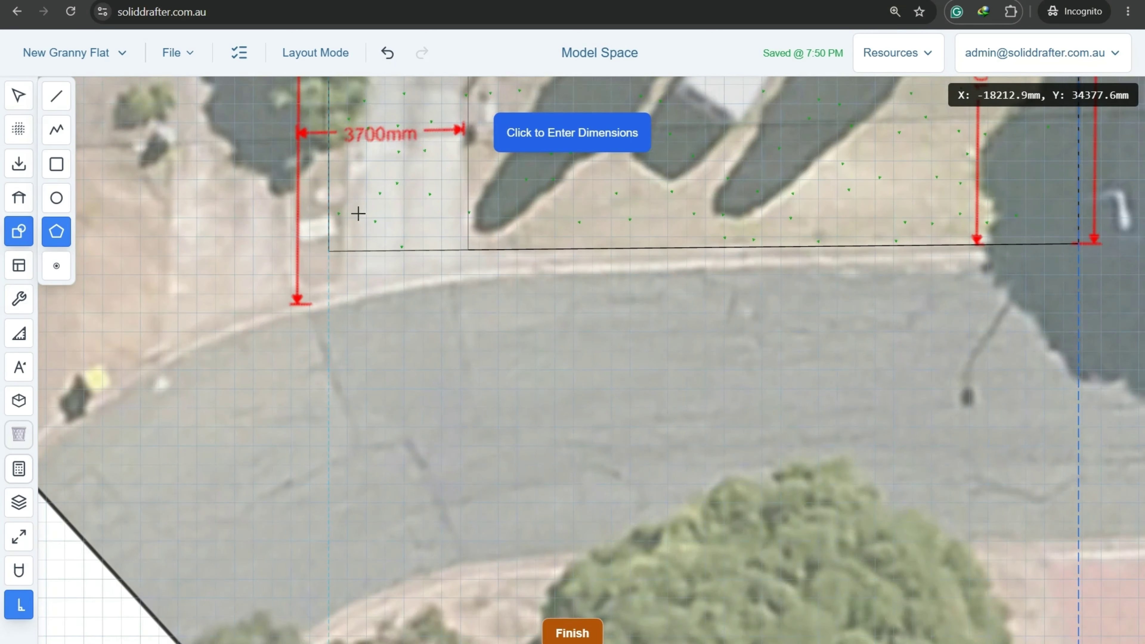
scroll(356, 208, up, 5)
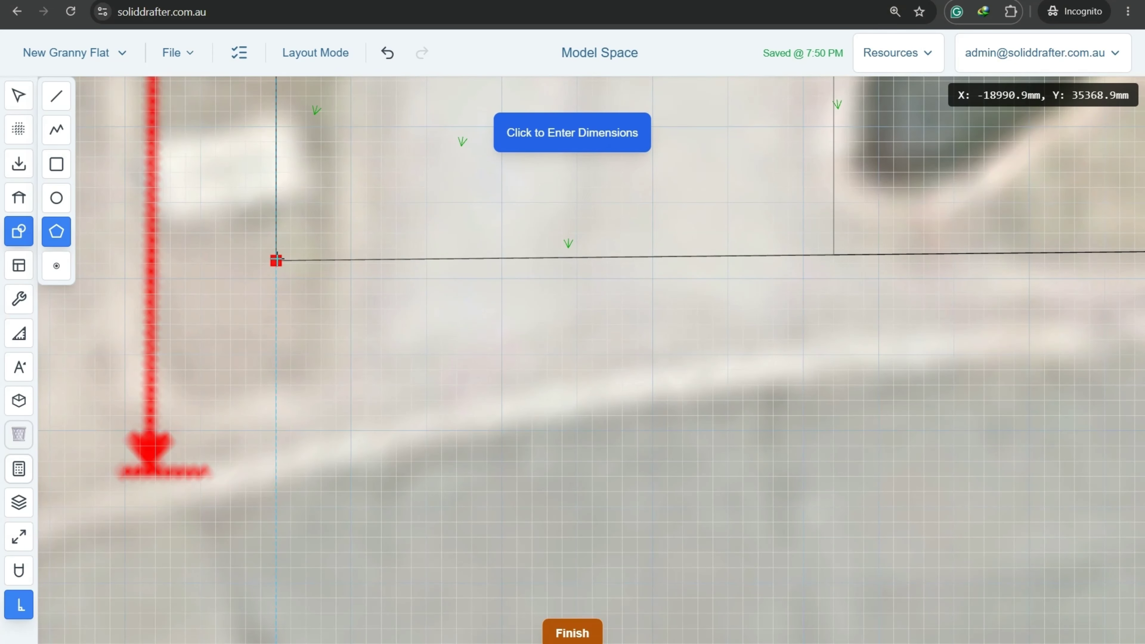
click(276, 260)
scroll(447, 334, down, 3)
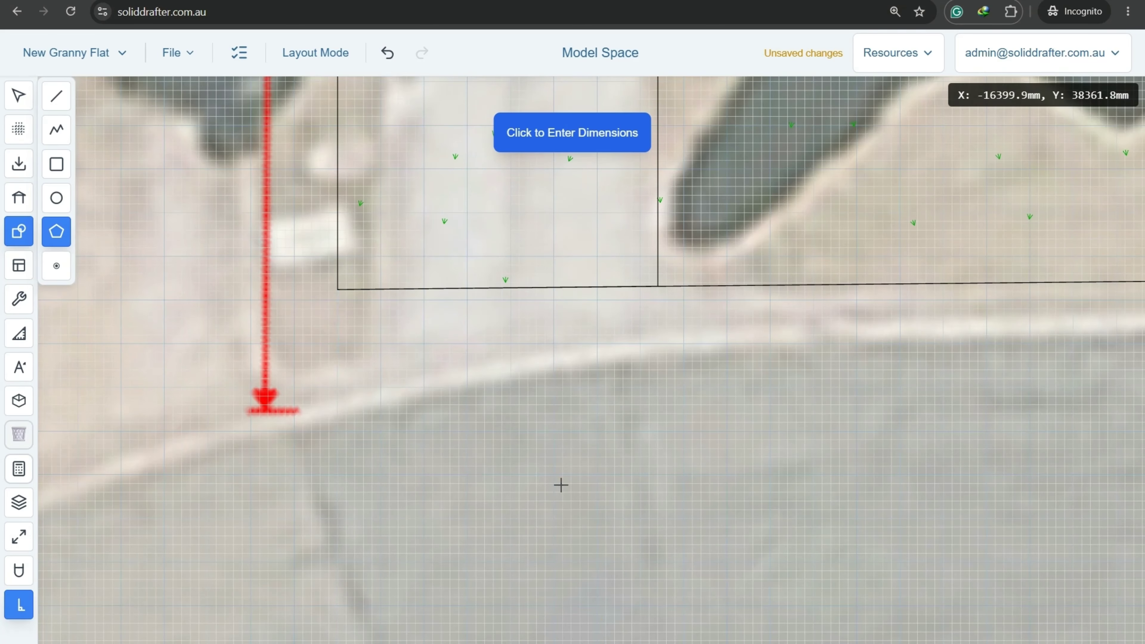
scroll(559, 465, down, 5)
scroll(557, 445, up, 2)
middle_drag(502, 373, 460, 383)
key(Escape)
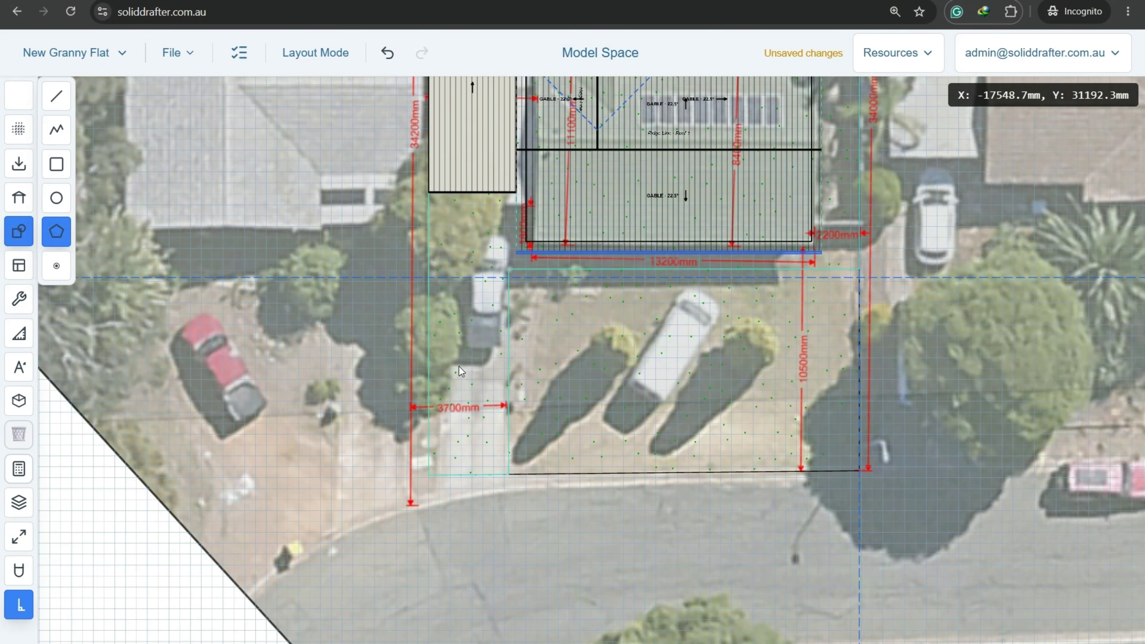
Fill the completed outline with a grey Concrete hatch.
click(459, 367)
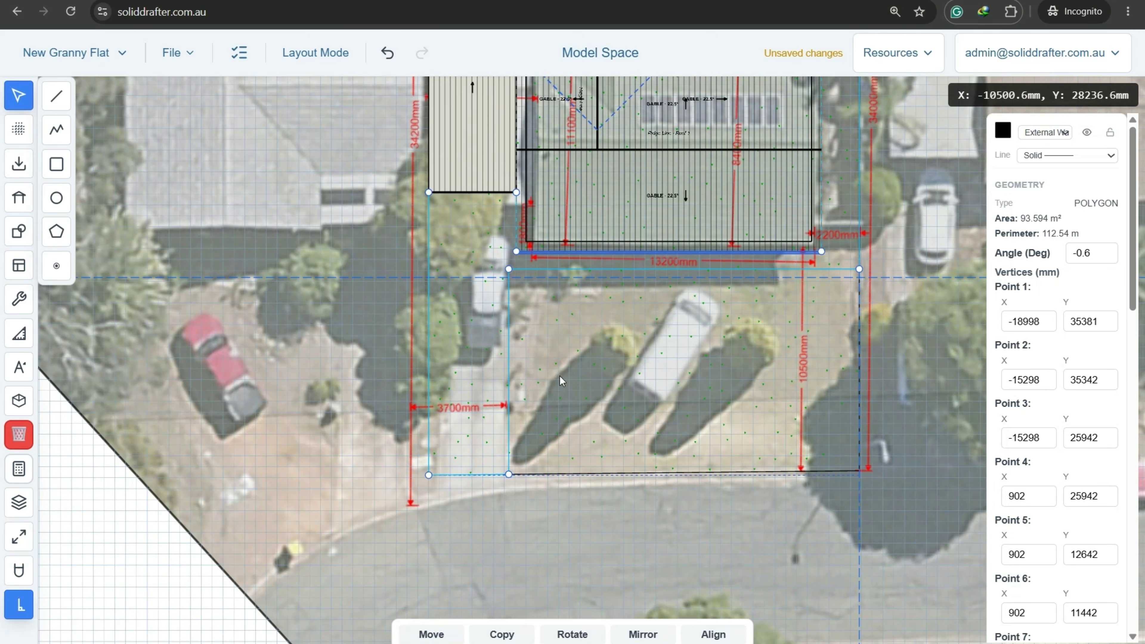
middle_drag(612, 321, 506, 483)
scroll(506, 482, down, 3)
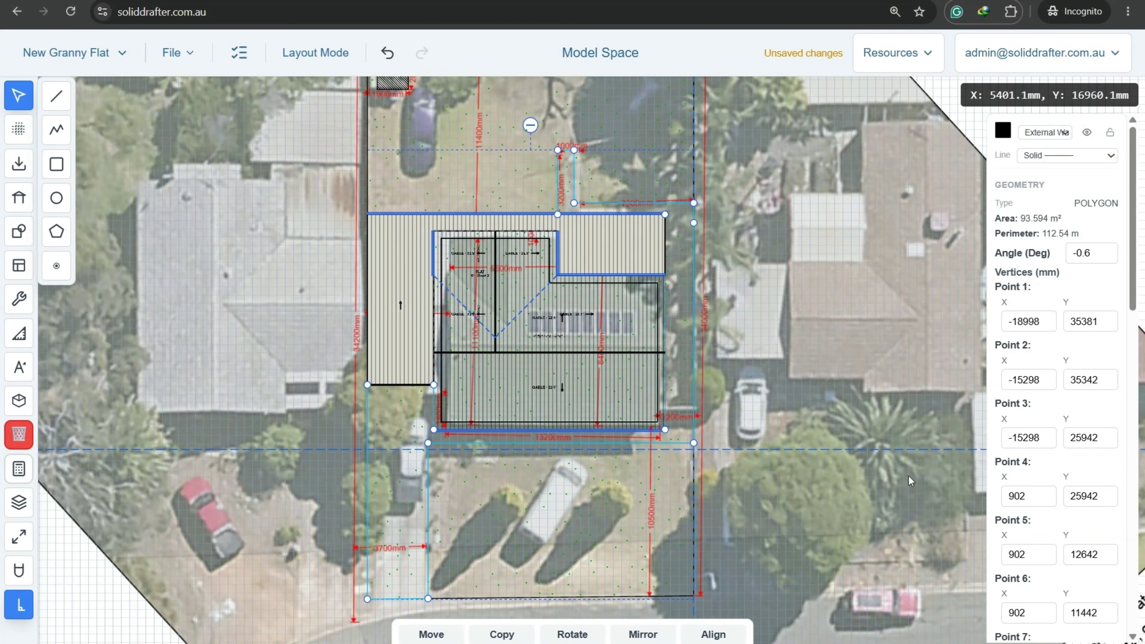
scroll(1040, 405, down, 10)
scroll(1040, 405, down, 1)
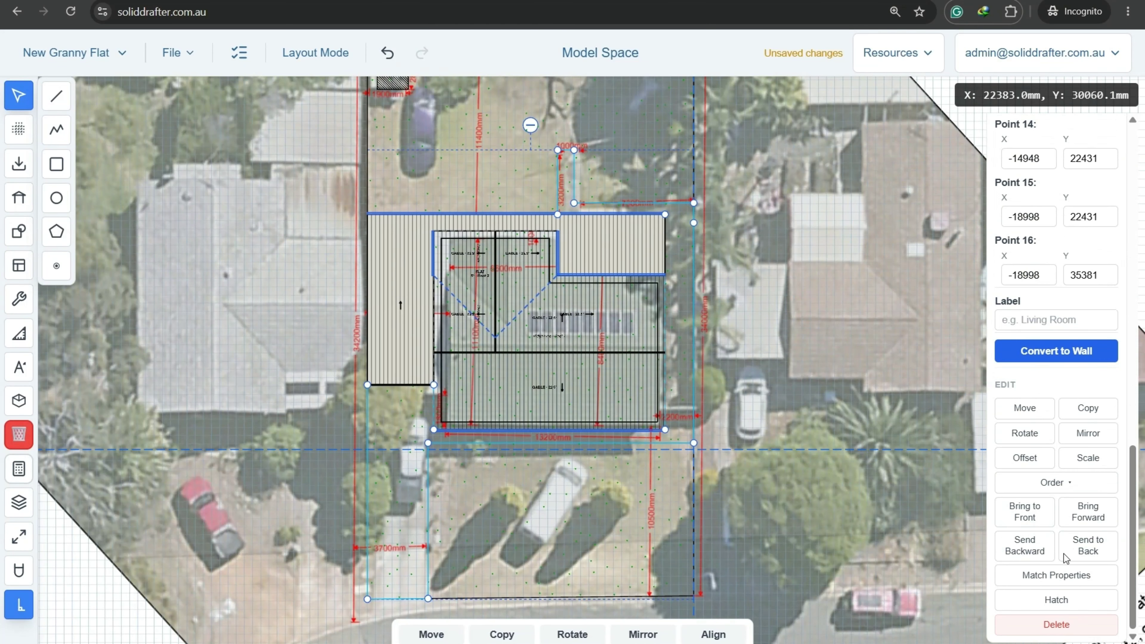
click(1068, 601)
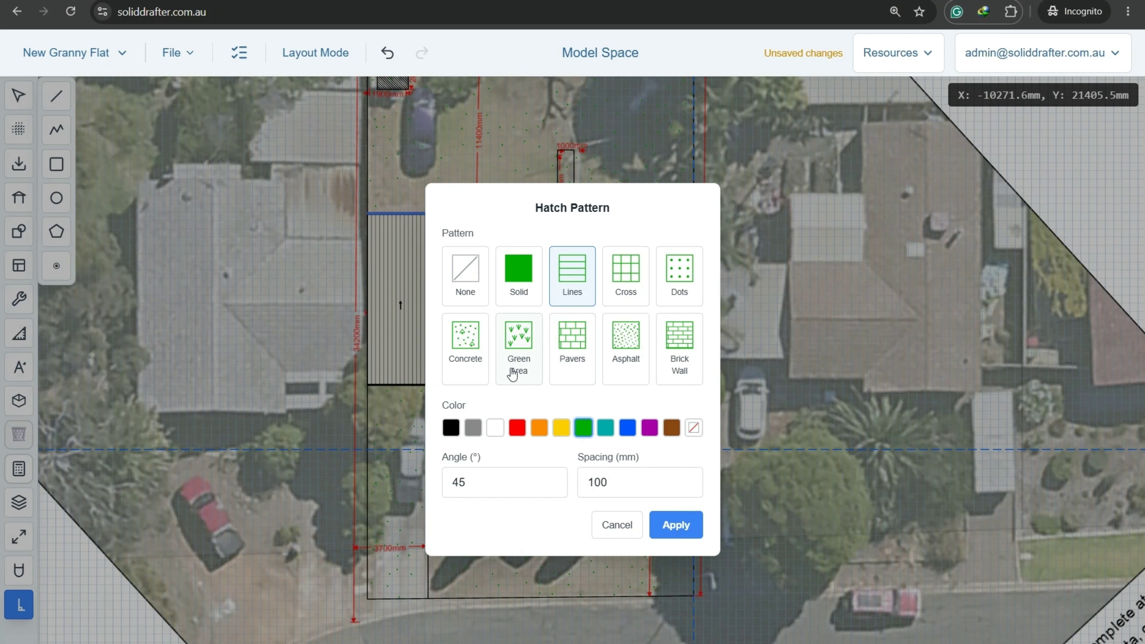
click(466, 352)
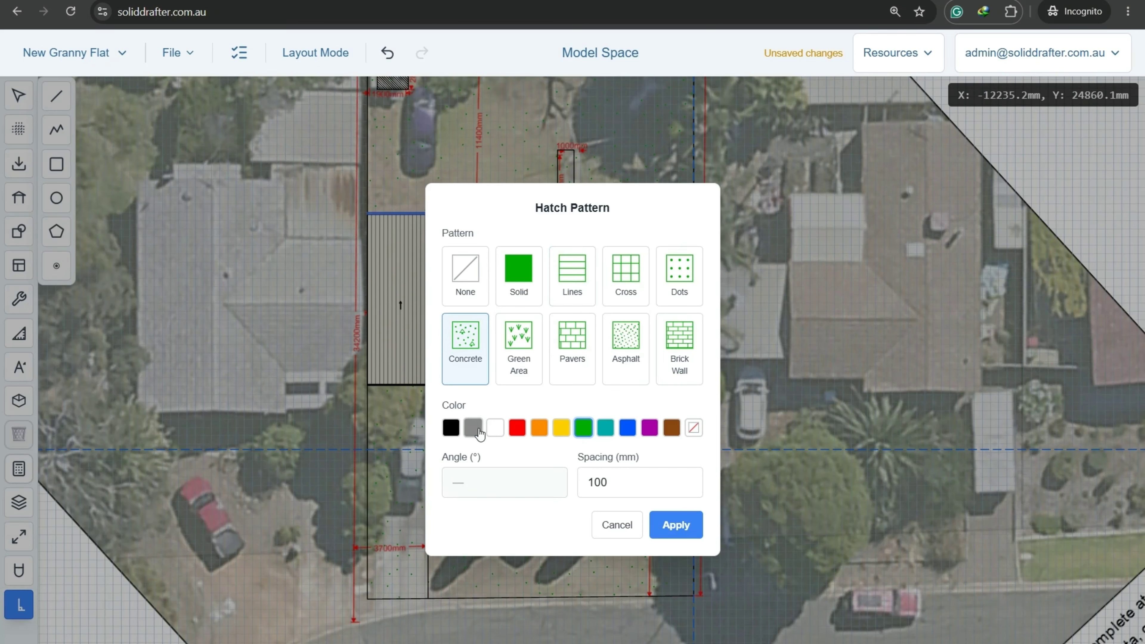
click(474, 428)
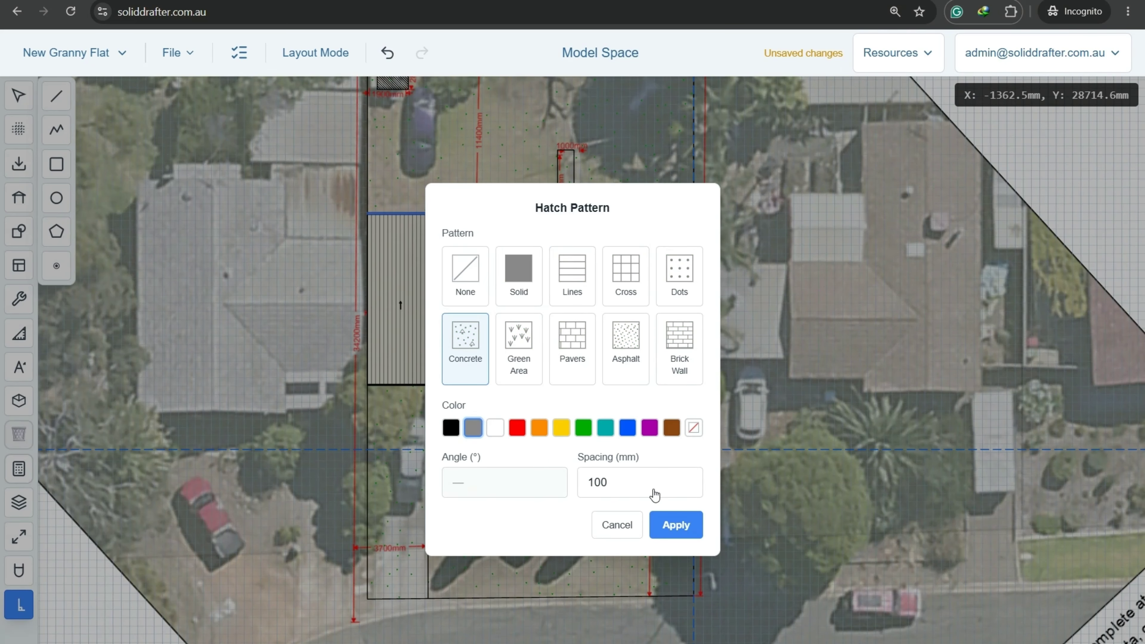
click(669, 528)
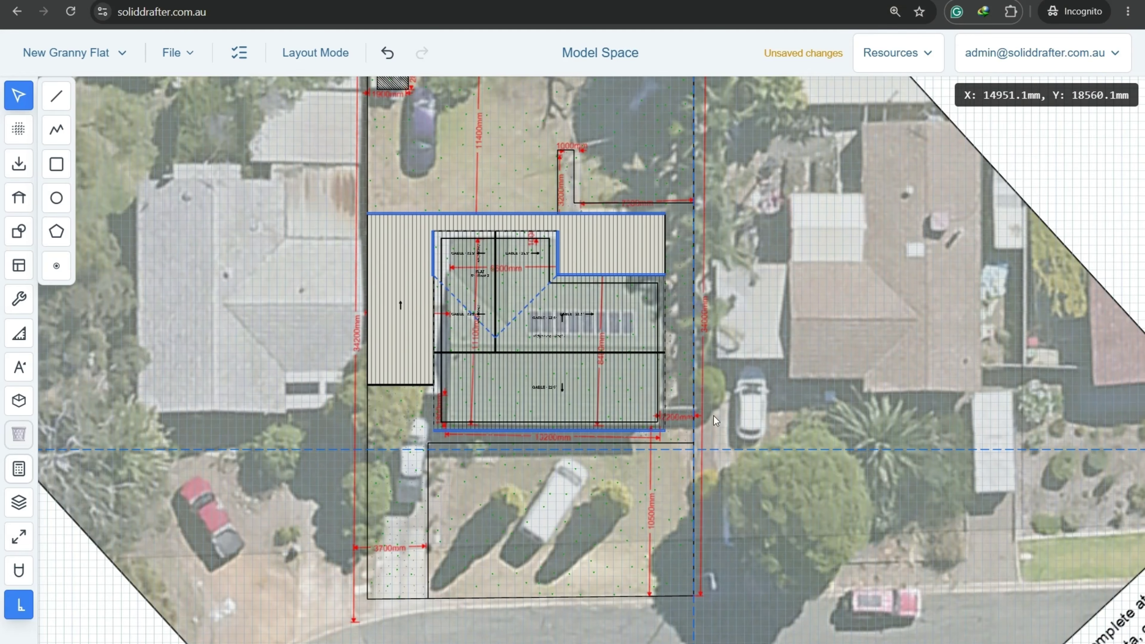
Copy the whole site plan to the right of the original.
scroll(496, 528, down, 5)
mouse_move(576, 560)
mouse_down()
mouse_move(110, 198)
mouse_move(97, 149)
mouse_up()
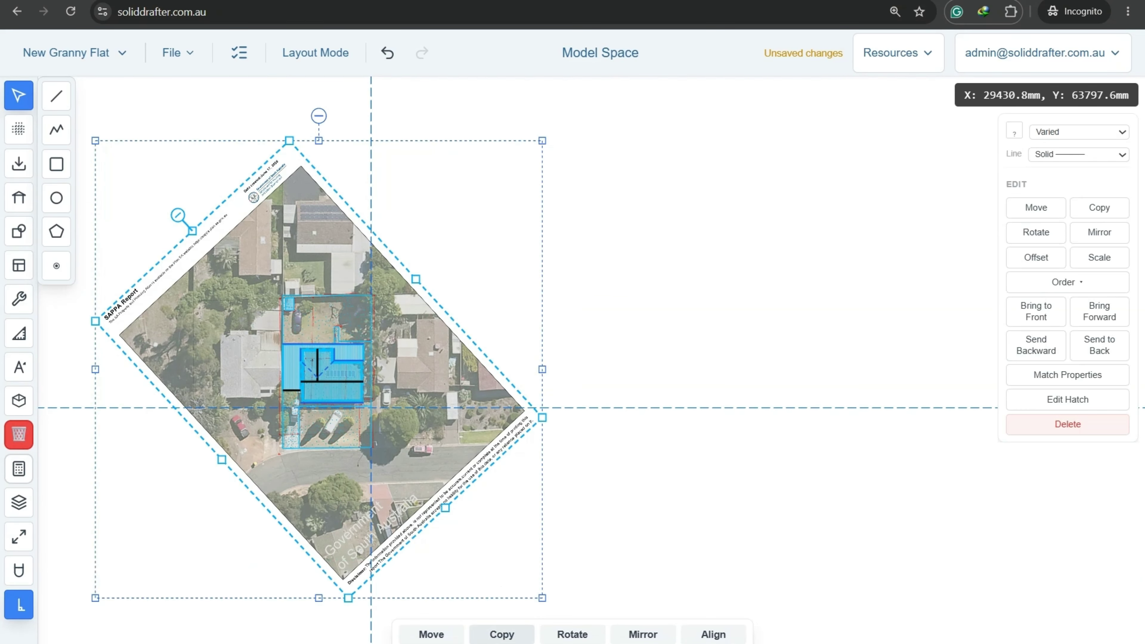
click(502, 635)
click(240, 567)
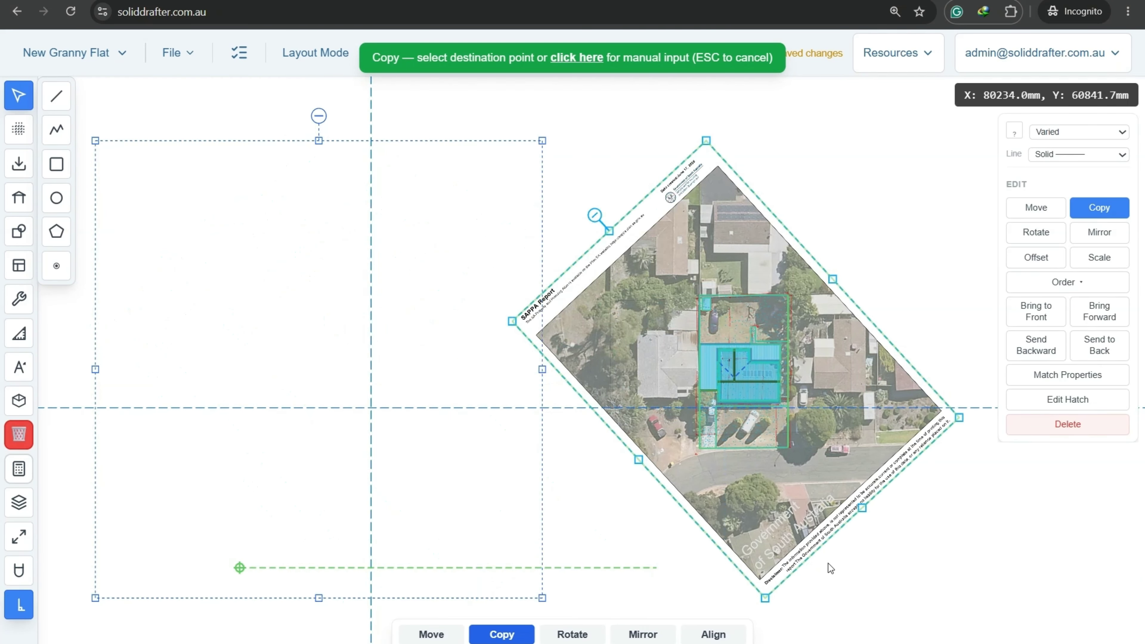
click(559, 551)
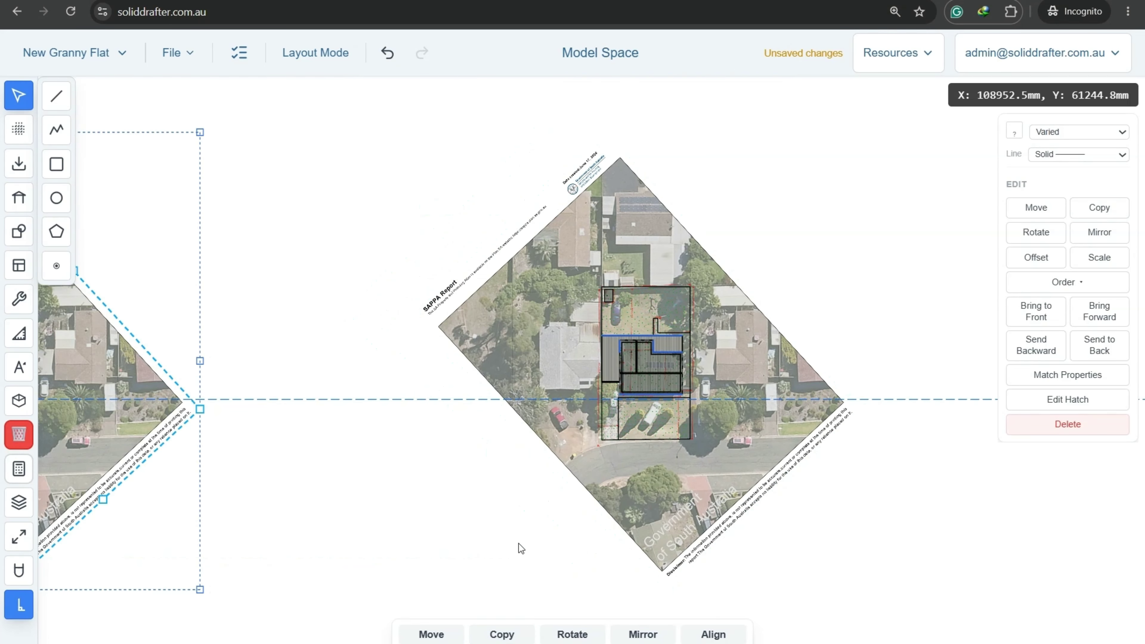
key(Escape)
Delete the aerial photo from the copy, leaving only the drawn plan.
click(739, 489)
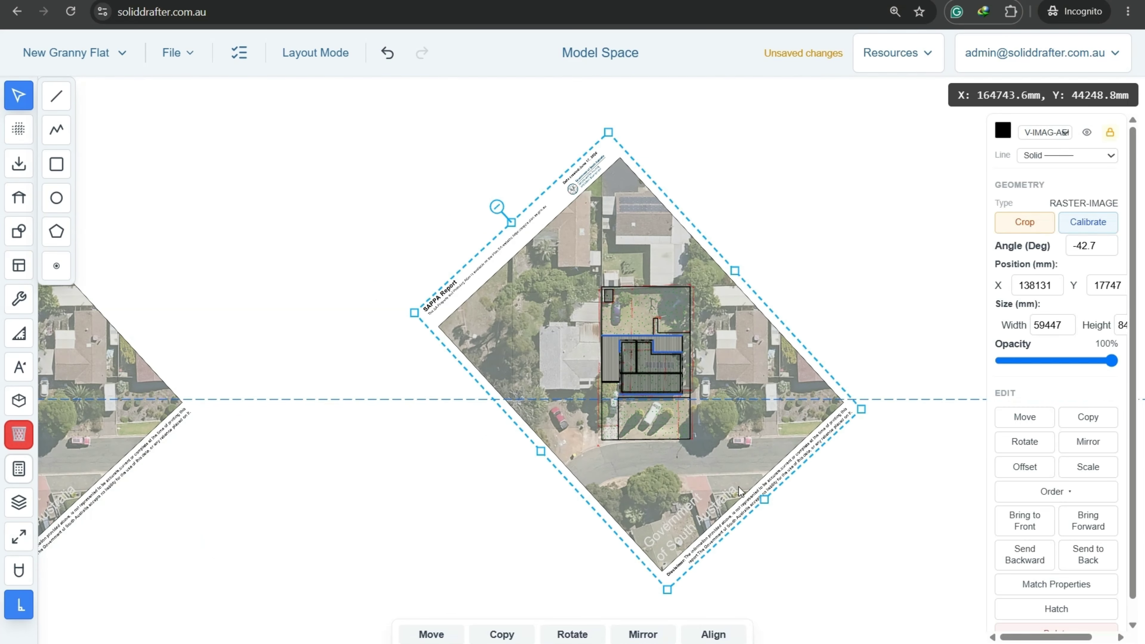
key(Delete)
click(625, 404)
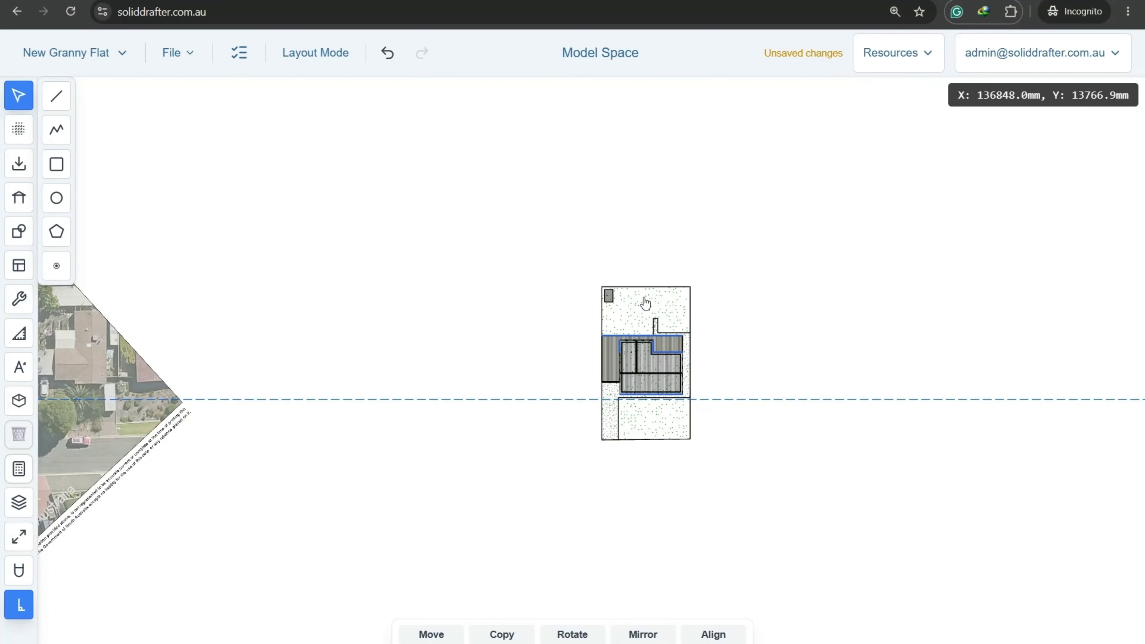
scroll(649, 361, up, 8)
click(404, 395)
click(306, 321)
scroll(958, 339, down, 1)
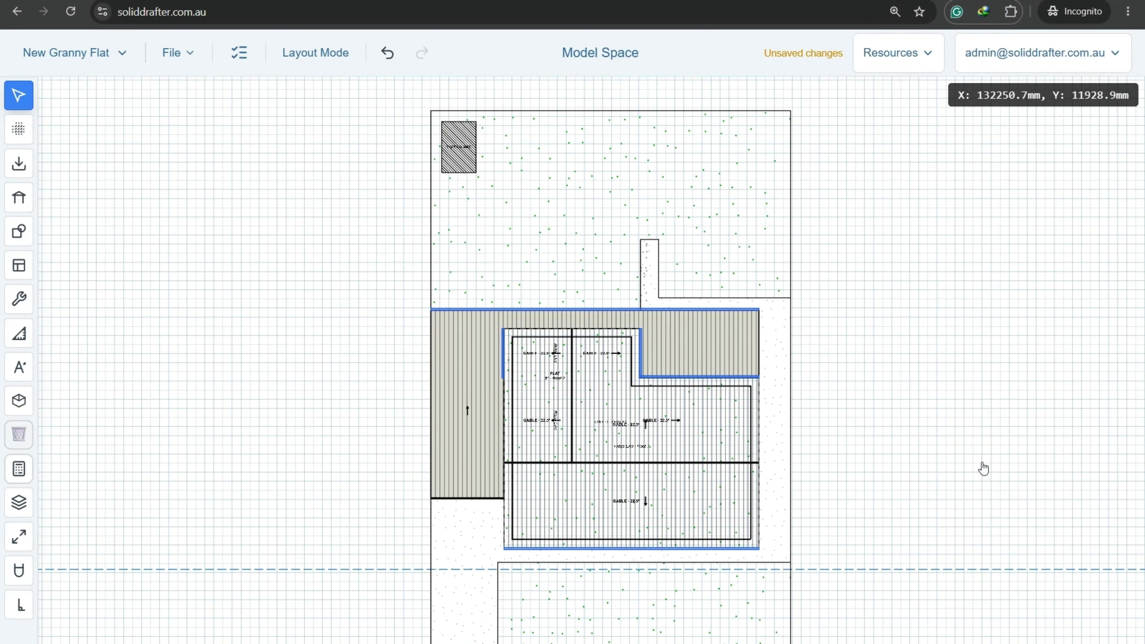
middle_drag(891, 531, 866, 350)
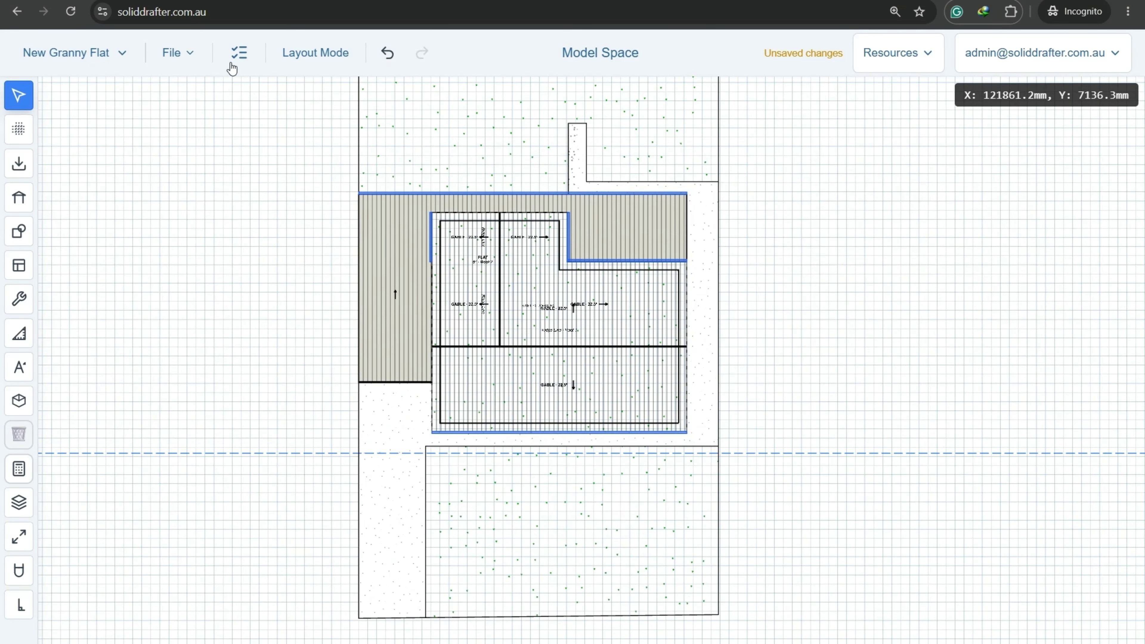
Tick Main Building and Other buildings in the Project Checklist.
click(239, 53)
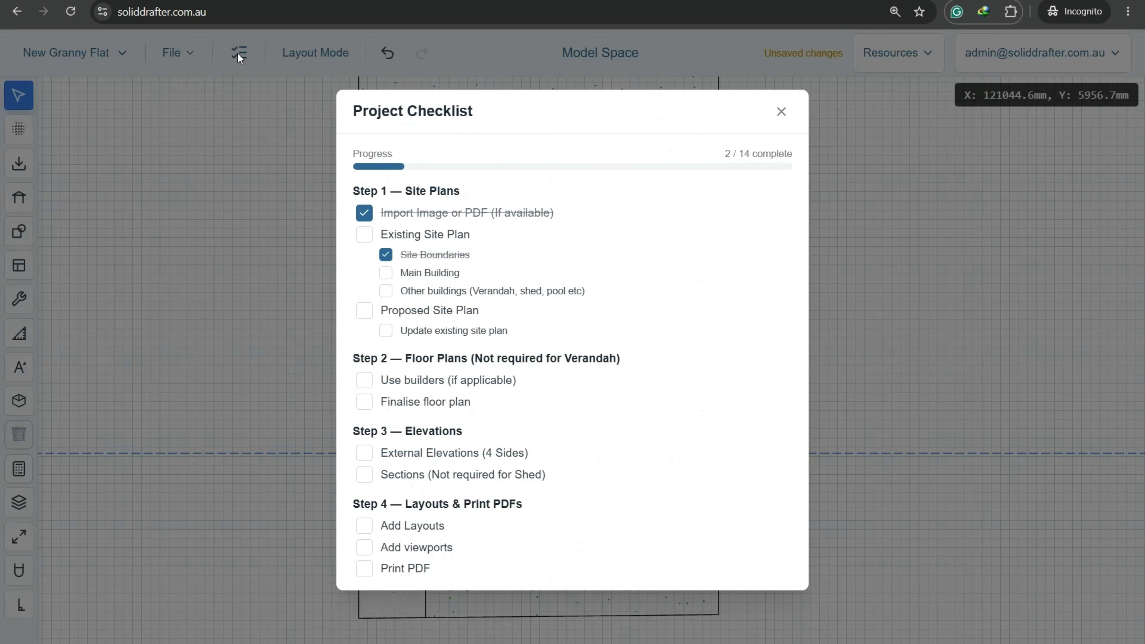
click(386, 274)
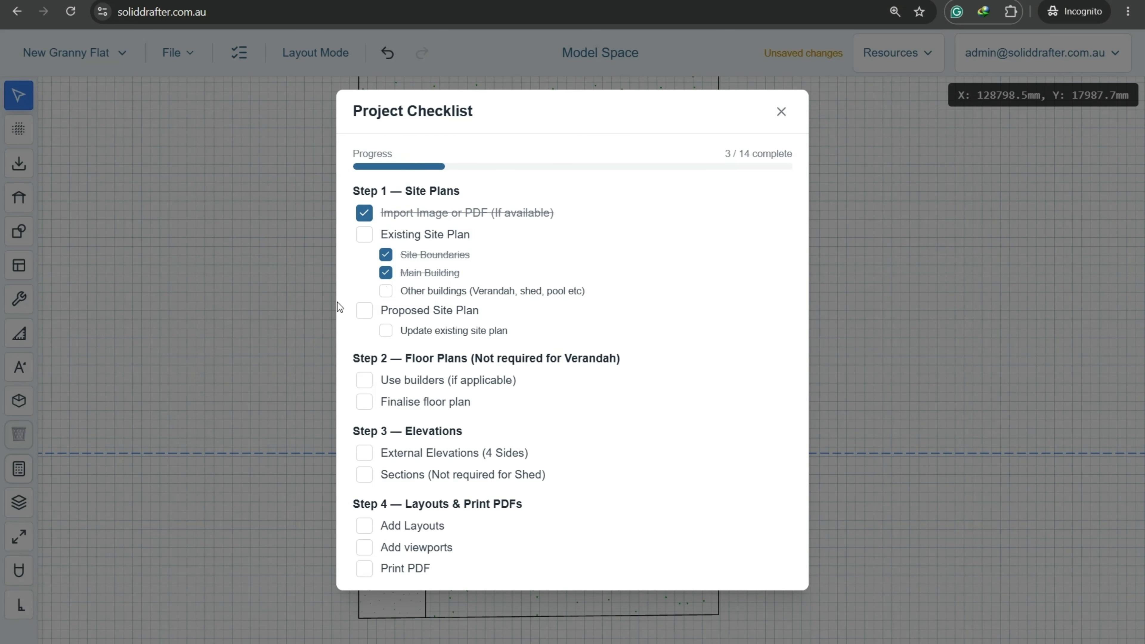
click(386, 292)
click(294, 369)
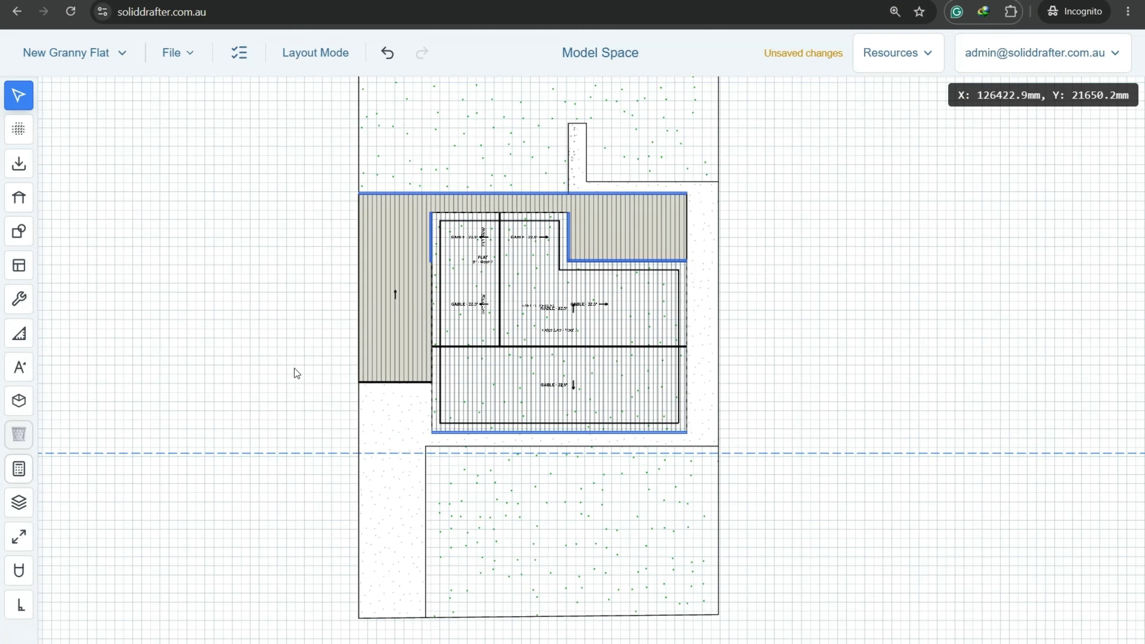
Add a BOUNDARY text label to the left of the site plan.
scroll(311, 362, down, 1)
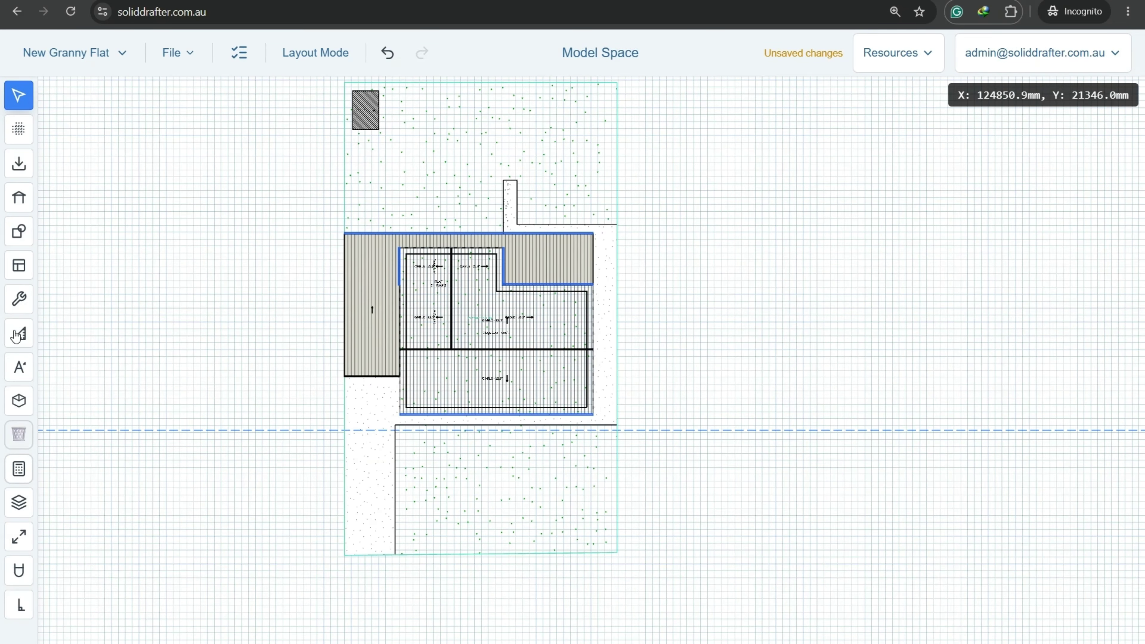
click(21, 368)
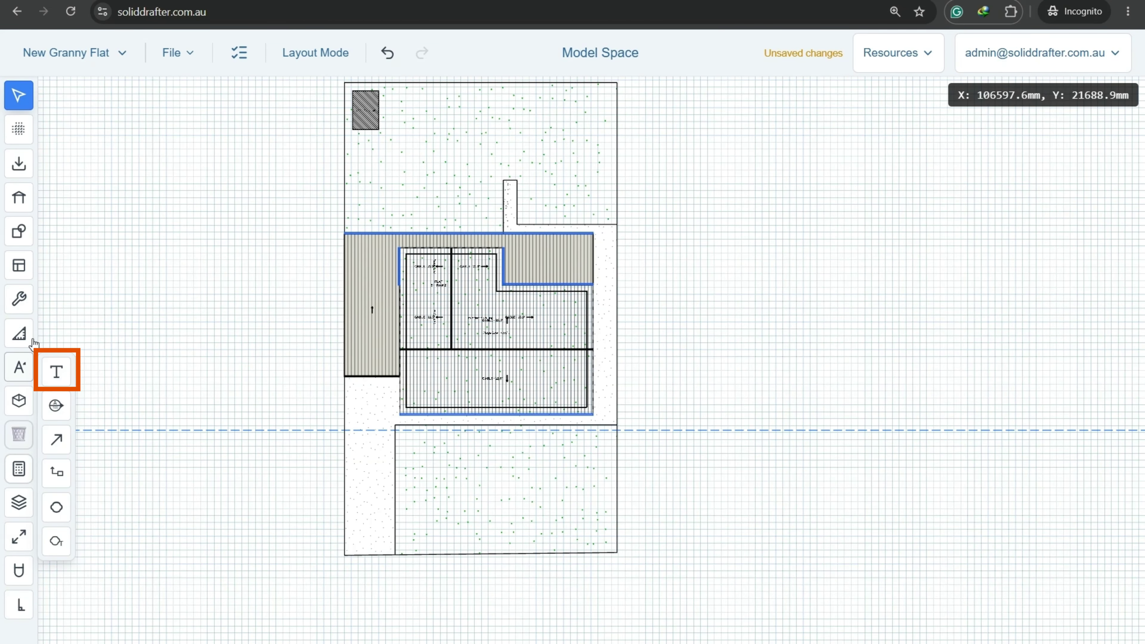
click(57, 372)
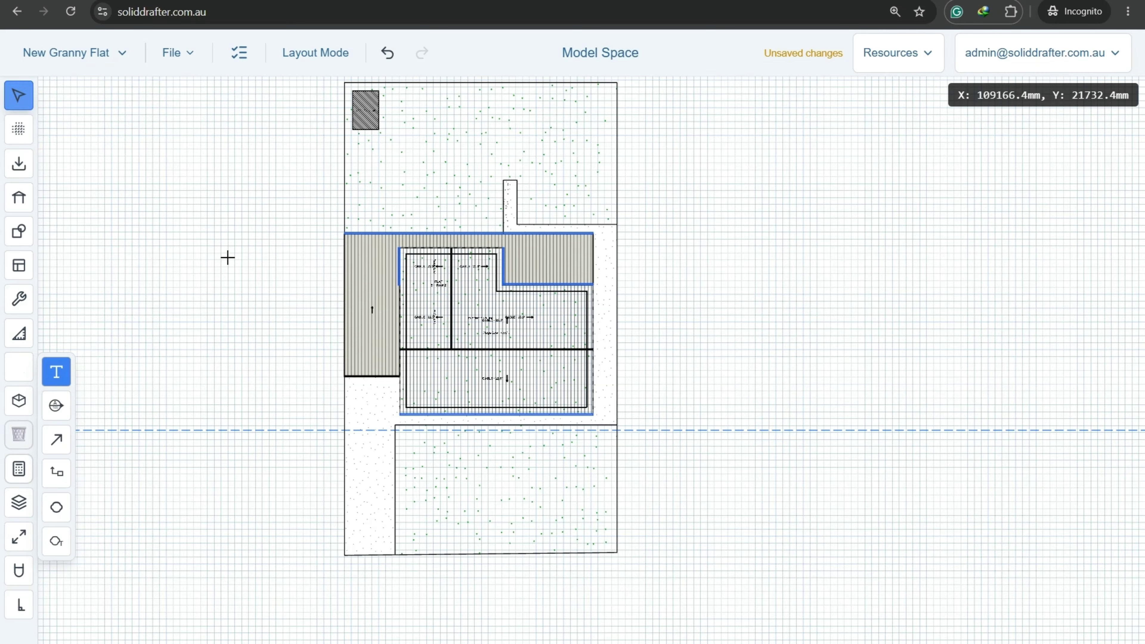
click(308, 309)
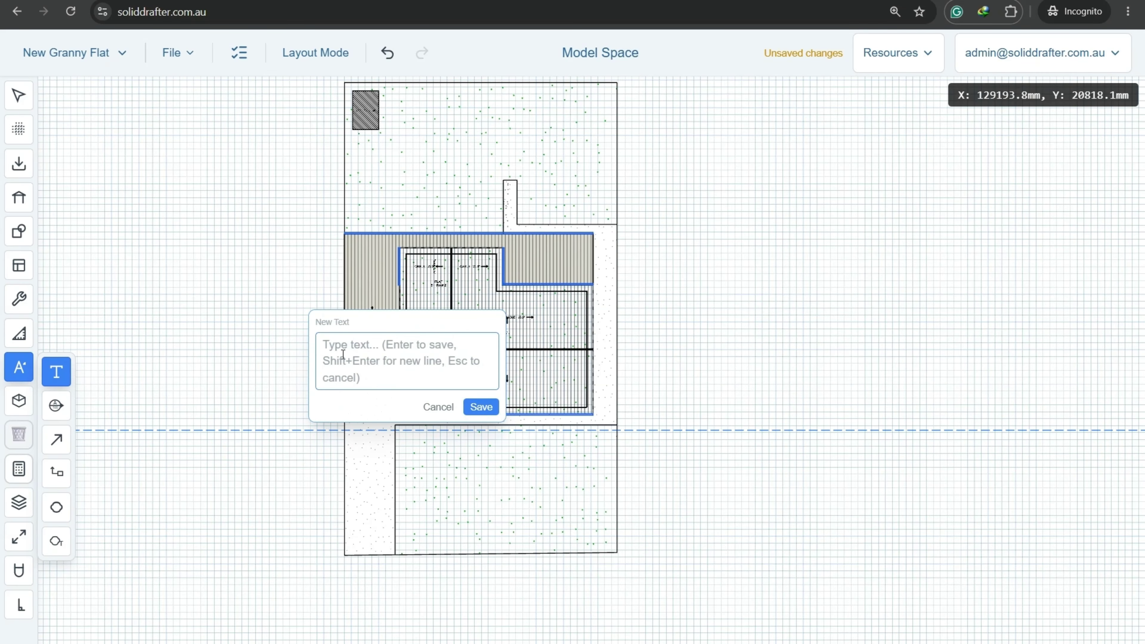
text(b)
key(BackSpace)
key(Caps_Lock)
text(BOUNDARY)
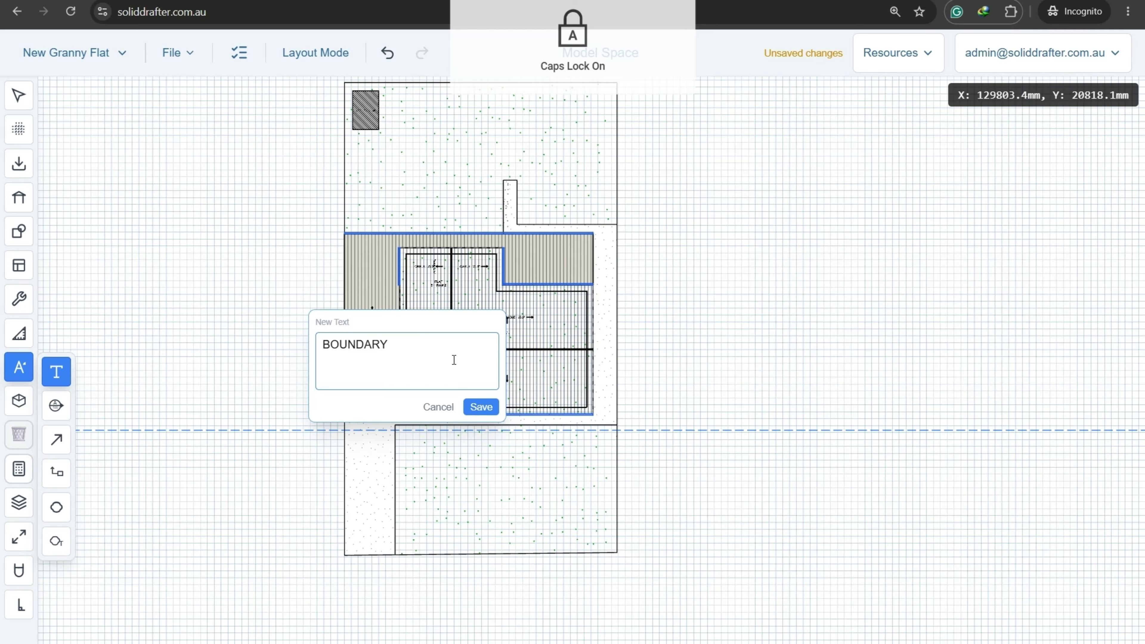
click(480, 408)
scroll(316, 304, up, 5)
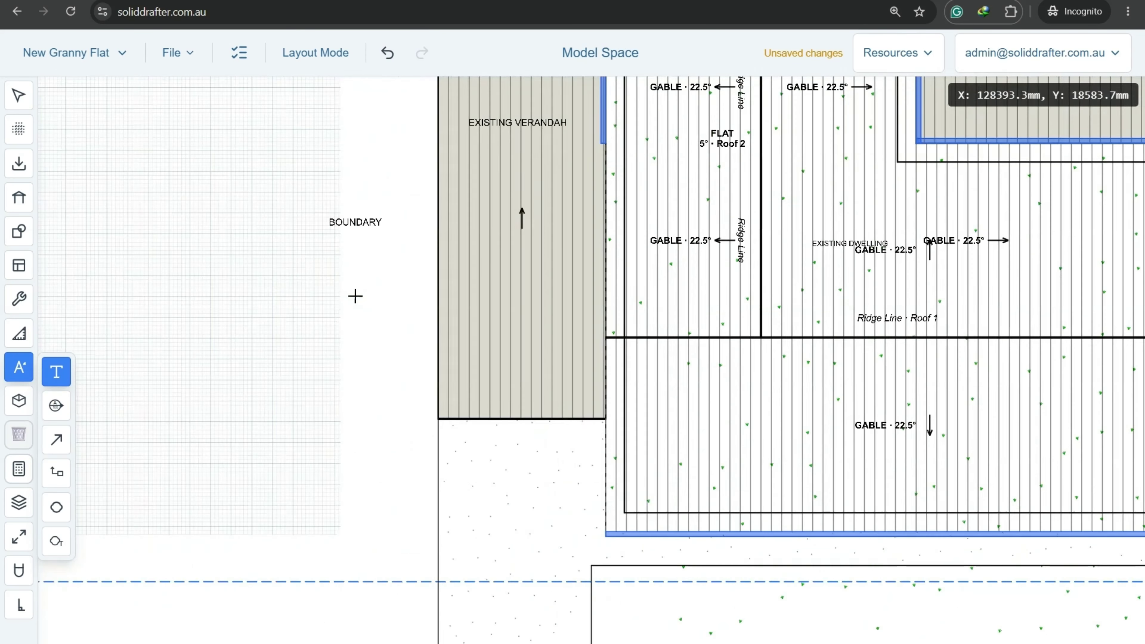
scroll(345, 207, up, 4)
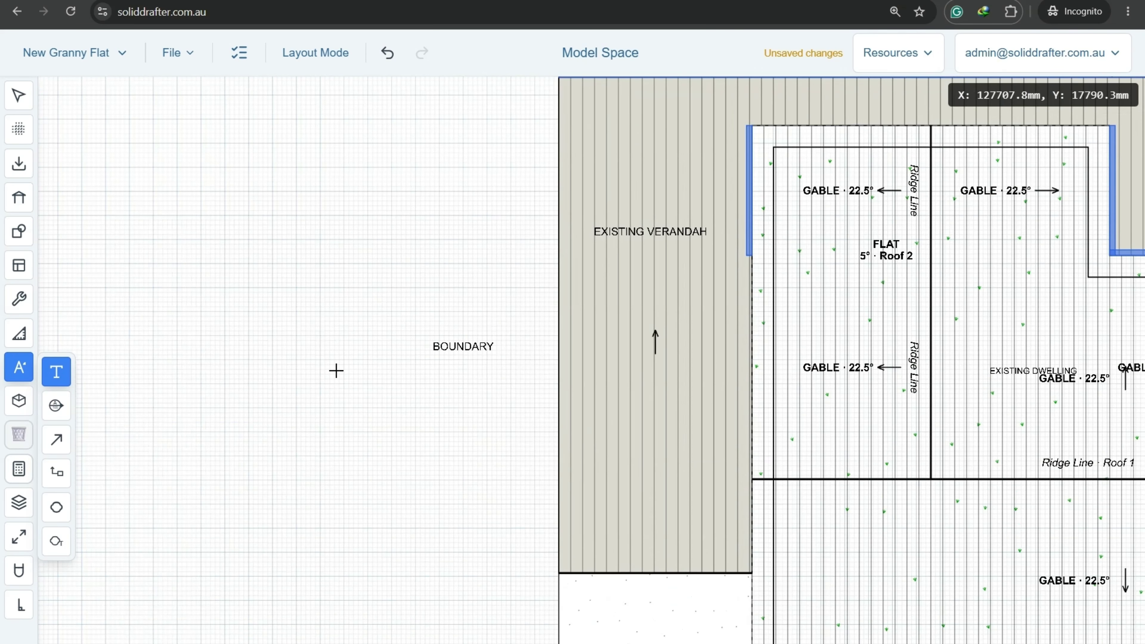
middle_drag(442, 381, 468, 397)
key(Escape)
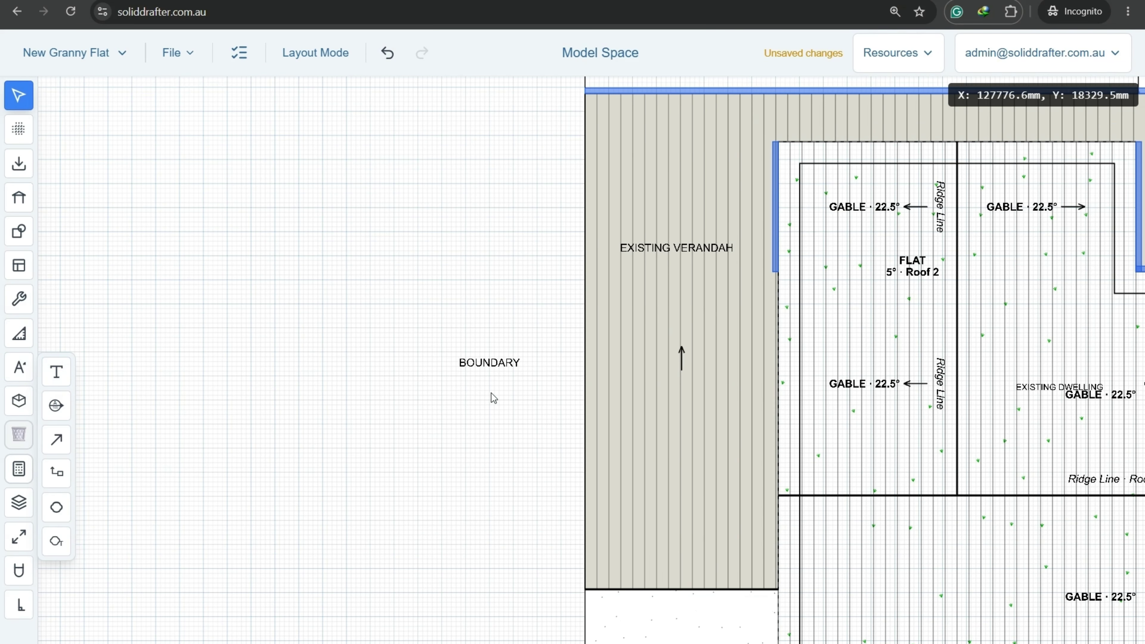
Rotate the BOUNDARY label to a 90° angle.
click(481, 364)
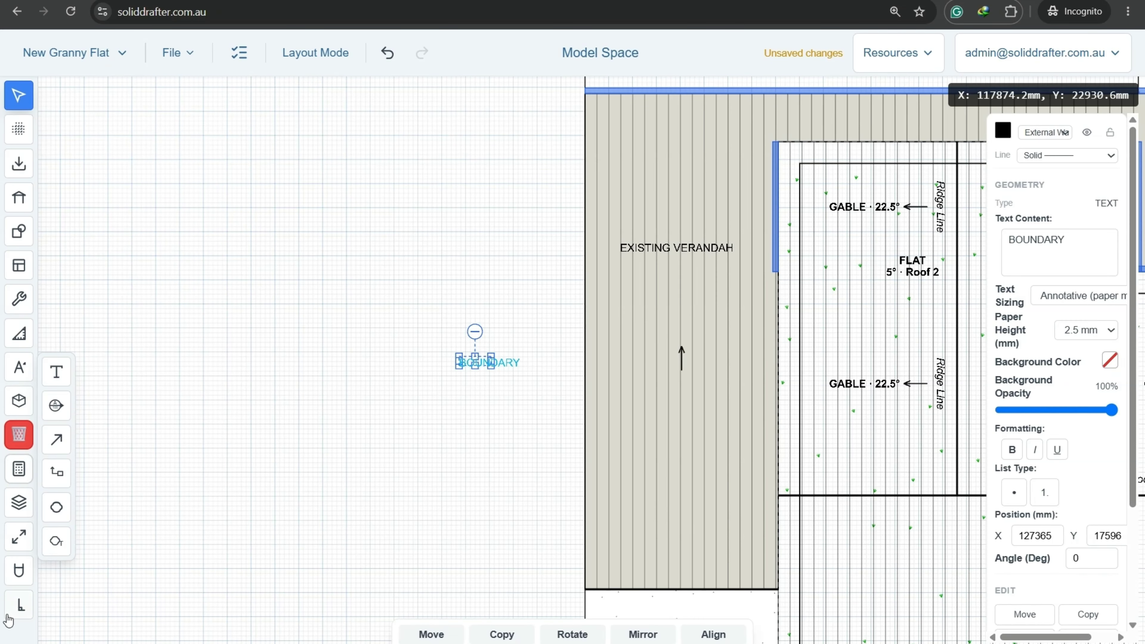
click(17, 609)
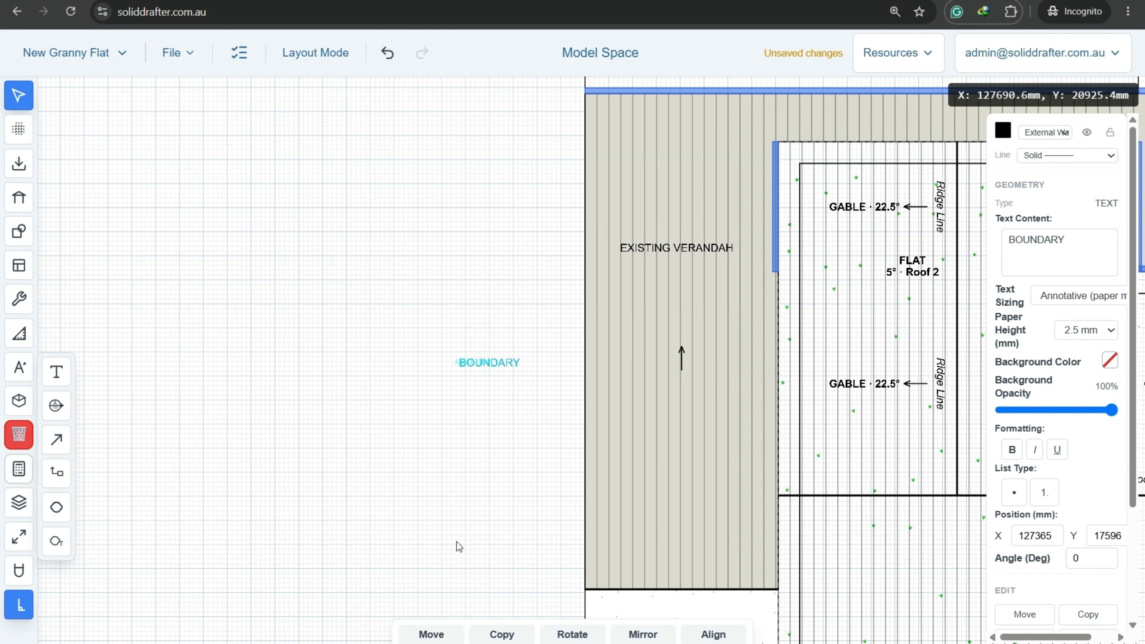
drag(470, 553, 471, 554)
scroll(1059, 590, down, 3)
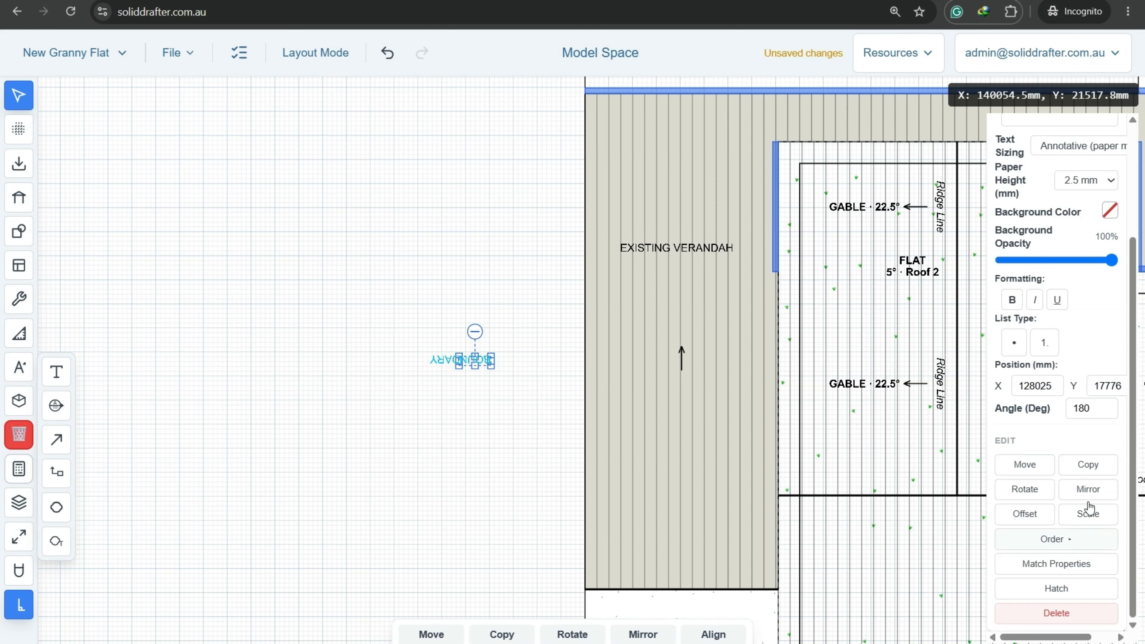
click(1091, 403)
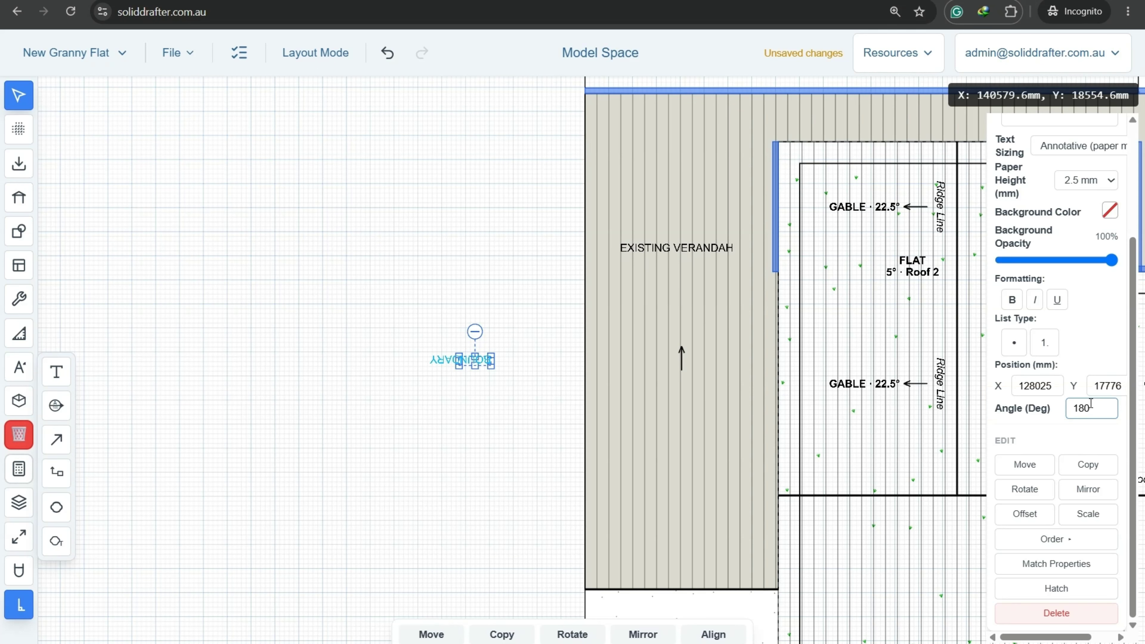
double_click(1091, 403)
text(90)
key(Return)
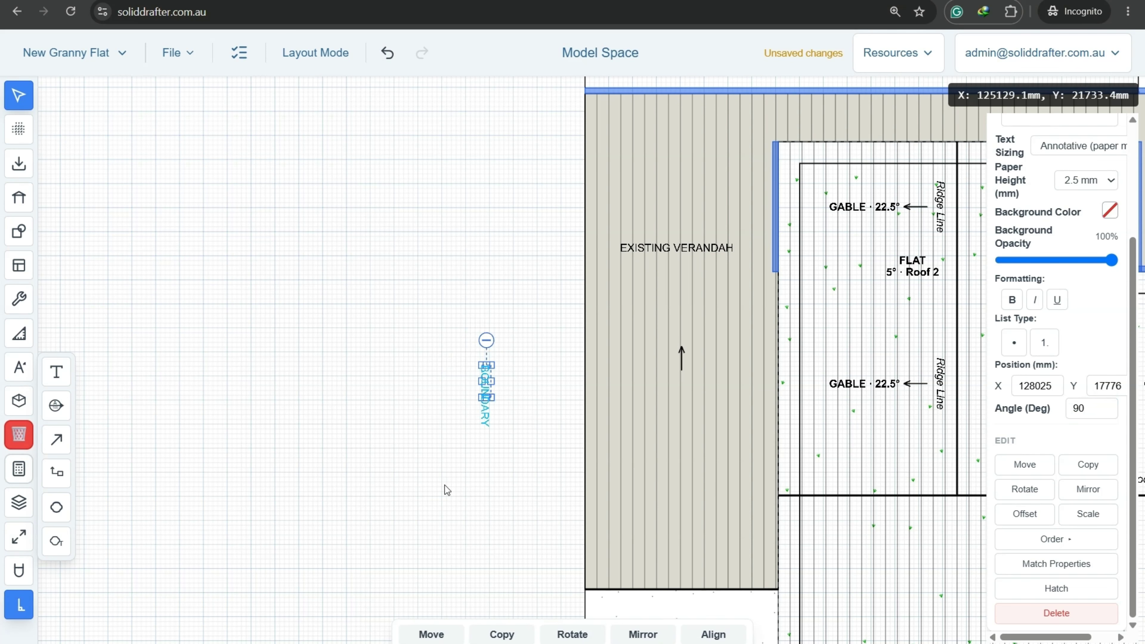
click(461, 425)
scroll(451, 422, down, 8)
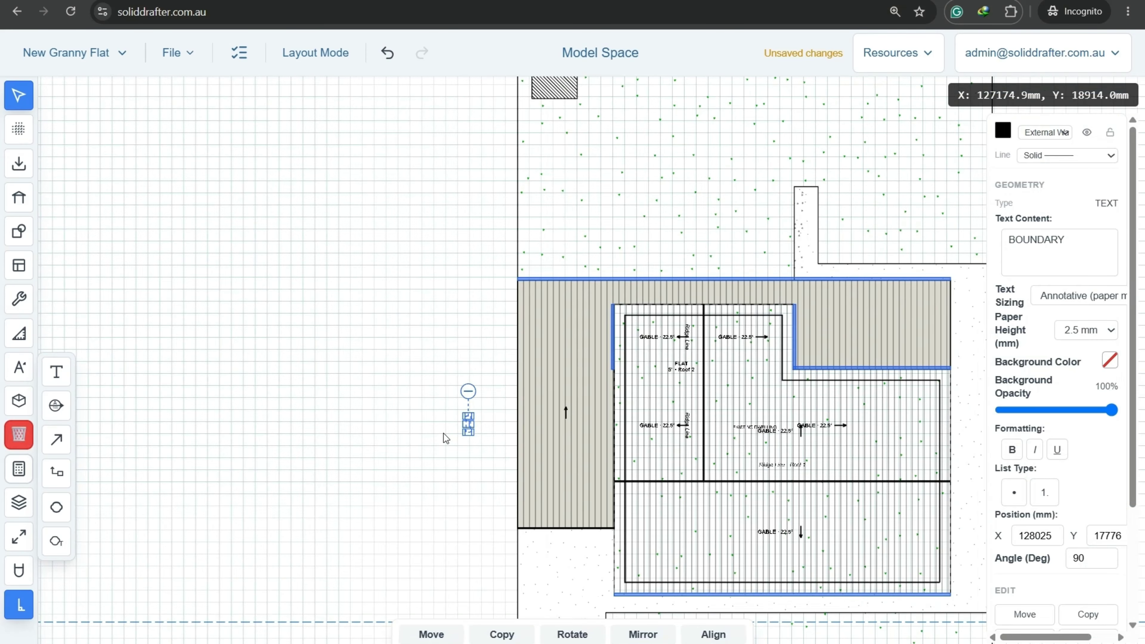
middle_drag(420, 447, 447, 363)
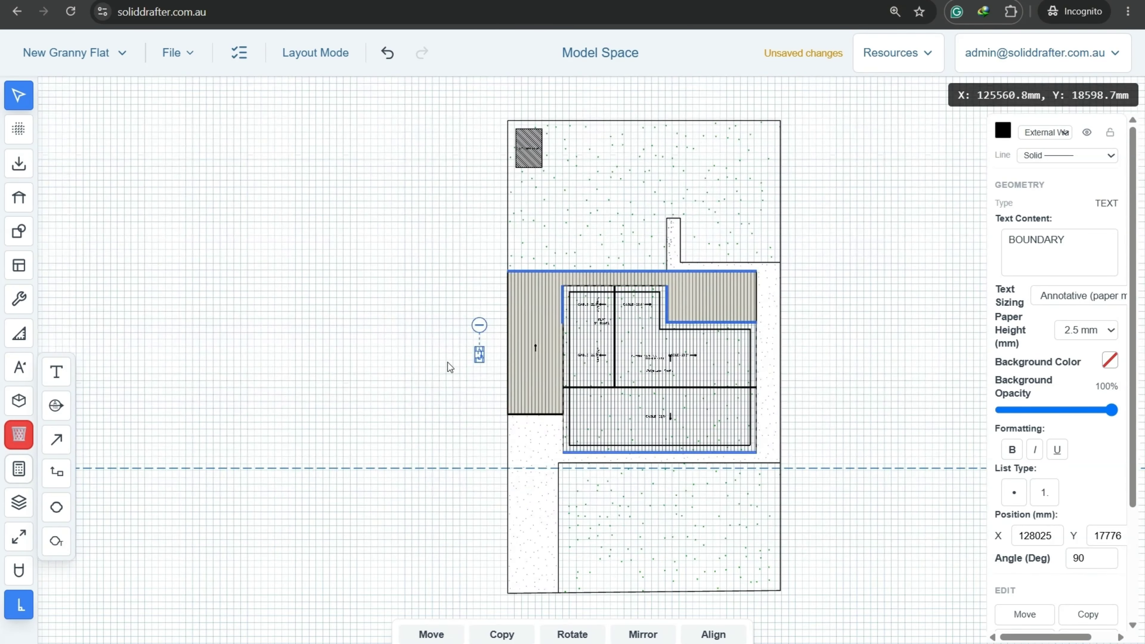
Copy the BOUNDARY label and move the copy beside the house's right side.
click(502, 634)
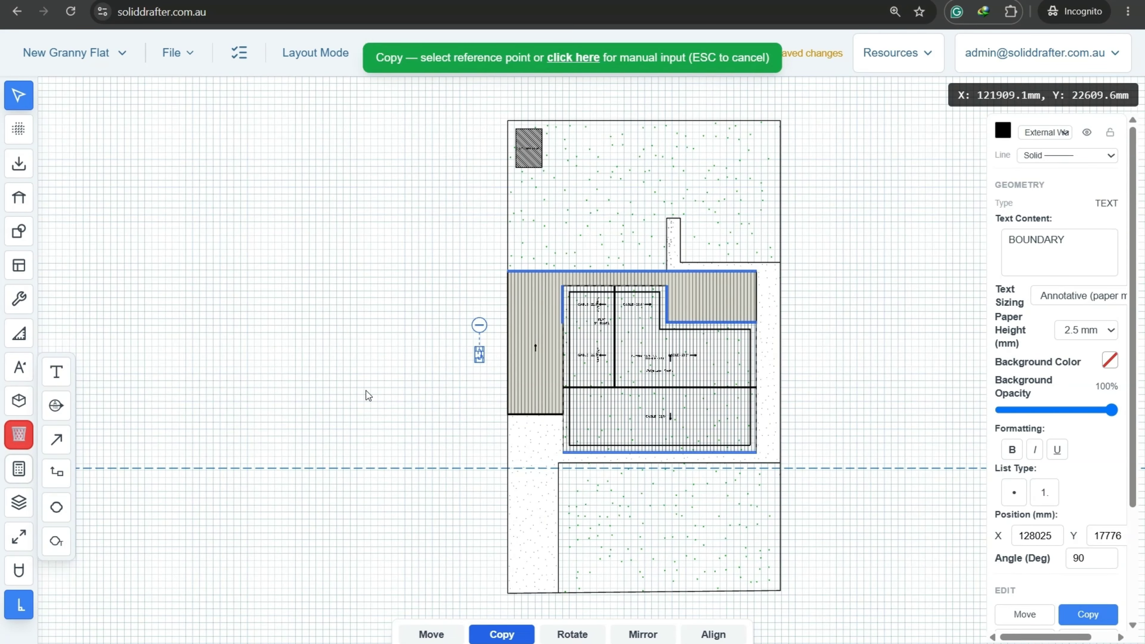
click(386, 385)
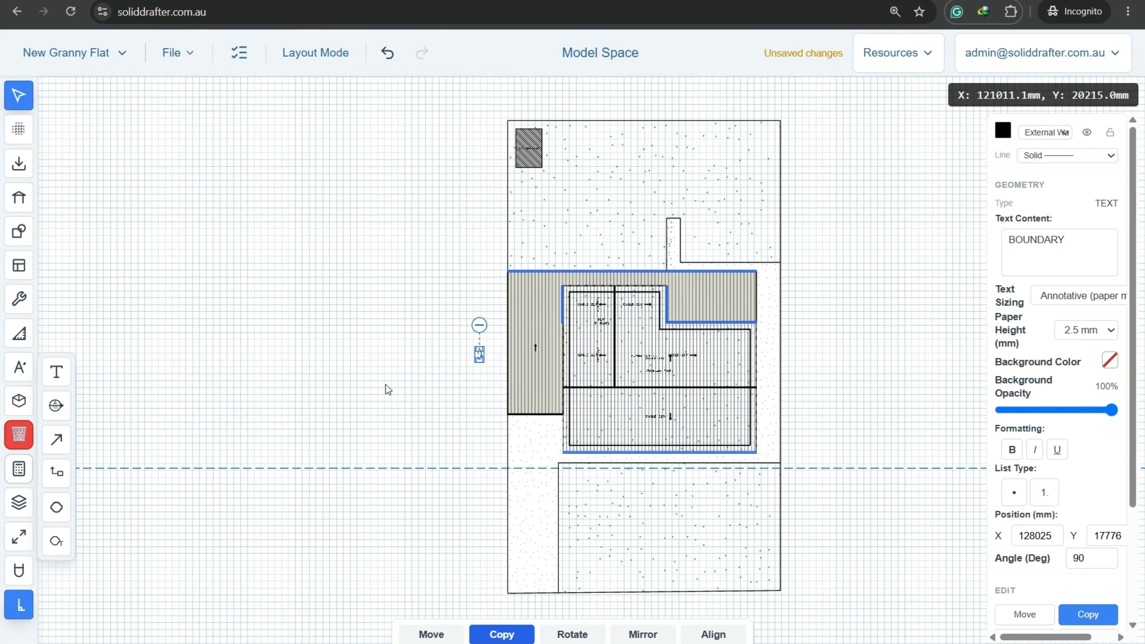
scroll(493, 324, up, 5)
scroll(422, 366, down, 5)
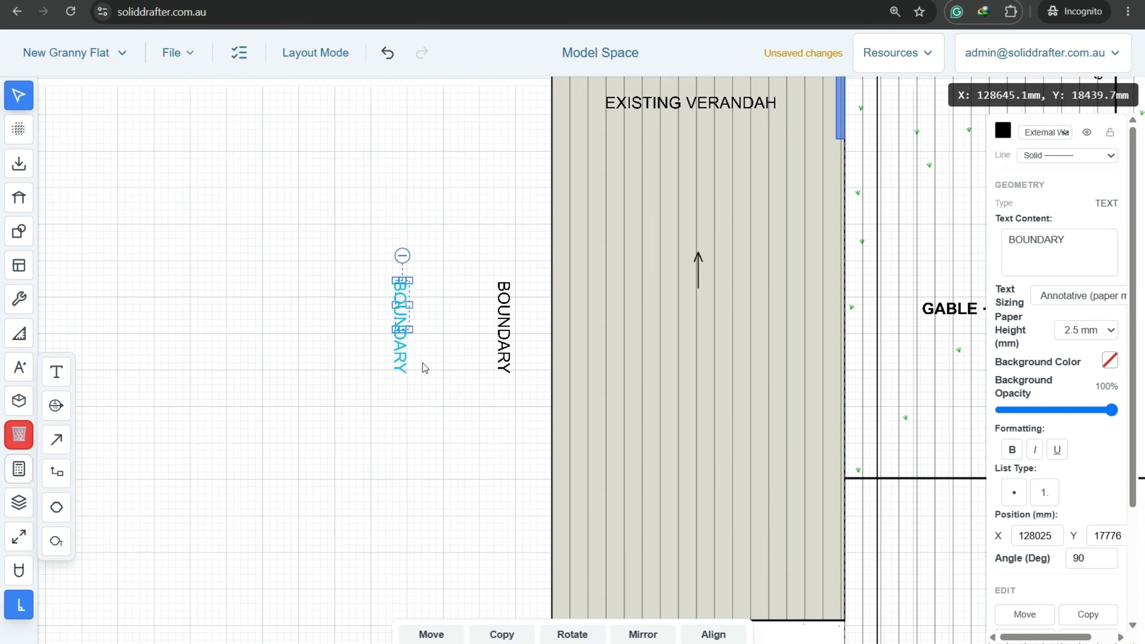
click(431, 635)
click(276, 461)
scroll(396, 460, down, 1)
scroll(396, 456, down, 4)
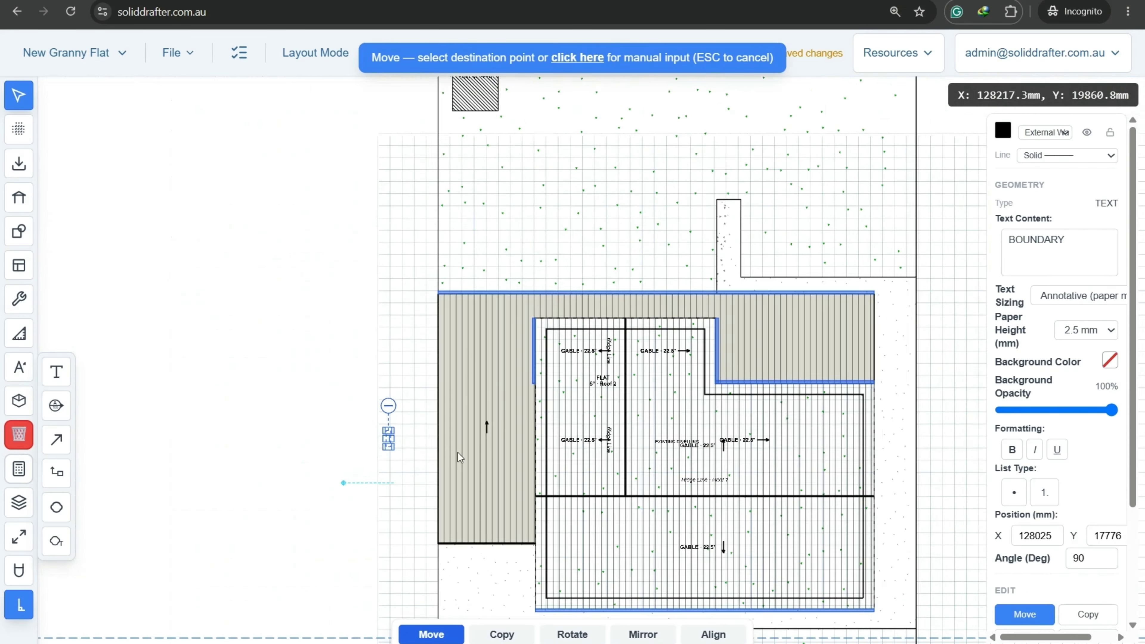
scroll(831, 448, up, 4)
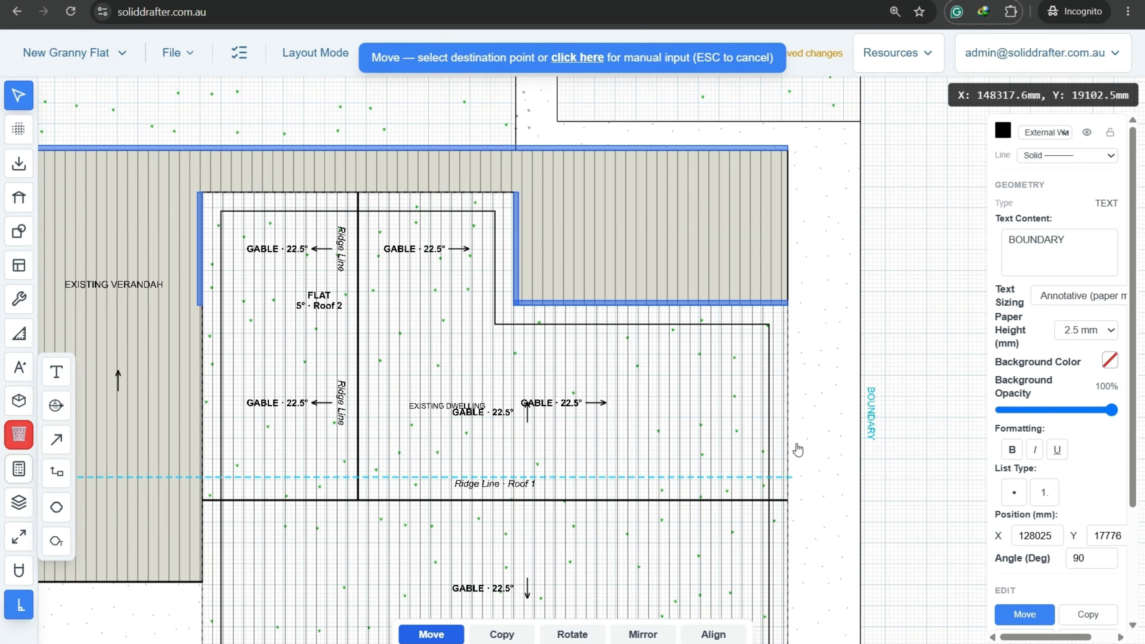
click(797, 450)
scroll(797, 450, down, 3)
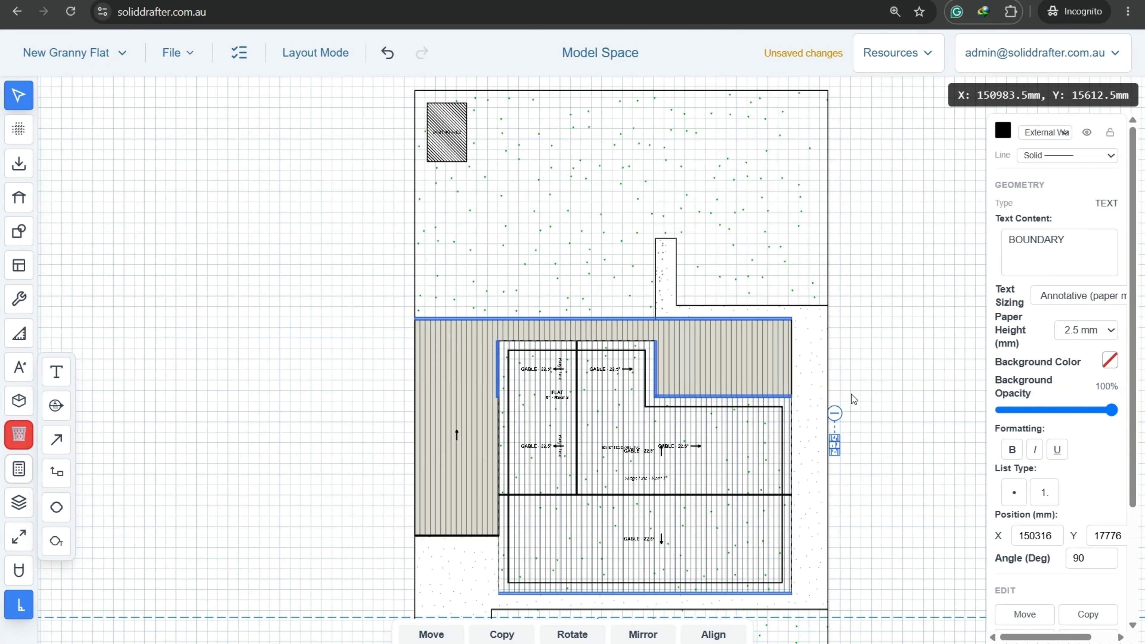
scroll(852, 394, up, 4)
click(856, 416)
Start copying the left BOUNDARY label toward the lot's top-left corner, then cancel the copy.
scroll(778, 465, down, 4)
middle_drag(455, 504, 882, 511)
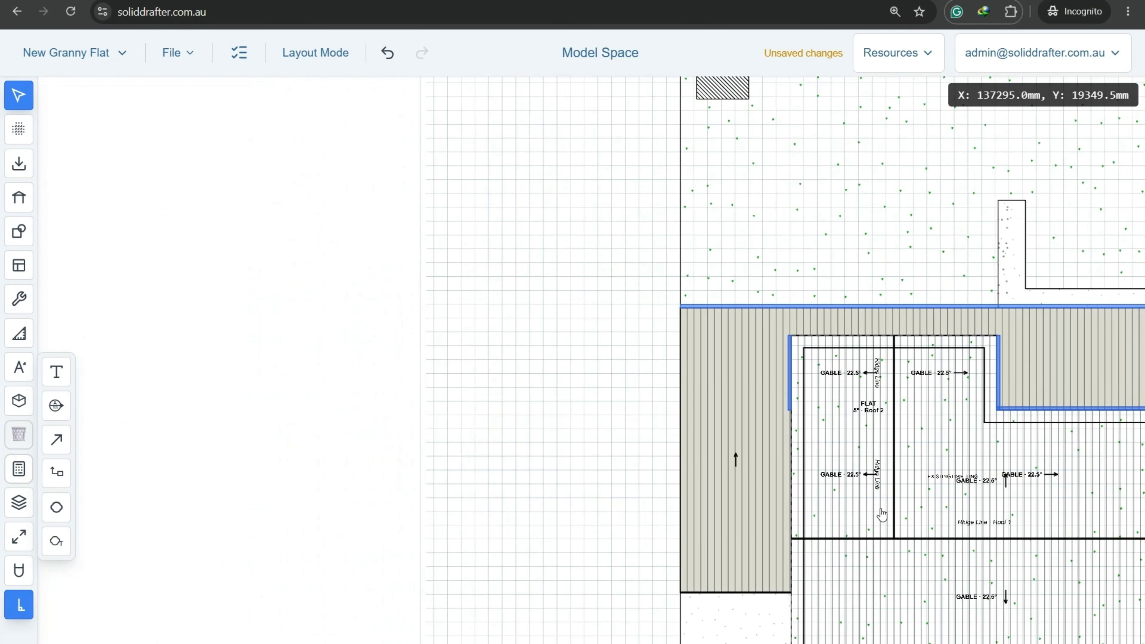
scroll(662, 487, up, 5)
click(659, 455)
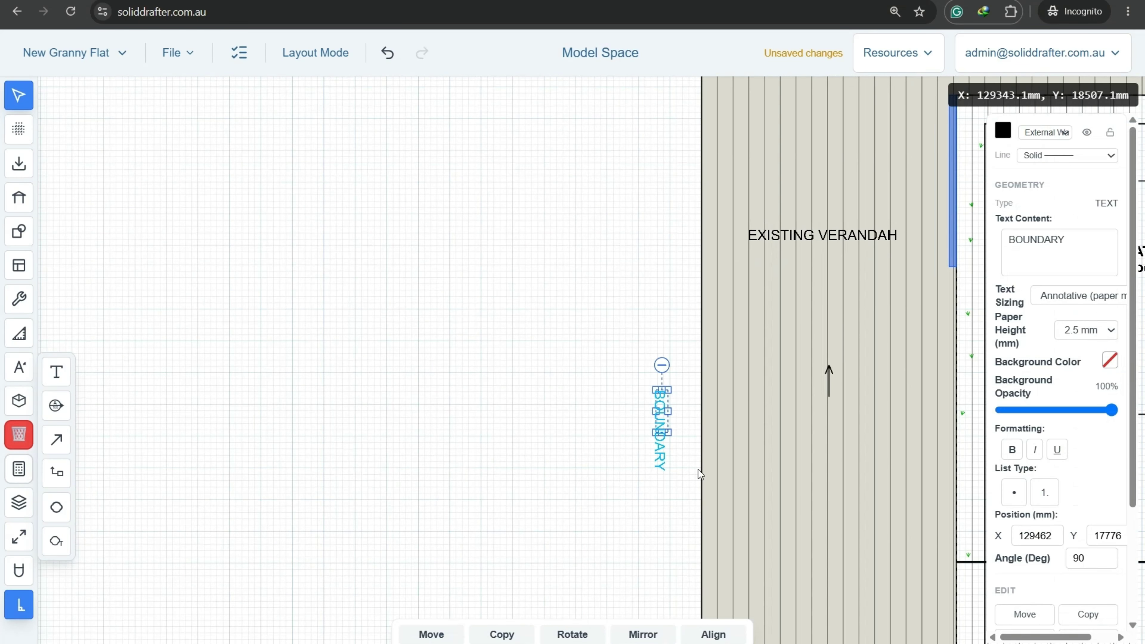
click(502, 635)
click(570, 470)
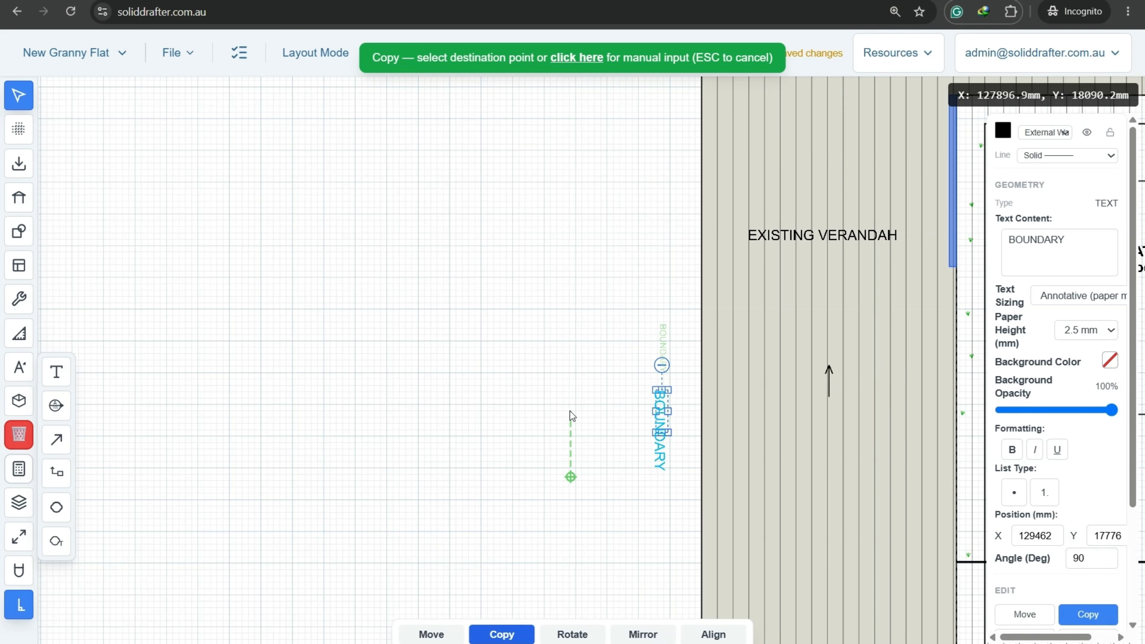
scroll(570, 411, down, 2)
scroll(570, 411, down, 4)
middle_drag(558, 221, 519, 458)
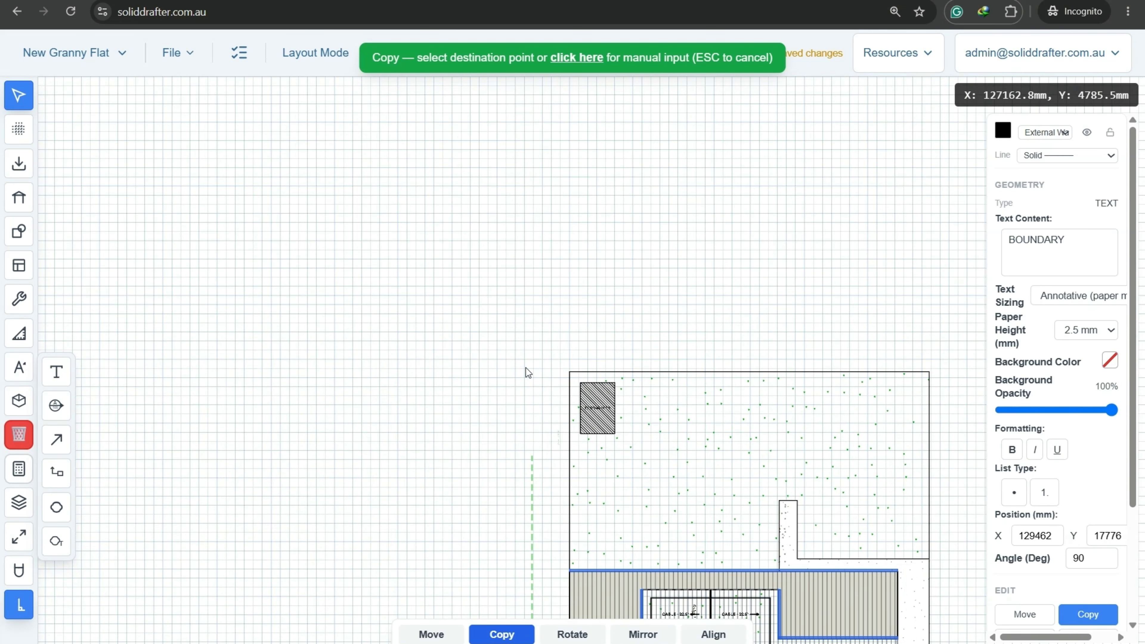
scroll(526, 368, up, 4)
key(Escape)
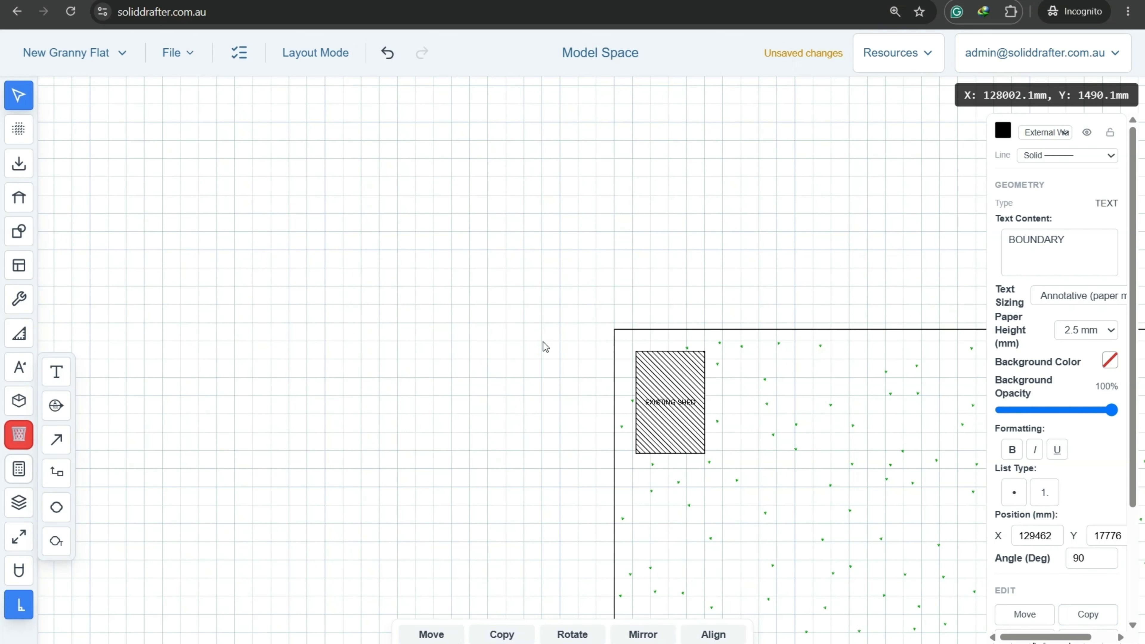
Set the BOUNDARY label near the lot's top to a 0° angle so it reads horizontally.
scroll(586, 322, up, 5)
click(602, 207)
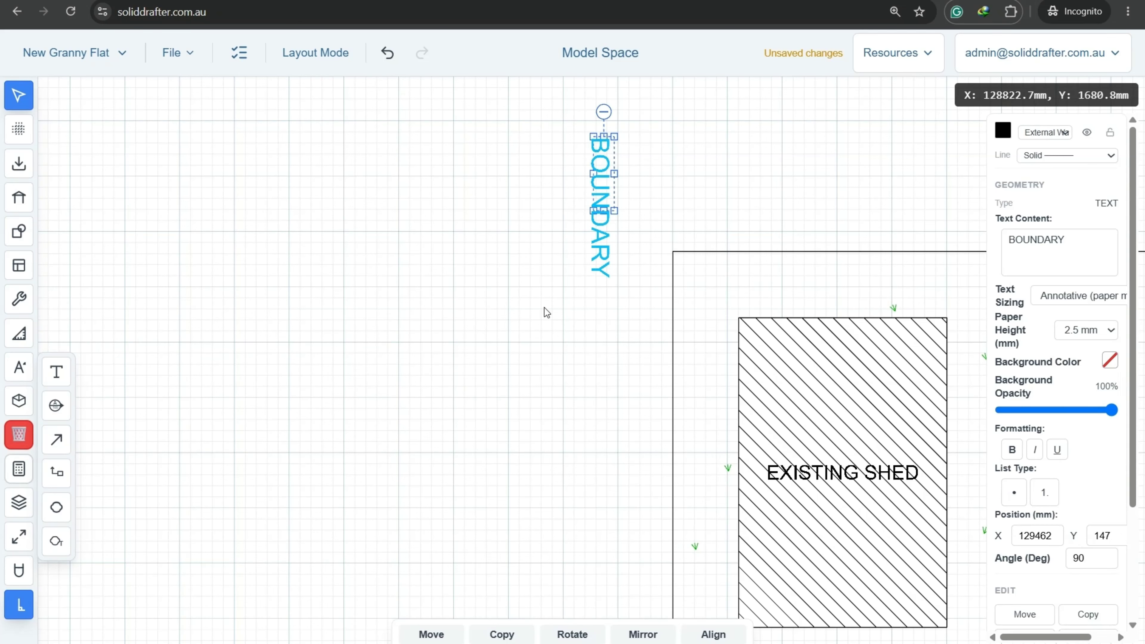
click(1086, 559)
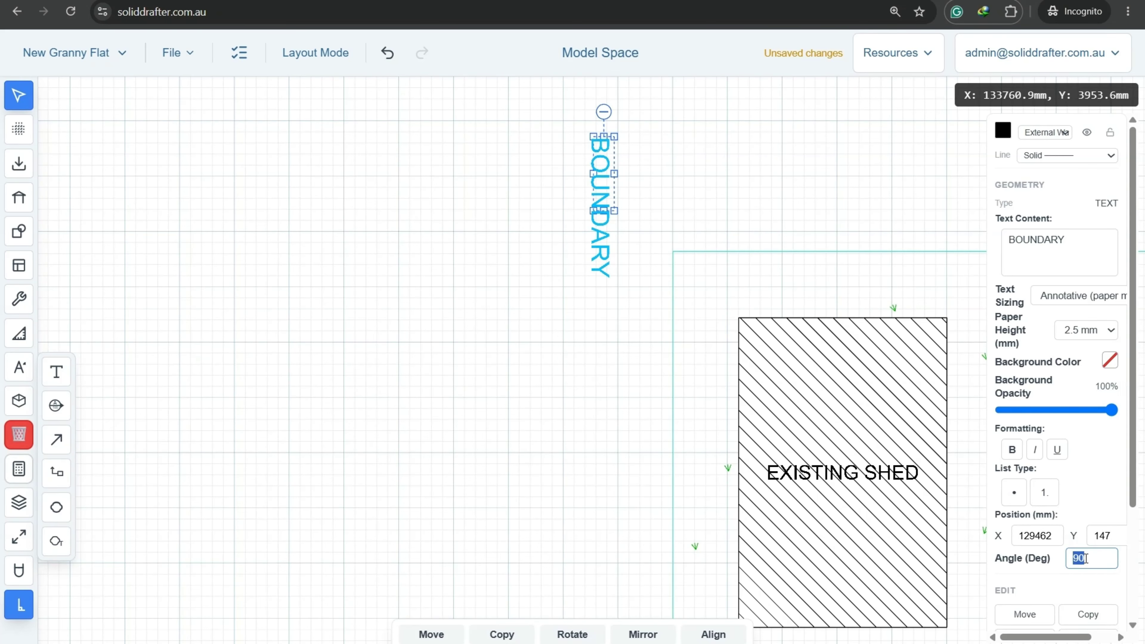
text(0)
key(Return)
middle_drag(749, 410, 439, 509)
scroll(616, 560, down, 5)
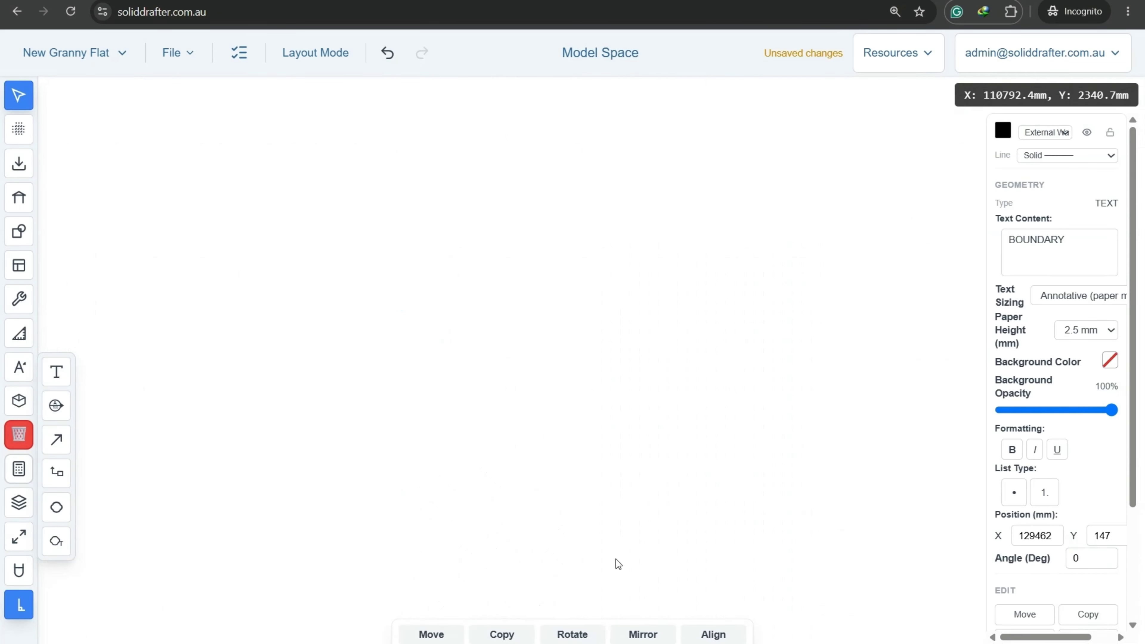
middle_drag(715, 489, 256, 484)
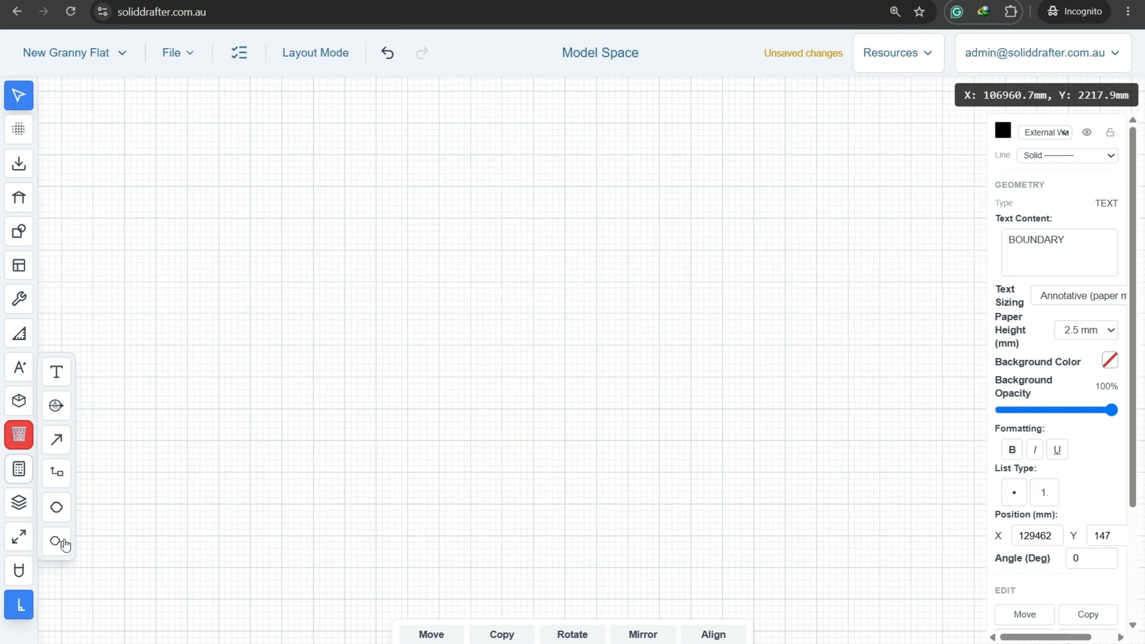
click(18, 541)
middle_drag(831, 355, 409, 384)
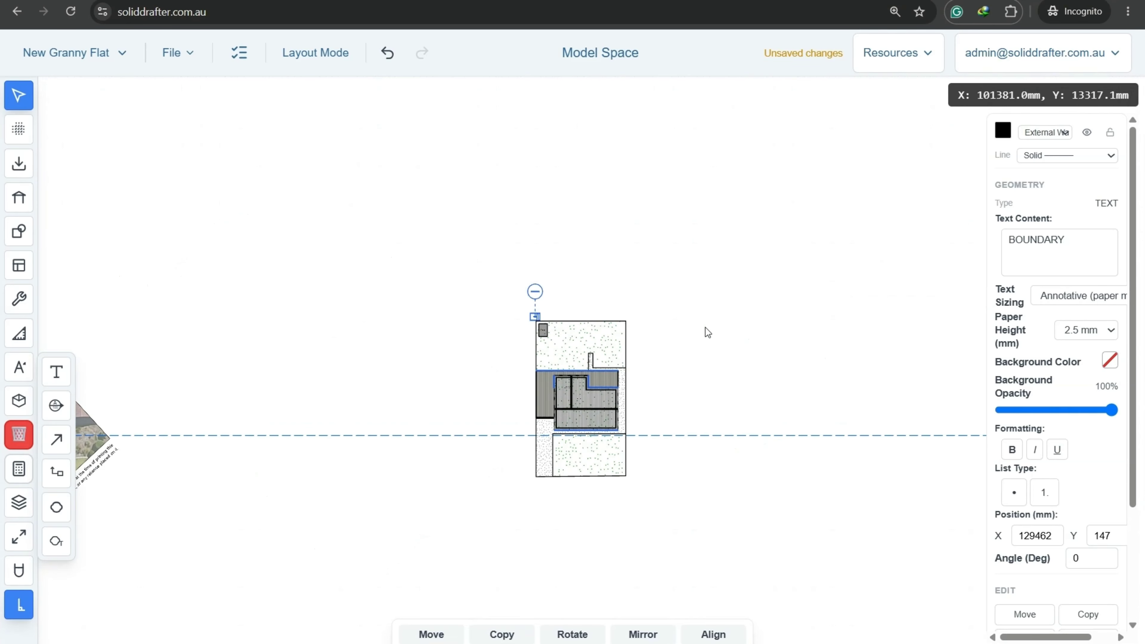
scroll(519, 293, up, 10)
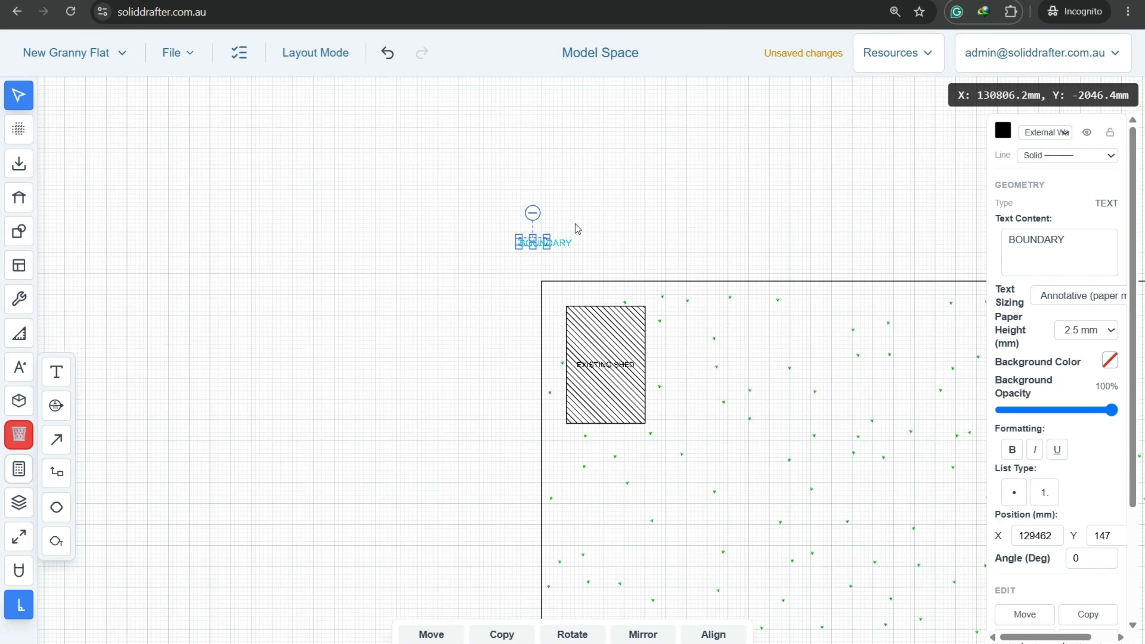
Move the horizontal BOUNDARY label above the lot's top edge.
click(432, 635)
scroll(344, 312, down, 4)
middle_drag(762, 275, 460, 317)
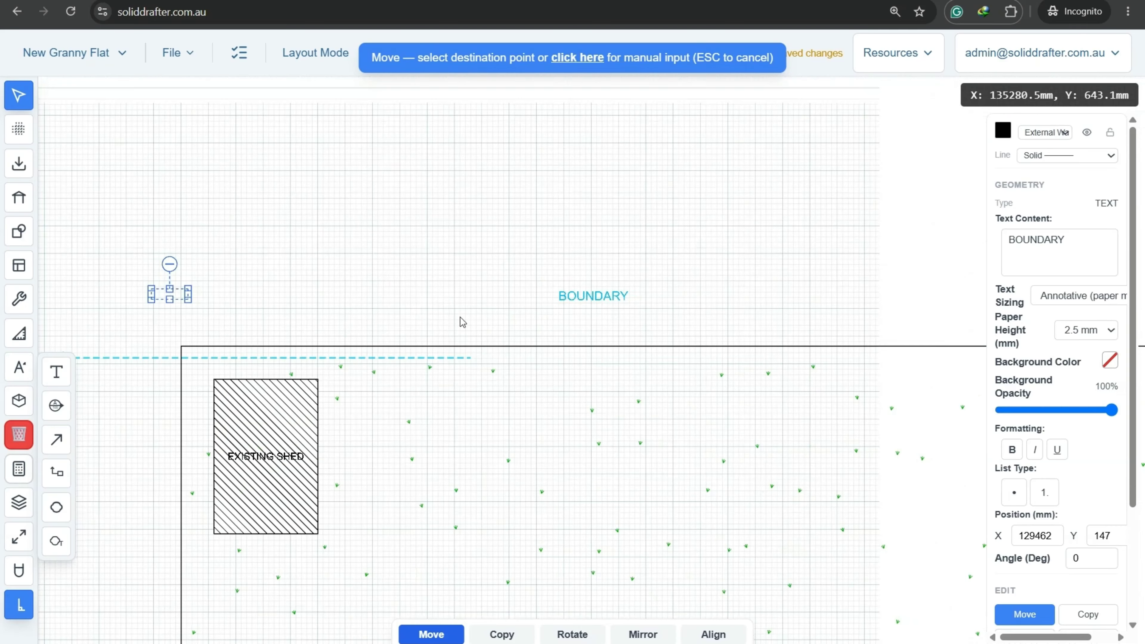
scroll(459, 317, down, 3)
scroll(514, 313, down, 3)
scroll(547, 312, up, 3)
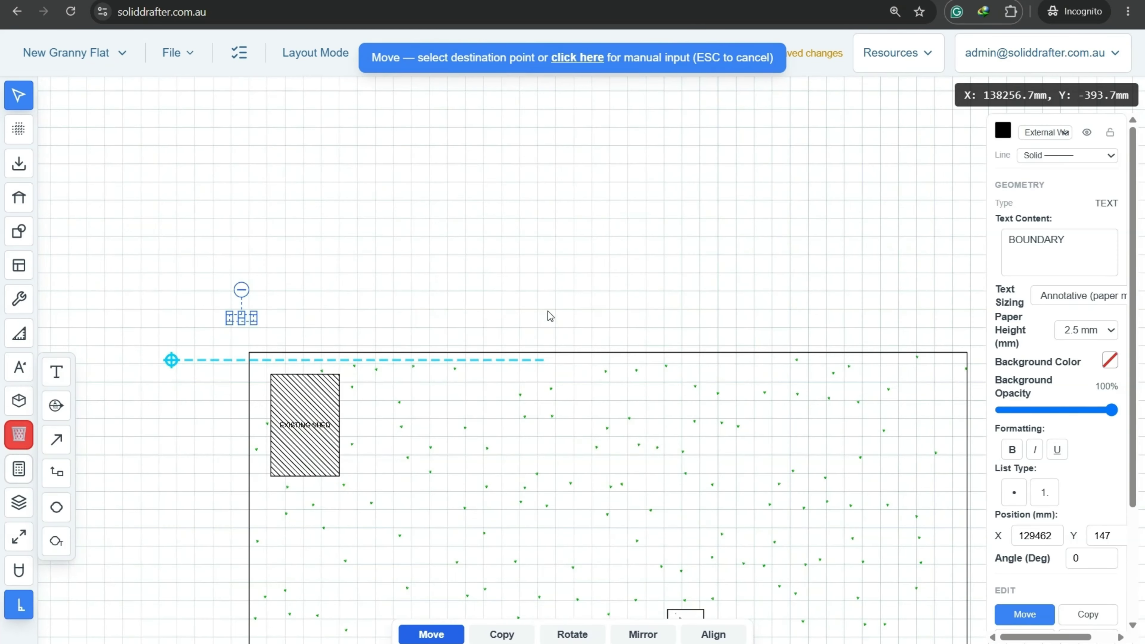
click(552, 312)
middle_drag(720, 306, 540, 303)
Shift the horizontal BOUNDARY label down closer to the top boundary line.
click(432, 634)
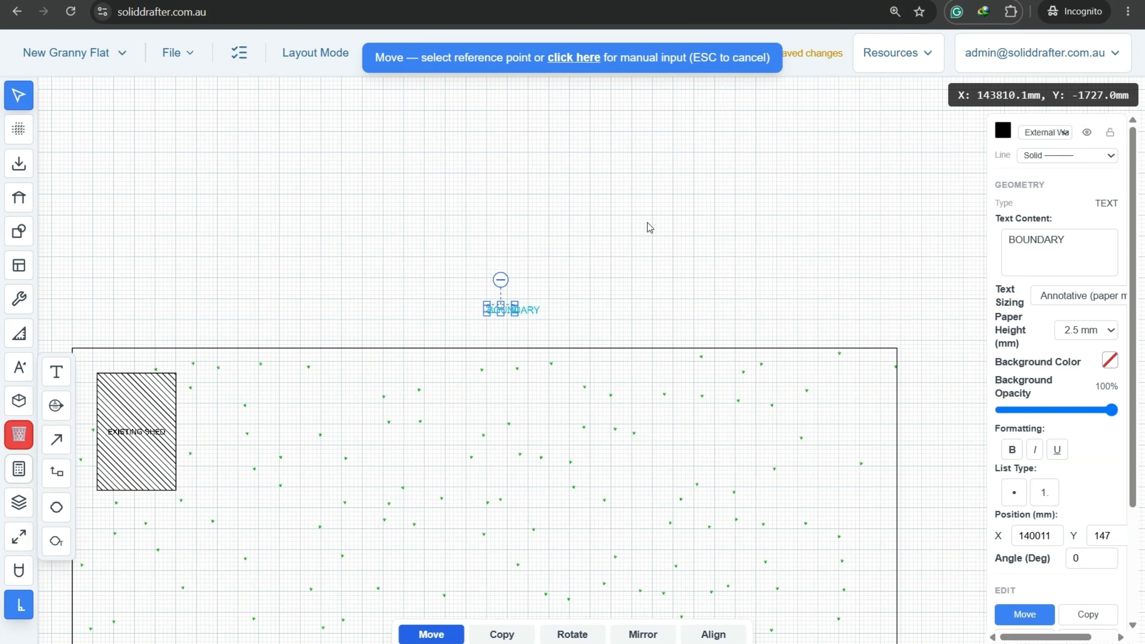
click(650, 247)
scroll(587, 272, down, 5)
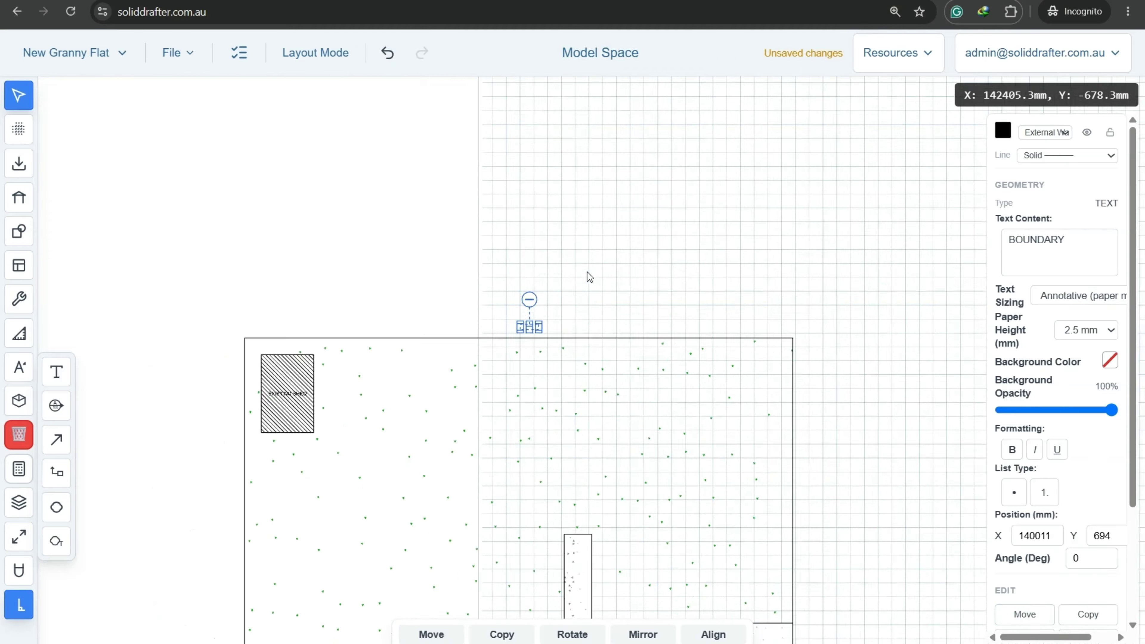
scroll(580, 348, down, 2)
middle_drag(583, 465, 603, 214)
scroll(627, 259, up, 8)
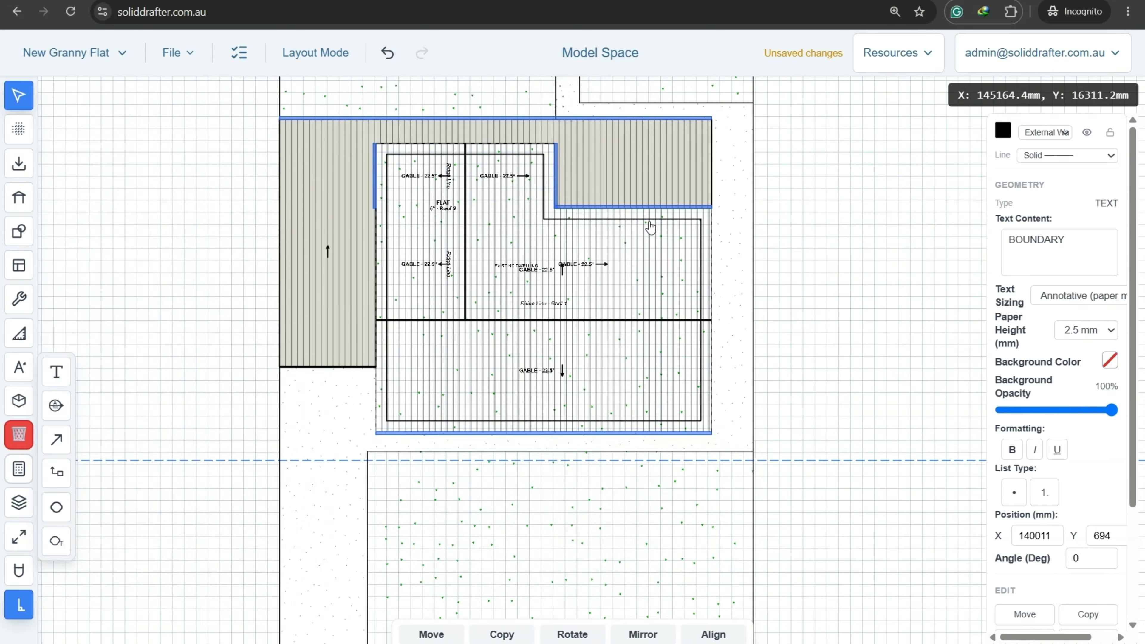
scroll(880, 236, up, 6)
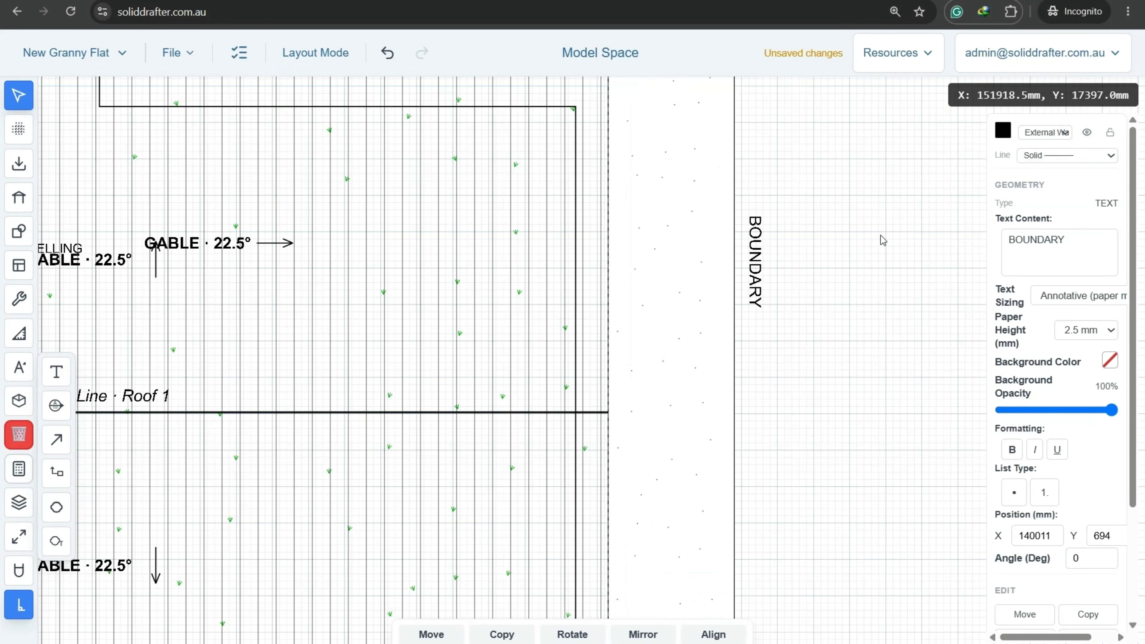
scroll(832, 271, down, 2)
scroll(832, 272, down, 5)
mouse_move(629, 434)
middle_down()
mouse_move(741, 130)
mouse_move(675, 277)
mouse_move(727, 191)
middle_up()
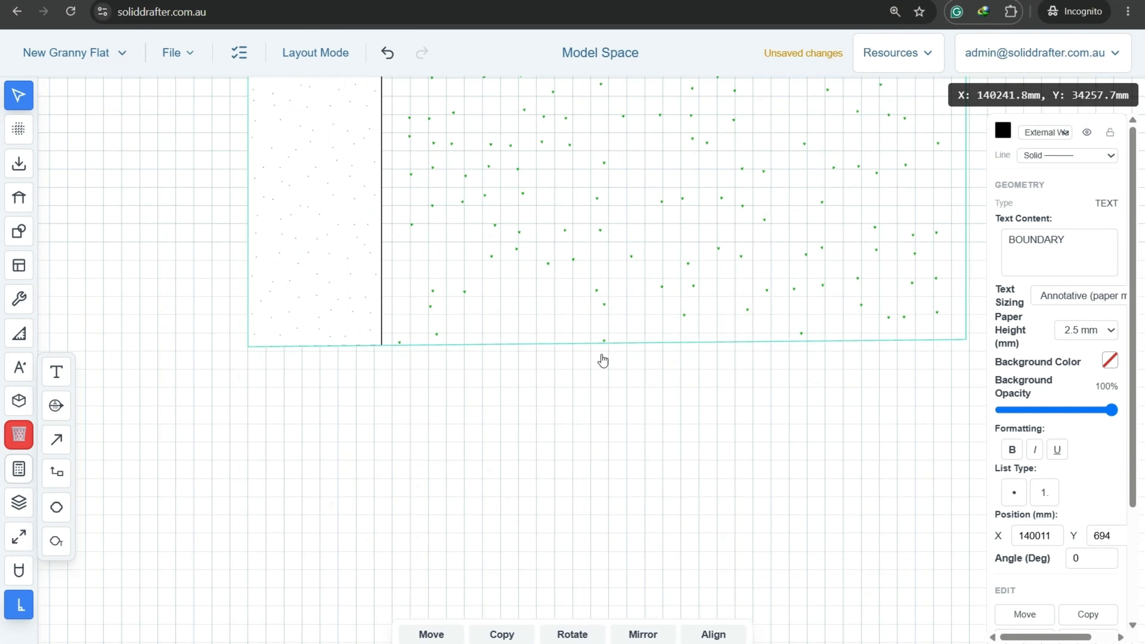
scroll(591, 379, up, 1)
middle_drag(596, 379, 454, 452)
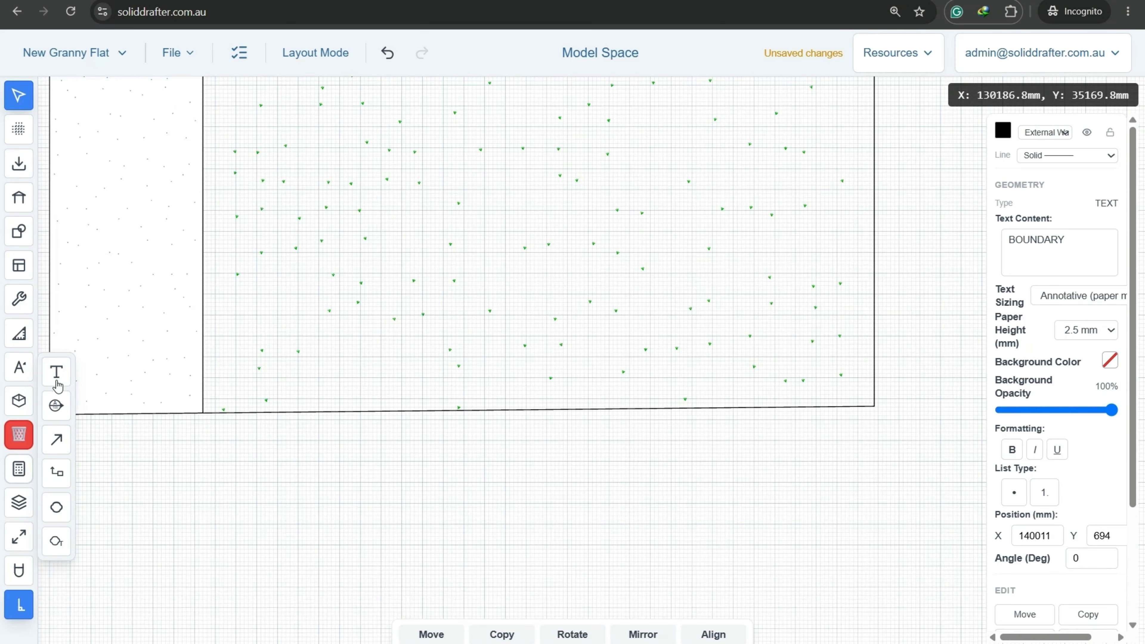
Add a FIRTH AVE text label below the site boundary.
click(56, 375)
click(446, 456)
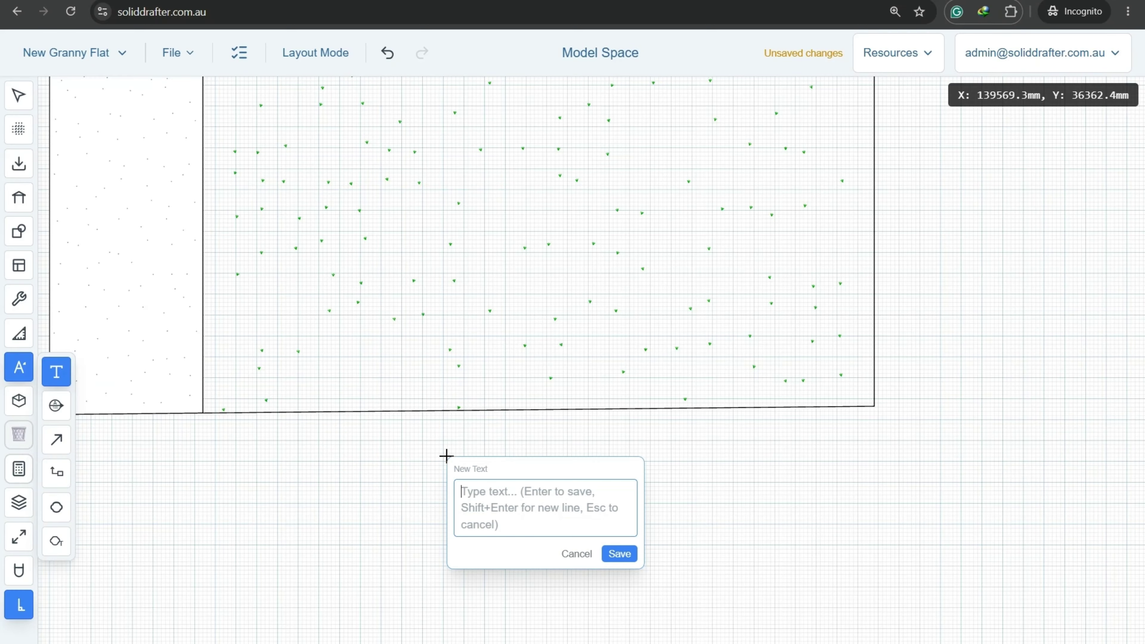
text(STREET)
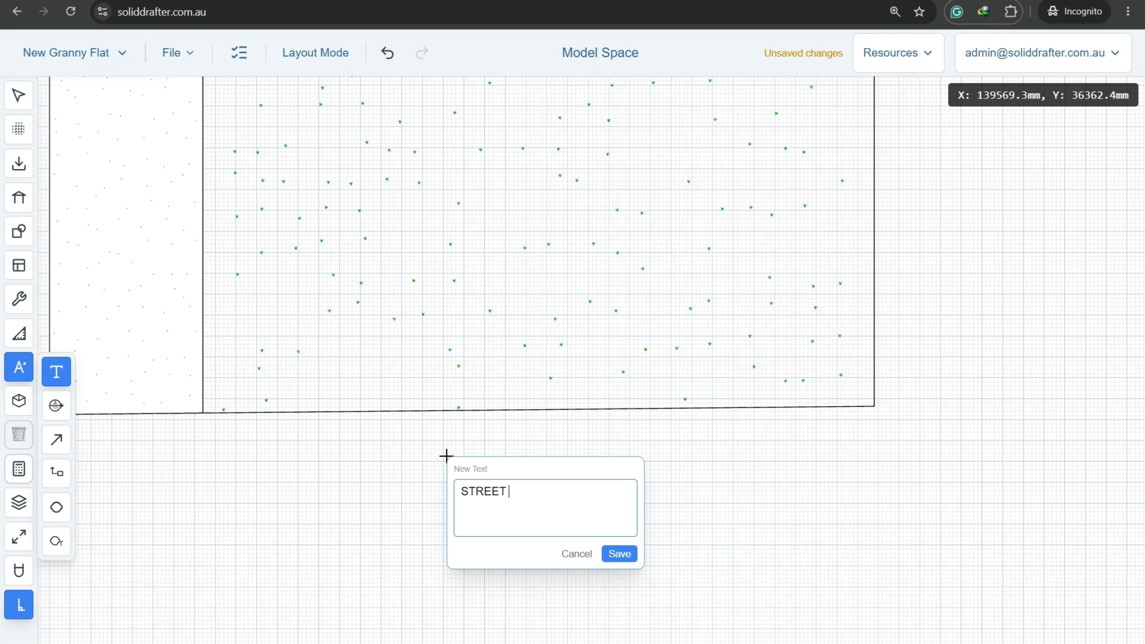
text( NAME)
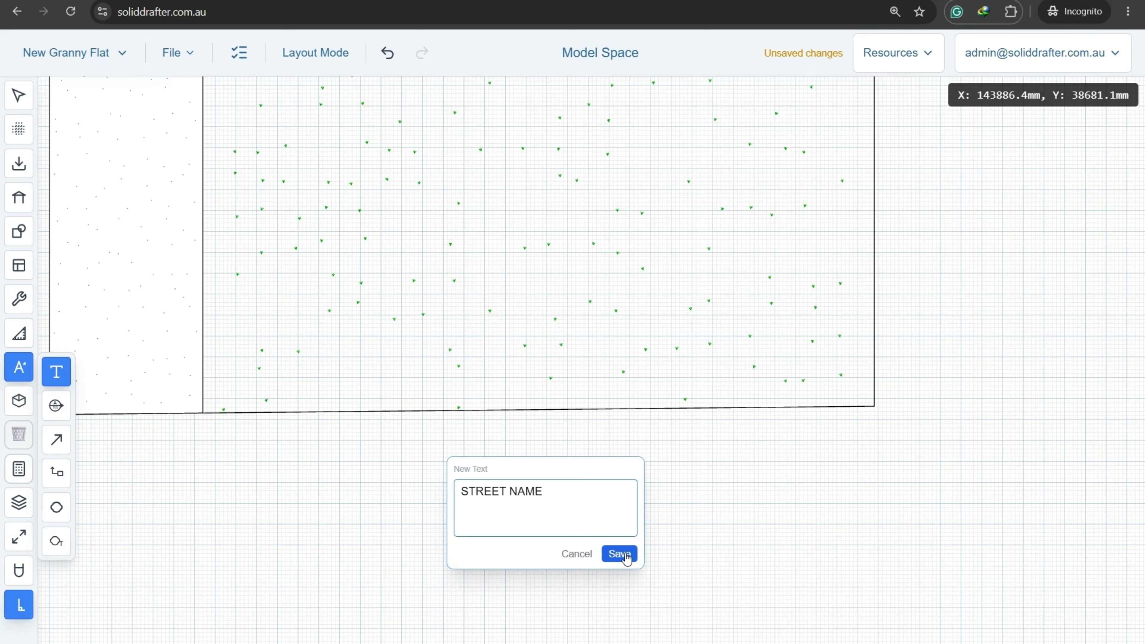
key(BackSpace)
key(BackSpace)
key(BackSpace)
key(BackSpace)
key(BackSpace)
key(BackSpace)
key(BackSpace)
key(BackSpace)
key(BackSpace)
key(BackSpace)
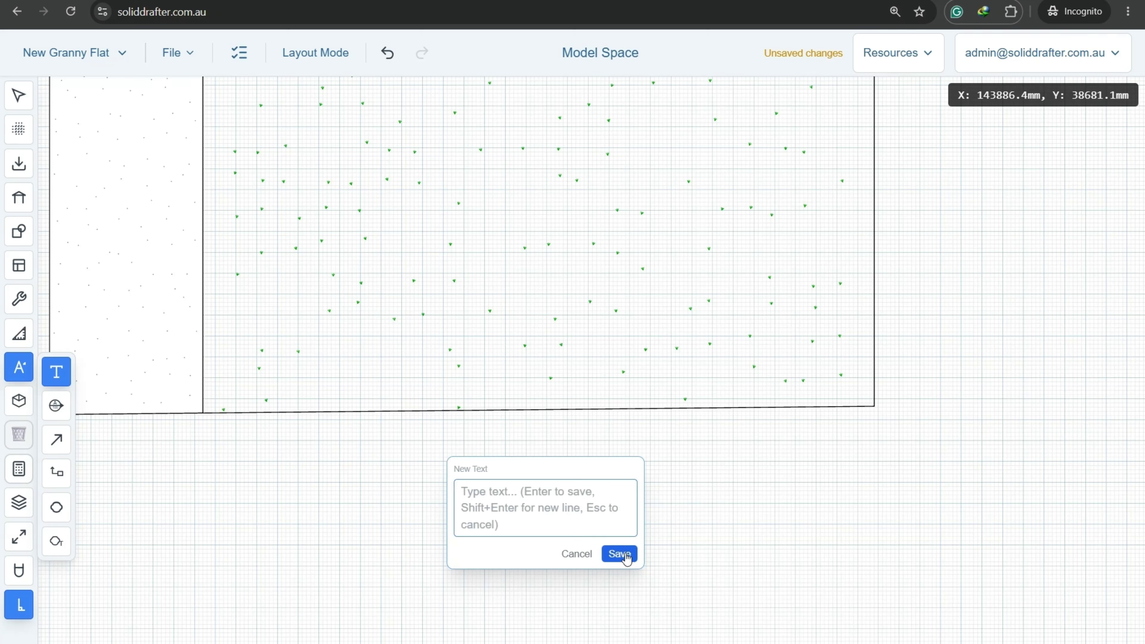
text(Fl)
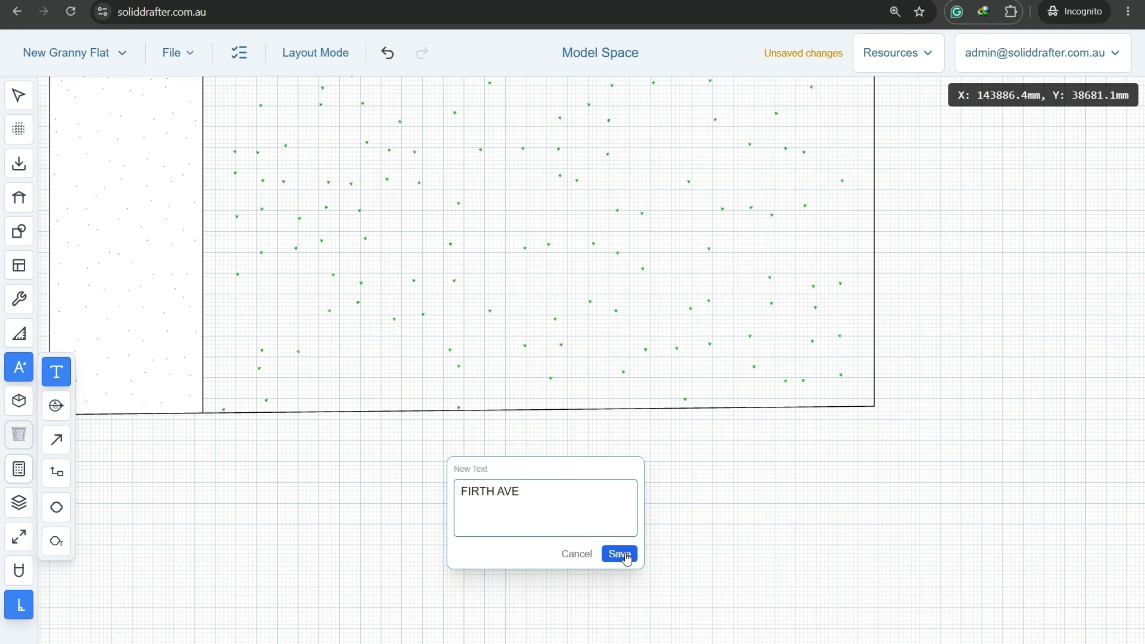
click(619, 554)
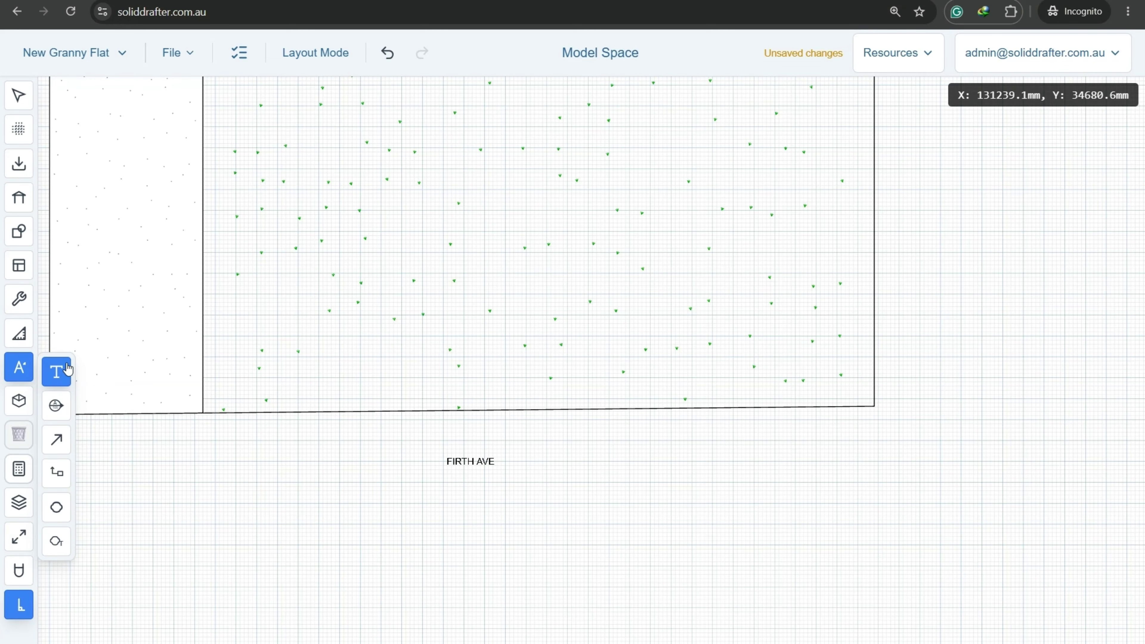
key(Escape)
Move the FIRTH AVE label to a lower position.
click(494, 471)
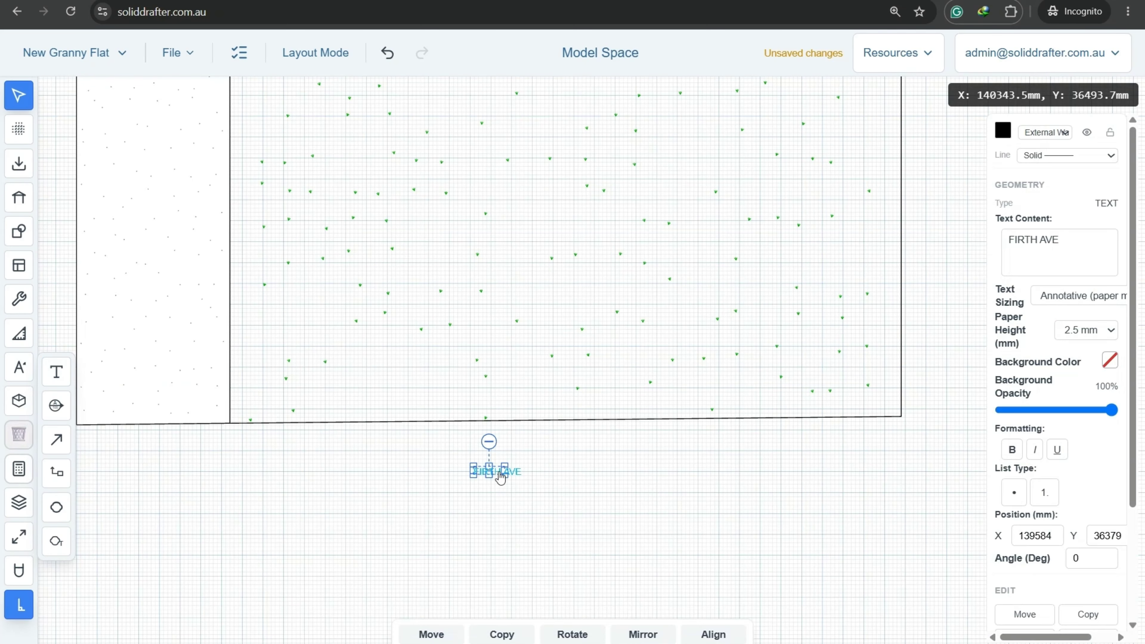
click(445, 634)
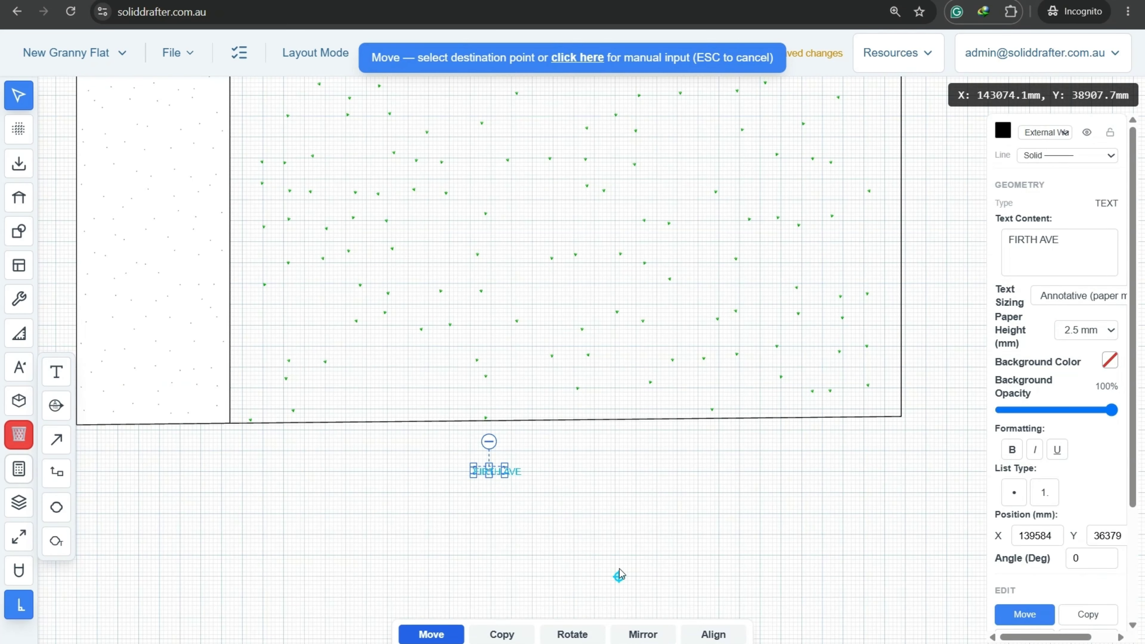
click(619, 550)
click(396, 542)
scroll(396, 542, down, 5)
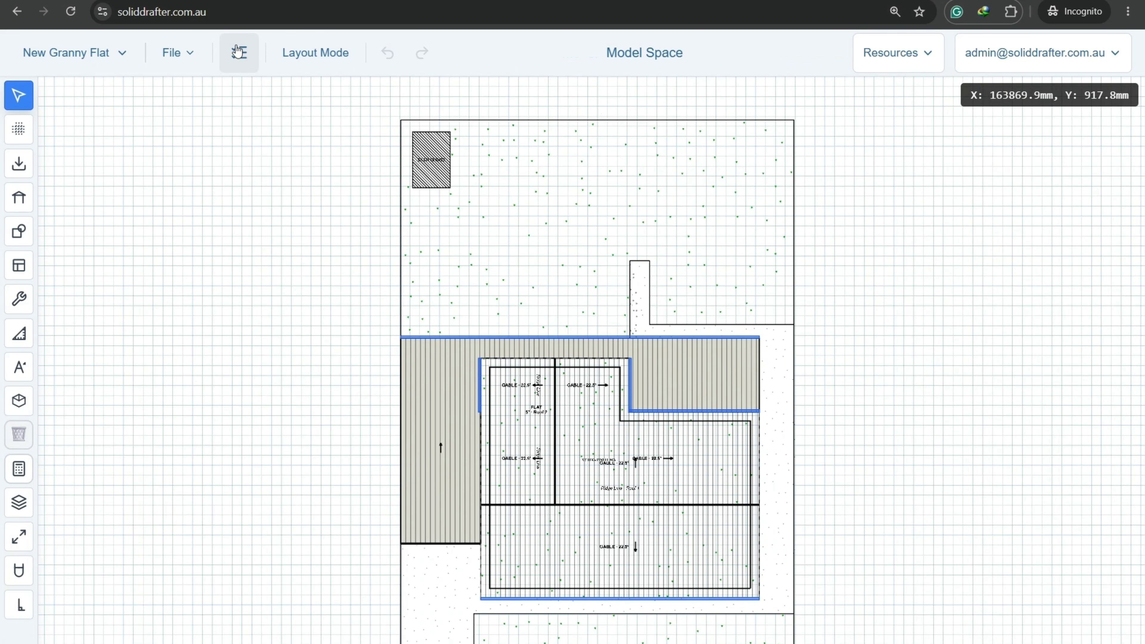
Glance at the Project Checklist, scroll over to the site plan, and show the building generator tools.
click(239, 51)
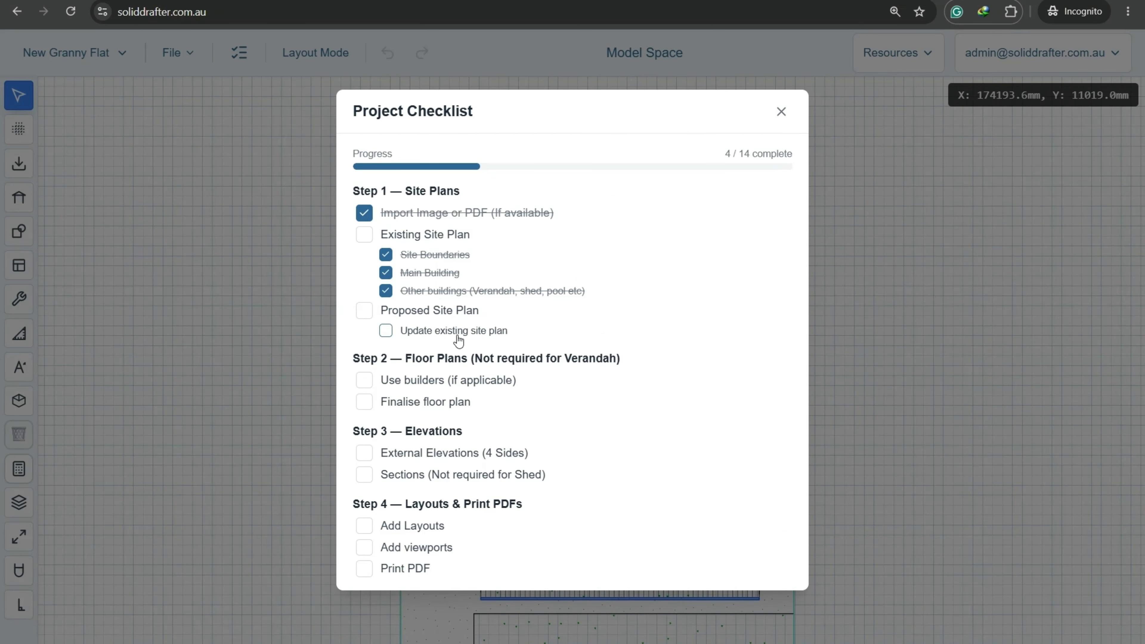
click(243, 102)
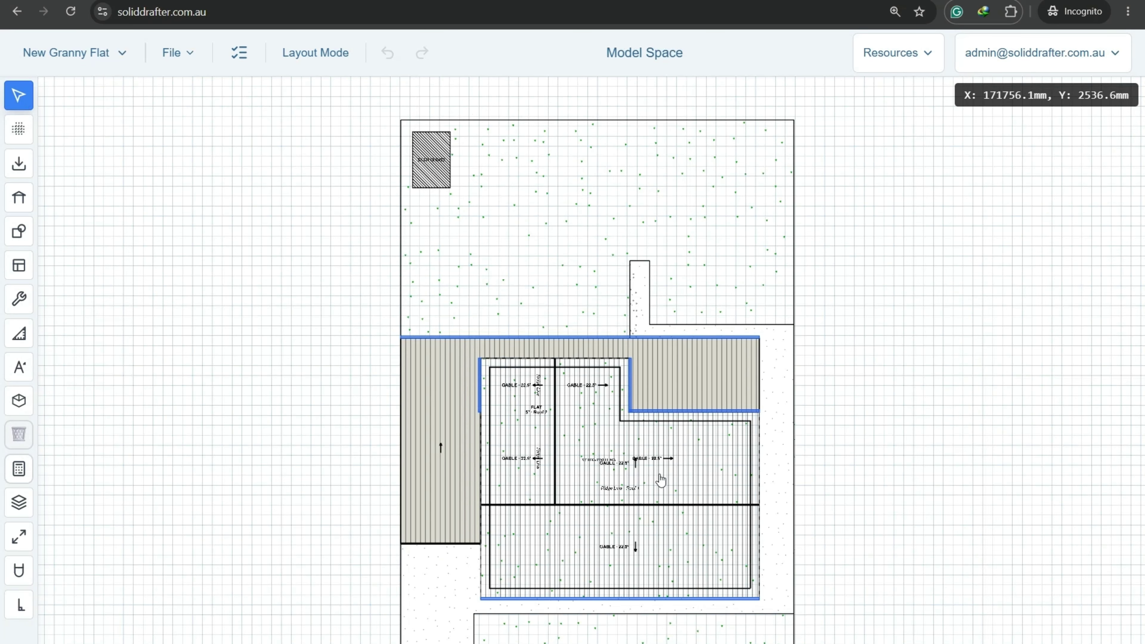
scroll(767, 239, right, 3)
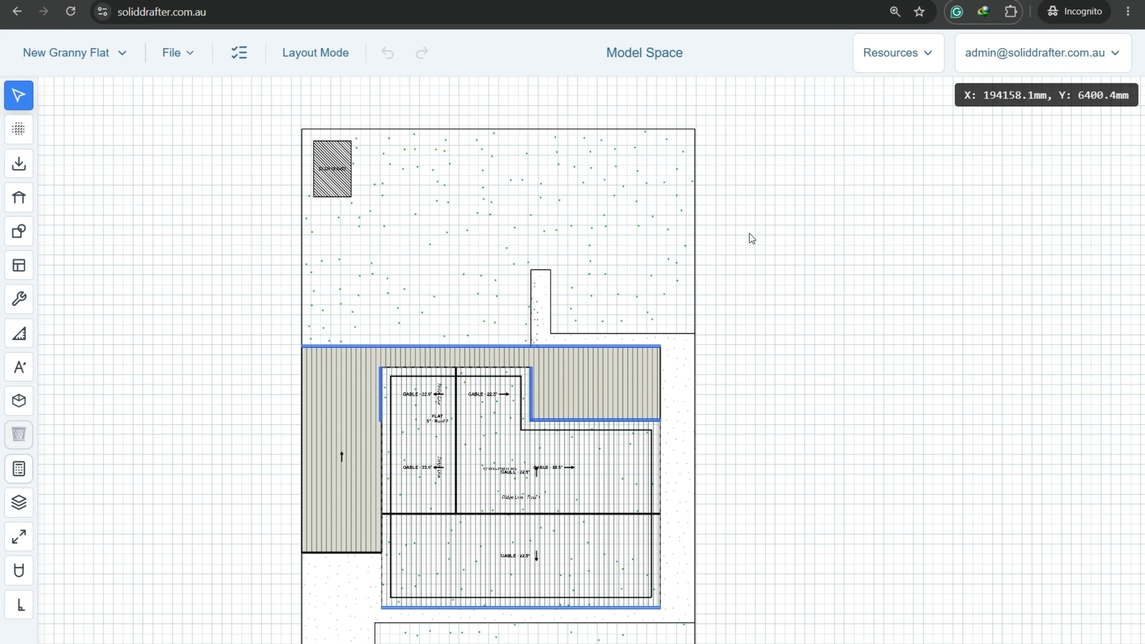
click(19, 201)
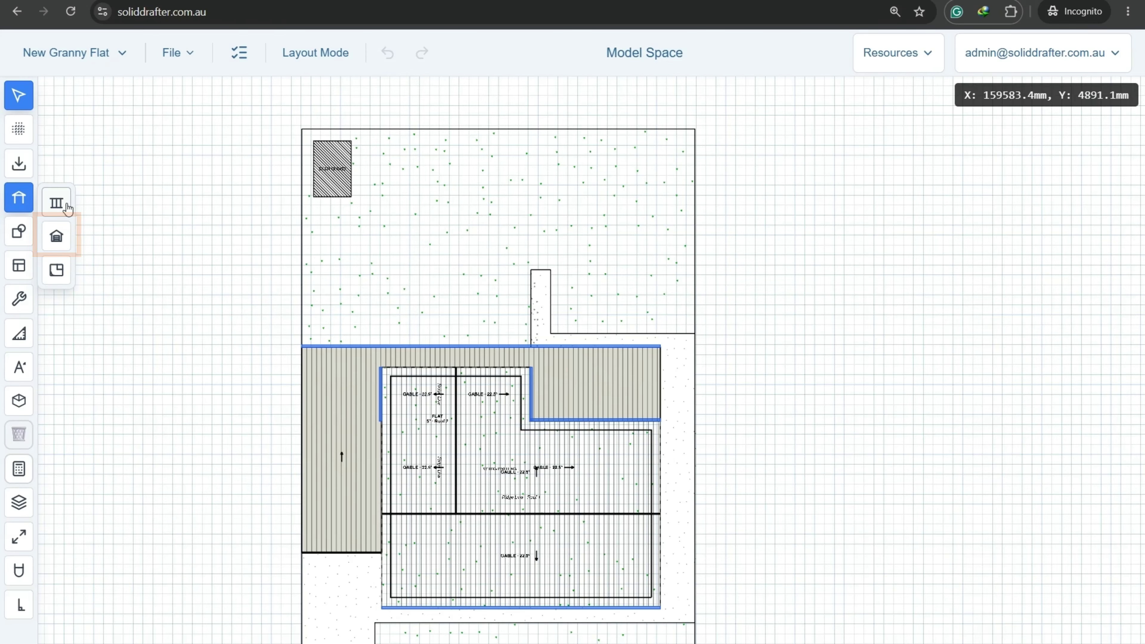
Configure a 60 m² granny flat with separate WC and laundry, brick walls and a skillion roof.
click(68, 248)
click(509, 202)
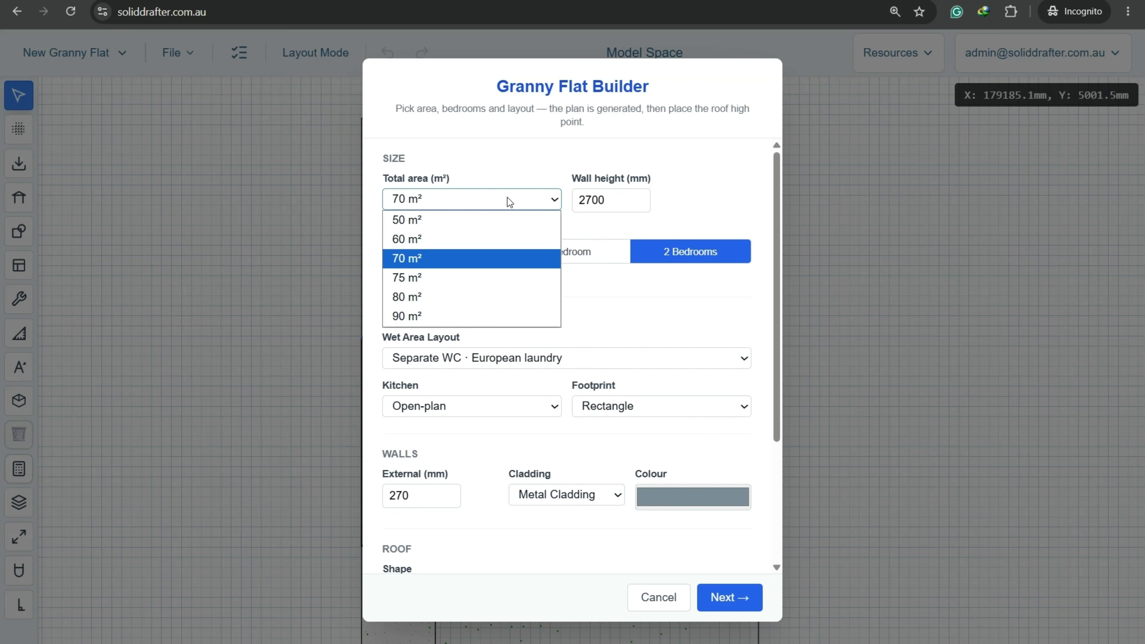
click(408, 241)
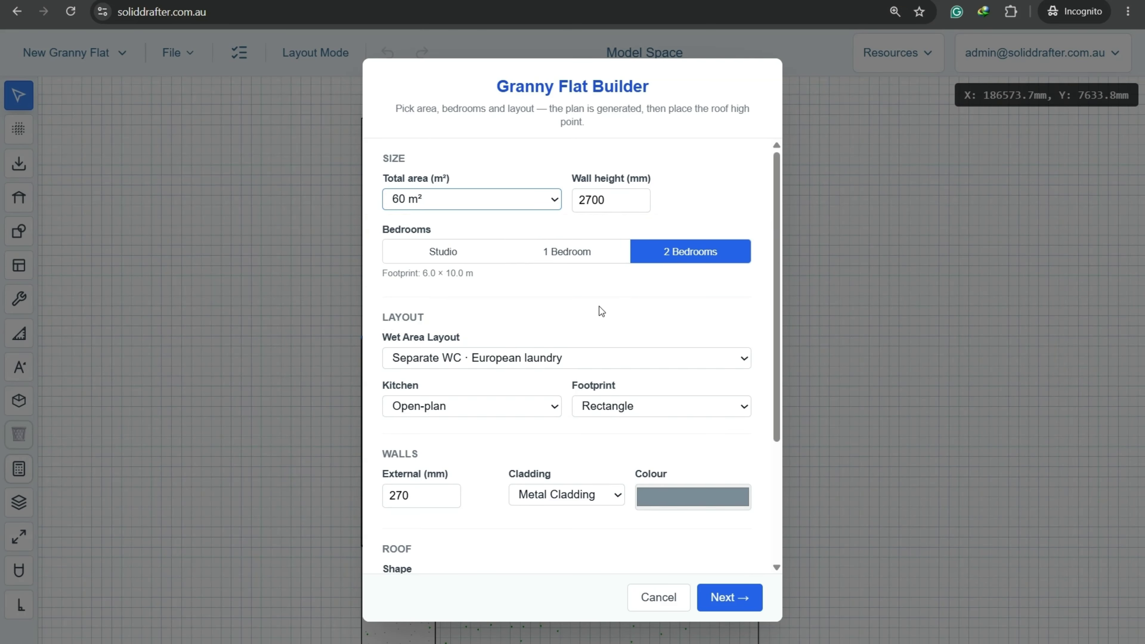
click(552, 367)
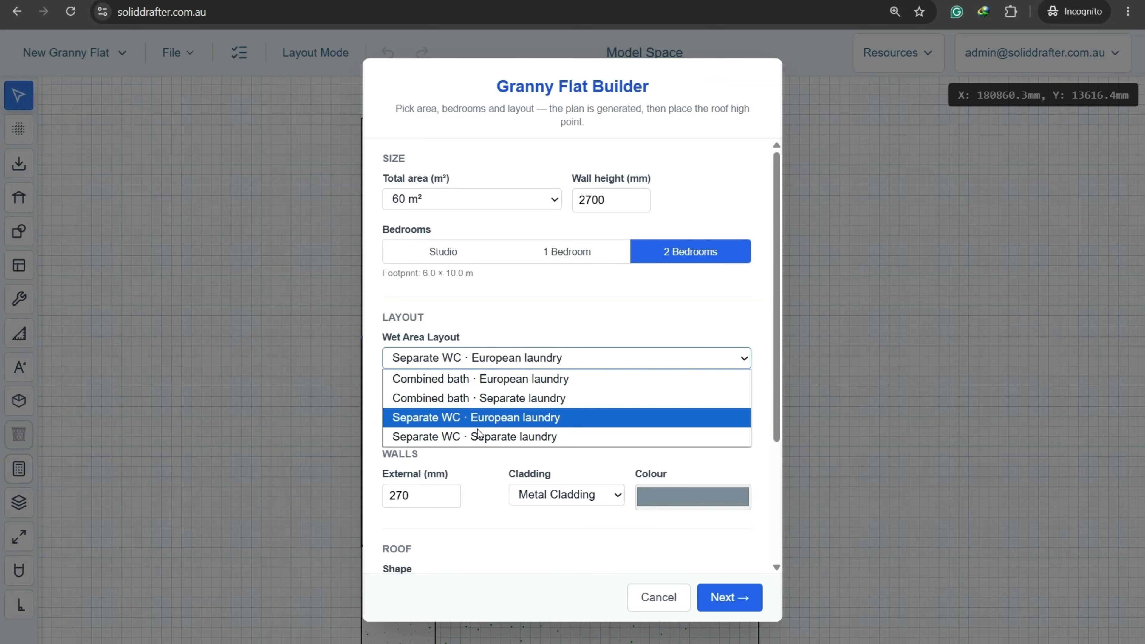
click(462, 437)
scroll(559, 446, down, 4)
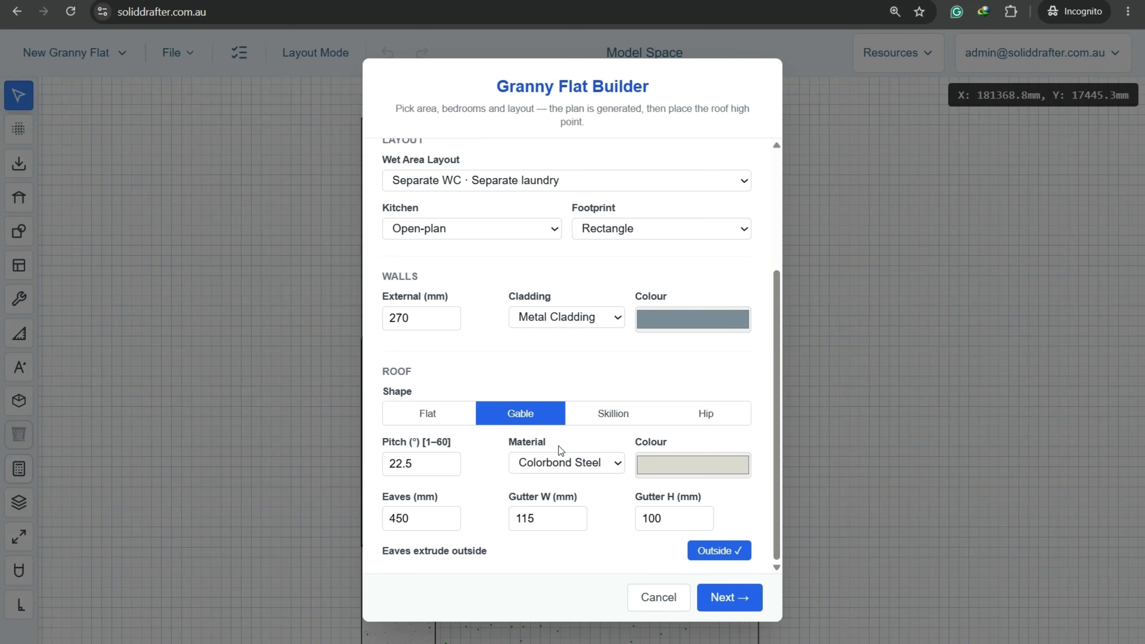
click(586, 321)
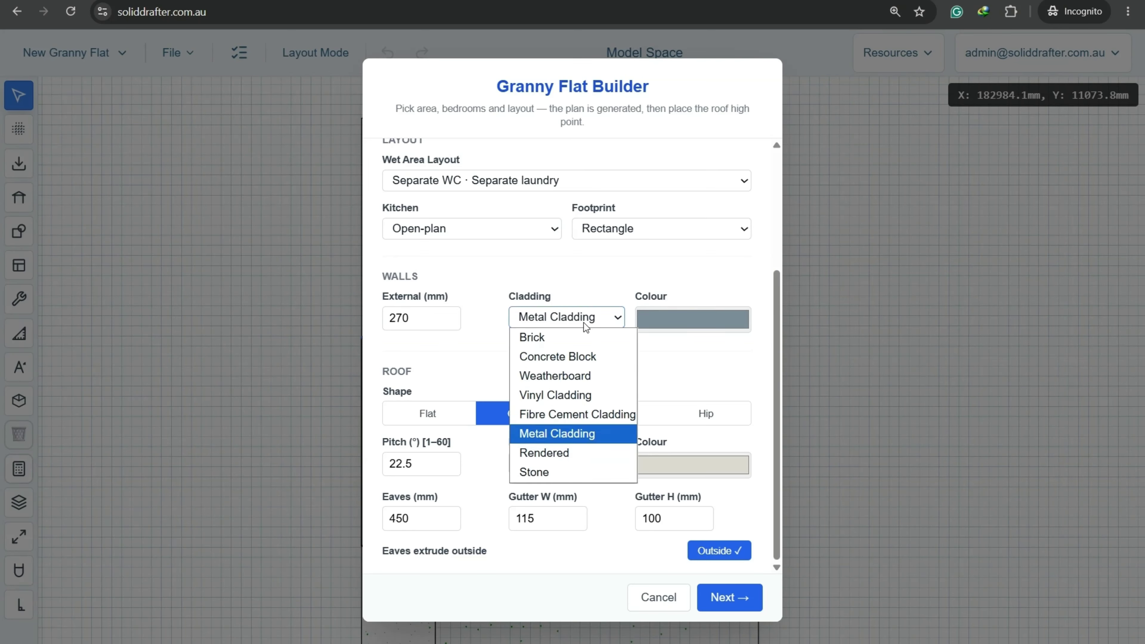
click(559, 336)
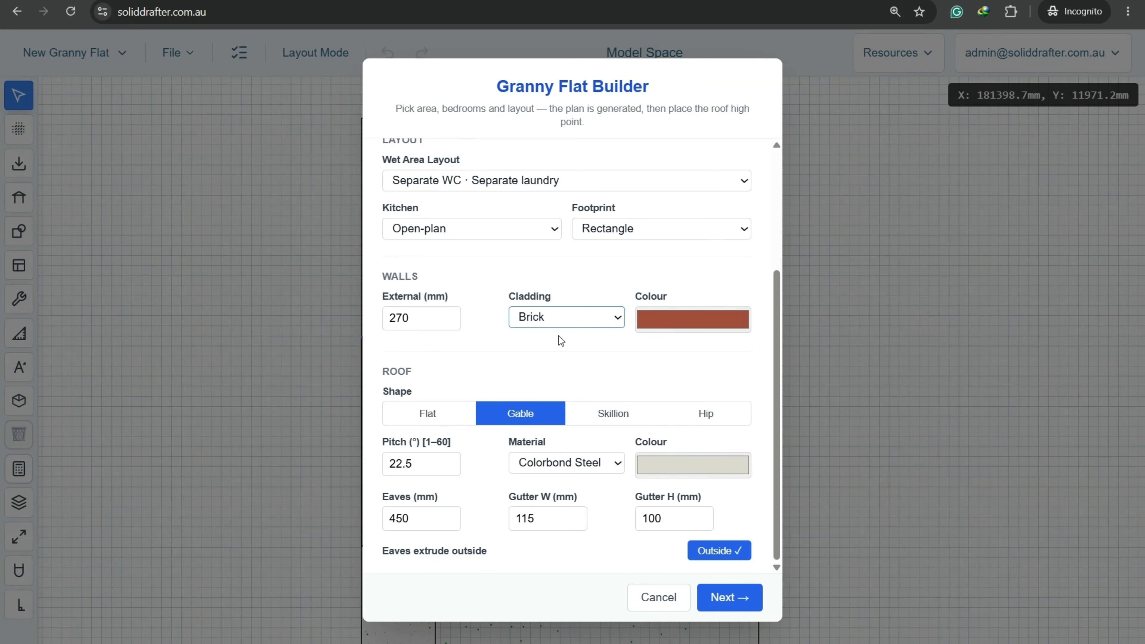
click(602, 419)
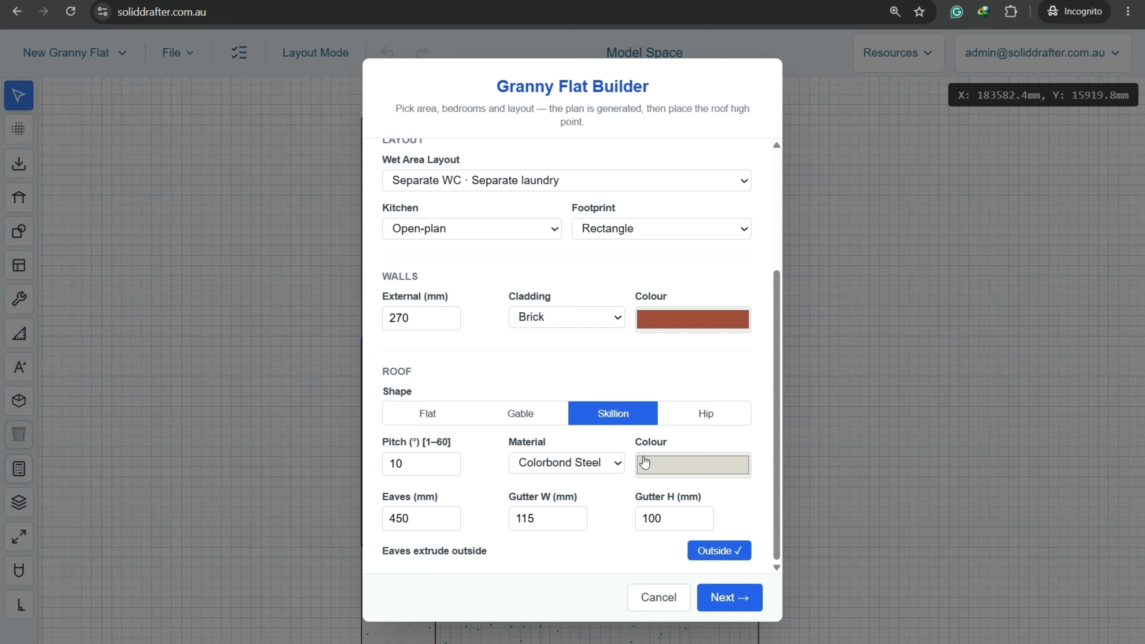
click(745, 595)
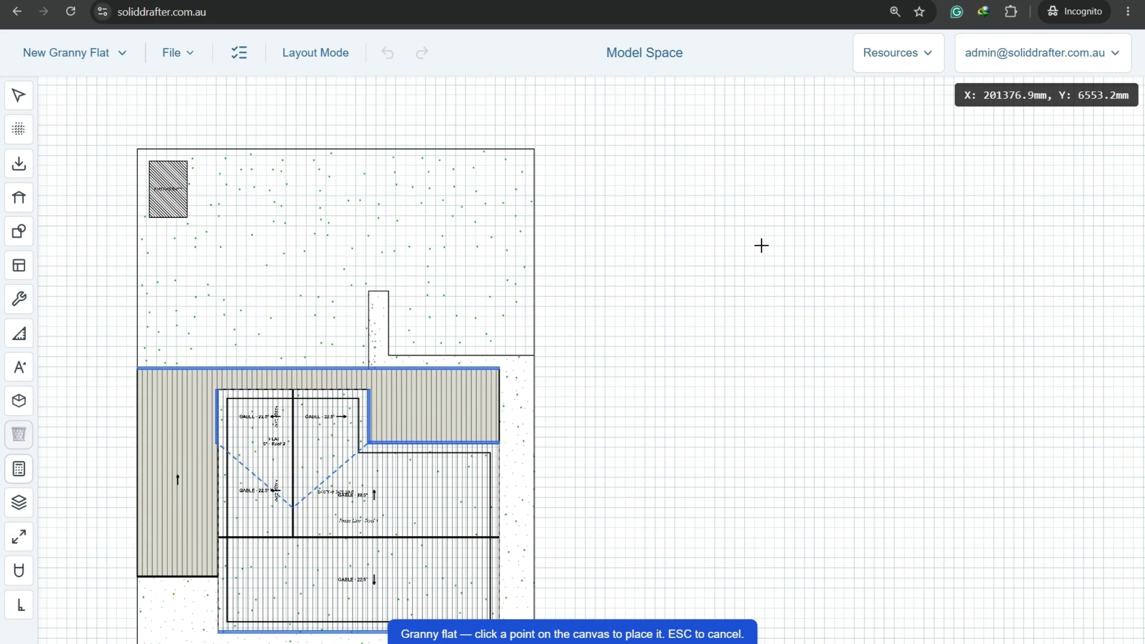
Place the flat right of the site plan, left wall as roof high side, downpipe on the right gutter.
click(760, 244)
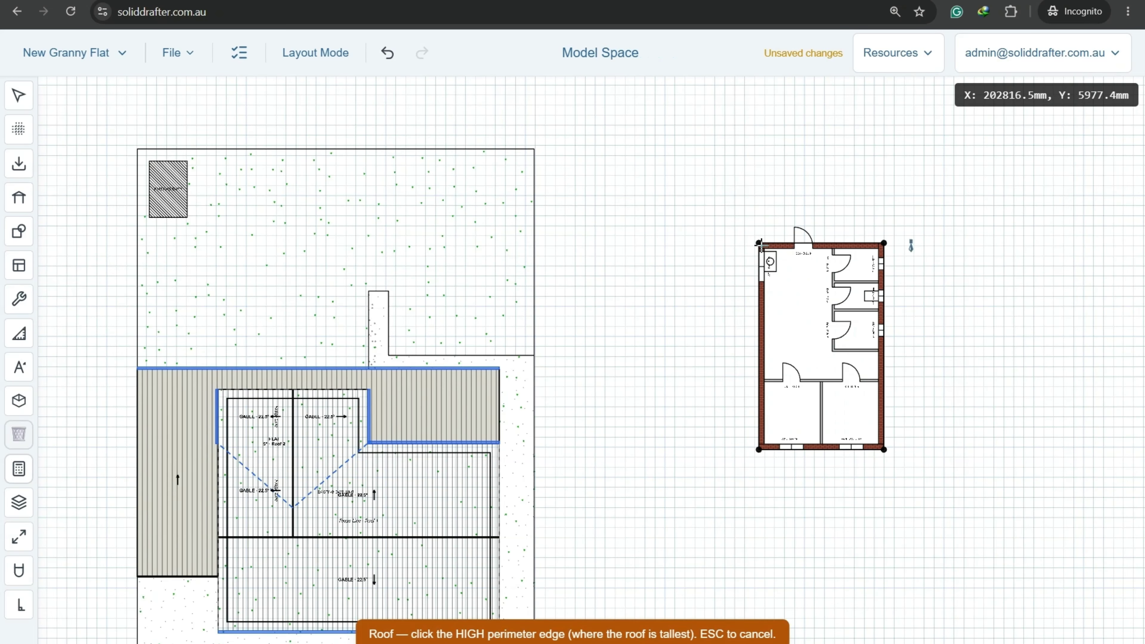
scroll(763, 292, up, 8)
middle_drag(898, 336, 700, 305)
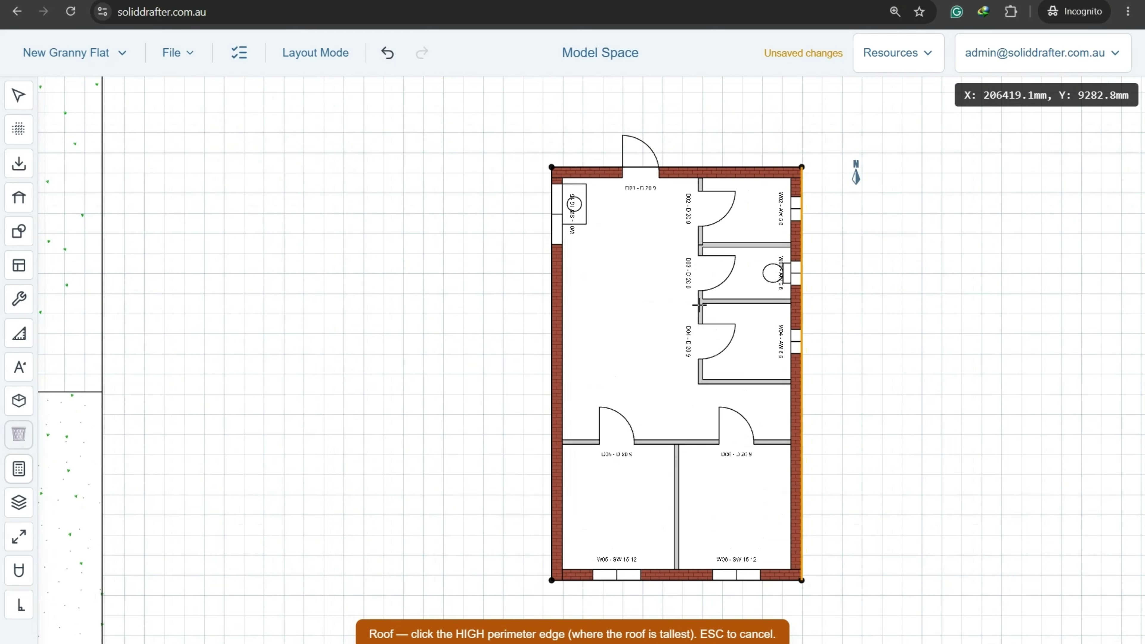
click(552, 314)
scroll(826, 135, up, 5)
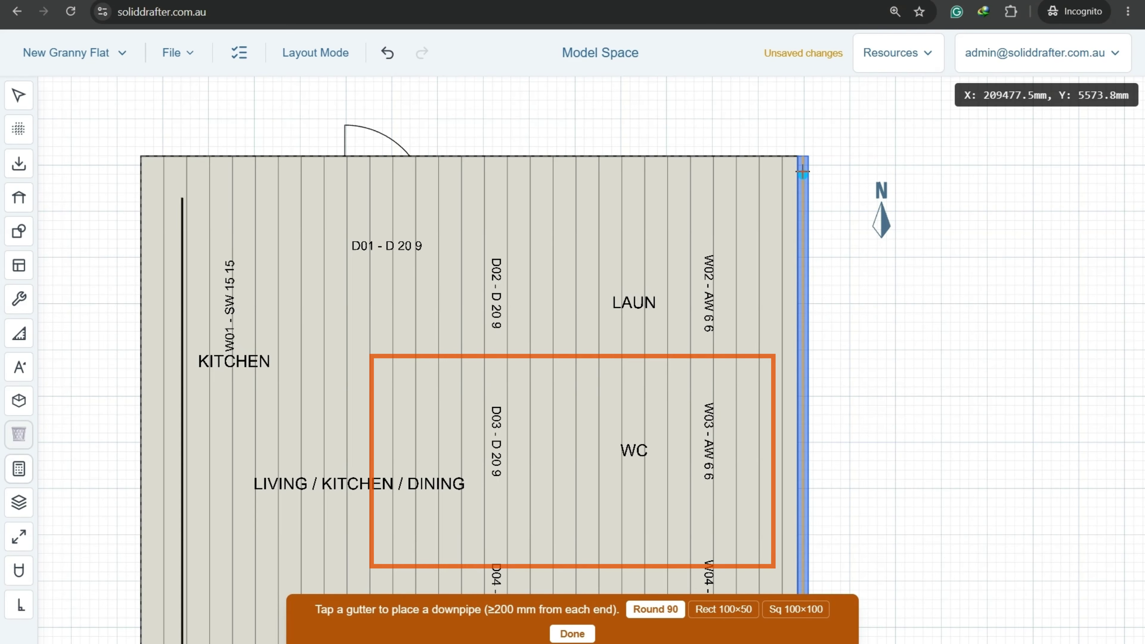
scroll(802, 217, down, 6)
scroll(796, 528, up, 2)
scroll(796, 531, up, 4)
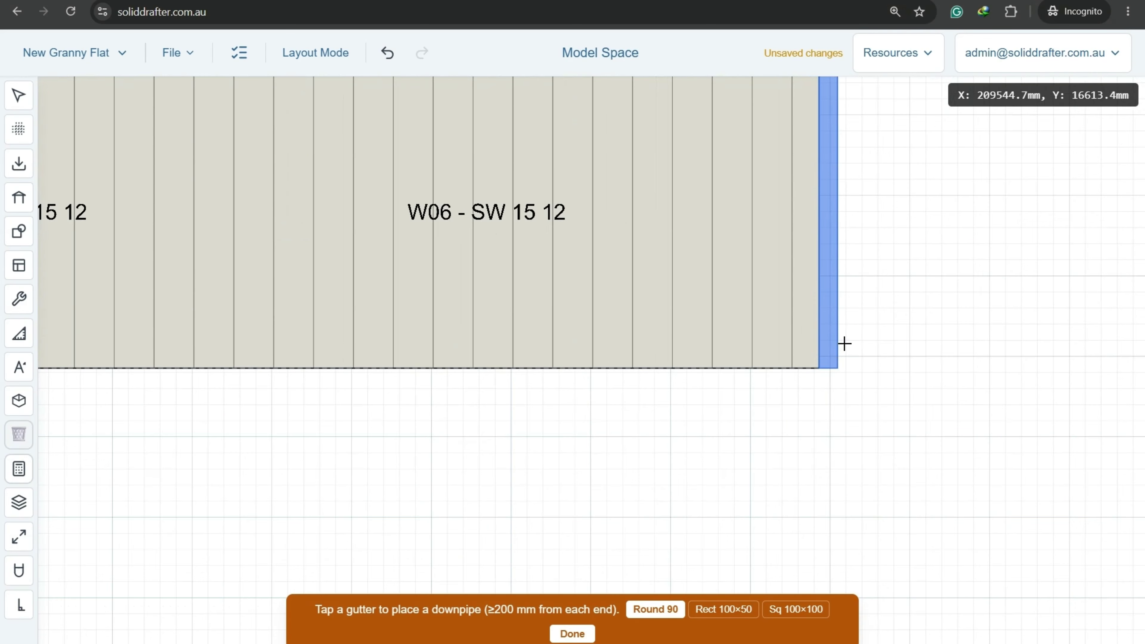
click(823, 361)
click(590, 637)
scroll(621, 493, down, 5)
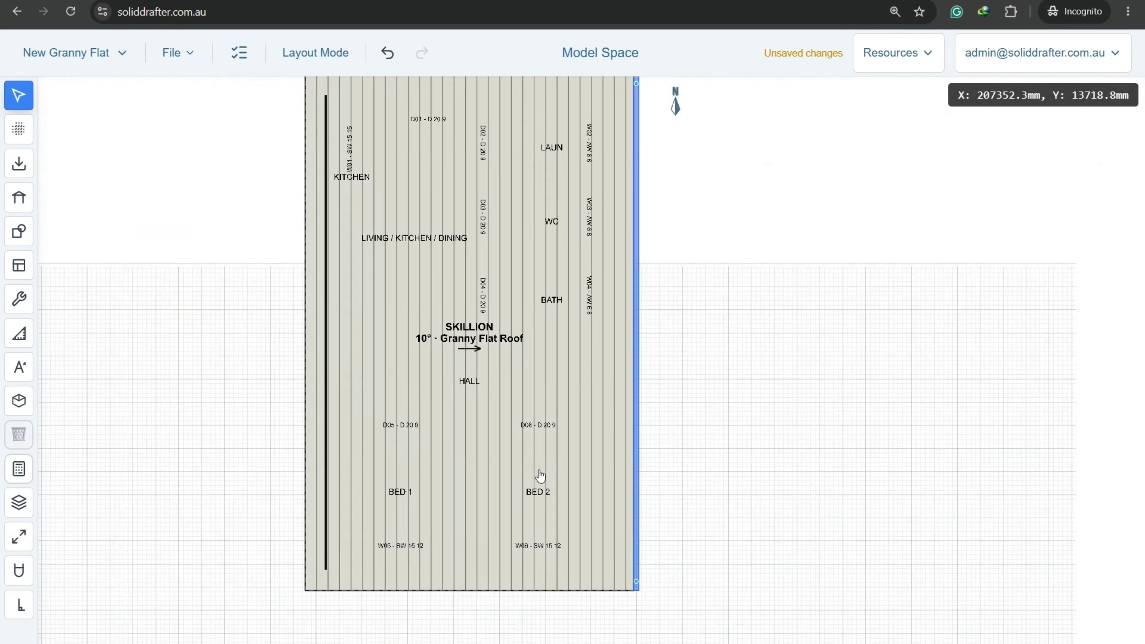
Set the skillion roof's opacity to 0% to reveal the floor plan beneath.
click(480, 403)
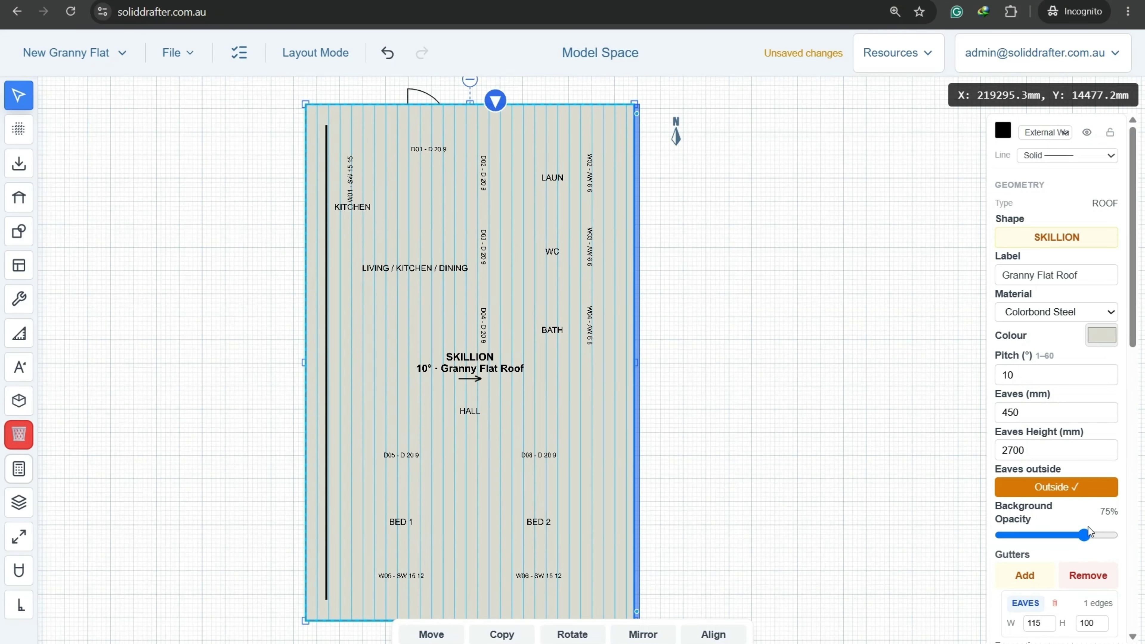
drag(1087, 537, 1001, 537)
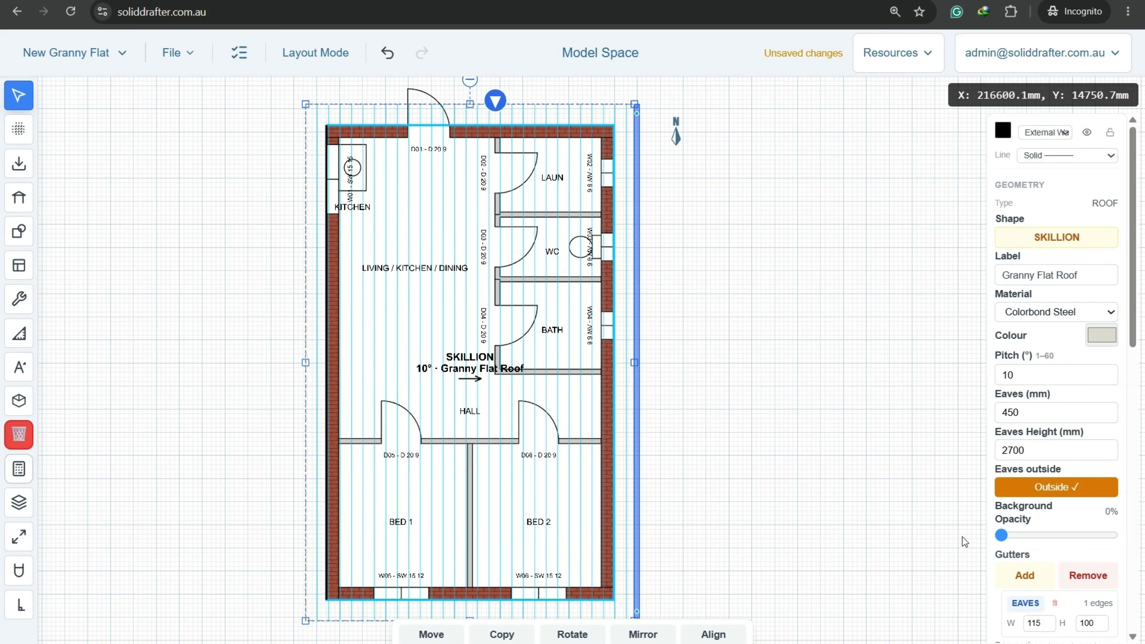
click(794, 437)
scroll(749, 402, down, 2)
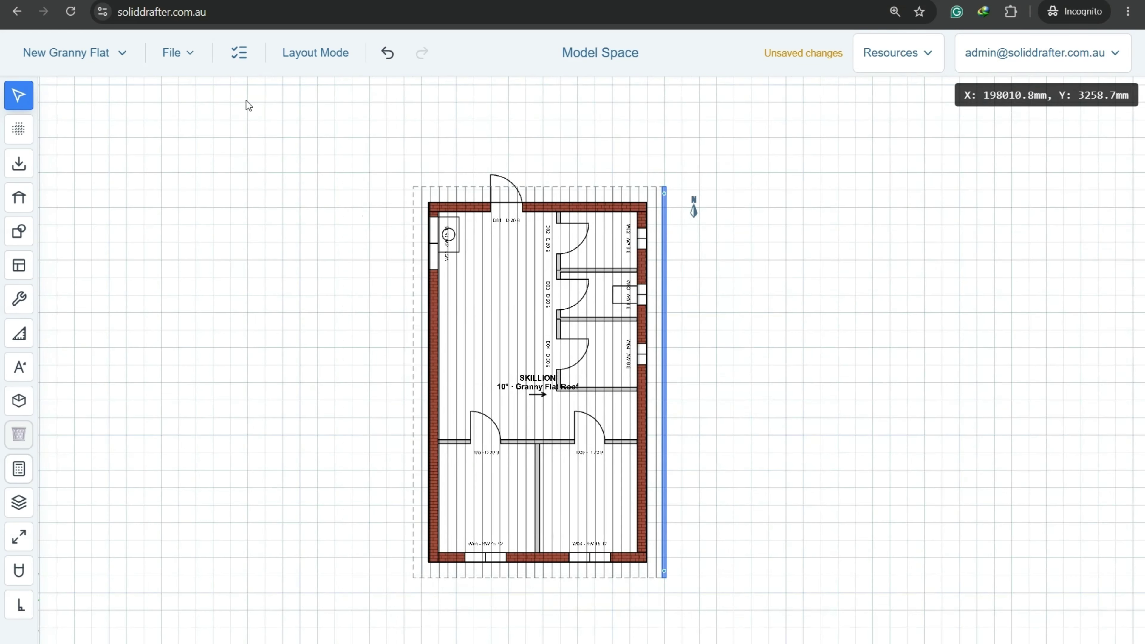
Save the project and window-select the whole granny flat plan.
click(172, 66)
click(178, 136)
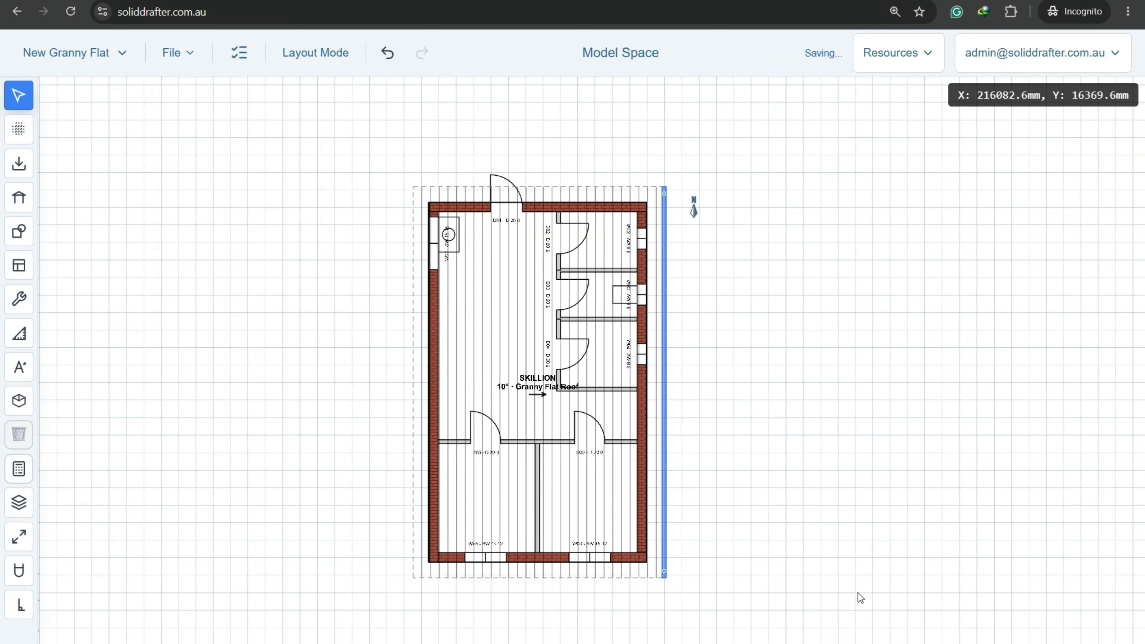
drag(761, 613, 340, 115)
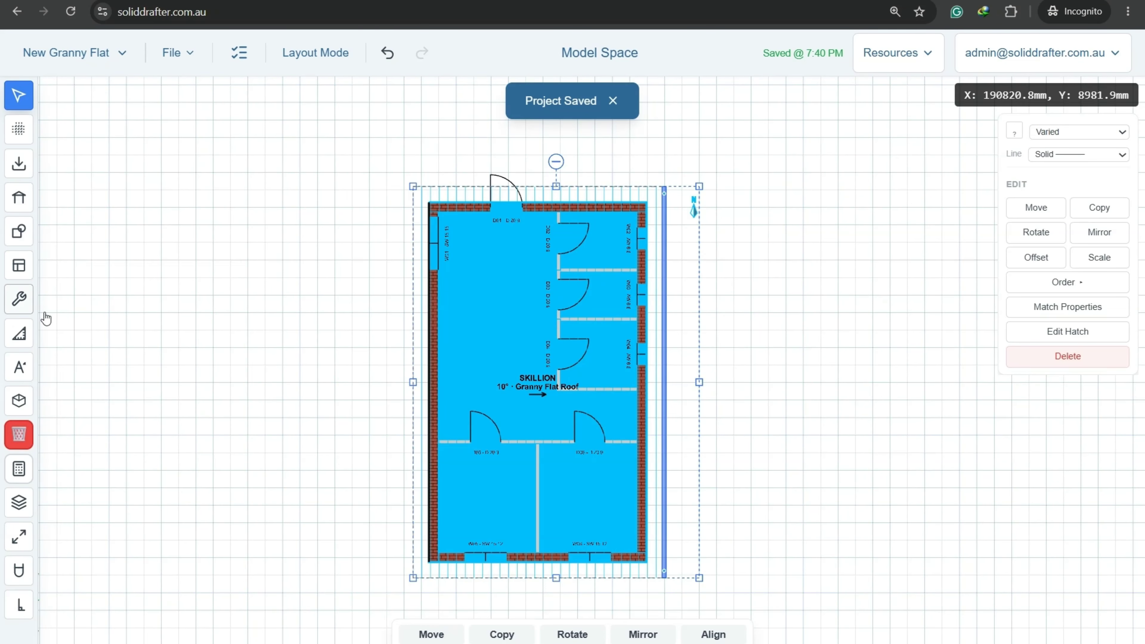
click(19, 604)
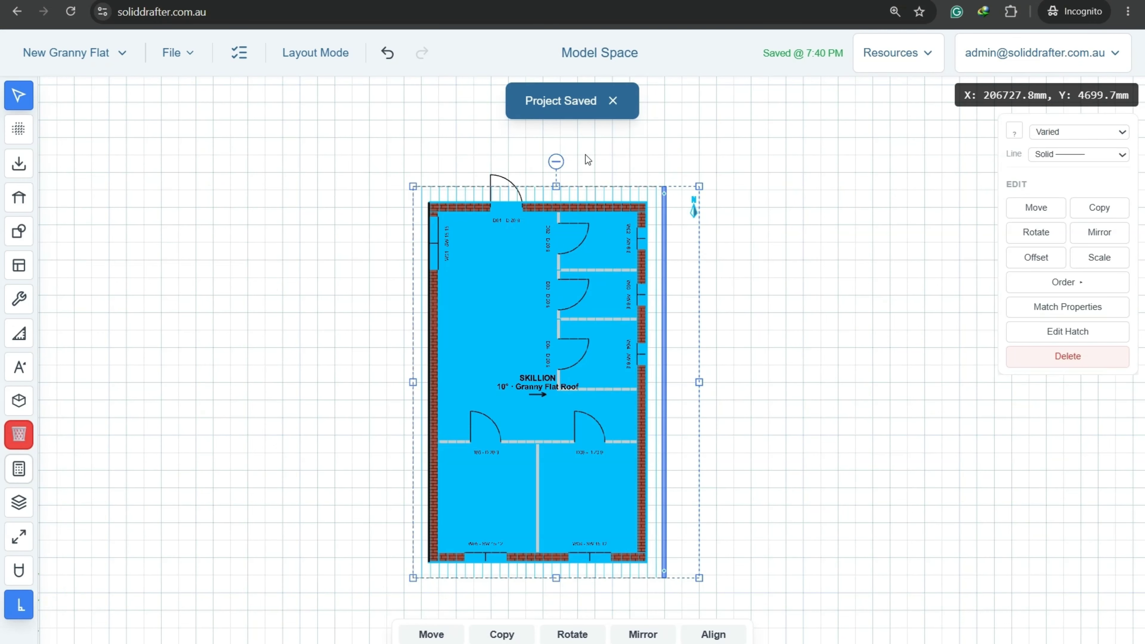
Rotate the granny flat plan 90° so it lies lengthwise.
drag(554, 161, 609, 247)
click(688, 484)
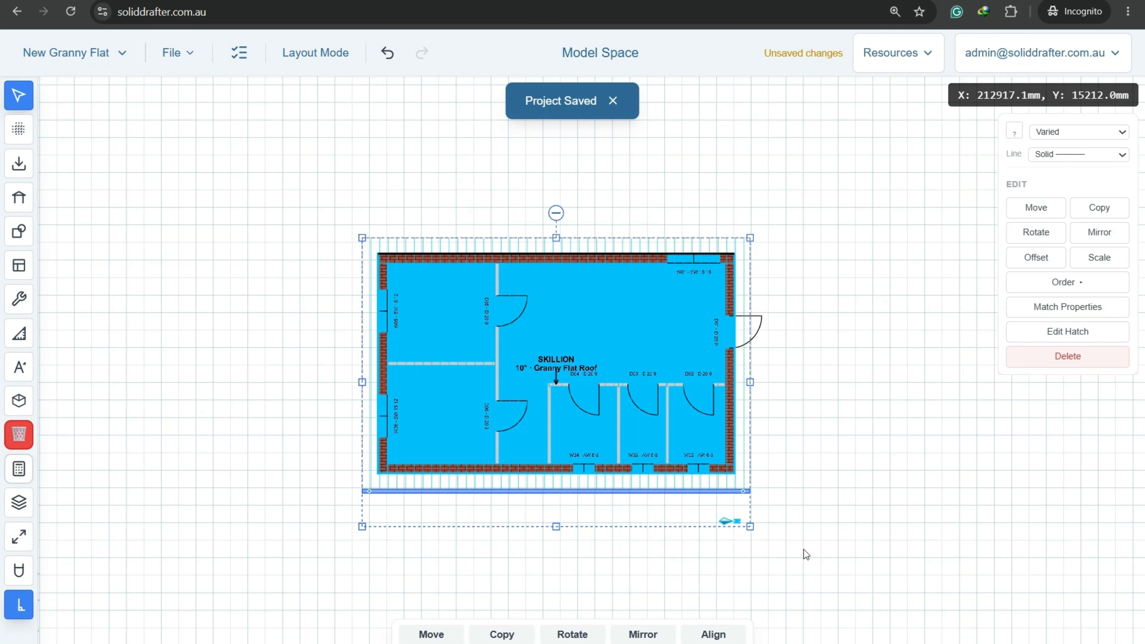
click(803, 549)
Delete the plan's north arrow and frame the flat beside the site plan.
click(730, 527)
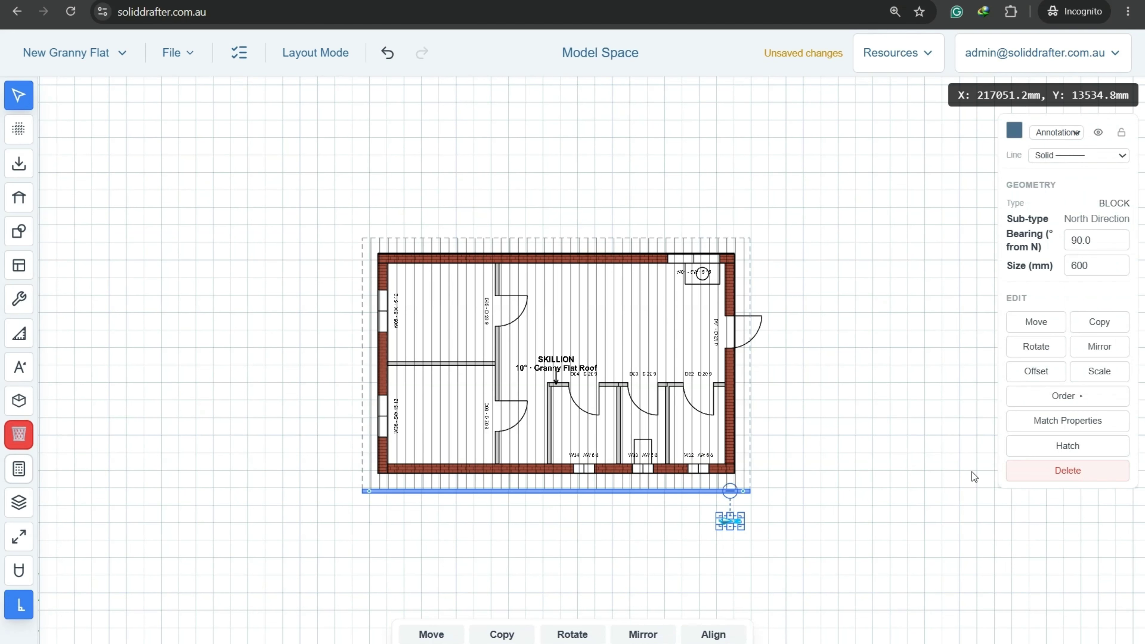
click(1059, 479)
click(615, 392)
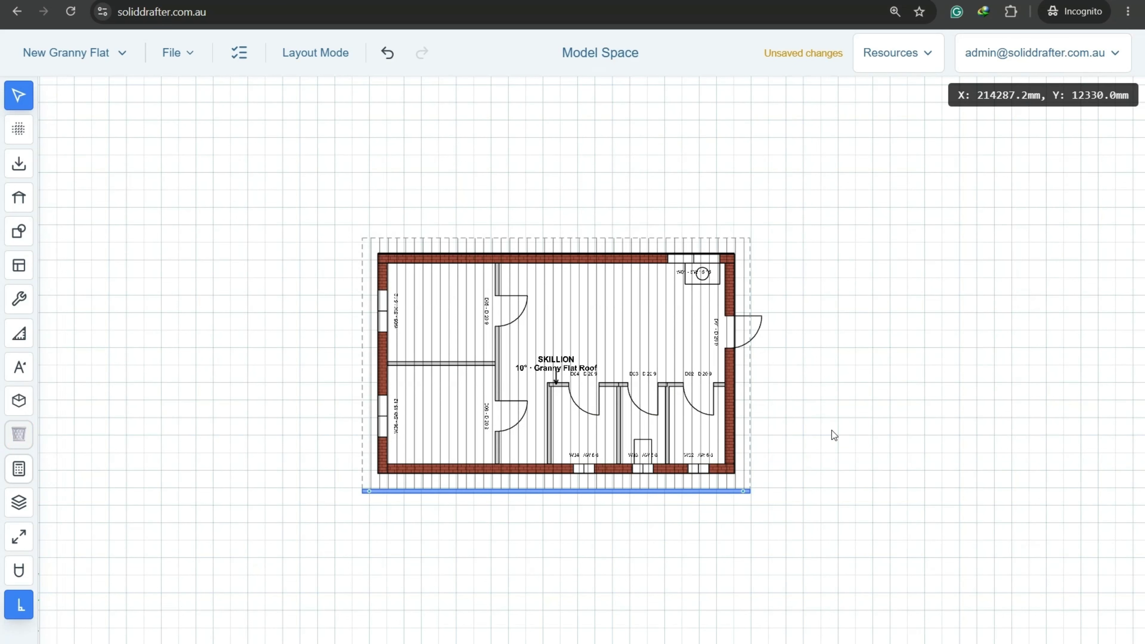
scroll(563, 388, up, 2)
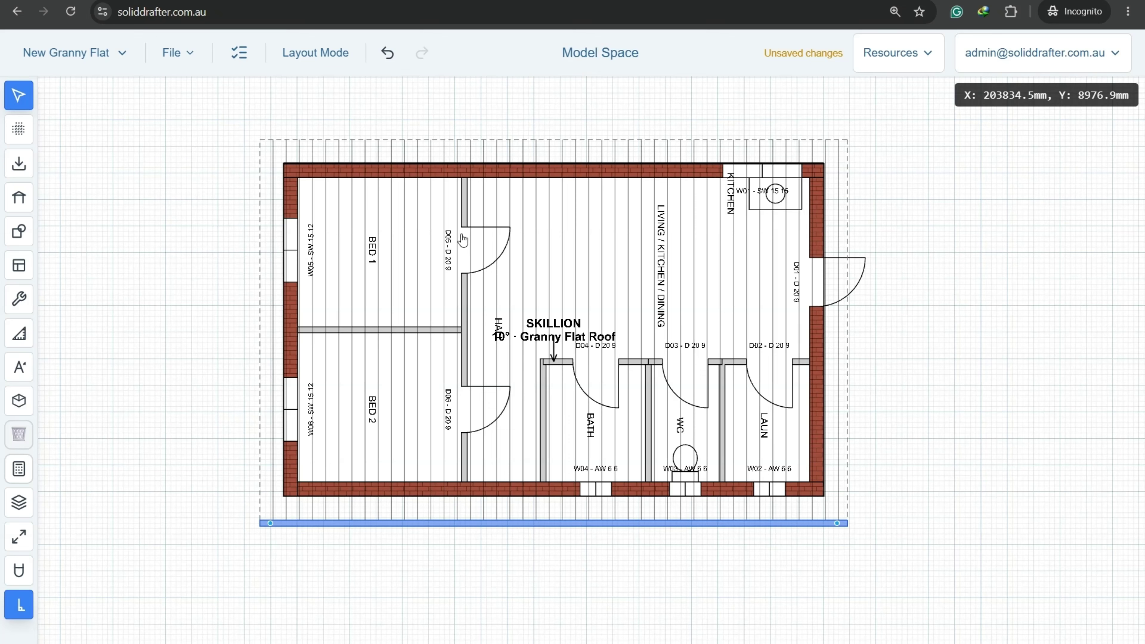
scroll(785, 301, down, 3)
middle_drag(455, 295, 650, 394)
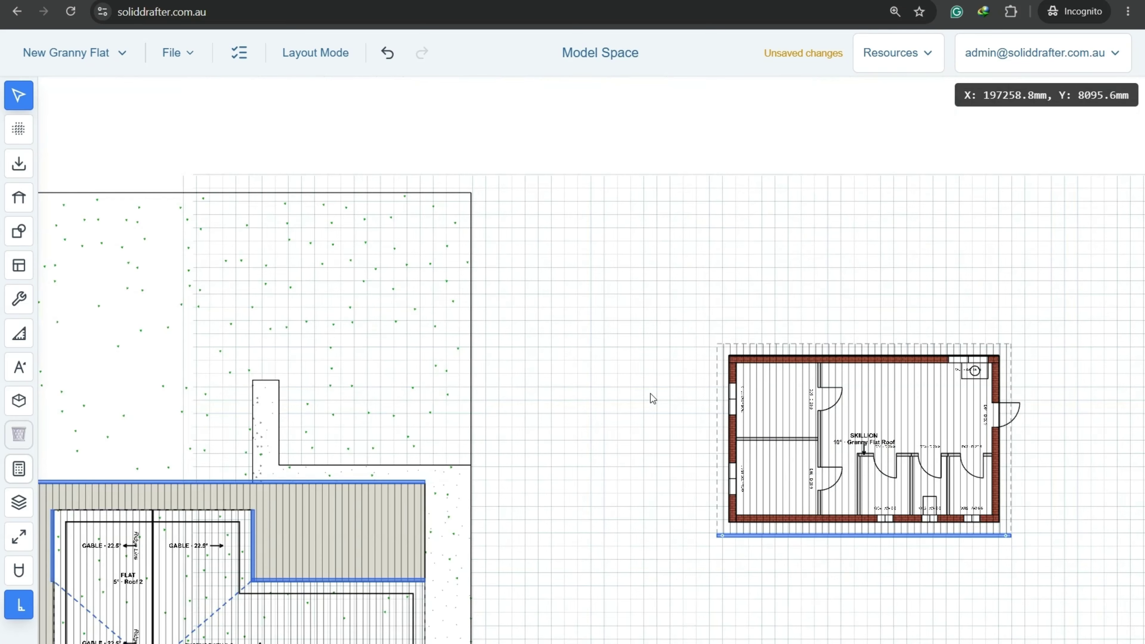
middle_drag(651, 394, 687, 423)
Place a vertical gridline along the site boundary's right edge.
click(28, 133)
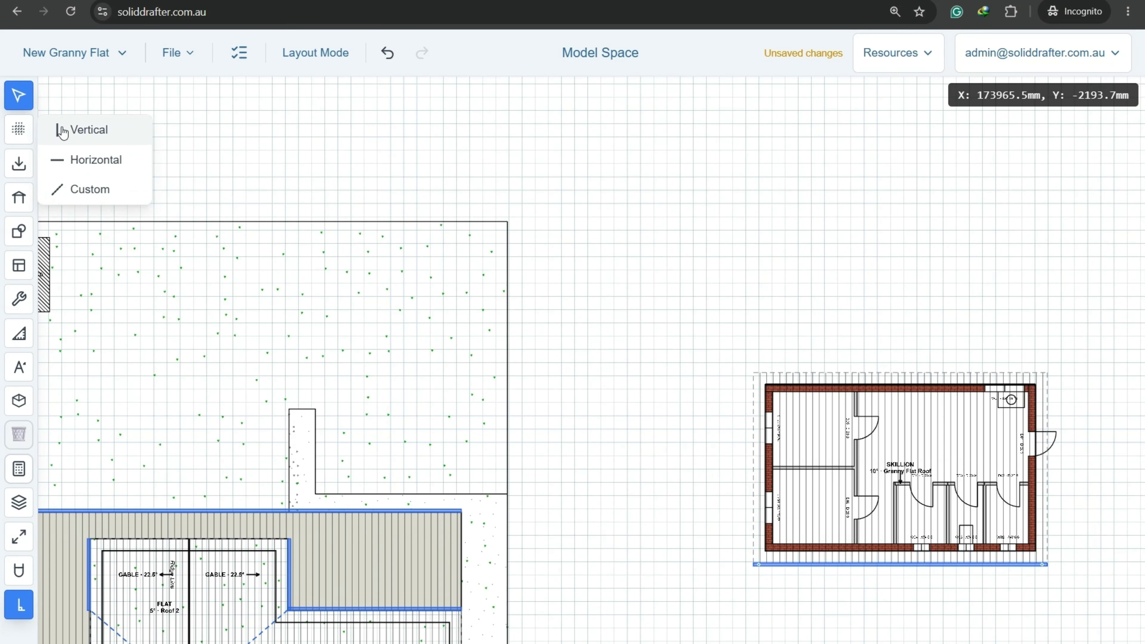
click(63, 127)
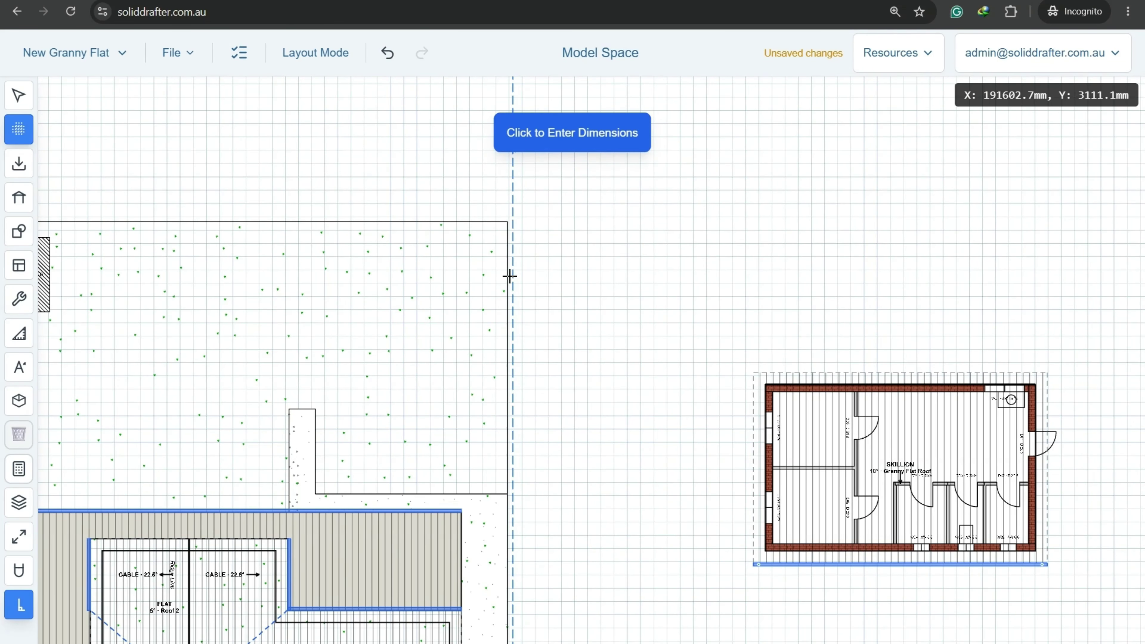
scroll(507, 278, up, 1)
scroll(508, 278, up, 4)
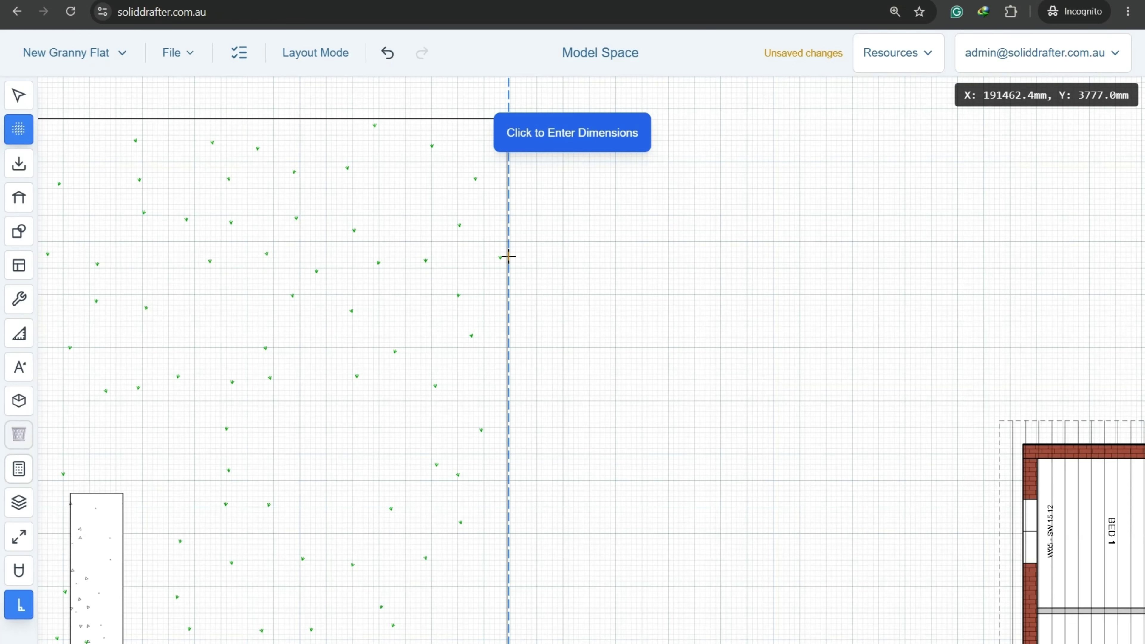
scroll(498, 287, up, 5)
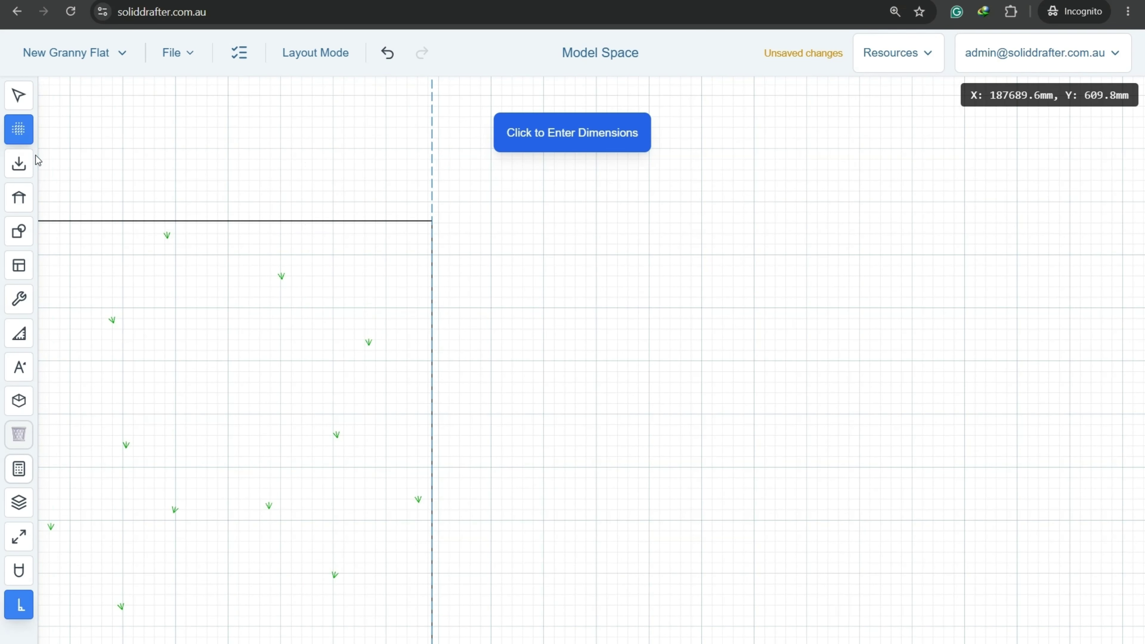
click(22, 135)
Place a horizontal gridline along the site boundary's top edge.
click(23, 135)
click(69, 158)
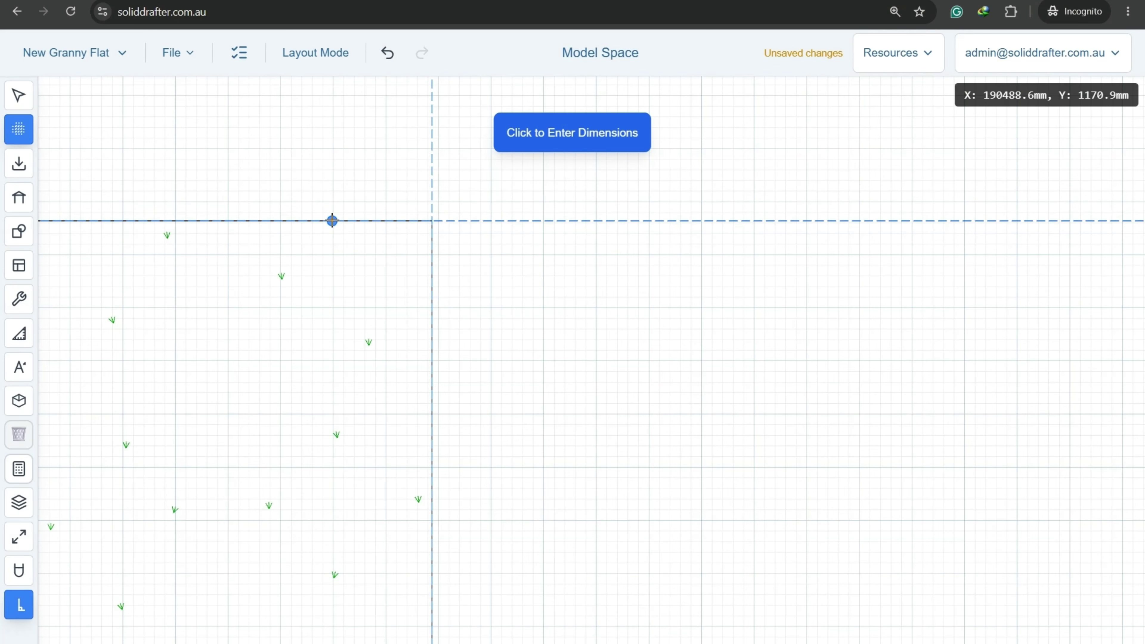
scroll(333, 220, down, 2)
click(23, 97)
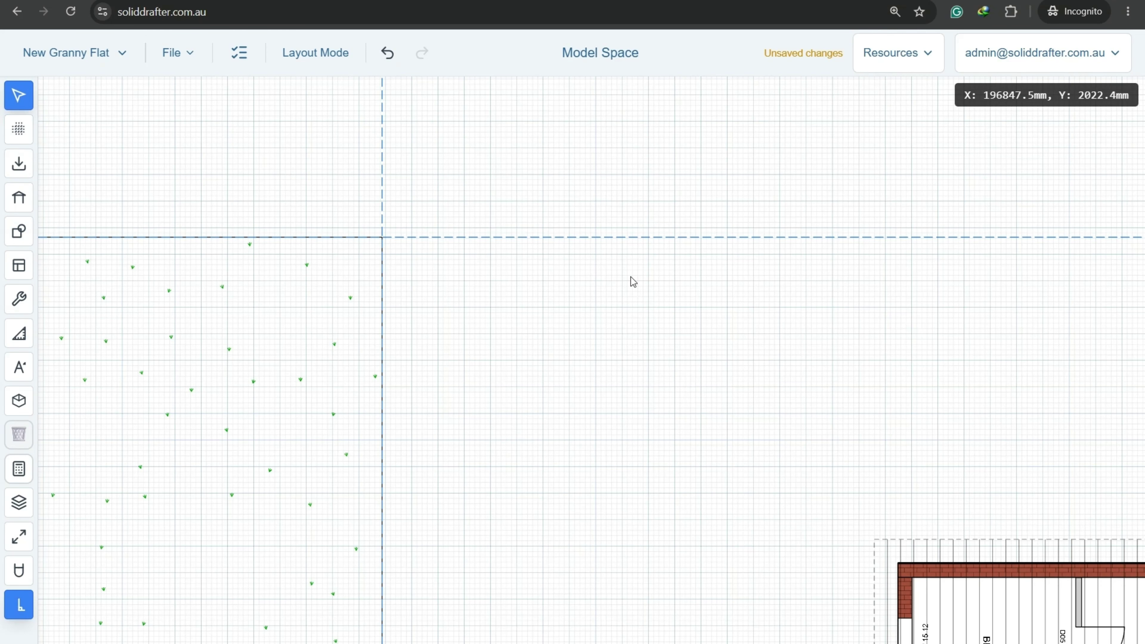
Move the vertical gridline 2600 mm to the left.
click(381, 206)
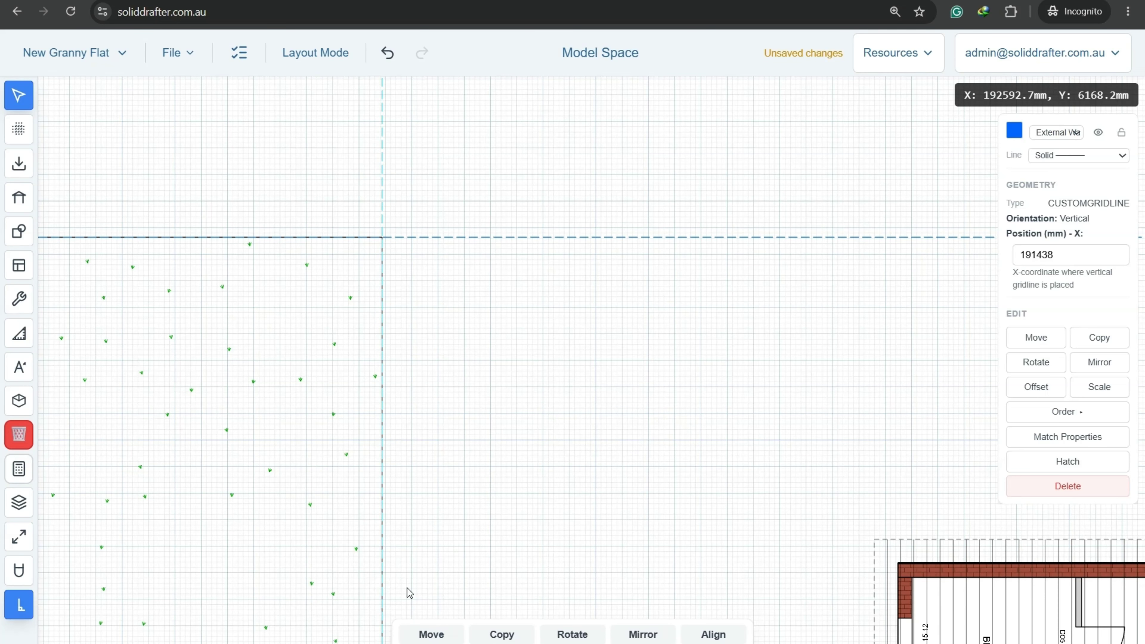
click(429, 639)
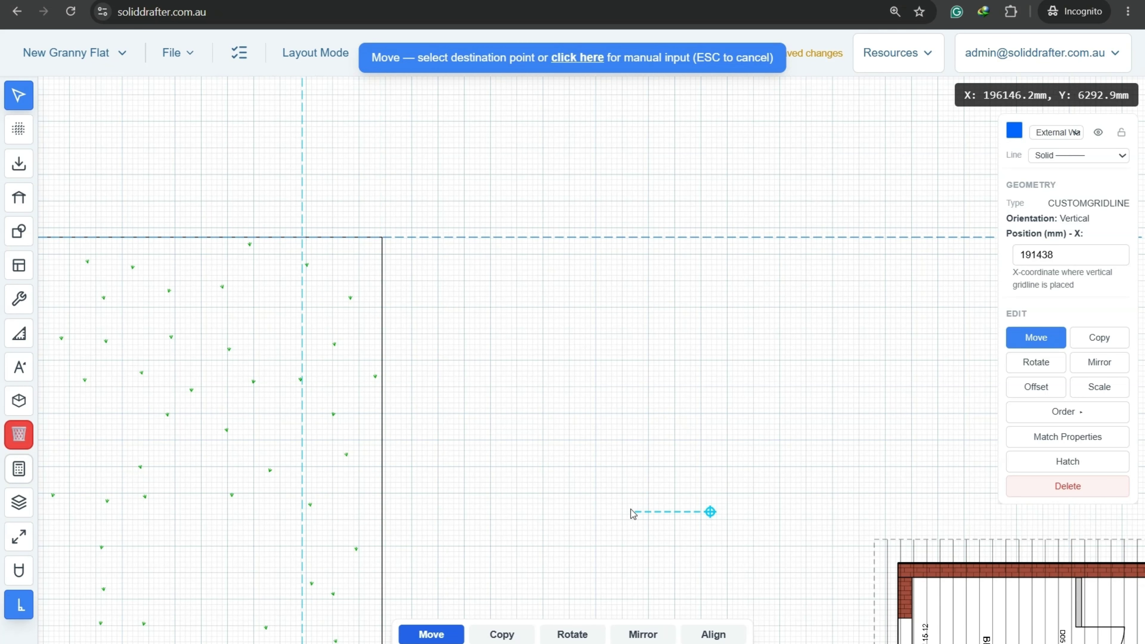
key(Tab)
text(26)
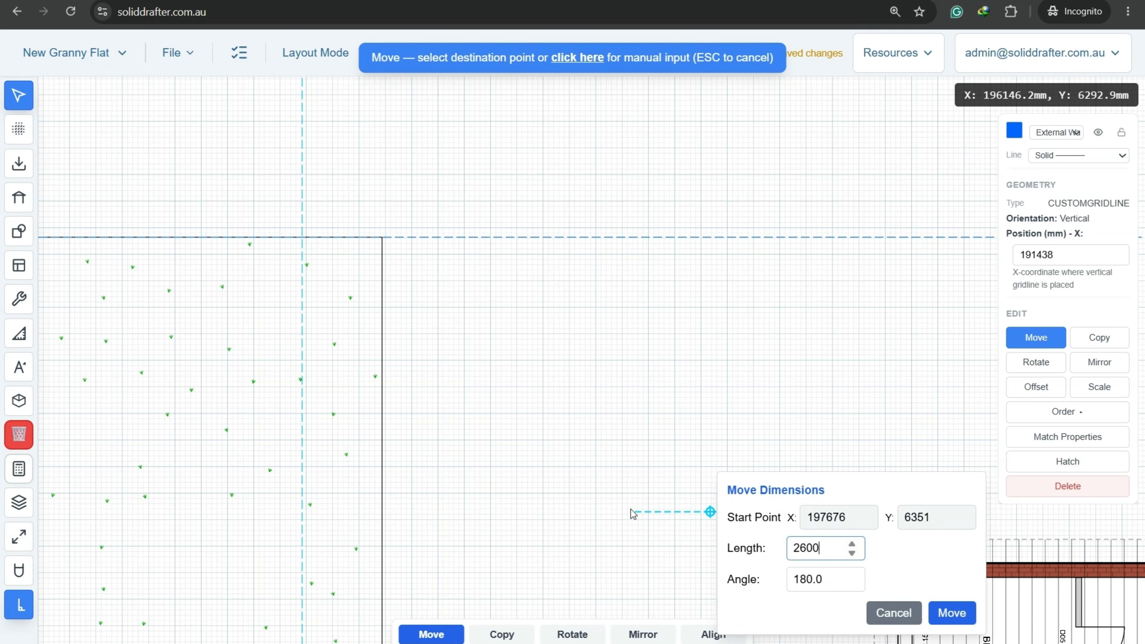
text(00)
key(Return)
Move the horizontal gridline 1200 mm down to Y 2381.
click(473, 240)
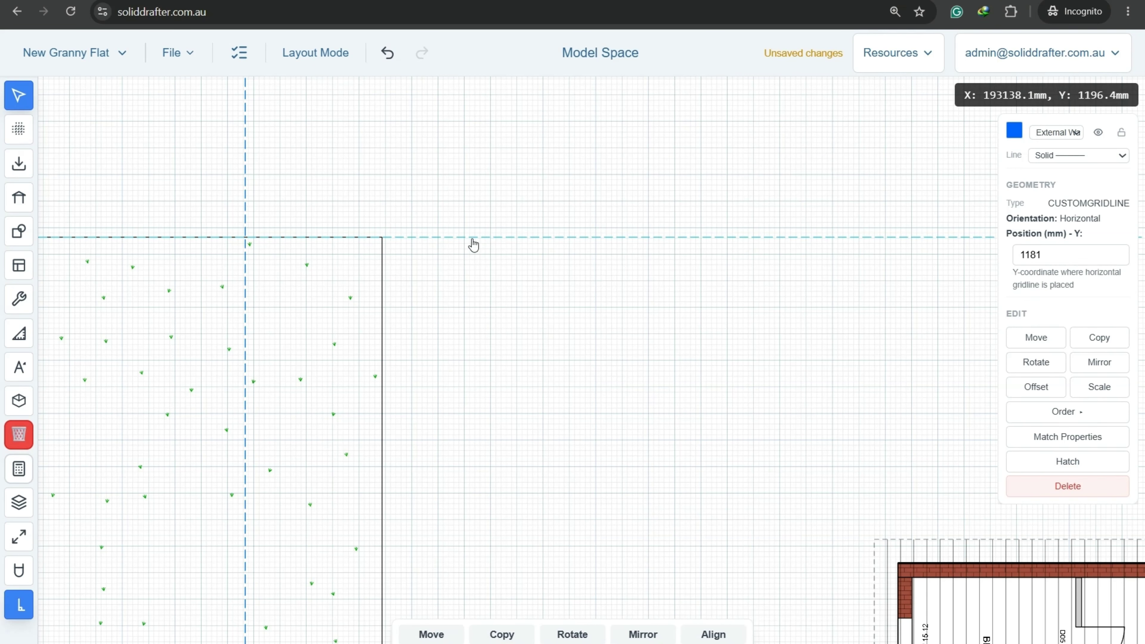
click(436, 634)
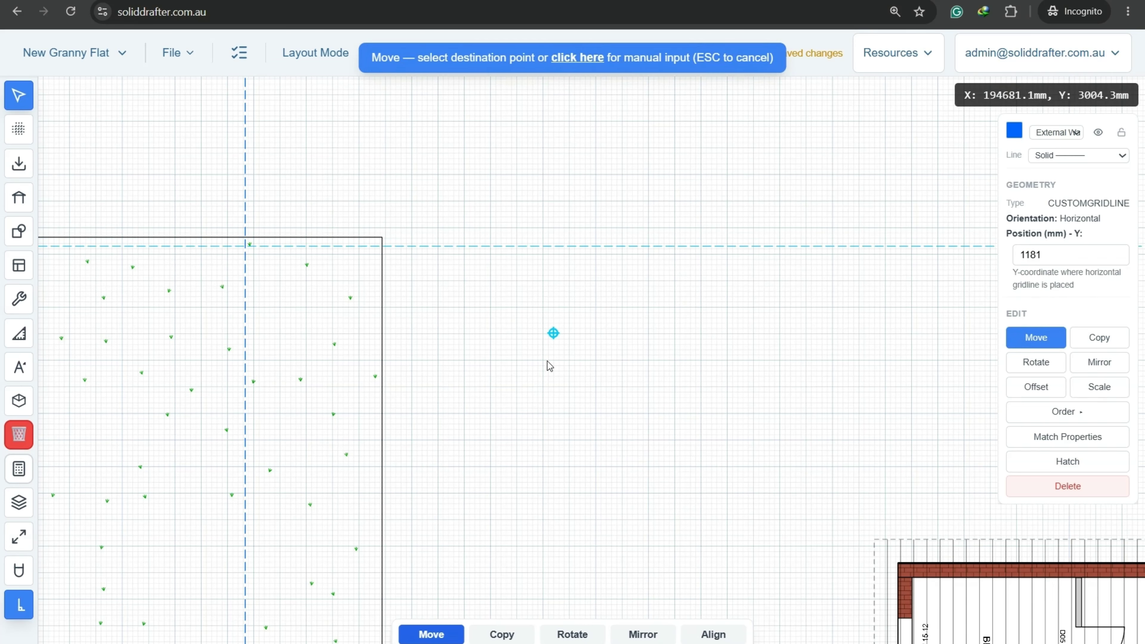
text(200)
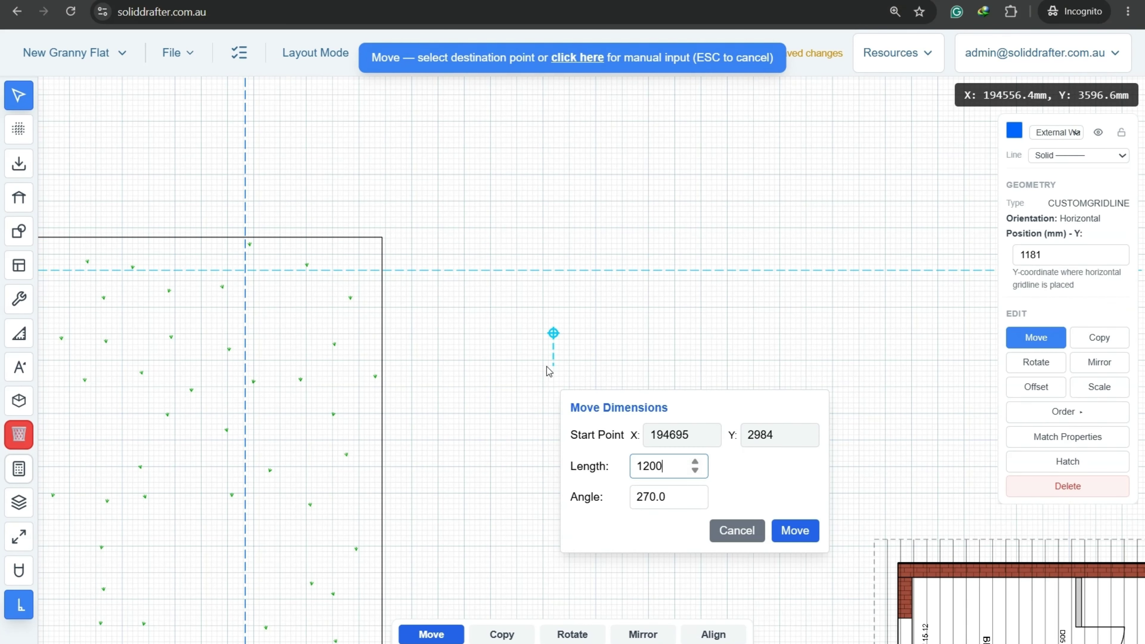
key(Return)
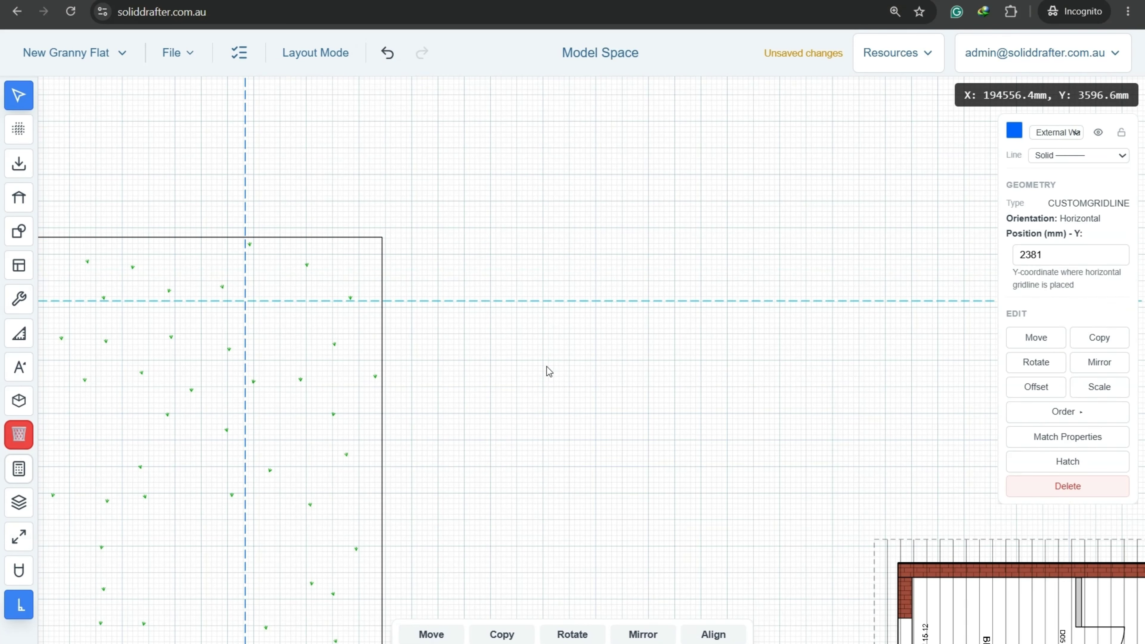
scroll(546, 371, down, 5)
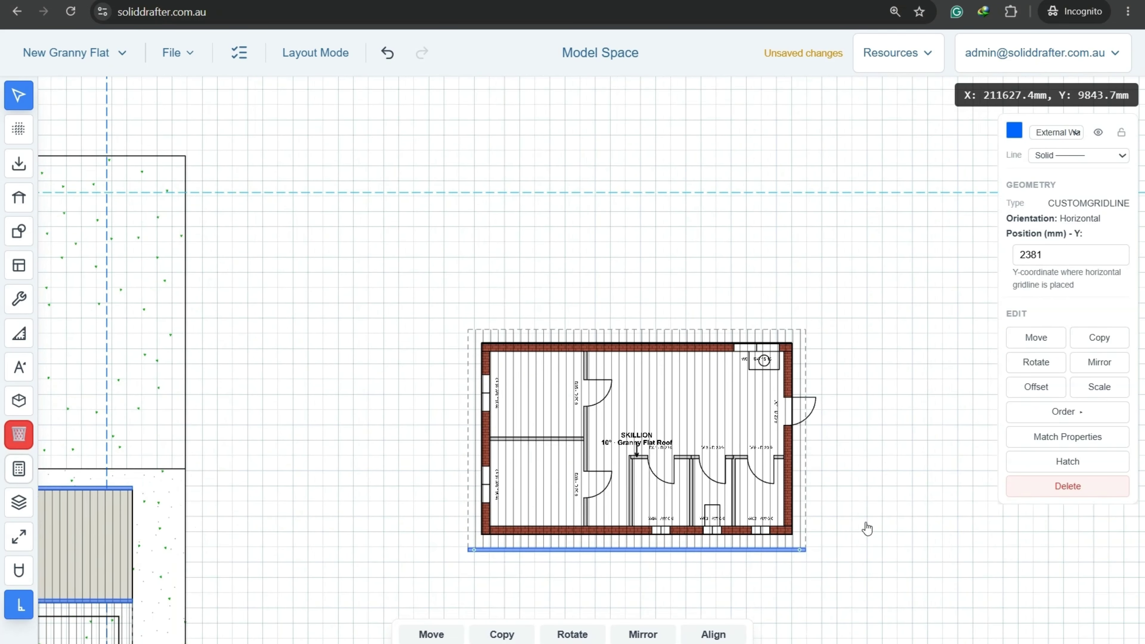
Select the whole granny flat plan and start moving it from its outer top-right wall corner.
drag(885, 585, 413, 313)
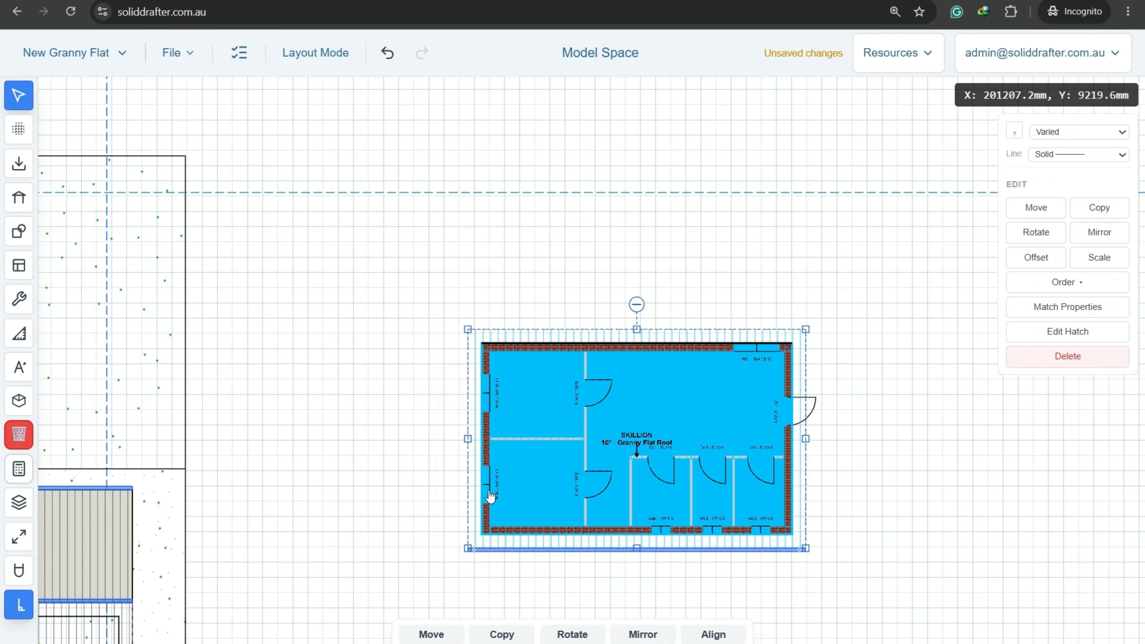
click(432, 633)
scroll(786, 301, up, 10)
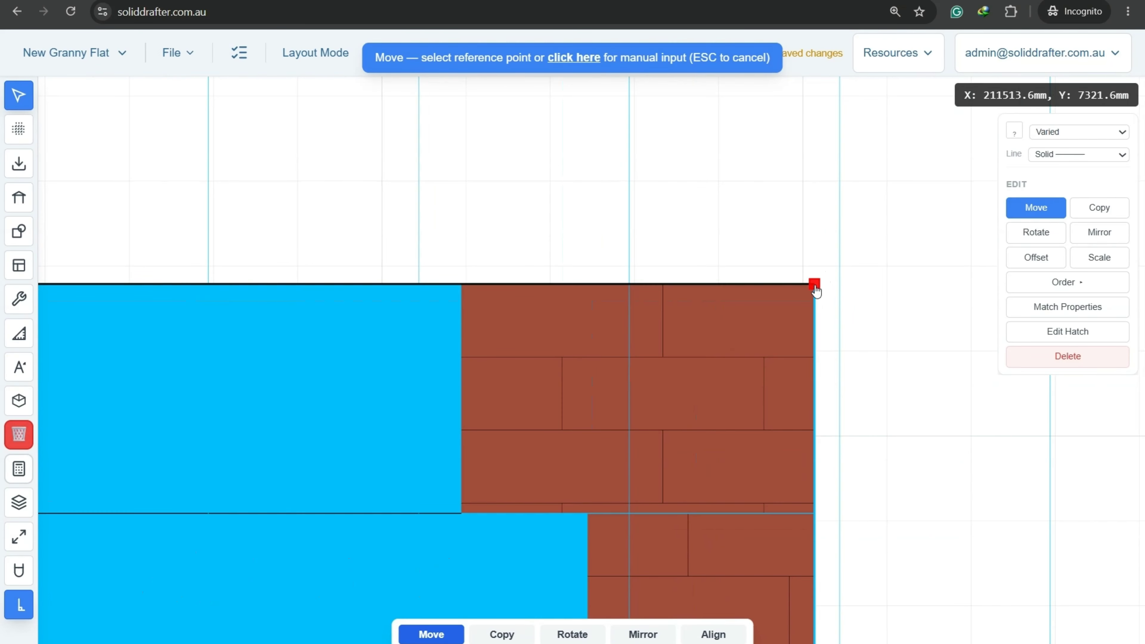
click(815, 287)
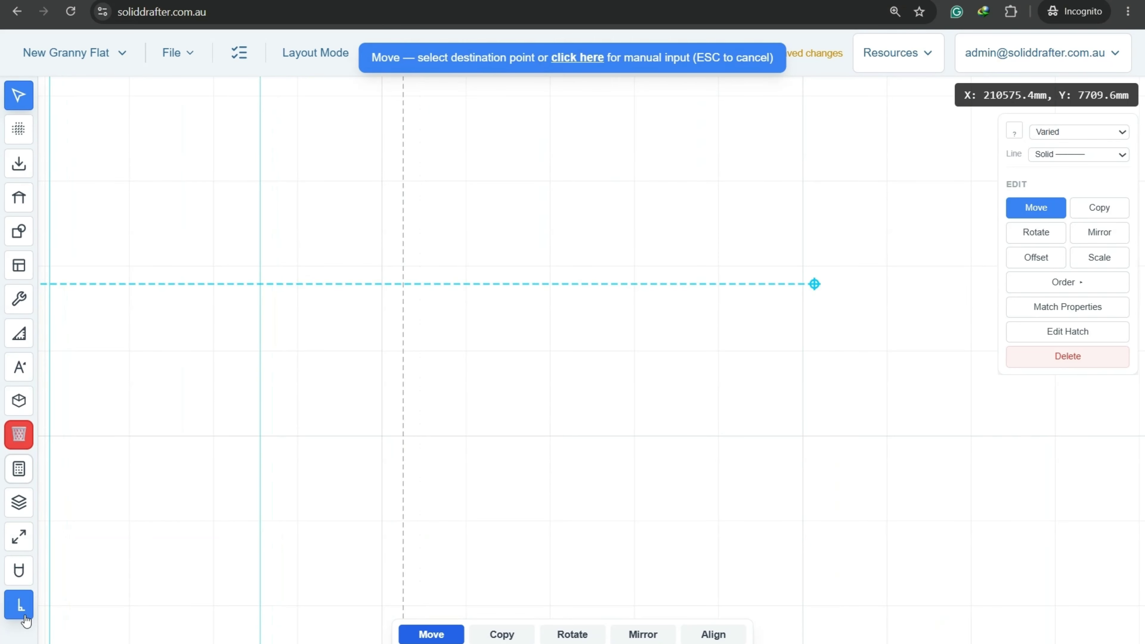
Drop the plan's top-right corner on the gridline intersection inside the site.
scroll(698, 248, down, 8)
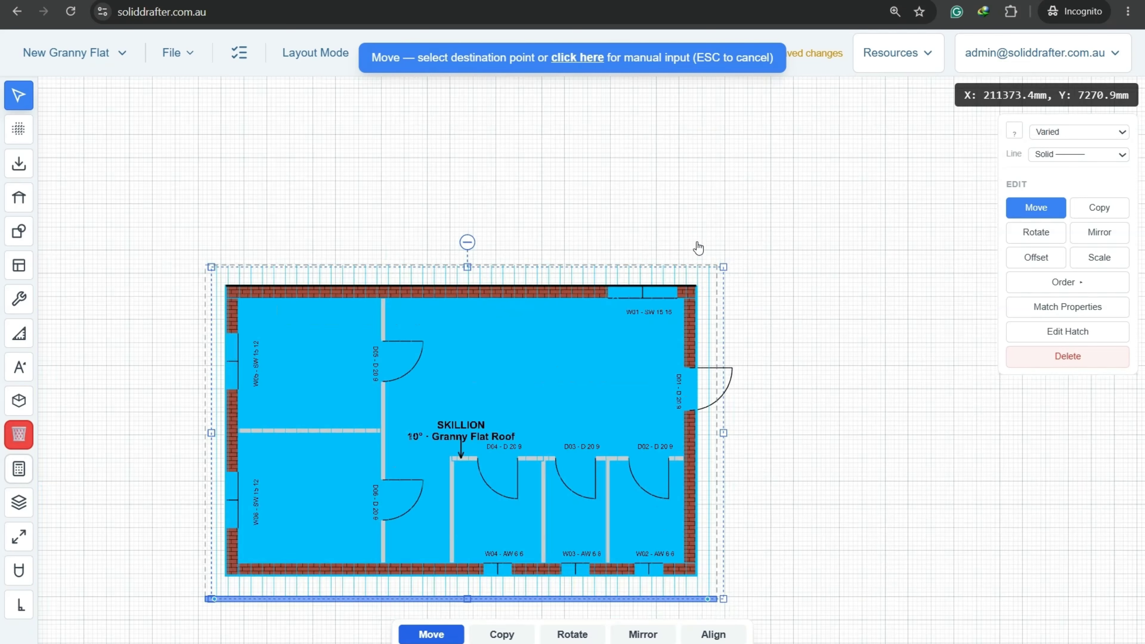
middle_drag(330, 177, 667, 332)
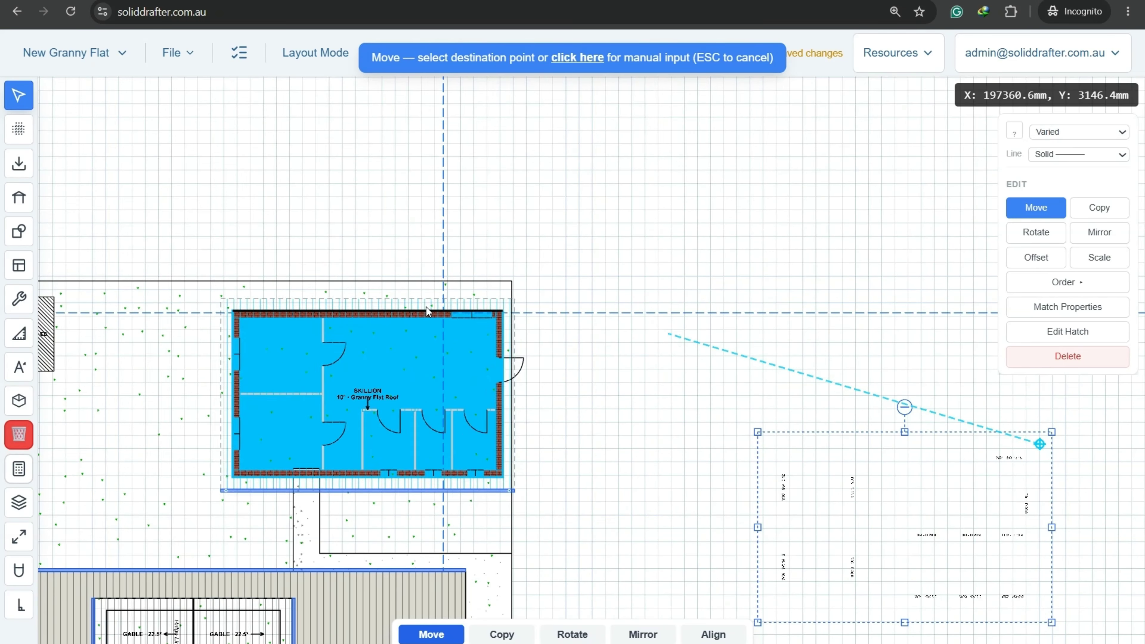
scroll(428, 308, up, 6)
scroll(428, 306, up, 5)
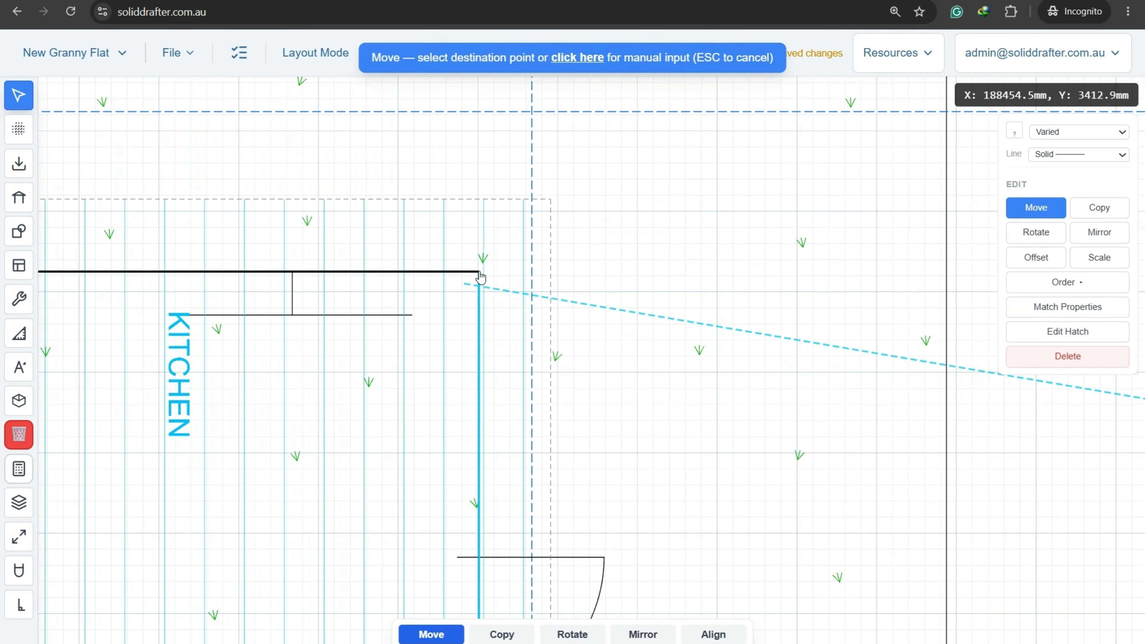
scroll(580, 302, up, 6)
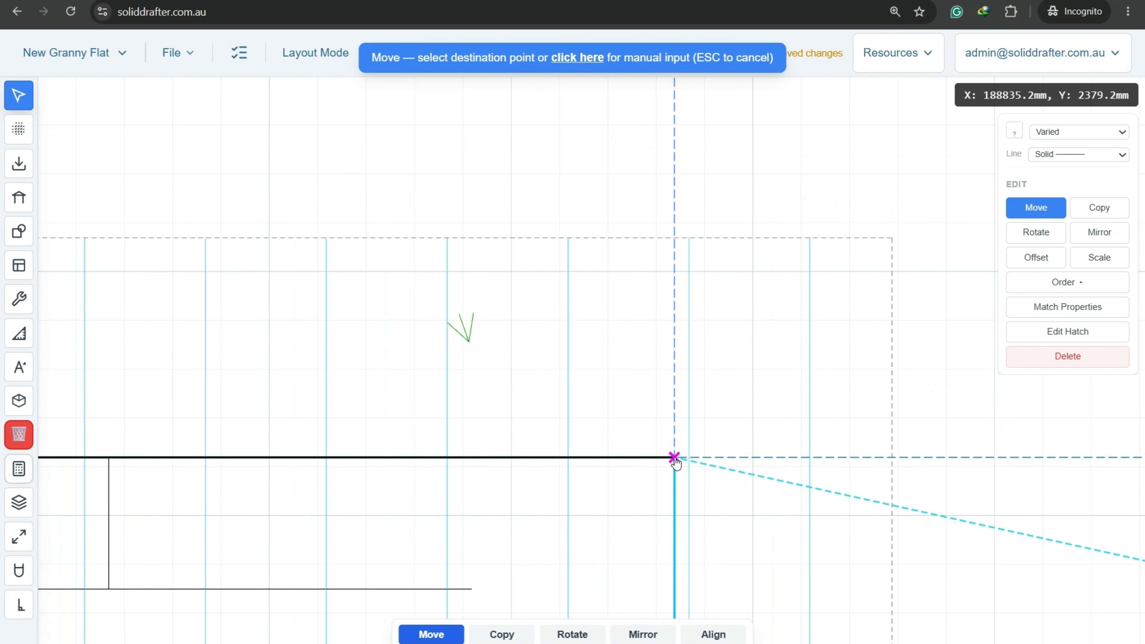
click(675, 458)
scroll(710, 290, down, 15)
click(744, 251)
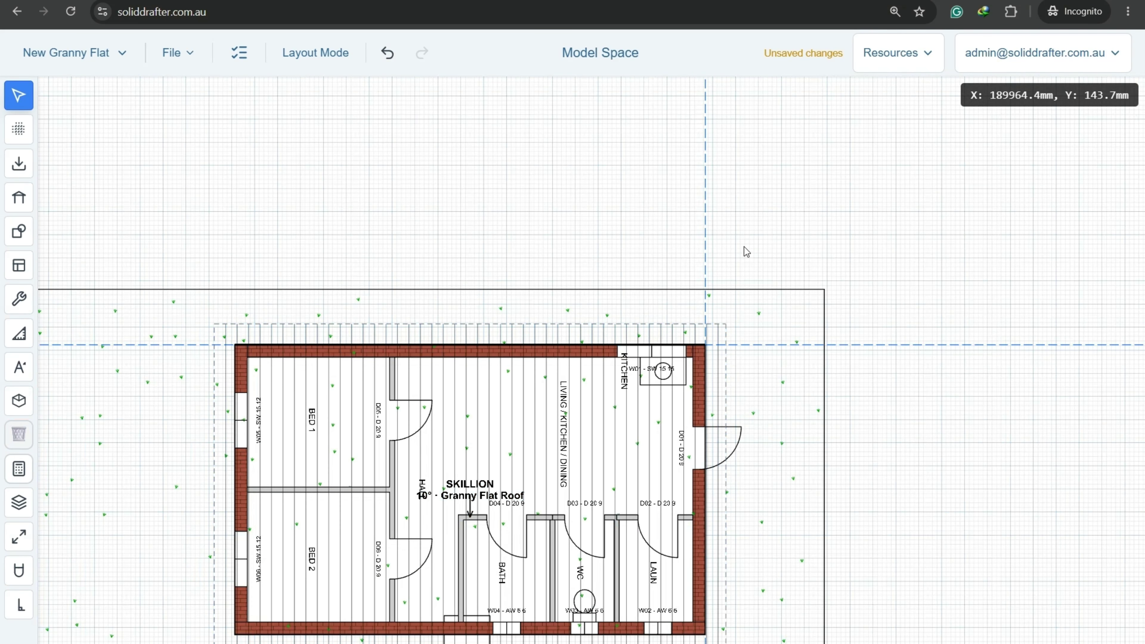
scroll(470, 355, down, 1)
scroll(470, 356, down, 2)
middle_drag(455, 411, 616, 323)
middle_drag(635, 428, 558, 364)
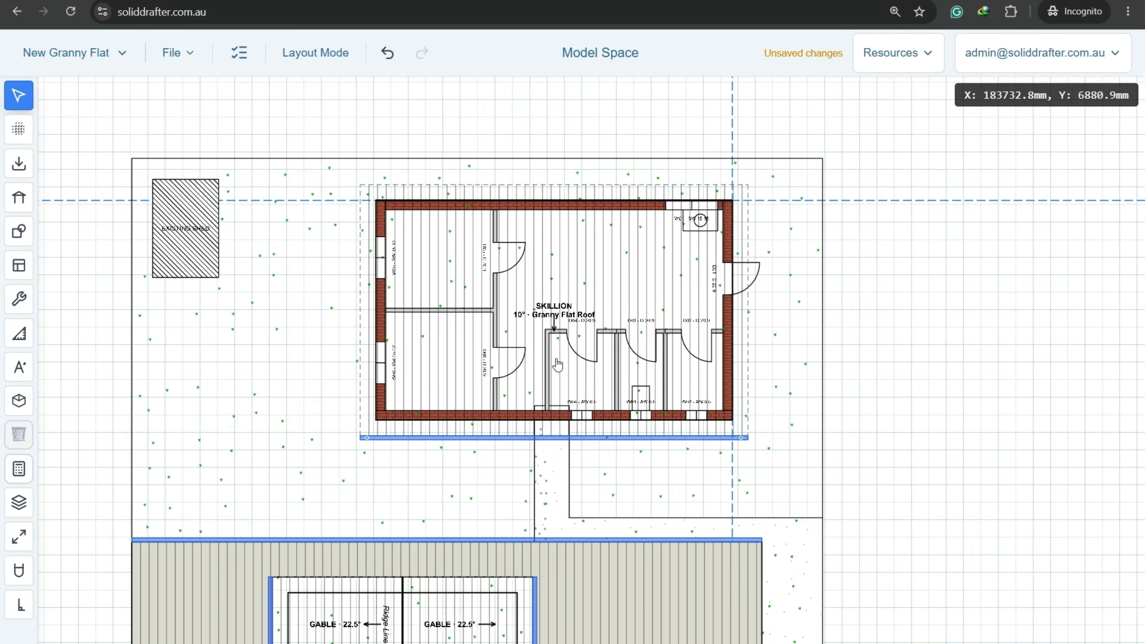
scroll(558, 364, up, 4)
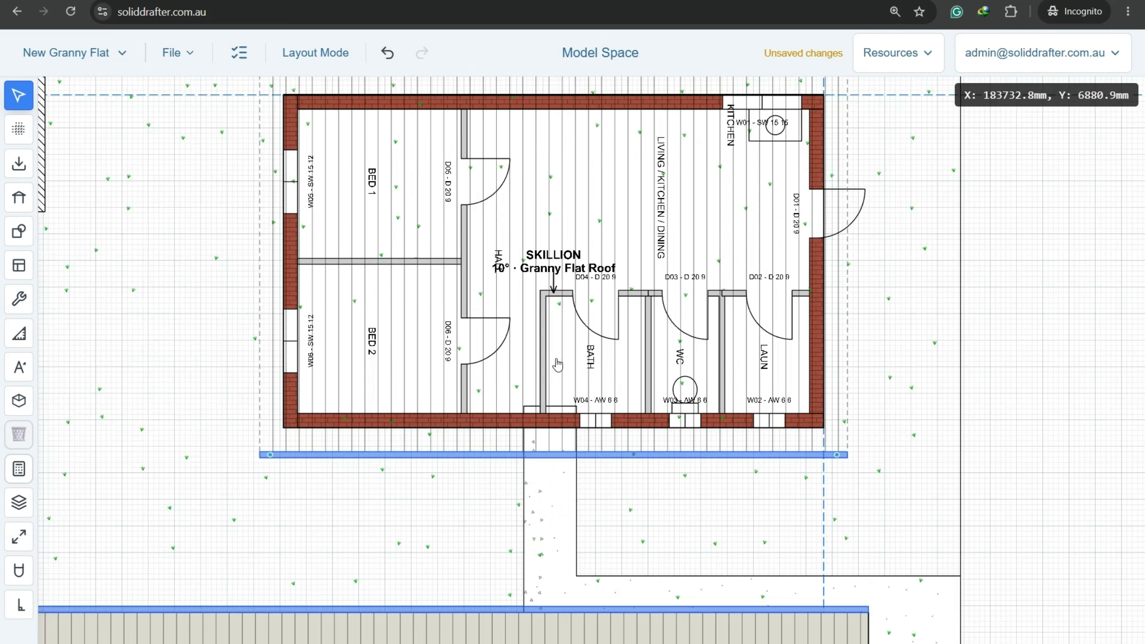
Save the project.
click(173, 52)
click(205, 129)
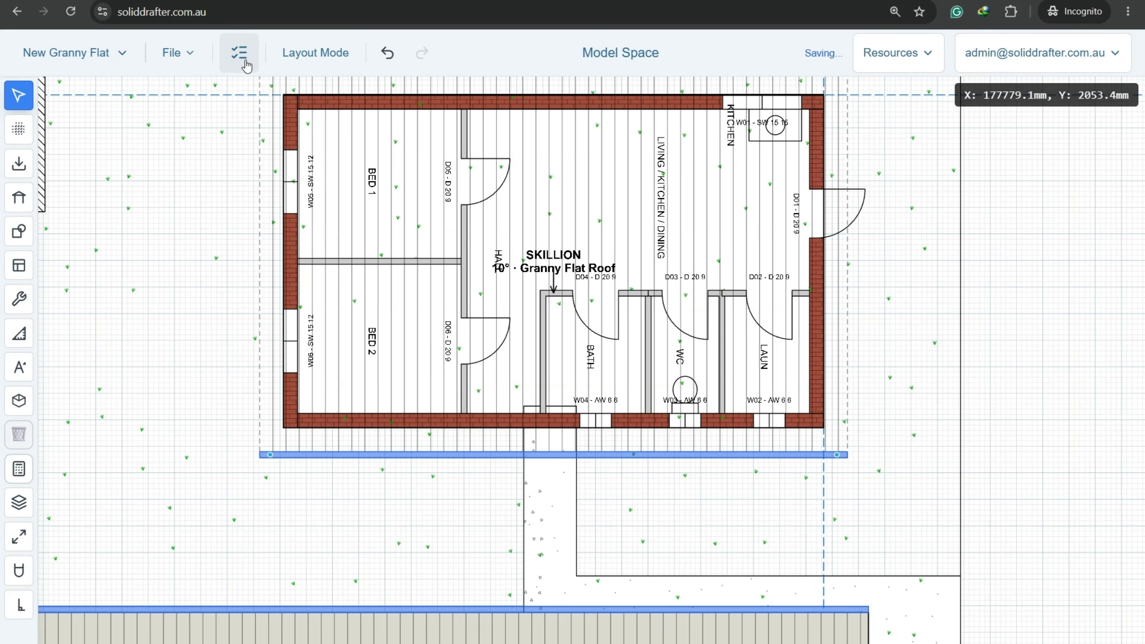
middle_drag(598, 192, 536, 325)
scroll(492, 306, down, 3)
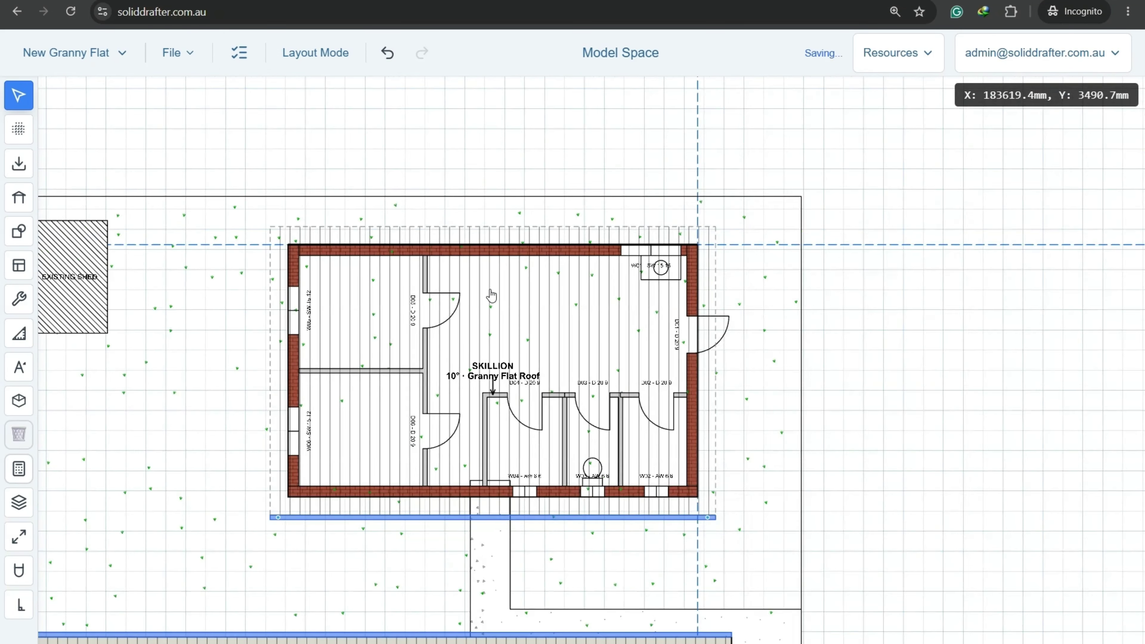
scroll(492, 296, up, 1)
Tick Existing Site Plan, Proposed Site Plan and Update existing site plan in the Project Checklist.
click(239, 52)
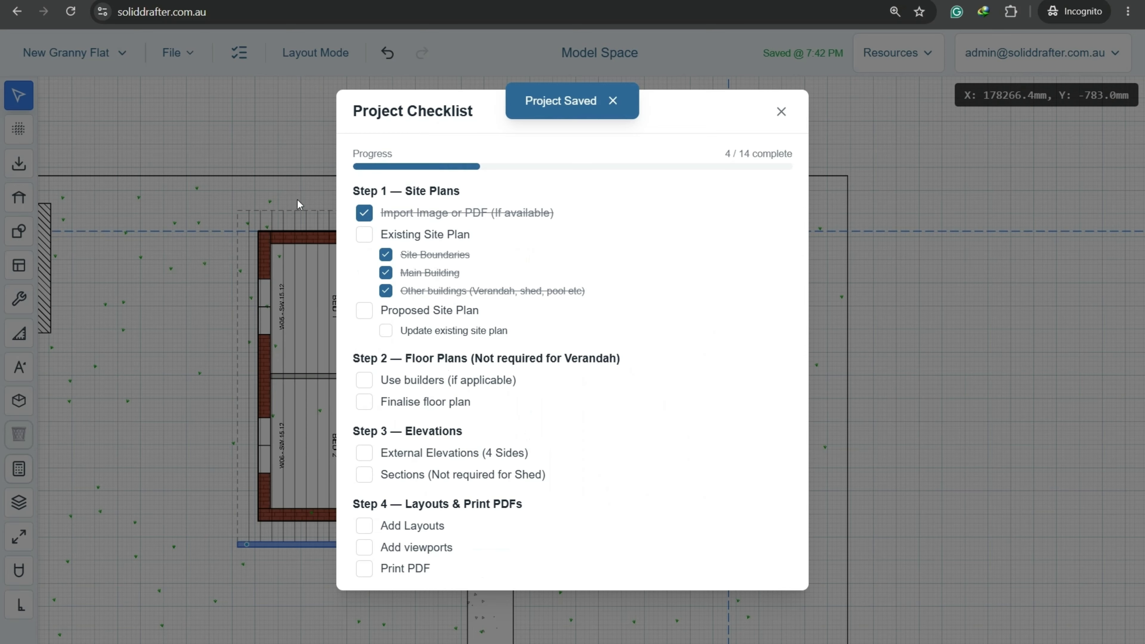
click(365, 235)
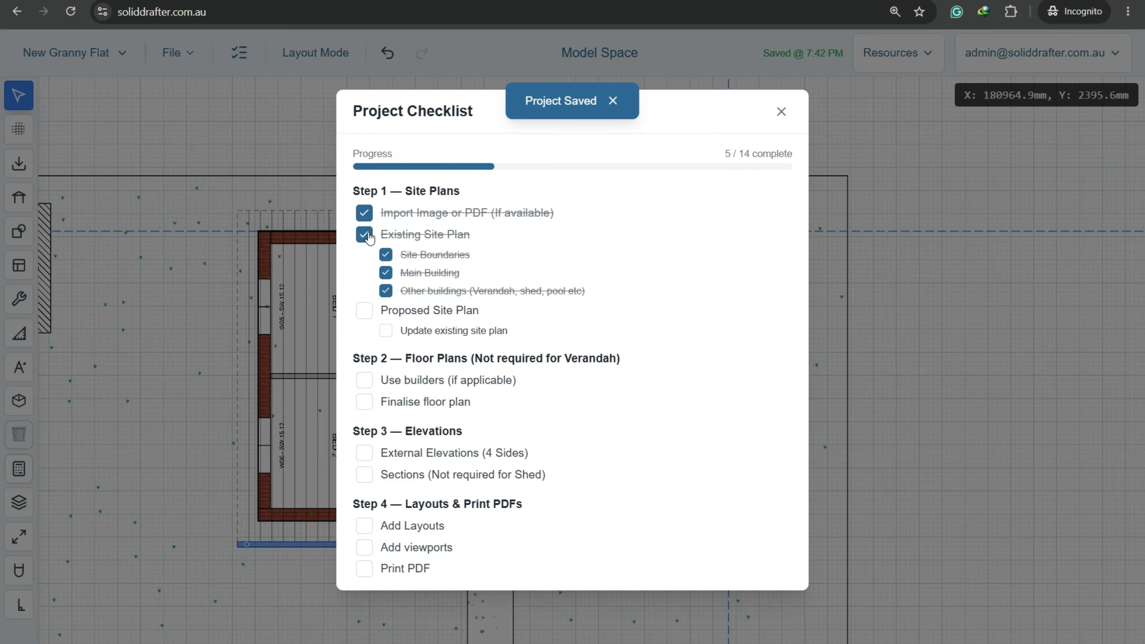
click(366, 311)
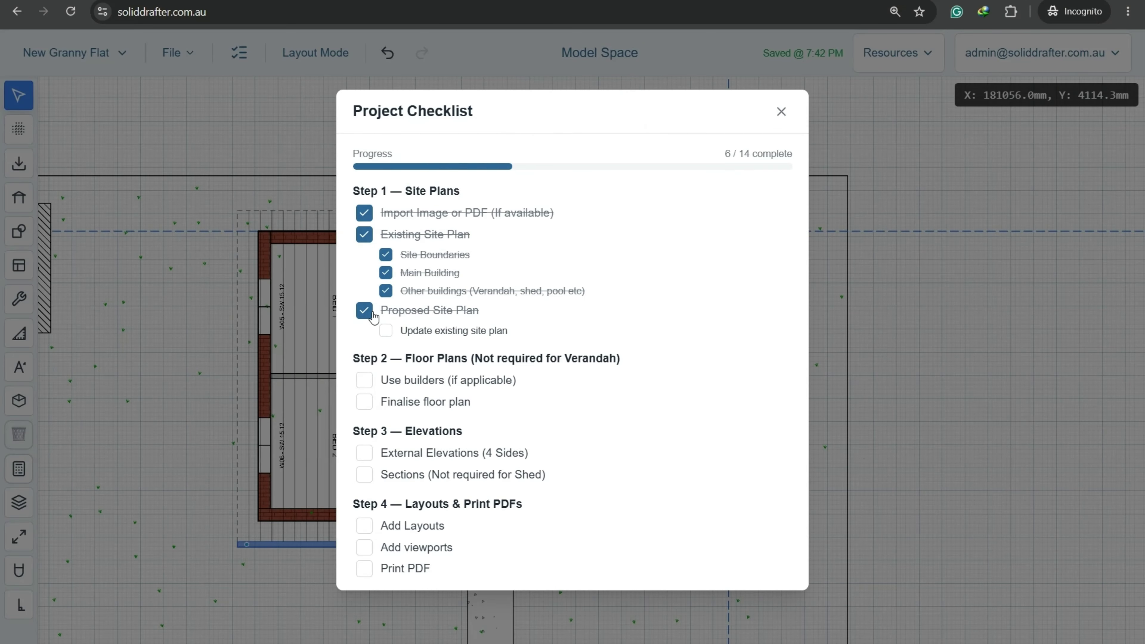
click(386, 331)
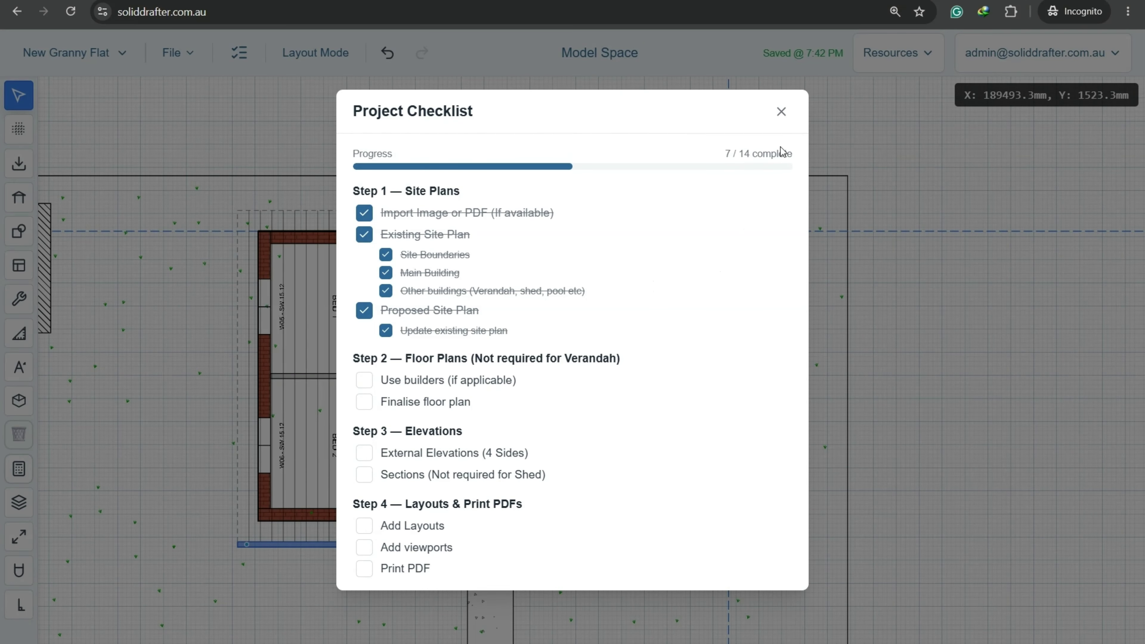
Close the checklist and pick the chained dimension tool with ortho lock on.
click(782, 111)
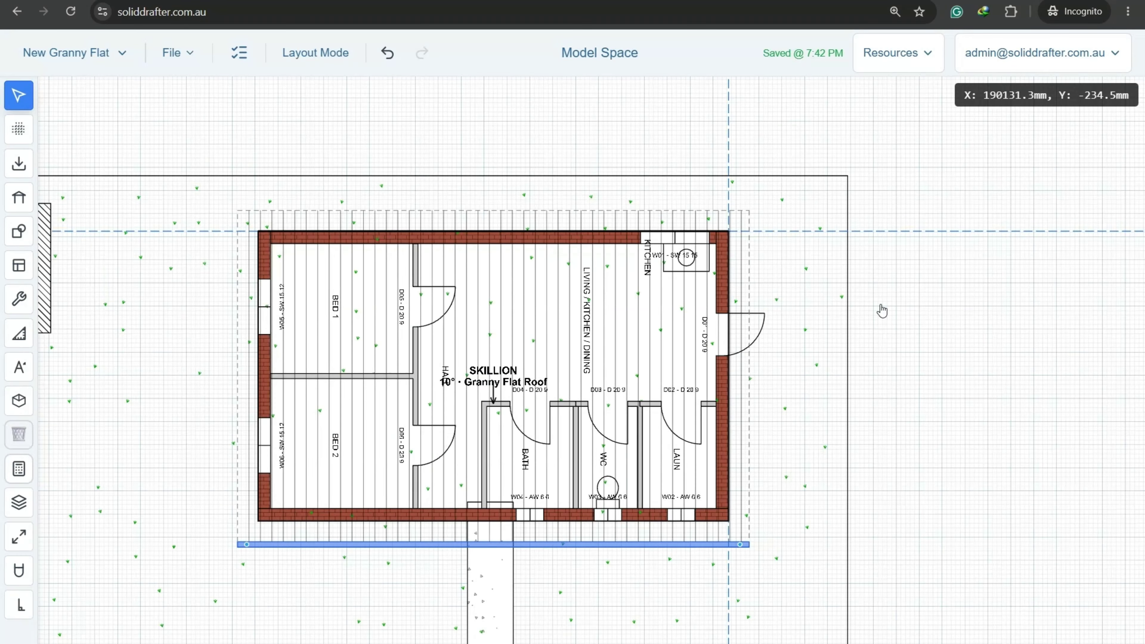
scroll(835, 356, up, 2)
scroll(720, 352, up, 1)
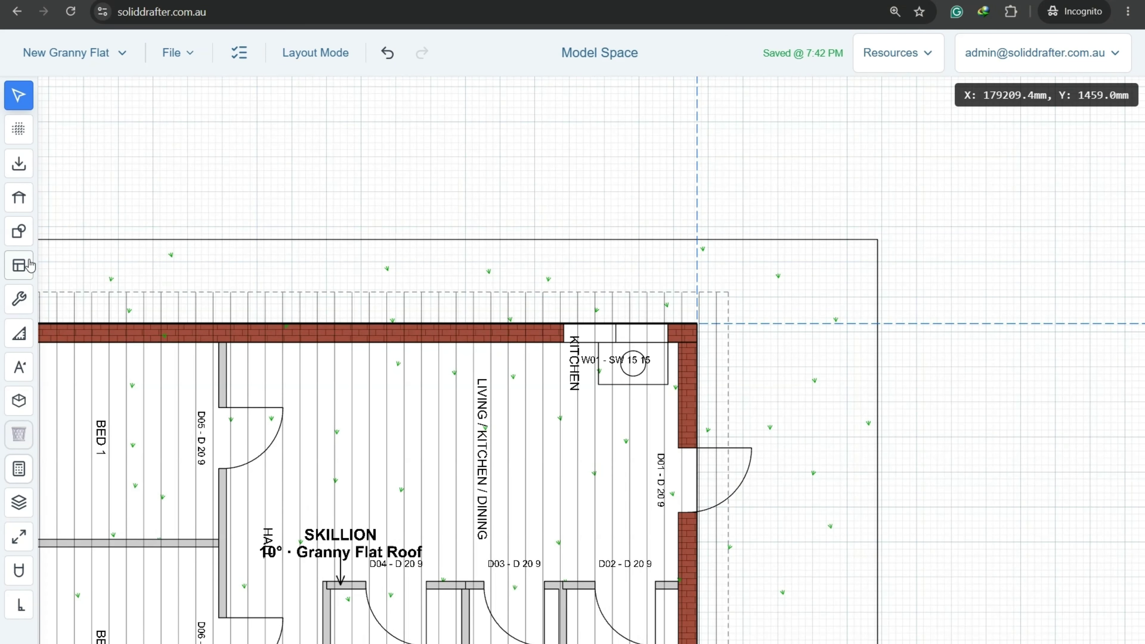
click(22, 336)
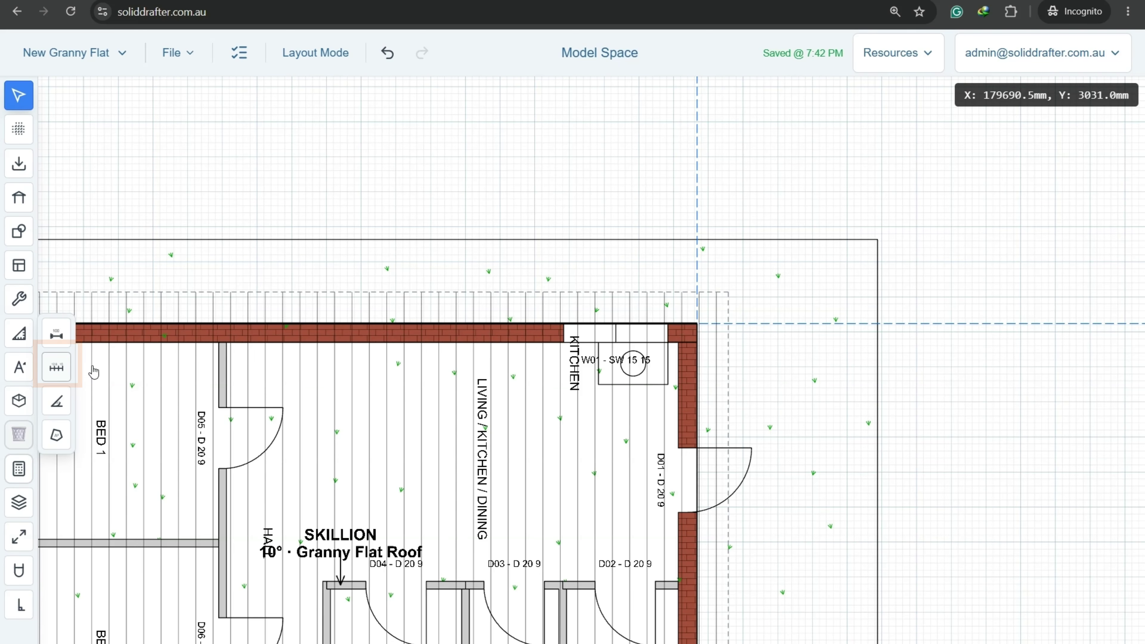
click(56, 367)
scroll(762, 347, up, 3)
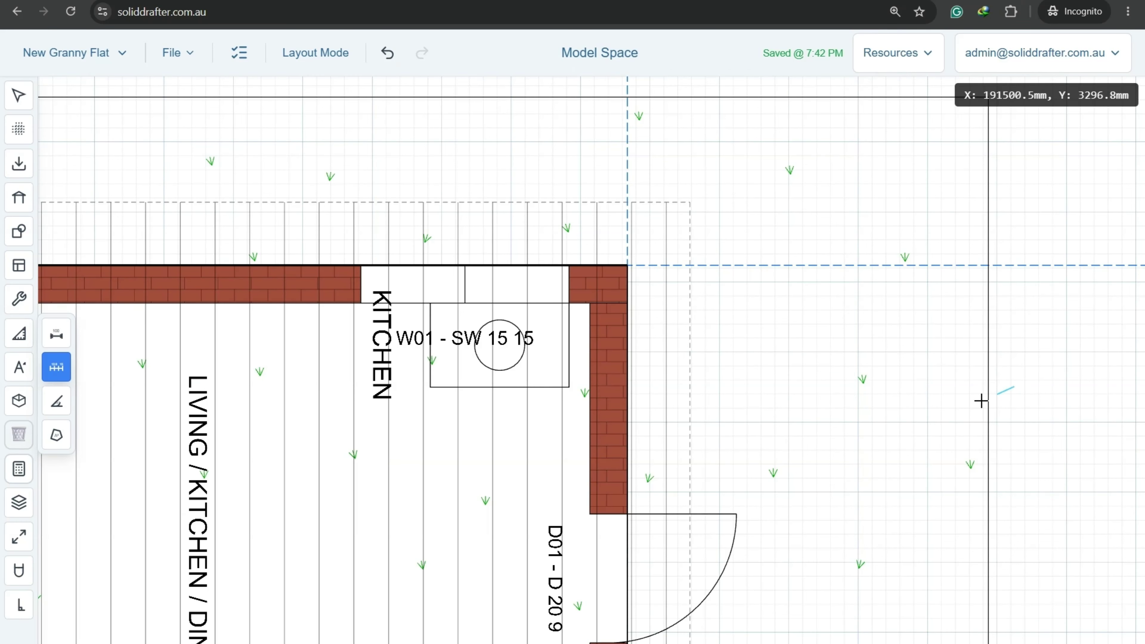
click(19, 605)
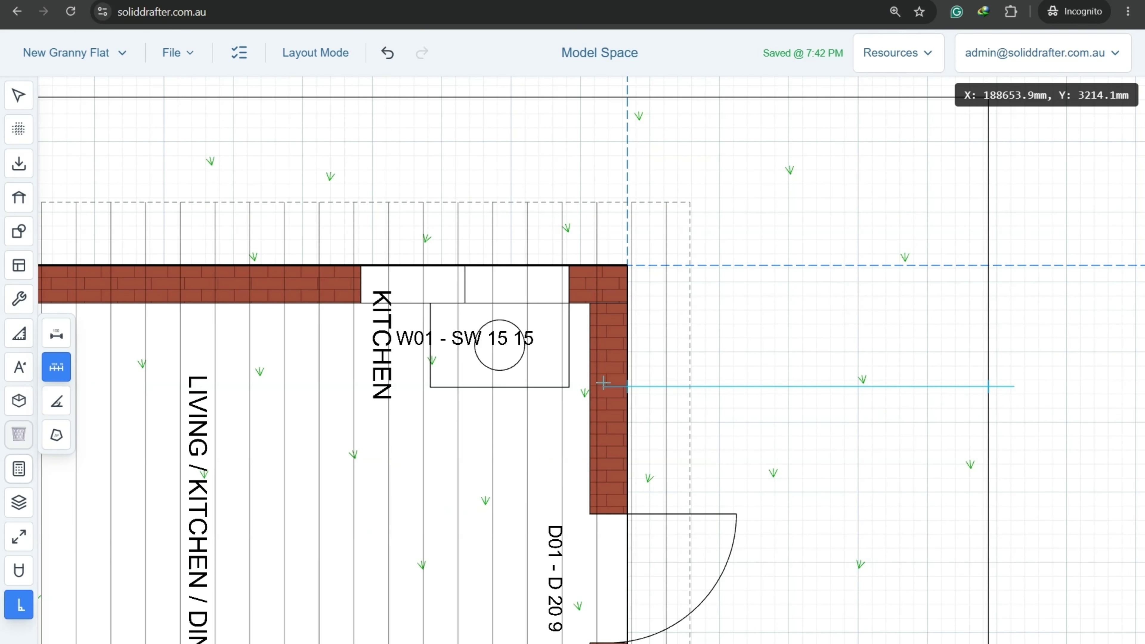
Dimension the 2600.0 mm right and 1200.0 mm top clearances to the boundary, then save.
click(615, 389)
scroll(604, 429, down, 5)
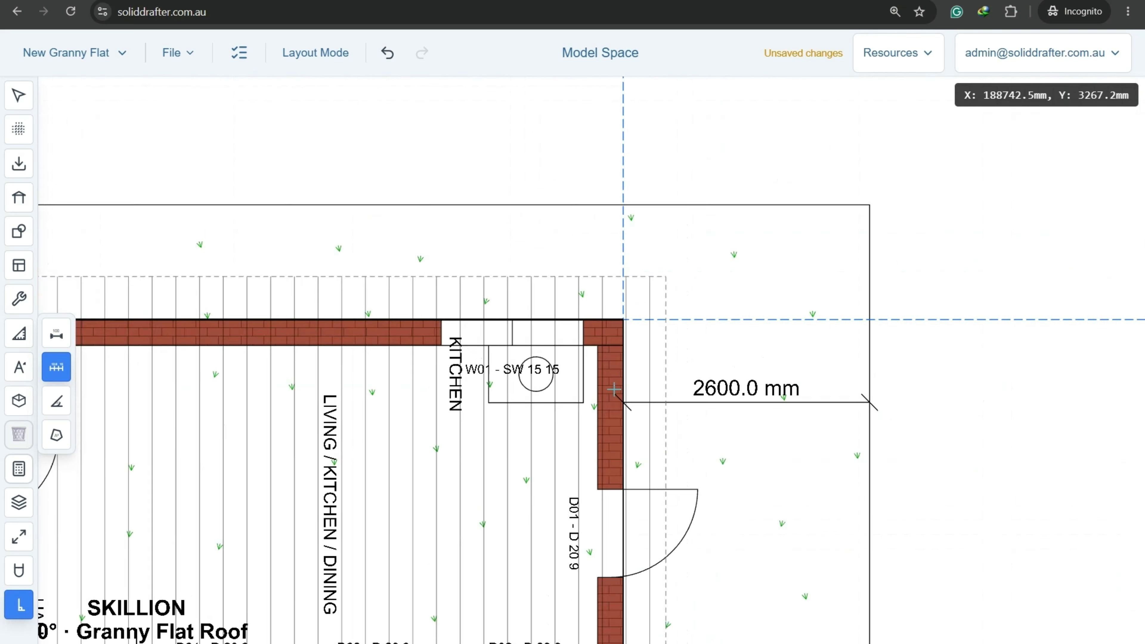
scroll(293, 235, left, 5)
scroll(318, 263, up, 3)
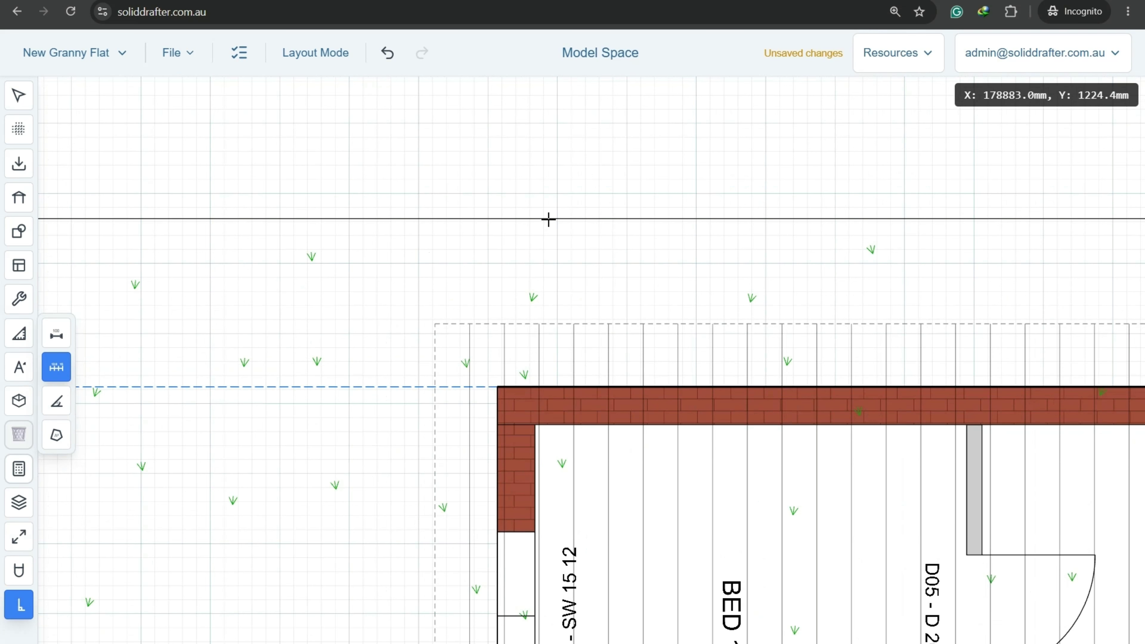
click(563, 208)
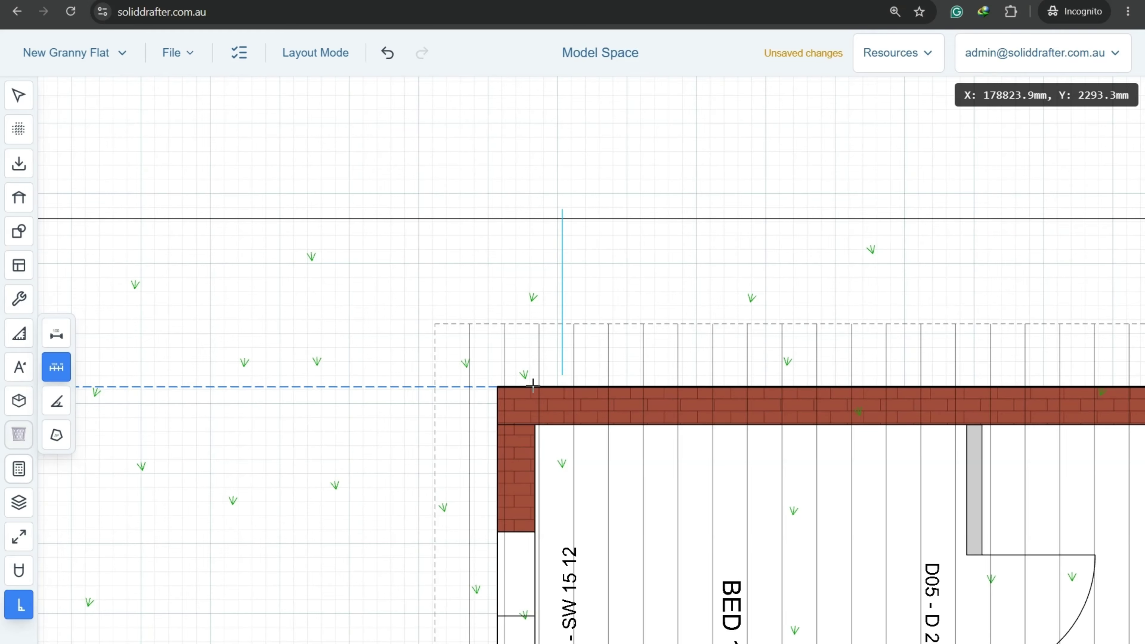
click(560, 406)
scroll(598, 143, down, 5)
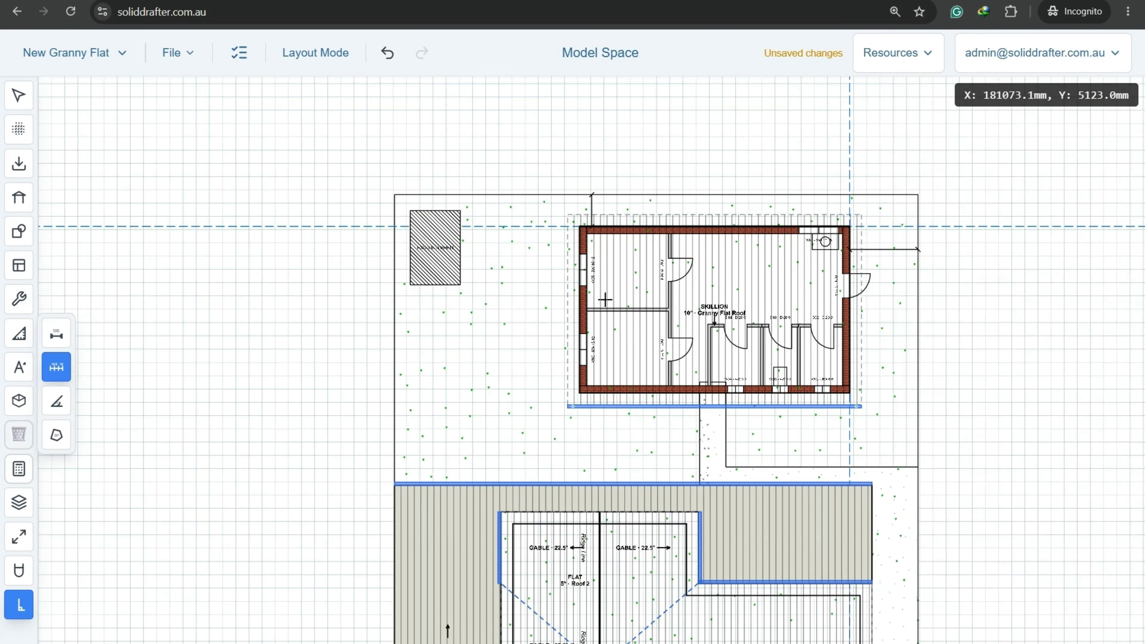
middle_drag(605, 299, 547, 310)
scroll(547, 309, up, 4)
click(62, 370)
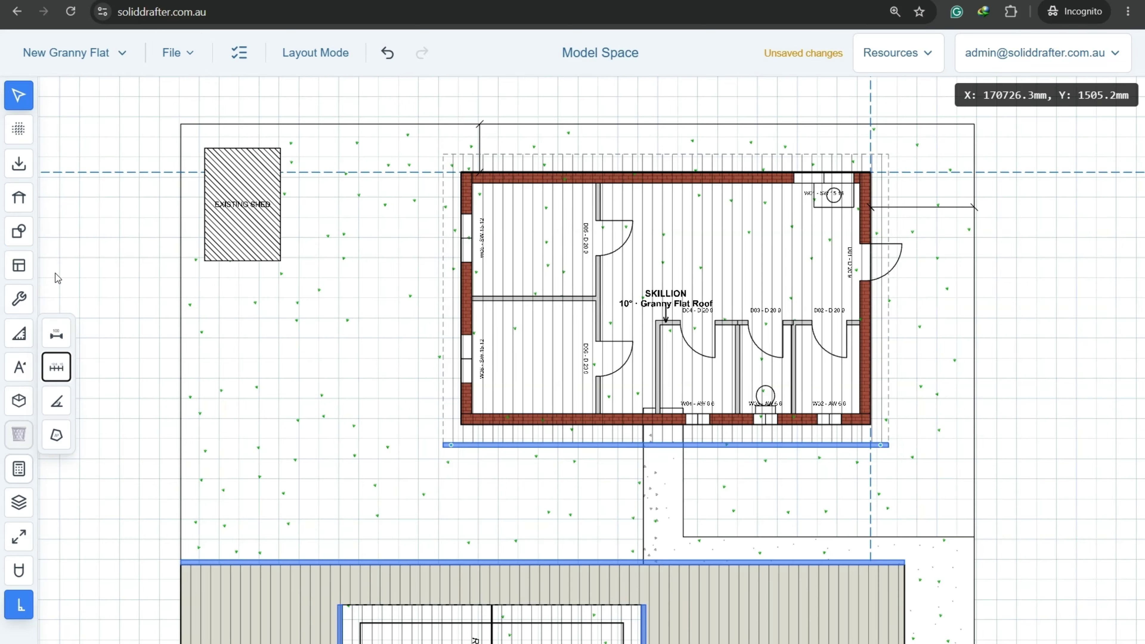
click(174, 52)
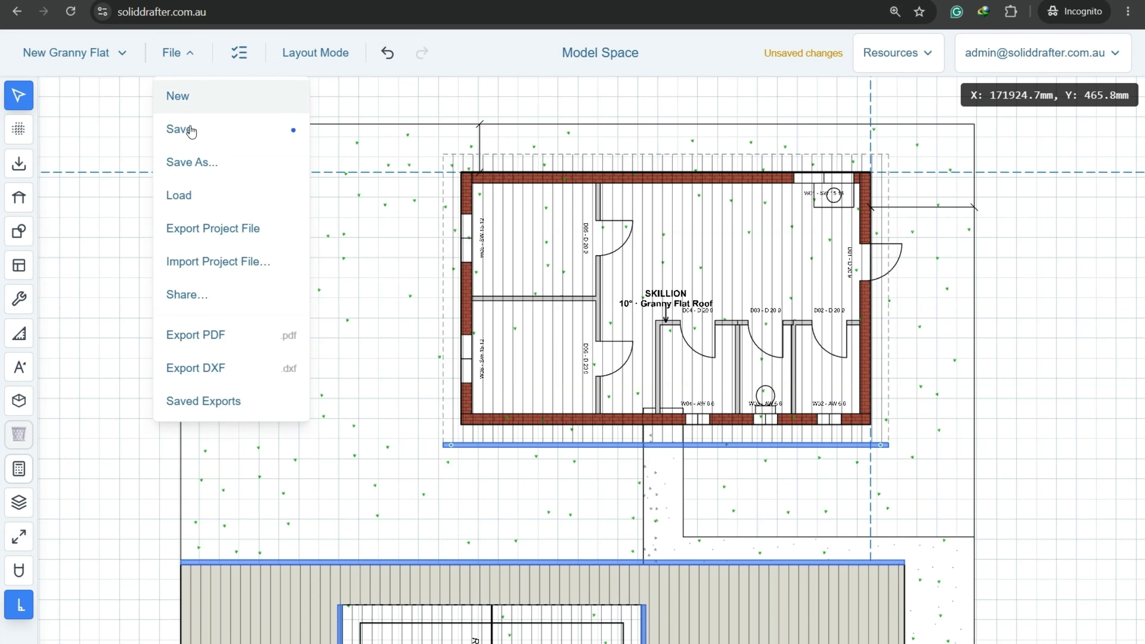
click(192, 130)
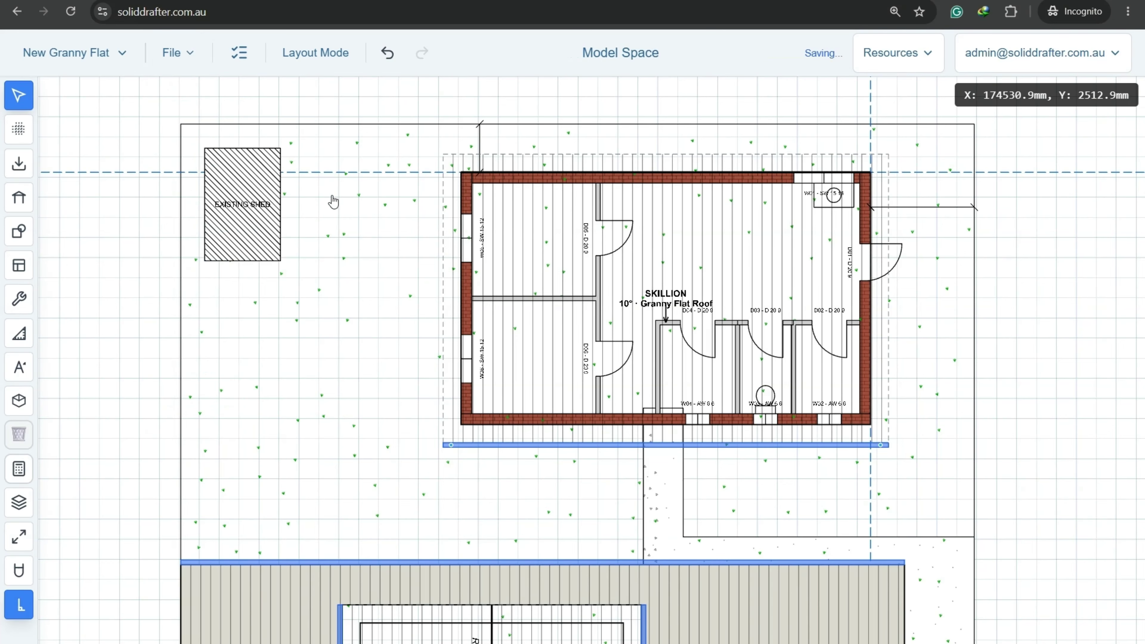
Add a vertical reference grid line along the flat's outer left wall face.
click(18, 140)
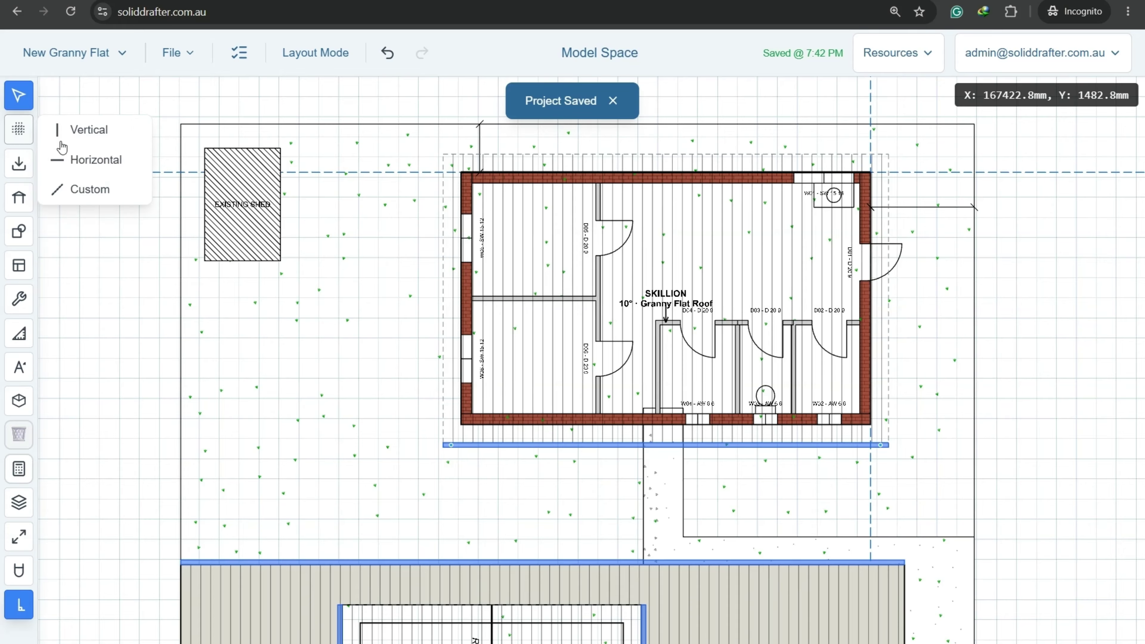
click(88, 141)
scroll(451, 135, up, 3)
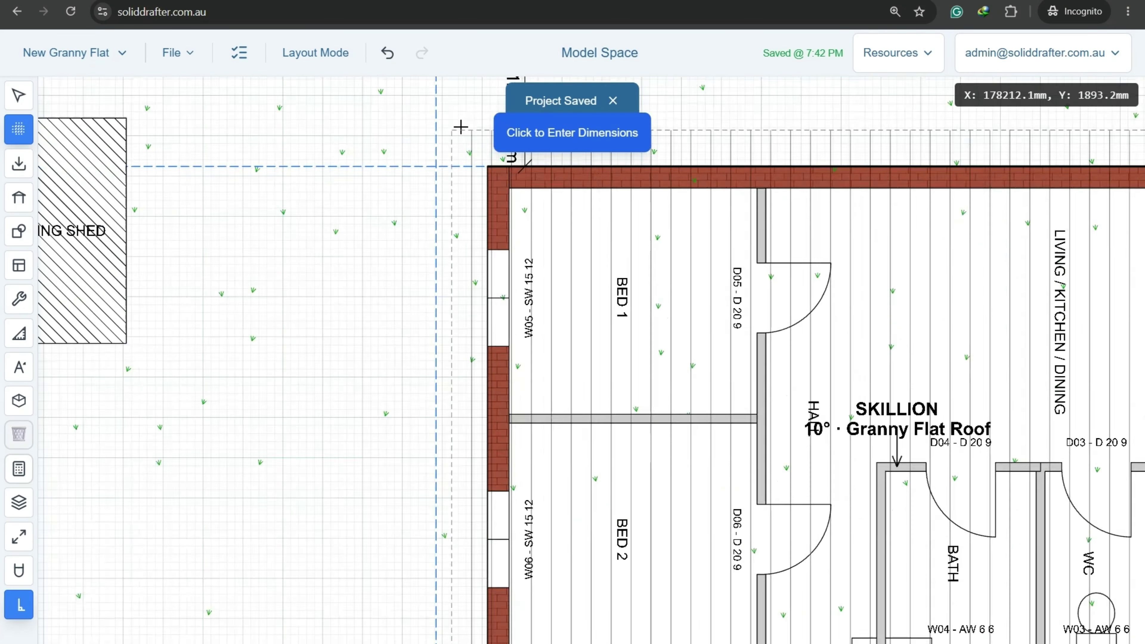
scroll(461, 127, up, 3)
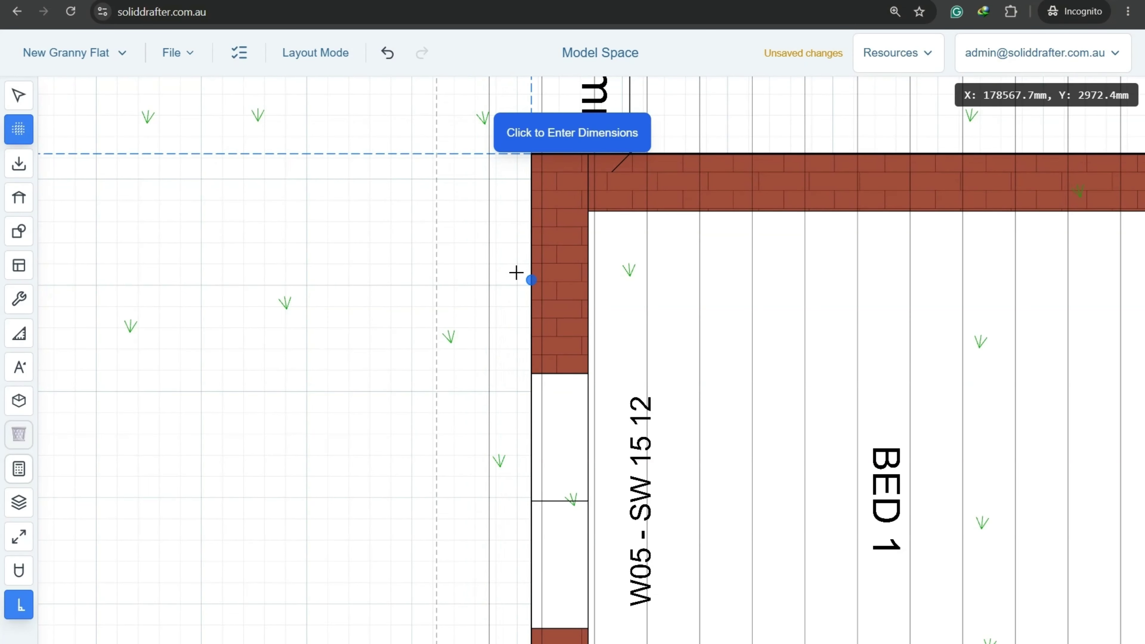
scroll(464, 251, down, 6)
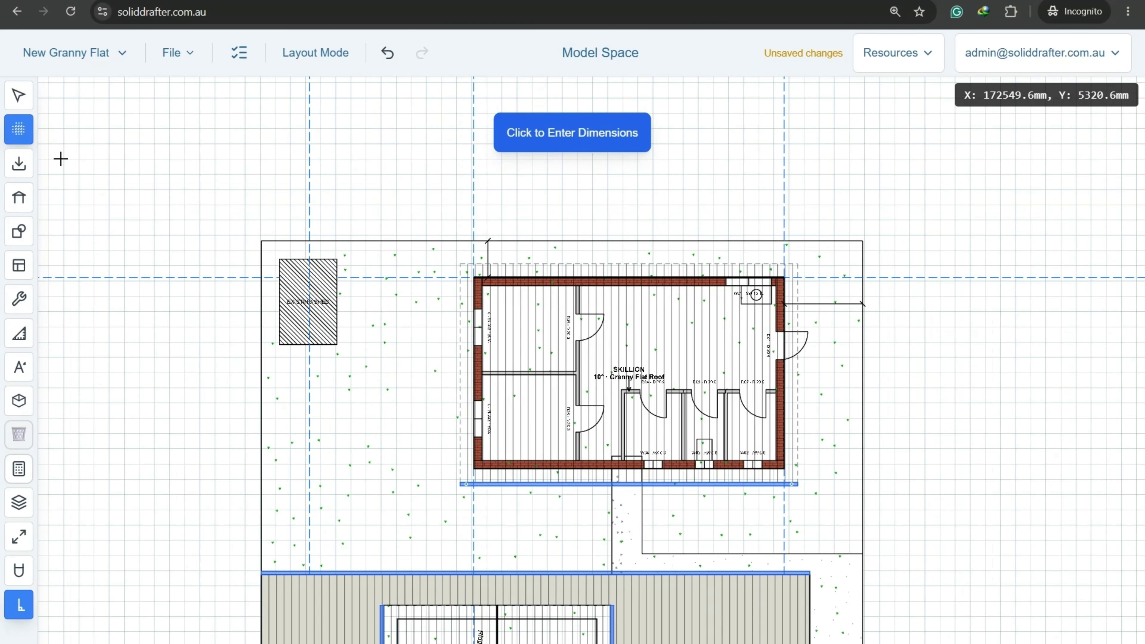
key(Escape)
Add a horizontal reference grid line at the bottom-left wall corner and save the project.
click(19, 129)
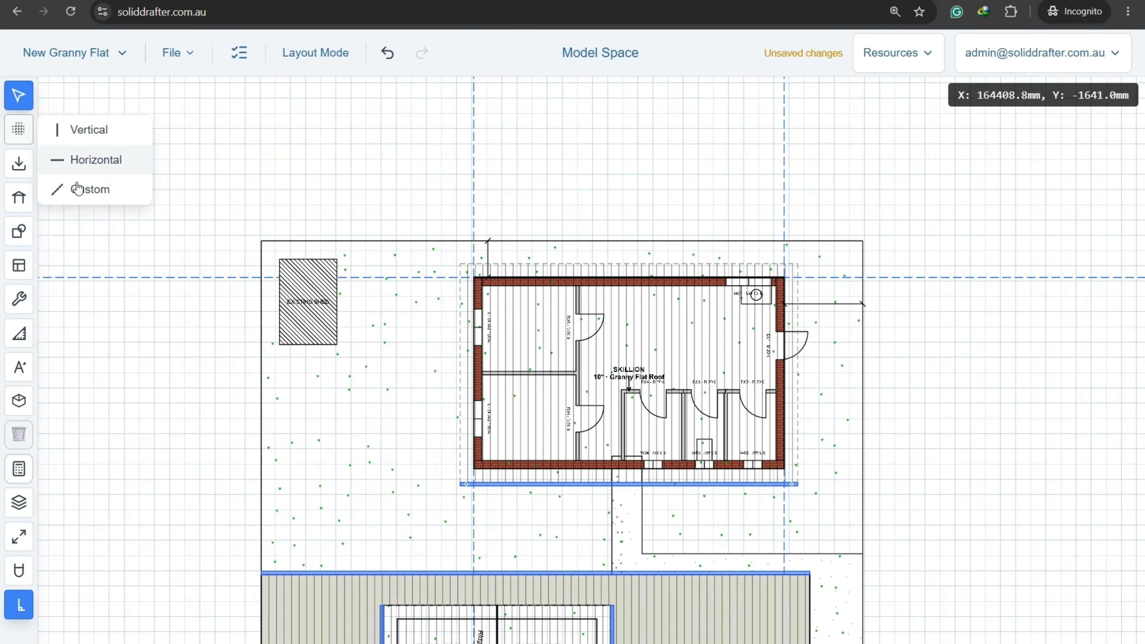
click(93, 173)
scroll(396, 458, up, 3)
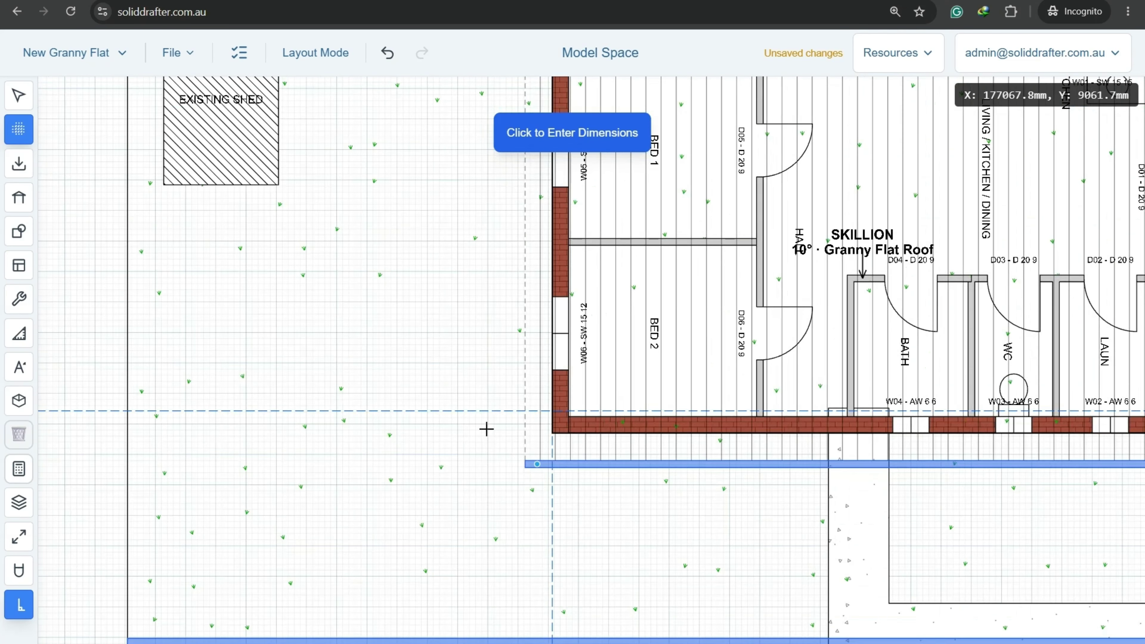
scroll(647, 348, up, 7)
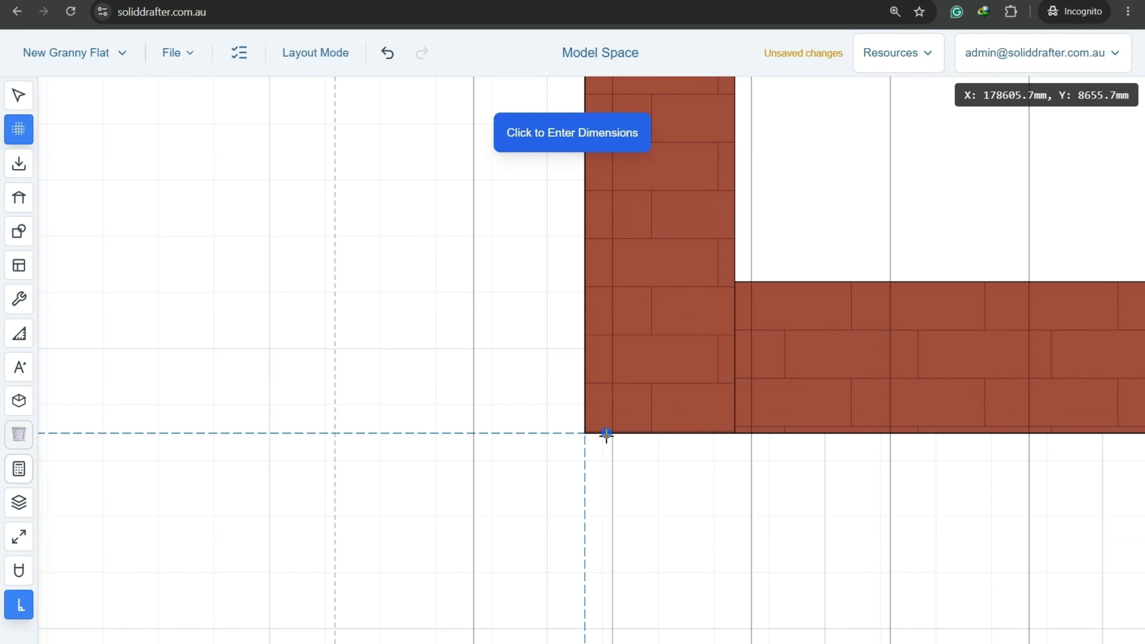
click(606, 435)
scroll(555, 302, down, 6)
key(Escape)
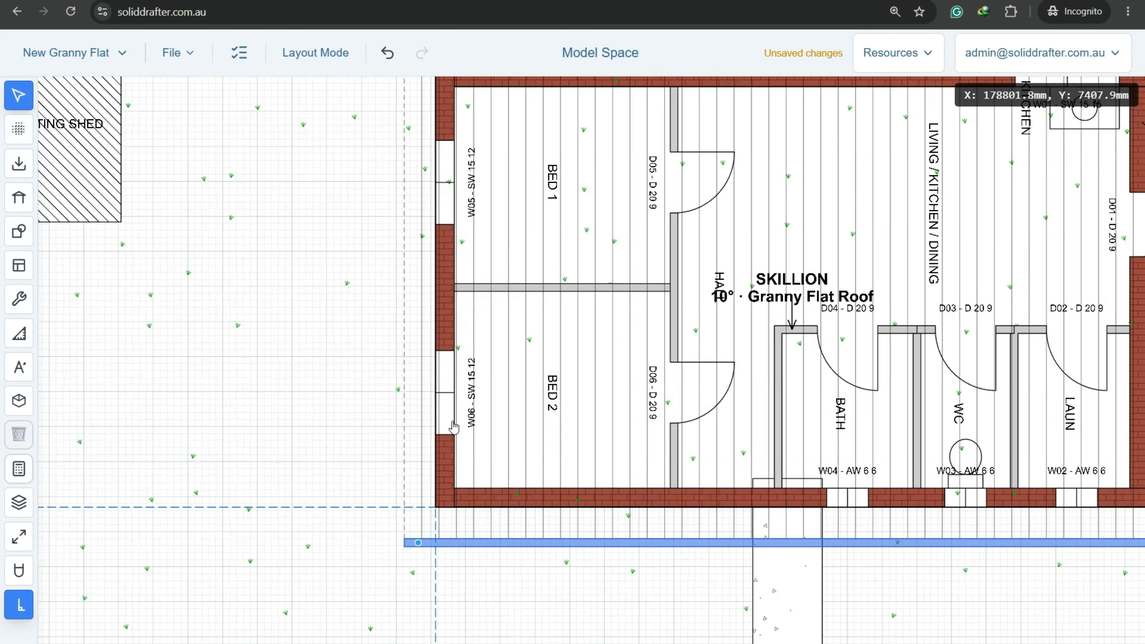
scroll(453, 424, down, 3)
middle_drag(585, 345, 515, 354)
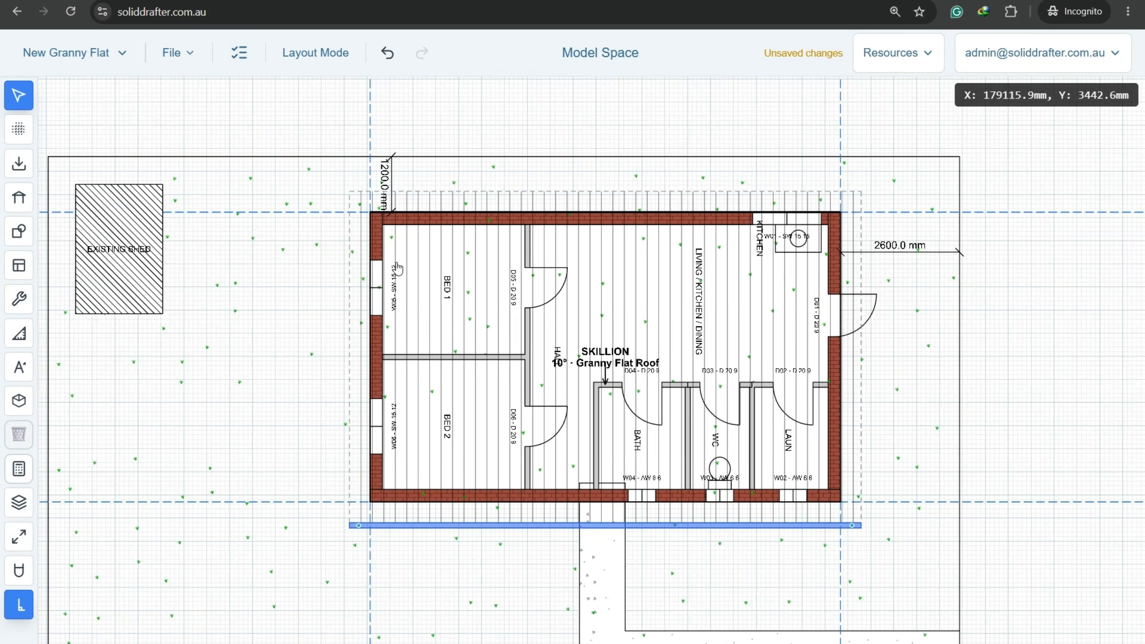
click(180, 48)
click(210, 133)
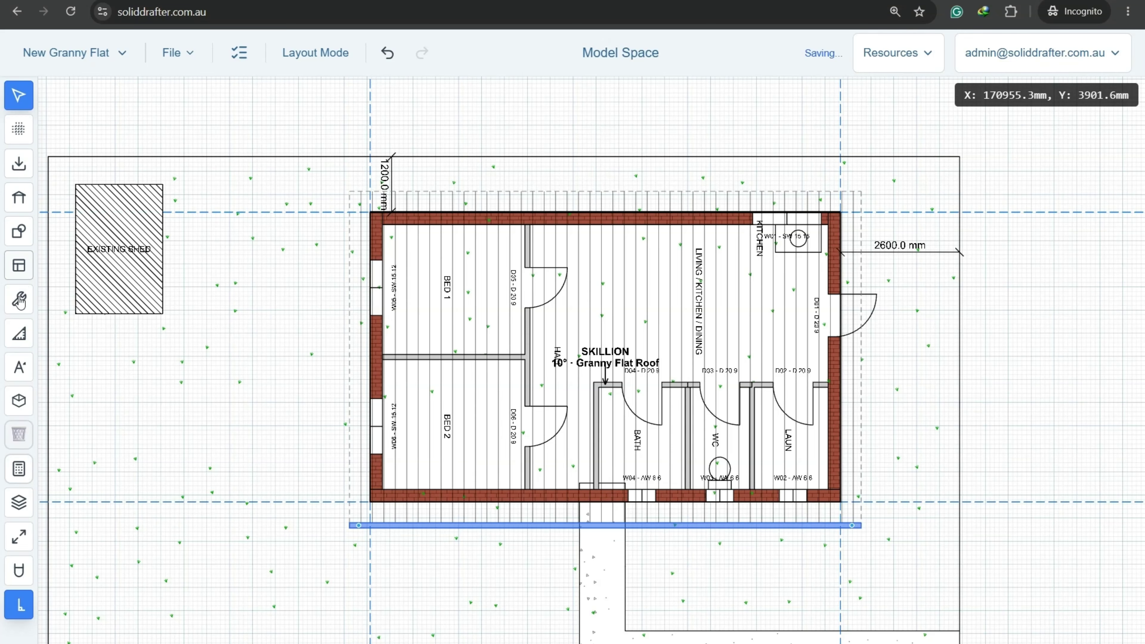
click(19, 334)
Fix a chained 6270.0 mm dimension along the flat's left side.
click(56, 367)
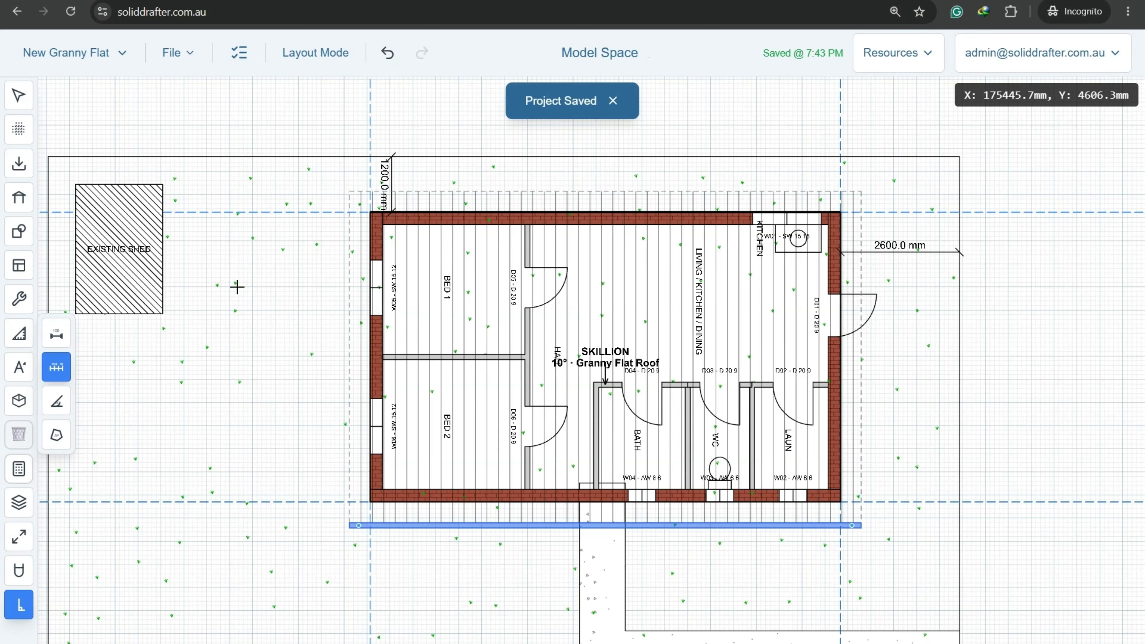
scroll(326, 174, up, 3)
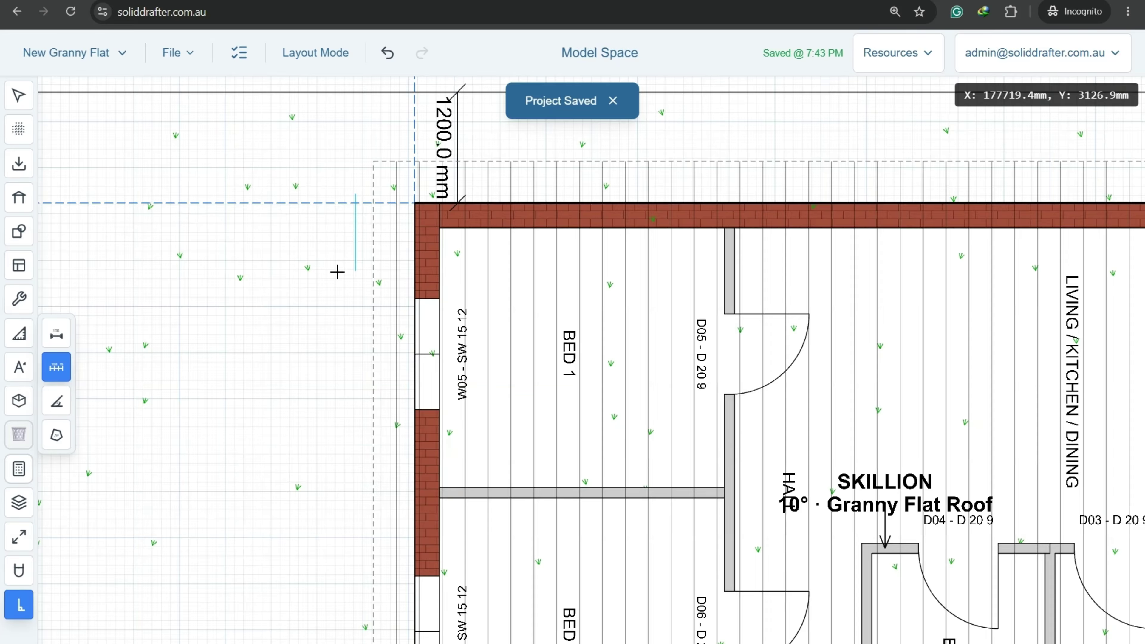
scroll(315, 316, down, 3)
scroll(310, 327, up, 2)
scroll(314, 374, up, 1)
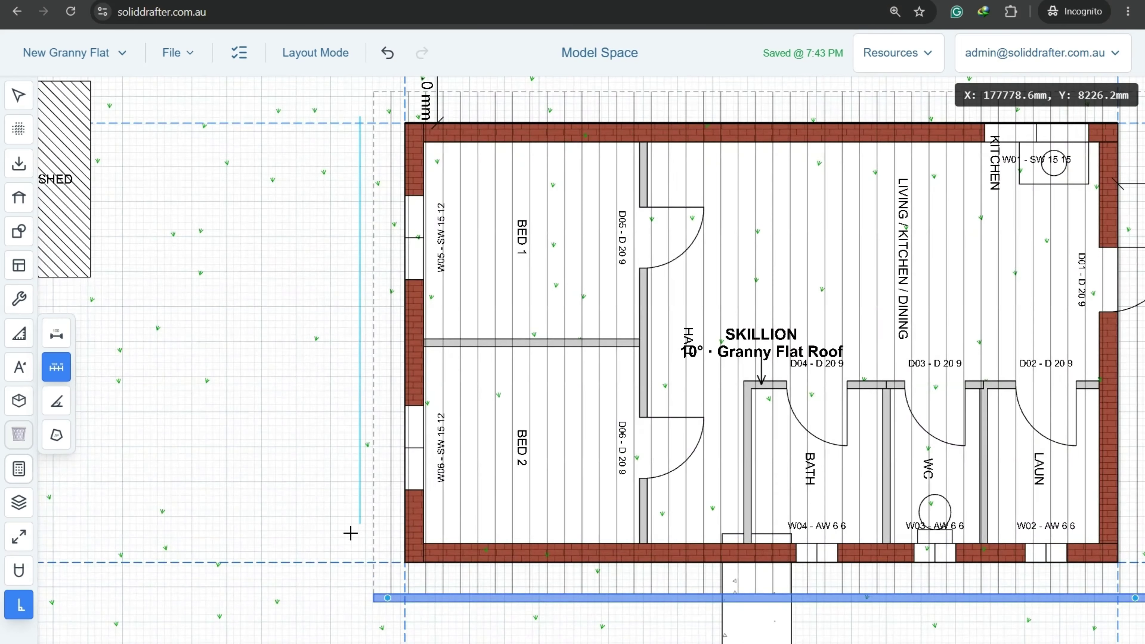
click(361, 574)
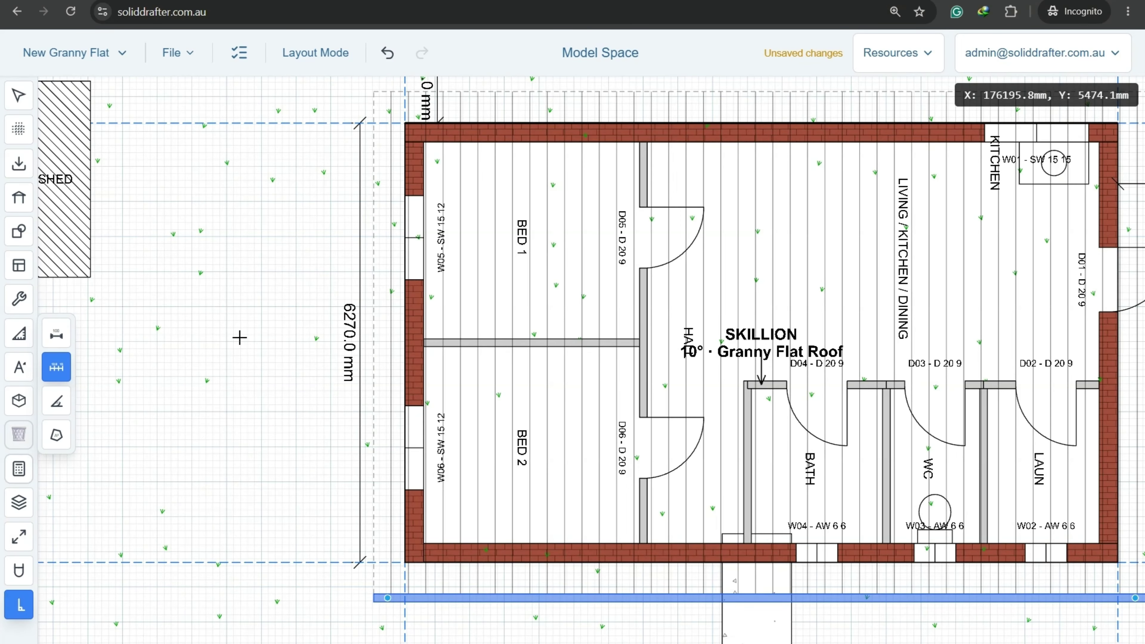
Draw a linear depth dimension from the flat's top-left corner, placed beside the plan.
click(55, 336)
scroll(316, 94, up, 10)
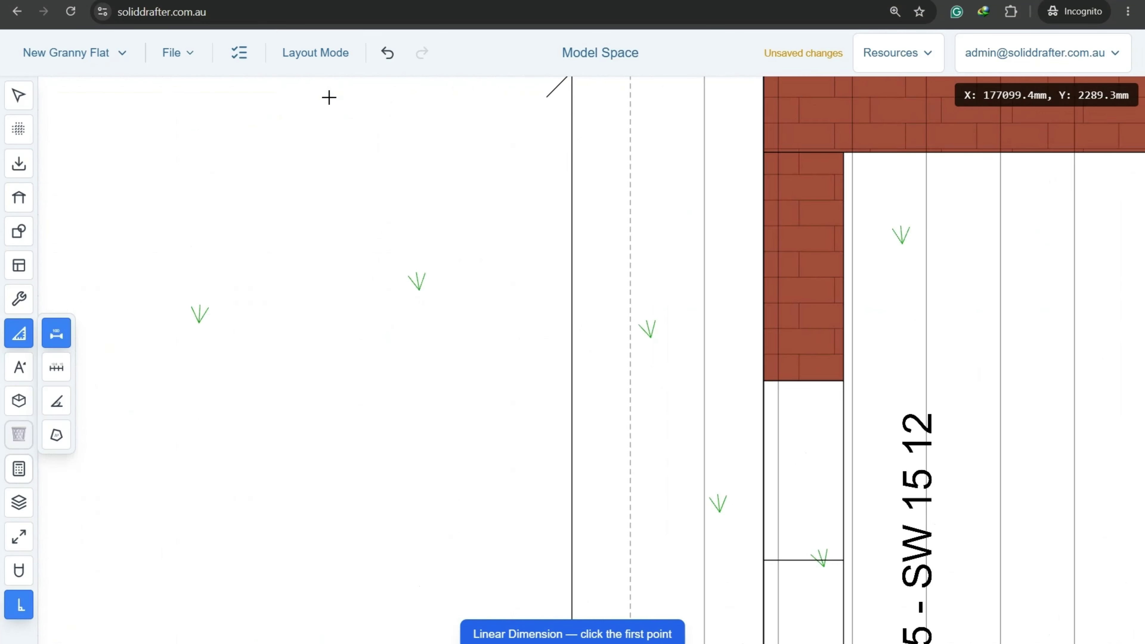
click(347, 242)
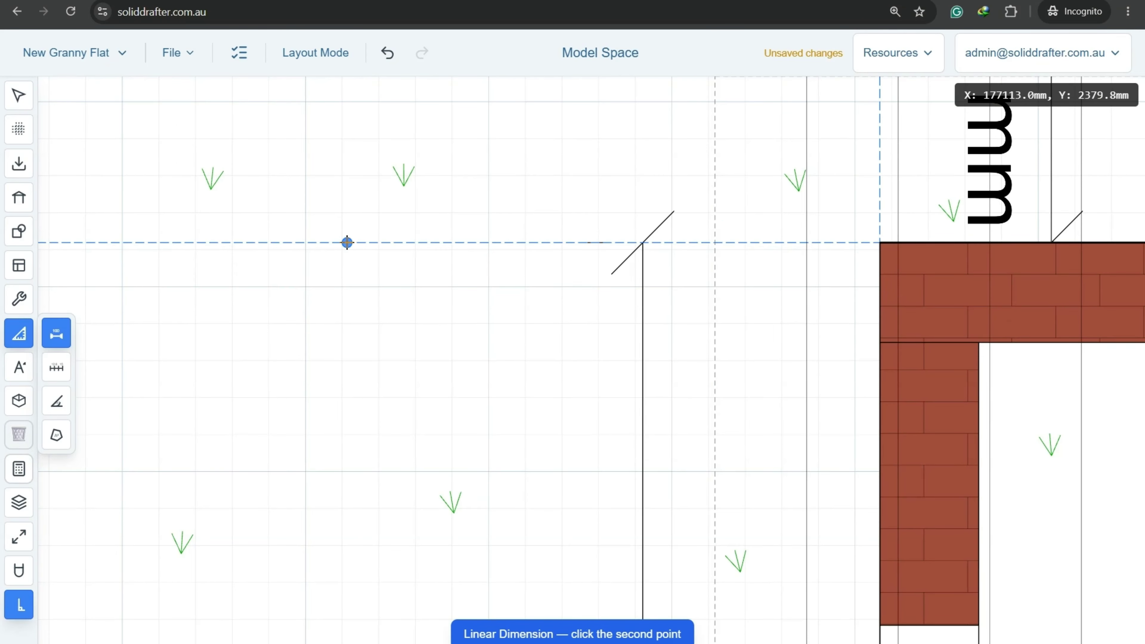
scroll(345, 243, down, 6)
scroll(355, 225, up, 2)
scroll(355, 226, up, 10)
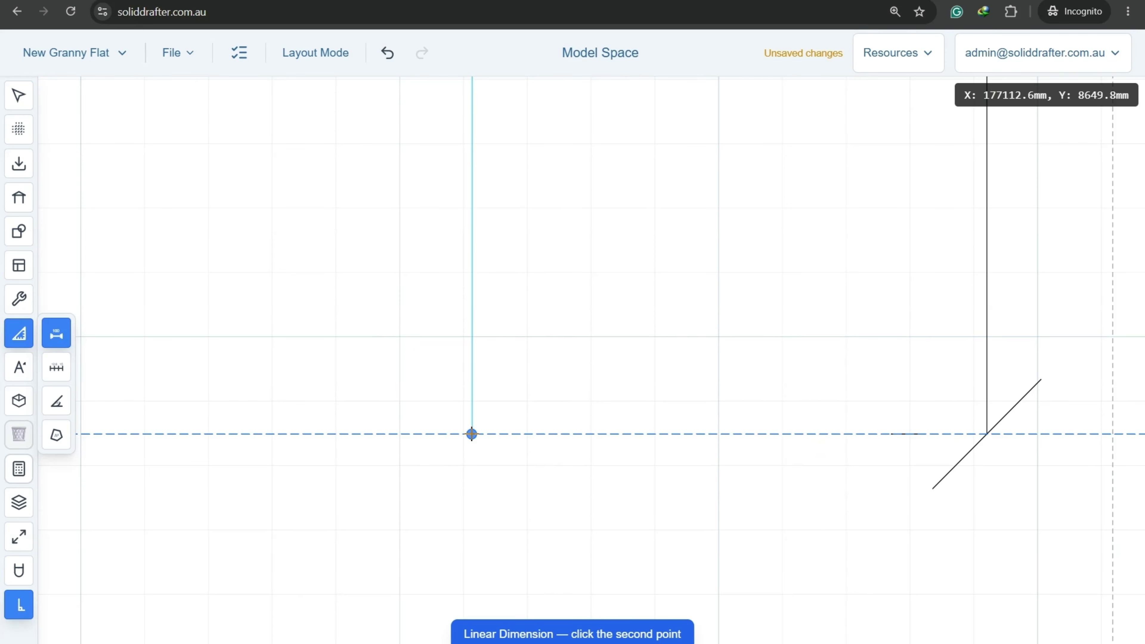
click(472, 434)
click(471, 434)
scroll(491, 355, down, 5)
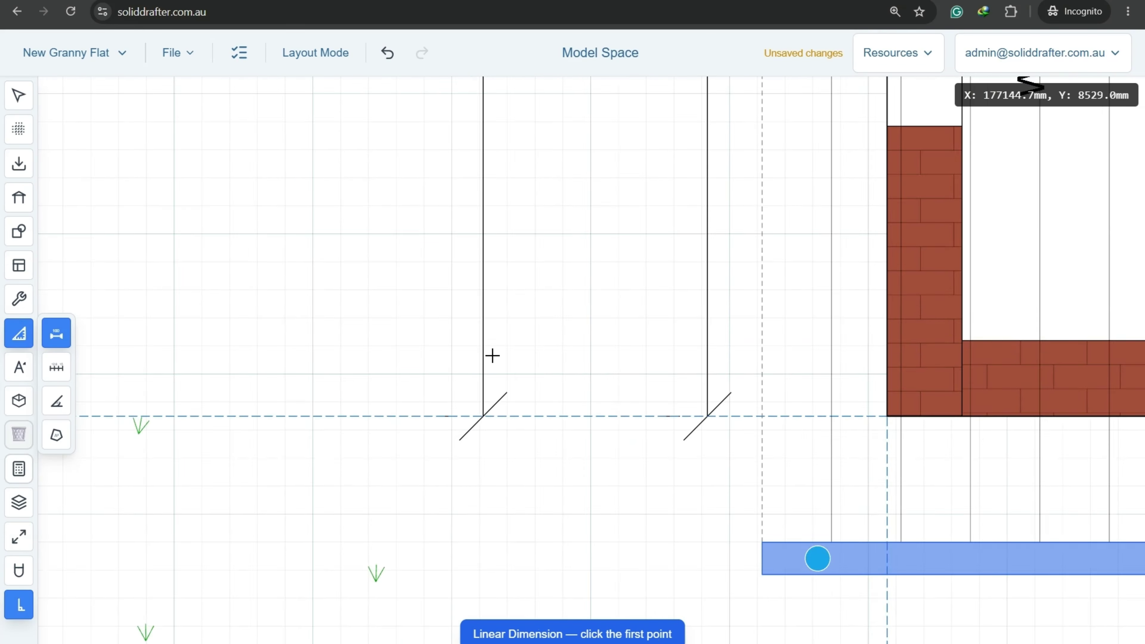
scroll(387, 344, up, 2)
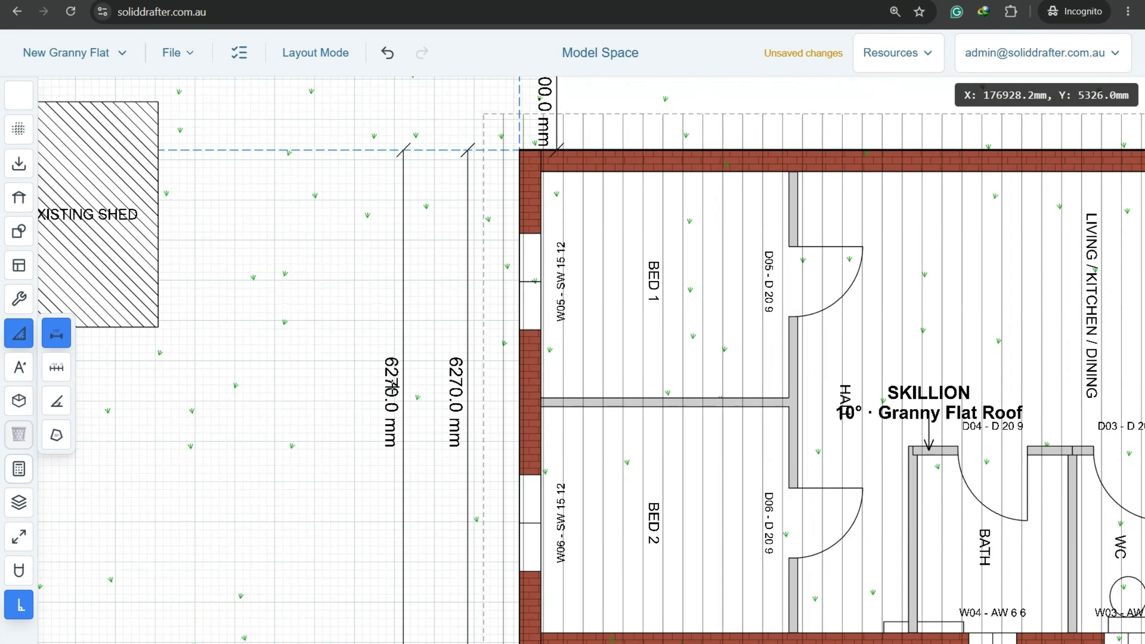
key(Escape)
Delete the duplicate 6270.0 mm dimension.
click(393, 391)
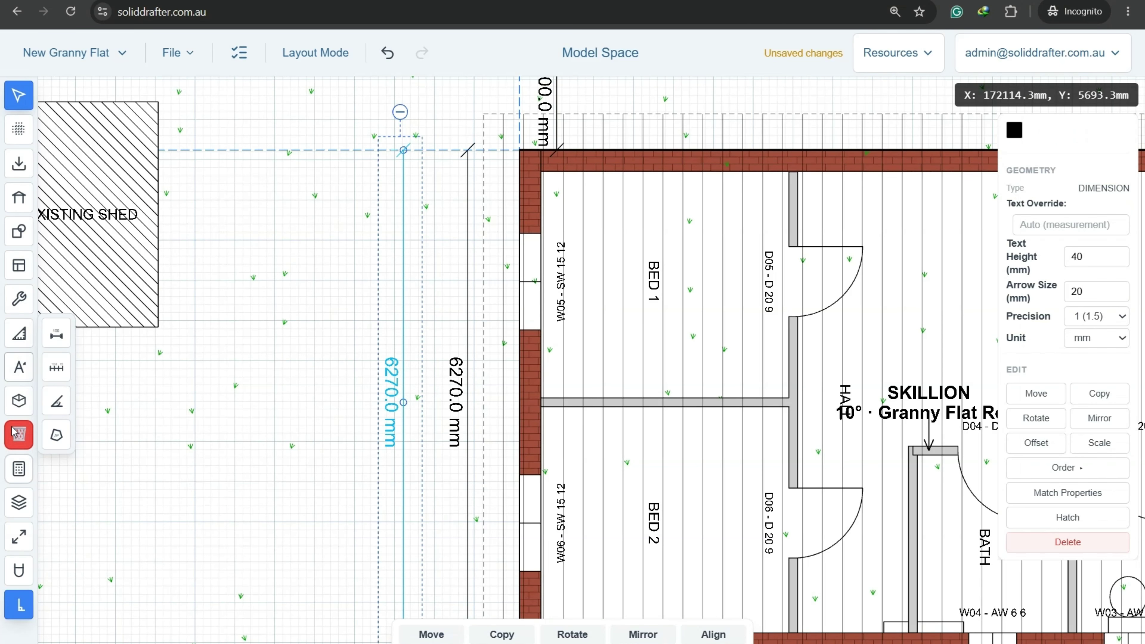
key(Delete)
click(582, 392)
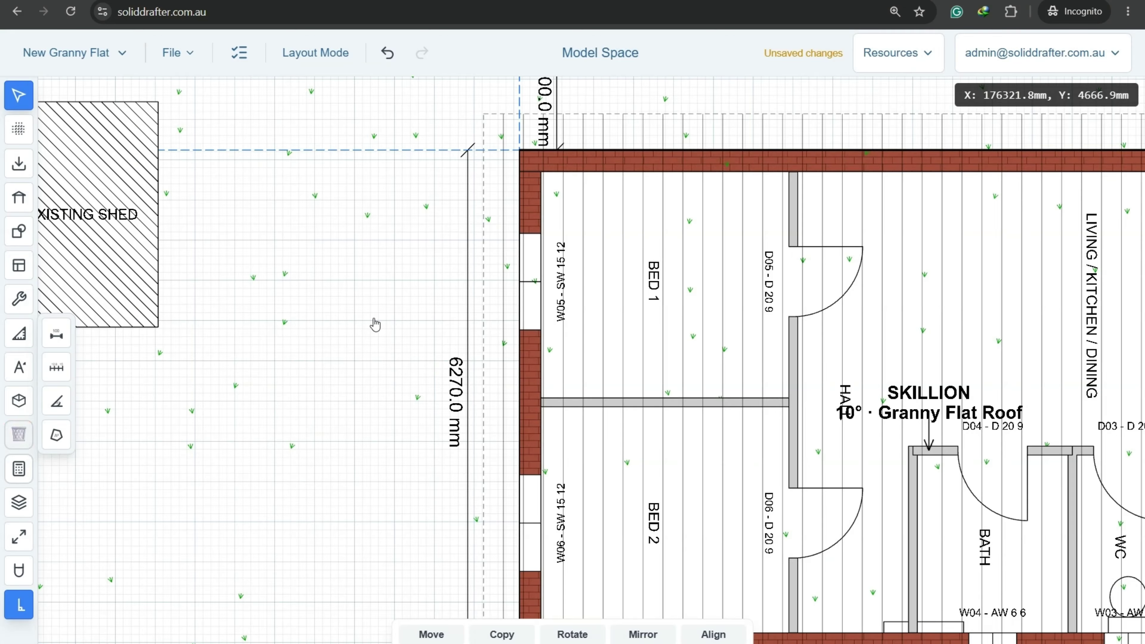
scroll(374, 324, down, 5)
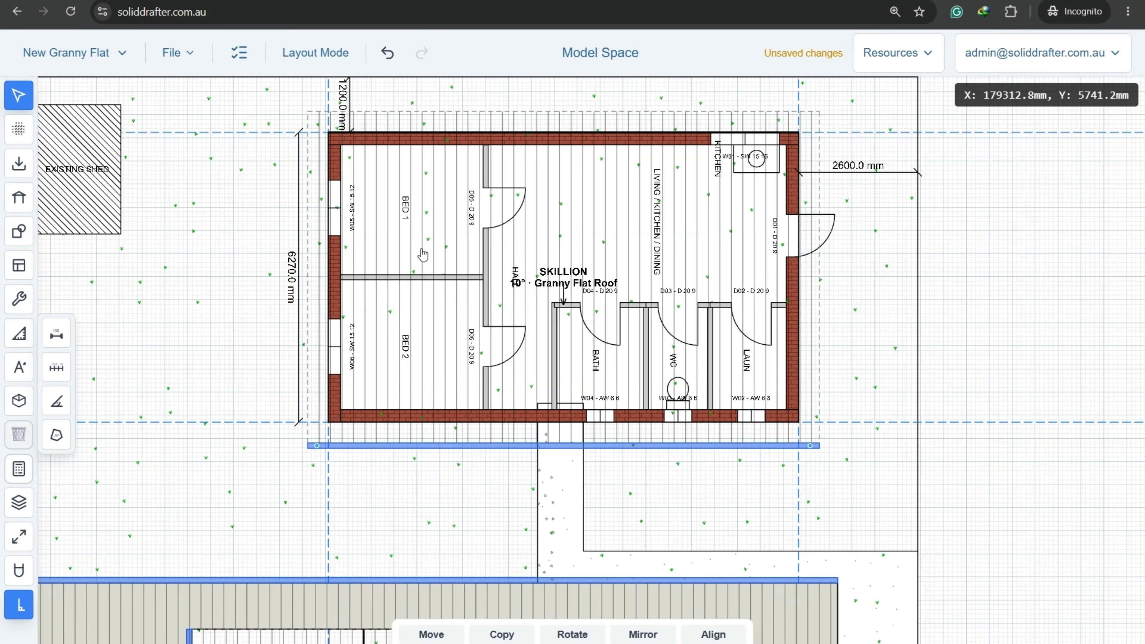
Move the 1200.0 mm dimension so it lines up with the plan's corner.
middle_drag(475, 138, 497, 324)
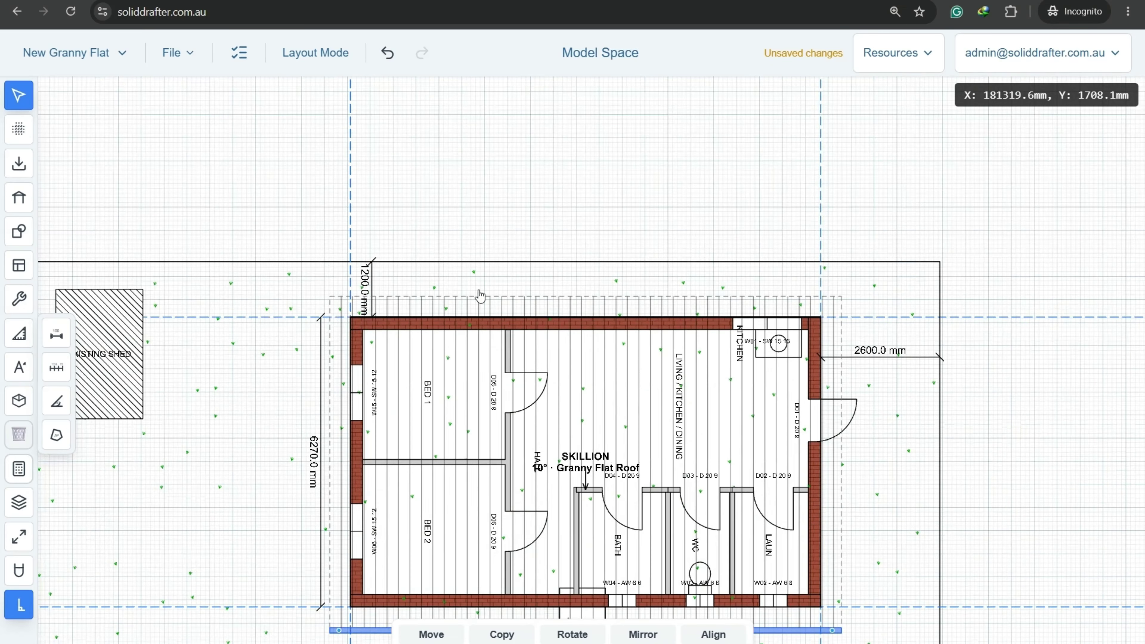
scroll(329, 283, up, 3)
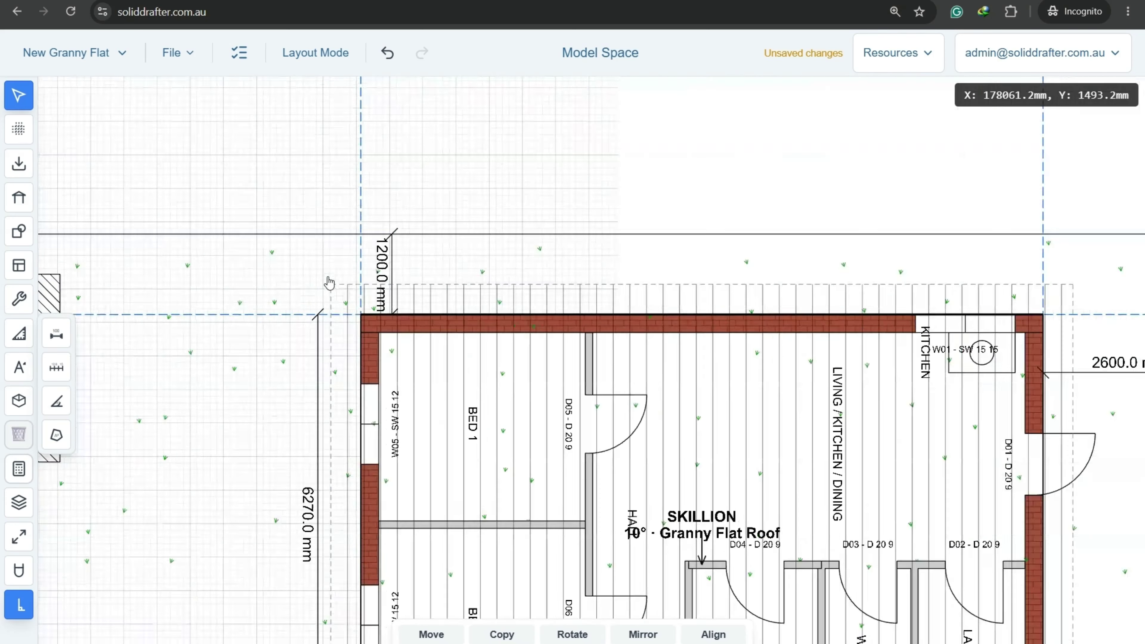
click(399, 264)
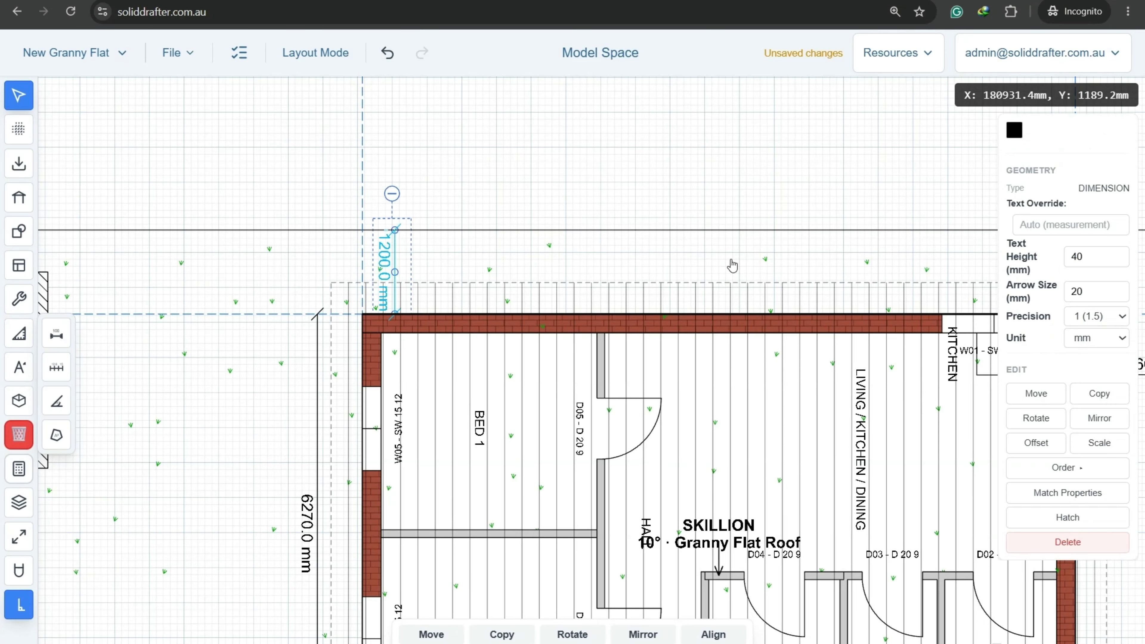
click(1035, 393)
scroll(358, 260, up, 15)
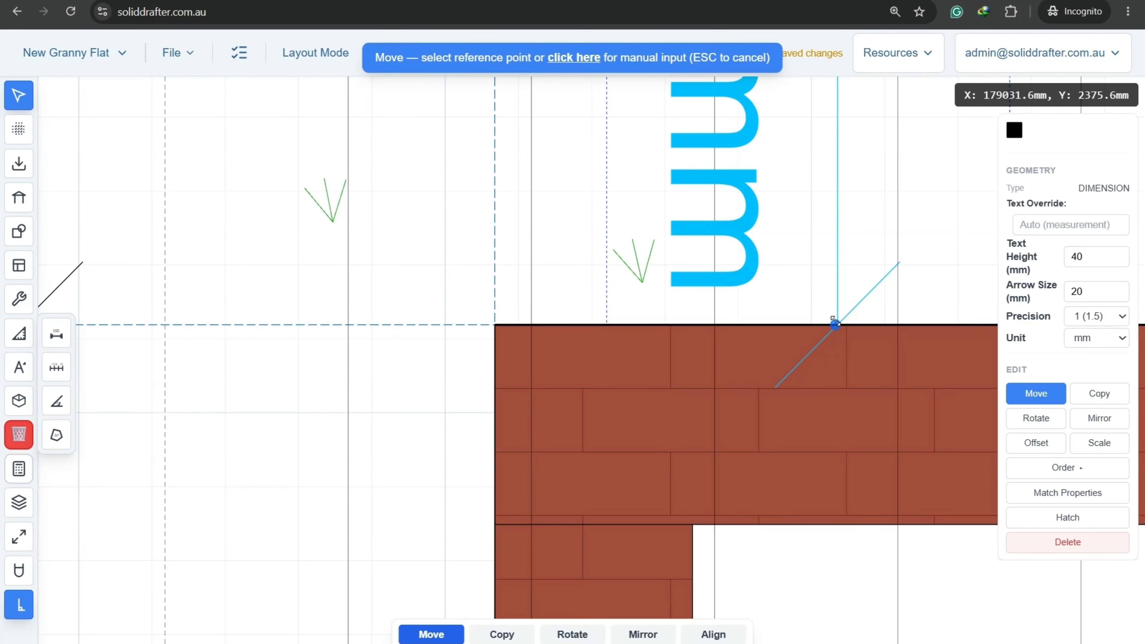
click(835, 323)
scroll(836, 357, down, 3)
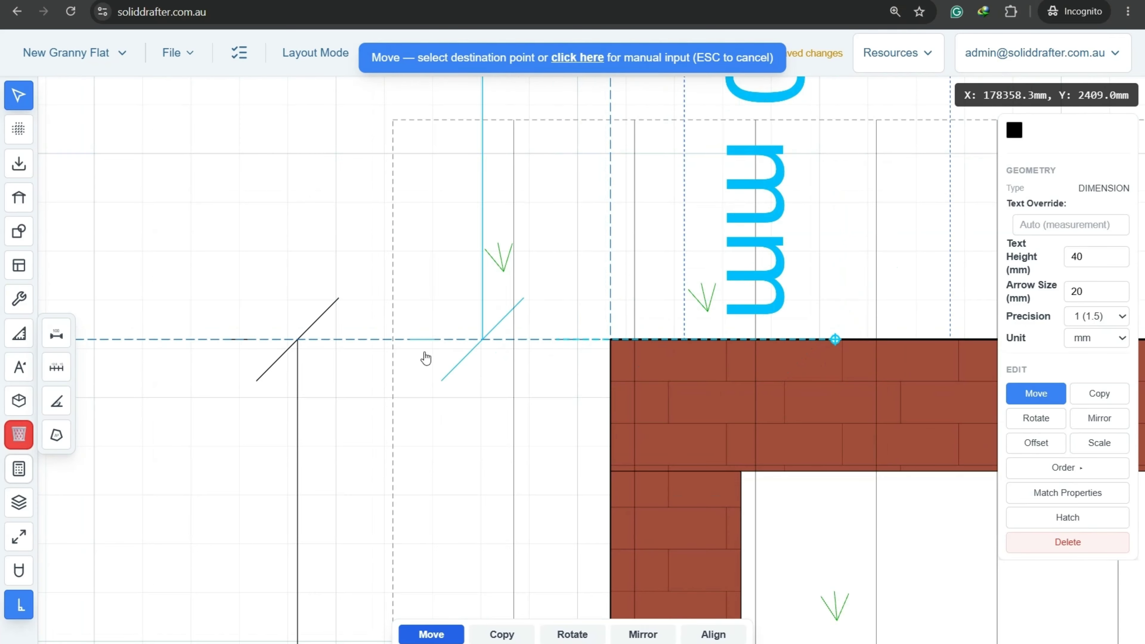
click(300, 339)
scroll(356, 297, down, 5)
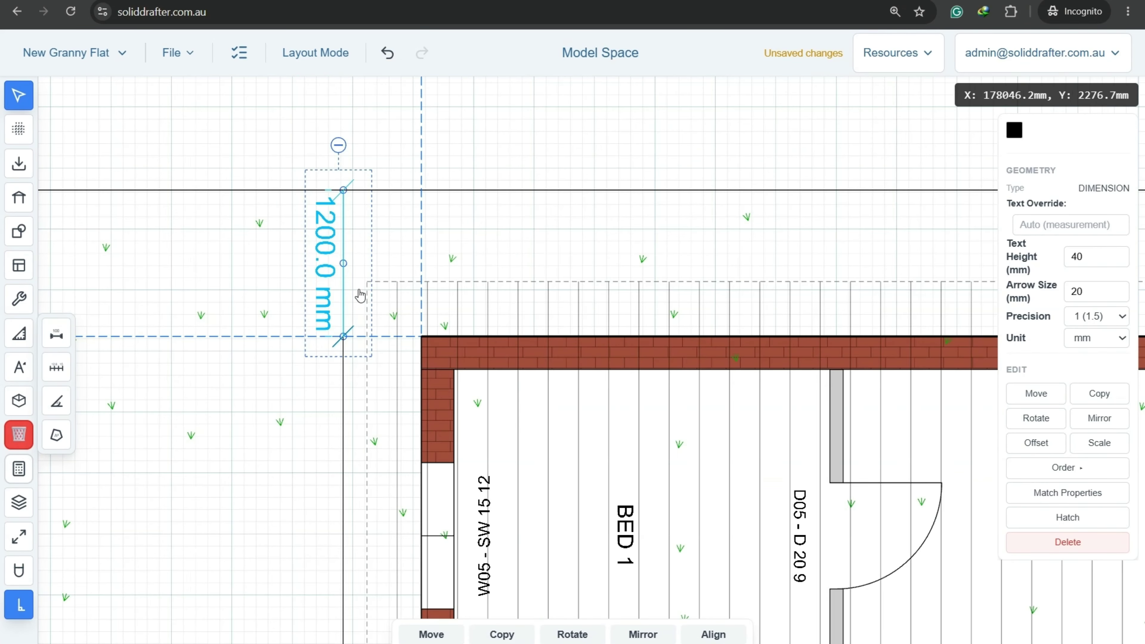
click(526, 142)
Dimension the top wall's 10270.0 mm overall width from corner to corner.
middle_drag(539, 130, 322, 236)
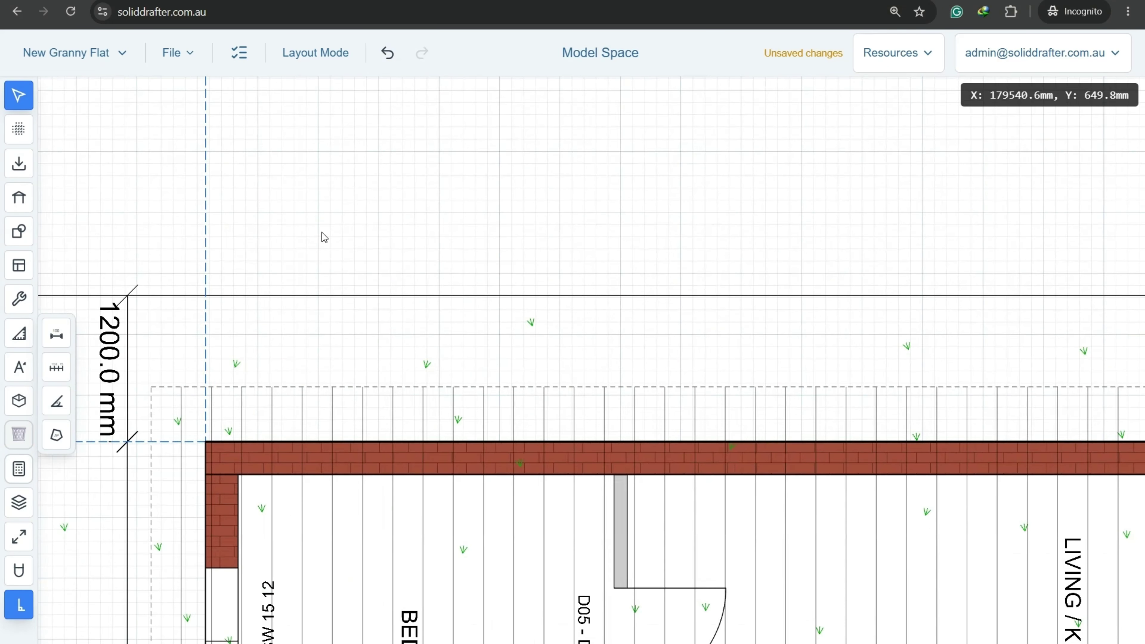
click(57, 368)
scroll(219, 366, down, 3)
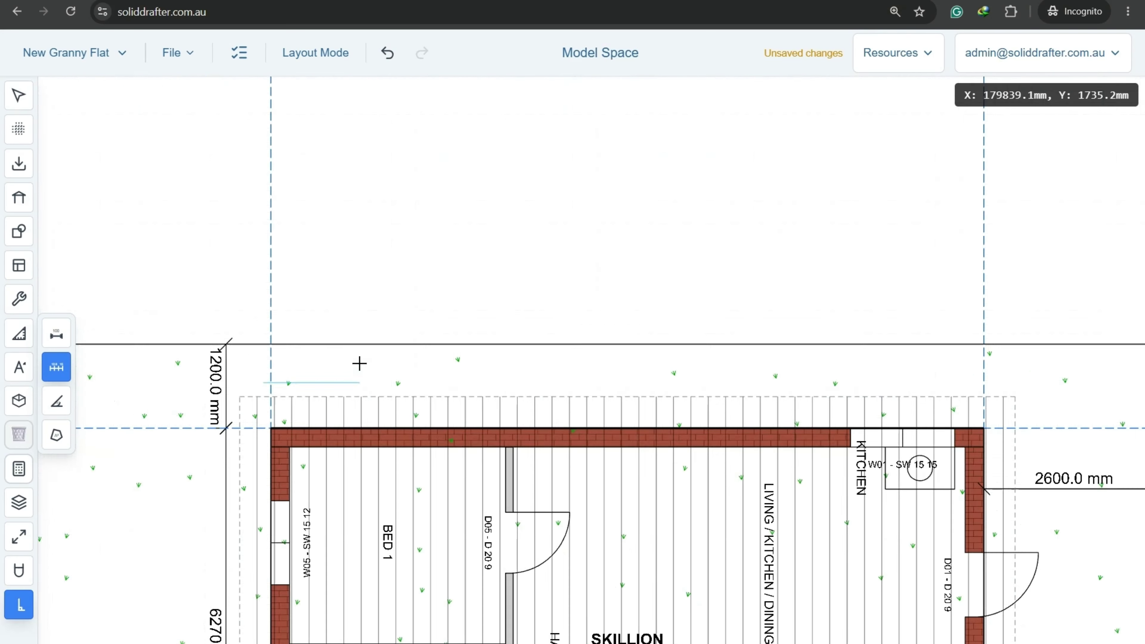
click(270, 383)
click(984, 383)
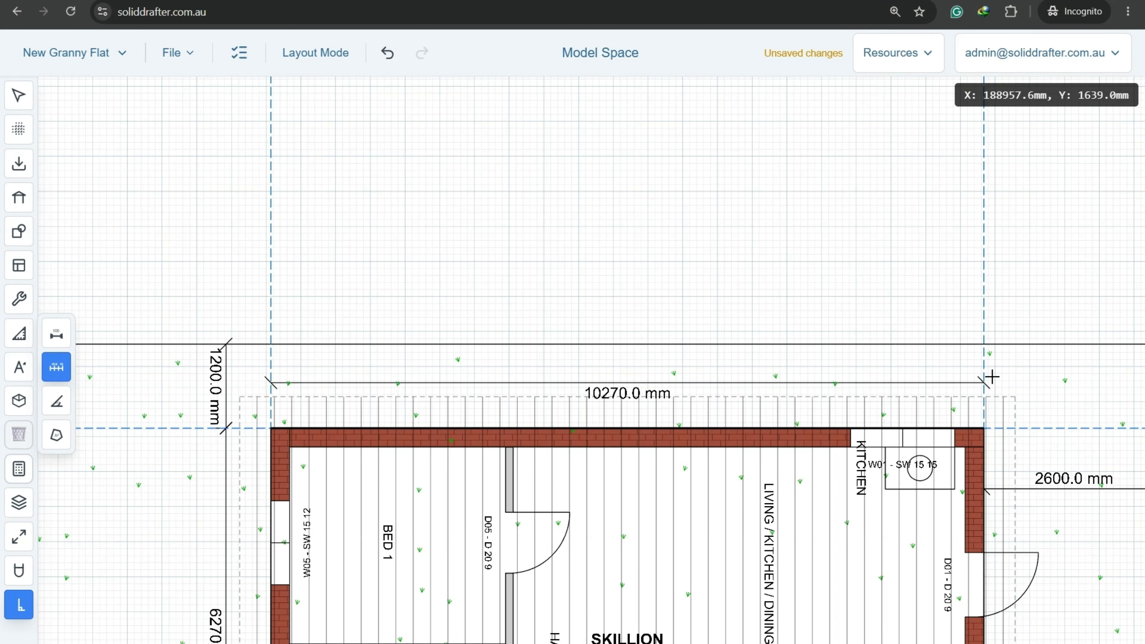
key(Escape)
Shift the 10270.0 mm dimension up off the top wall.
click(627, 389)
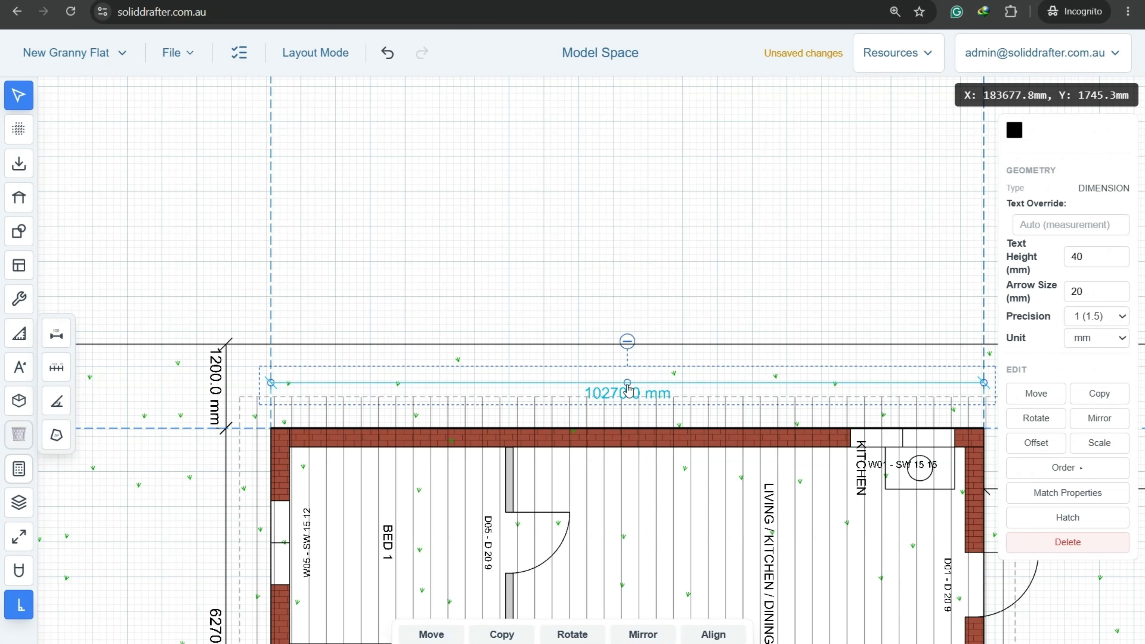
click(546, 304)
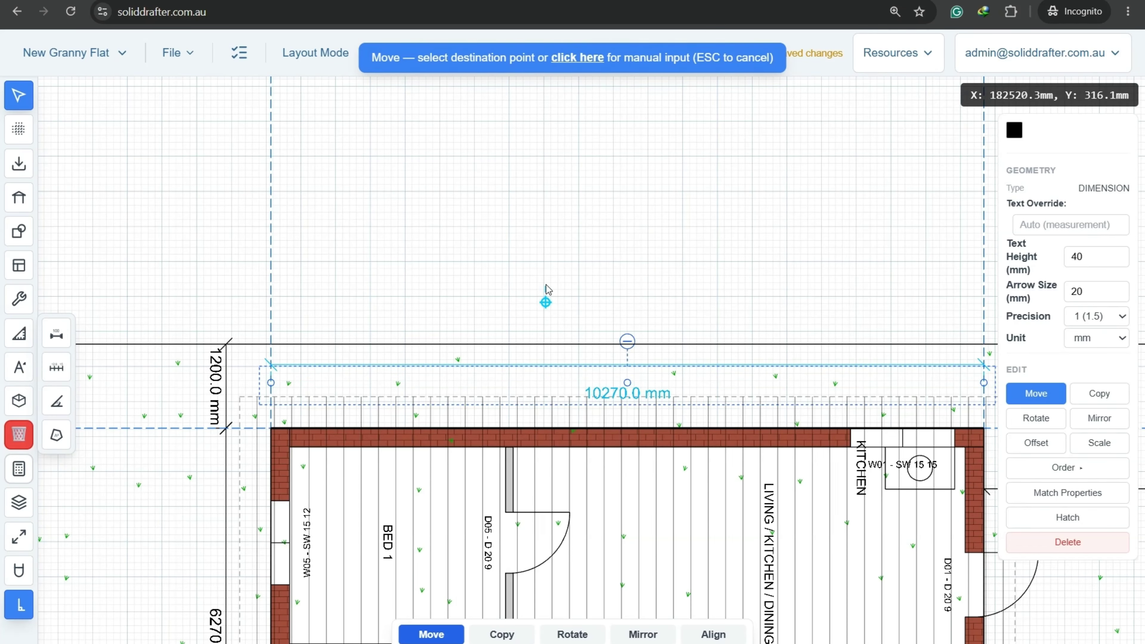
click(547, 289)
click(639, 288)
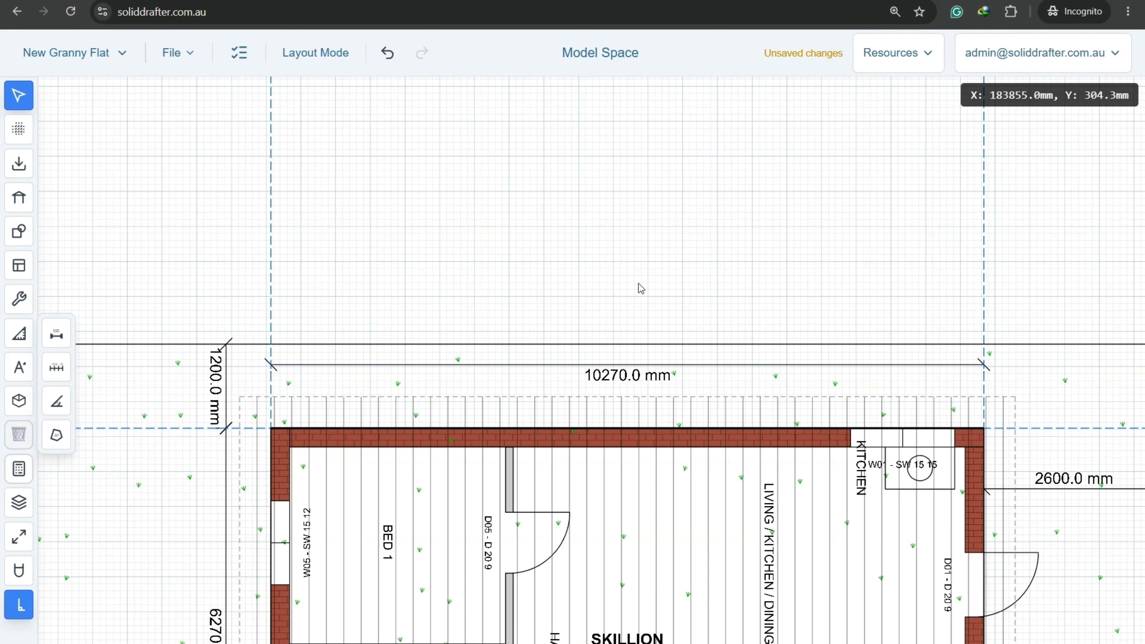
scroll(641, 289, down, 2)
middle_drag(647, 310, 585, 168)
scroll(608, 198, down, 1)
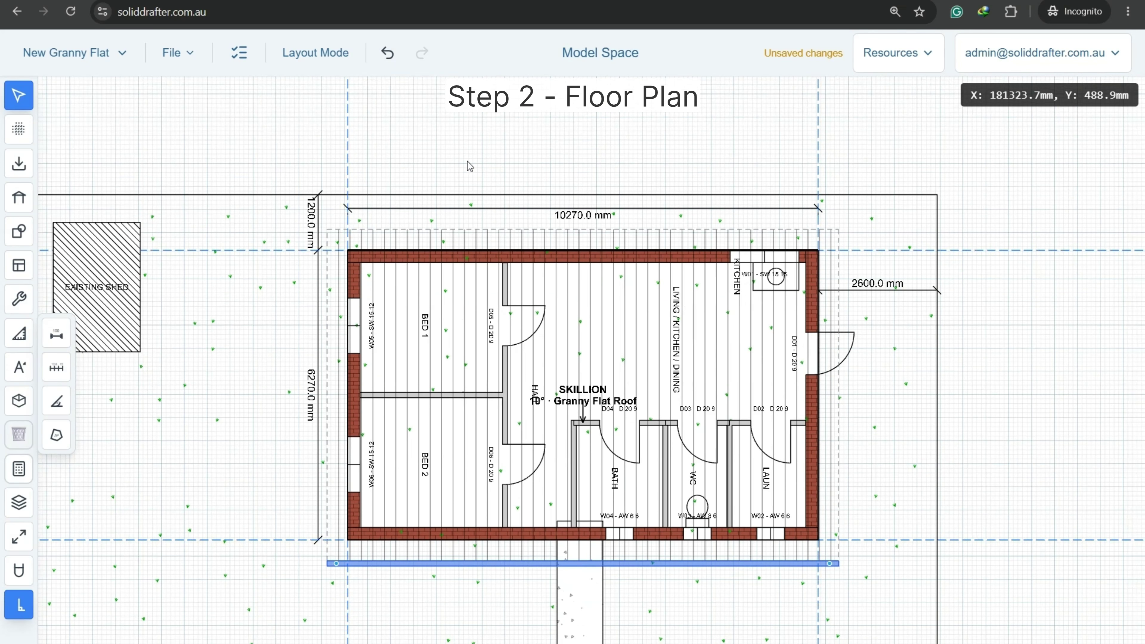
Copy the skillion roof, plan and dimensions from their top-left corner to the right of the site plan.
click(173, 53)
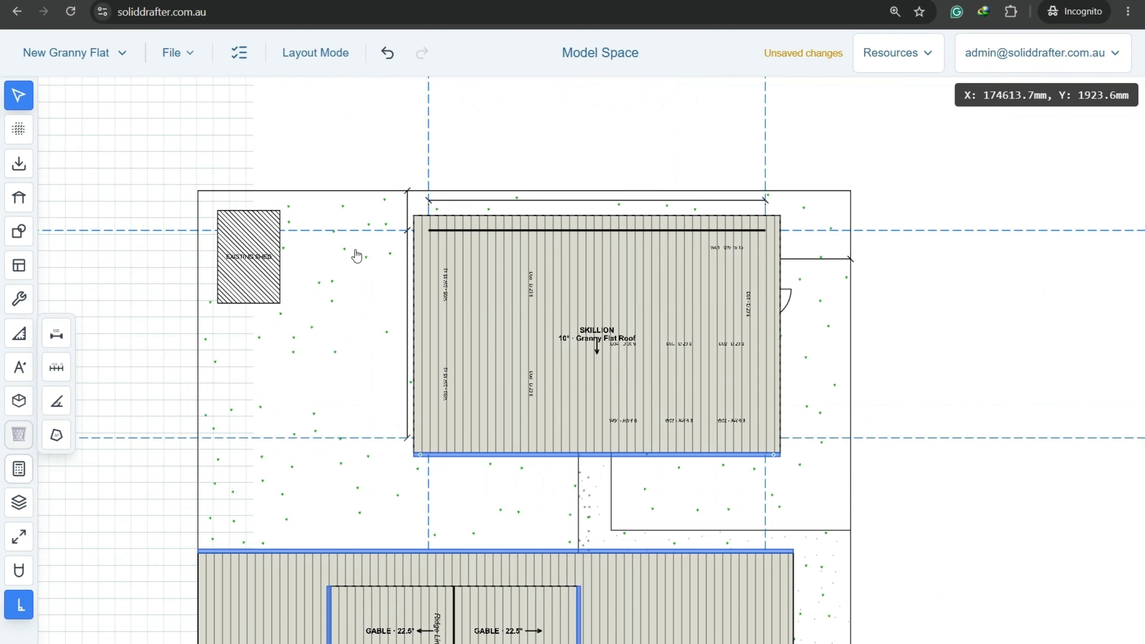
middle_drag(352, 254, 307, 212)
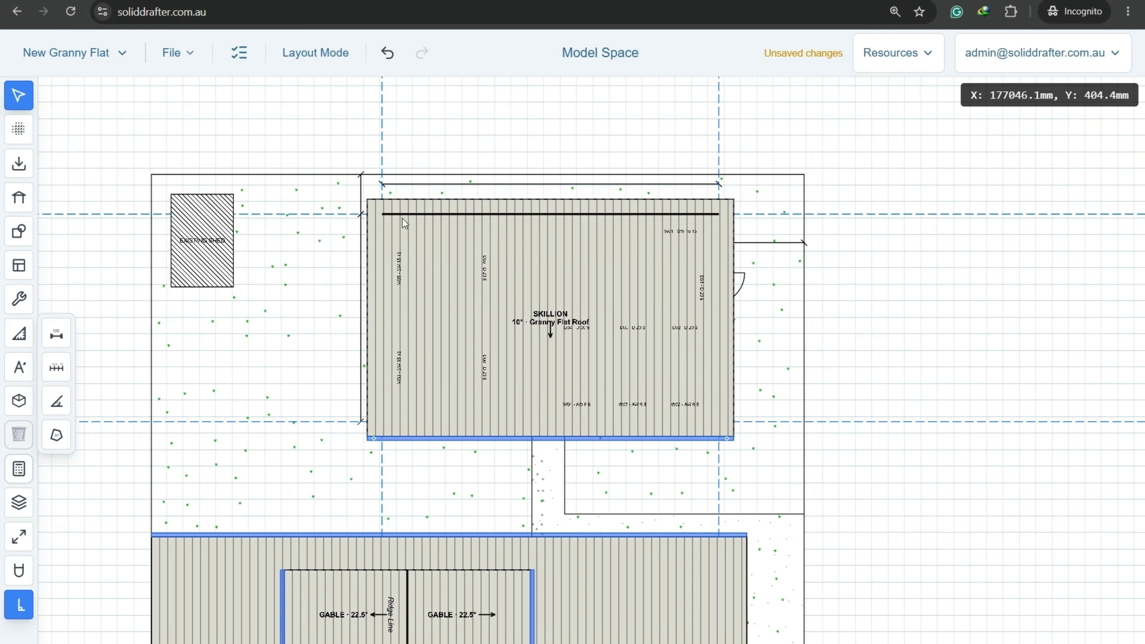
drag(332, 149, 752, 452)
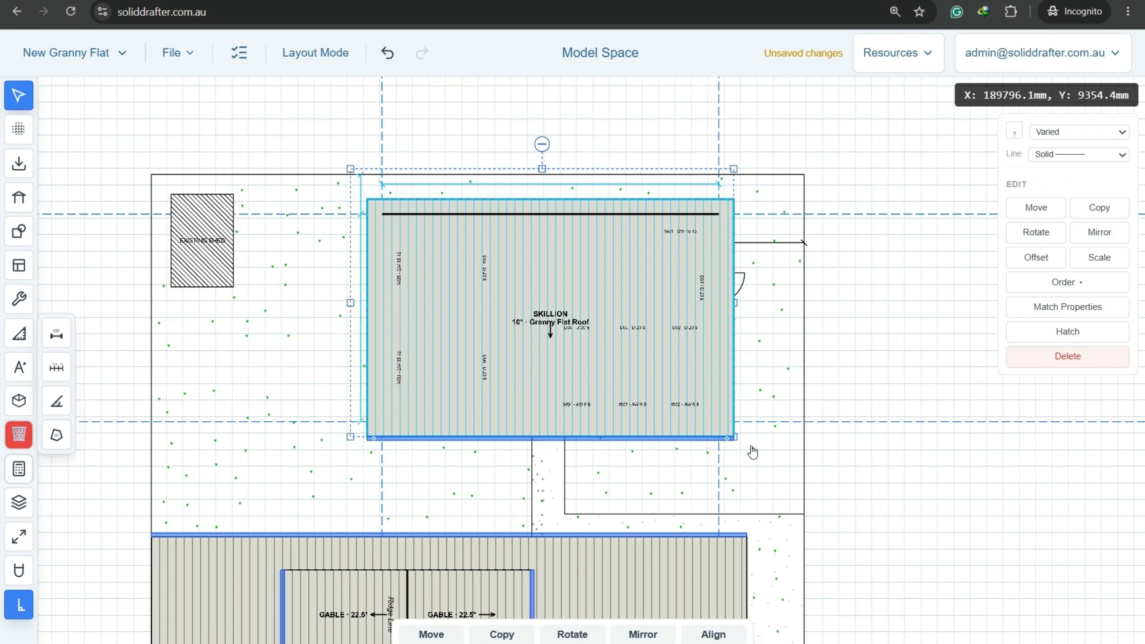
click(1094, 210)
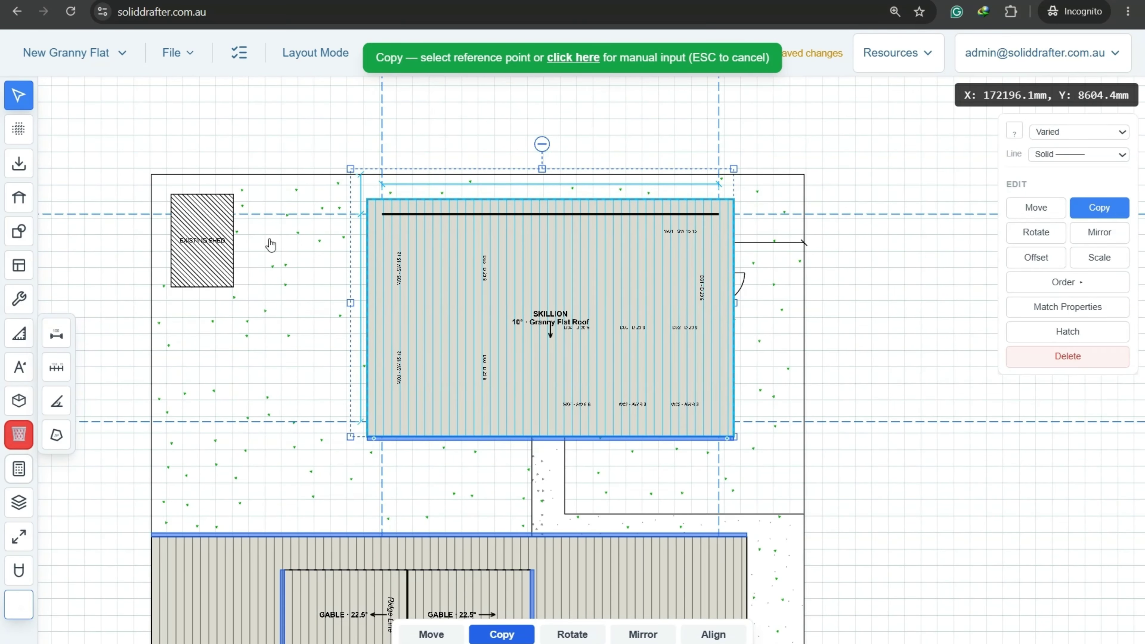
click(305, 119)
scroll(427, 237, down, 6)
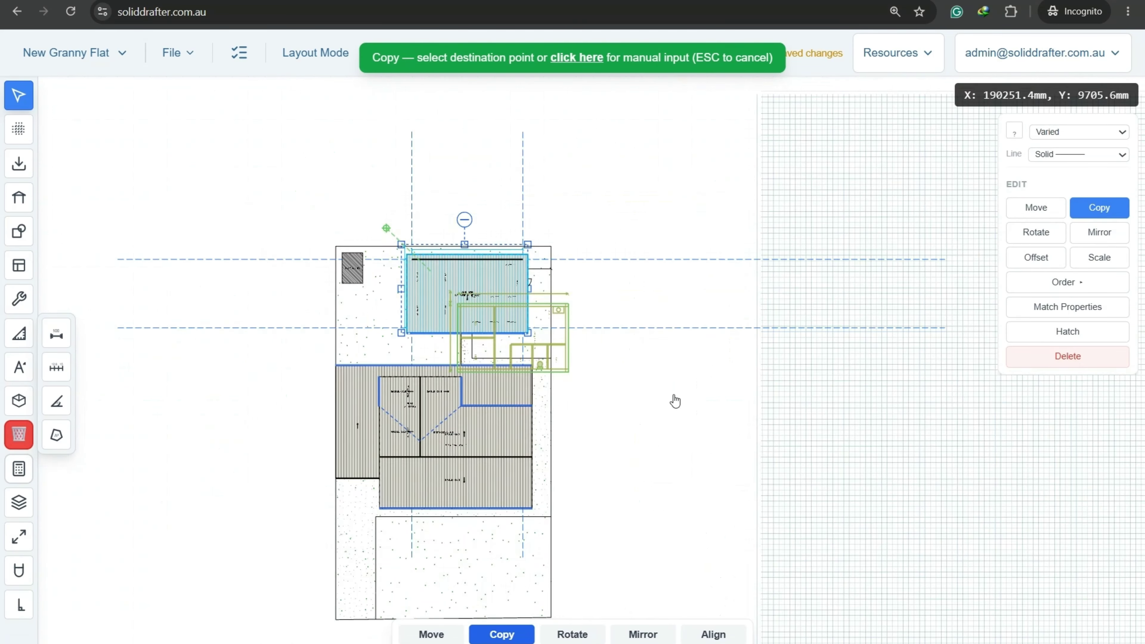
middle_drag(665, 379, 467, 213)
scroll(386, 184, up, 3)
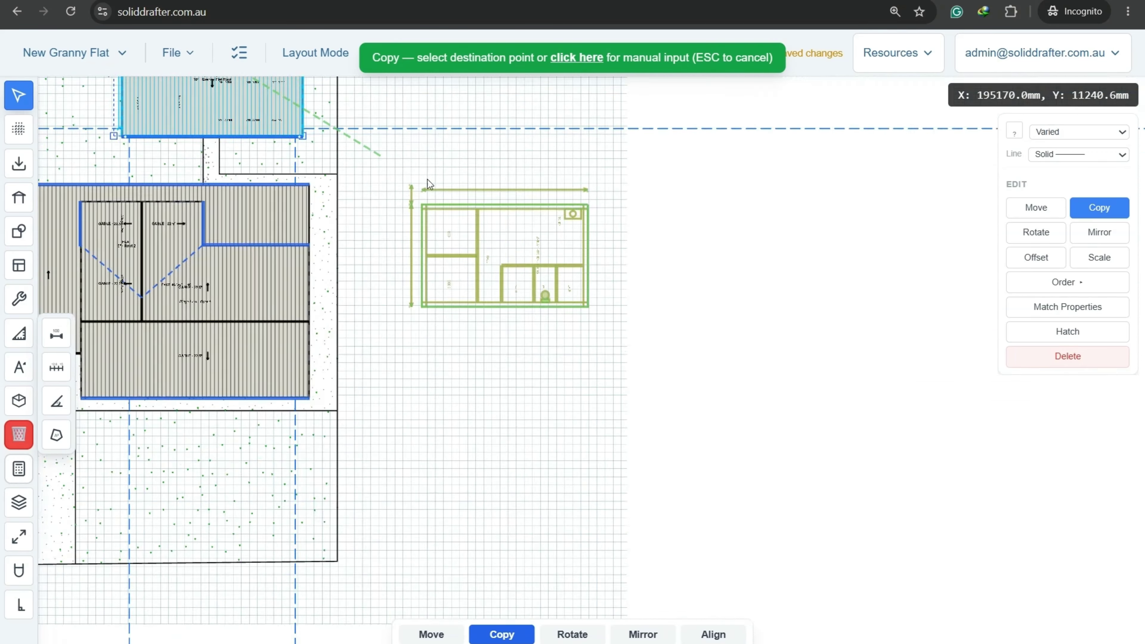
click(517, 202)
Drop the copied roof's background opacity to near 0% so the walls show.
scroll(604, 216, up, 4)
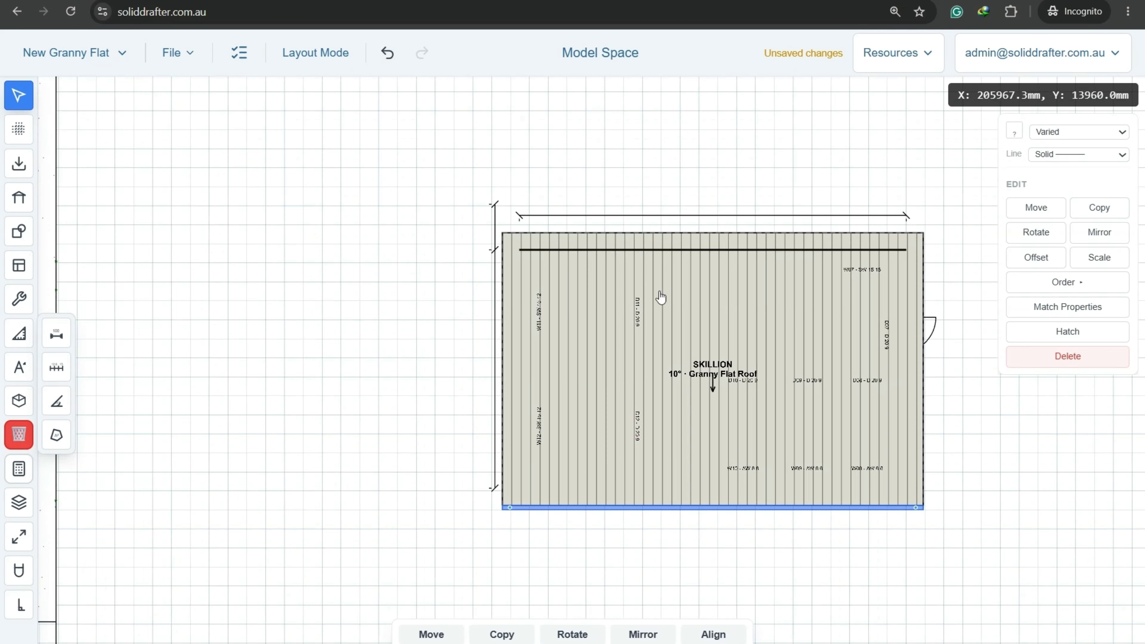
click(736, 371)
drag(1089, 533, 965, 542)
click(745, 205)
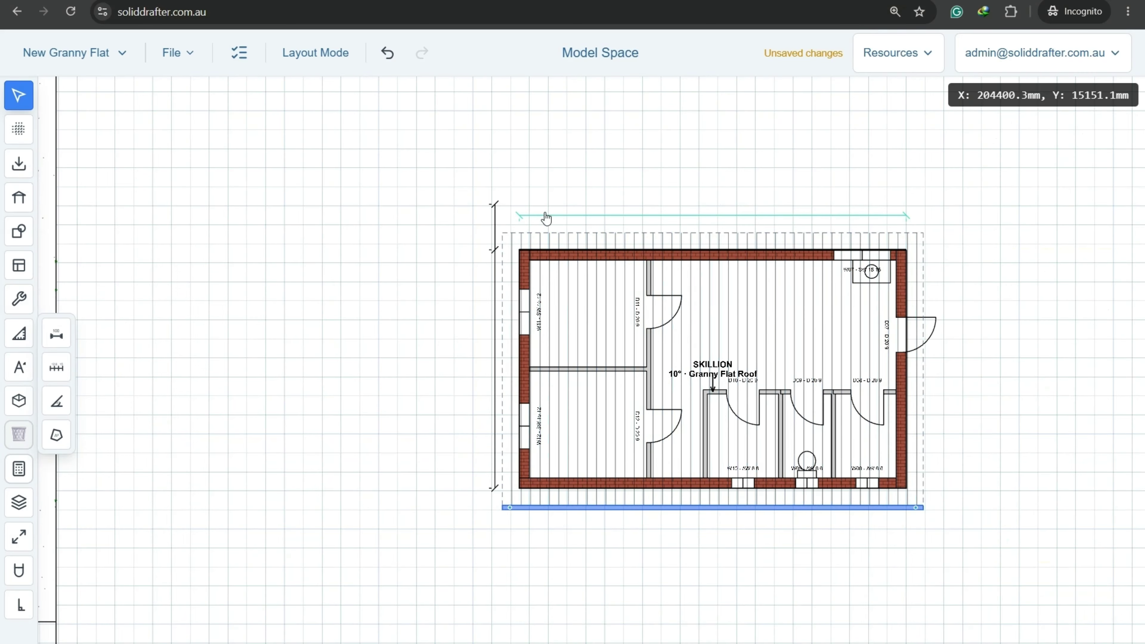
Delete the copy's two top dimensions and its 6270.0 mm depth dimension.
scroll(703, 192, up, 6)
drag(632, 217, 268, 147)
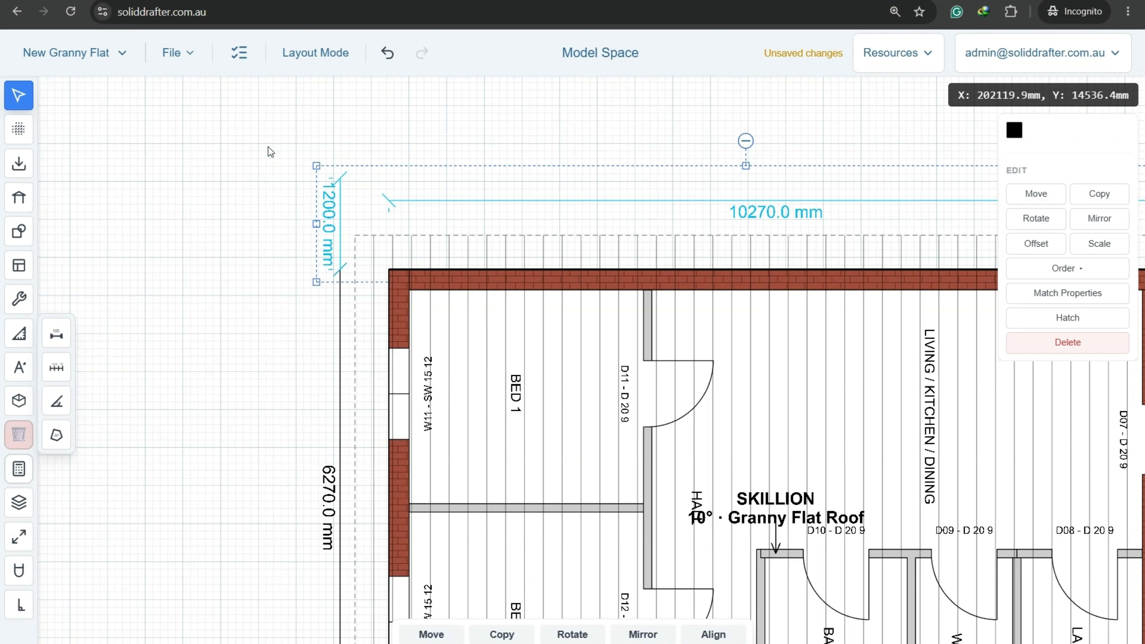
key(Delete)
click(628, 401)
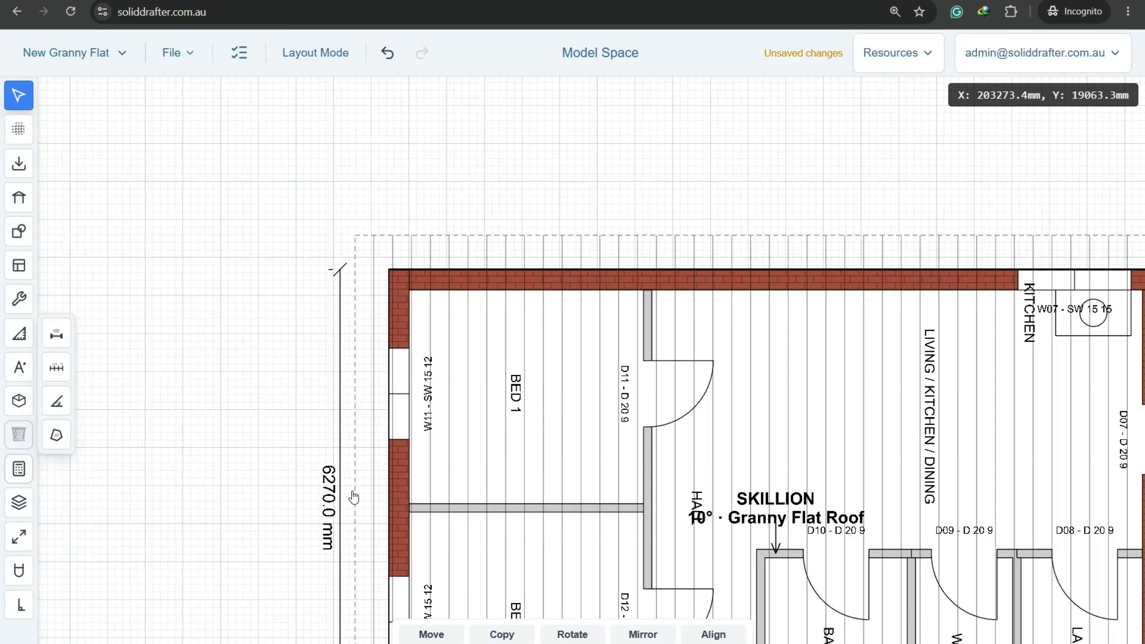
click(329, 505)
key(Delete)
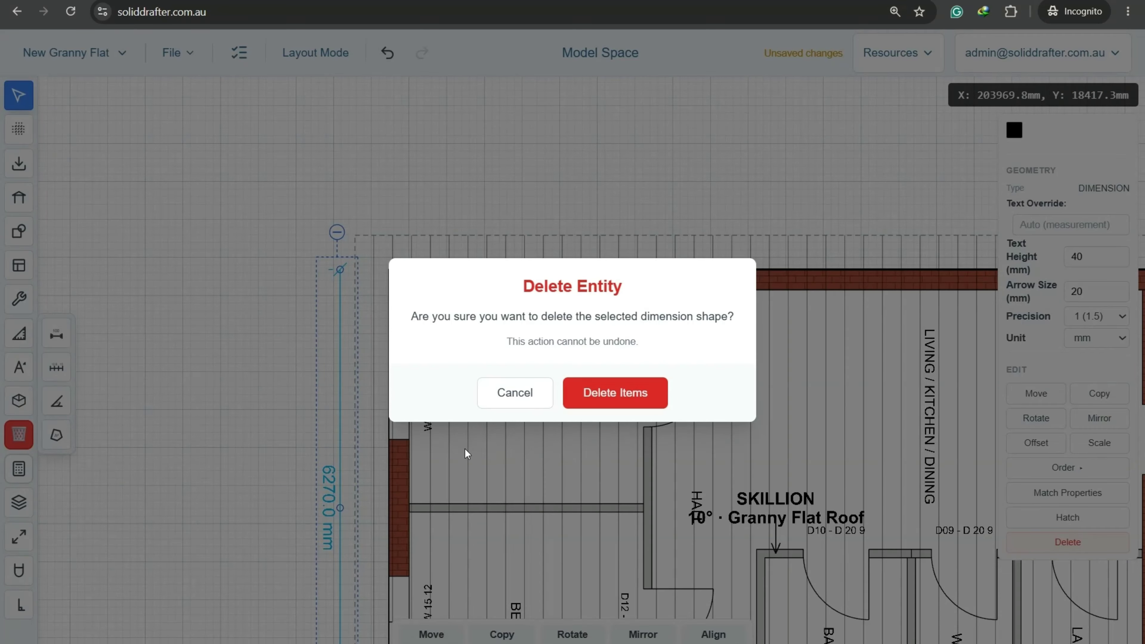
click(598, 392)
scroll(560, 394, down, 5)
scroll(542, 353, up, 3)
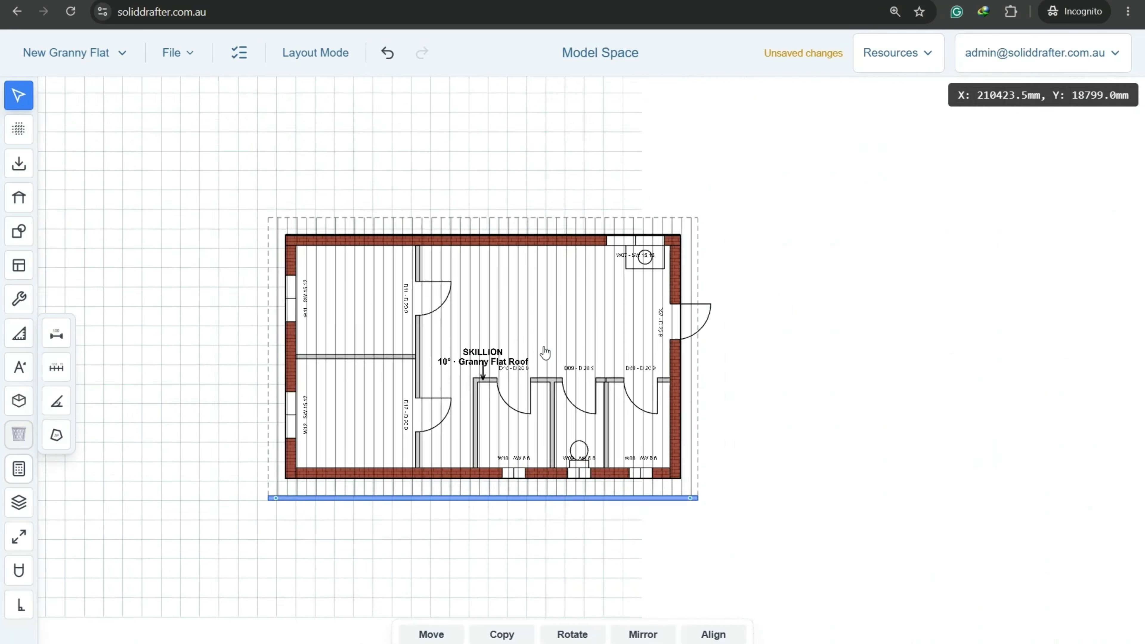
middle_drag(577, 400, 585, 401)
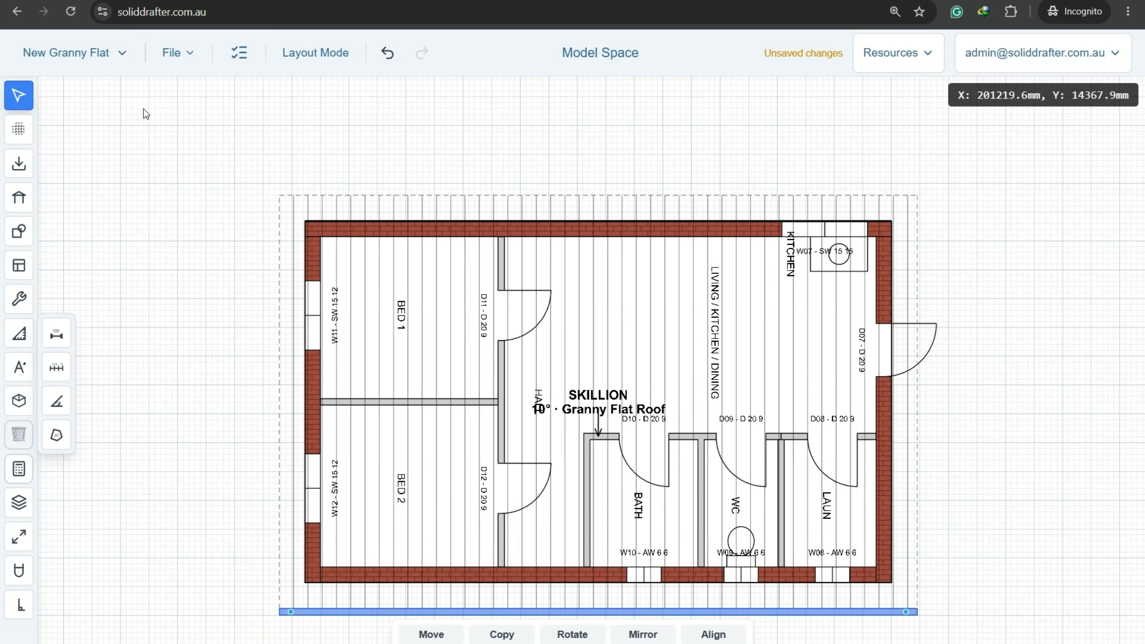
click(189, 54)
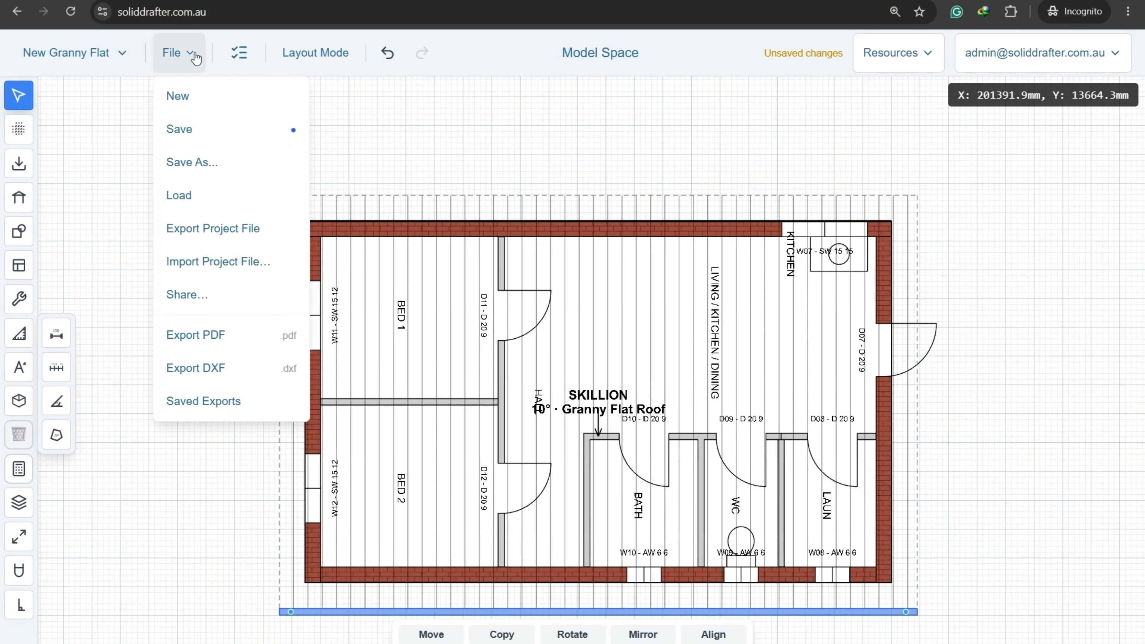
Save the project and hide the skillion roof so the floor plan shows.
click(199, 135)
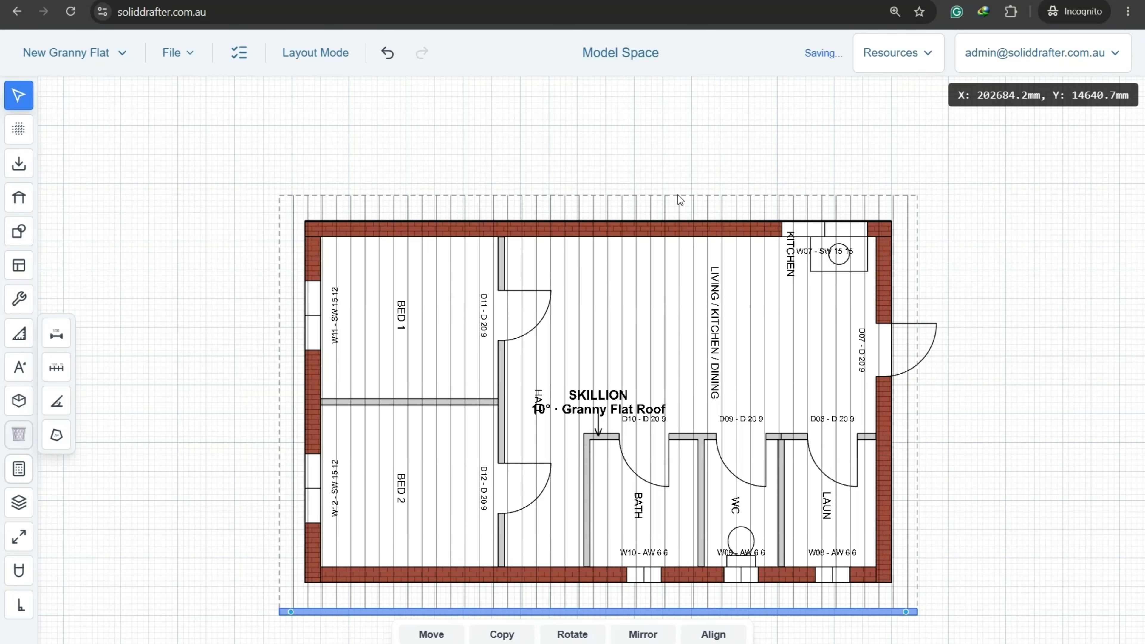
click(646, 333)
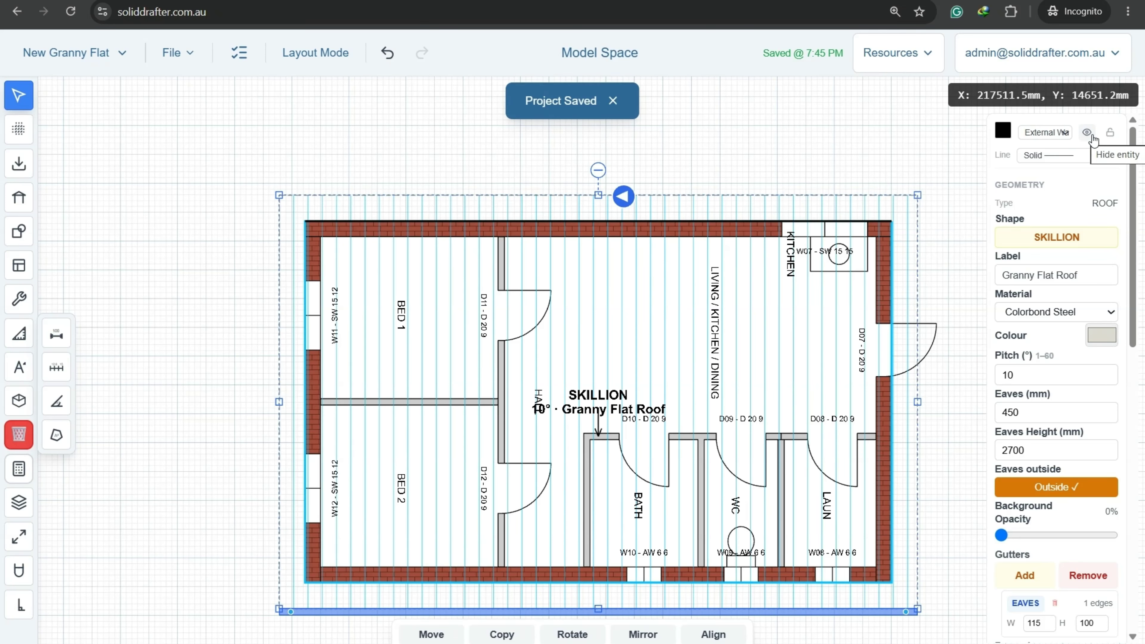
click(1093, 136)
Try a yellow hatch on the floor polygon, then undo it.
click(638, 399)
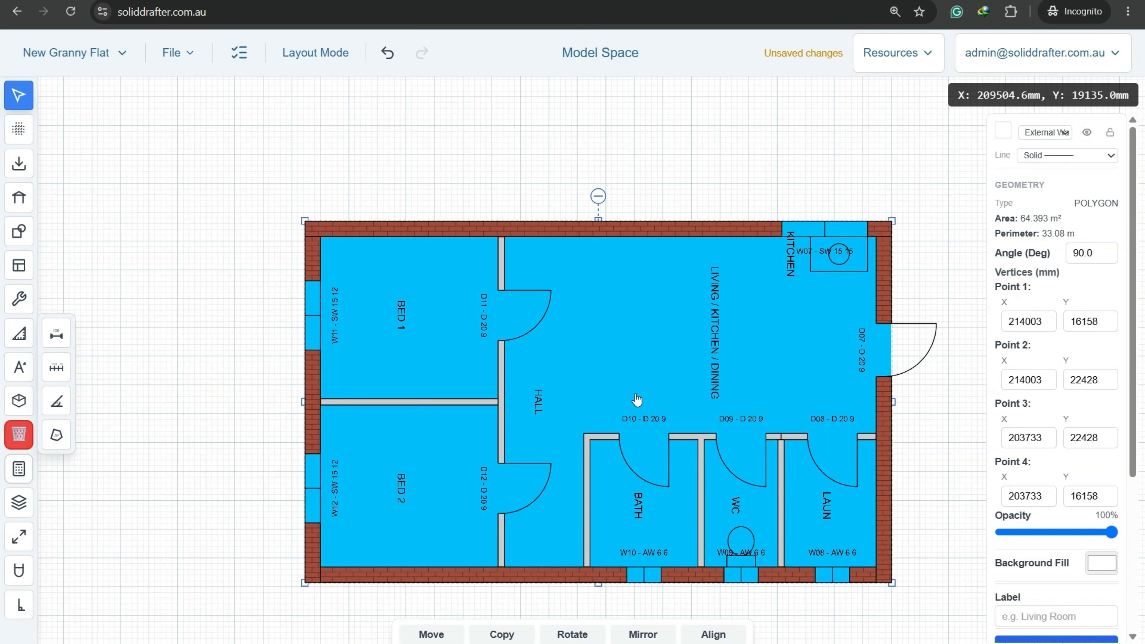
click(725, 174)
click(715, 317)
scroll(1045, 526, down, 5)
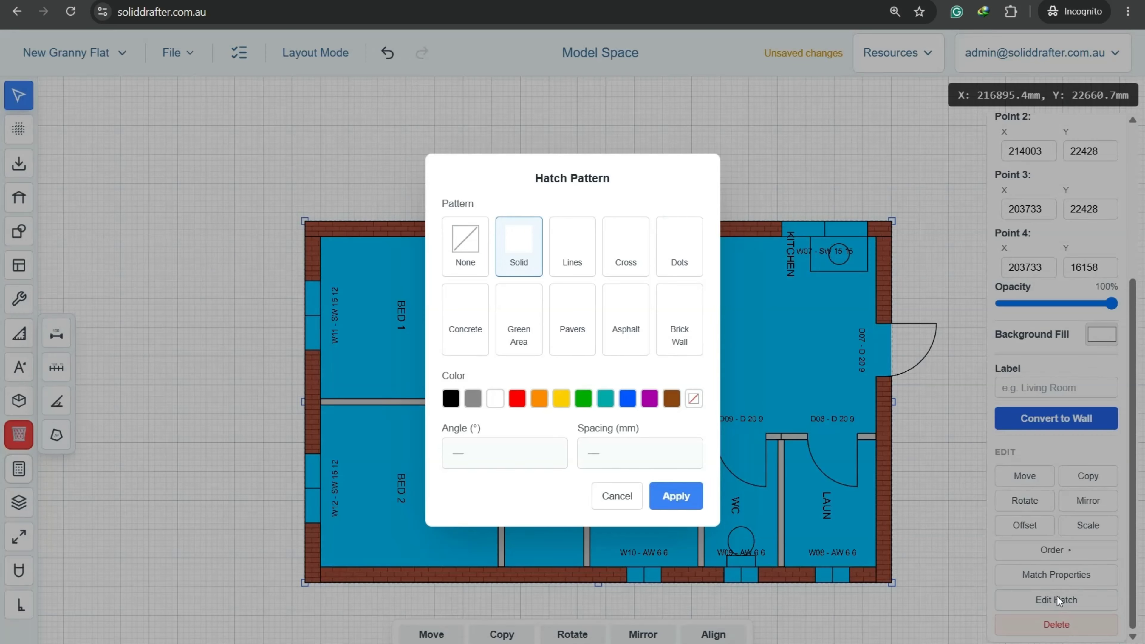
click(1055, 592)
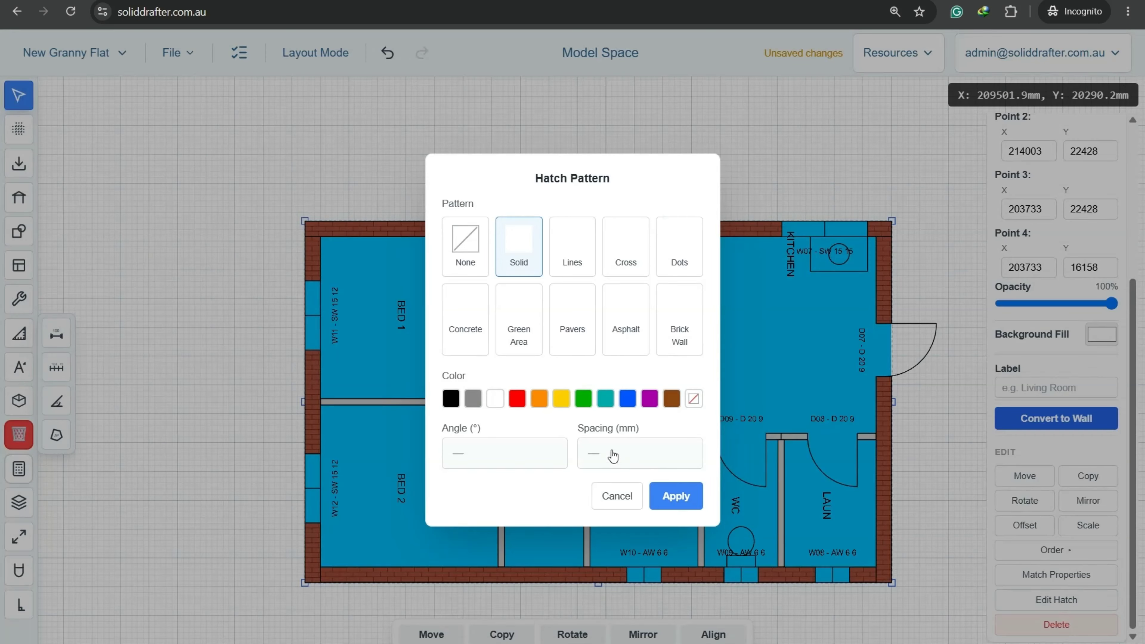
click(561, 399)
click(679, 496)
click(729, 103)
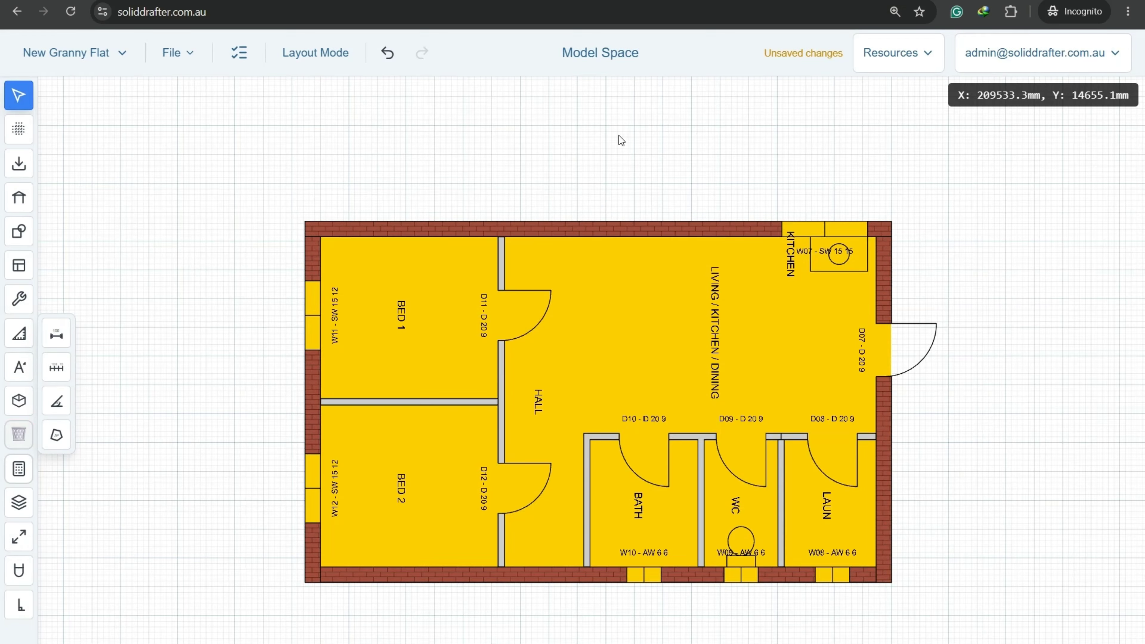
click(395, 59)
scroll(501, 492, up, 2)
Delete door D12 from the hall wall.
click(503, 482)
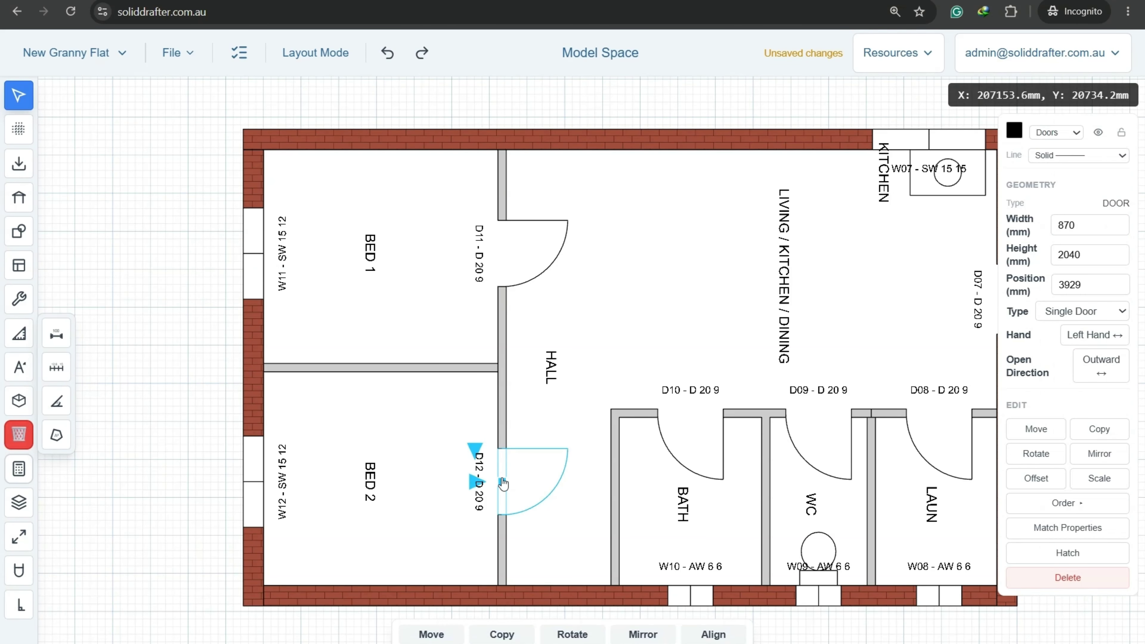
middle_drag(671, 378, 580, 328)
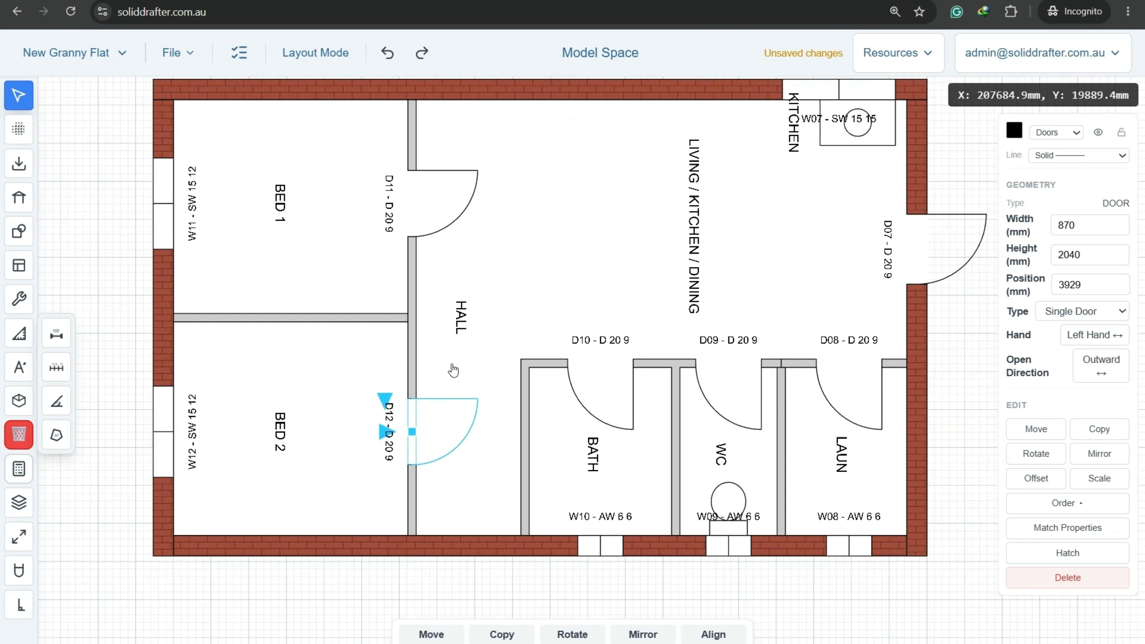
key(Delete)
click(605, 391)
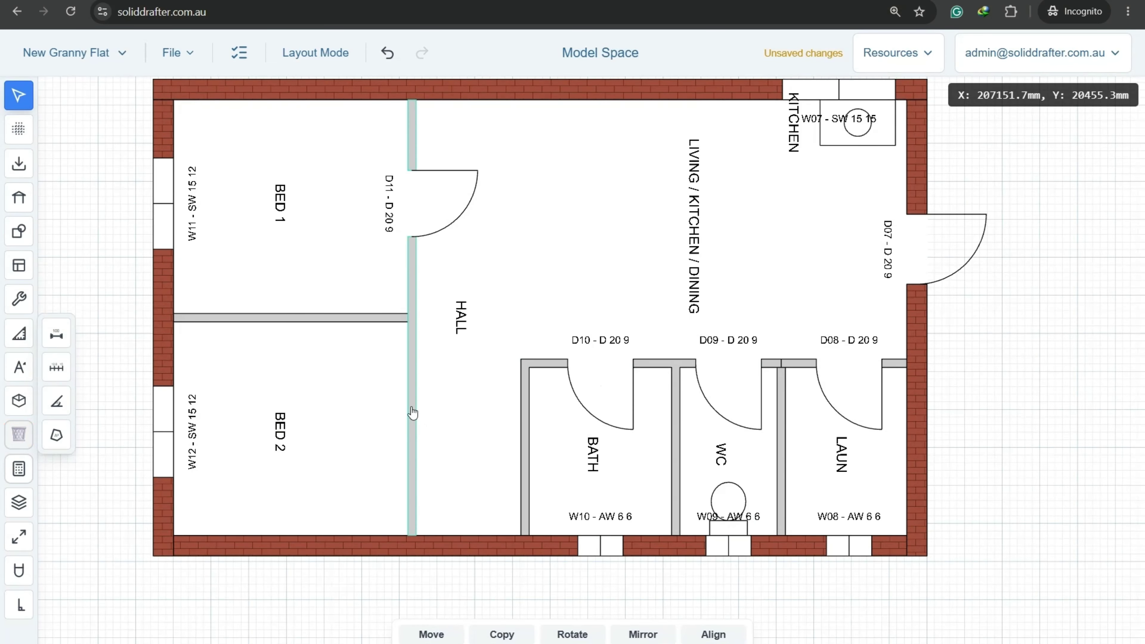
Shorten the vertical hall wall from its bottom end, with orthogonal snapping on.
click(413, 413)
drag(411, 534, 423, 380)
click(21, 605)
scroll(402, 360, up, 5)
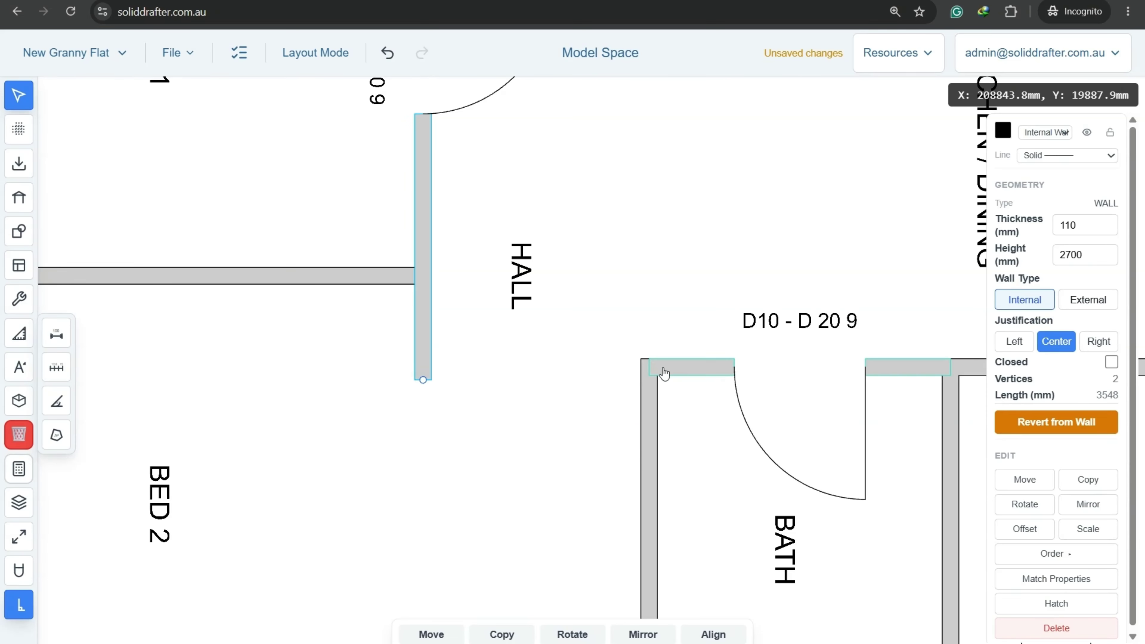
Extend the wall above the bath left until it meets the hall wall.
click(663, 371)
drag(650, 367, 423, 380)
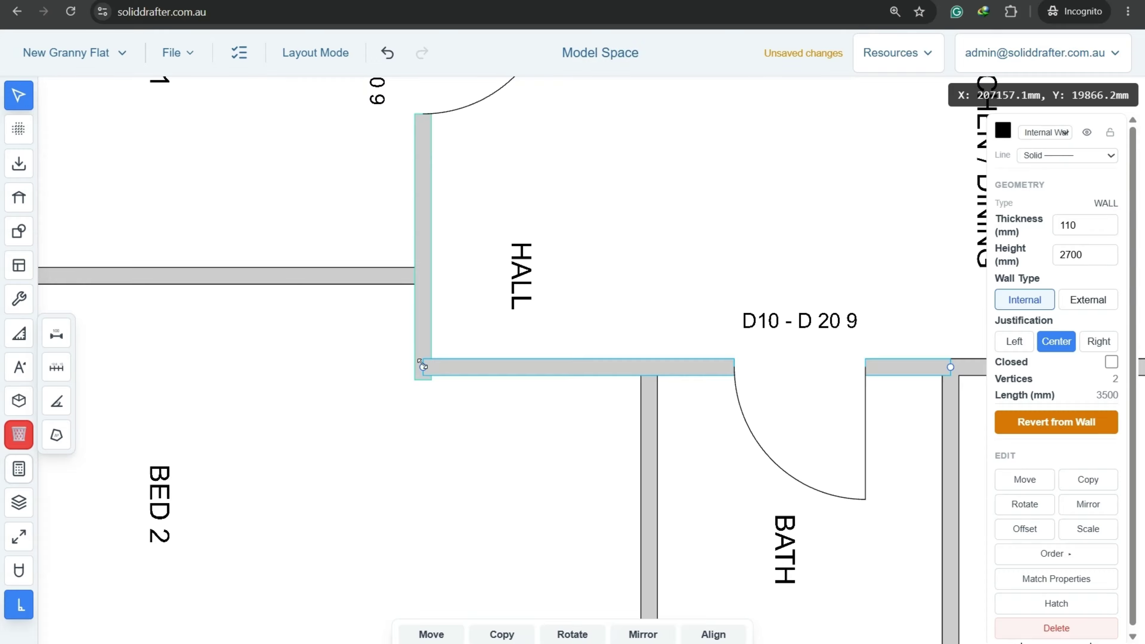
click(700, 206)
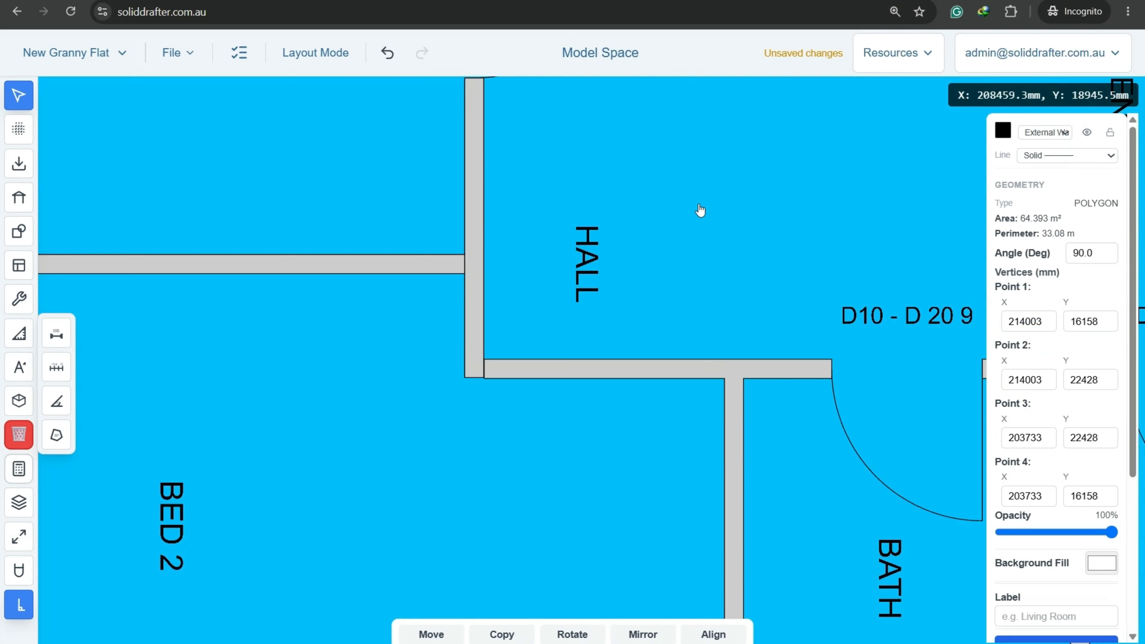
scroll(713, 248, down, 3)
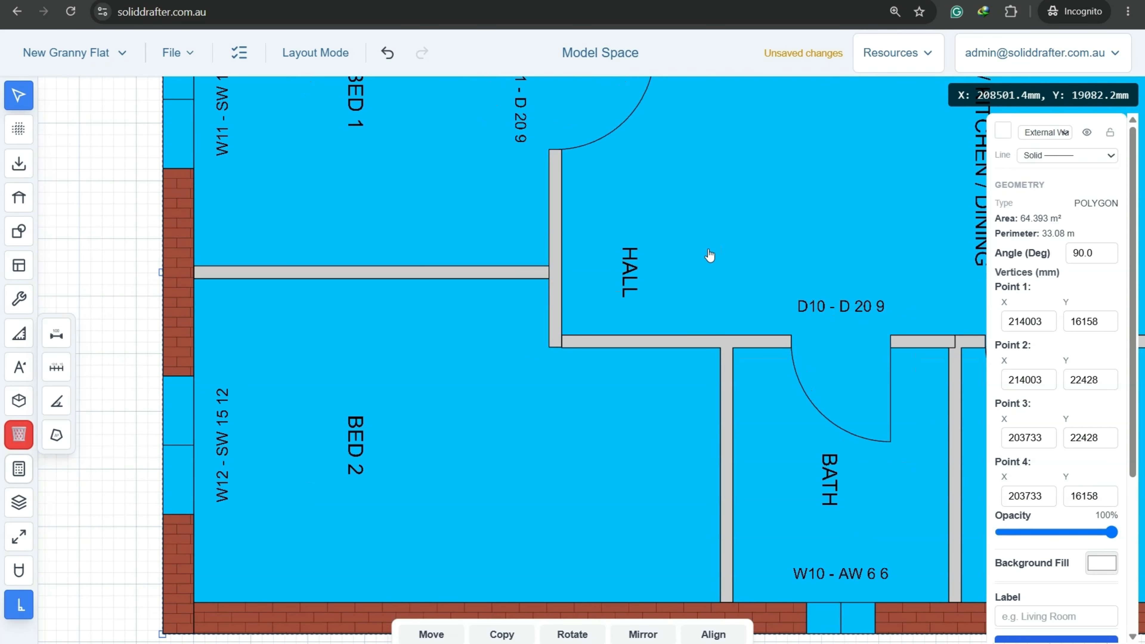
middle_drag(747, 201, 535, 258)
middle_drag(206, 307, 516, 259)
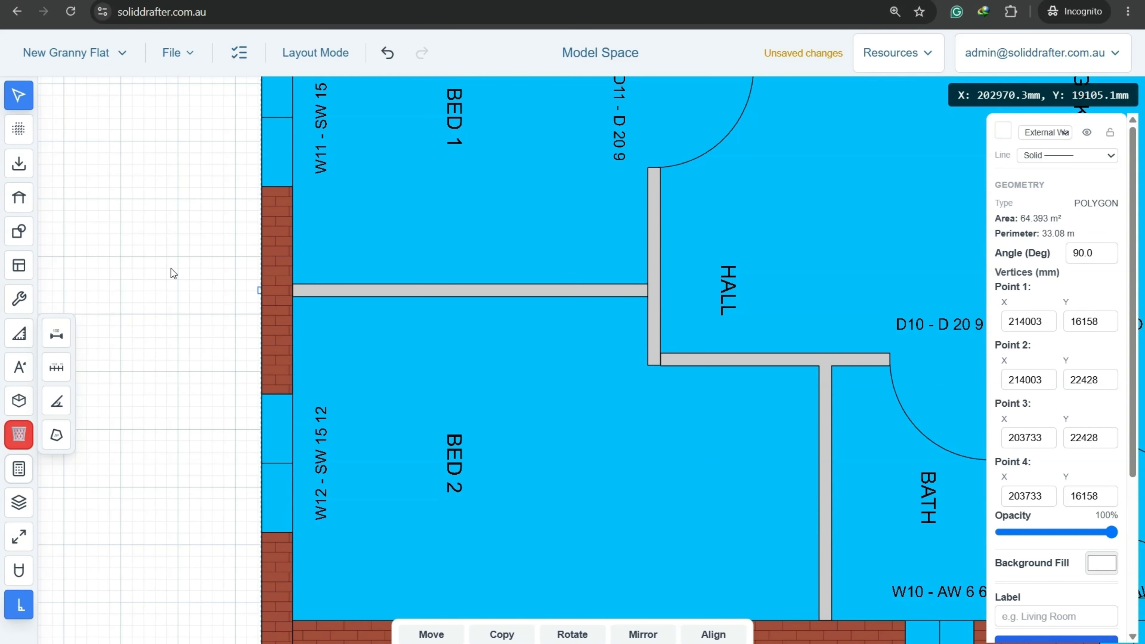
click(178, 261)
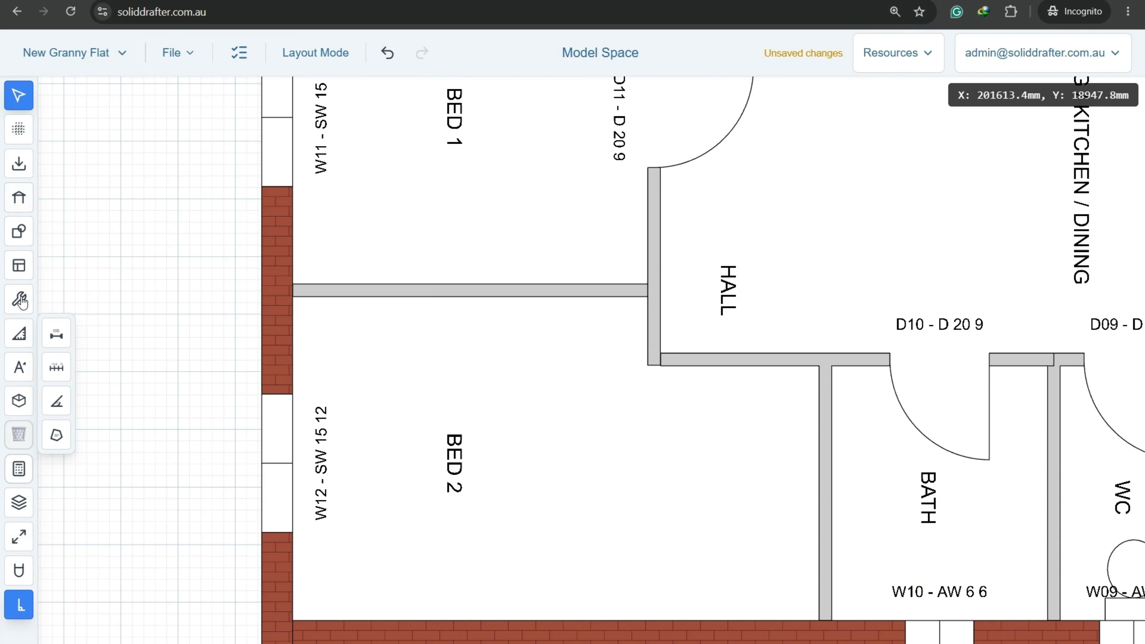
click(18, 265)
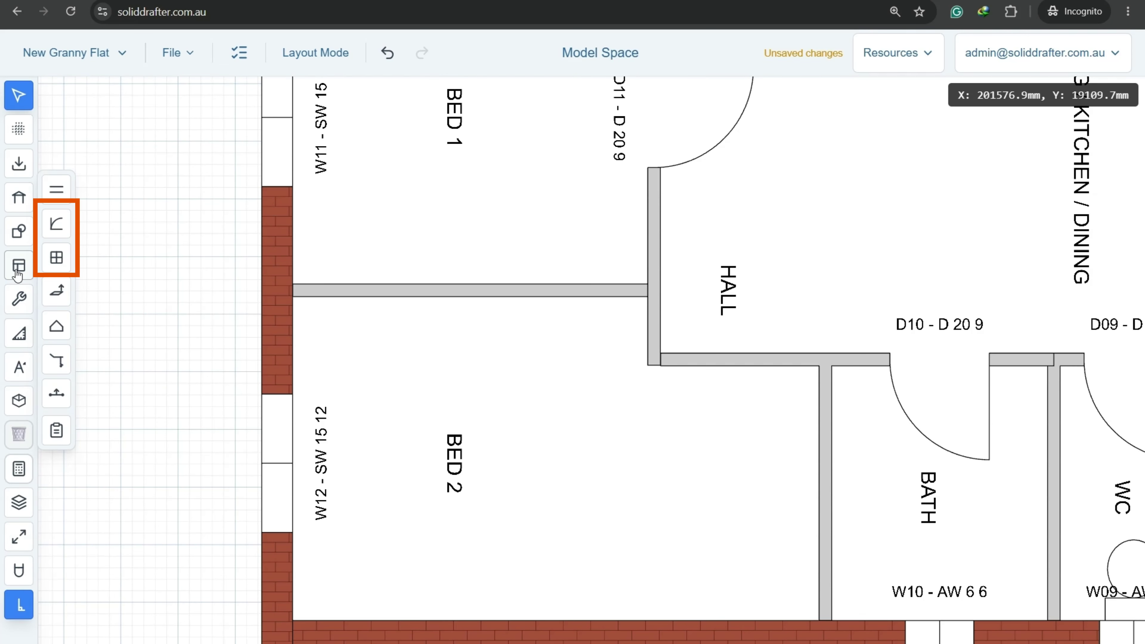
Place new door D12 on the wall at the end of the hall.
click(59, 228)
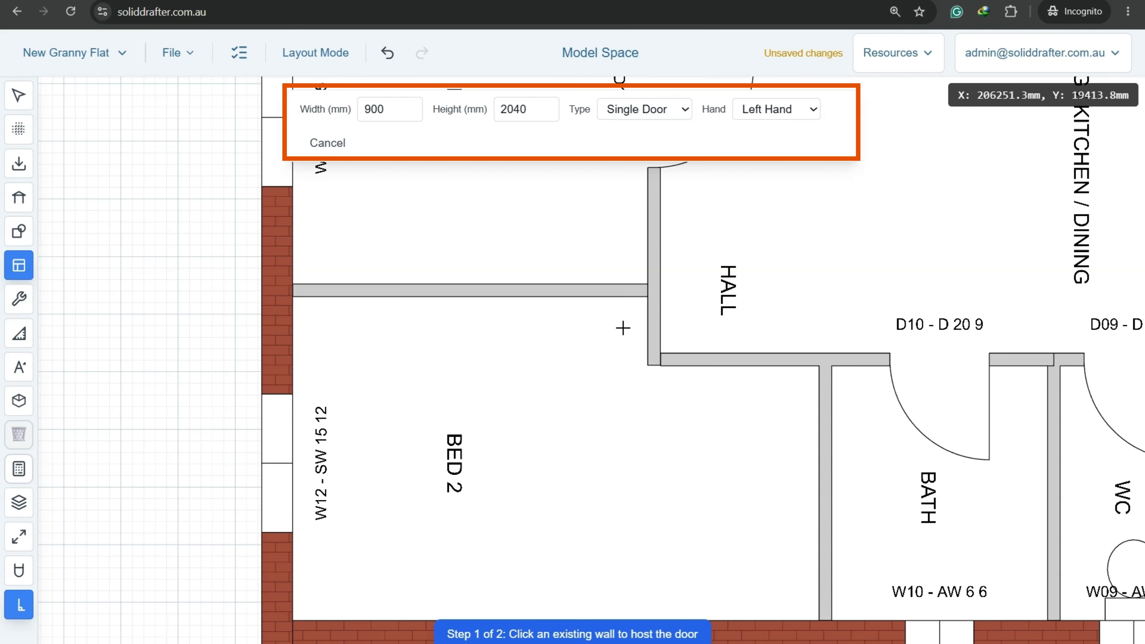
click(750, 360)
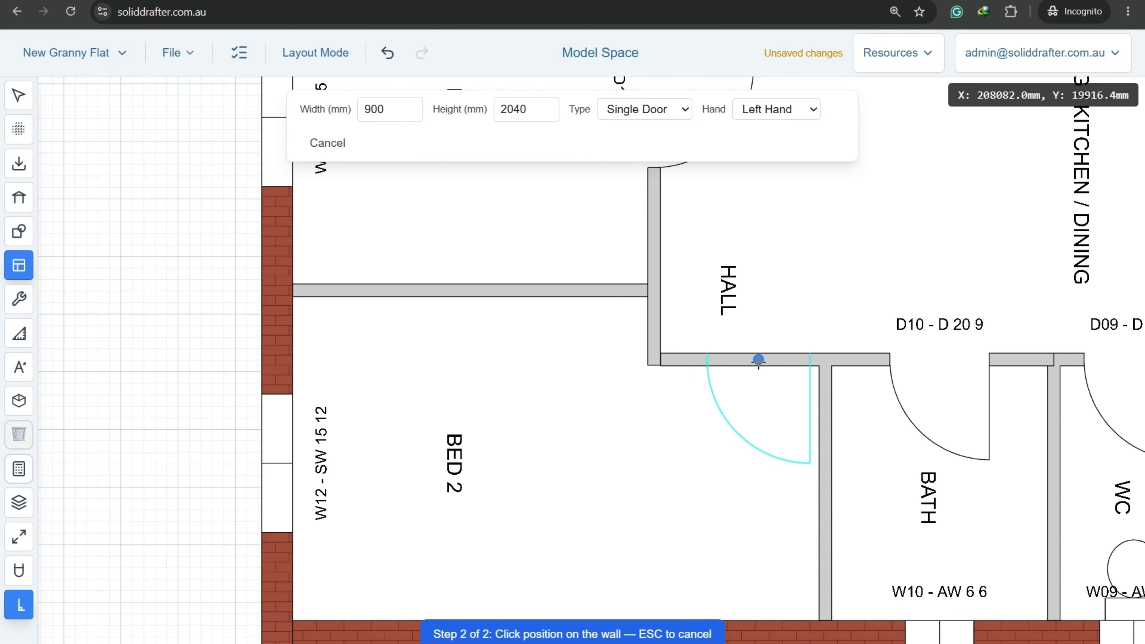
click(759, 360)
scroll(700, 427, down, 3)
scroll(606, 296, up, 1)
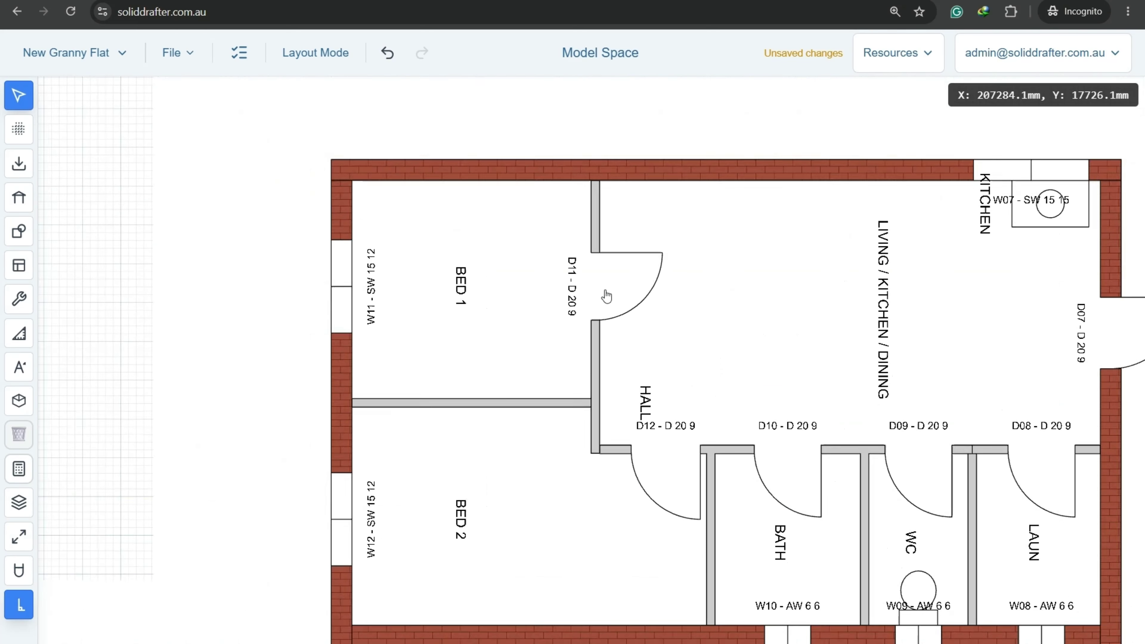
scroll(607, 296, up, 1)
Make door D11 swing into BED 1 with flipped hinge, sliding it toward the corner.
click(592, 280)
click(570, 272)
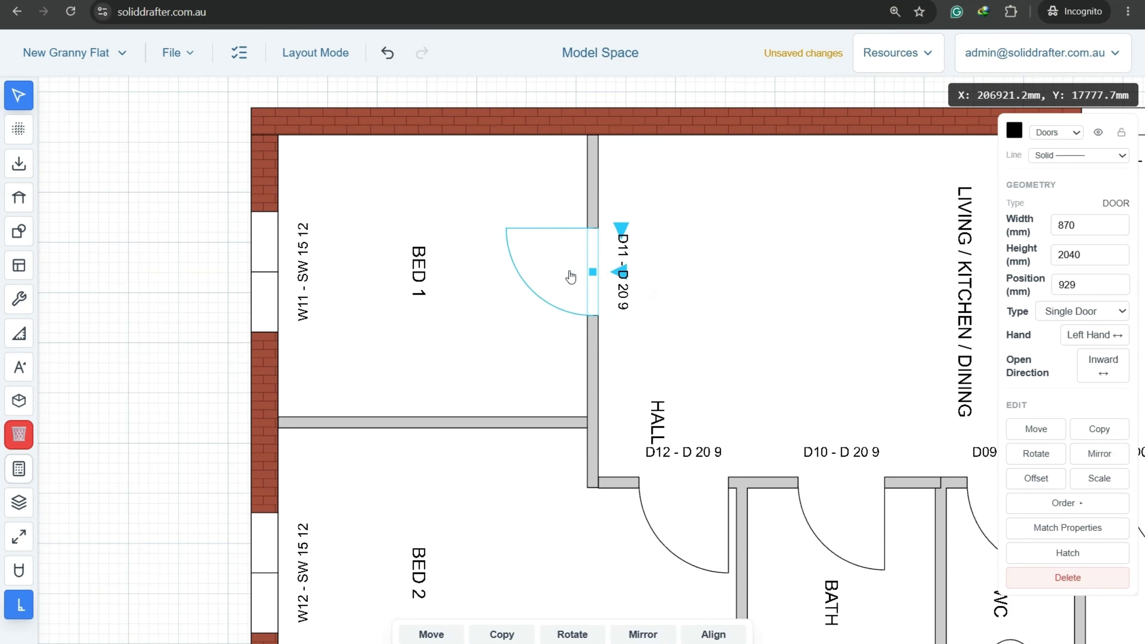
click(622, 232)
drag(595, 299, 594, 394)
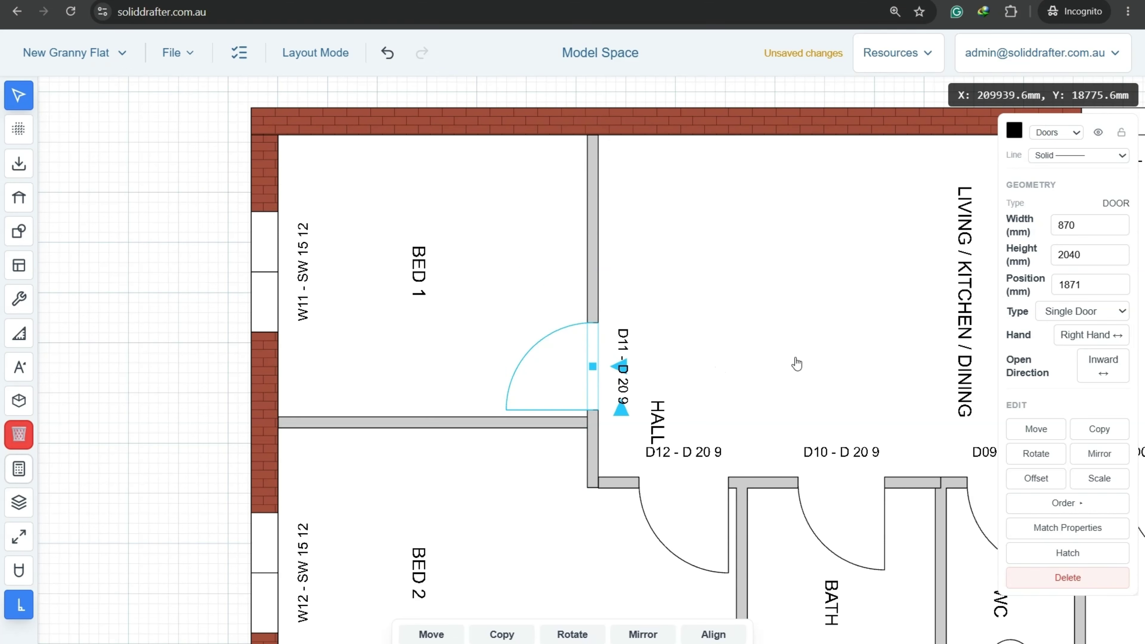
Slide laundry door D08, WC door D09 and bath door D10 to the right.
middle_drag(869, 373, 481, 159)
click(784, 270)
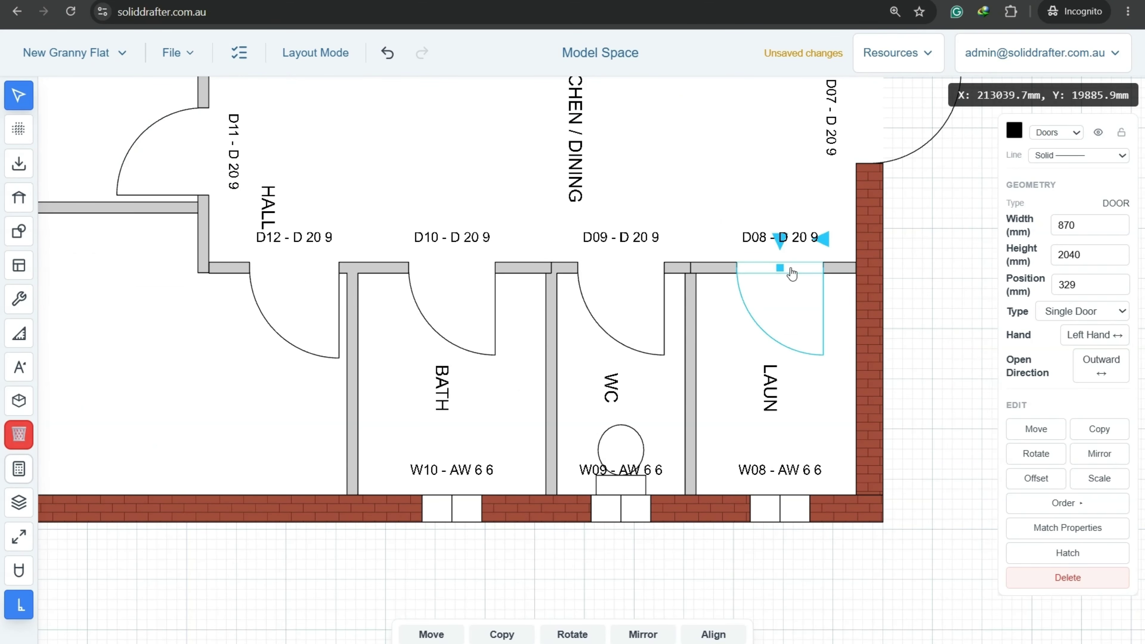
drag(793, 274, 816, 273)
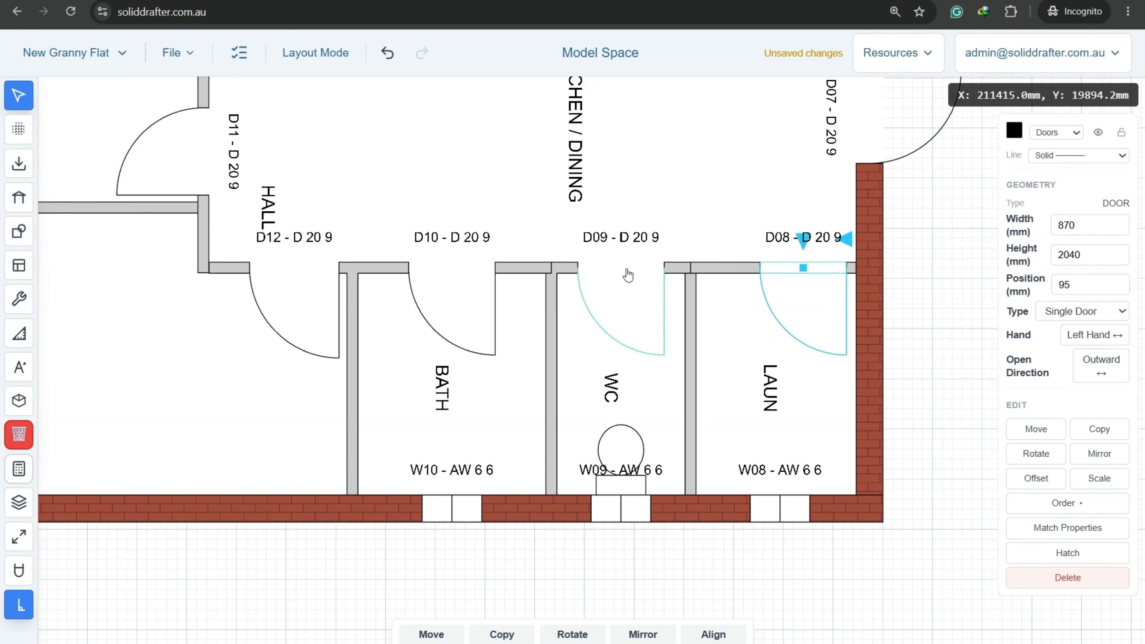
click(643, 276)
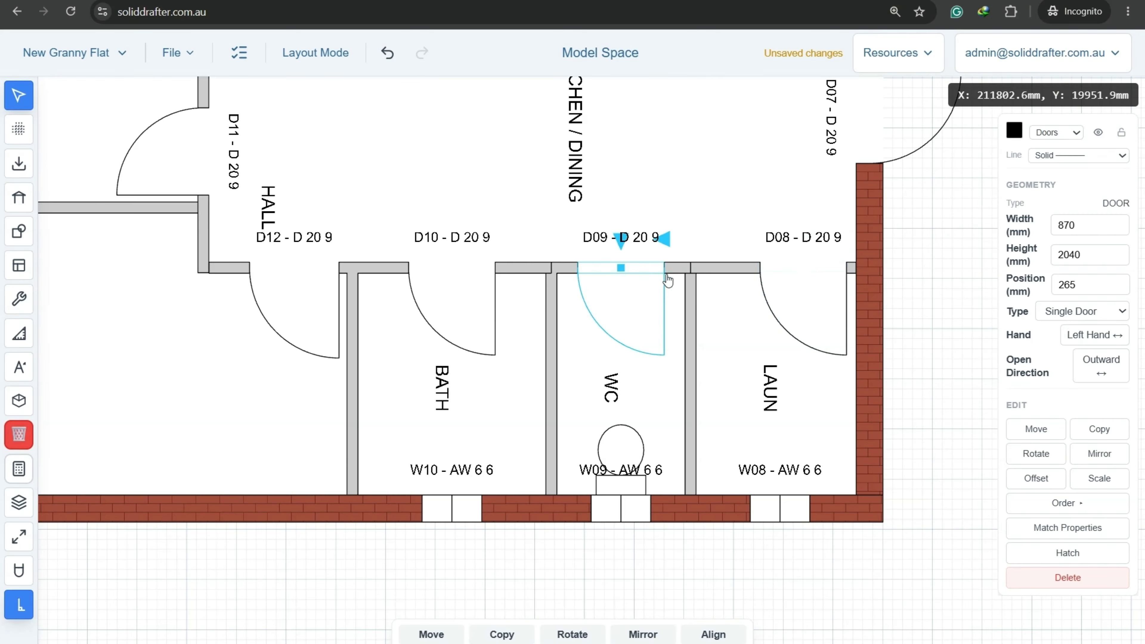
click(654, 276)
click(893, 258)
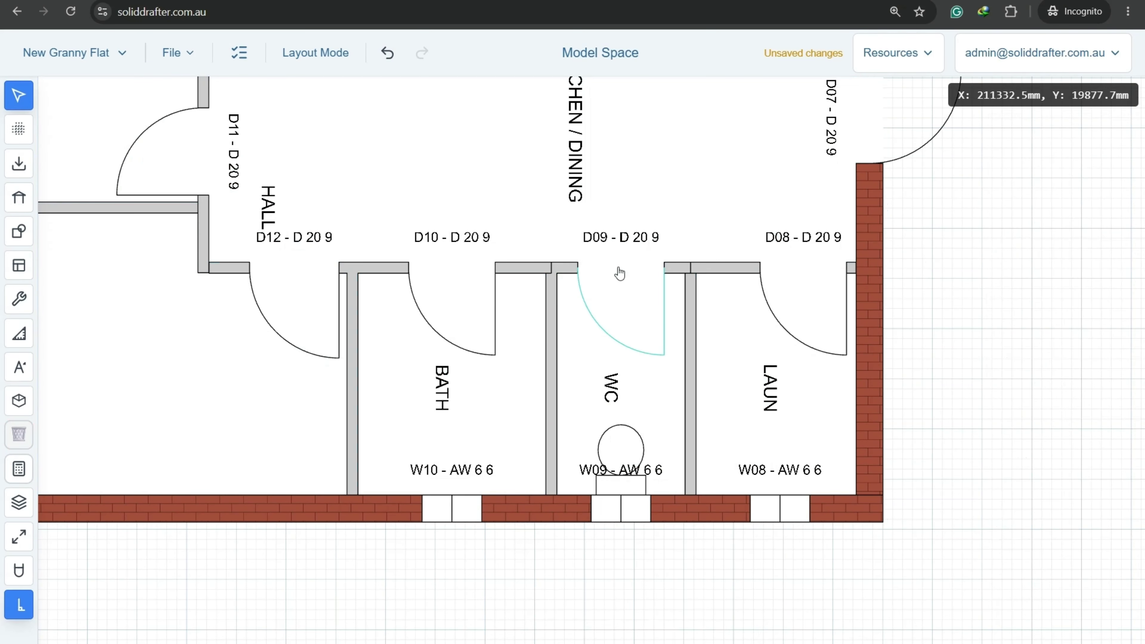
drag(620, 273, 648, 276)
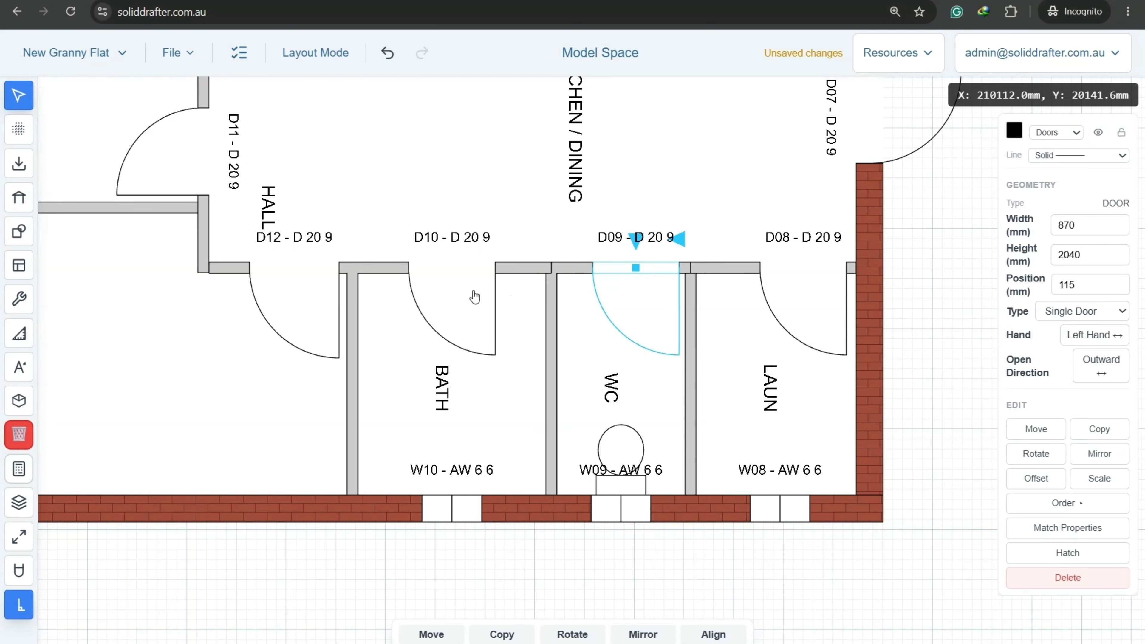
drag(461, 272, 576, 271)
click(930, 236)
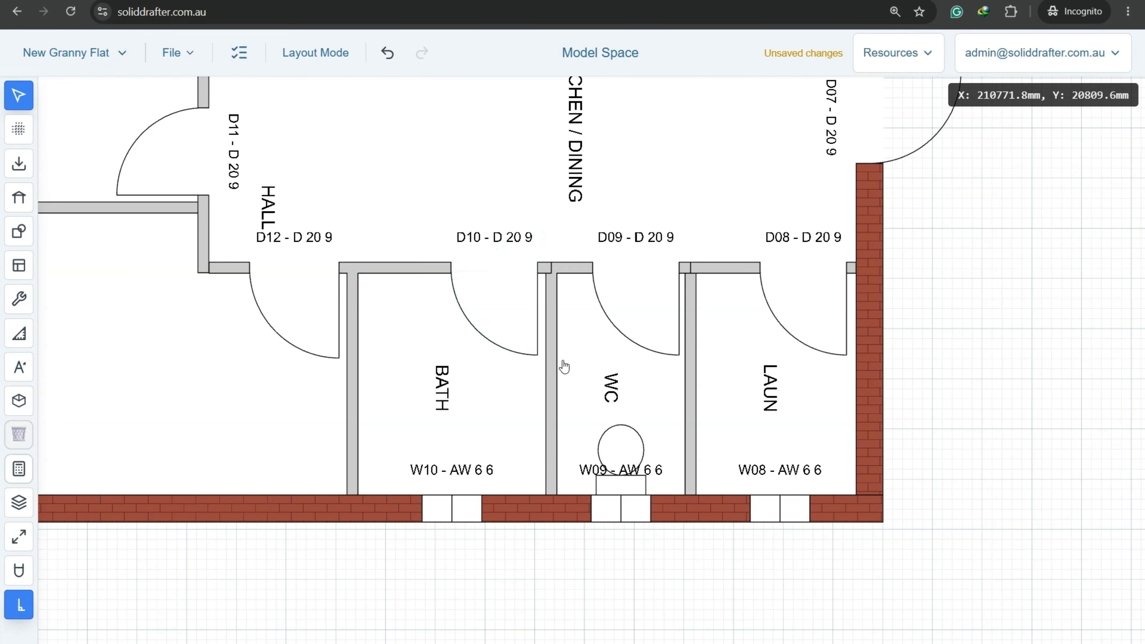
Save the project with the whole floor plan in view.
scroll(563, 366, down, 4)
middle_drag(370, 273, 398, 299)
click(178, 53)
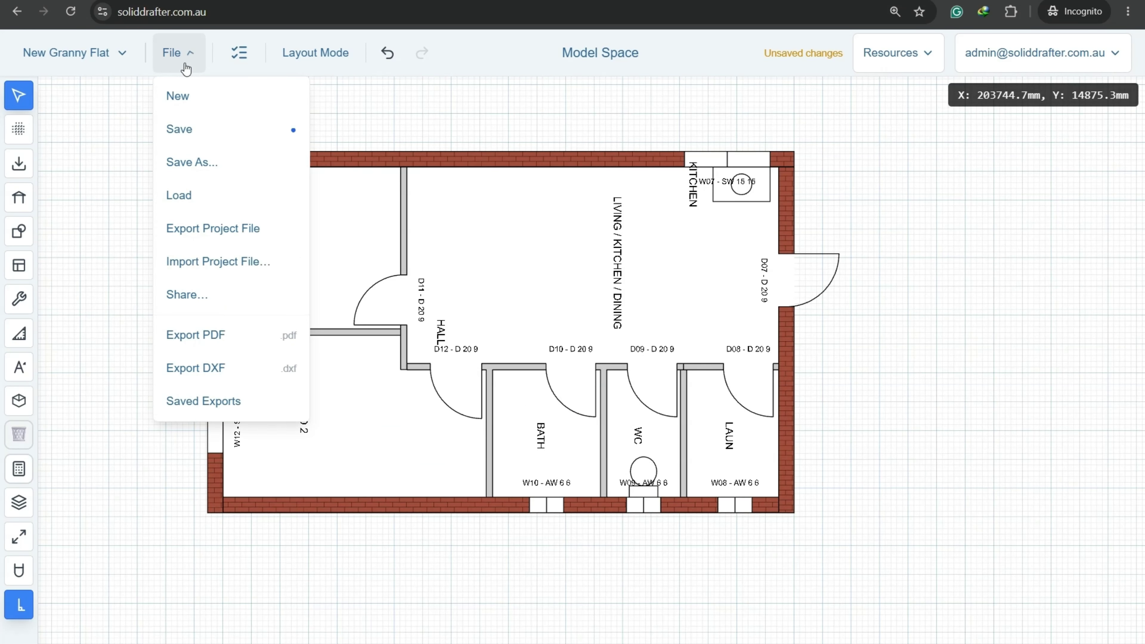
click(201, 133)
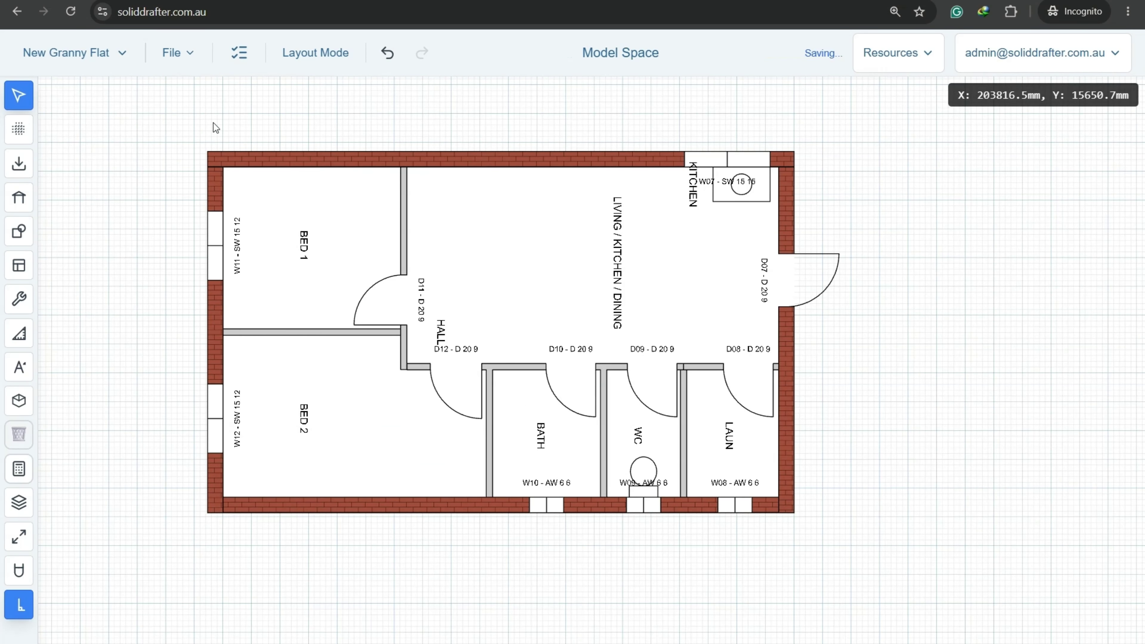
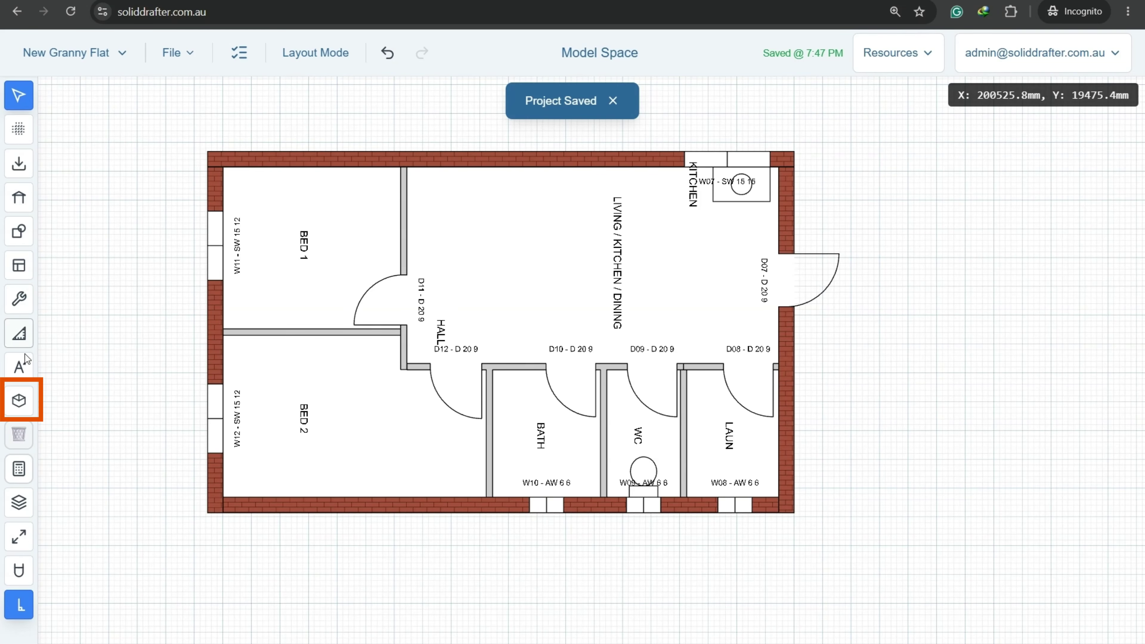
Place a 900 × 900 mm shower in the bathroom corner and rotate it to 180°.
click(19, 400)
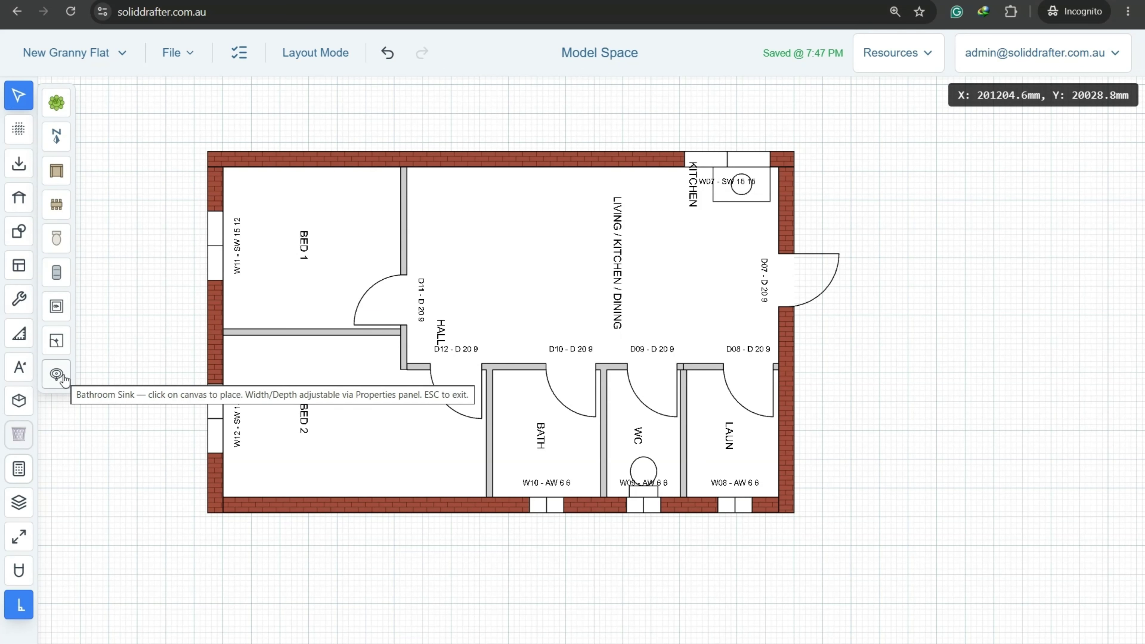
click(57, 342)
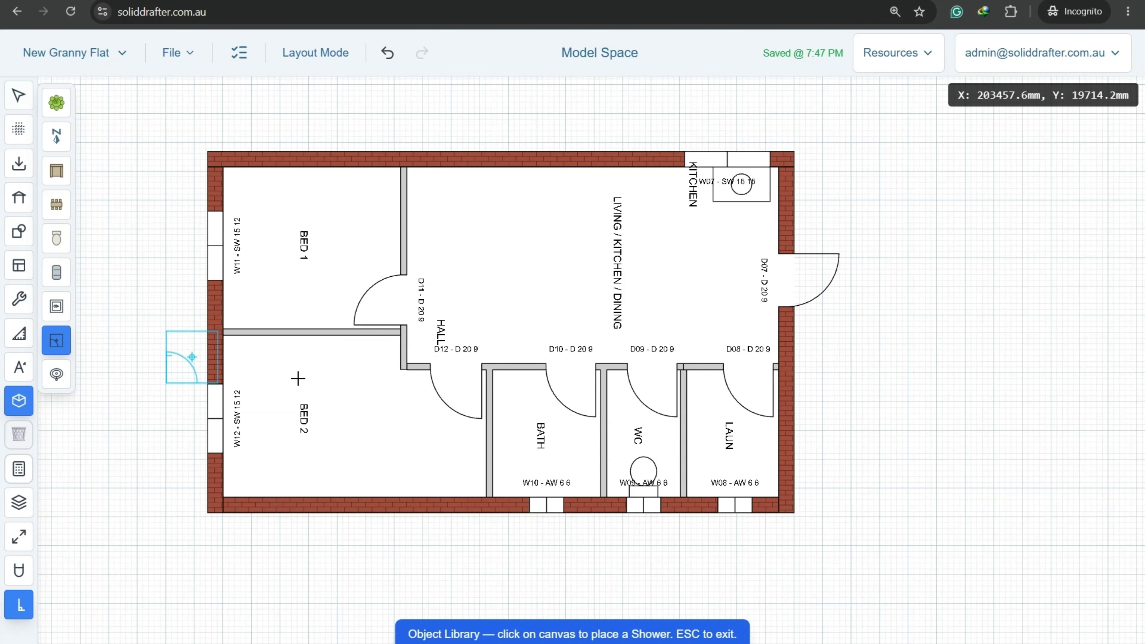
scroll(487, 478, up, 5)
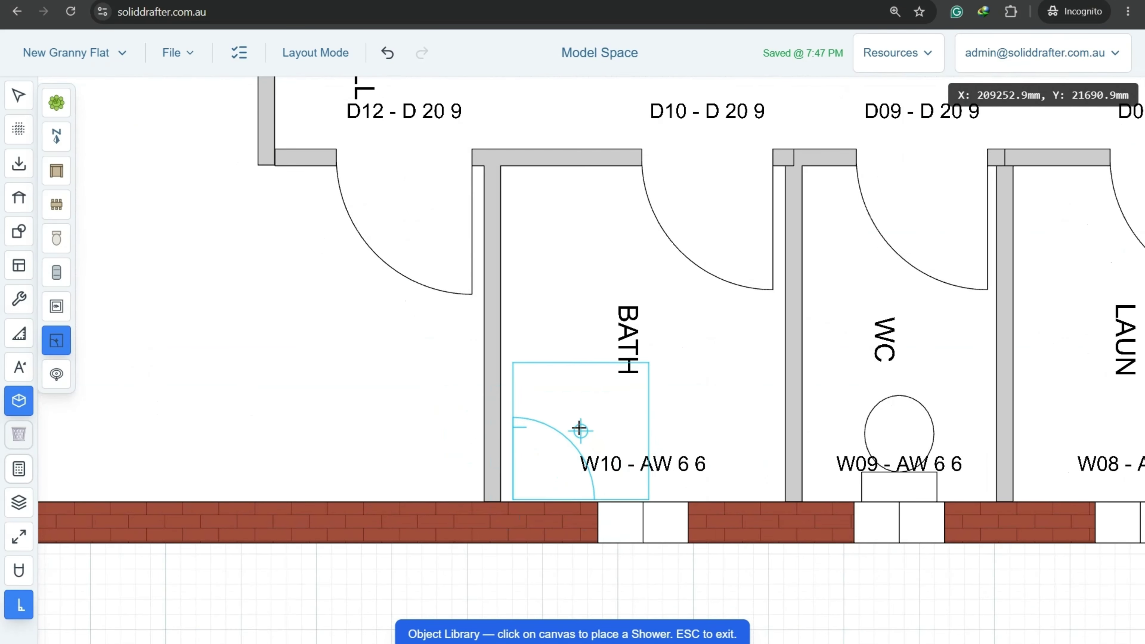
scroll(578, 428, up, 3)
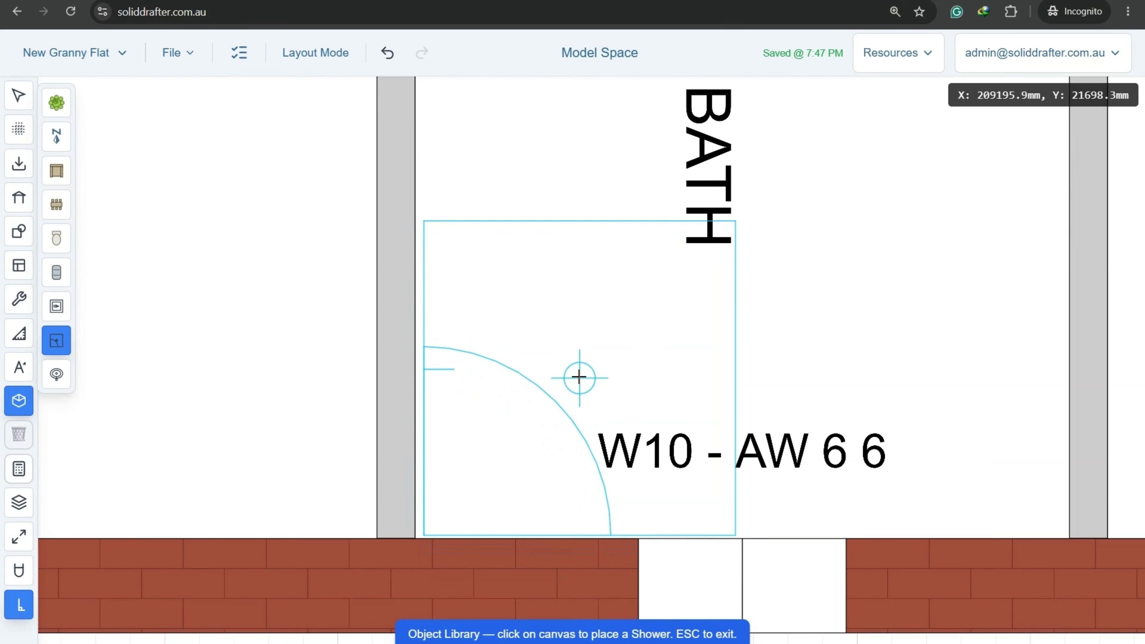
click(579, 375)
key(Escape)
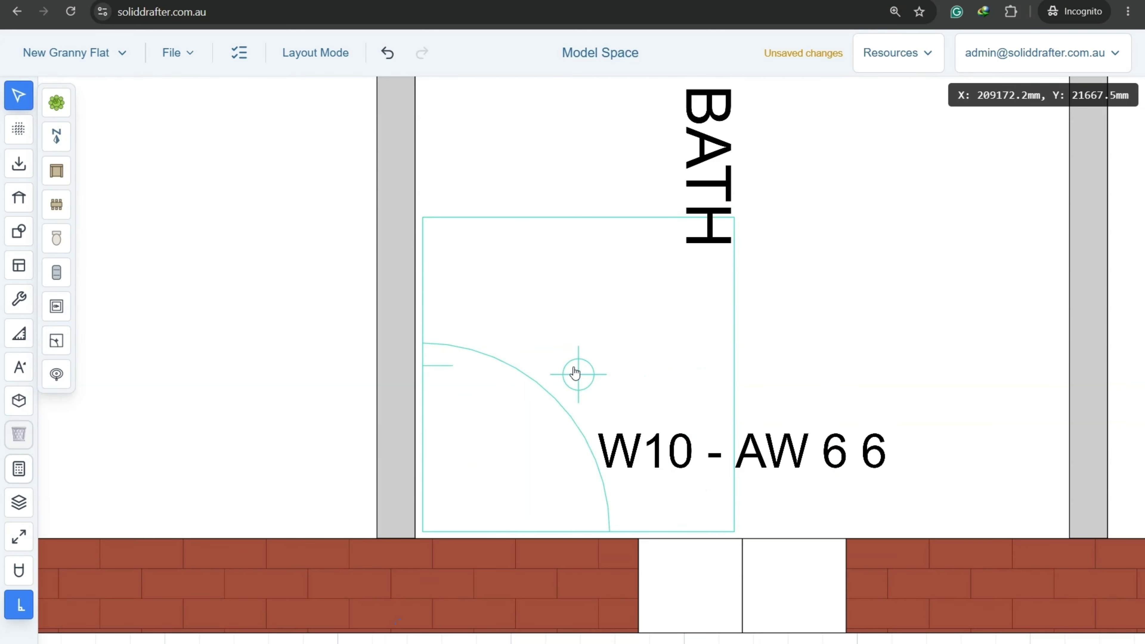
click(578, 374)
scroll(576, 348, down, 3)
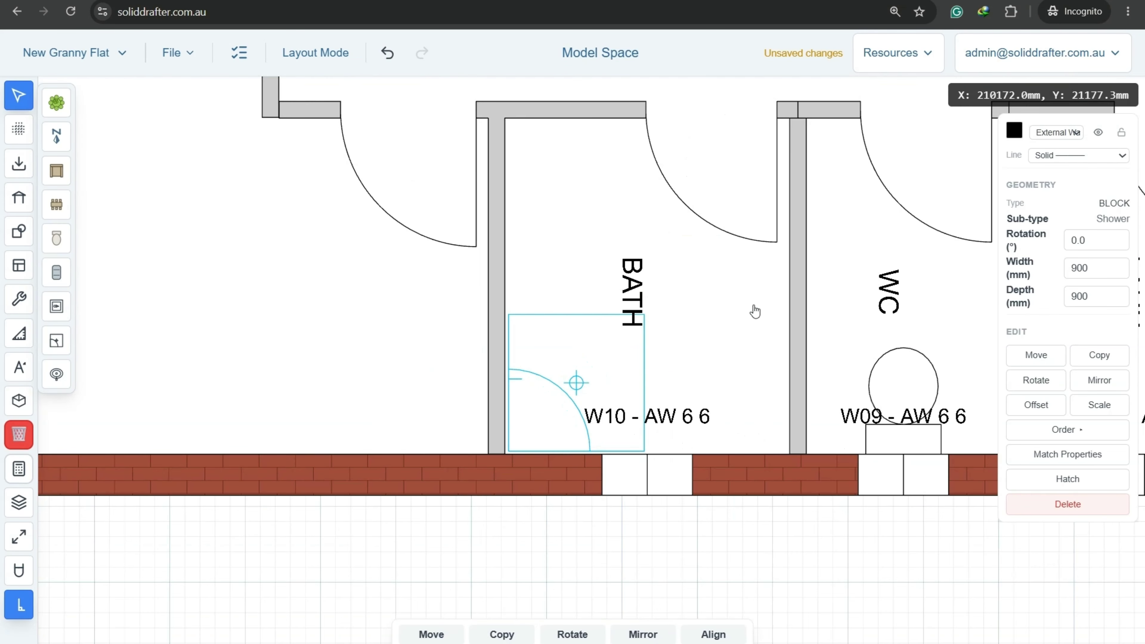
click(548, 550)
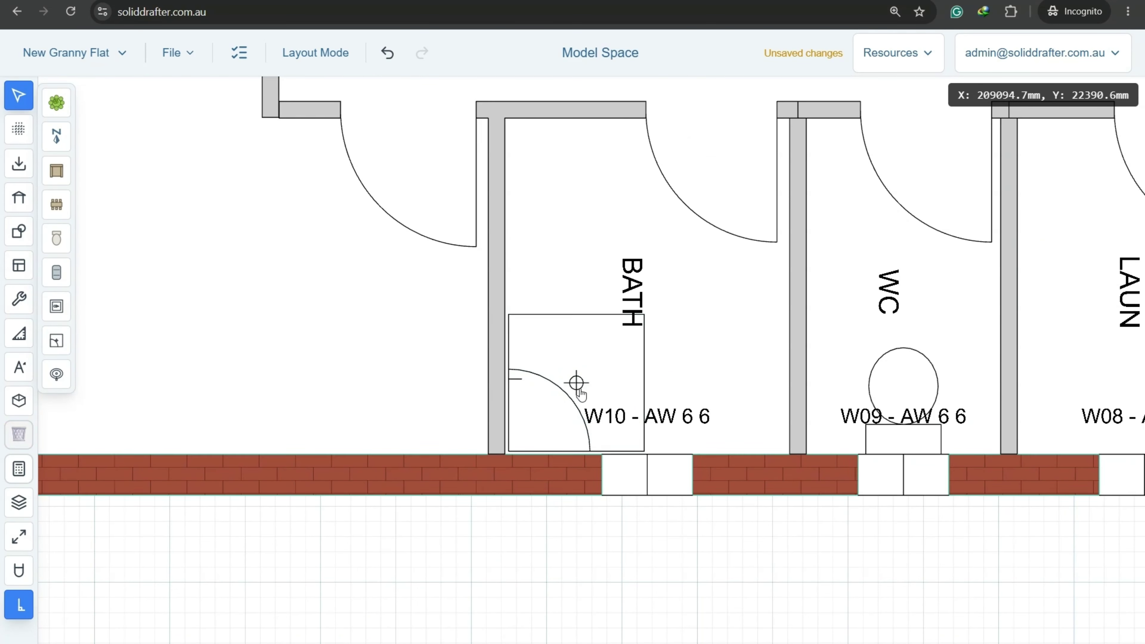
click(585, 381)
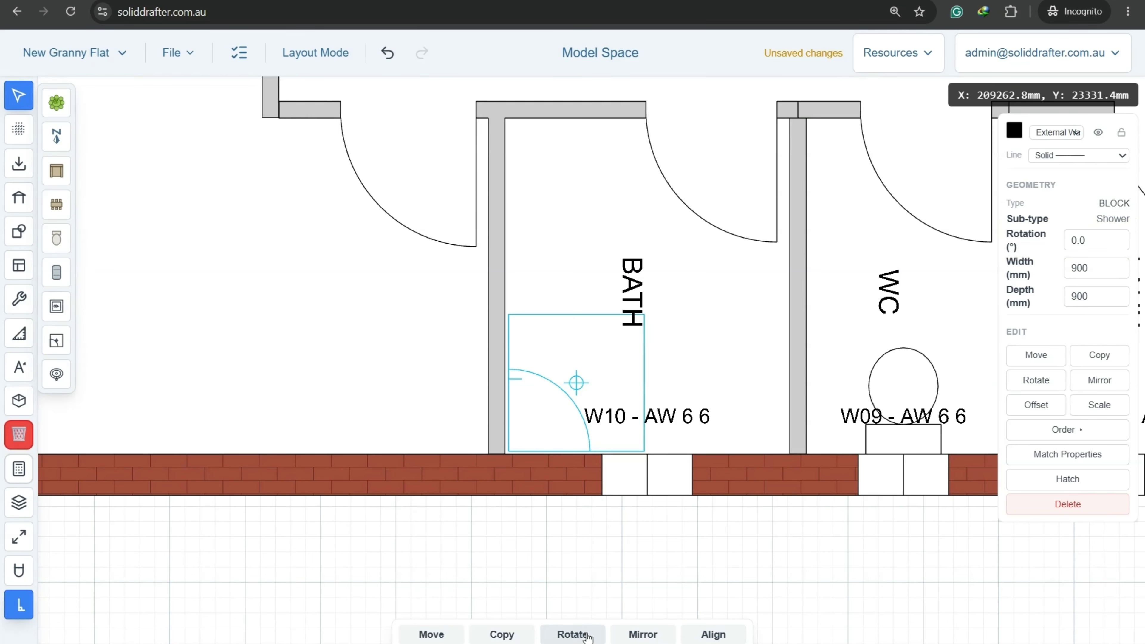
scroll(588, 587, down, 3)
mouse_move(589, 572)
middle_down()
mouse_move(586, 372)
mouse_move(616, 498)
middle_up()
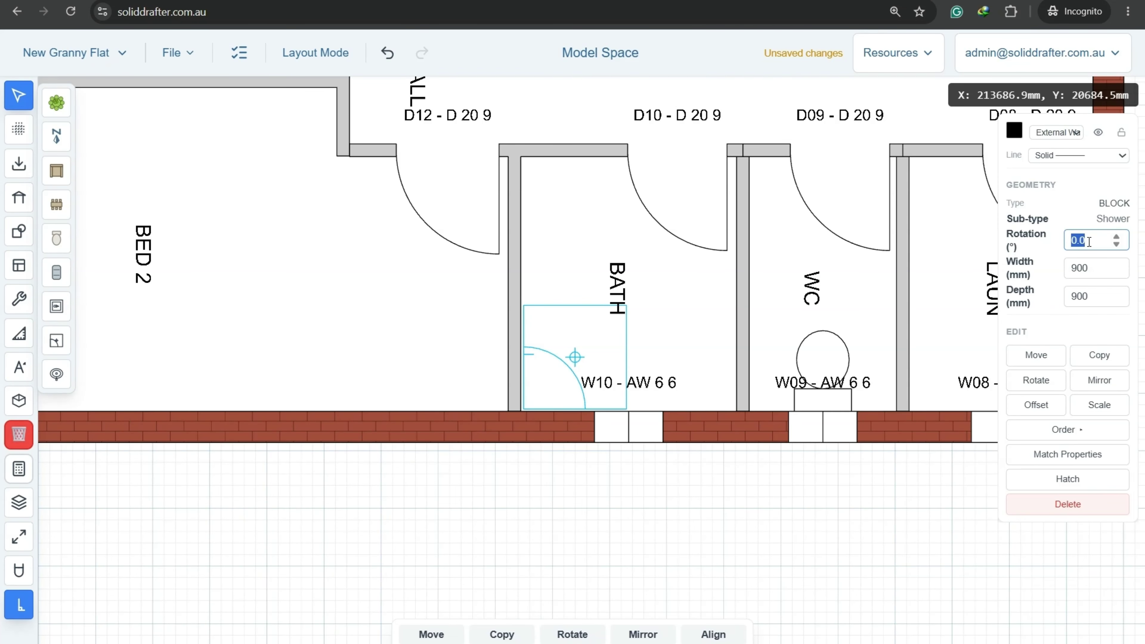
text(0)
key(Return)
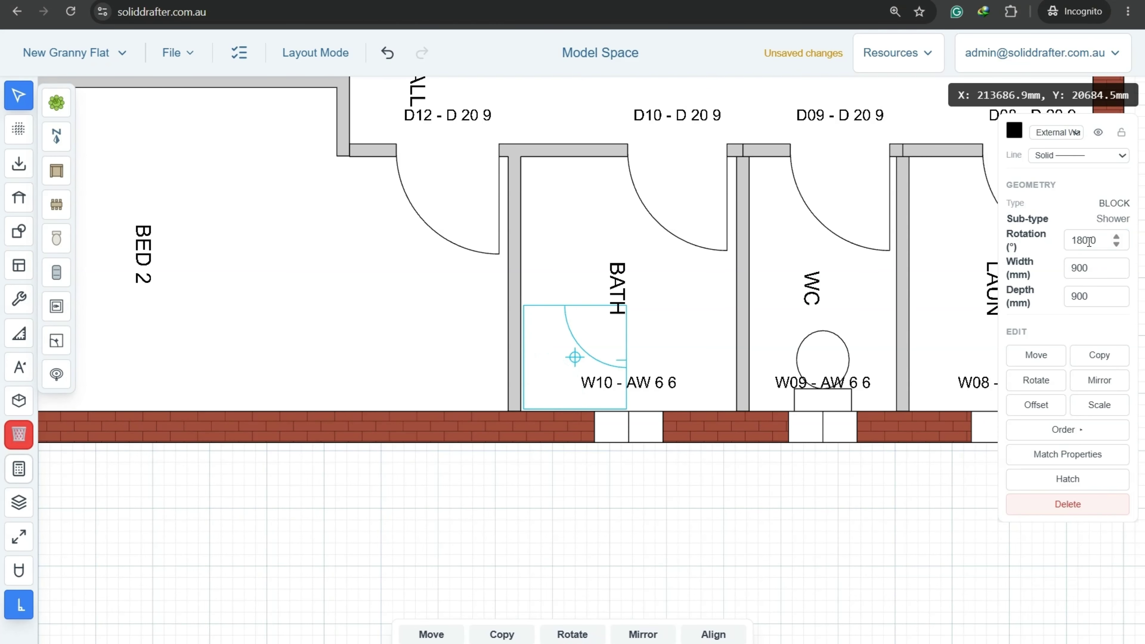
click(630, 510)
Place a laundry sink in the laundry corner.
middle_drag(780, 396, 424, 442)
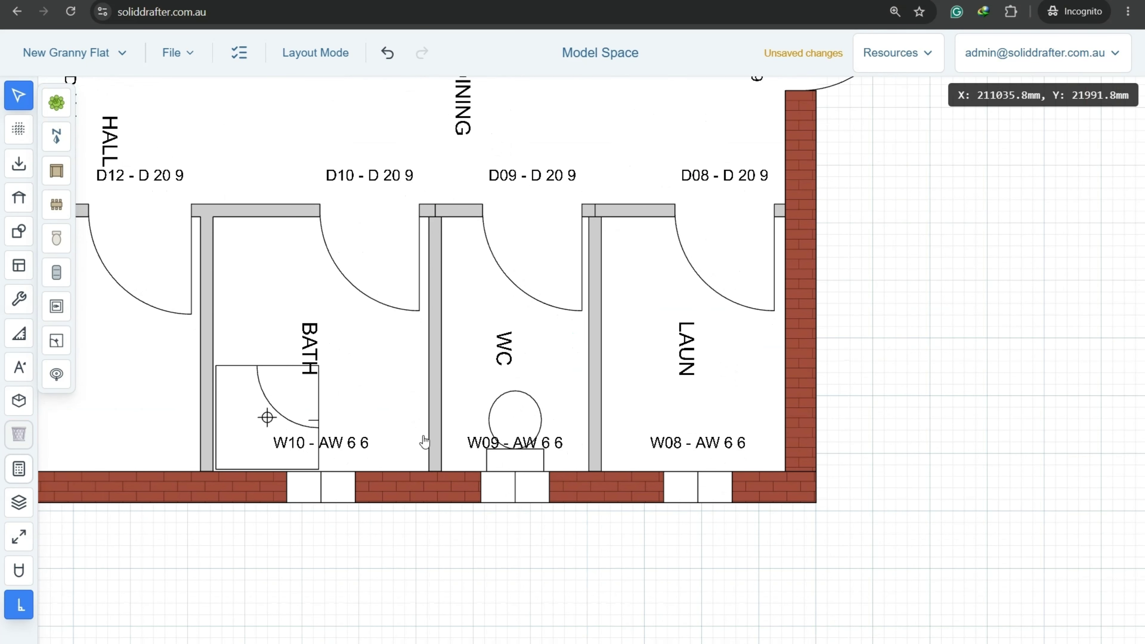
click(57, 306)
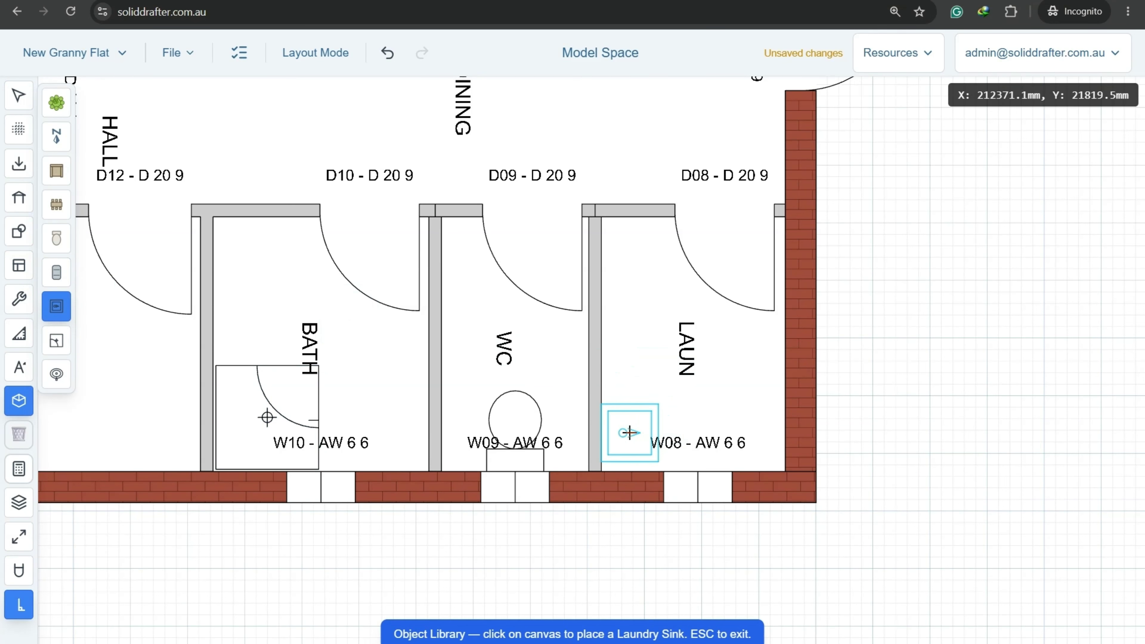
scroll(630, 433, up, 5)
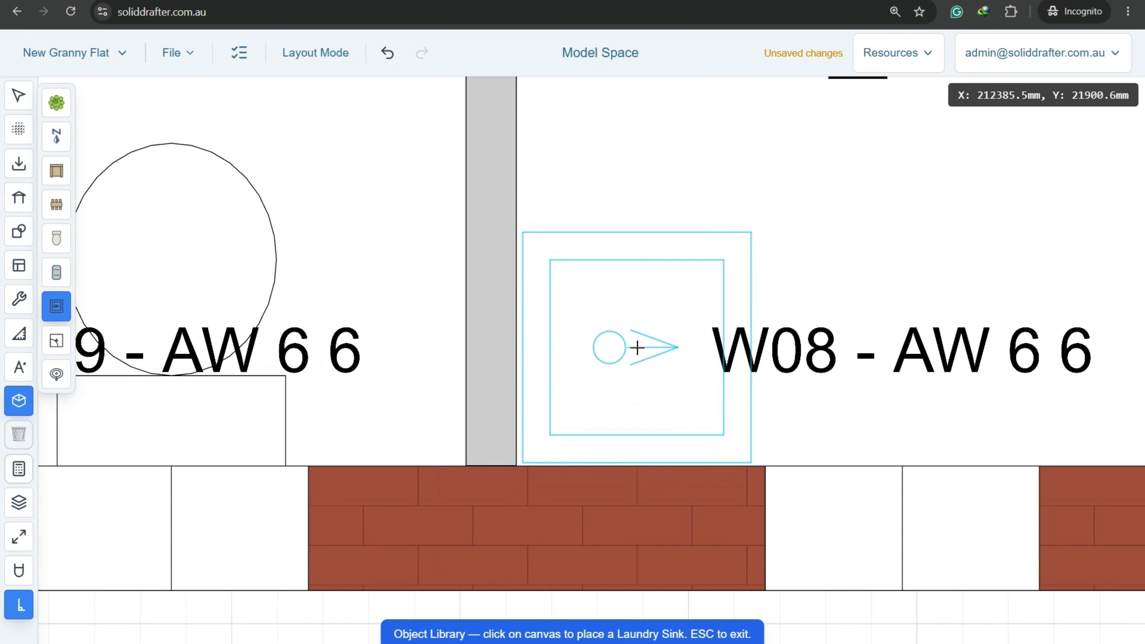
click(636, 348)
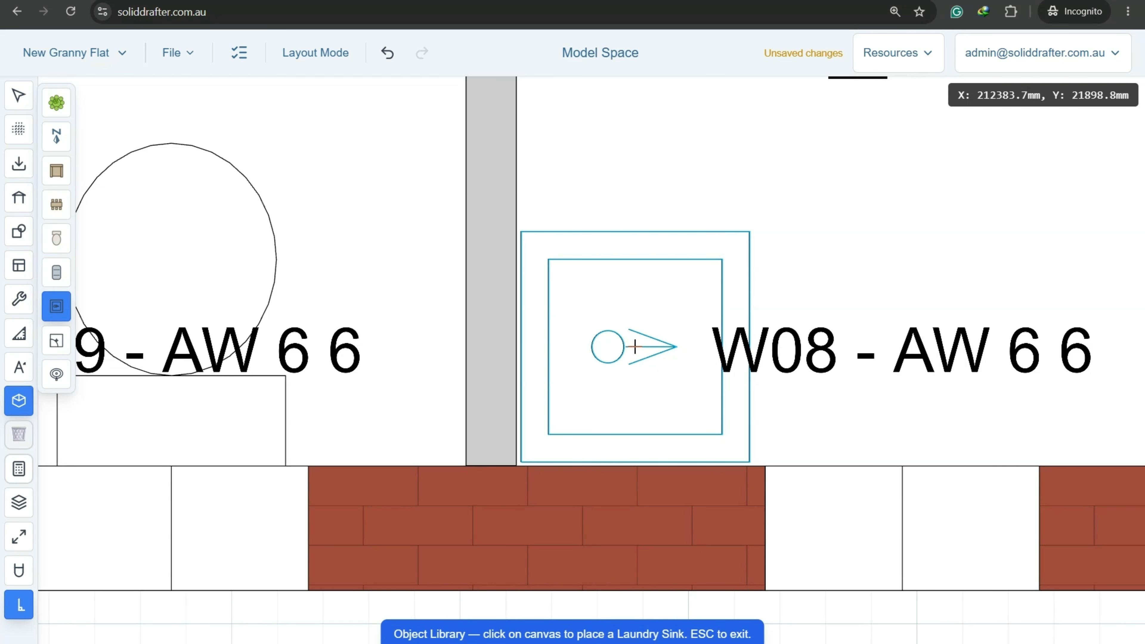
scroll(637, 348, down, 5)
key(Escape)
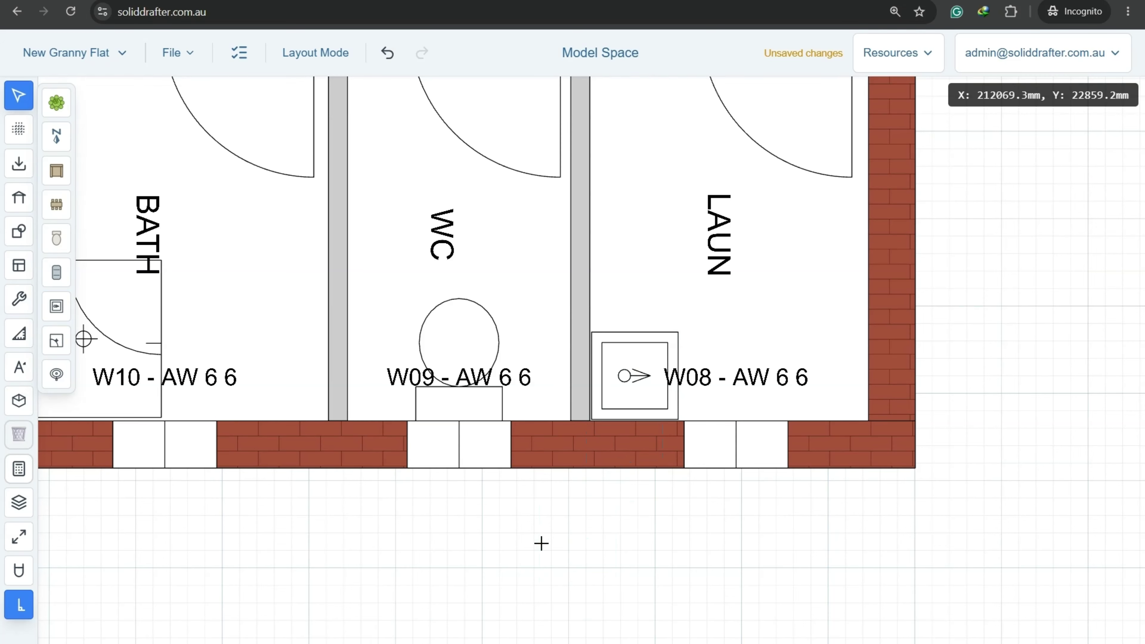
scroll(399, 578, down, 3)
Save the project and add horizontal dimension chains across the upper and lower rooms.
click(198, 63)
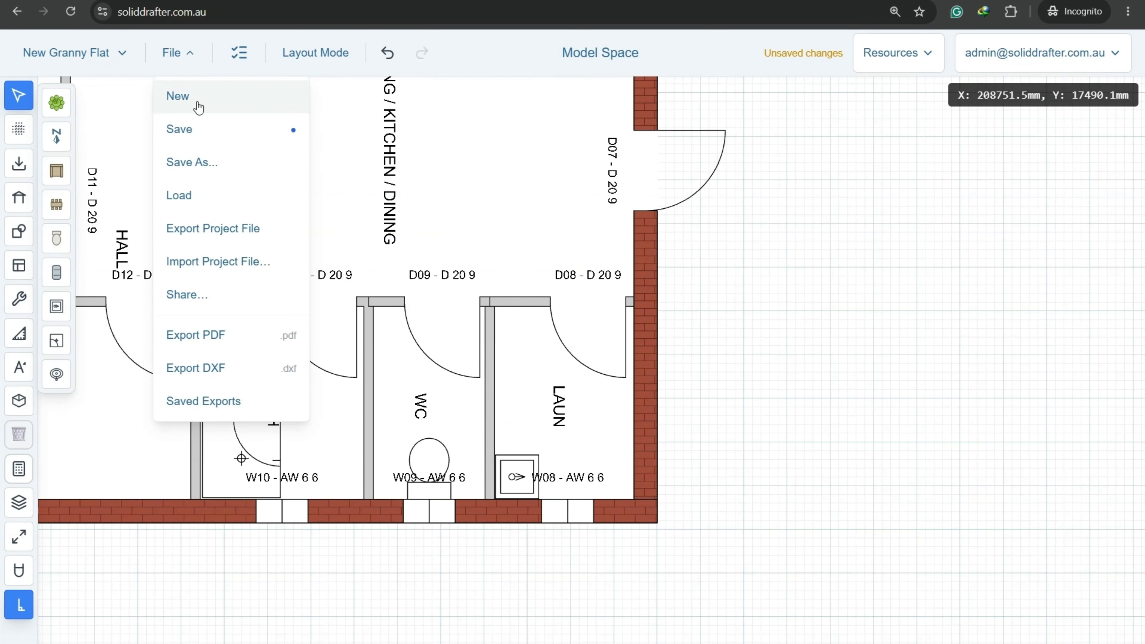
click(186, 130)
mouse_move(19, 334)
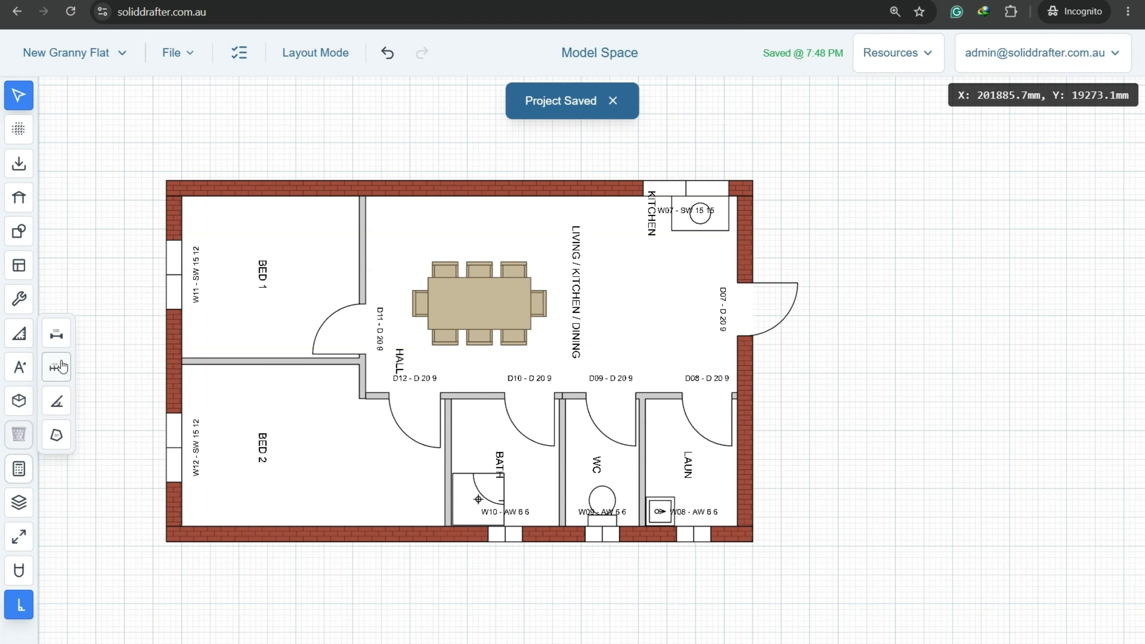
click(57, 367)
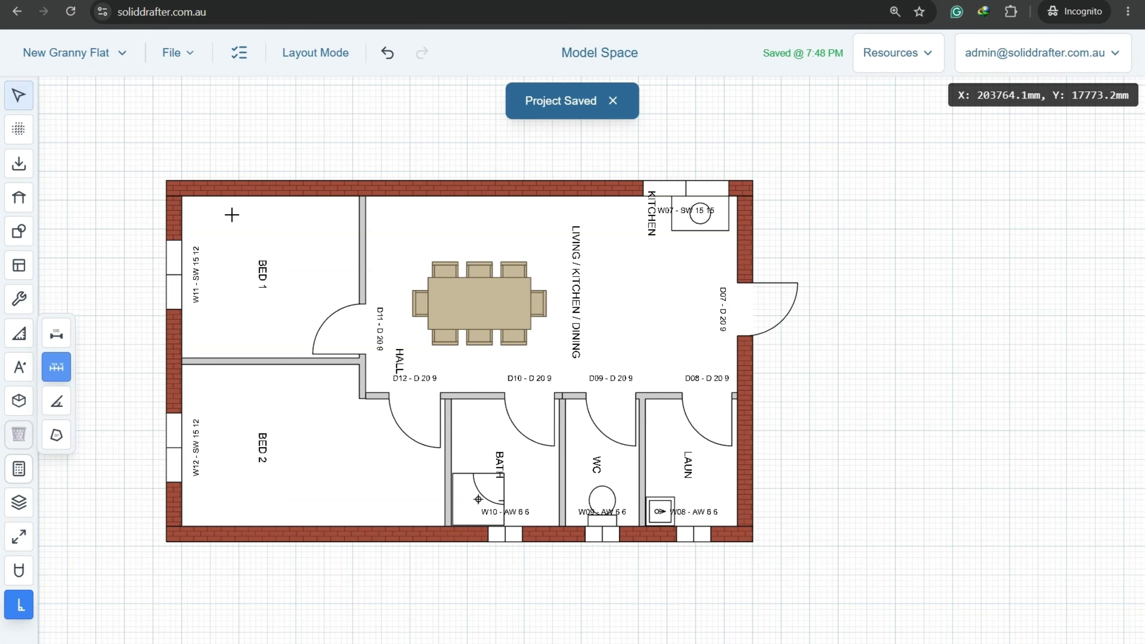
scroll(253, 184, up, 3)
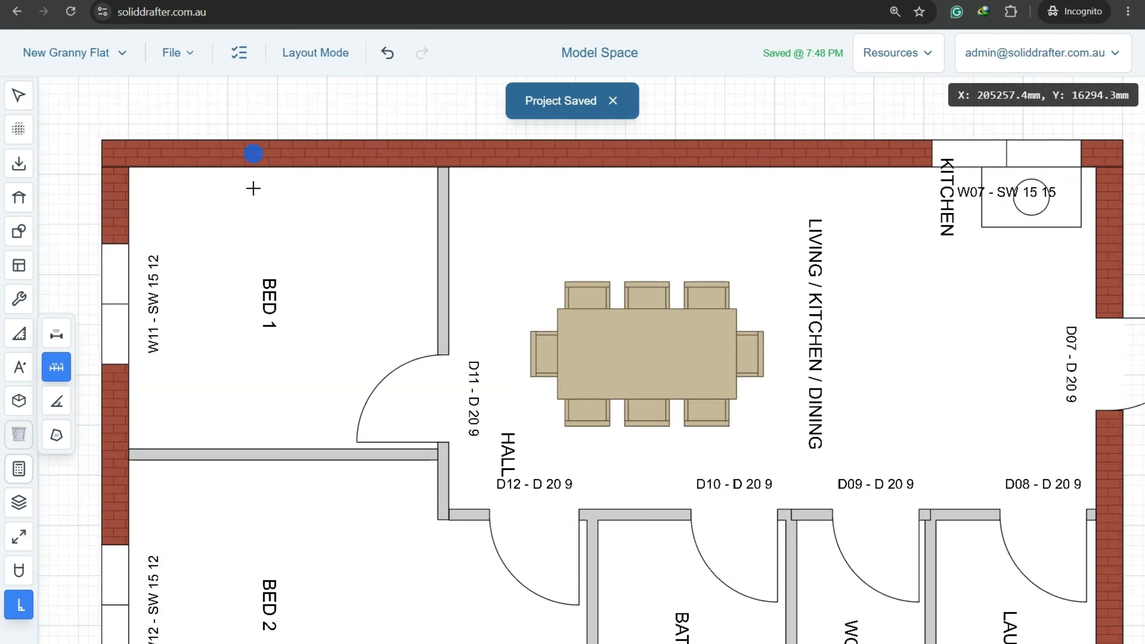
click(1138, 252)
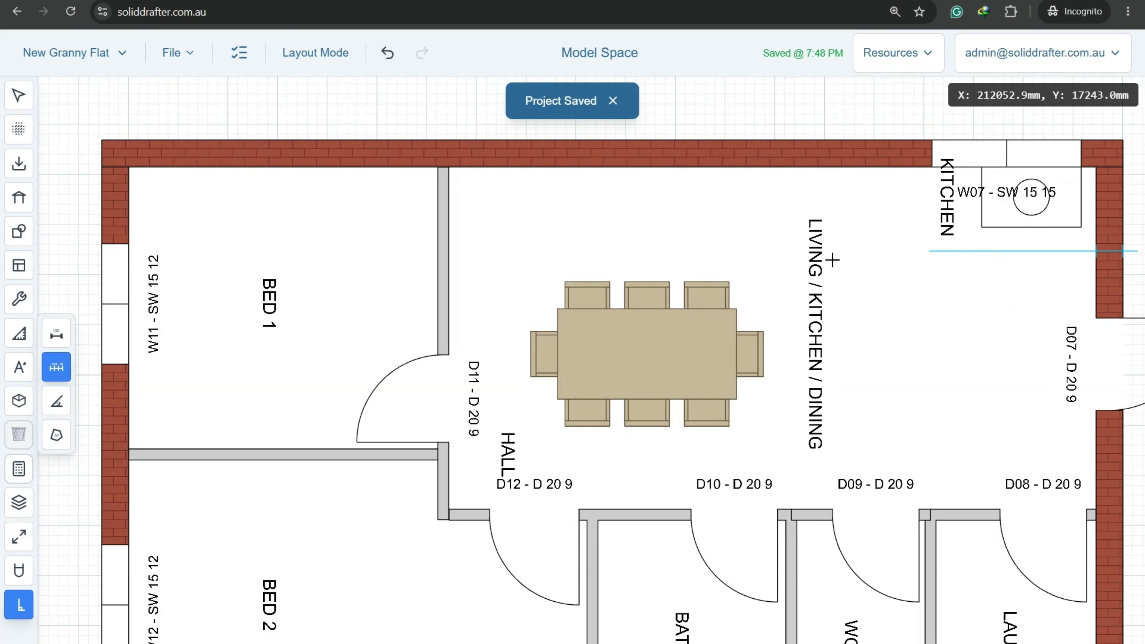
click(79, 245)
scroll(154, 199, down, 3)
middle_drag(304, 307, 417, 271)
scroll(417, 272, up, 2)
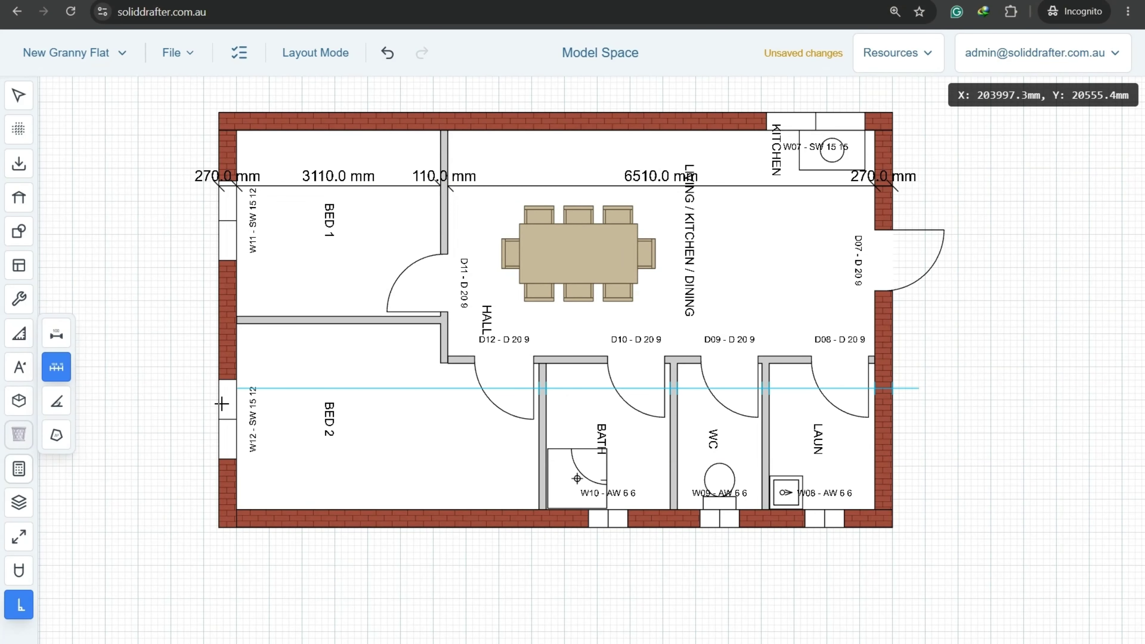
click(190, 399)
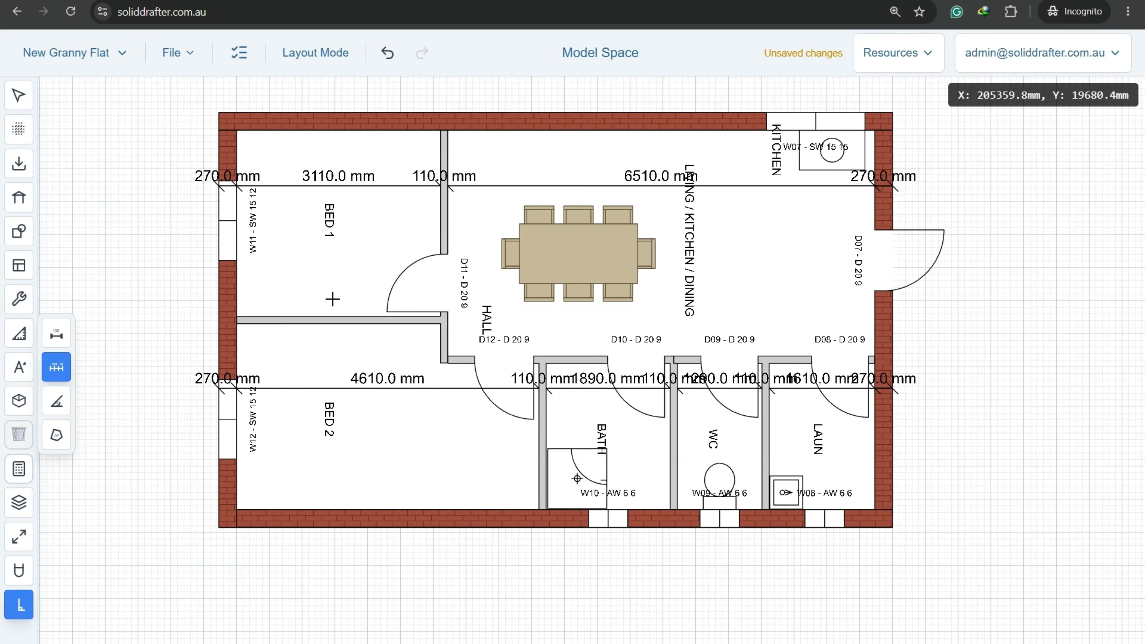
Add vertical dimension chains through the bedrooms and along the hall wall.
click(295, 101)
click(303, 546)
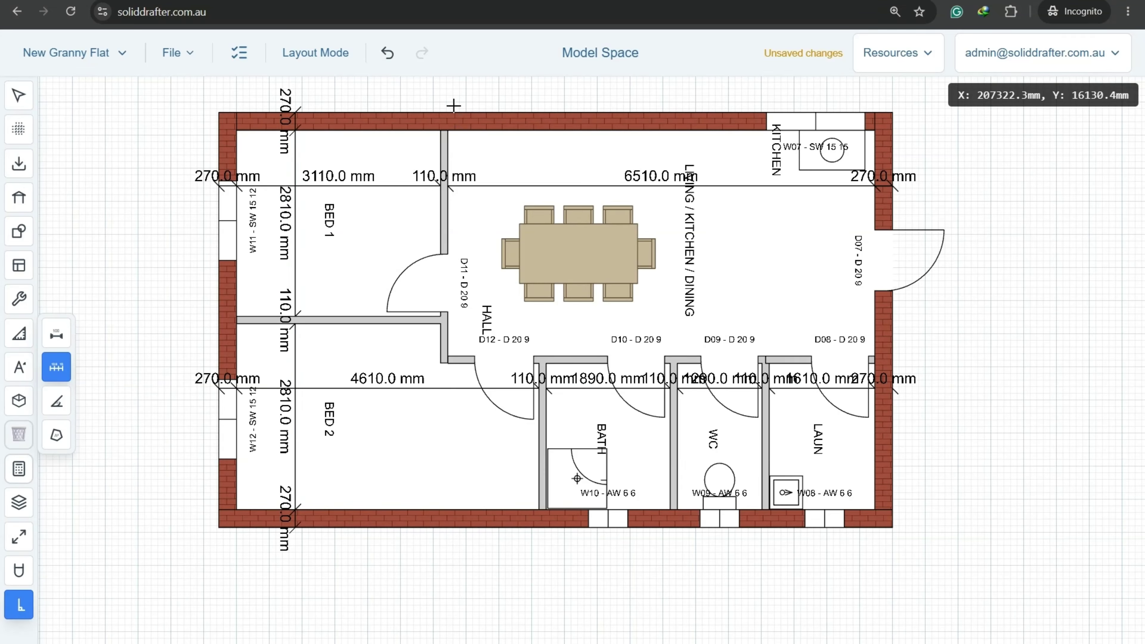
click(457, 139)
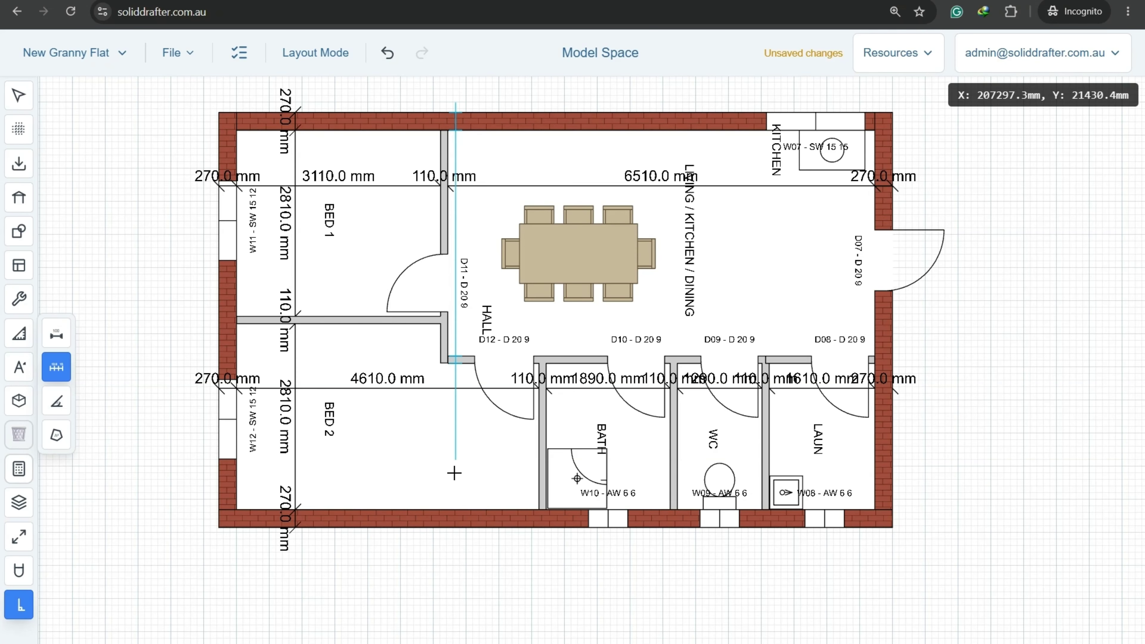
click(459, 562)
key(Escape)
Move both vertical dimension chains outside the building's left wall.
click(288, 432)
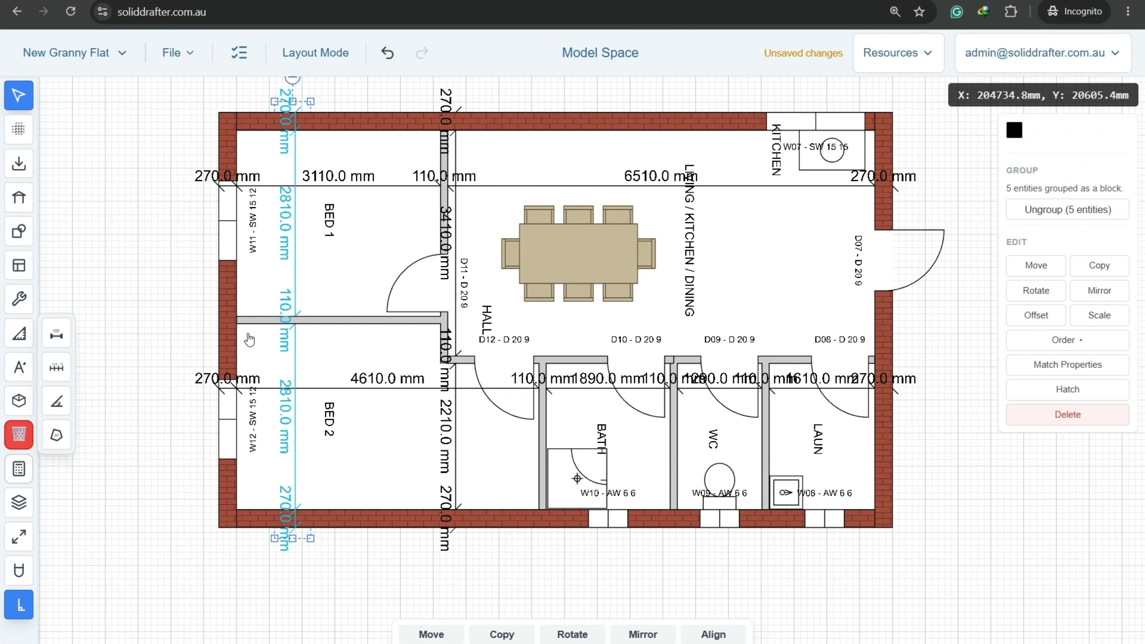
middle_drag(234, 282, 442, 323)
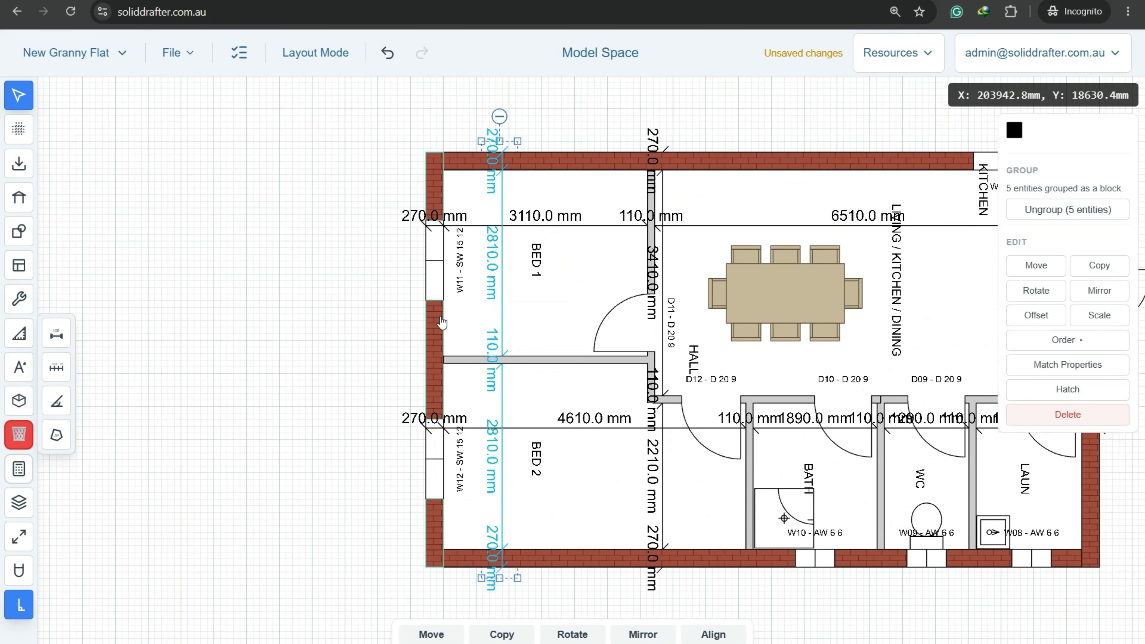
click(1036, 265)
click(350, 269)
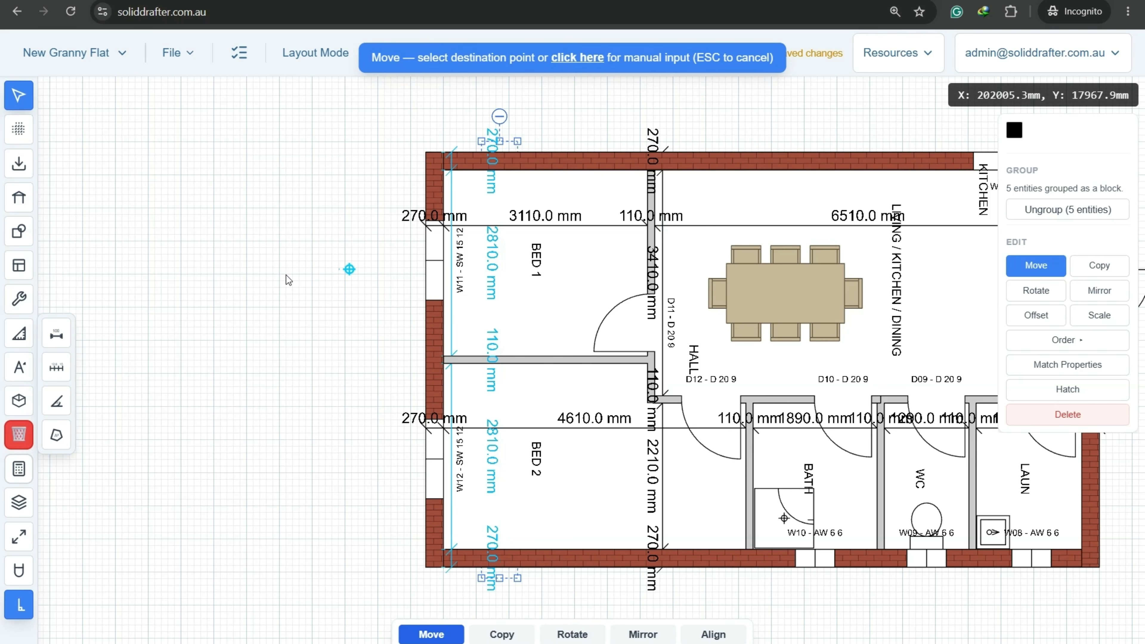
click(204, 289)
click(654, 151)
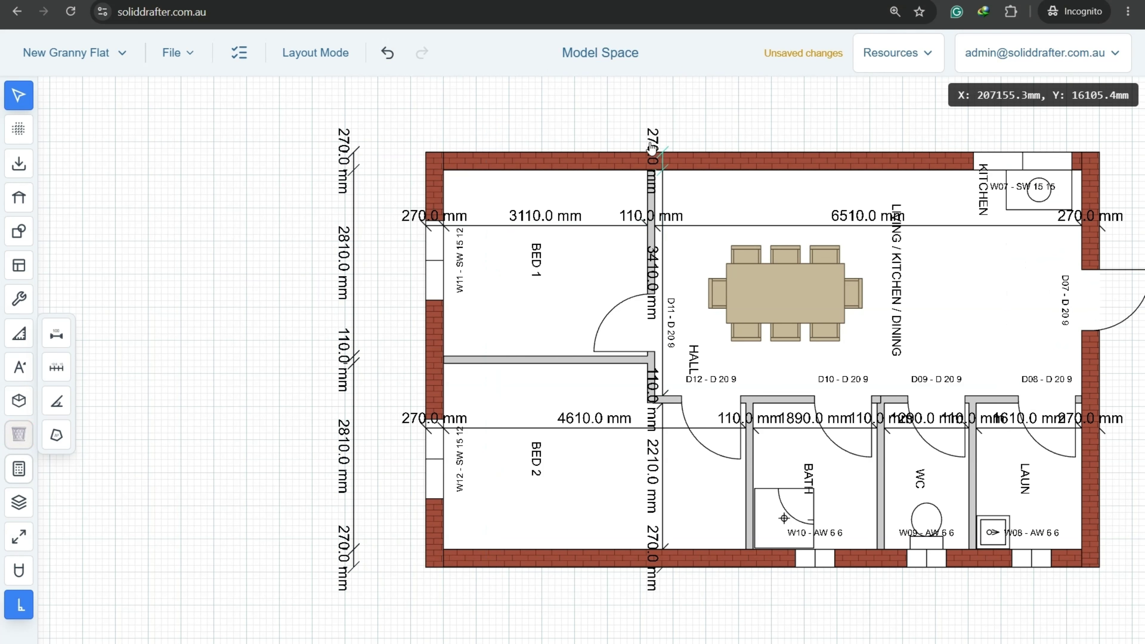
click(652, 137)
click(1036, 265)
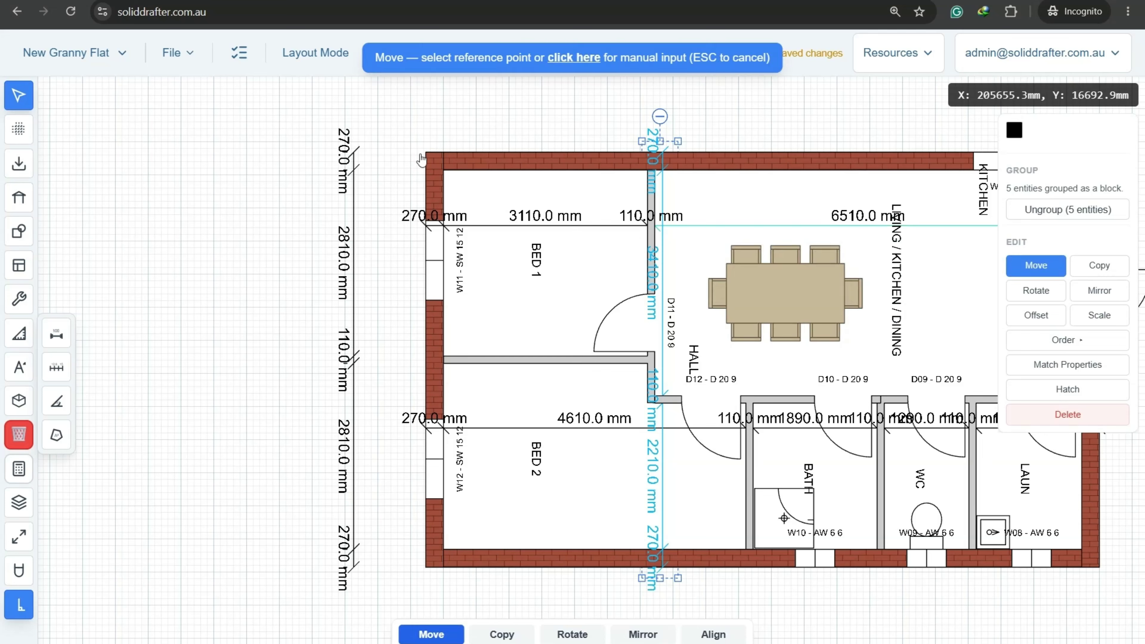
click(609, 97)
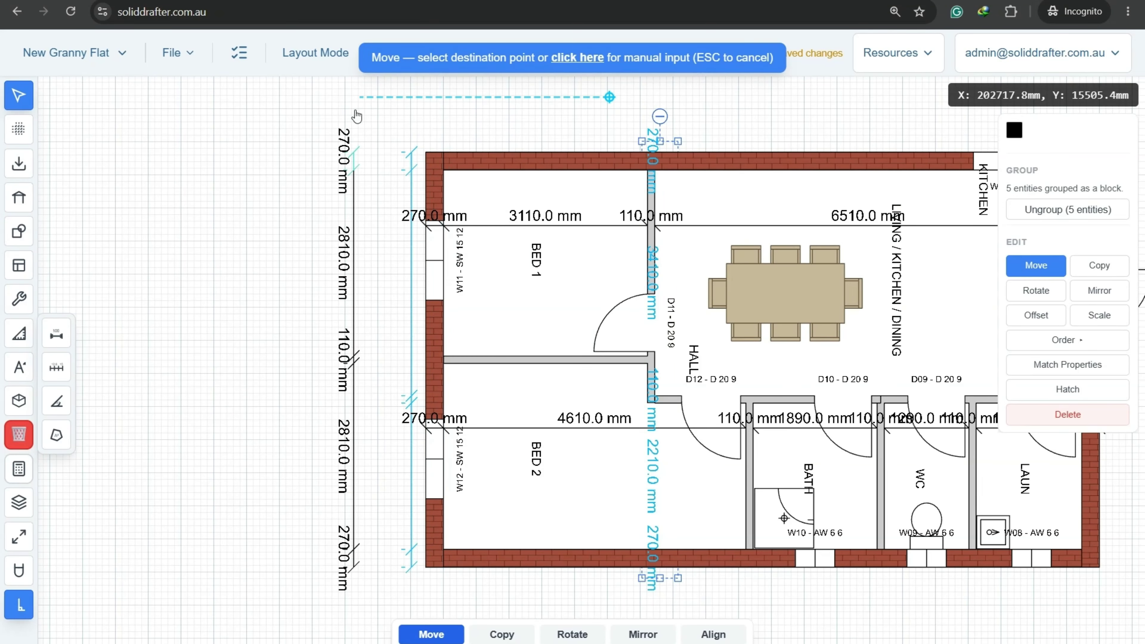
click(334, 117)
click(254, 199)
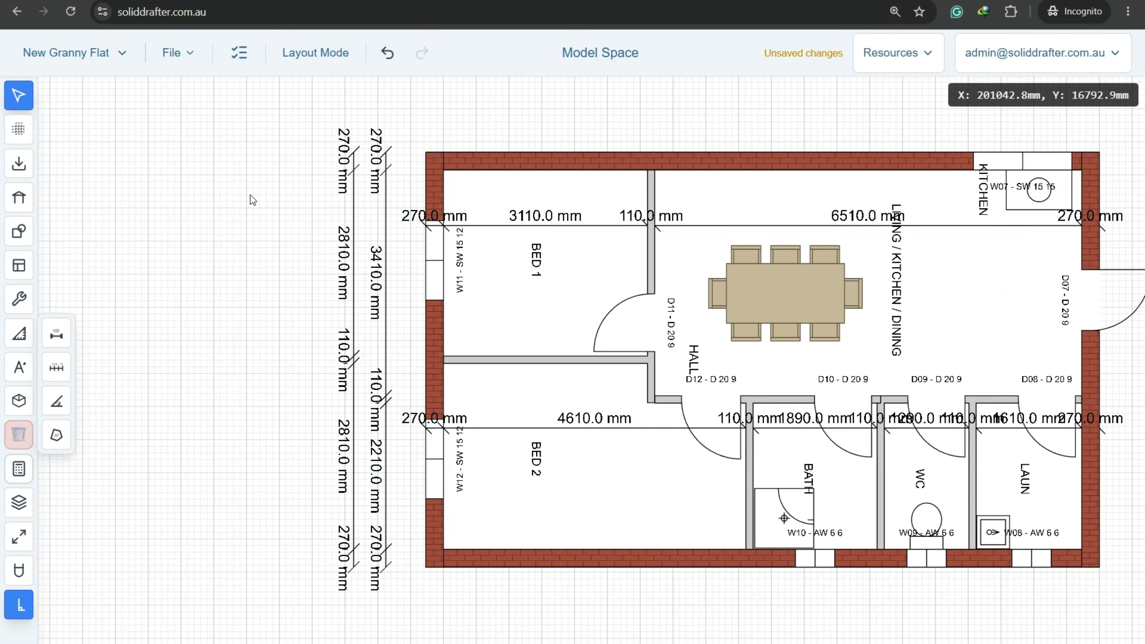
Snap dashed vertical and horizontal guide lines to the plan's outer wall corners.
click(19, 130)
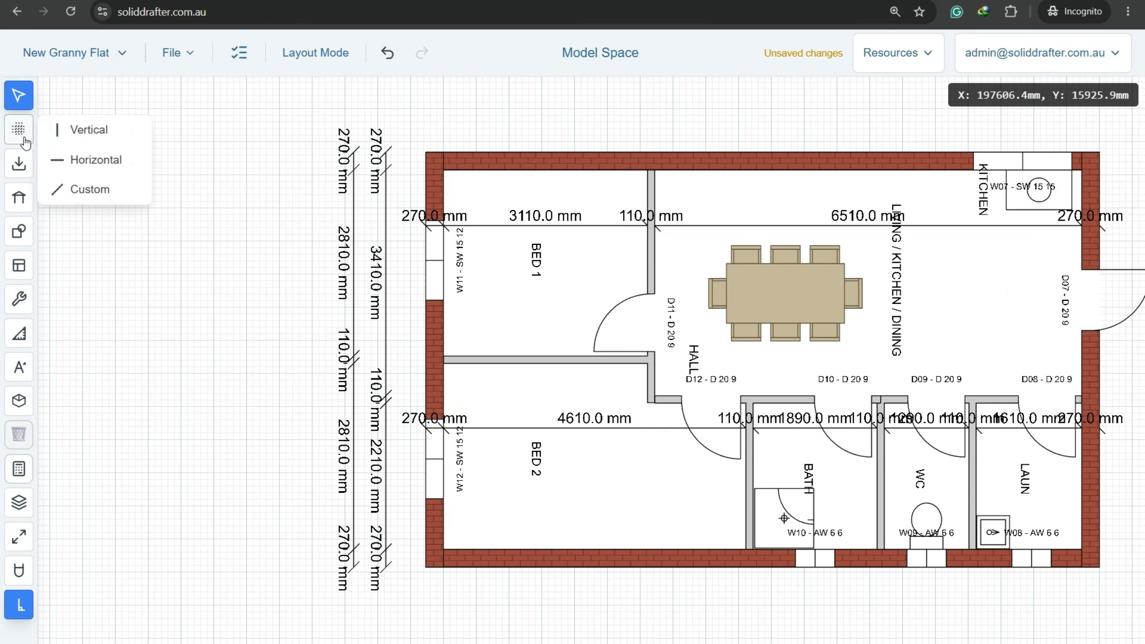
click(82, 131)
scroll(447, 118, up, 5)
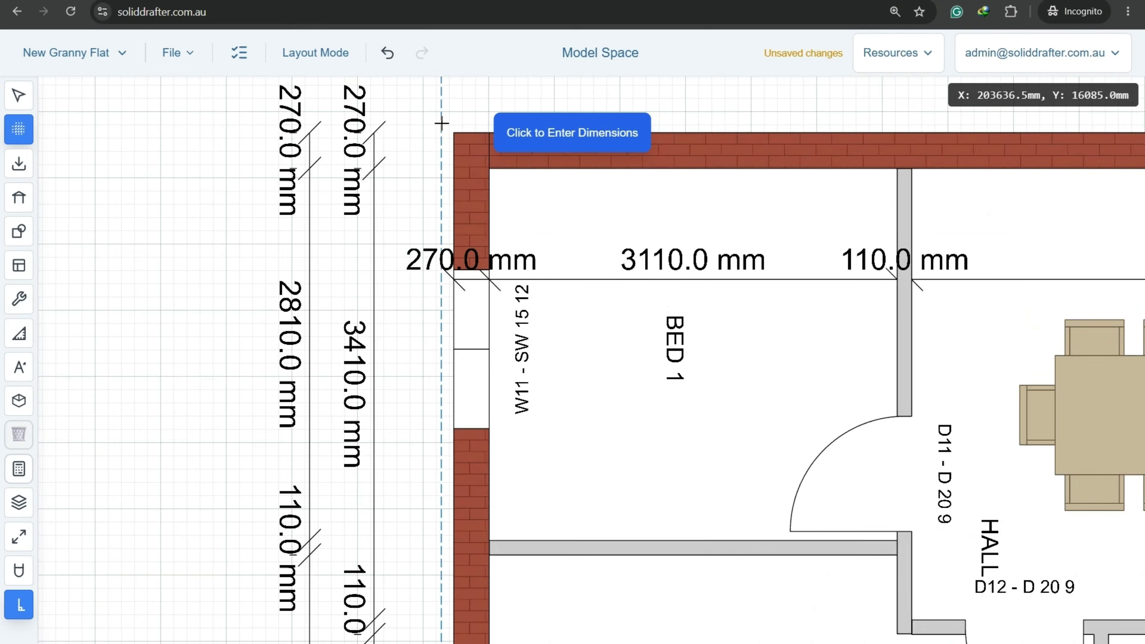
scroll(416, 172, down, 6)
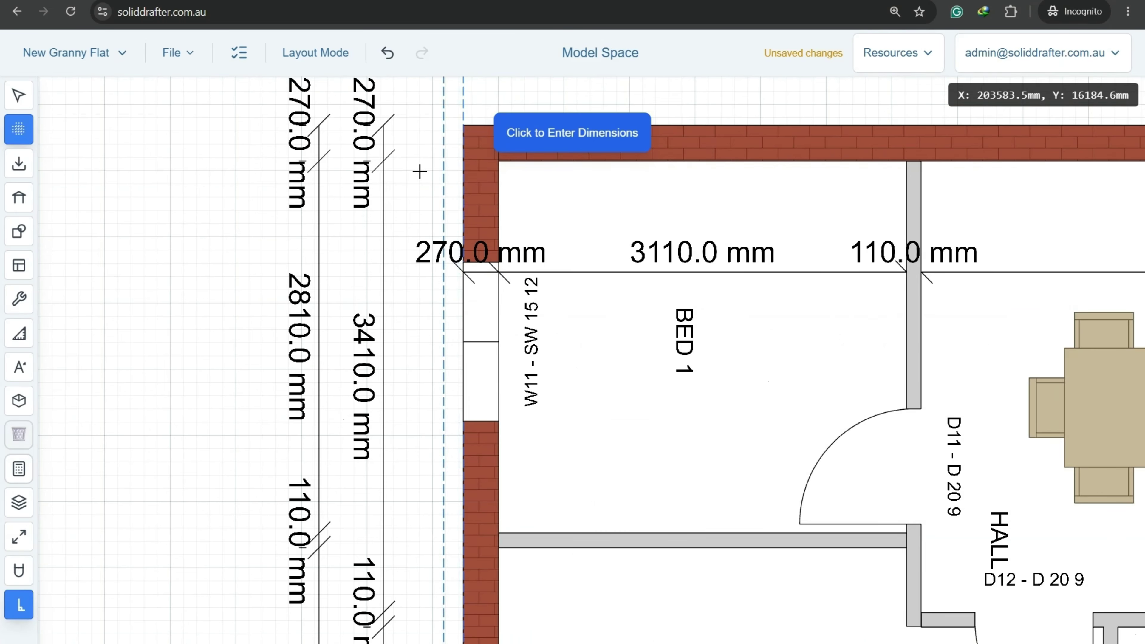
scroll(808, 174, up, 6)
scroll(827, 160, up, 3)
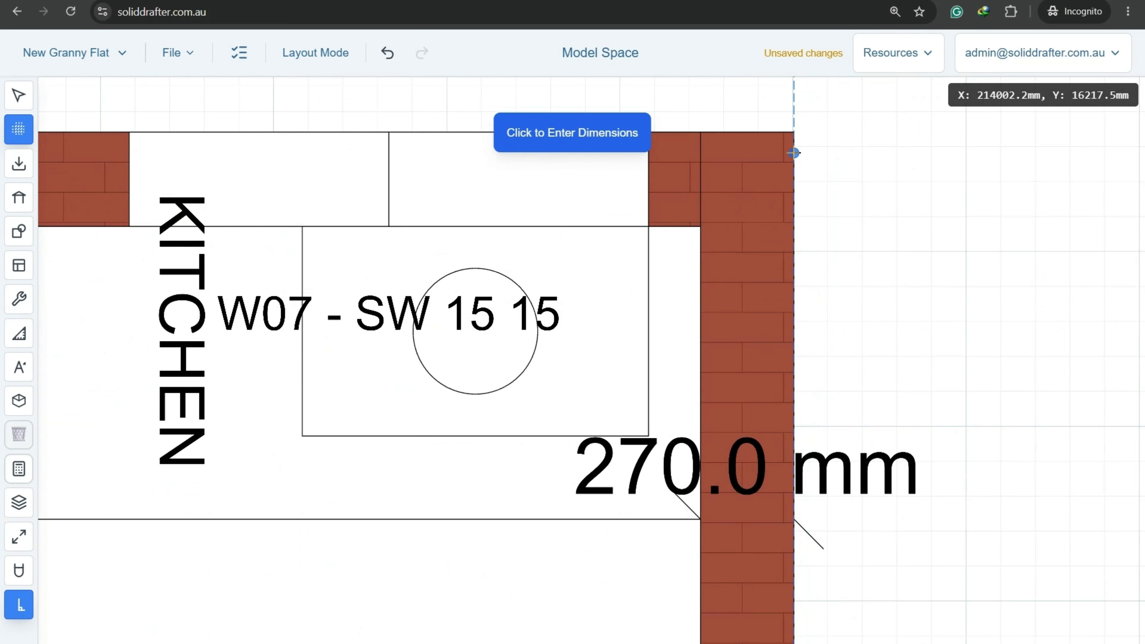
click(789, 131)
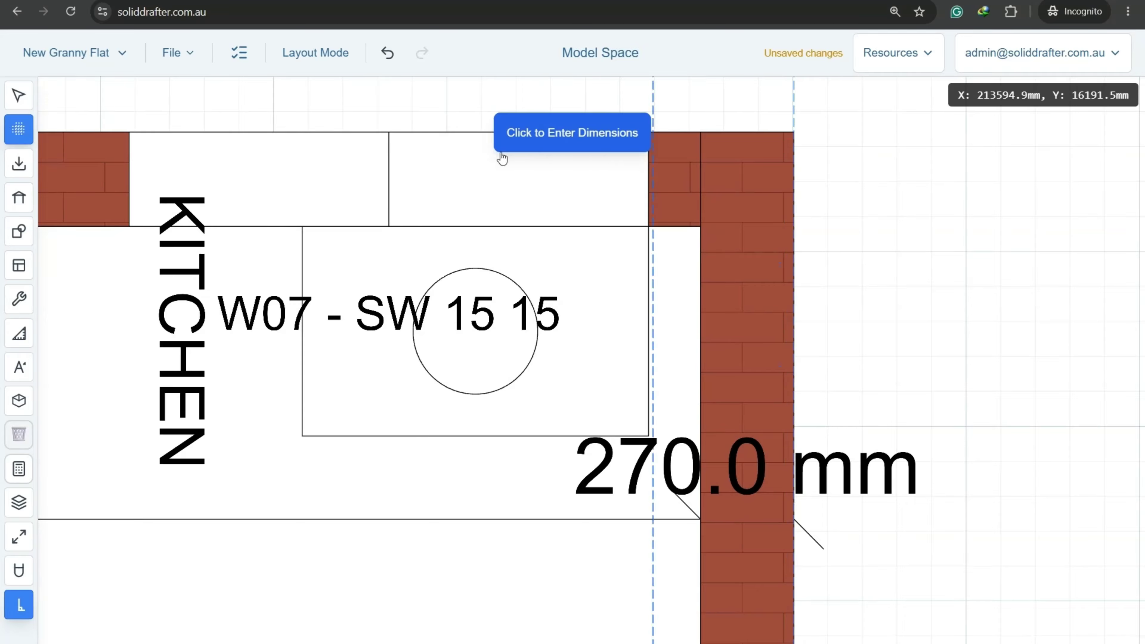
click(18, 133)
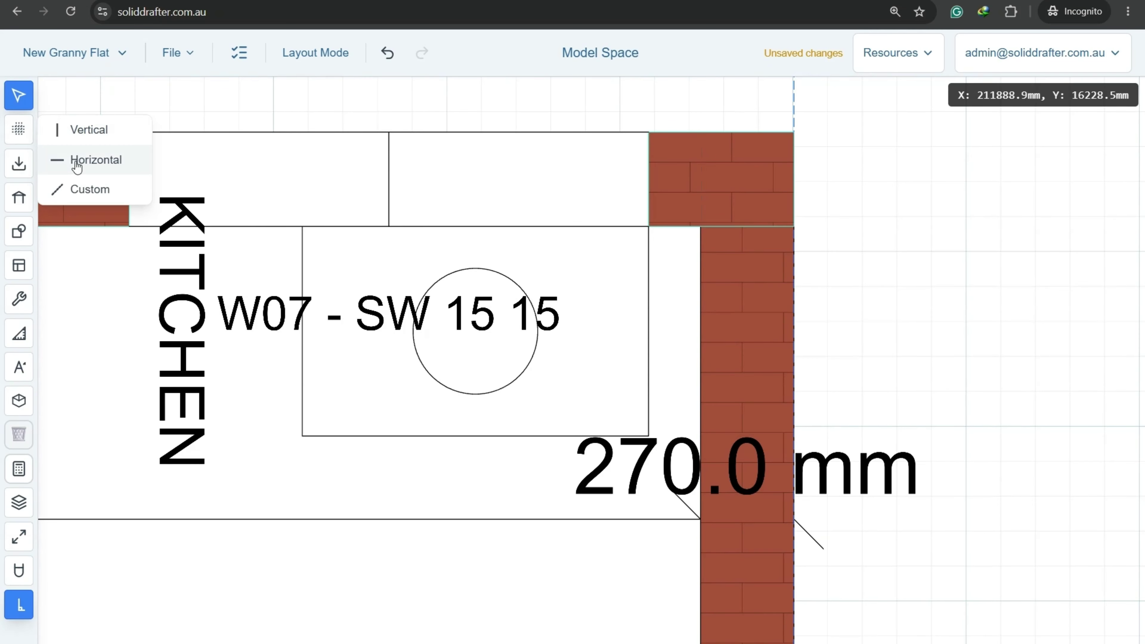
click(77, 160)
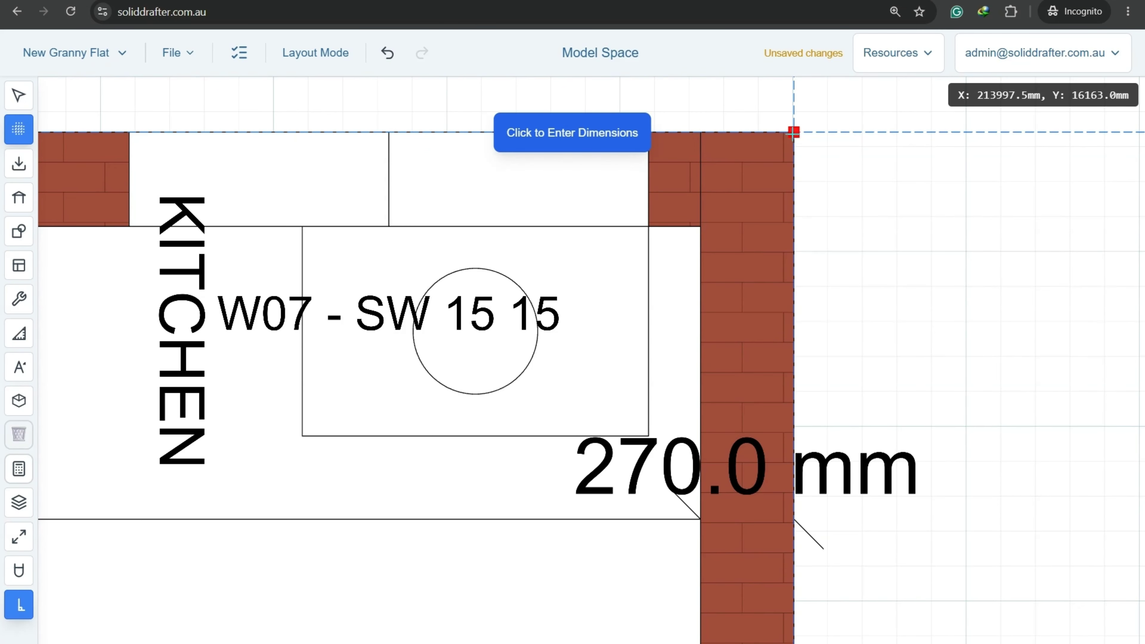
scroll(794, 133, down, 5)
scroll(789, 568, up, 5)
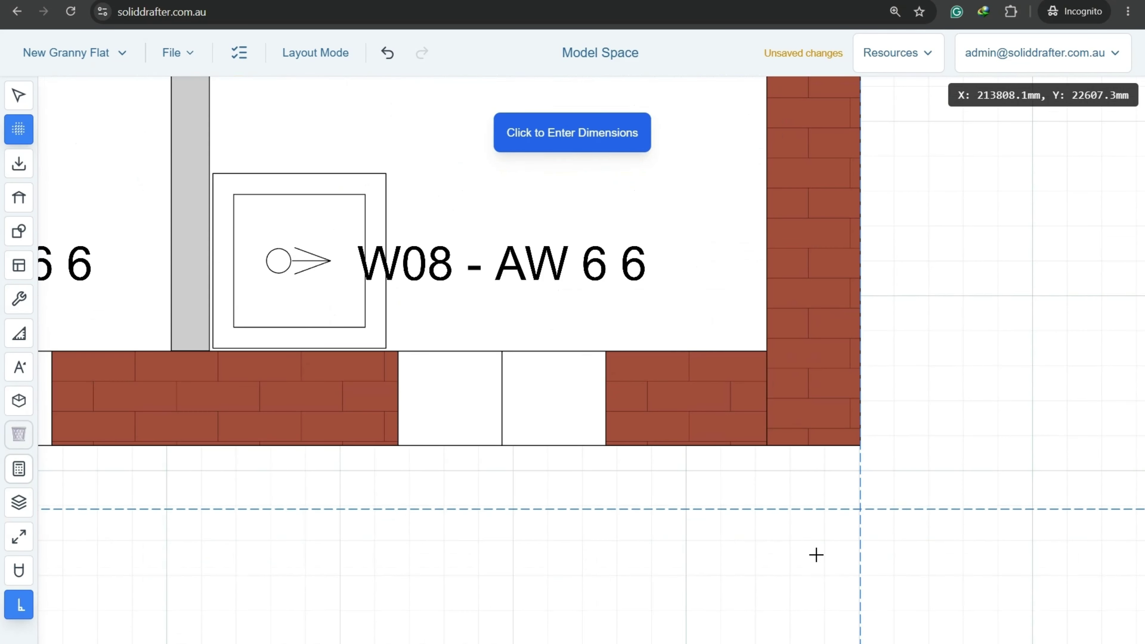
scroll(741, 468, down, 3)
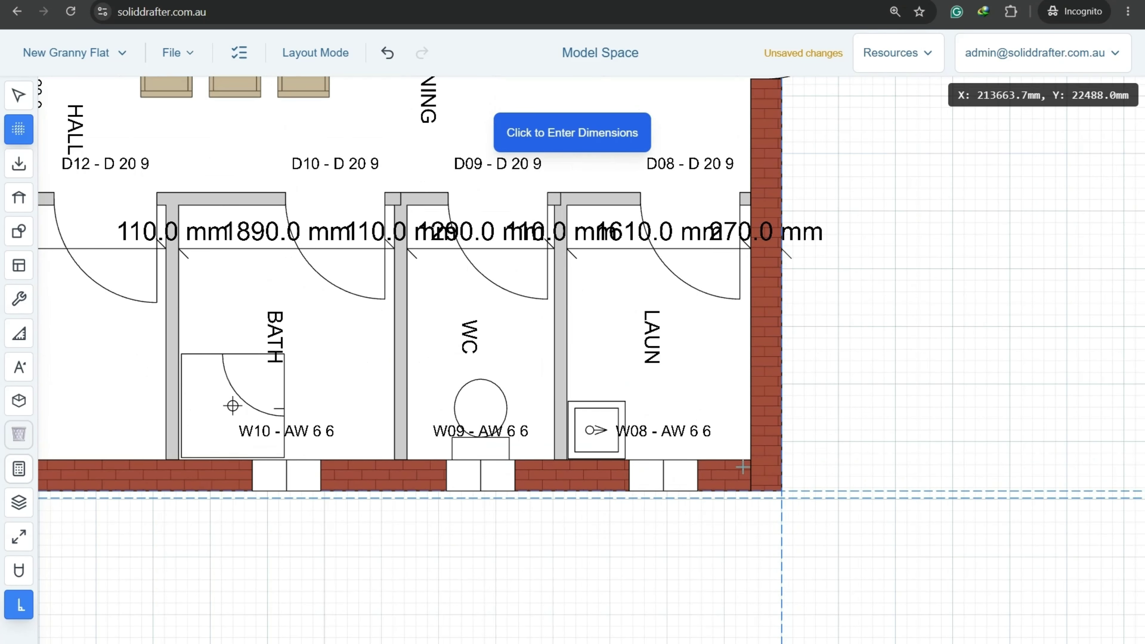
key(Escape)
scroll(665, 478, down, 5)
mouse_move(226, 356)
middle_down()
mouse_move(428, 384)
mouse_move(556, 352)
middle_up()
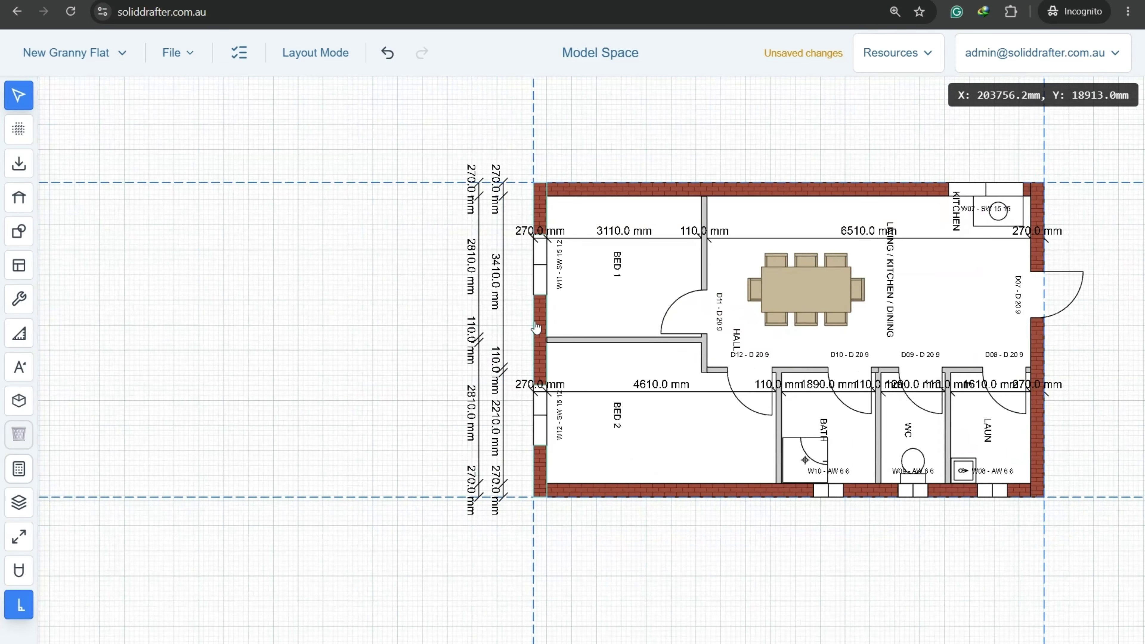
scroll(536, 327, up, 2)
Save the project.
click(173, 52)
click(191, 131)
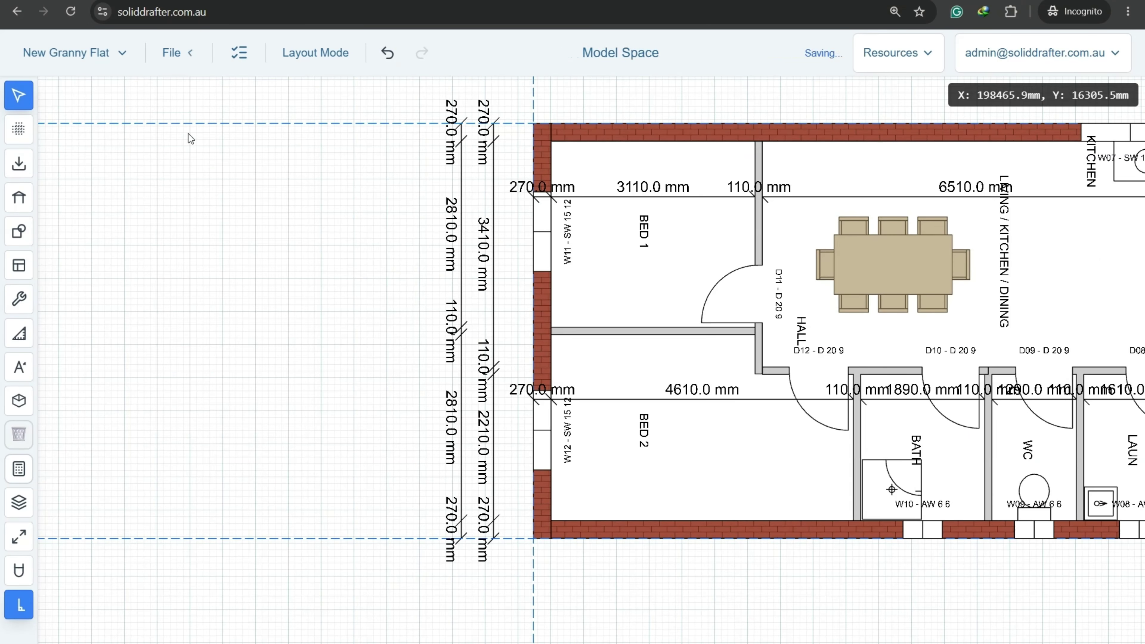
mouse_move(379, 281)
middle_down()
mouse_move(293, 283)
mouse_move(383, 272)
middle_up()
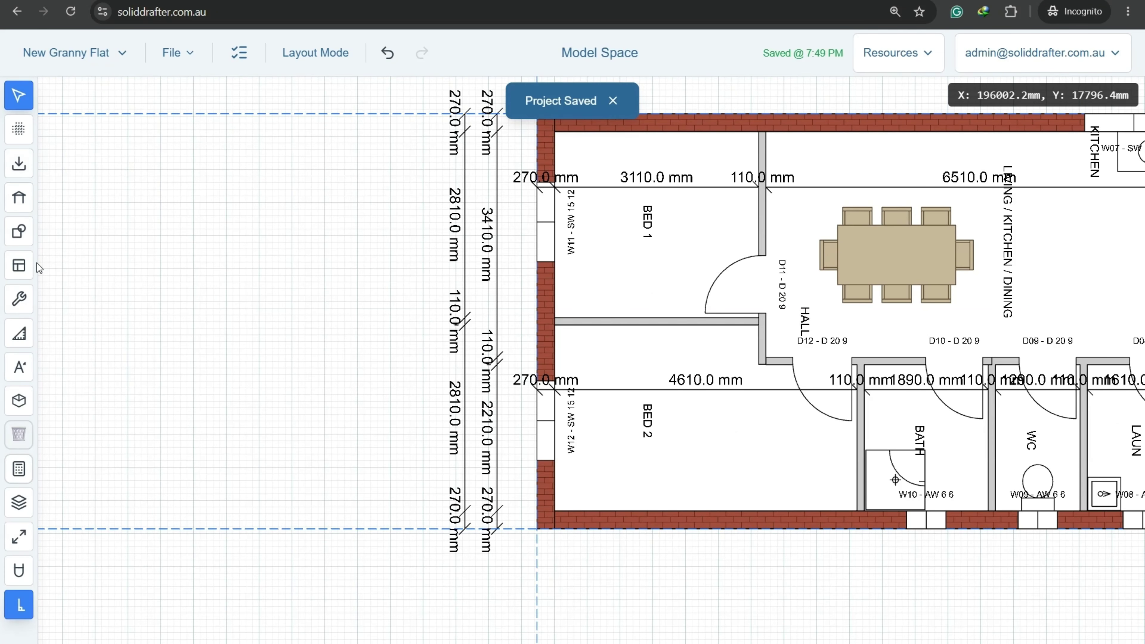
Add the 6270.0 mm overall dimension down the plan's left side.
click(22, 336)
click(56, 367)
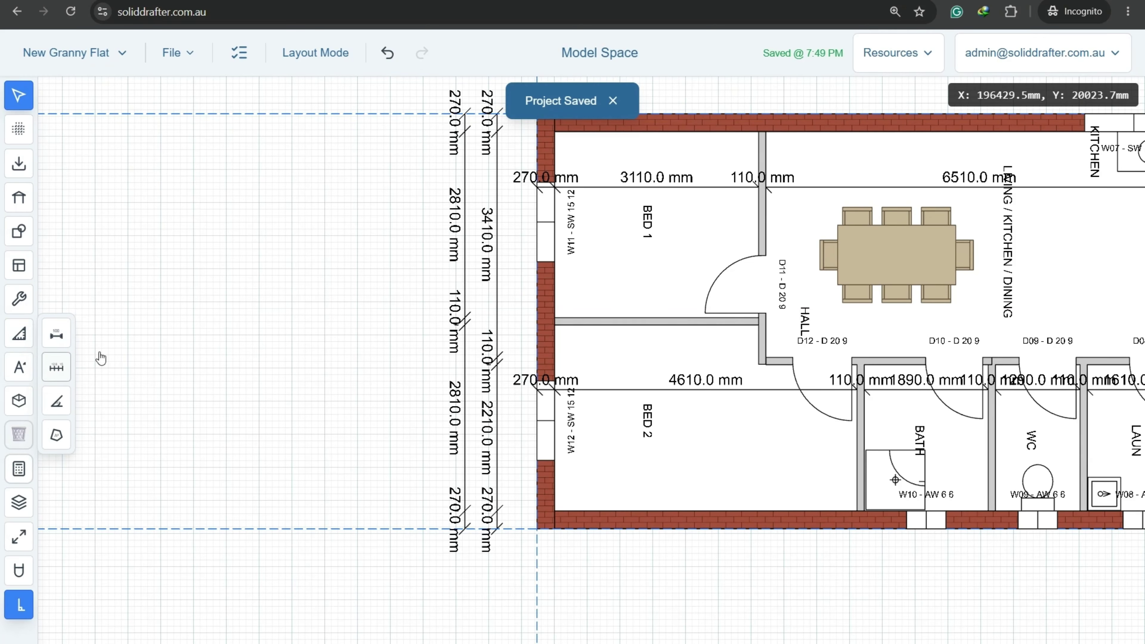
click(379, 98)
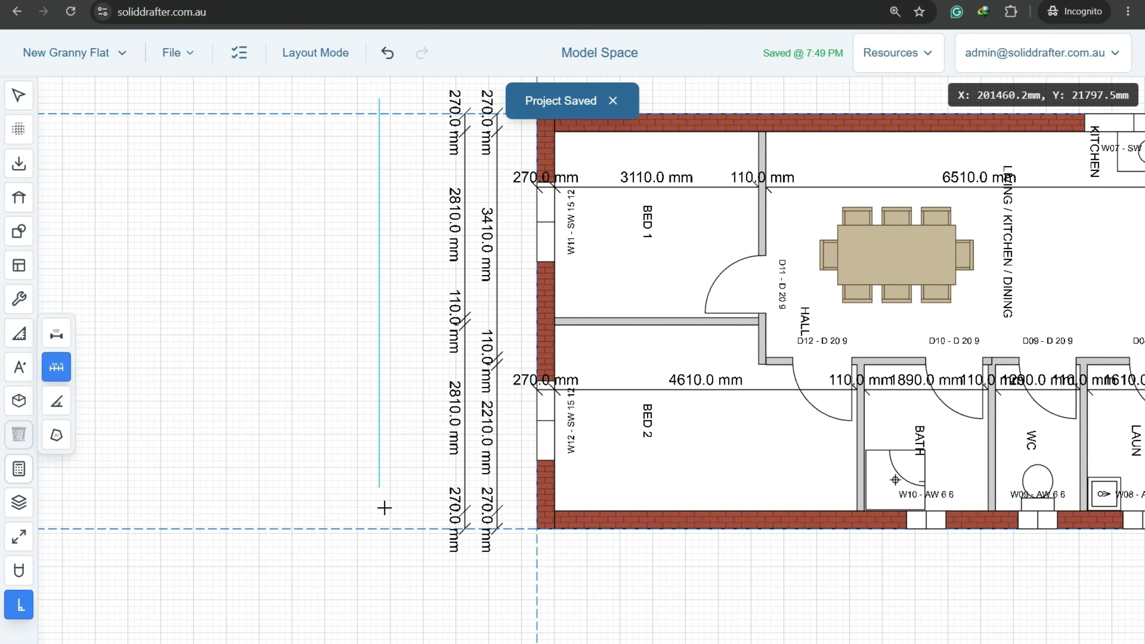
click(383, 545)
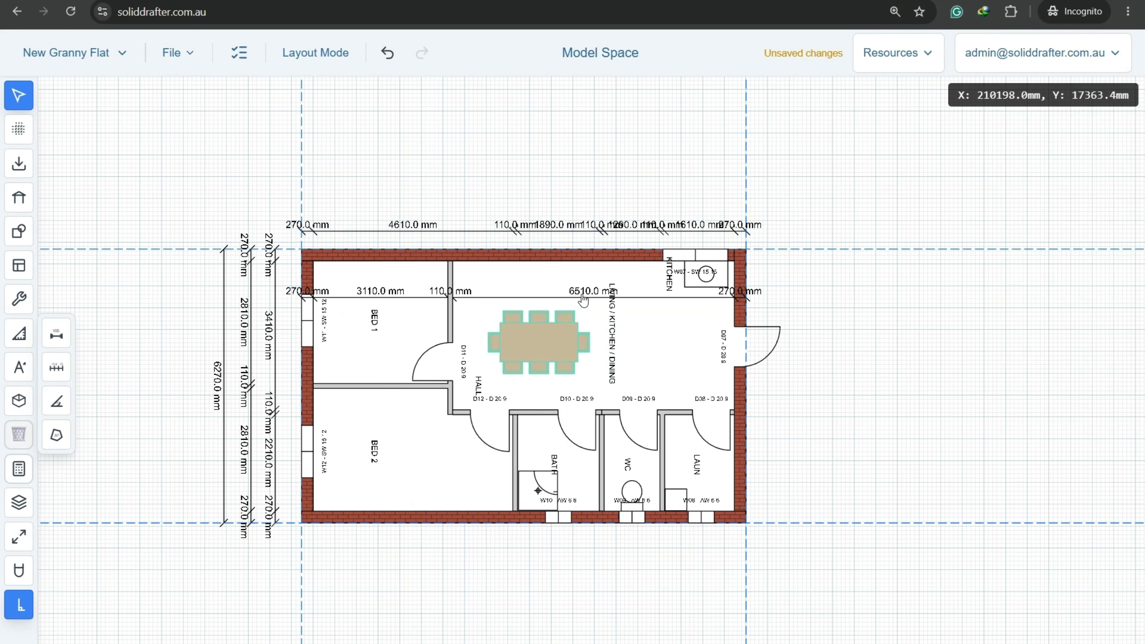
Move the 3110/6510 mm dimension chain up above the plan.
click(584, 297)
click(432, 634)
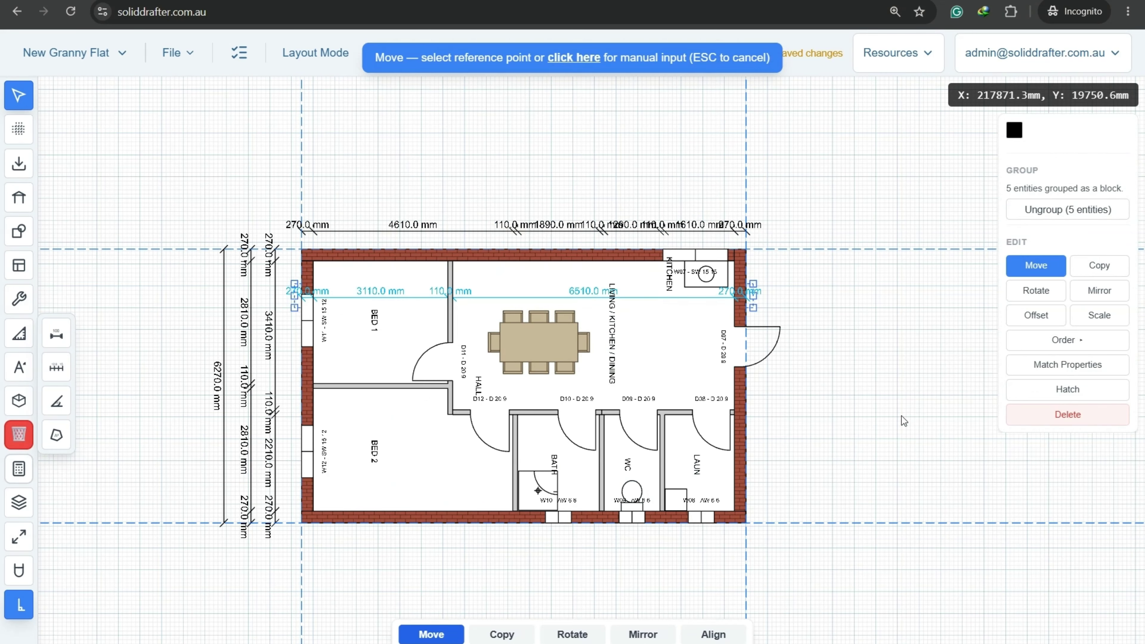
click(865, 440)
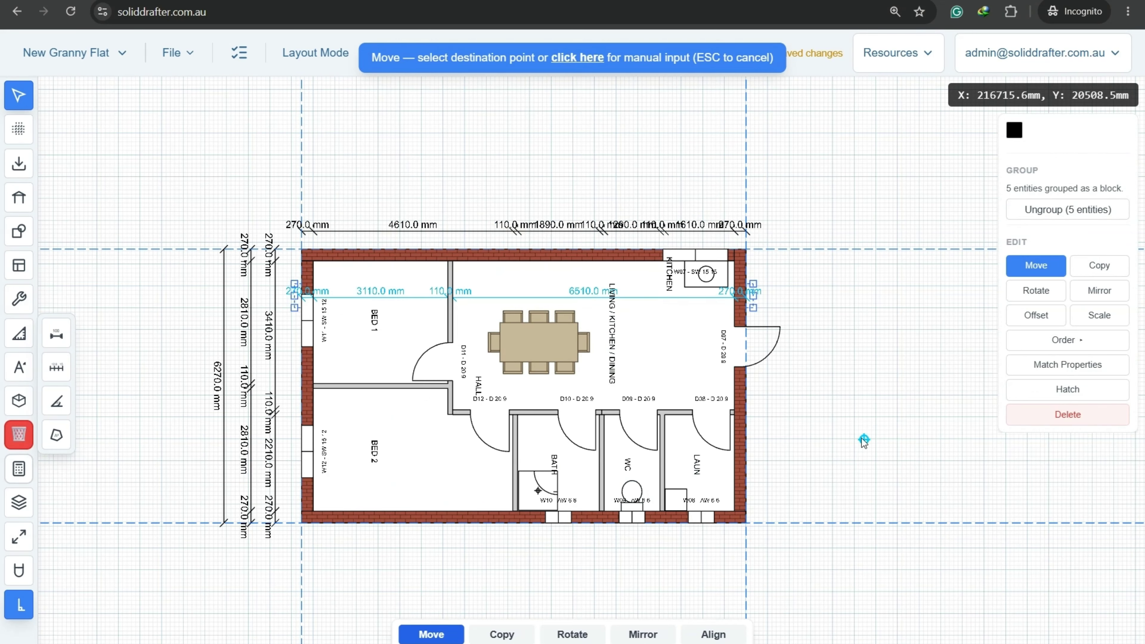
click(869, 344)
click(636, 124)
scroll(445, 104, up, 6)
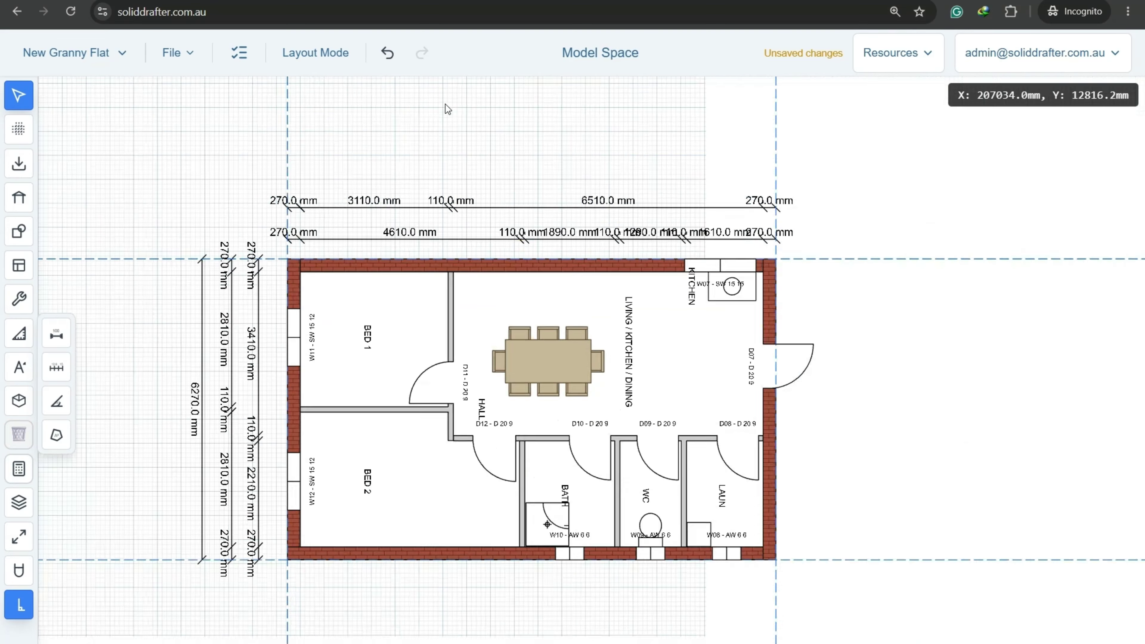
middle_drag(373, 110, 383, 267)
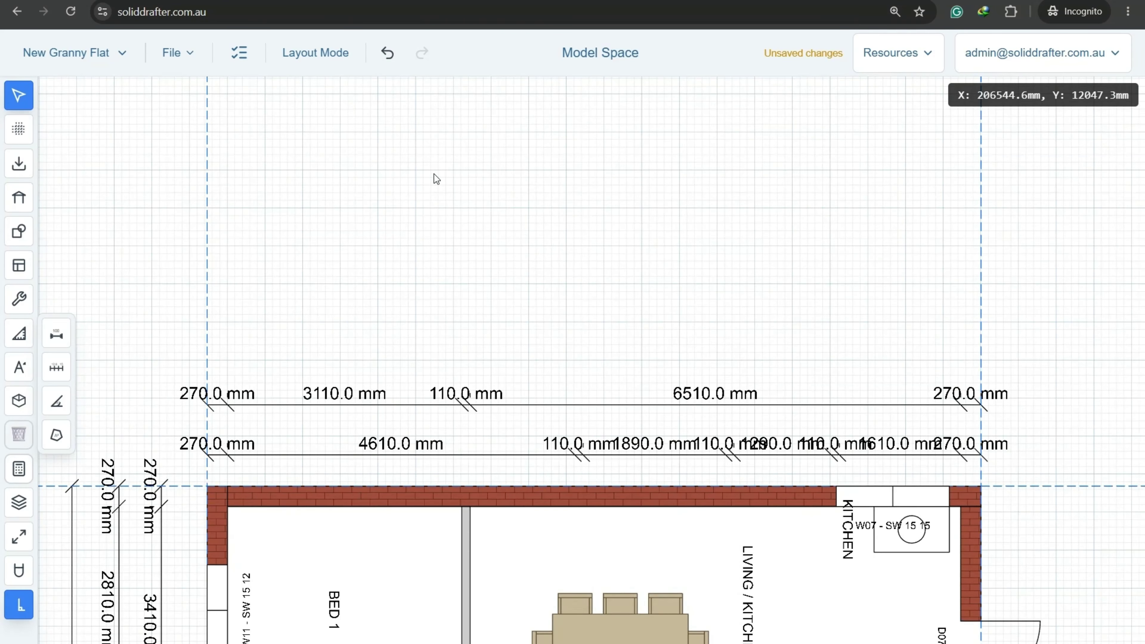
Add the 10270.0 mm overall width dimension across the plan.
click(56, 378)
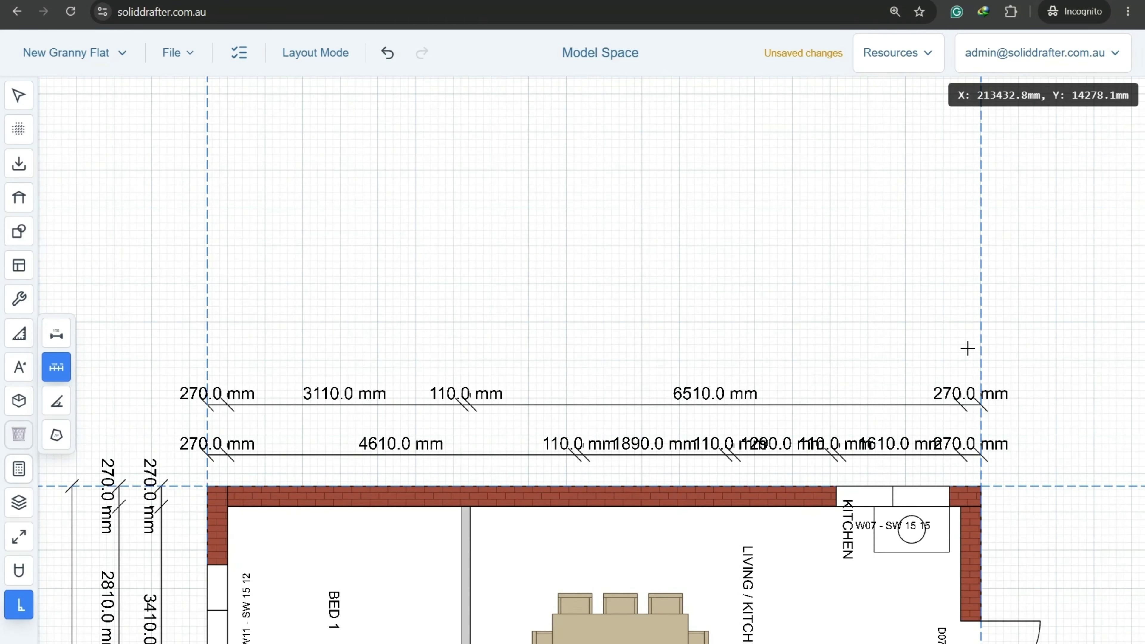
click(1007, 348)
click(158, 347)
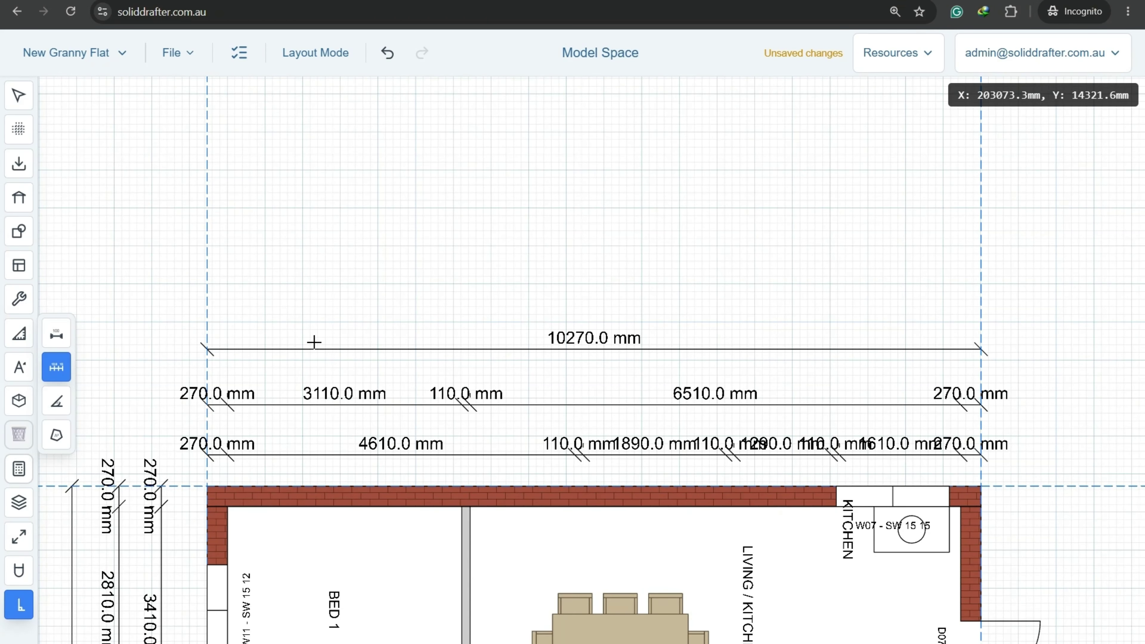
click(56, 373)
Recentre the floor plan and save the project.
scroll(311, 376, down, 5)
middle_drag(304, 433, 473, 221)
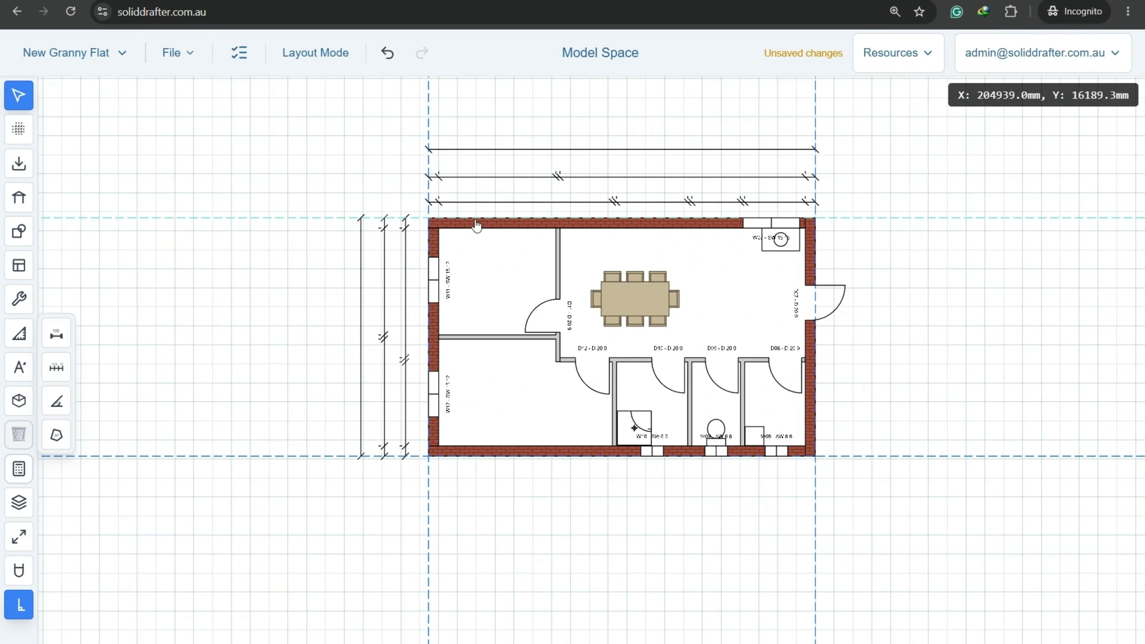
scroll(441, 396, up, 2)
middle_drag(561, 323, 429, 434)
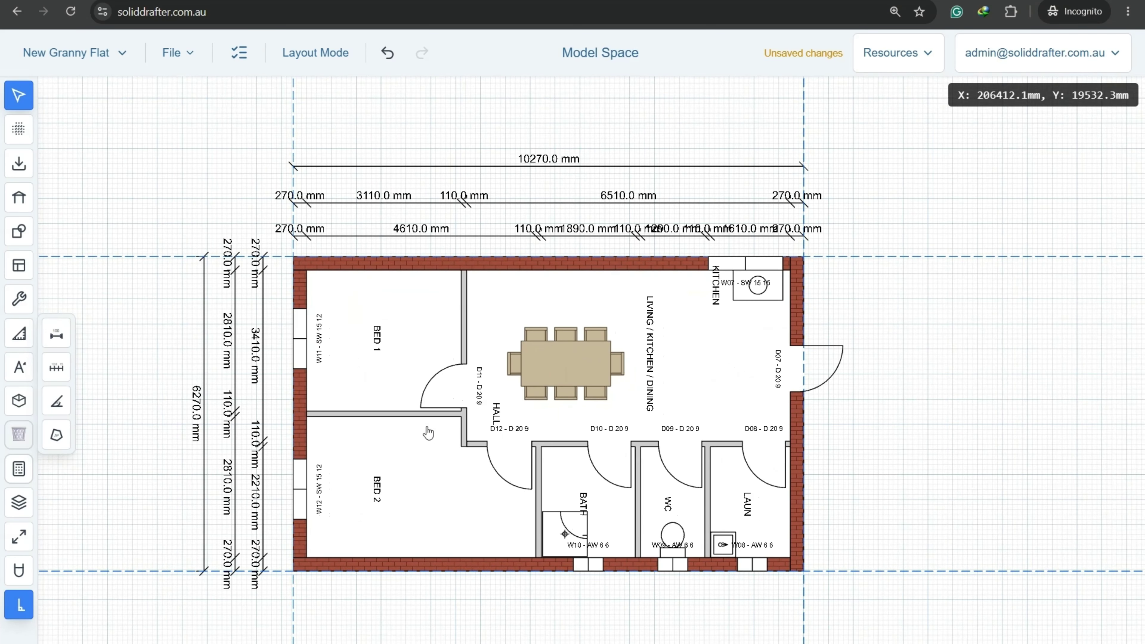
click(176, 53)
click(184, 126)
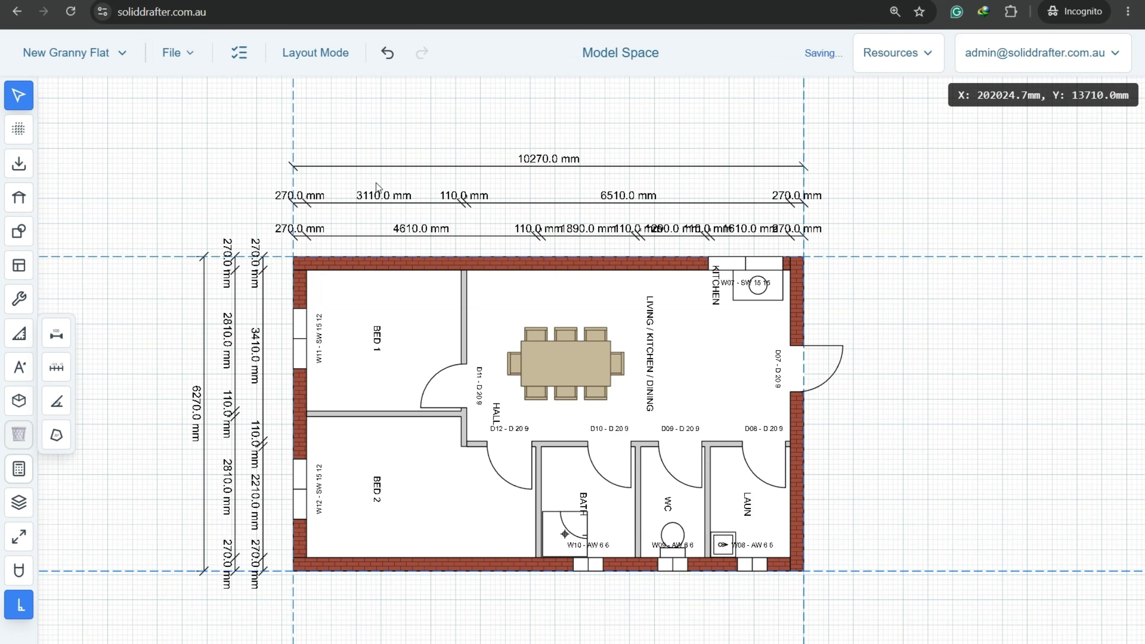
middle_drag(932, 483, 903, 474)
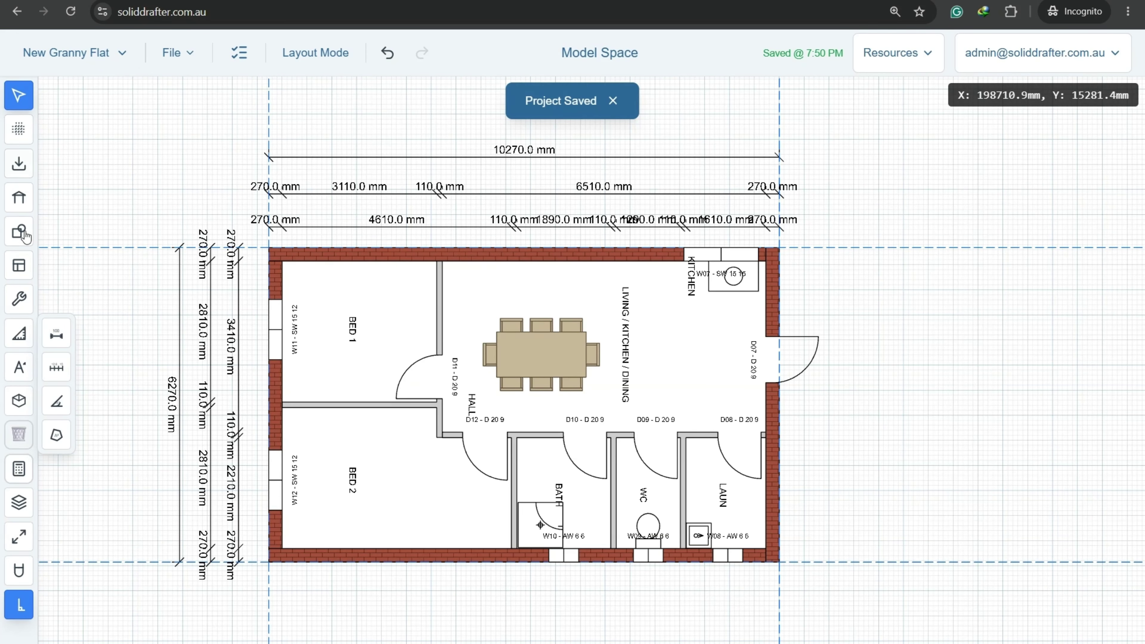
Add the title text 'PROPOSED FLOOR PLAN' below the plan.
mouse_move(21, 370)
click(56, 373)
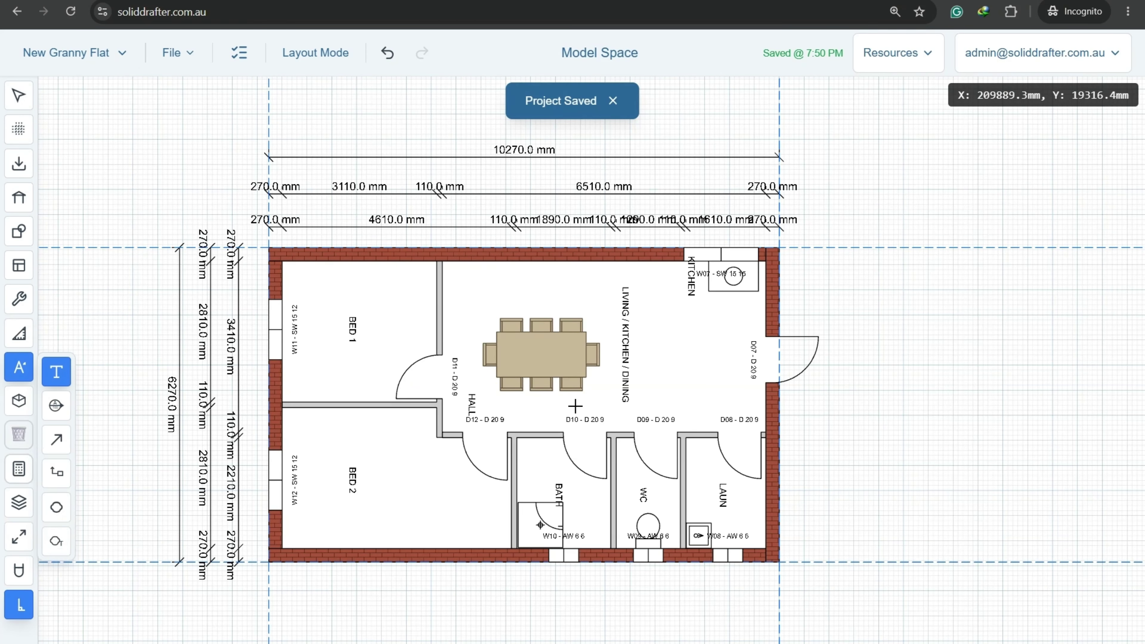
middle_drag(572, 408, 547, 317)
scroll(310, 455, up, 3)
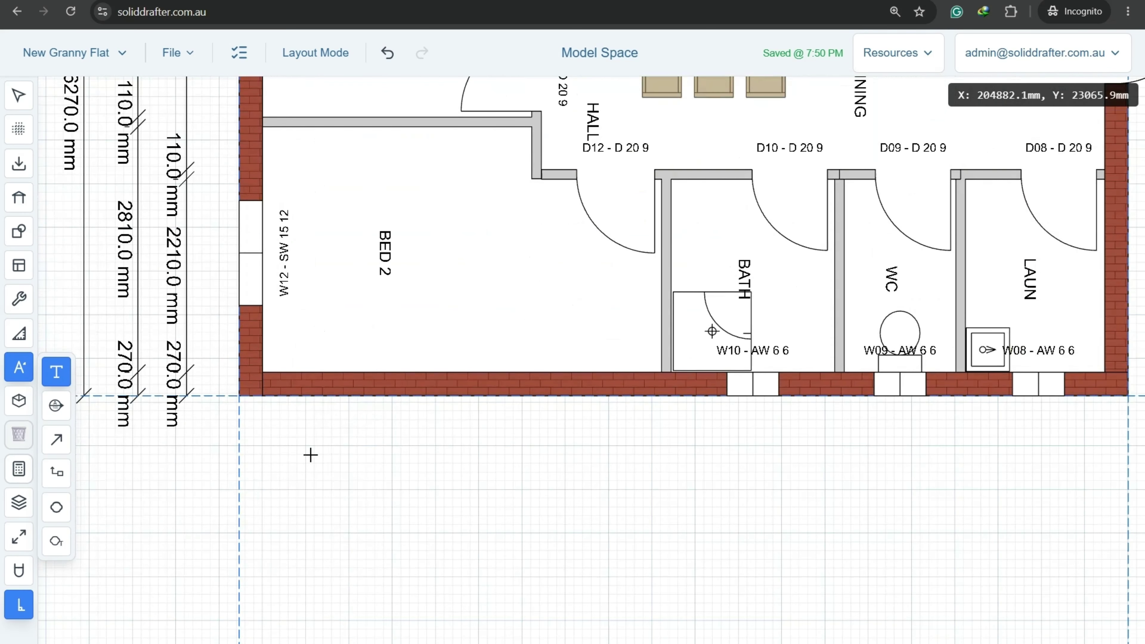
click(291, 446)
text(p)
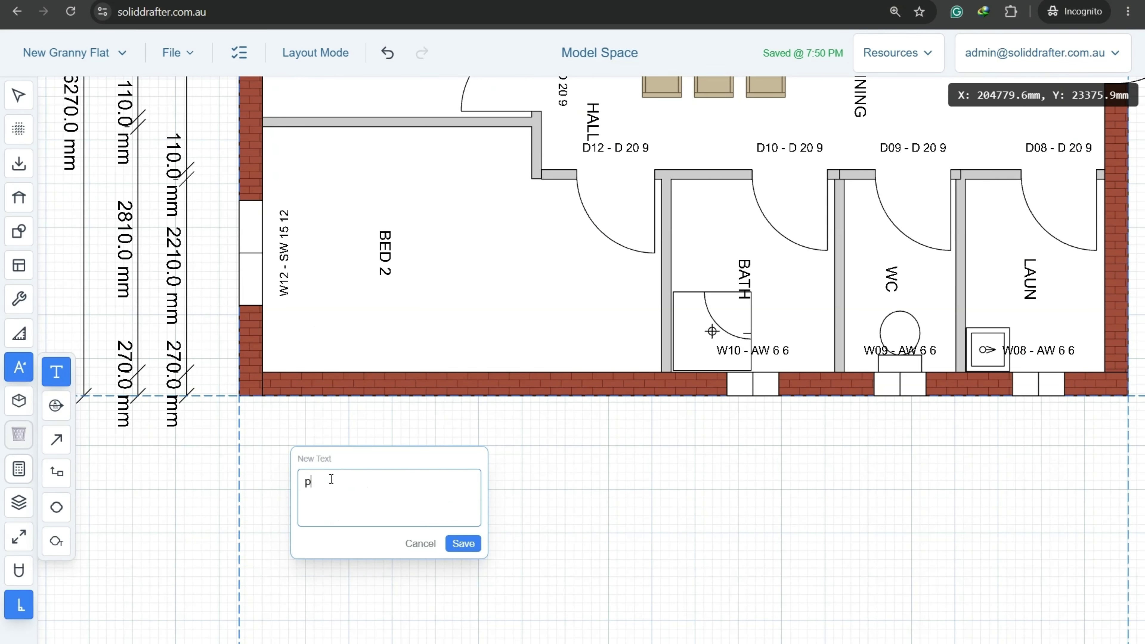
key(BackSpace)
key(Caps_Lock)
text(PR)
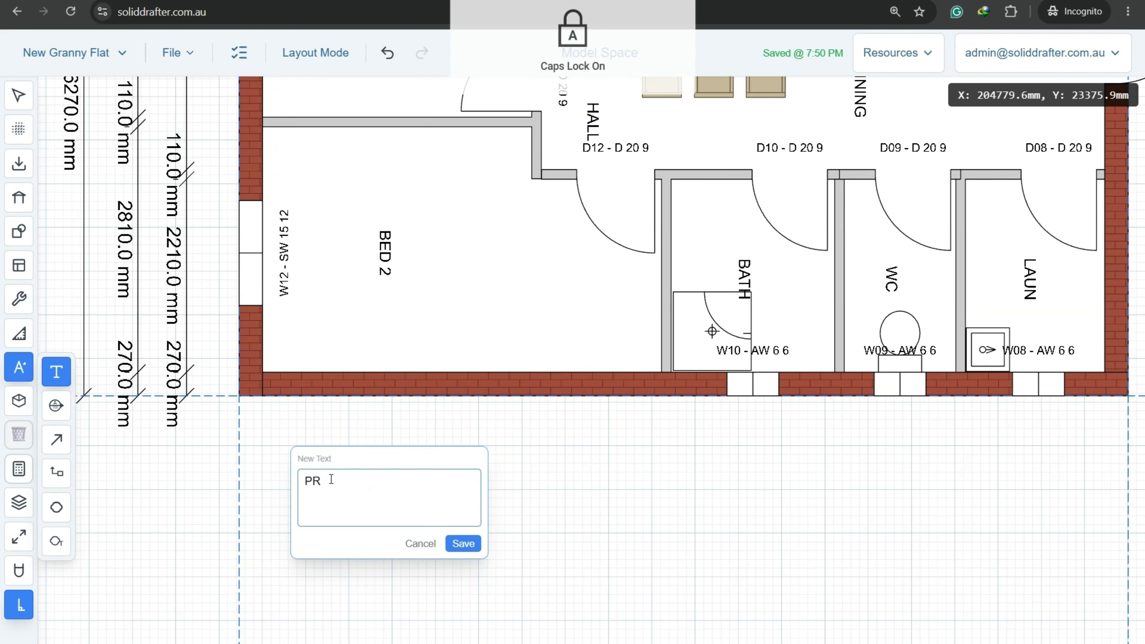
text(OPOSED FLOOR PLAN)
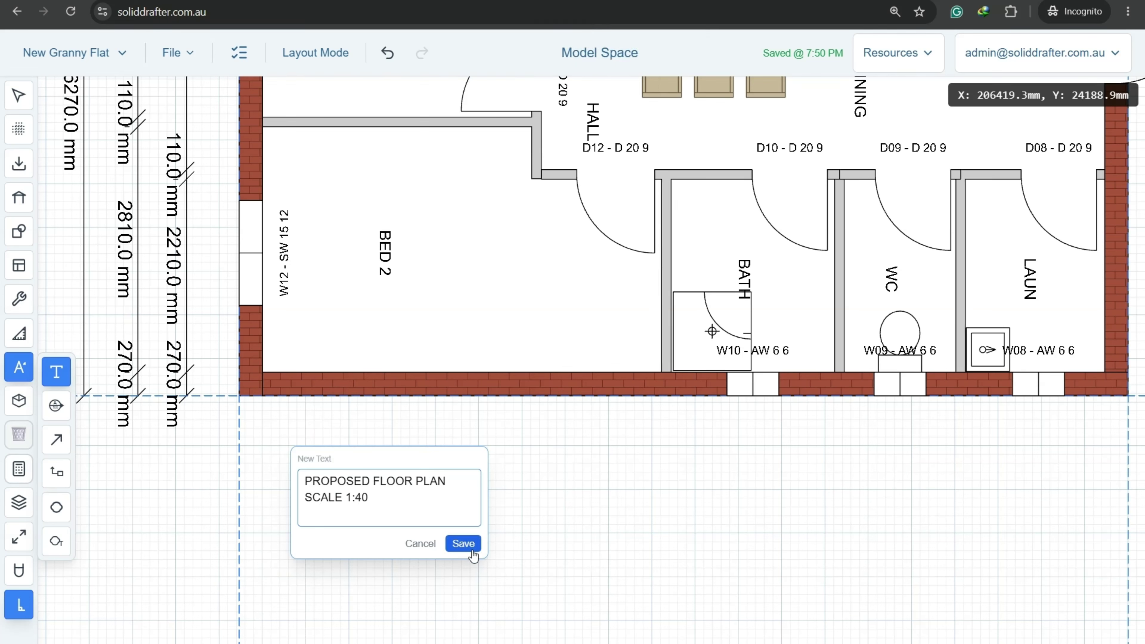
click(464, 543)
Save the project.
click(176, 52)
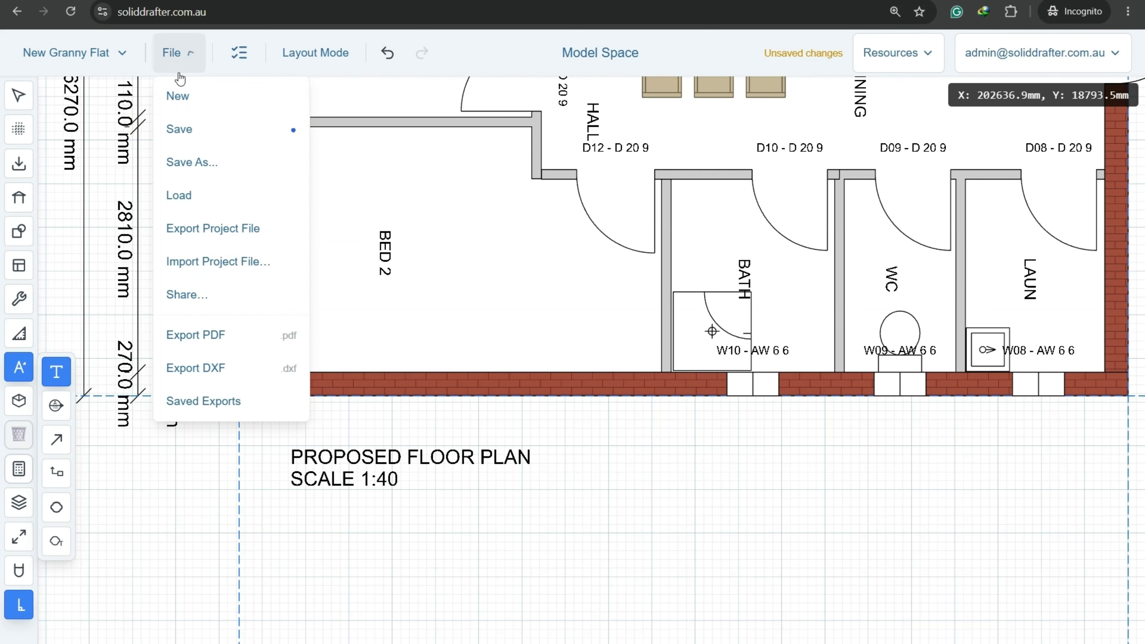
click(181, 123)
key(Escape)
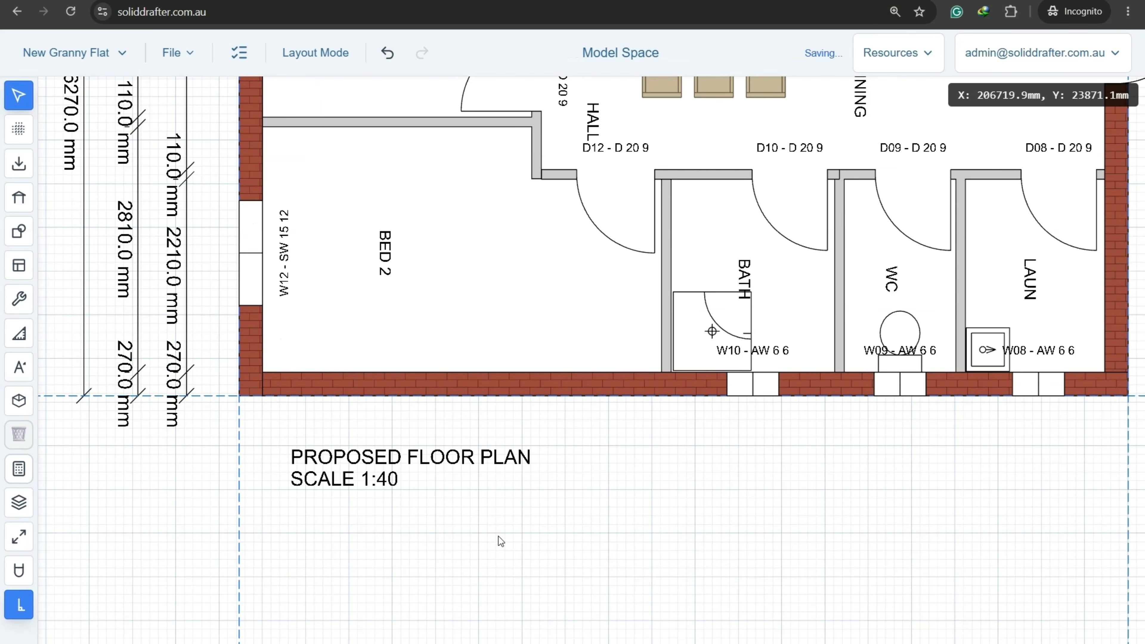
scroll(499, 536, down, 3)
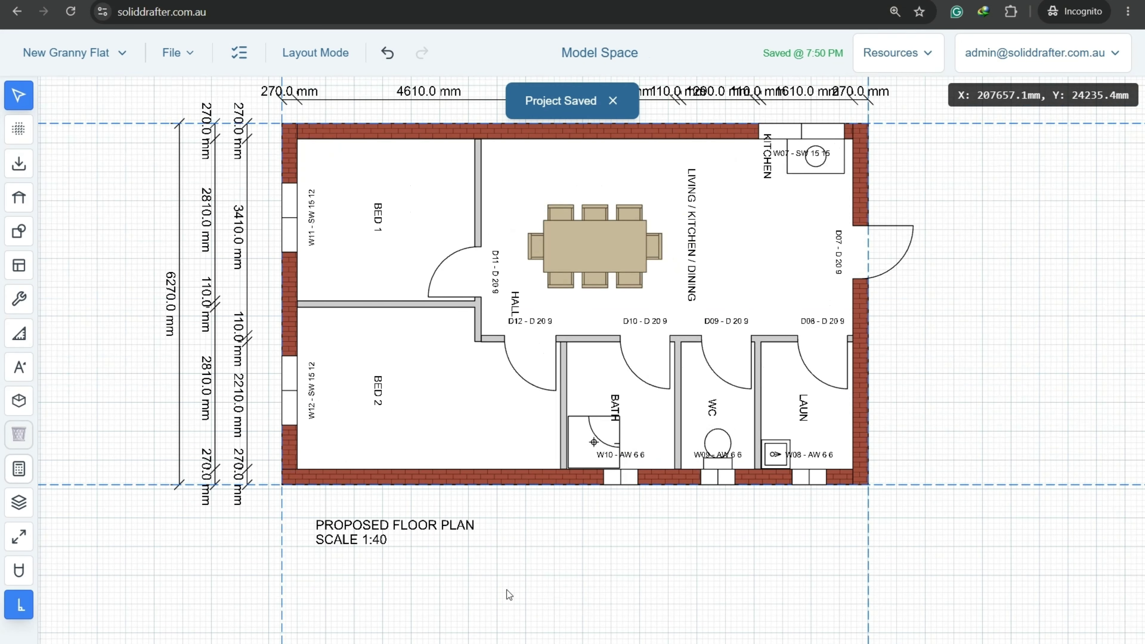
scroll(526, 602, down, 3)
Add a 10° skillion roof over the plan and pick the Section/Elevation tool.
middle_drag(569, 605, 528, 614)
scroll(528, 614, down, 1)
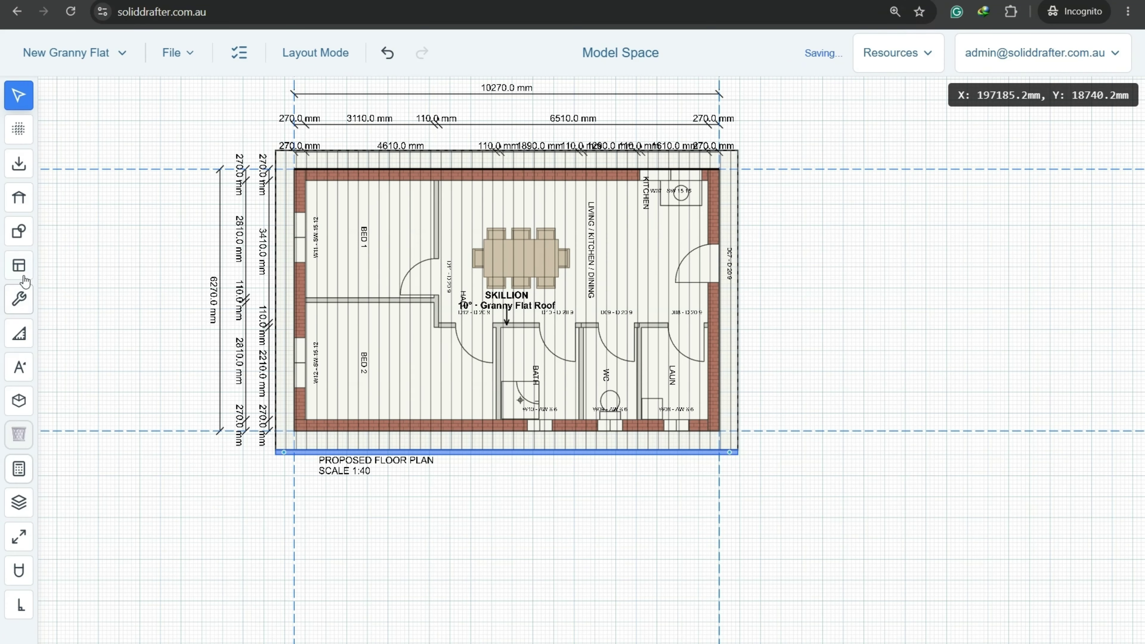
mouse_move(39, 291)
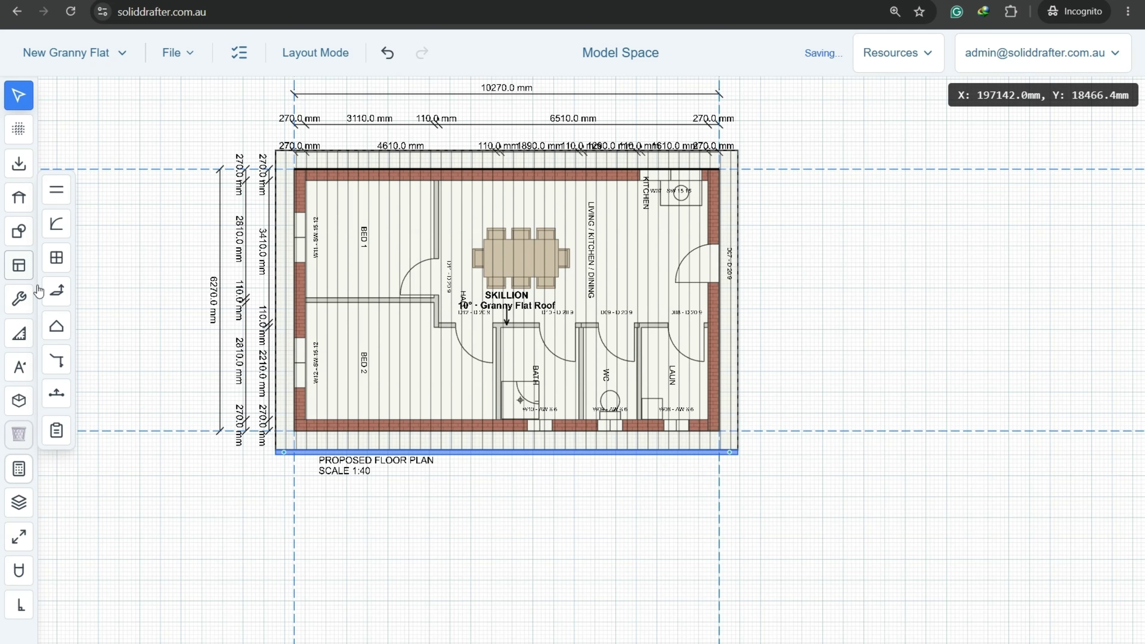
click(59, 395)
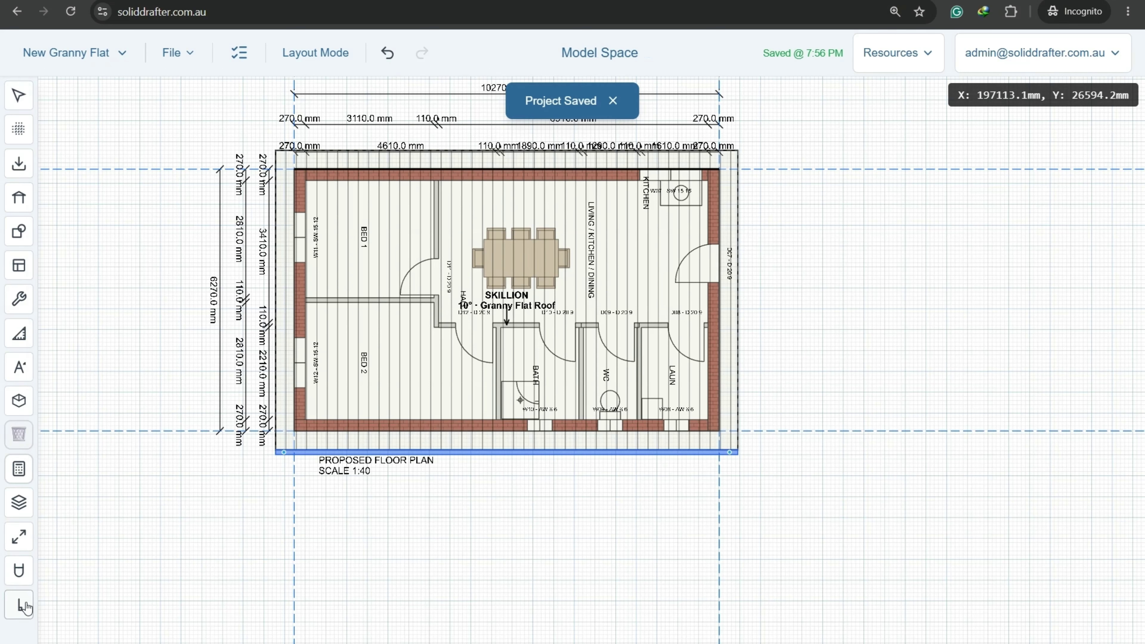
click(23, 605)
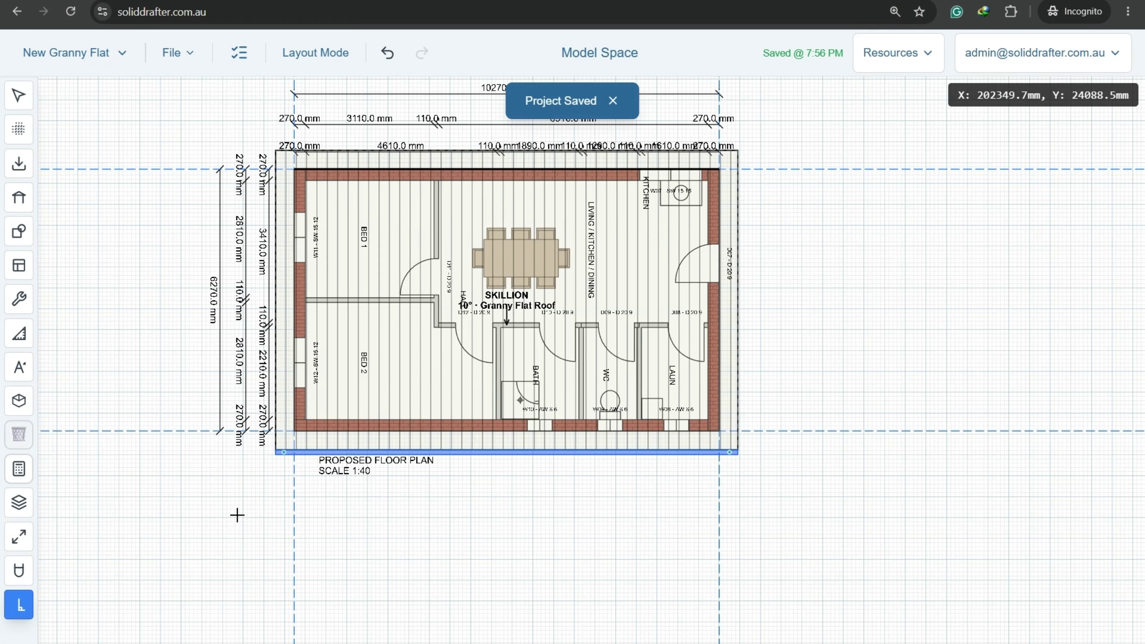
Draw section line A under the plan looking up, placing Elevation 1 to the right.
click(229, 554)
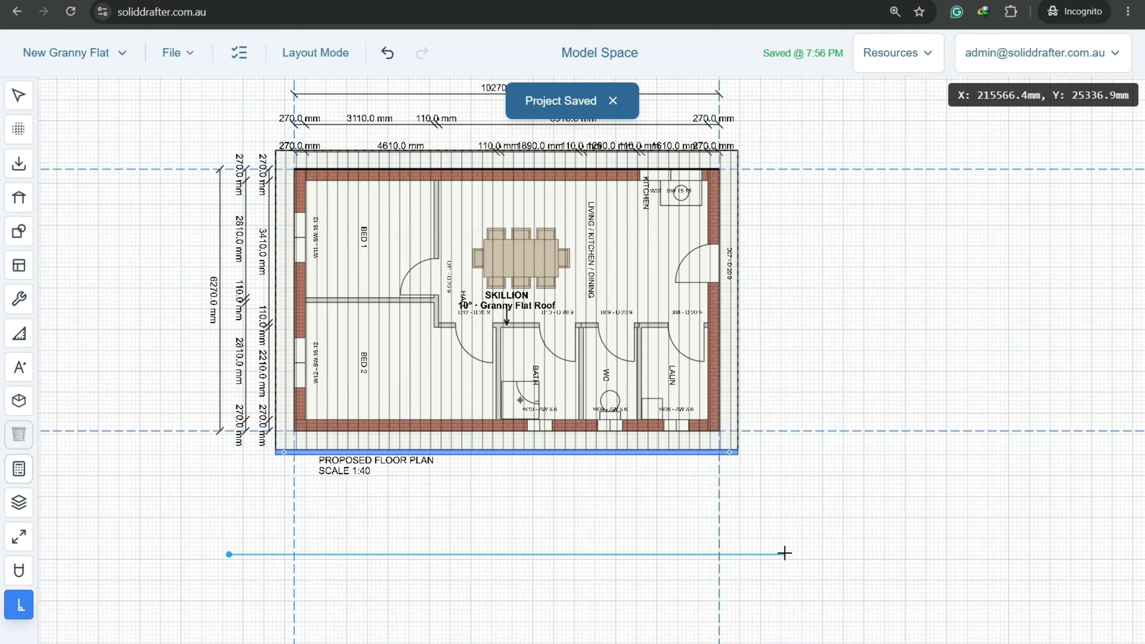
click(785, 554)
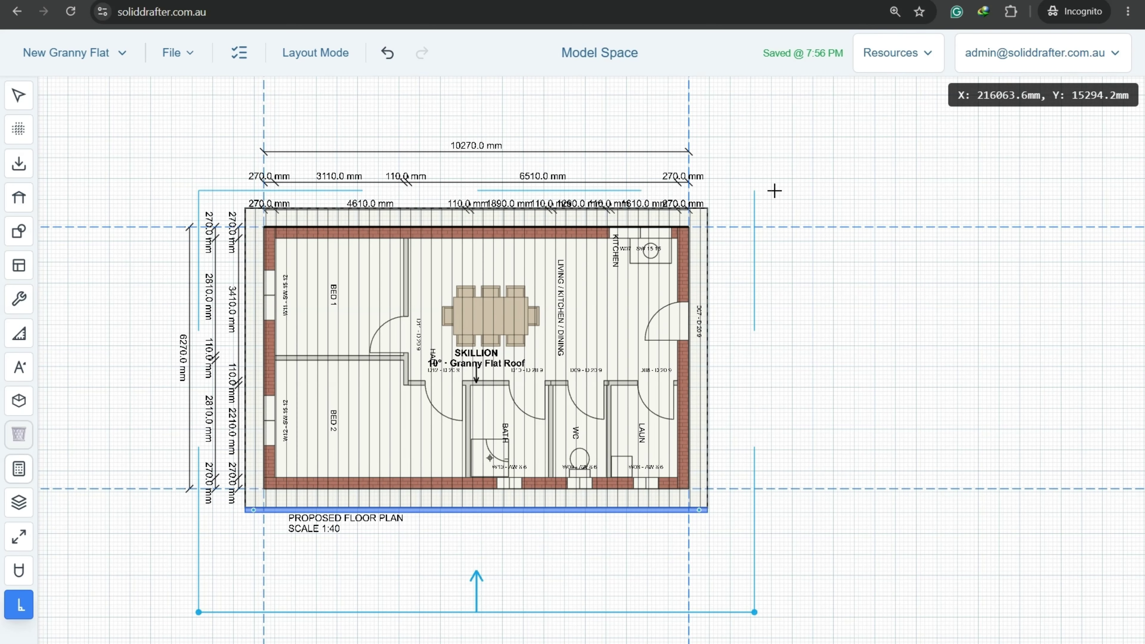
click(774, 191)
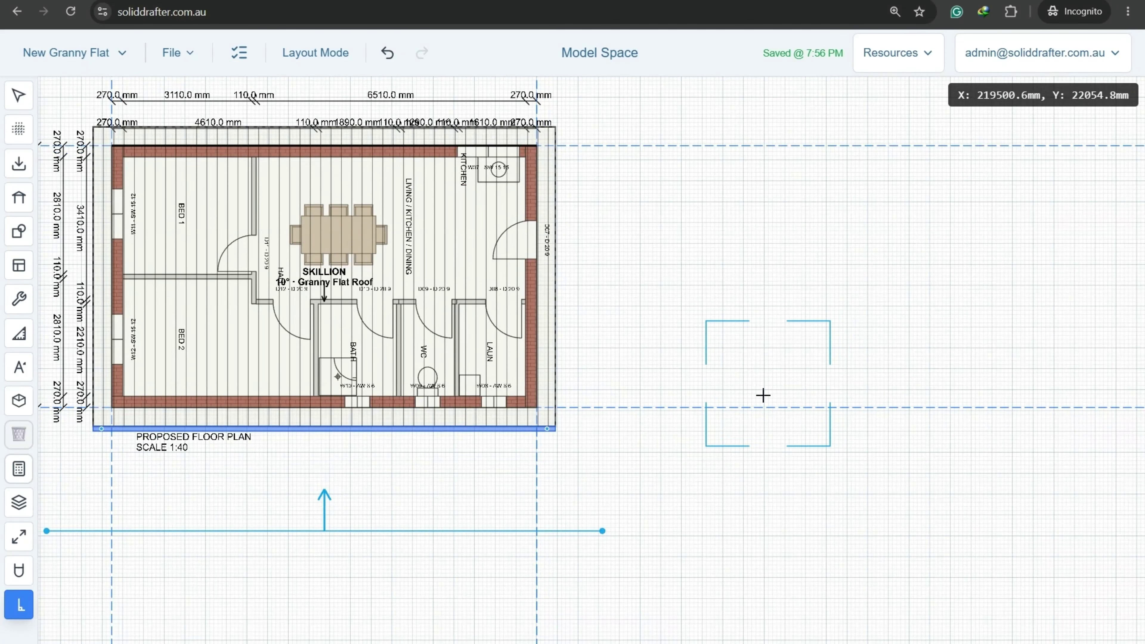
middle_drag(763, 276, 753, 367)
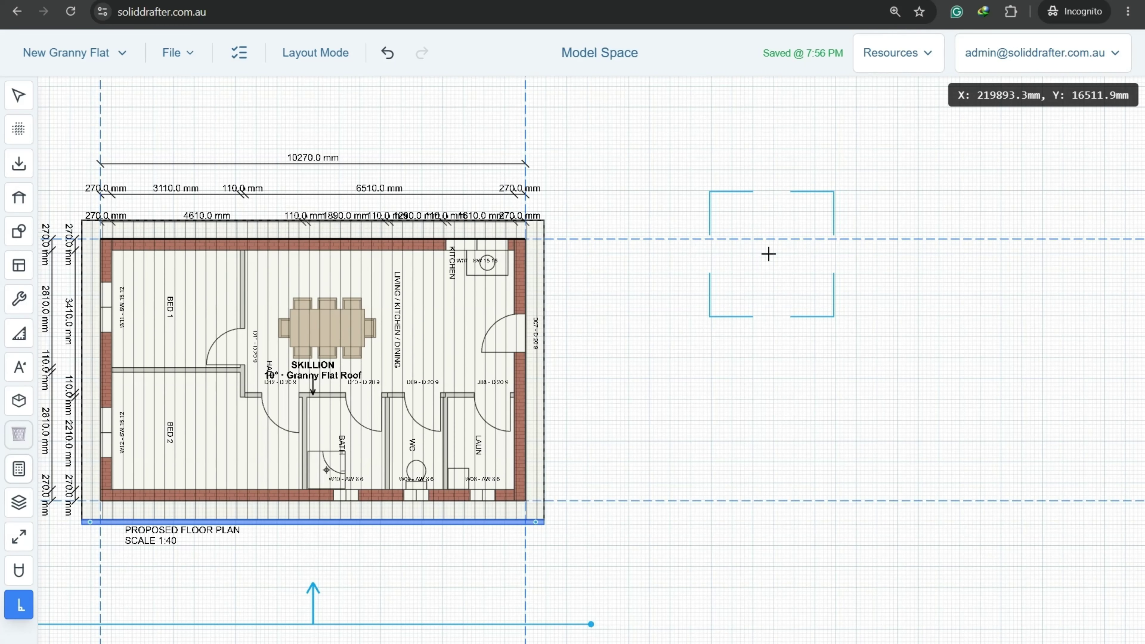
click(765, 269)
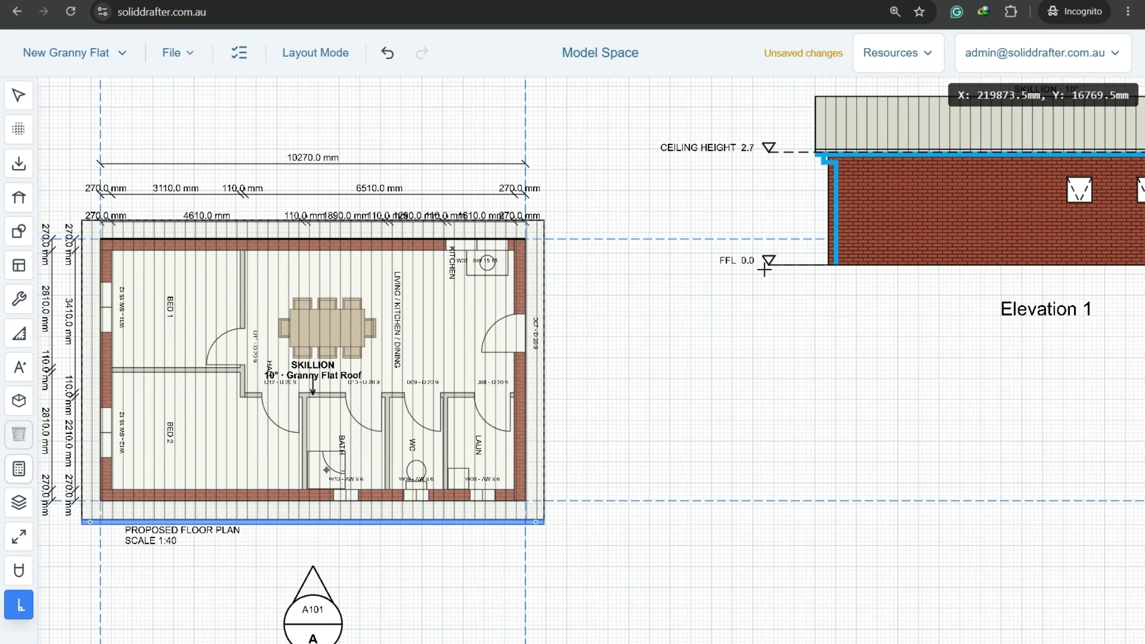
scroll(661, 339, down, 3)
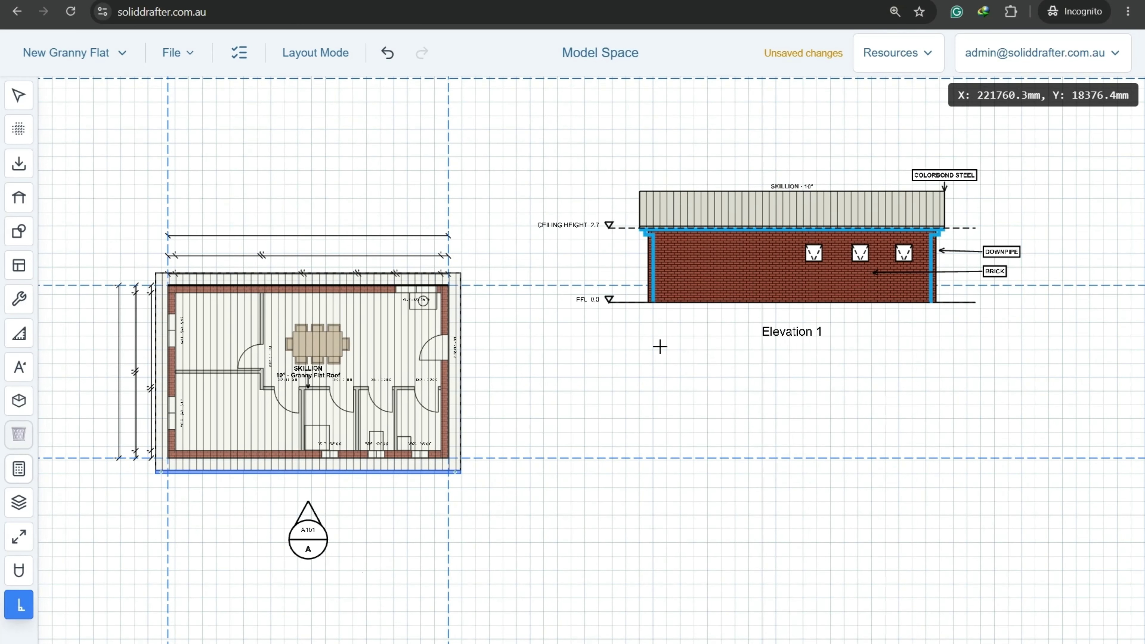
Try sliding an Elevation 1 window left, then undo the move.
key(Escape)
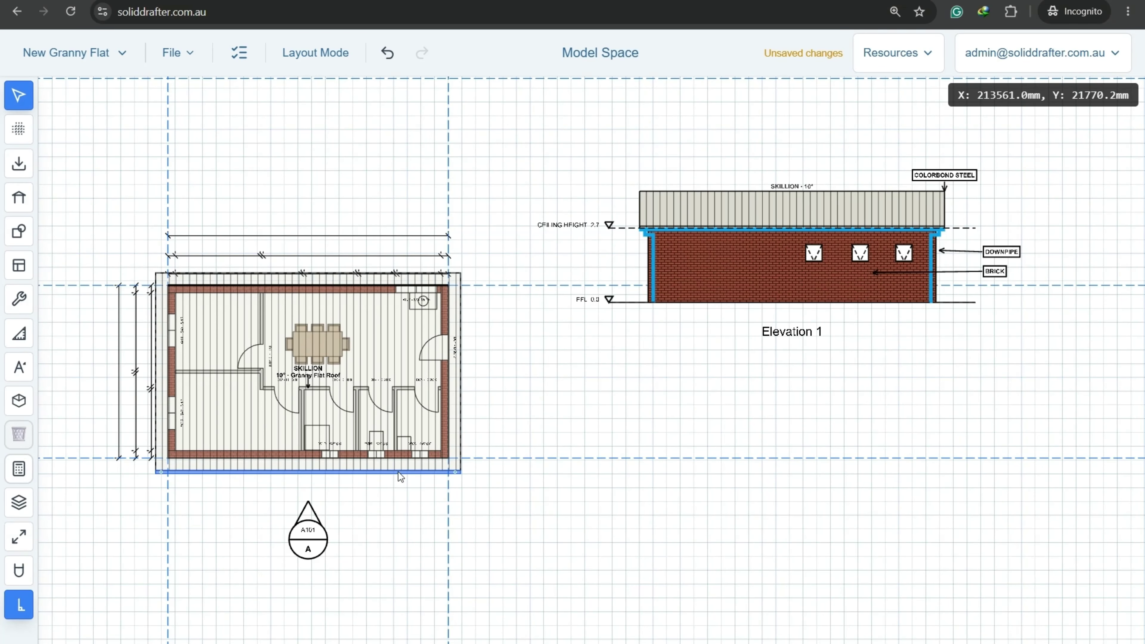
click(820, 254)
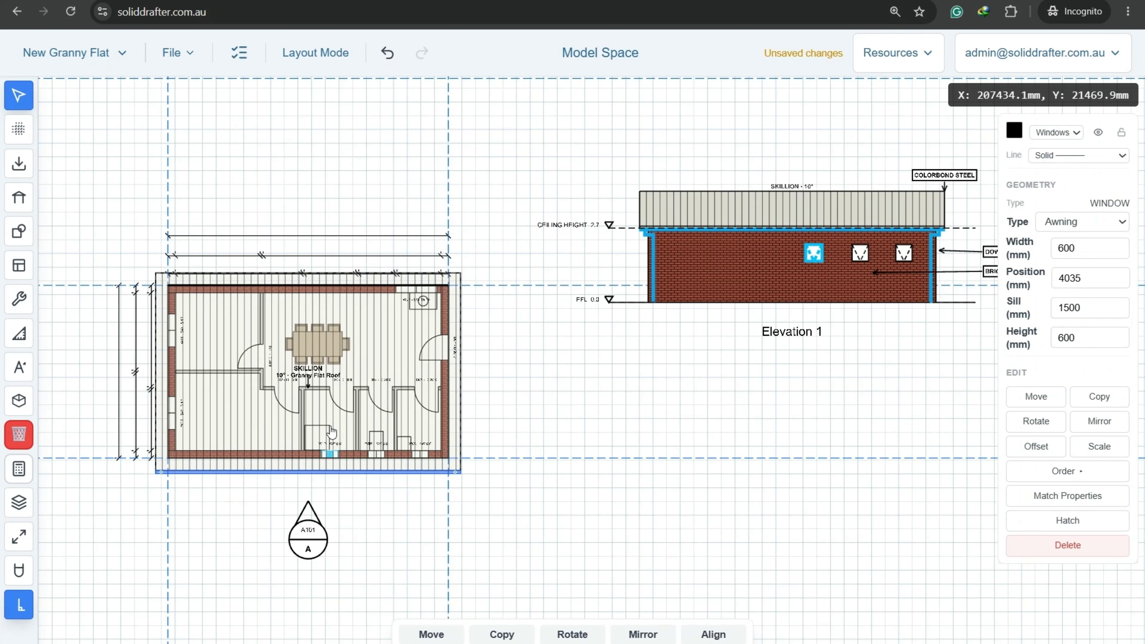
scroll(334, 436, up, 2)
scroll(346, 431, down, 1)
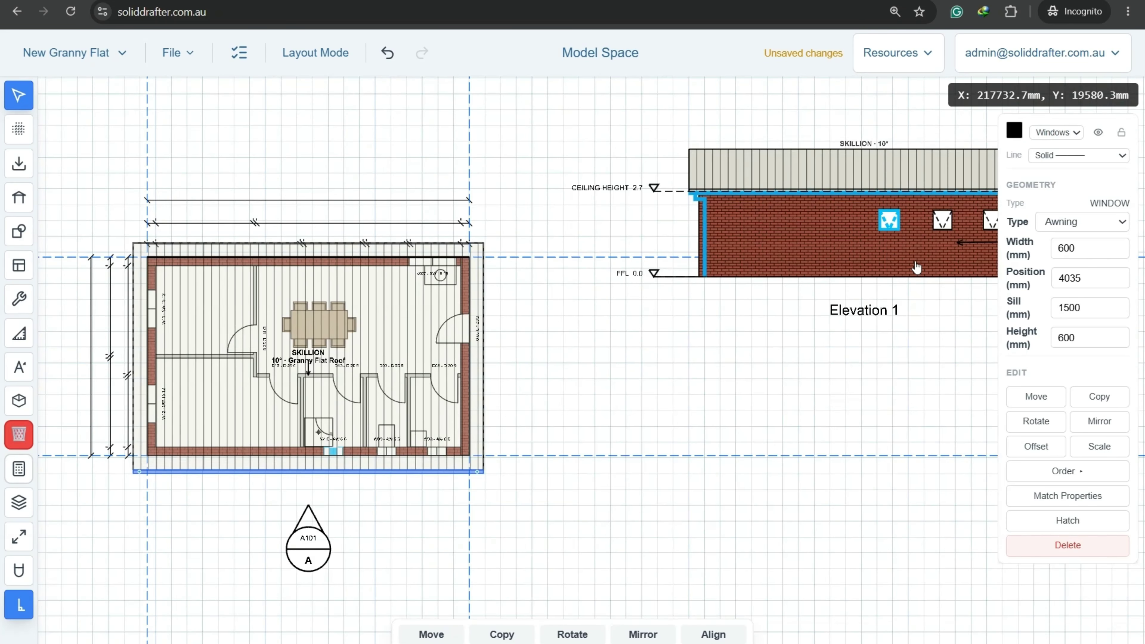
drag(886, 223, 770, 224)
click(389, 55)
Drag the BRICK and DOWNPIPE labels lower, then return to the floor plan.
middle_drag(814, 389, 528, 452)
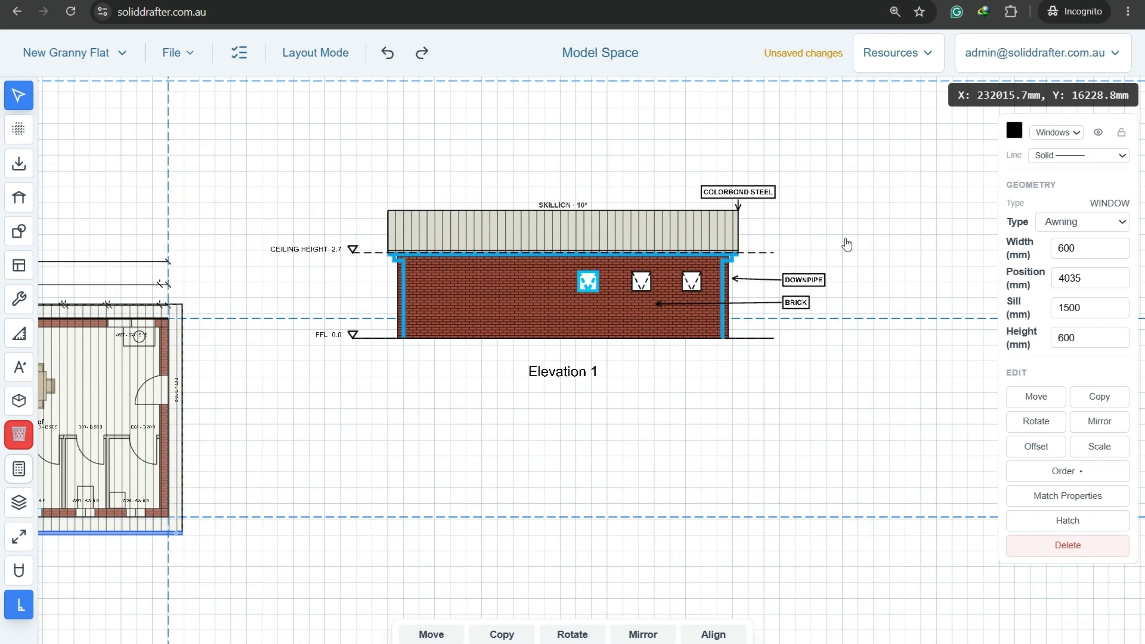
scroll(839, 282, up, 5)
drag(743, 327, 650, 372)
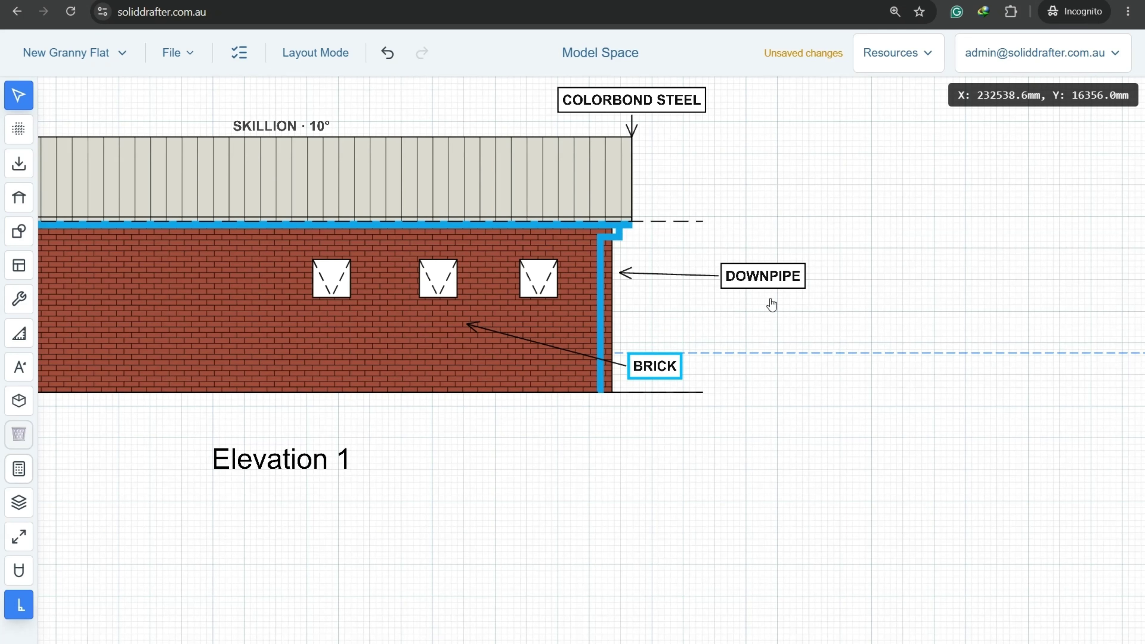
drag(773, 273, 723, 311)
click(773, 236)
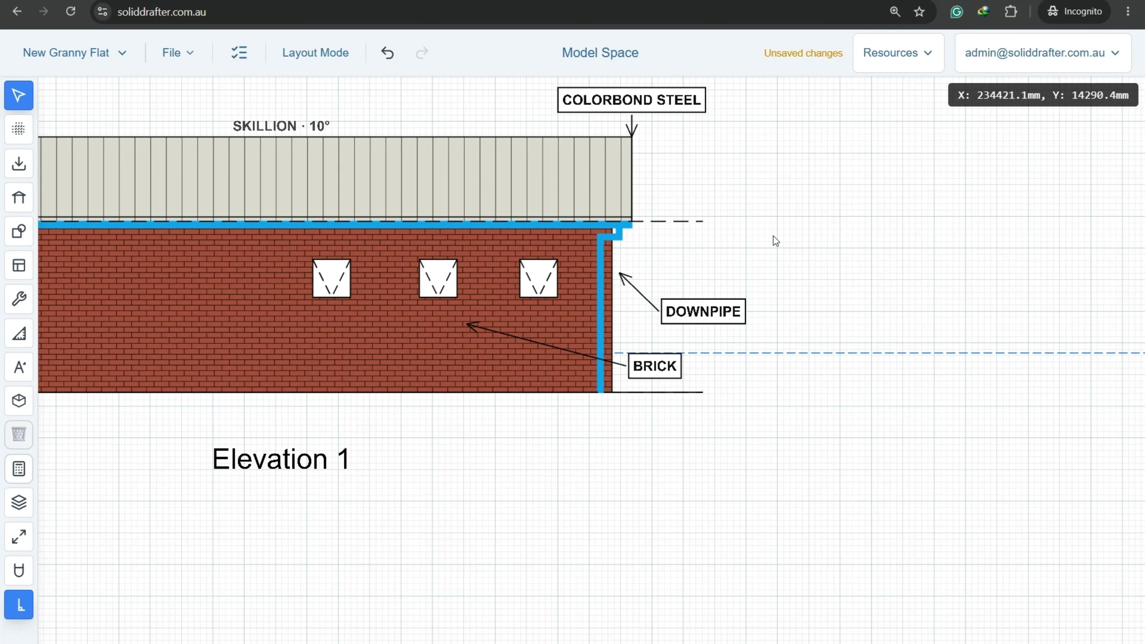
scroll(773, 236, down, 3)
middle_drag(404, 355, 445, 420)
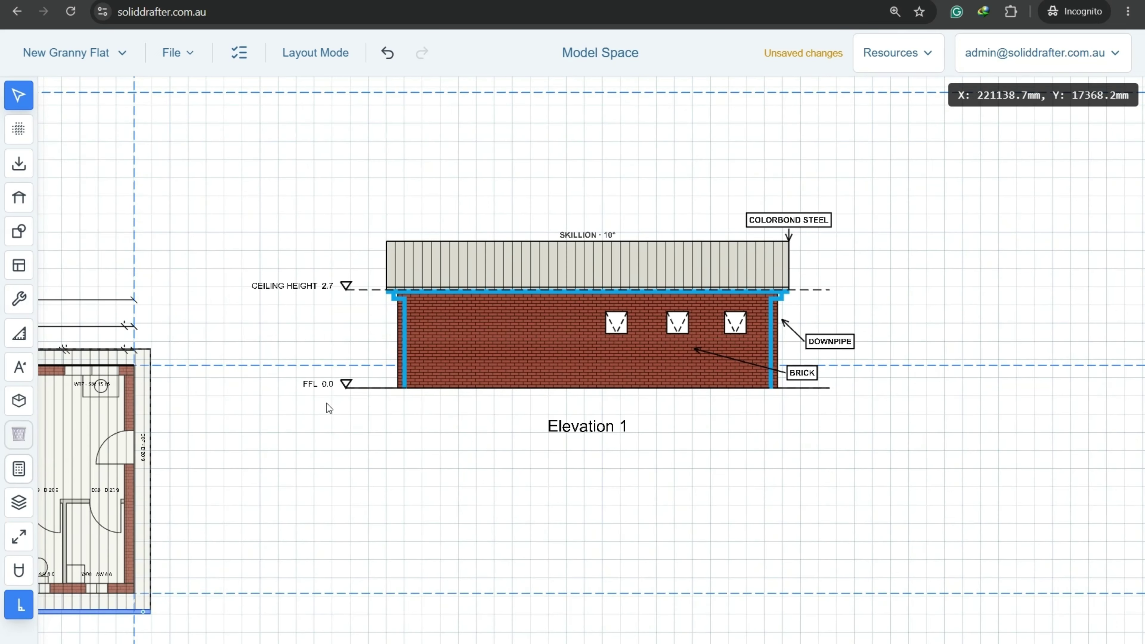
middle_drag(327, 404, 675, 303)
Tick 'Use builders (if applicable)' and 'Finalise floor plan' in the Project Checklist, reaching 9 of 14.
click(240, 57)
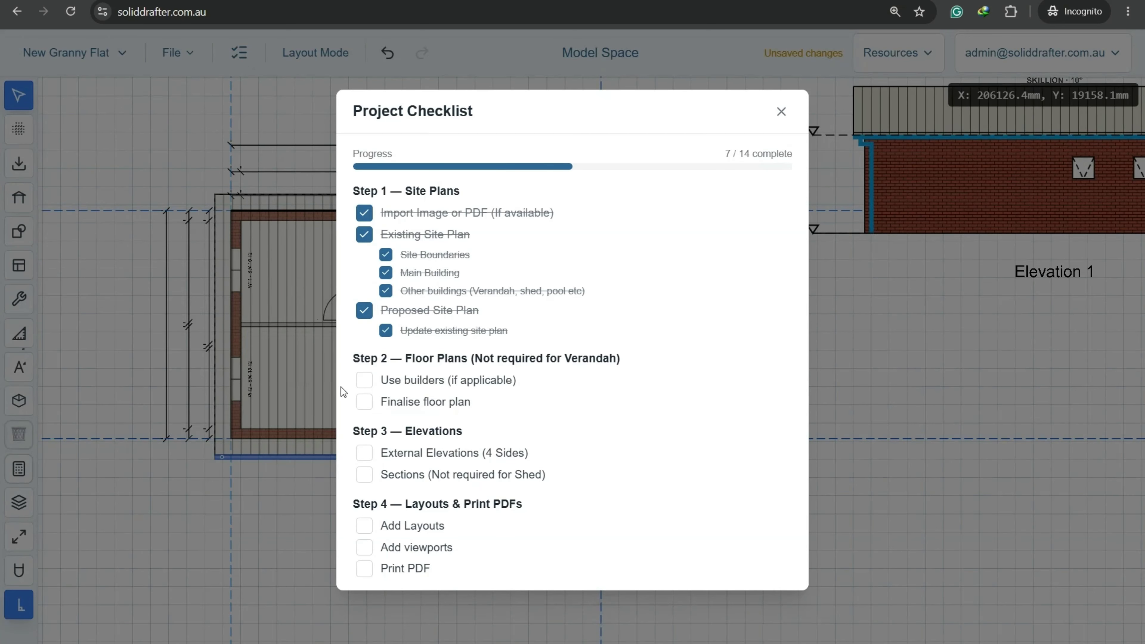
click(364, 380)
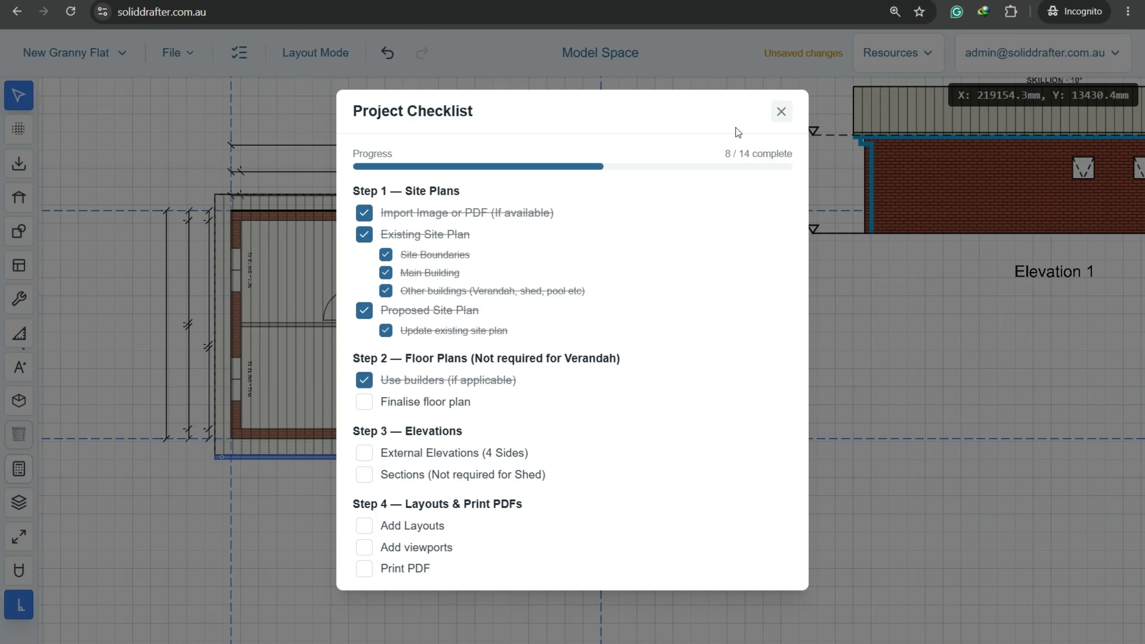
click(424, 404)
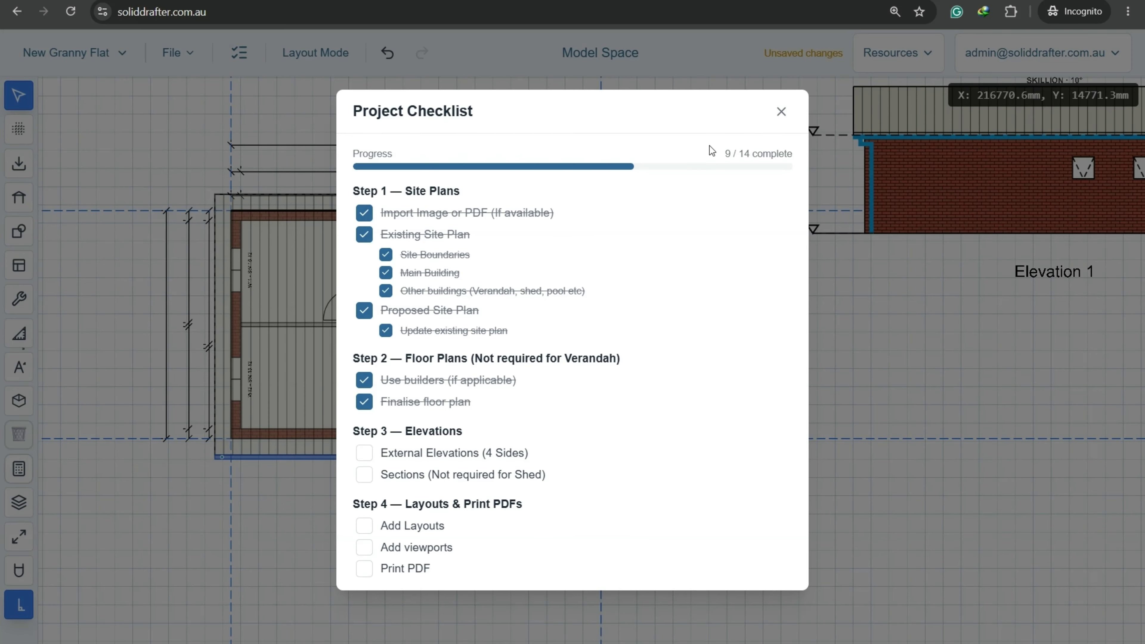
click(782, 112)
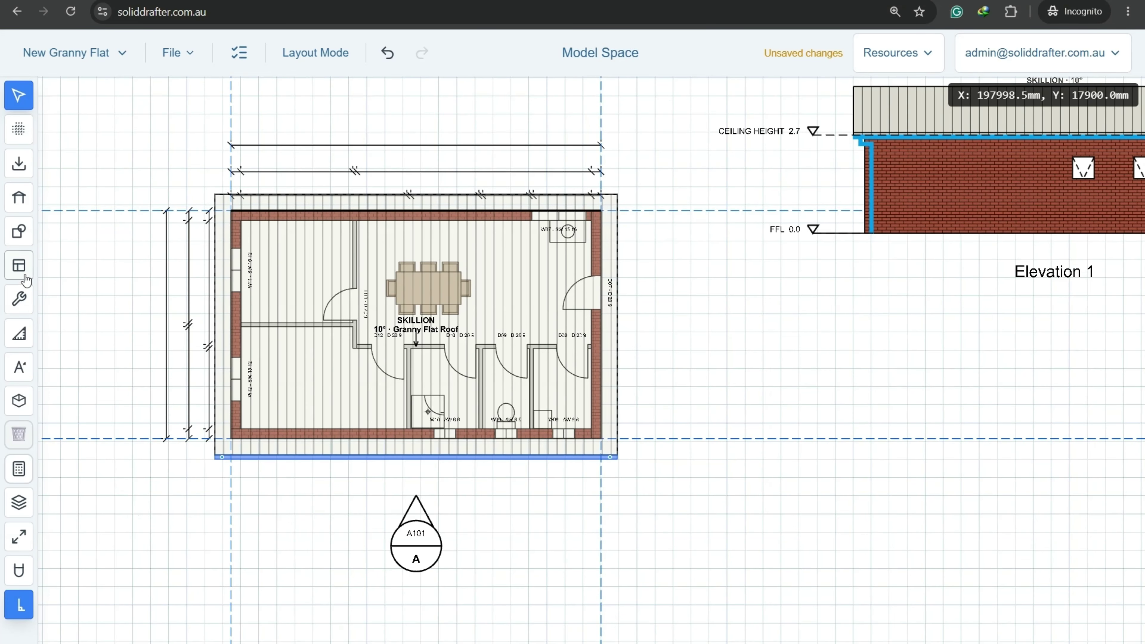
Create Elevation 2 from a section right of the plan looking left, placed below Elevation 1.
click(20, 264)
click(64, 404)
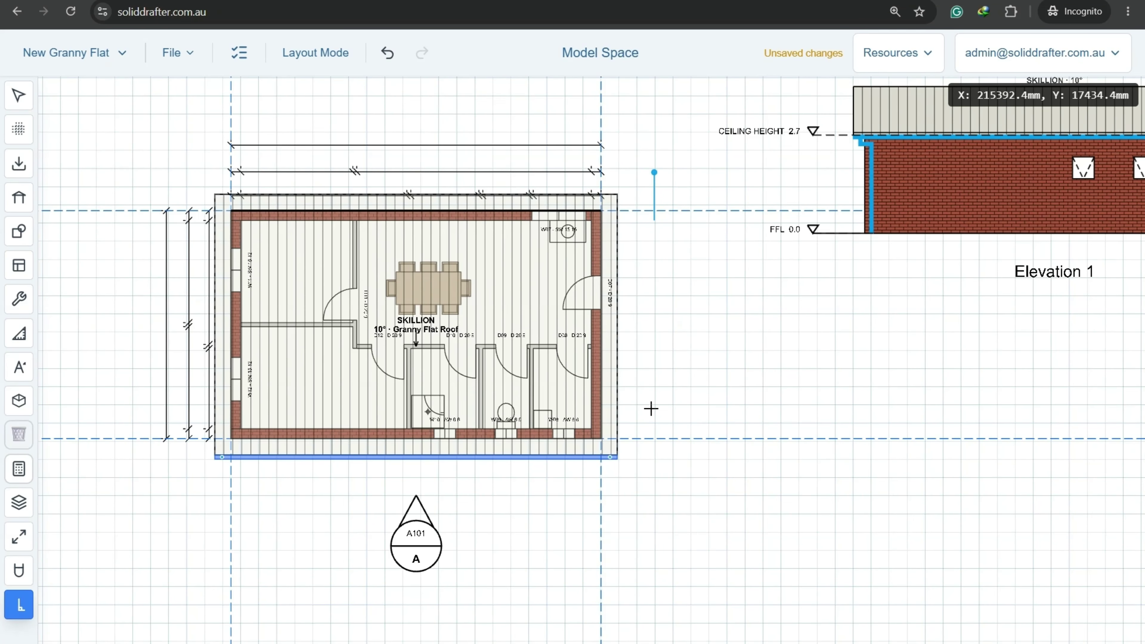
click(653, 489)
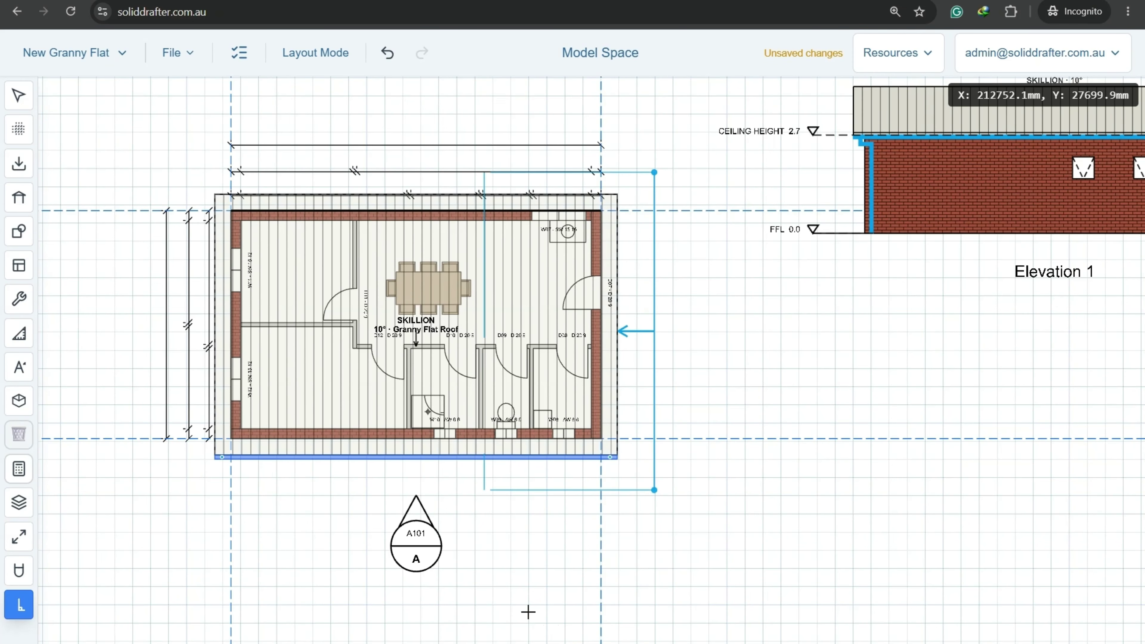
click(177, 501)
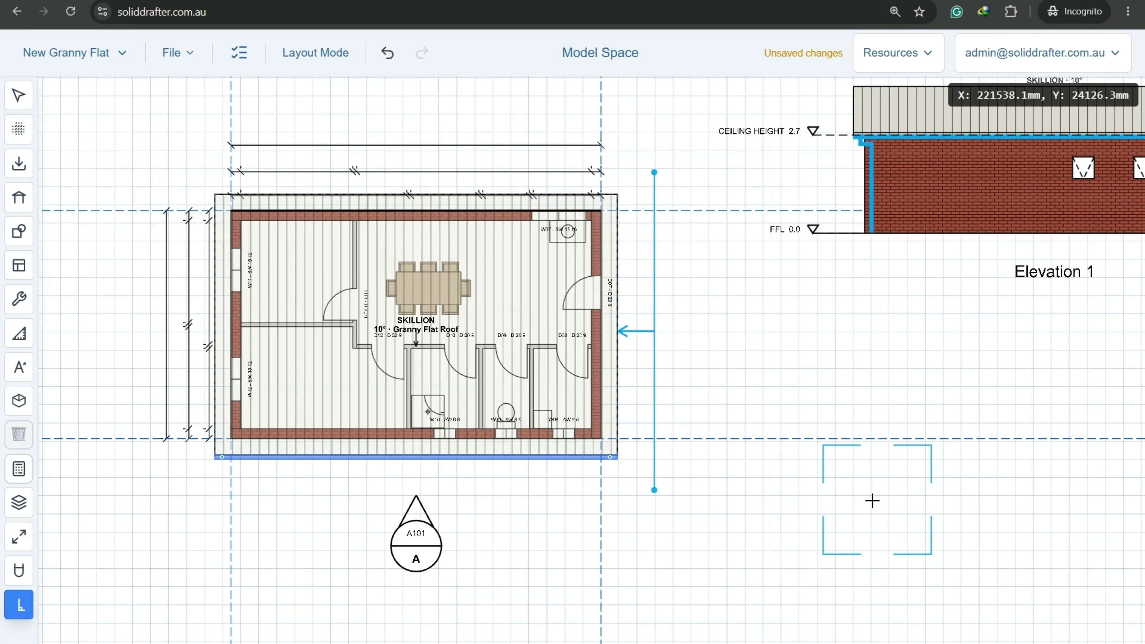
click(870, 530)
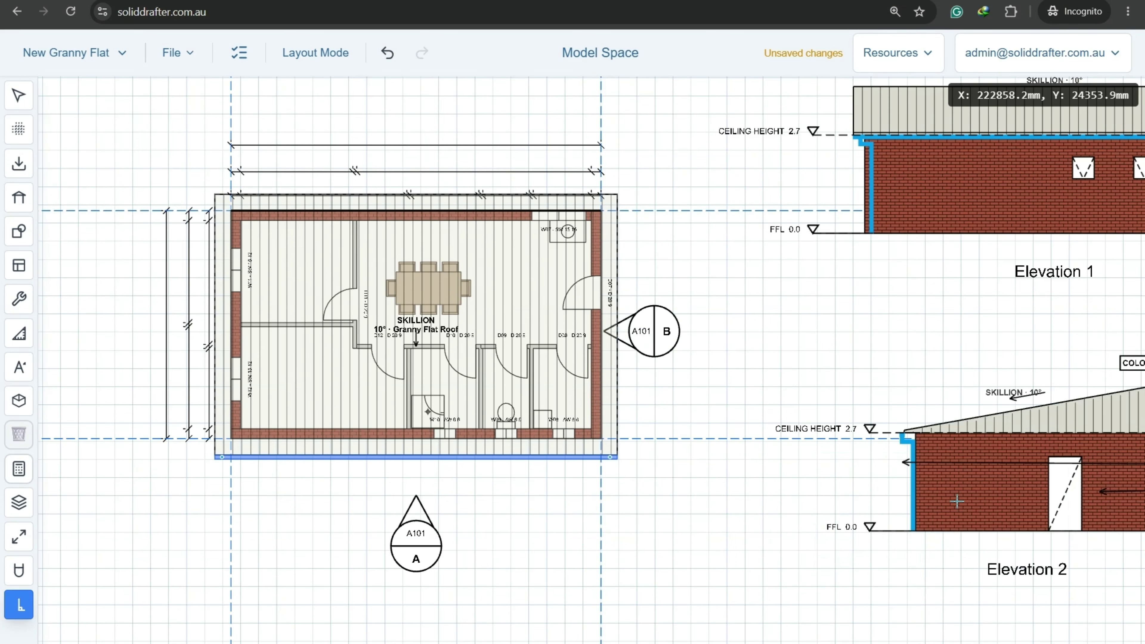
middle_drag(957, 501, 694, 512)
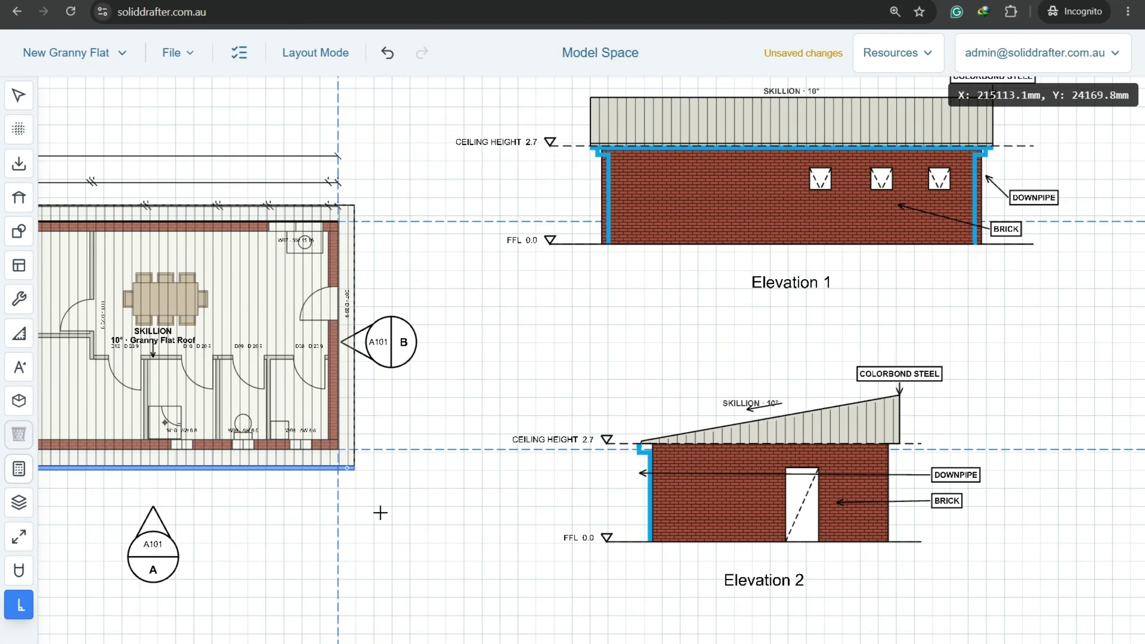
Create Elevation 3 from a section left of the plan looking right, placed below Elevation 2.
middle_drag(380, 513, 750, 479)
click(254, 148)
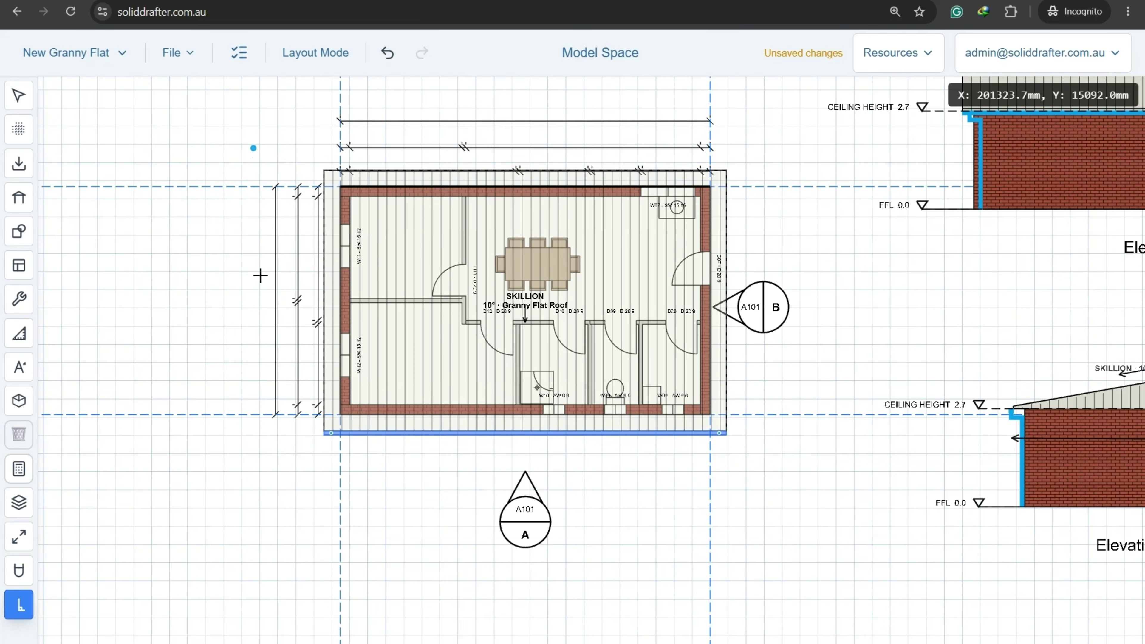
click(254, 464)
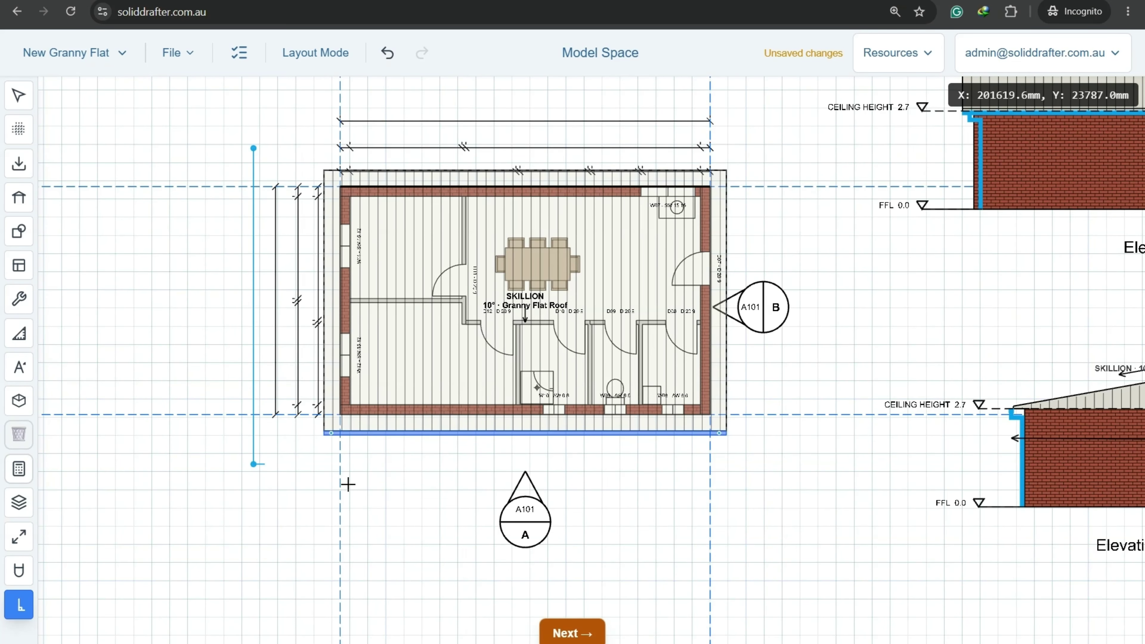
click(569, 640)
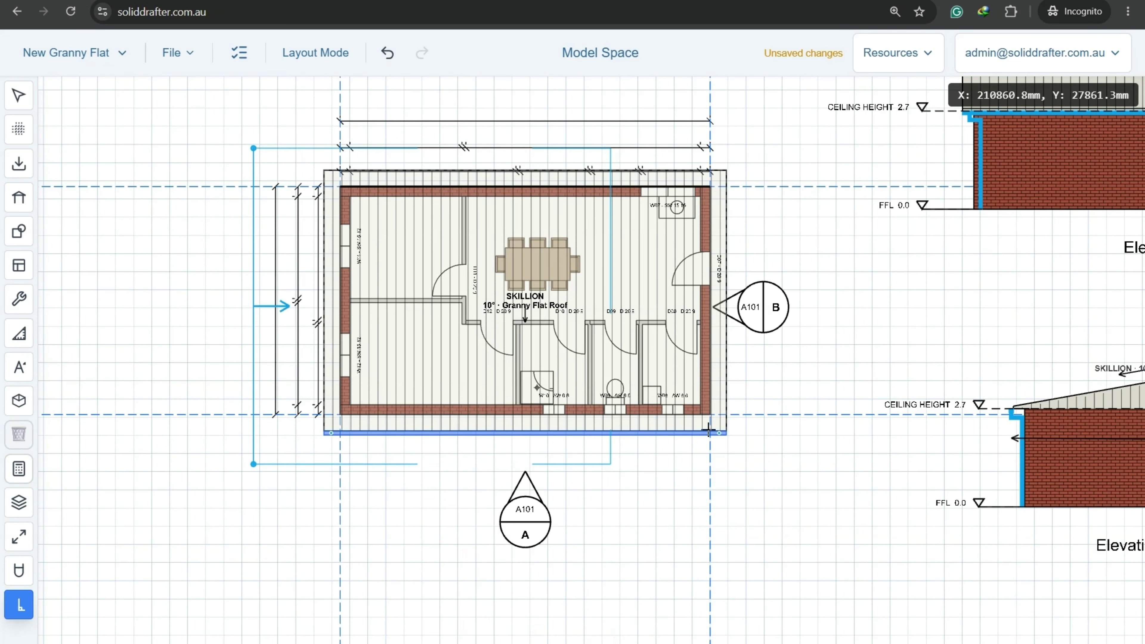
click(742, 439)
middle_drag(982, 549, 639, 202)
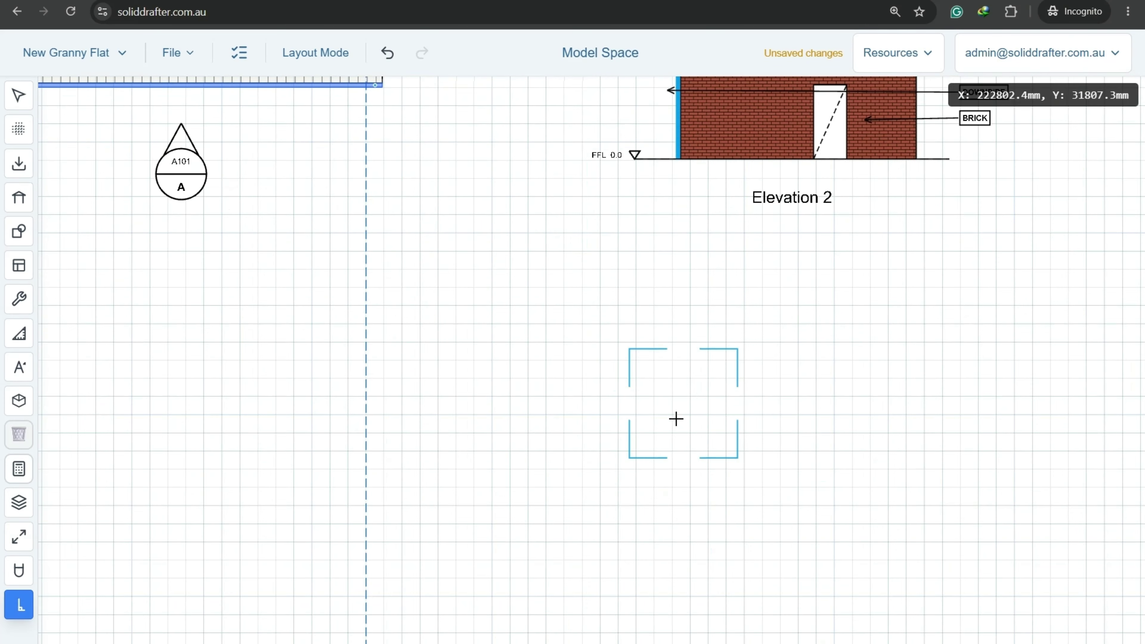
click(673, 445)
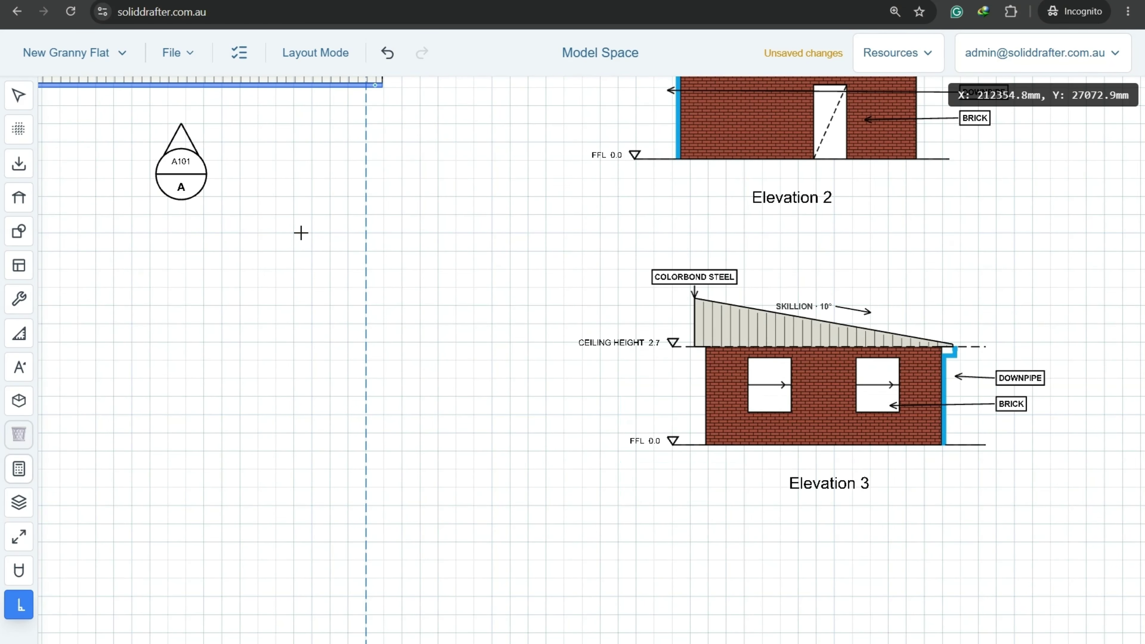
Draw the south section line, set its depth and place Elevation 4 below Elevation 3.
middle_drag(301, 230, 608, 481)
middle_drag(582, 413, 620, 351)
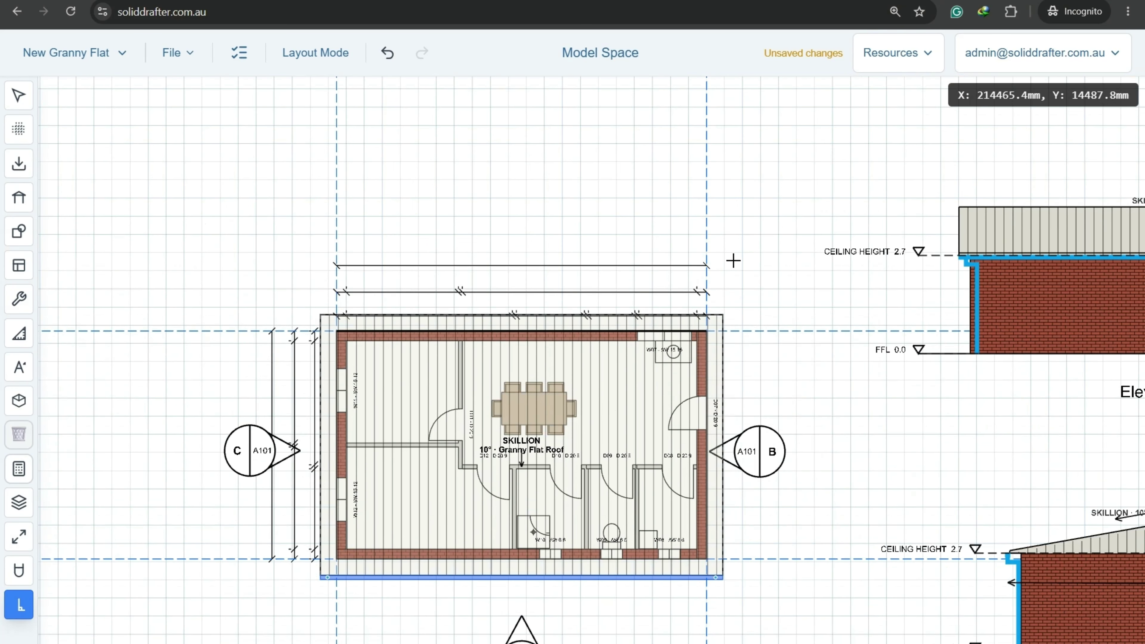
click(301, 246)
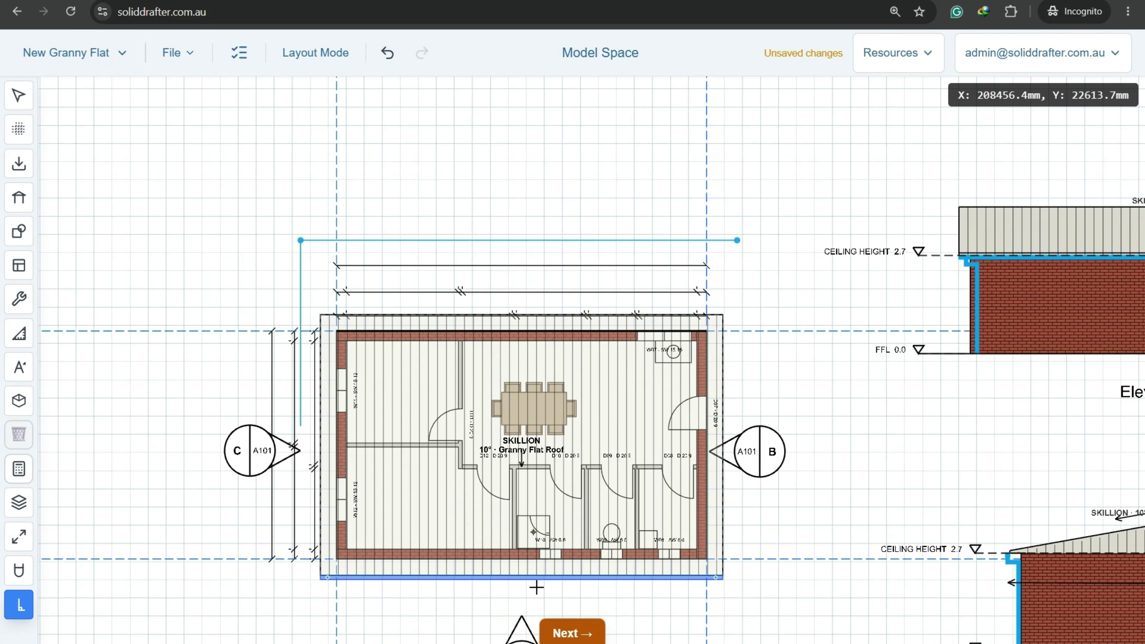
click(564, 632)
click(737, 601)
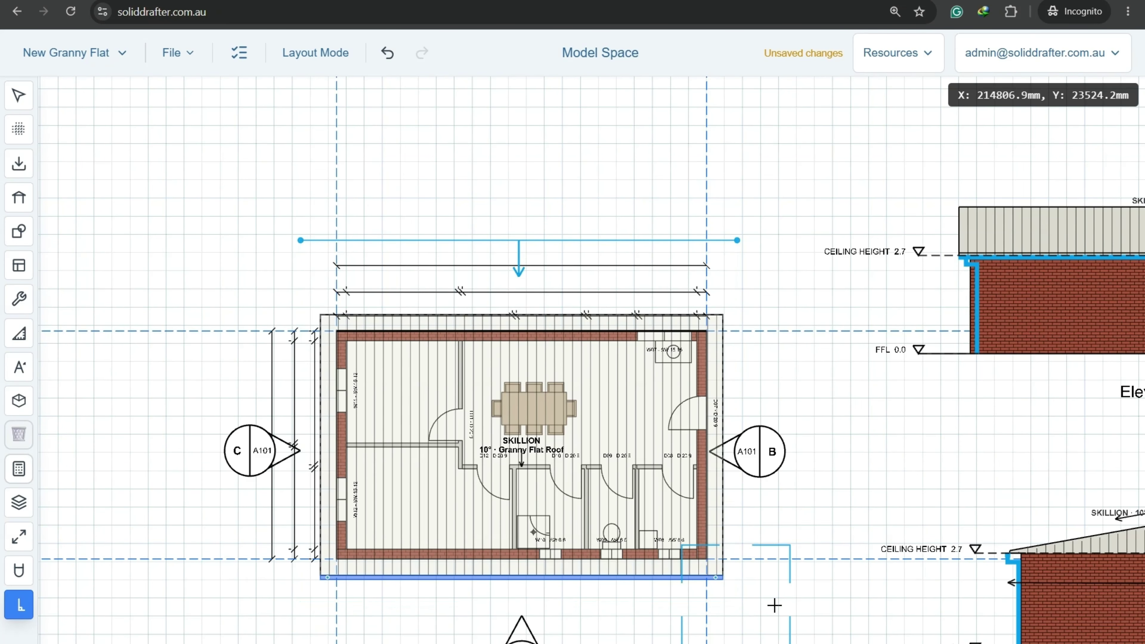
middle_drag(888, 622, 635, 208)
middle_drag(820, 532, 761, 138)
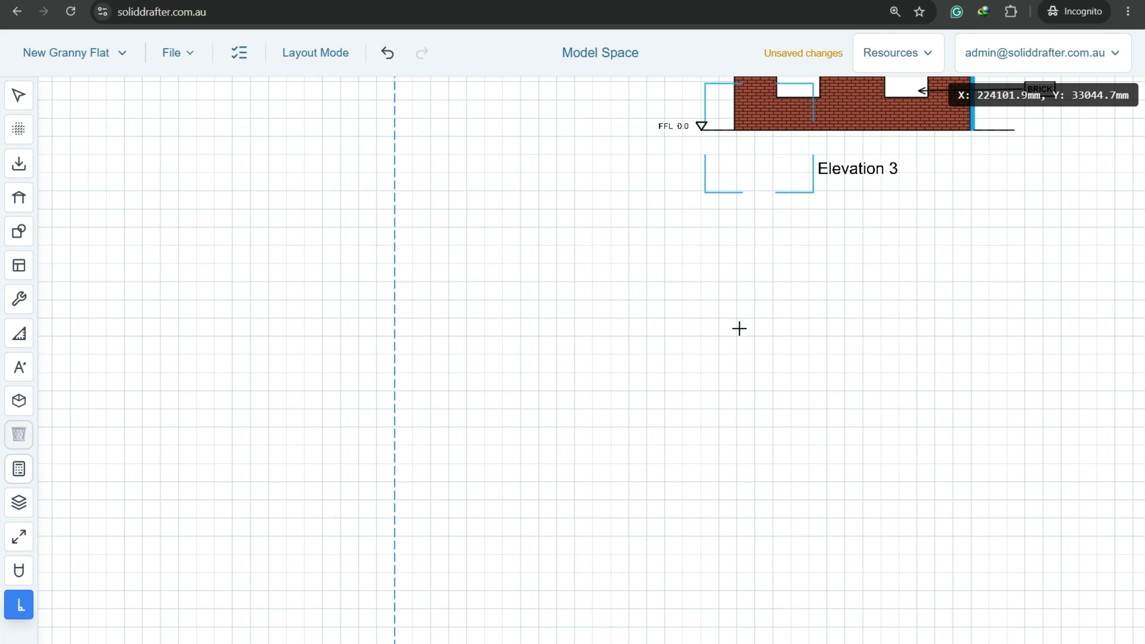
click(719, 419)
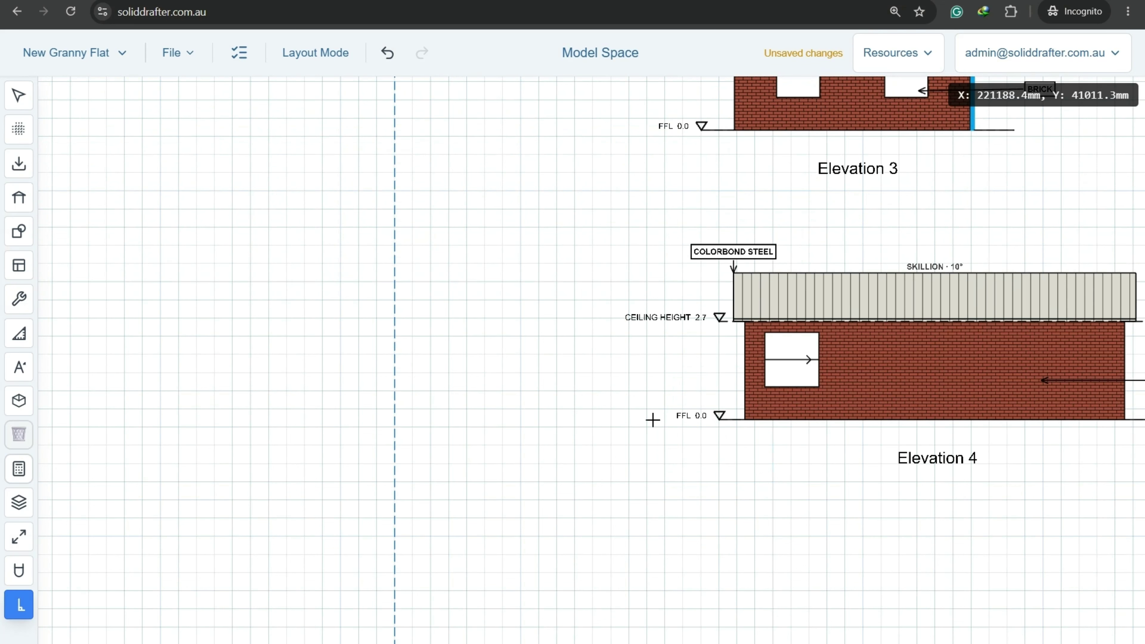
scroll(652, 420, down, 4)
middle_drag(589, 338, 652, 591)
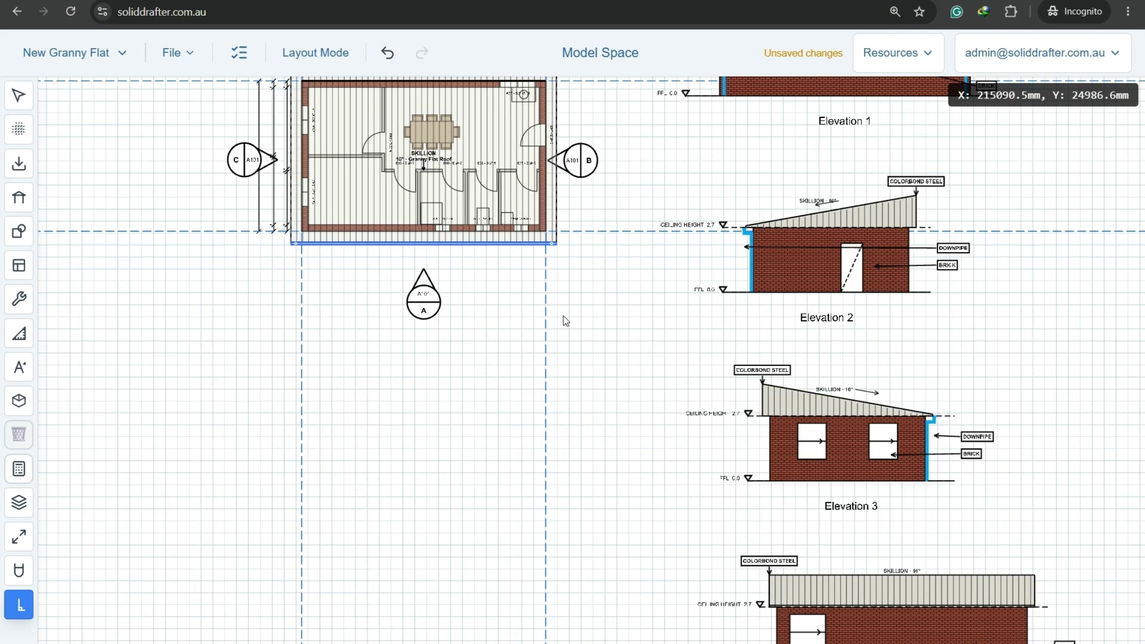
key(Escape)
Save the granny flat project from the File menu, then review the plan and elevations.
click(176, 51)
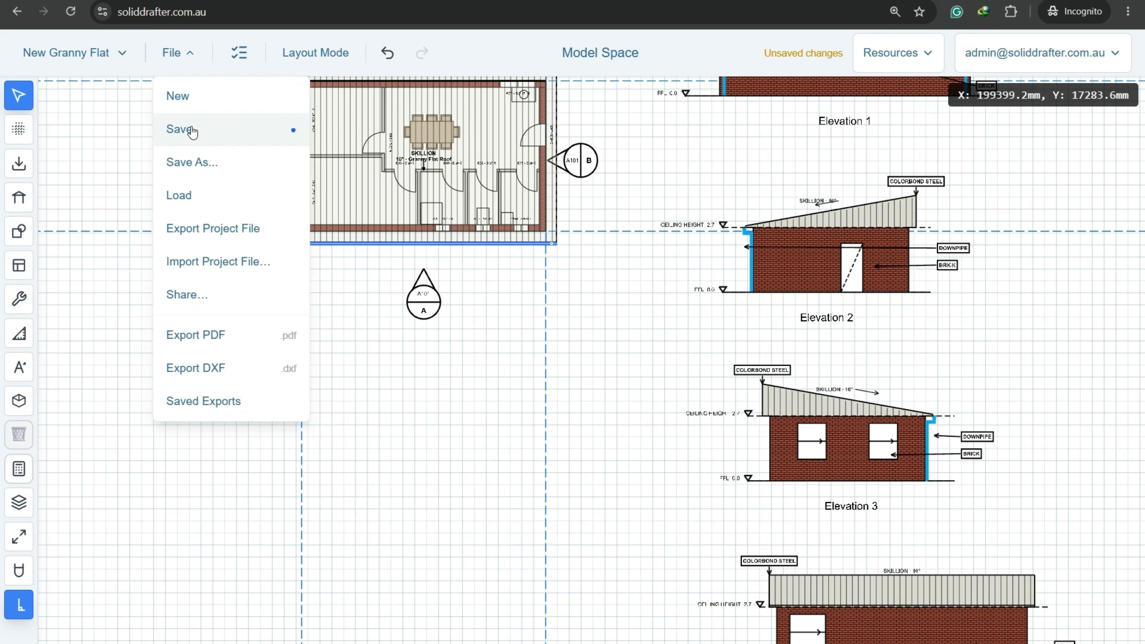
click(192, 128)
middle_drag(749, 286, 665, 416)
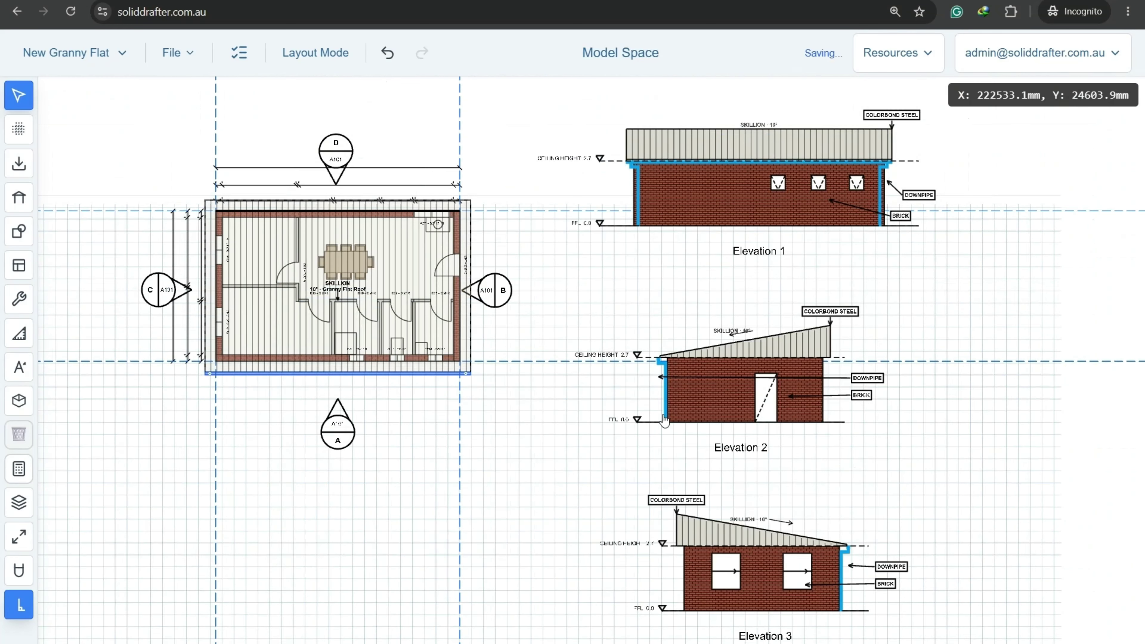
scroll(665, 416, down, 2)
middle_drag(668, 322, 584, 388)
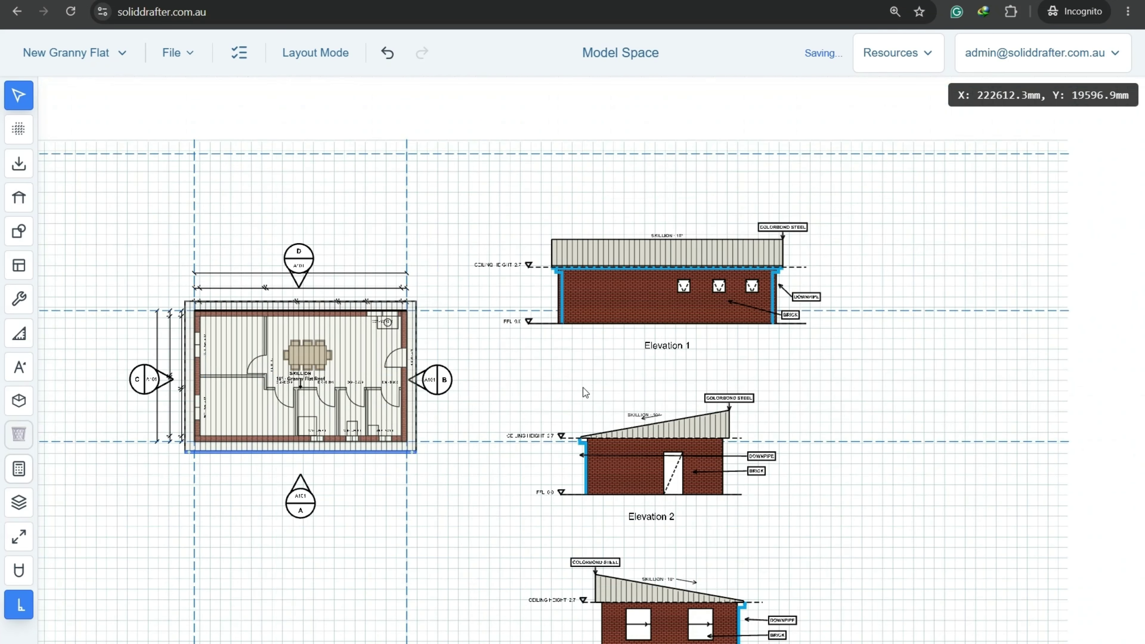
scroll(512, 302, up, 5)
scroll(515, 307, down, 5)
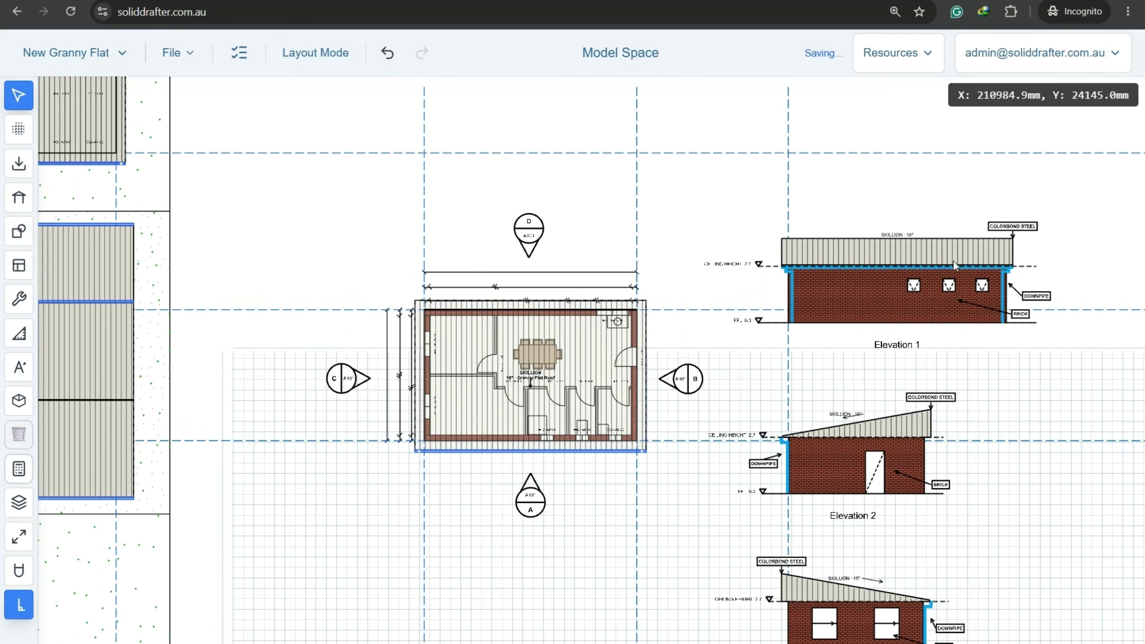
scroll(954, 324, up, 4)
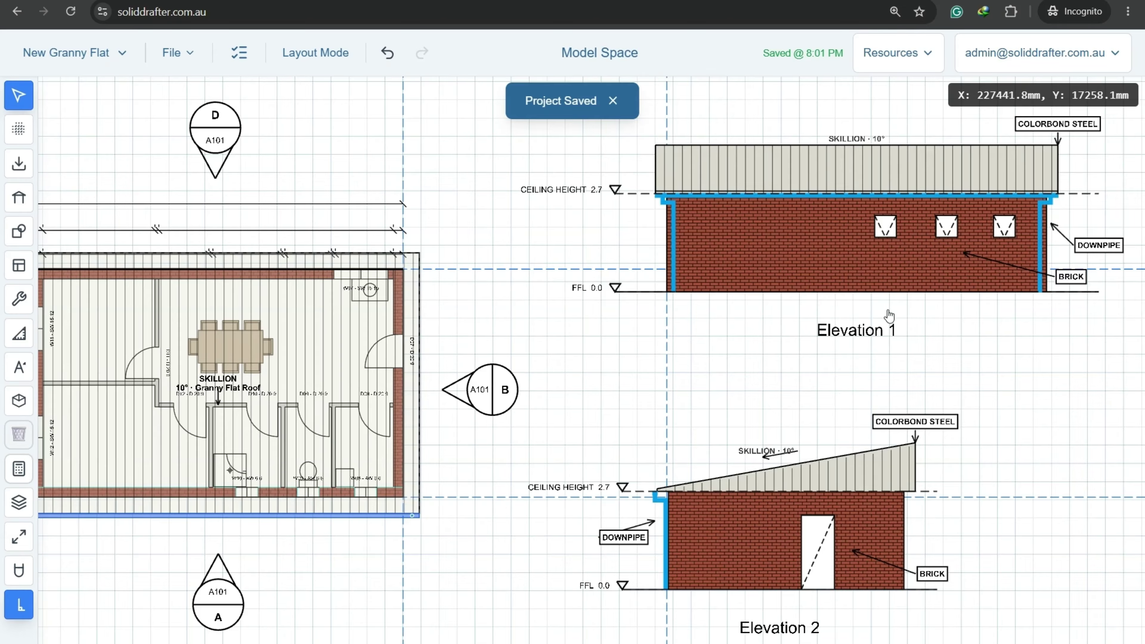
scroll(847, 326, up, 4)
Rename the Elevation 1 label to NORTH ELEVATION.
double_click(827, 318)
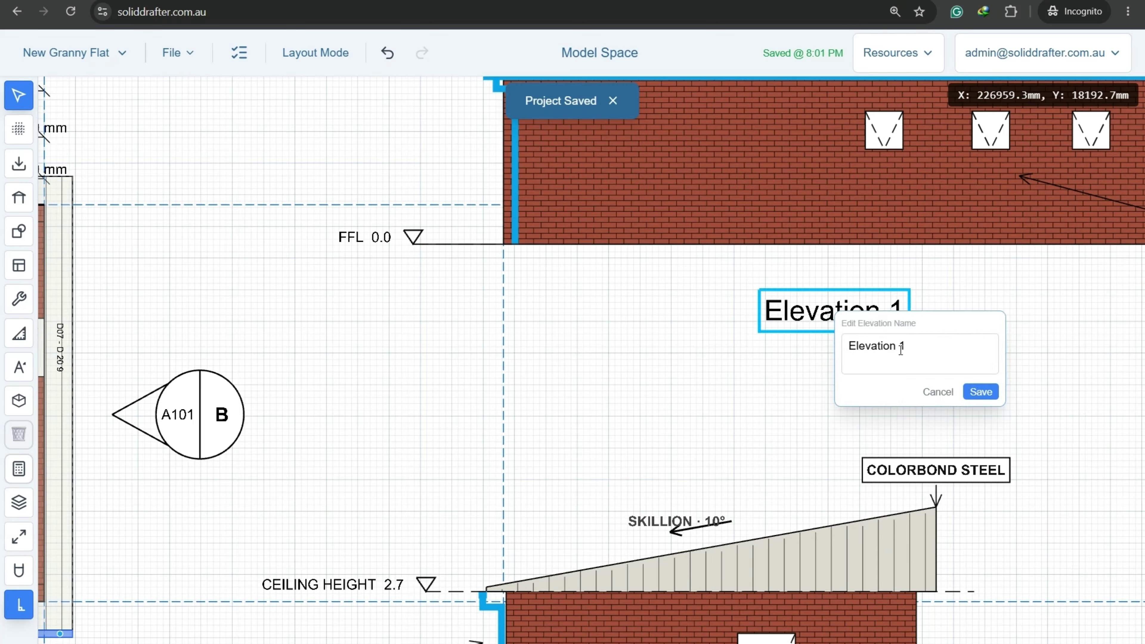
click(941, 350)
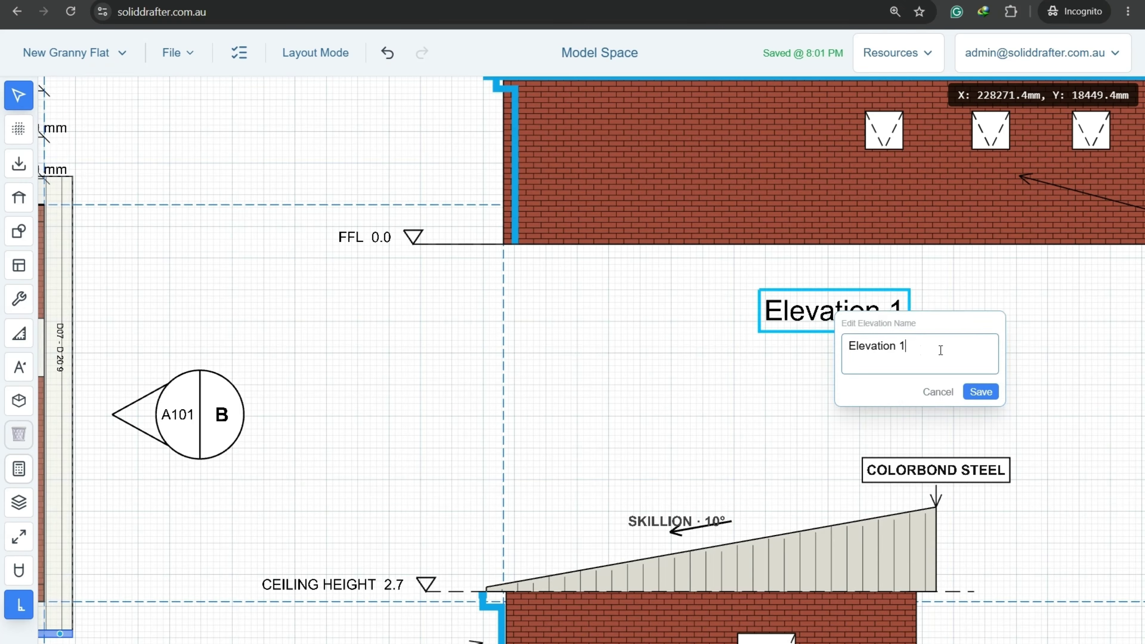
key(ctrl+a)
text(NORTH ELEVATION)
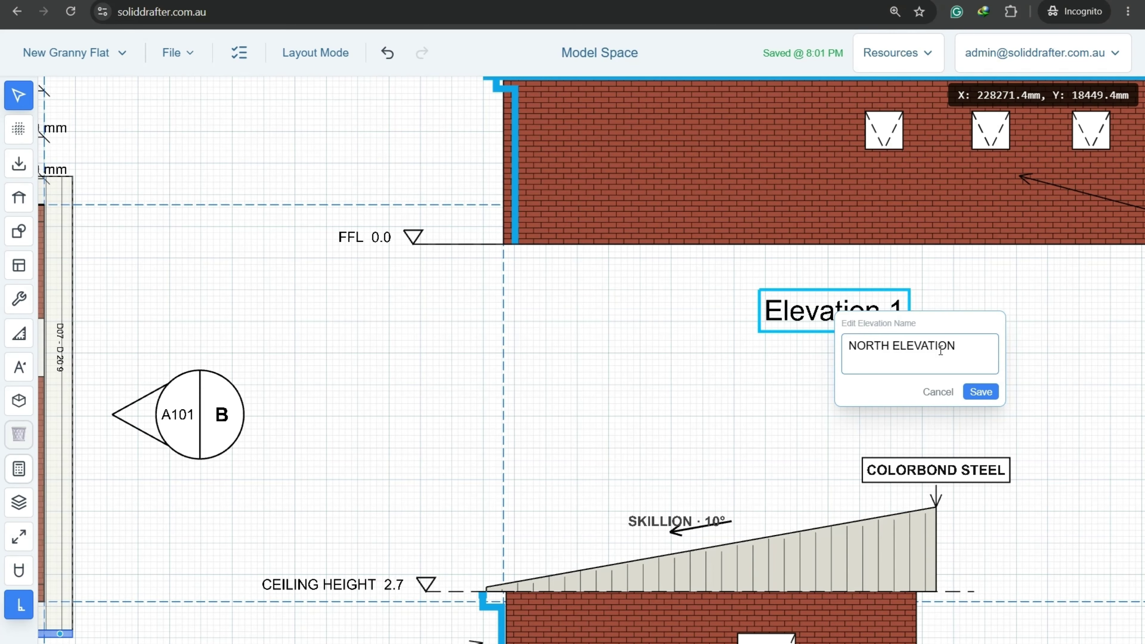
click(982, 392)
Rename the Elevation 4 label to SOUTH ELEVATION.
scroll(594, 387, down, 5)
scroll(595, 406, down, 2)
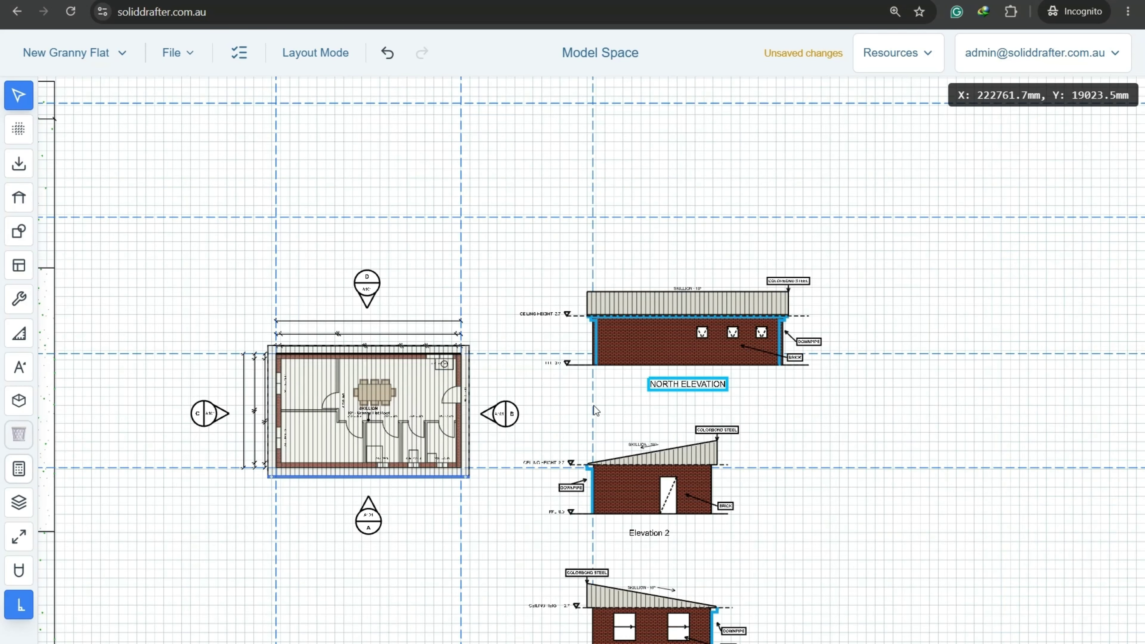
scroll(595, 405, up, 3)
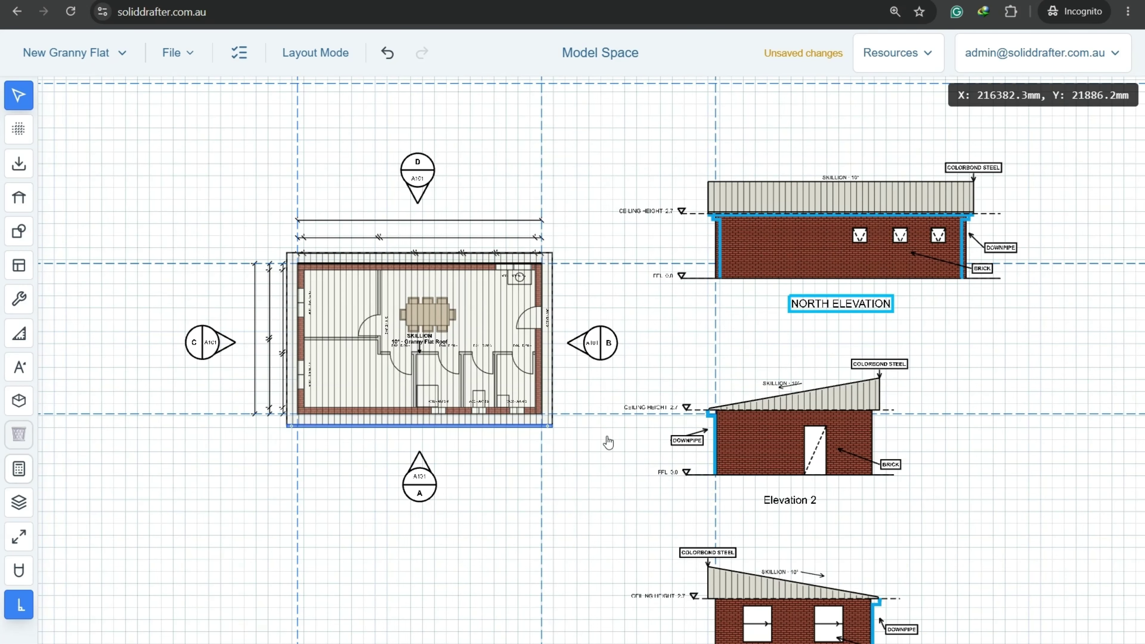
middle_drag(623, 522, 603, 279)
middle_drag(805, 571, 772, 486)
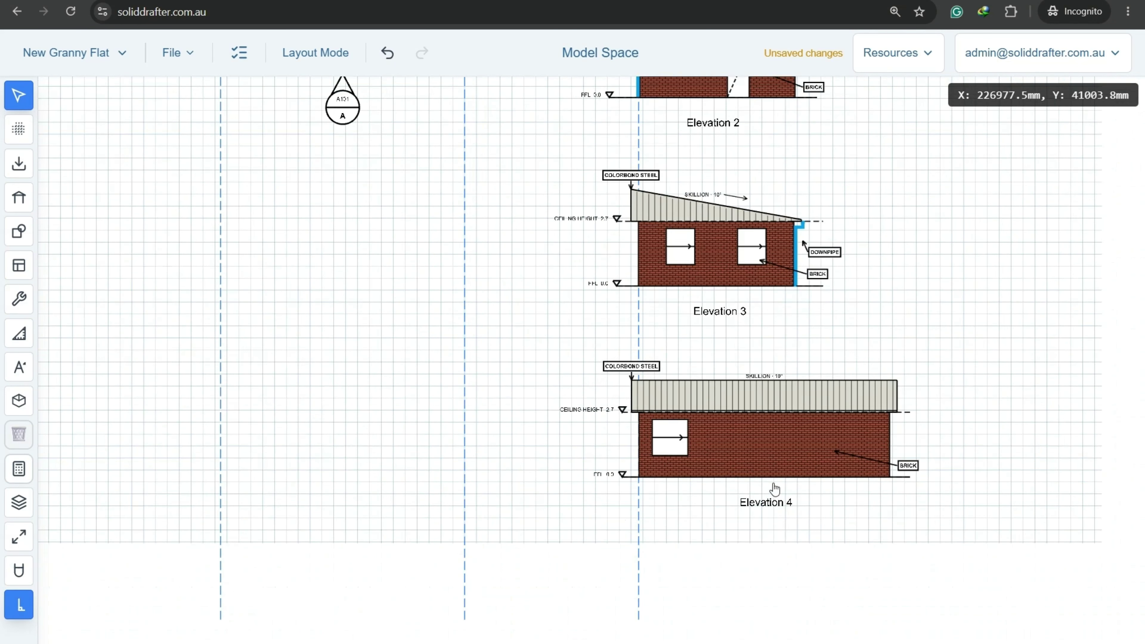
scroll(772, 487, up, 4)
double_click(750, 490)
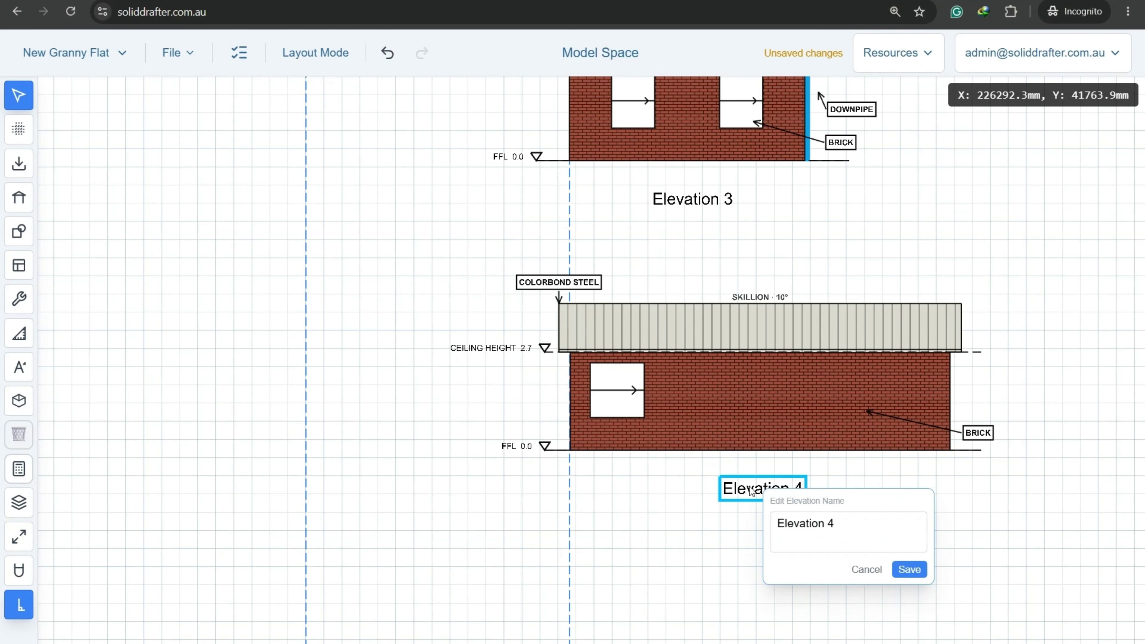
key(ctrl+a)
click(793, 534)
key(ctrl+a)
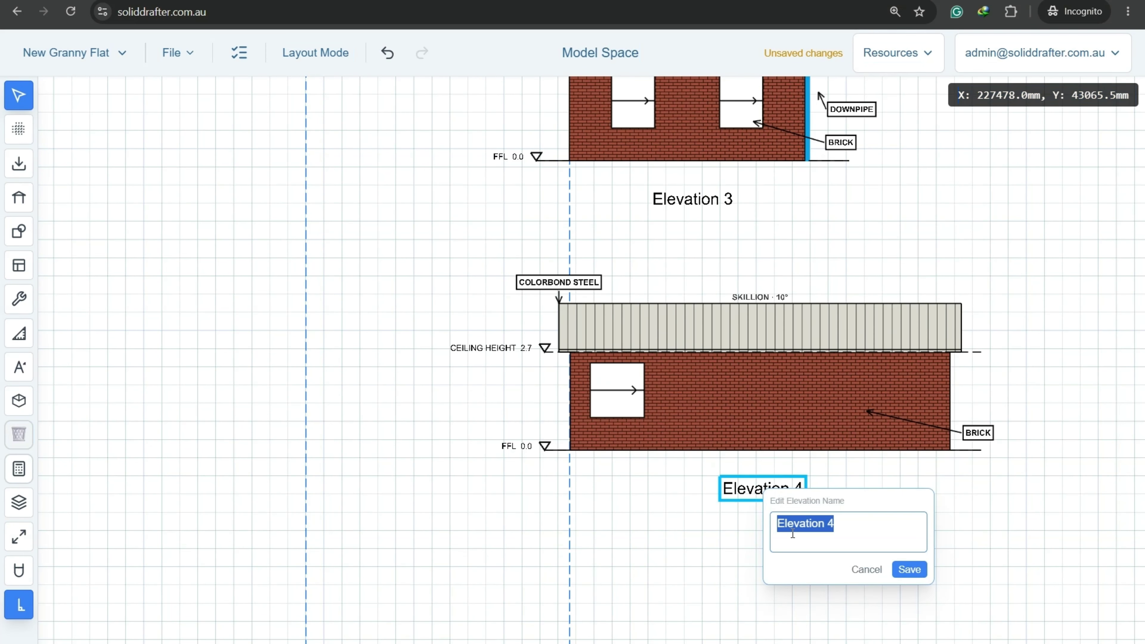
text(SOUTH E)
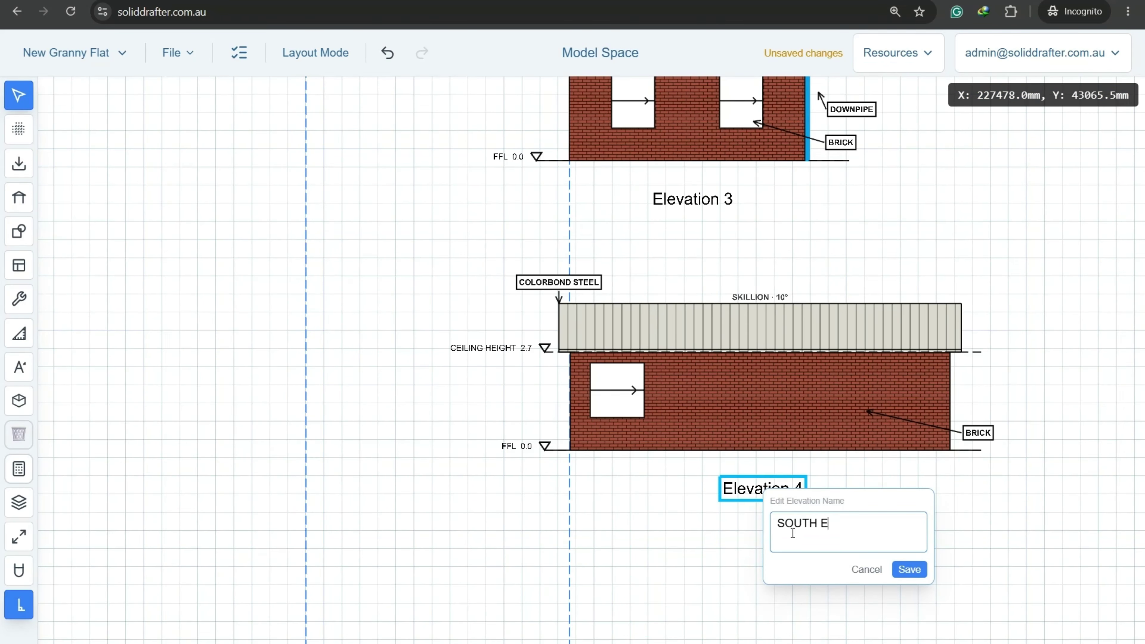
text(LEVATION)
click(911, 570)
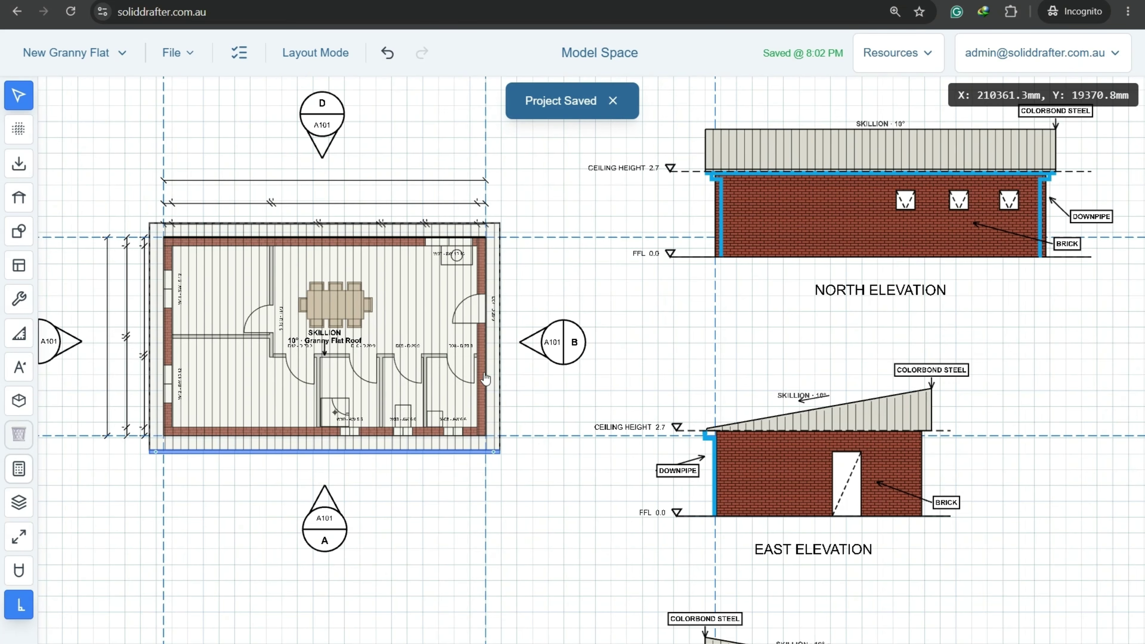
Tick External Elevations (4 Sides) as done in the project checklist.
middle_drag(480, 374, 688, 428)
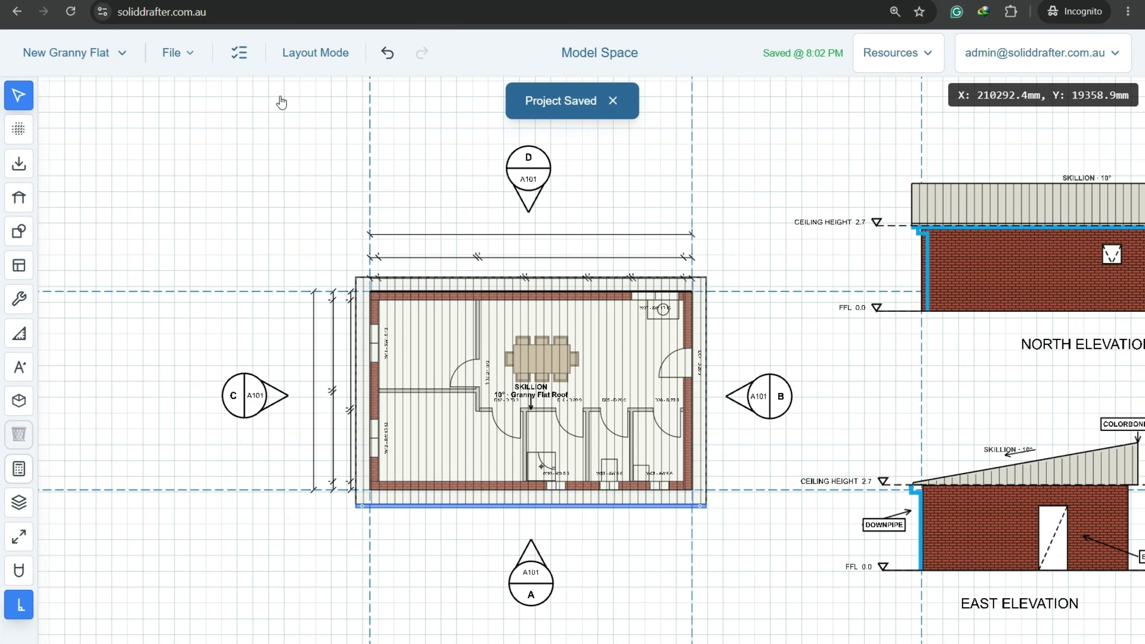
click(239, 52)
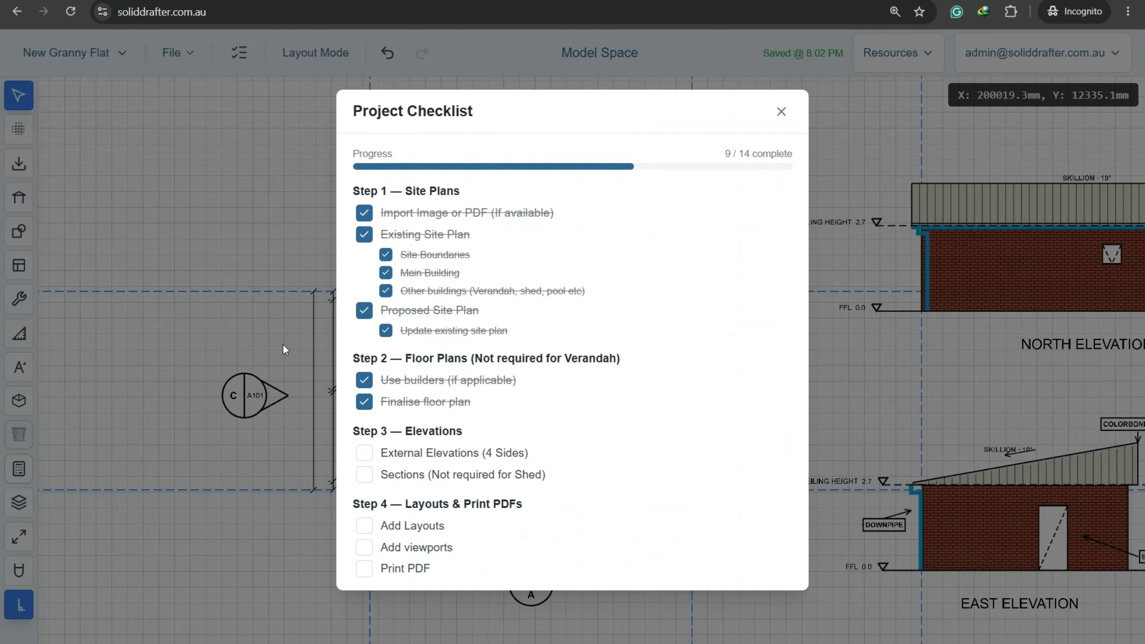
click(365, 453)
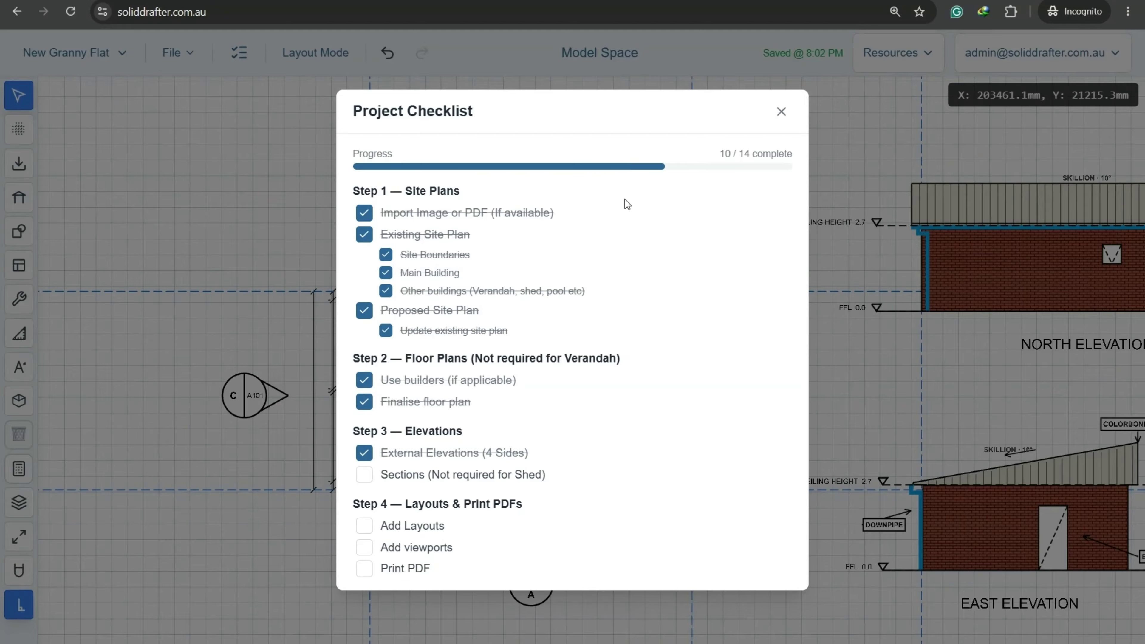
click(782, 111)
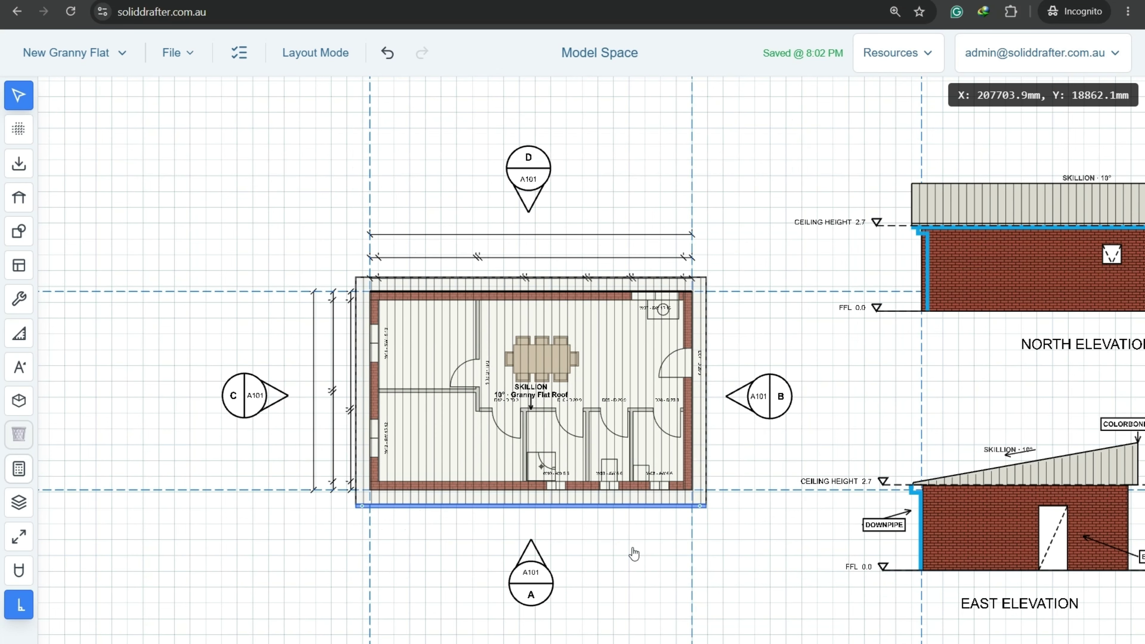
Zoom in on the floor plan and pick the section line tool from the drafting tools flyout.
scroll(460, 524, up, 3)
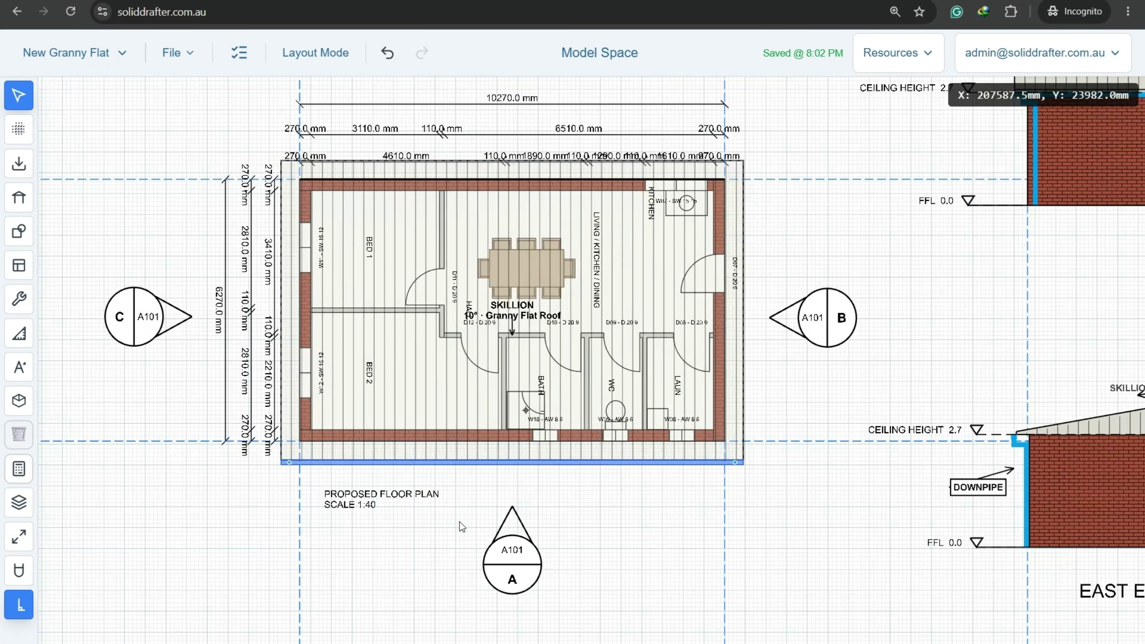
scroll(574, 526, up, 1)
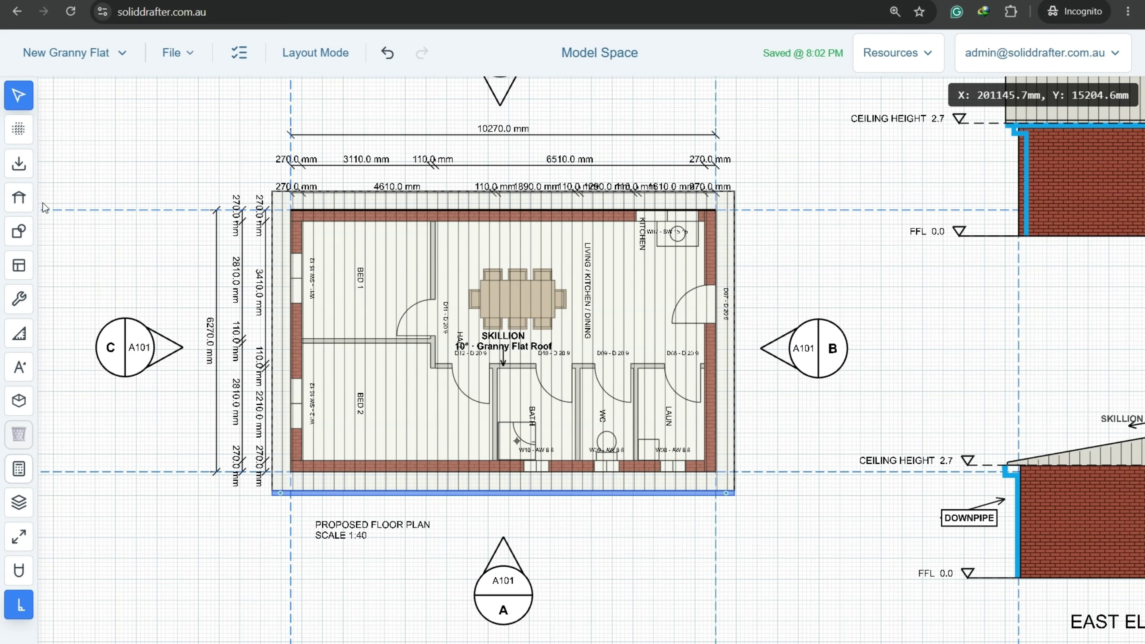
click(20, 267)
click(57, 392)
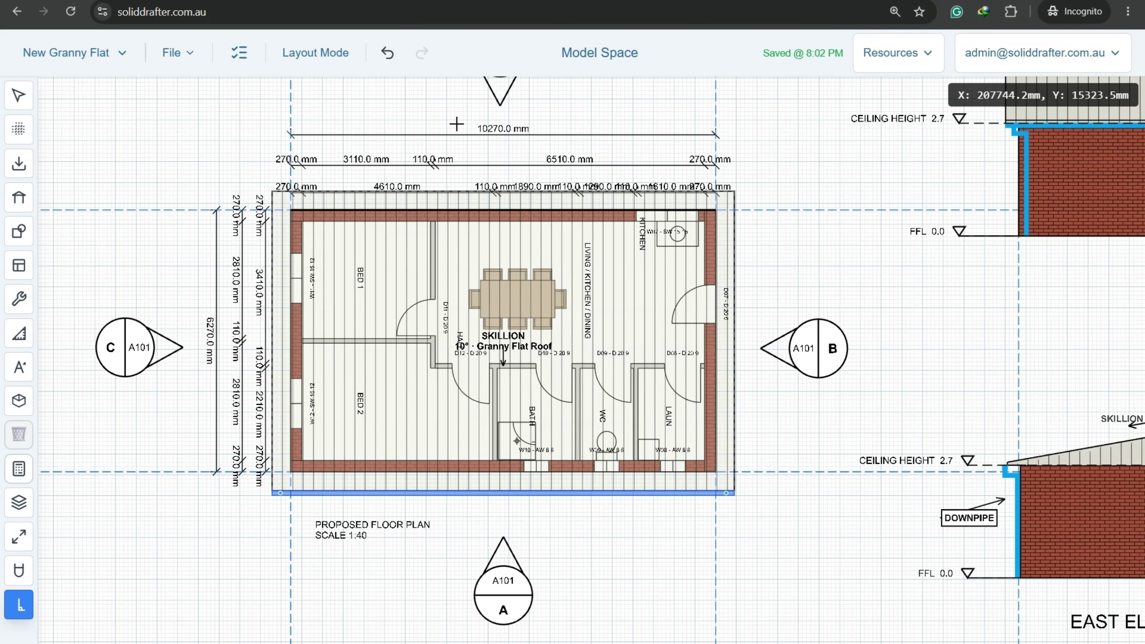
scroll(456, 116, up, 3)
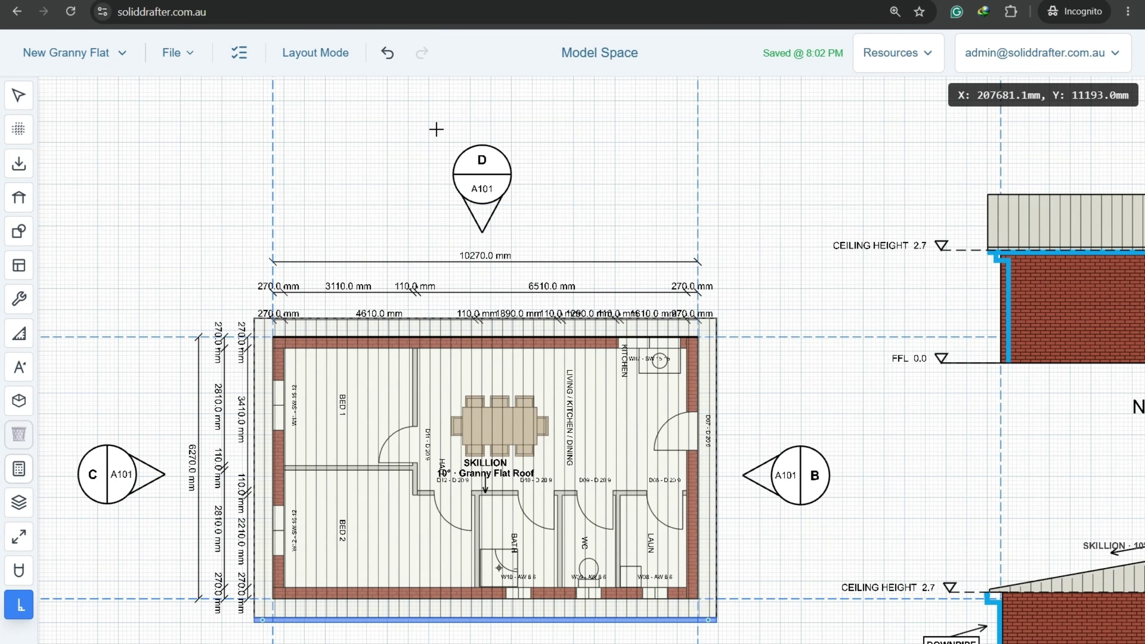
ctrl+scroll(436, 129, down, 3)
scroll(432, 306, down, 3)
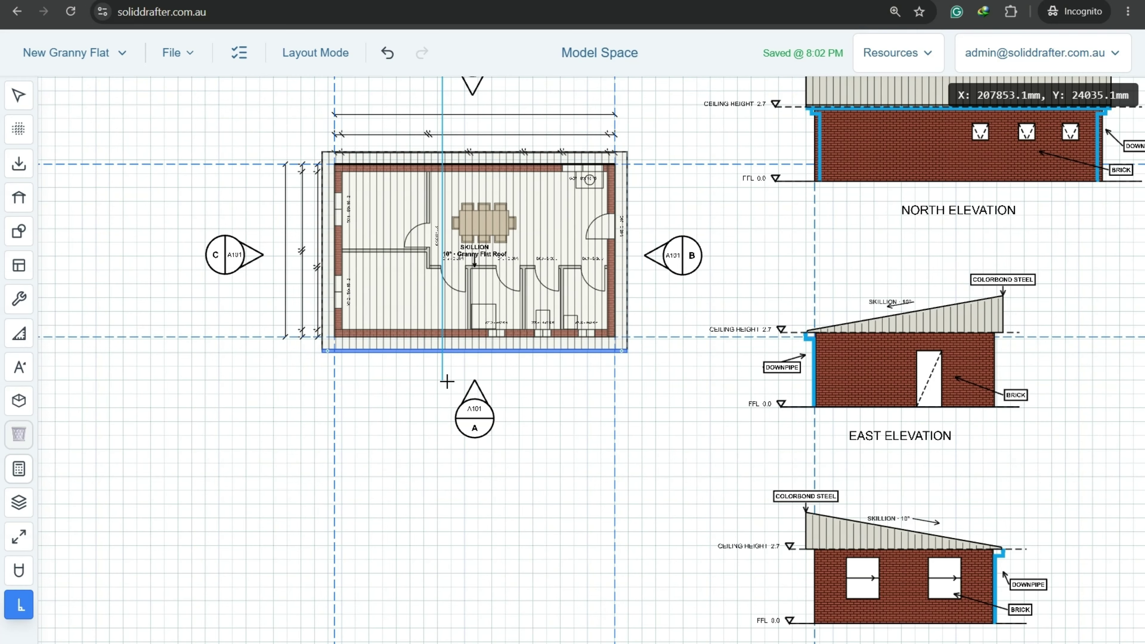
Finish the mid-plan section, set its depth, place Elevation 5 below the plan and box-select it.
click(445, 454)
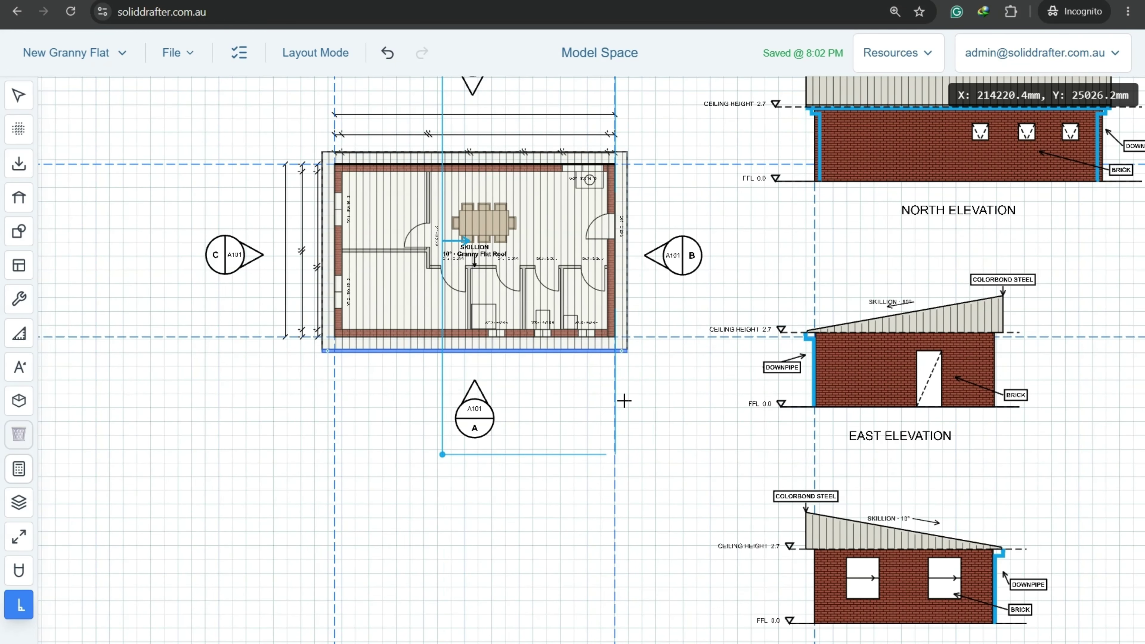
click(637, 402)
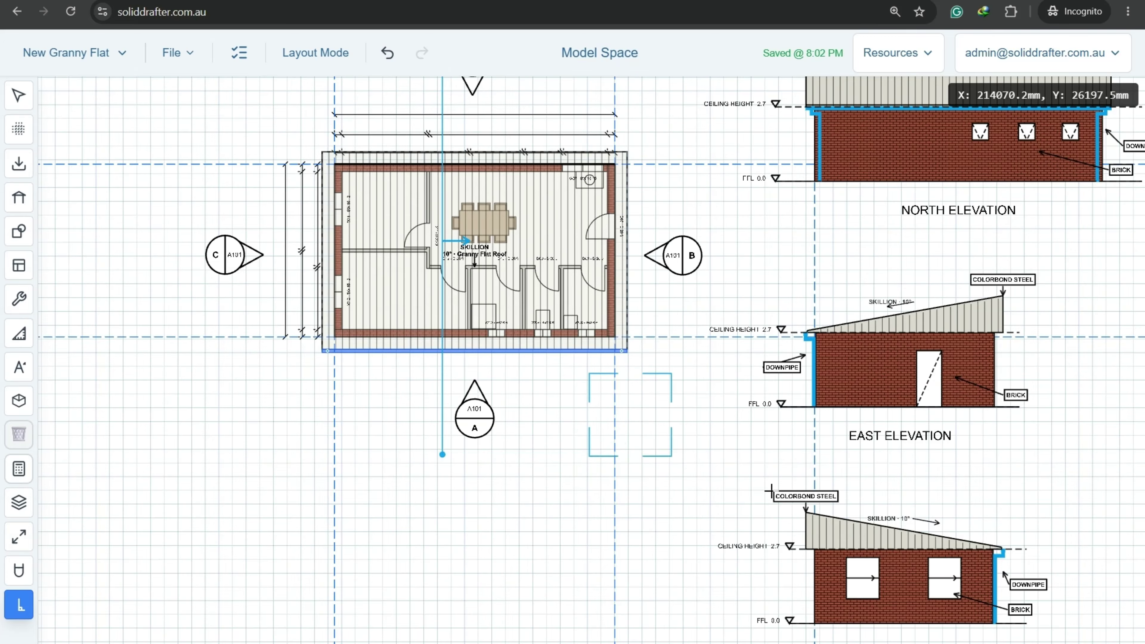
scroll(631, 415, down, 5)
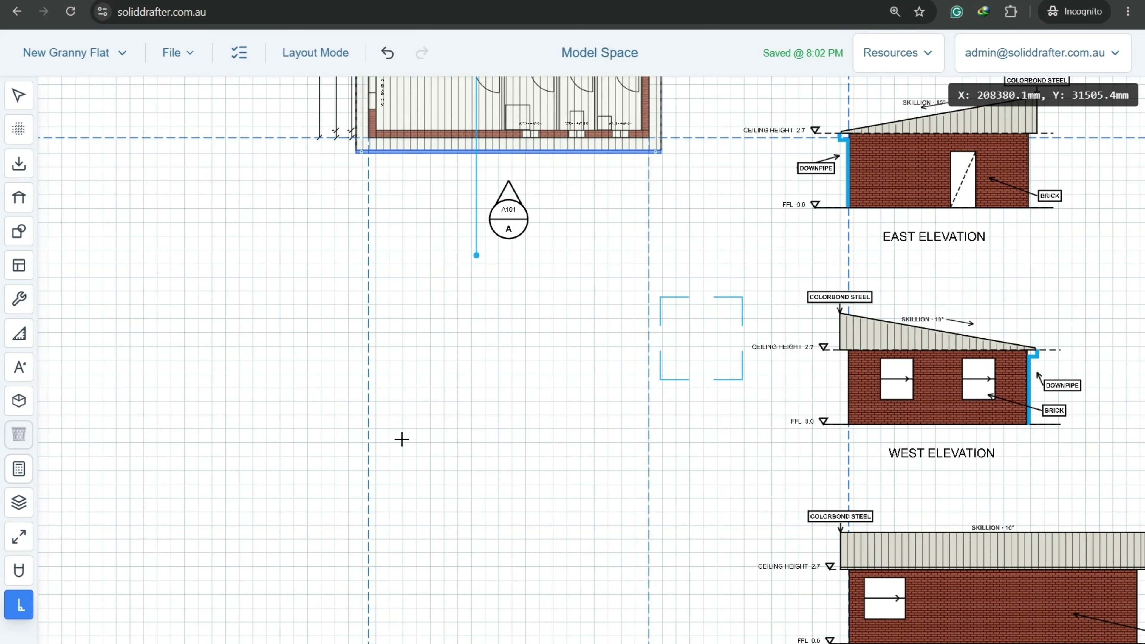
click(387, 435)
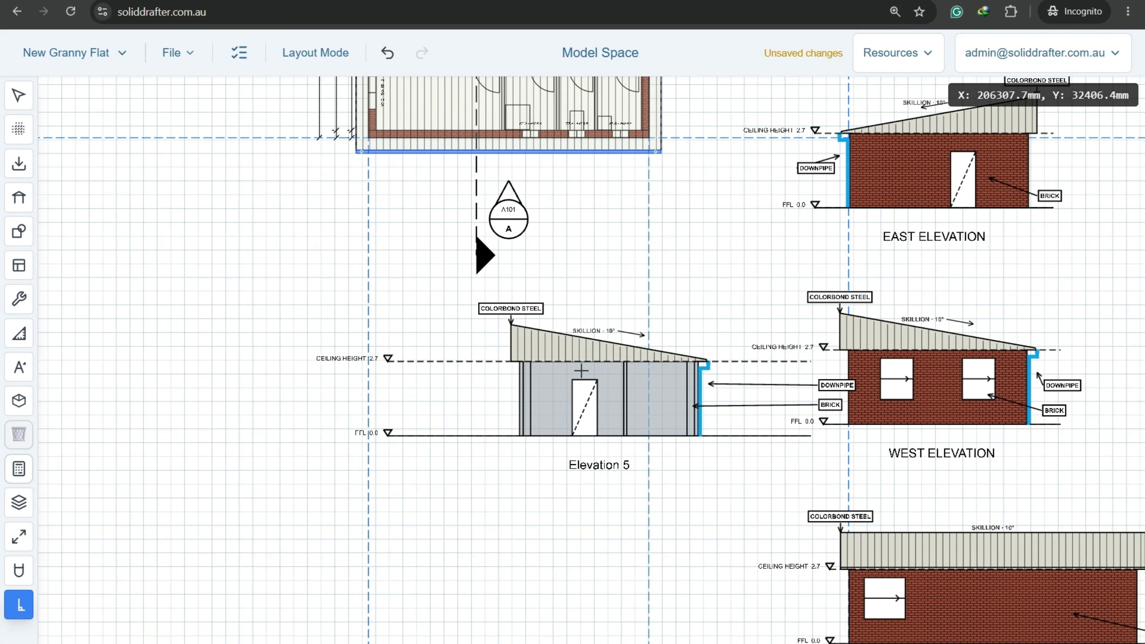
middle_drag(619, 353, 521, 379)
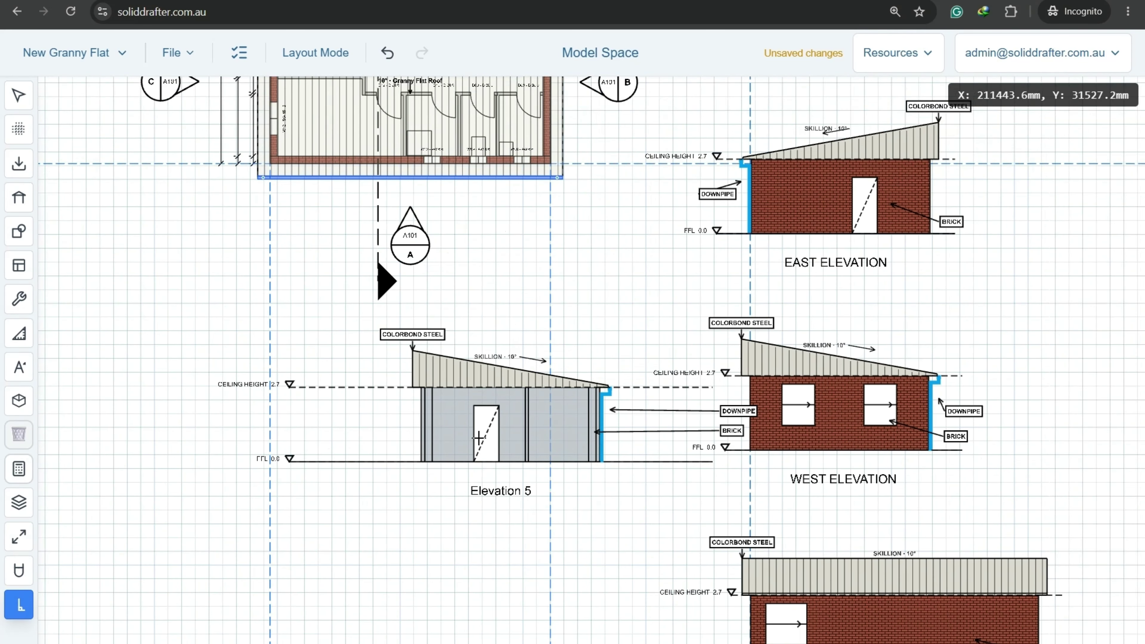
key(Escape)
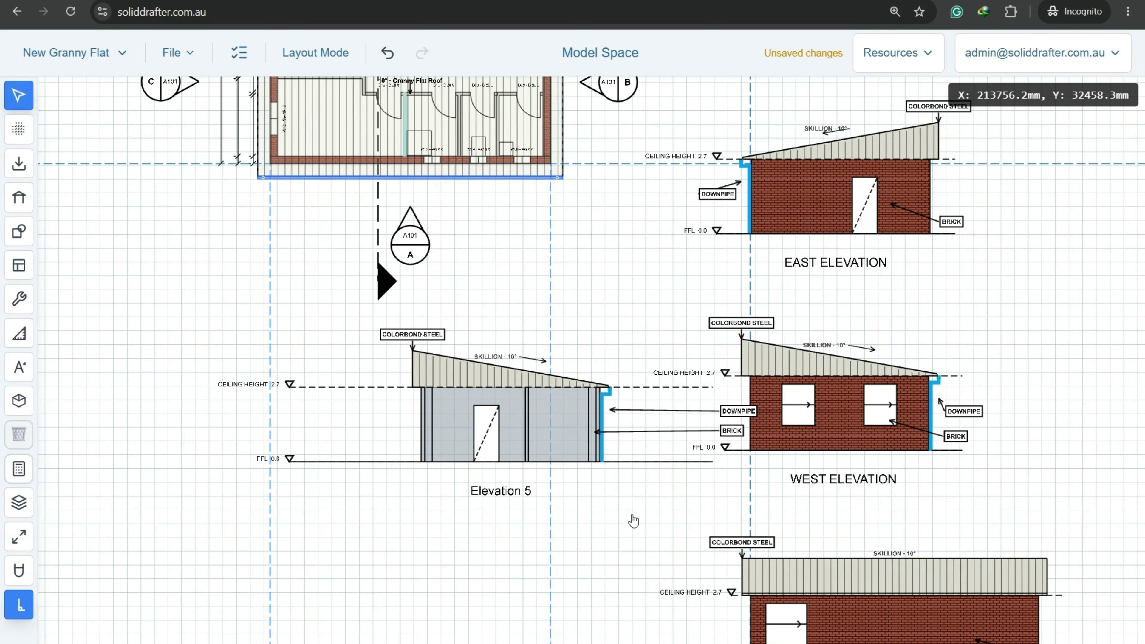
drag(629, 520, 211, 325)
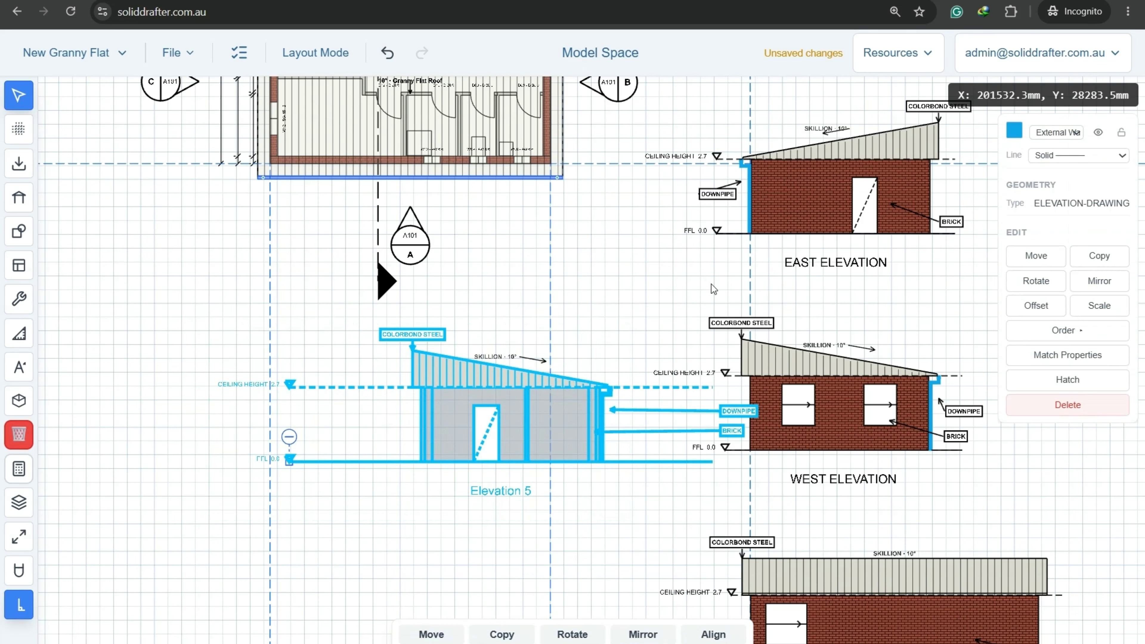
Move Elevation 5 slightly left beneath the plan, then bring up the project checklist.
click(1036, 256)
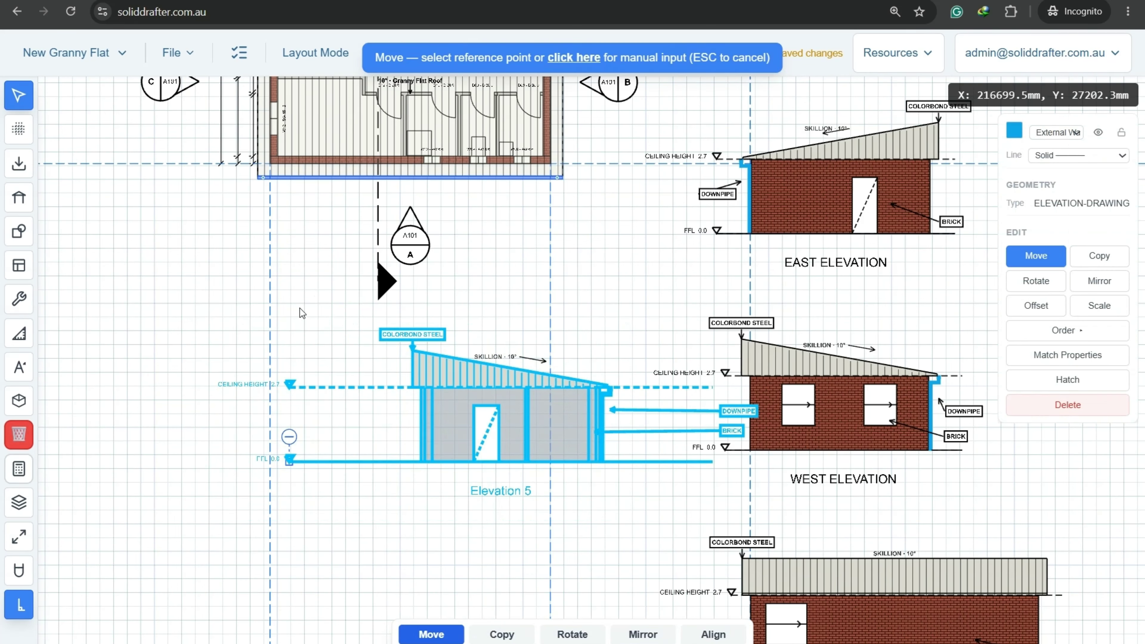
click(725, 278)
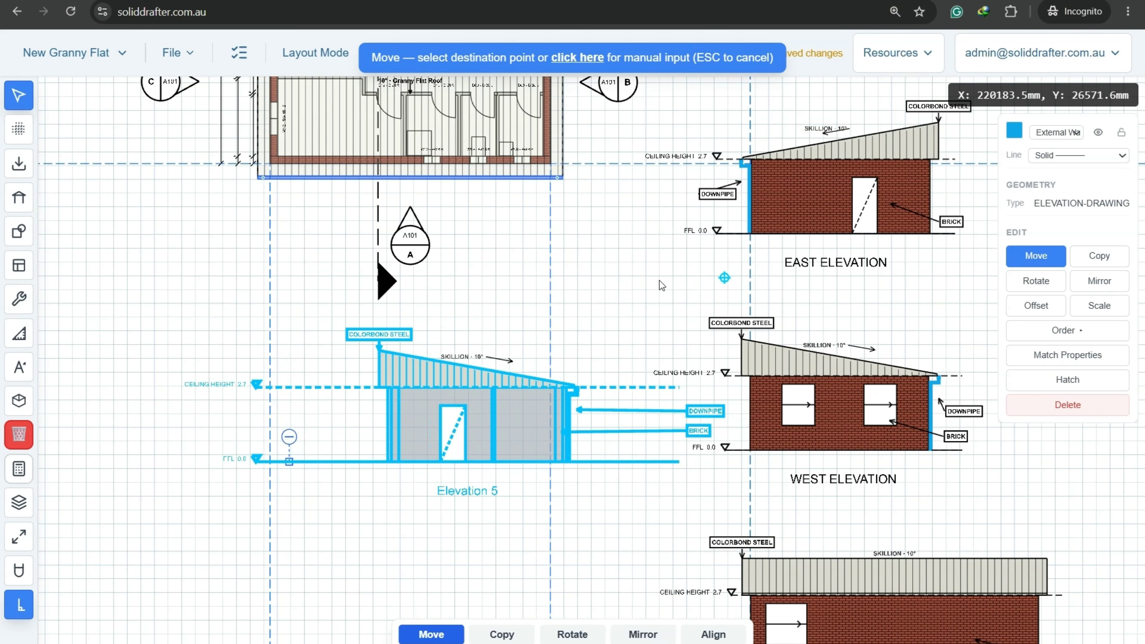
click(610, 280)
click(494, 308)
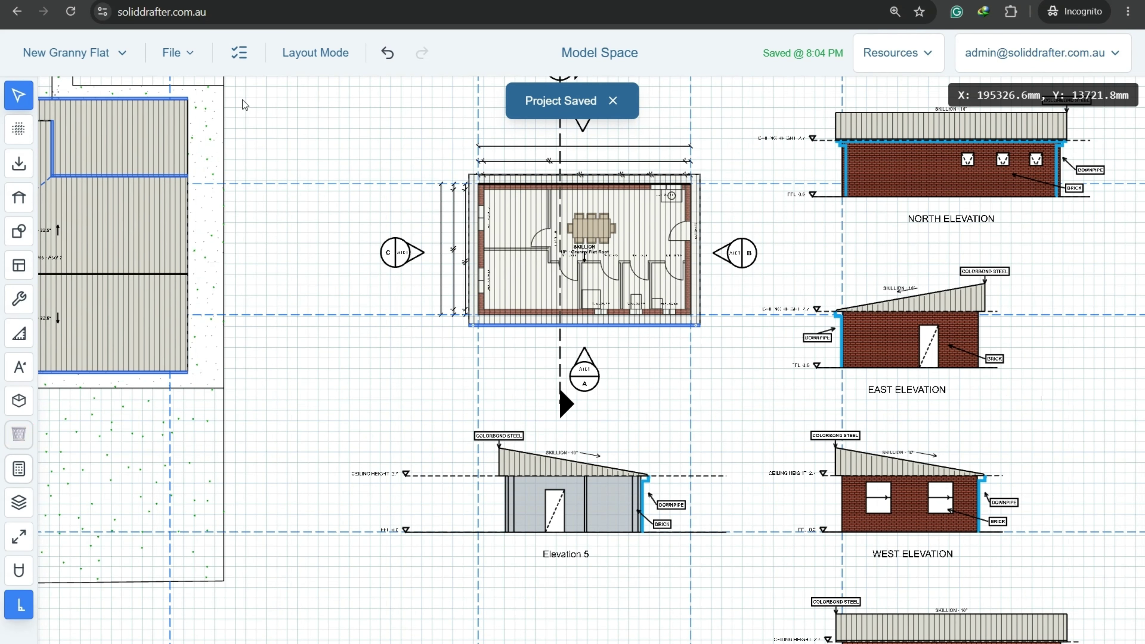
click(239, 54)
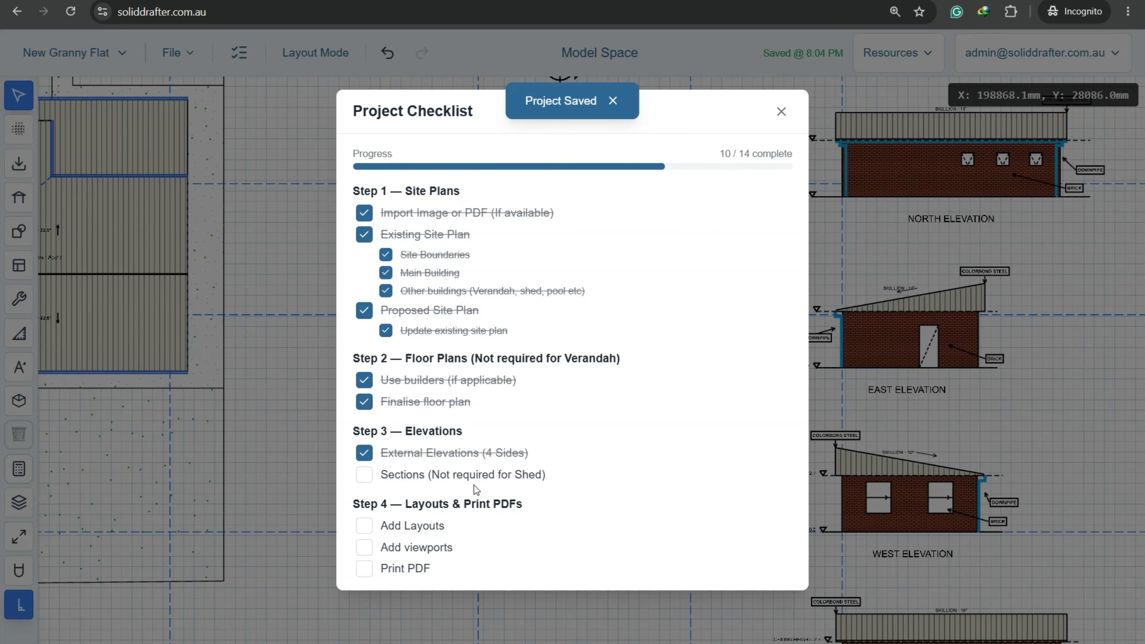
Tick Sections in the project checklist and switch to the blank A3 Layout 1 sheet.
click(365, 477)
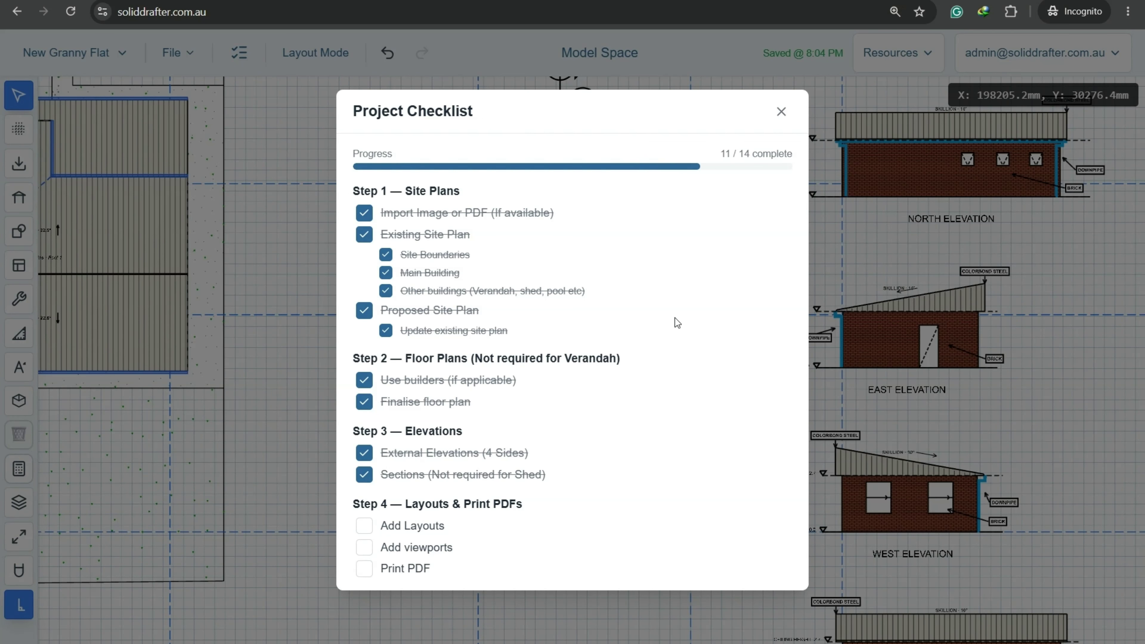
click(783, 116)
middle_drag(690, 622, 591, 570)
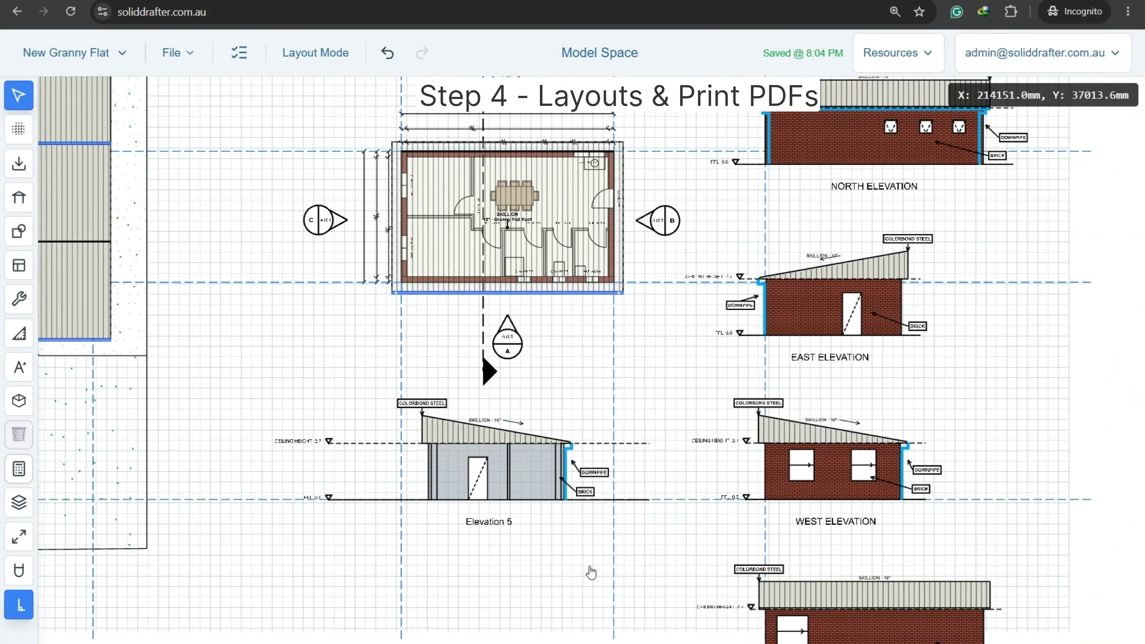
scroll(591, 572, up, 4)
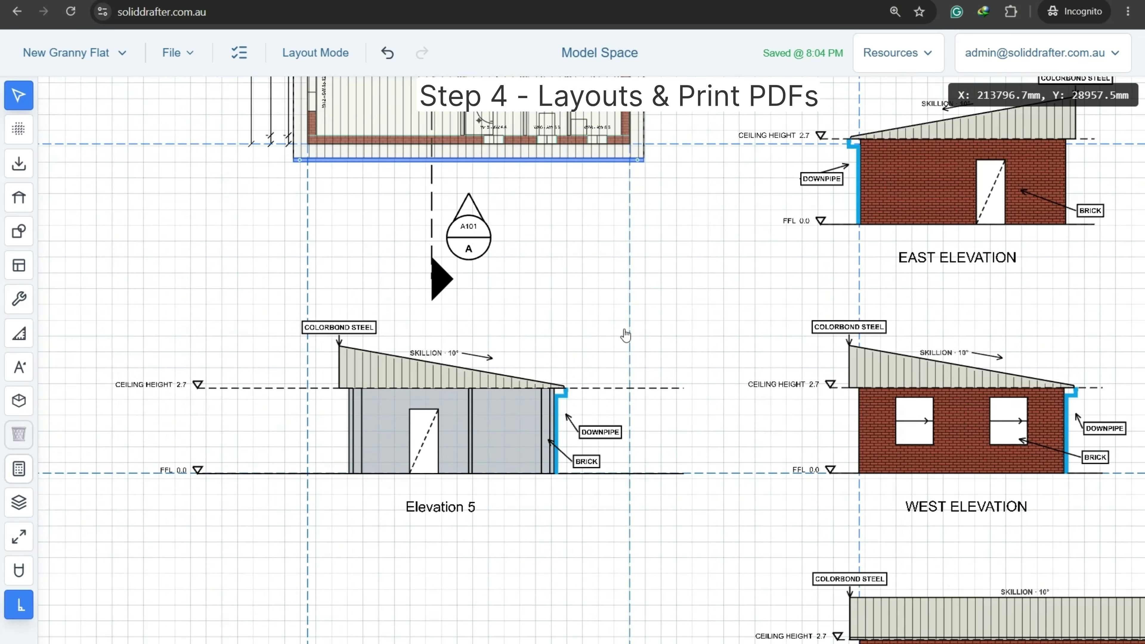
middle_drag(632, 308, 602, 549)
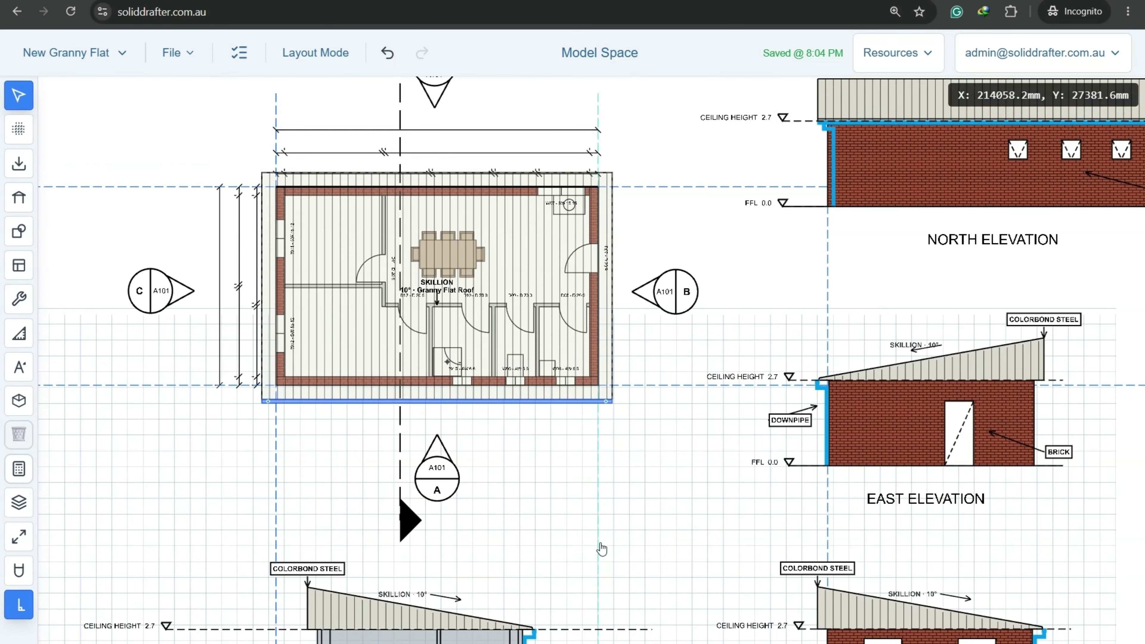
click(315, 52)
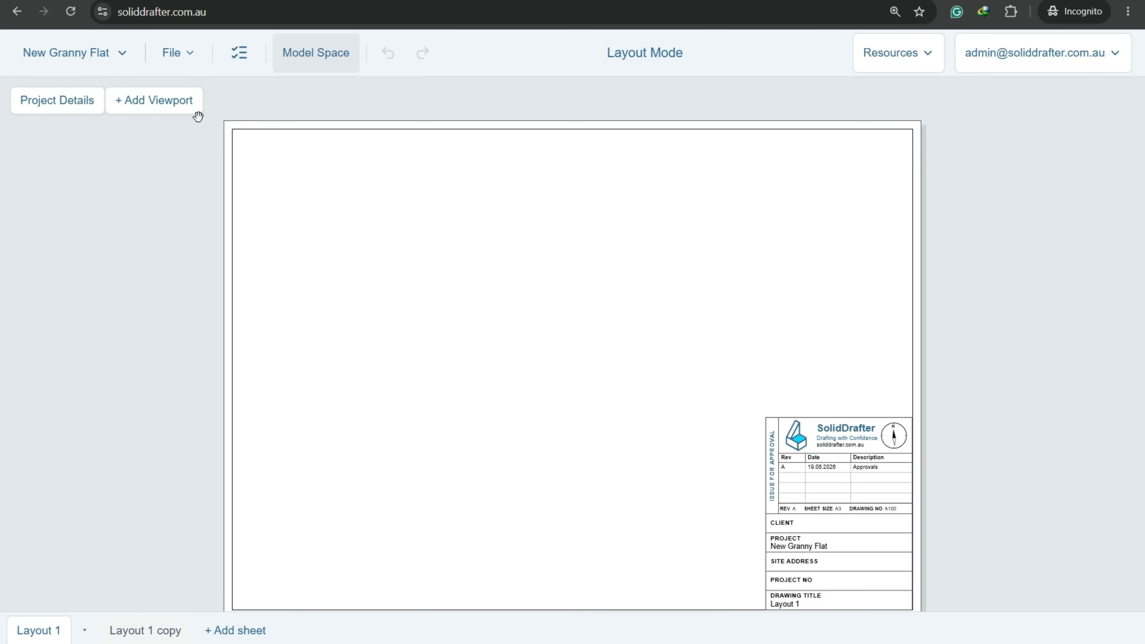
Enter project NEW GRANNY FLAT, the client's name, site address and title EXISTING & PROPOSED SITE PLANS.
click(65, 109)
click(120, 193)
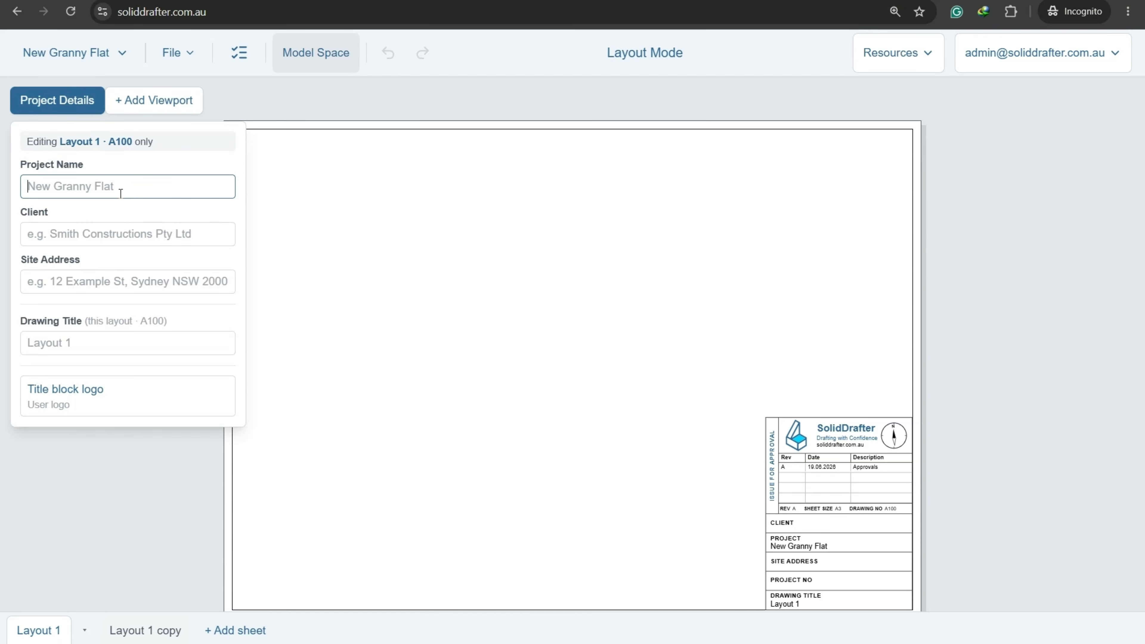
text(NEW)
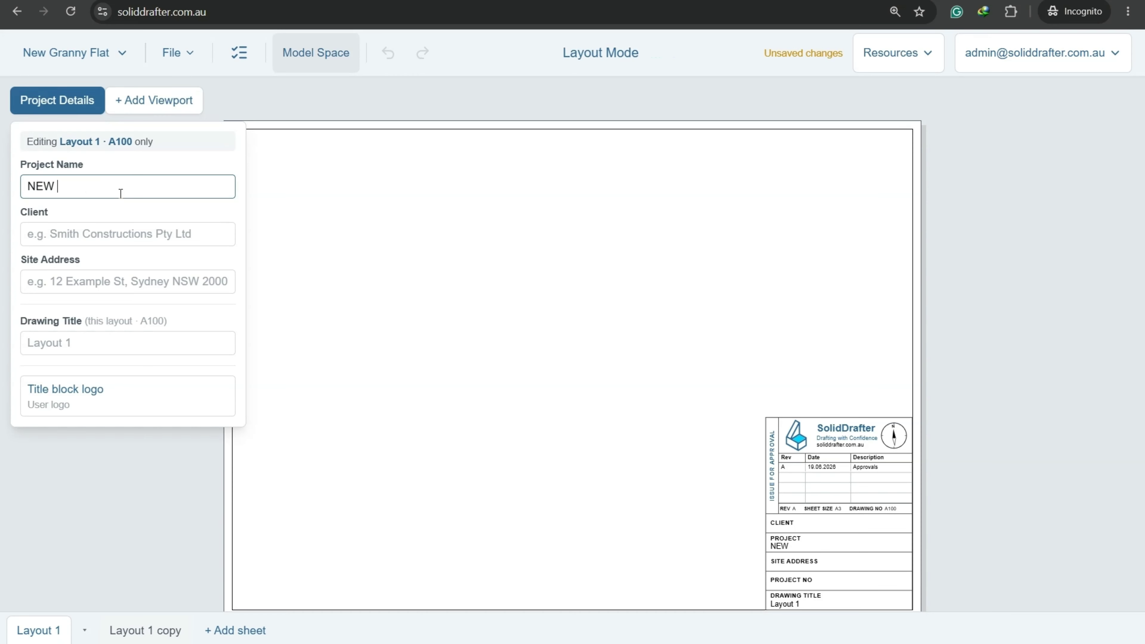
text( GRANNY FLAT)
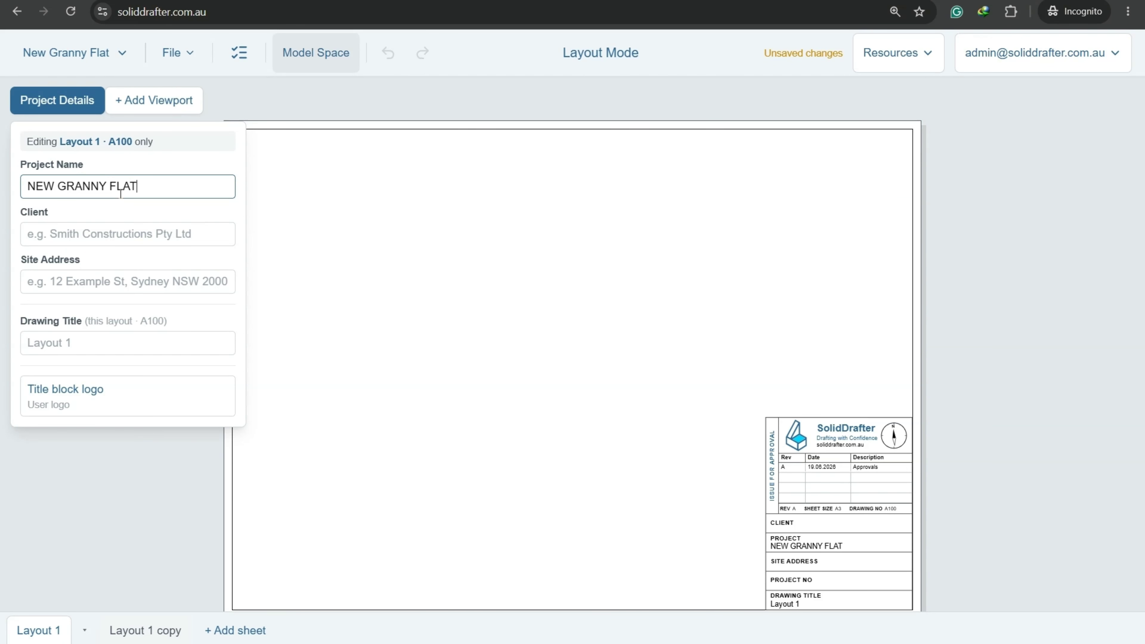
key(Tab)
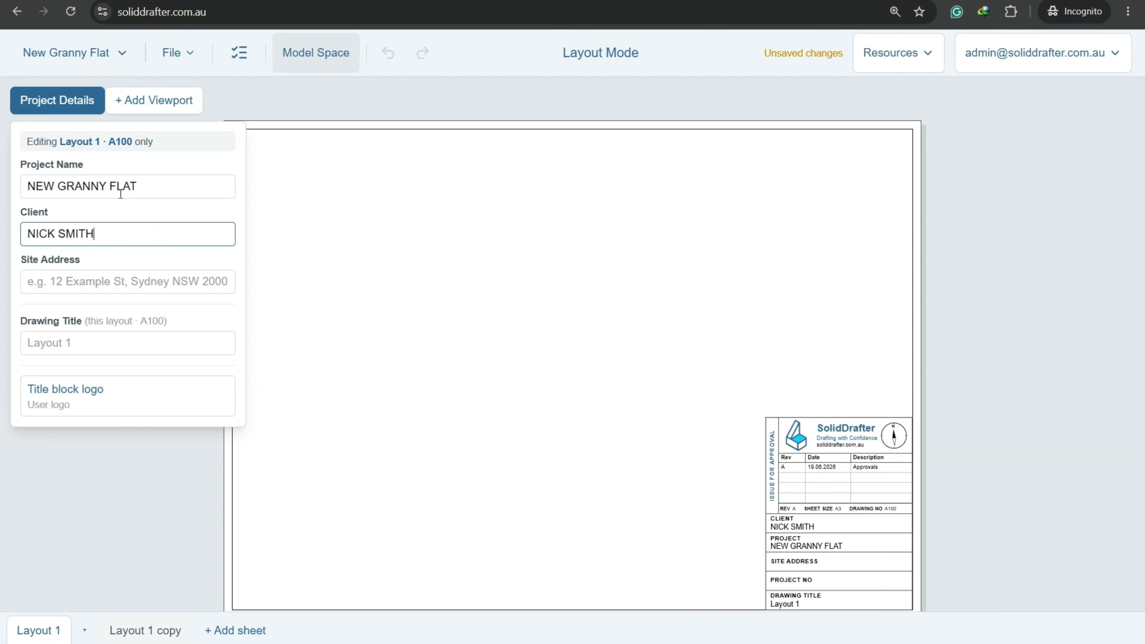
key(Tab)
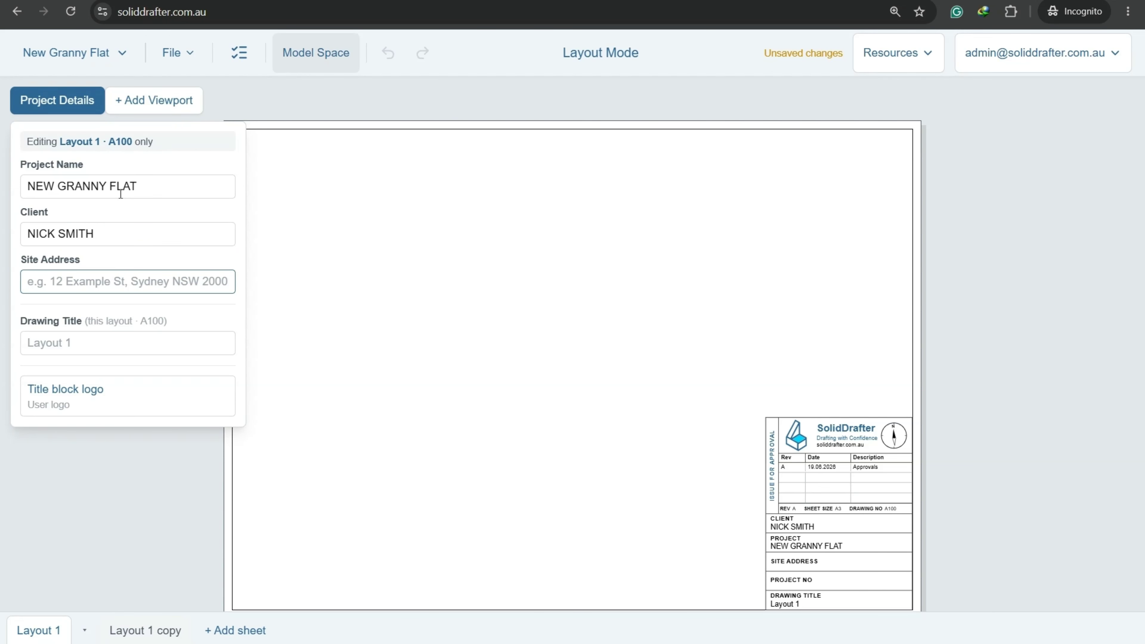
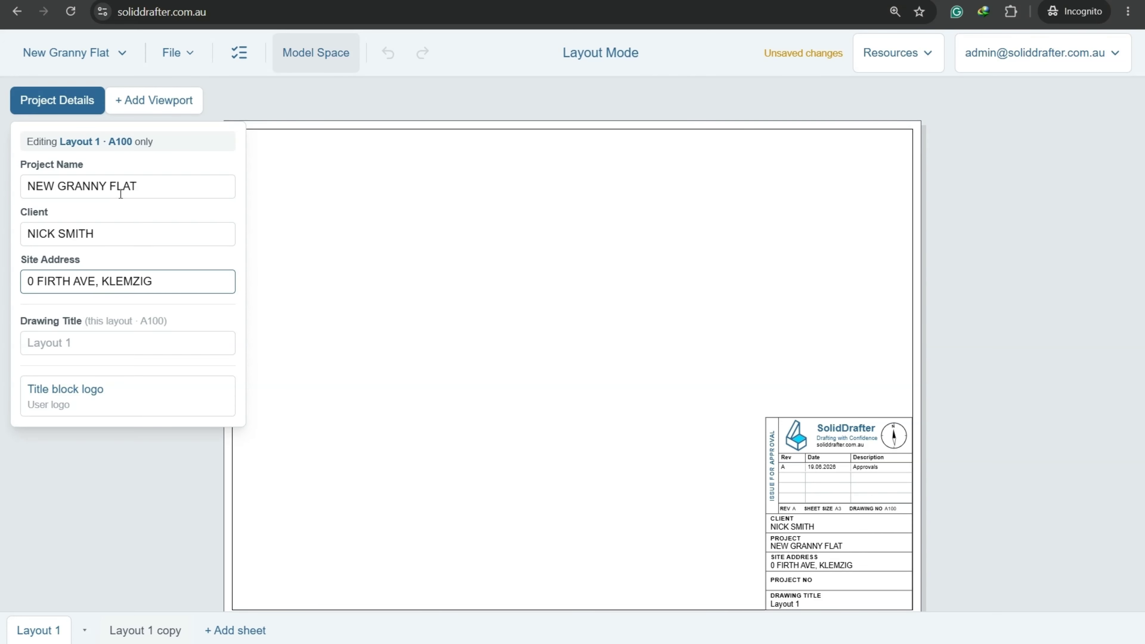
key(Tab)
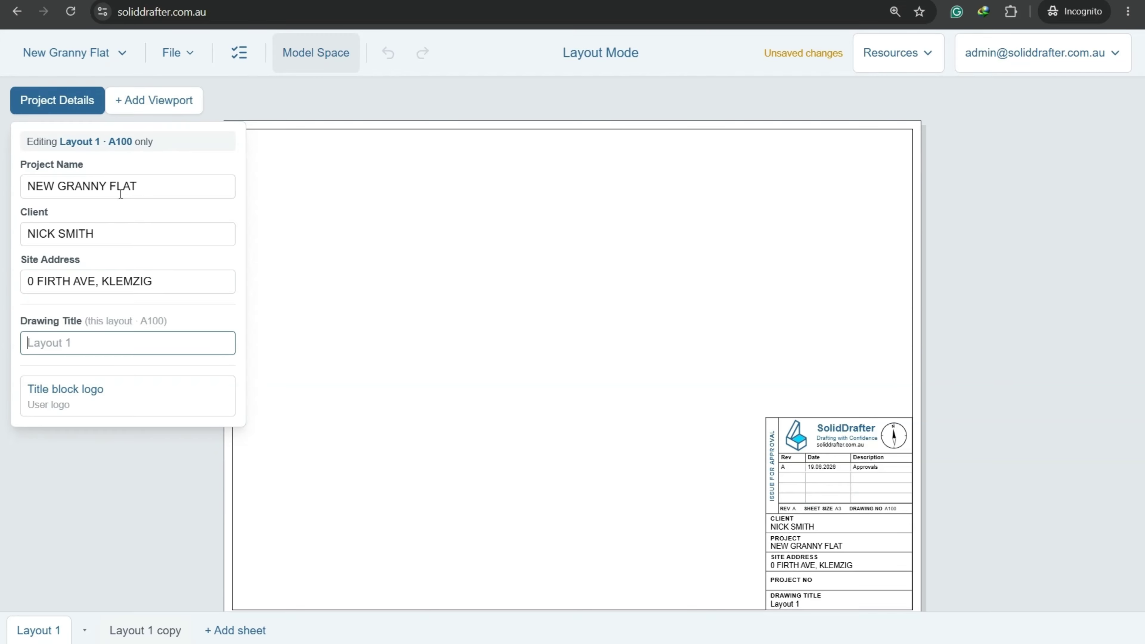
text(EXISTING A)
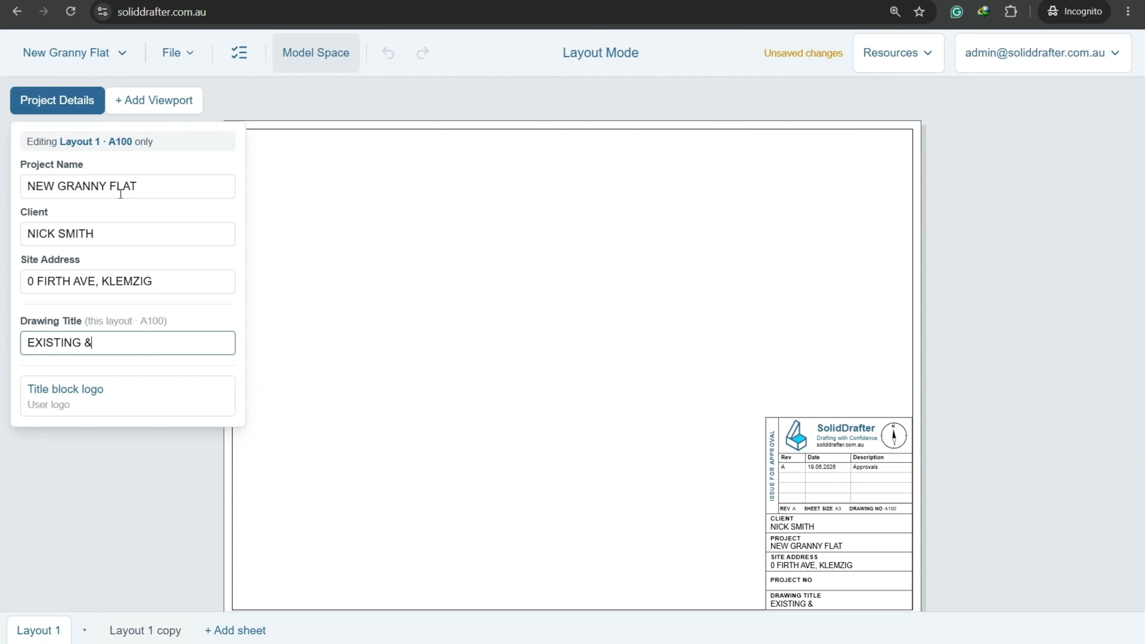
text( PROPOSED )
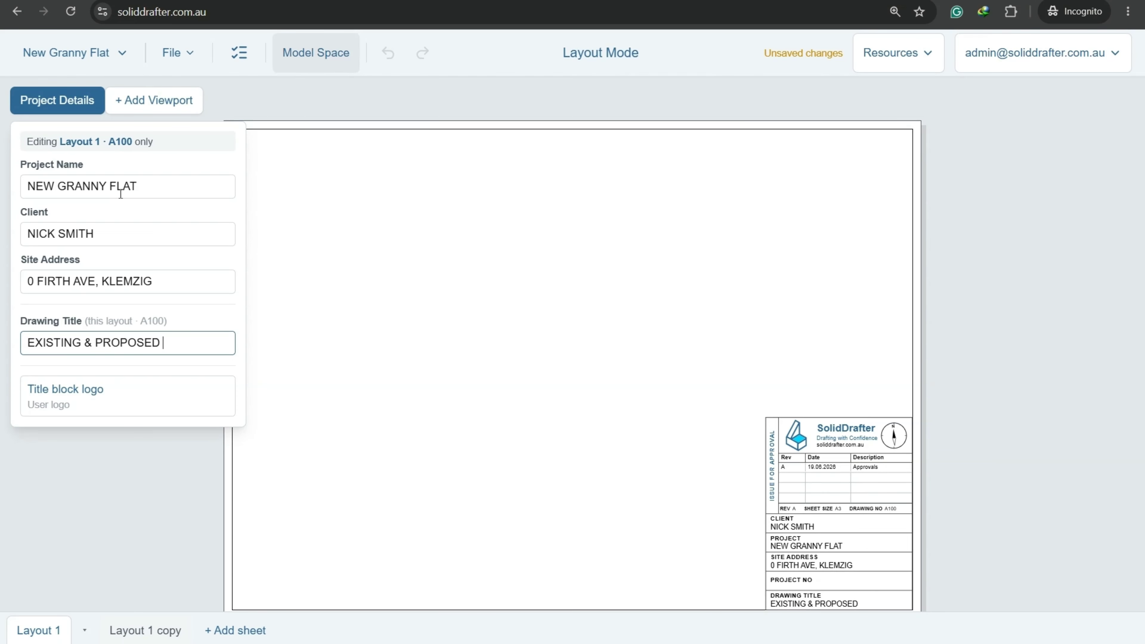
text(SITE PLANS)
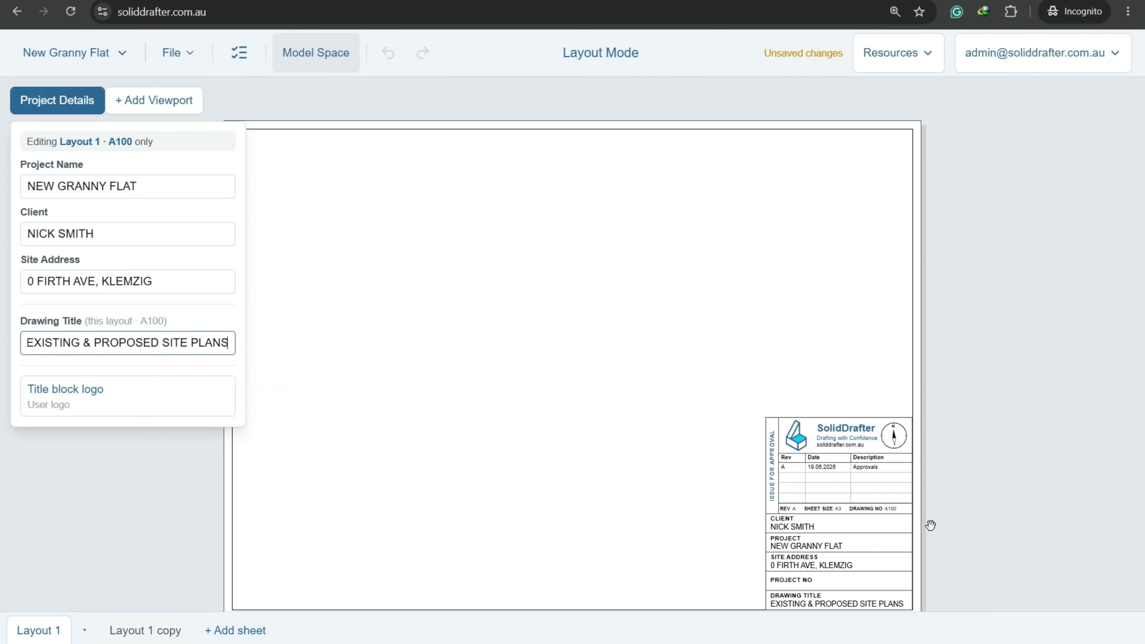
click(958, 518)
drag(958, 519, 882, 432)
scroll(762, 445, up, 2)
Reopen Layout 1's Project Details panel to review the filled-in title block fields.
scroll(761, 445, up, 1)
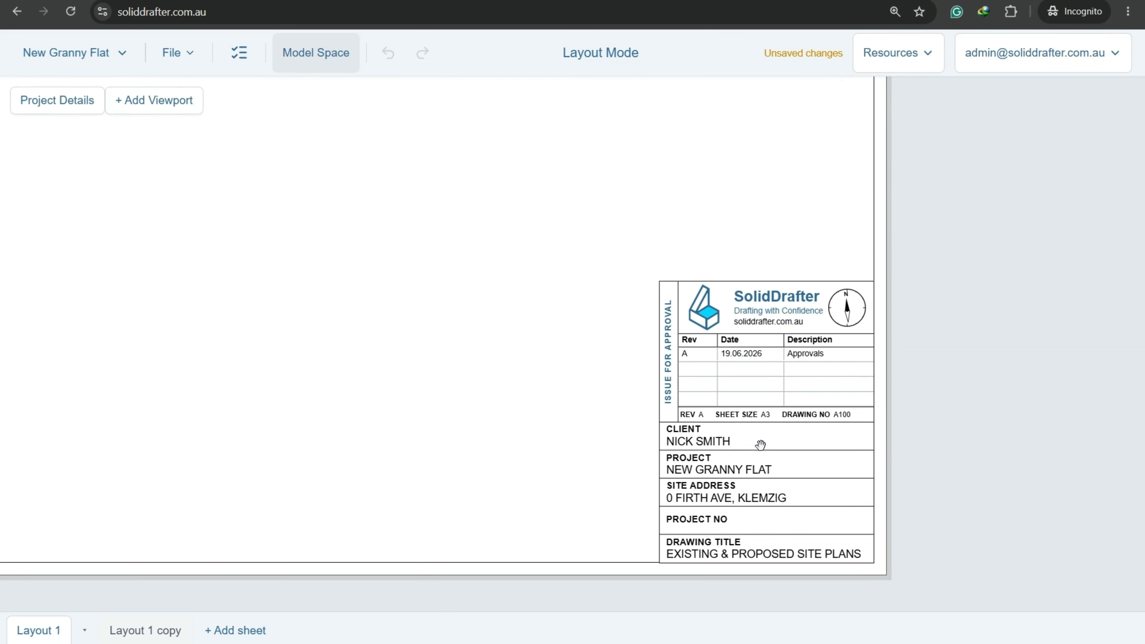
click(64, 102)
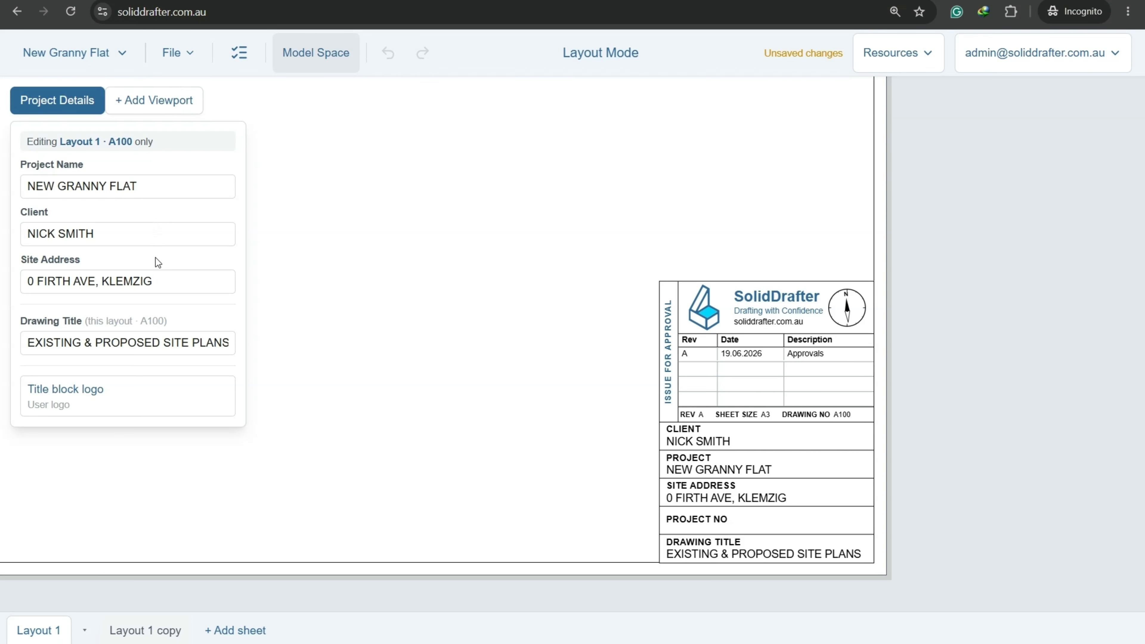
Keep the default SolidDrafter logo in the title block logo options and close them.
click(64, 403)
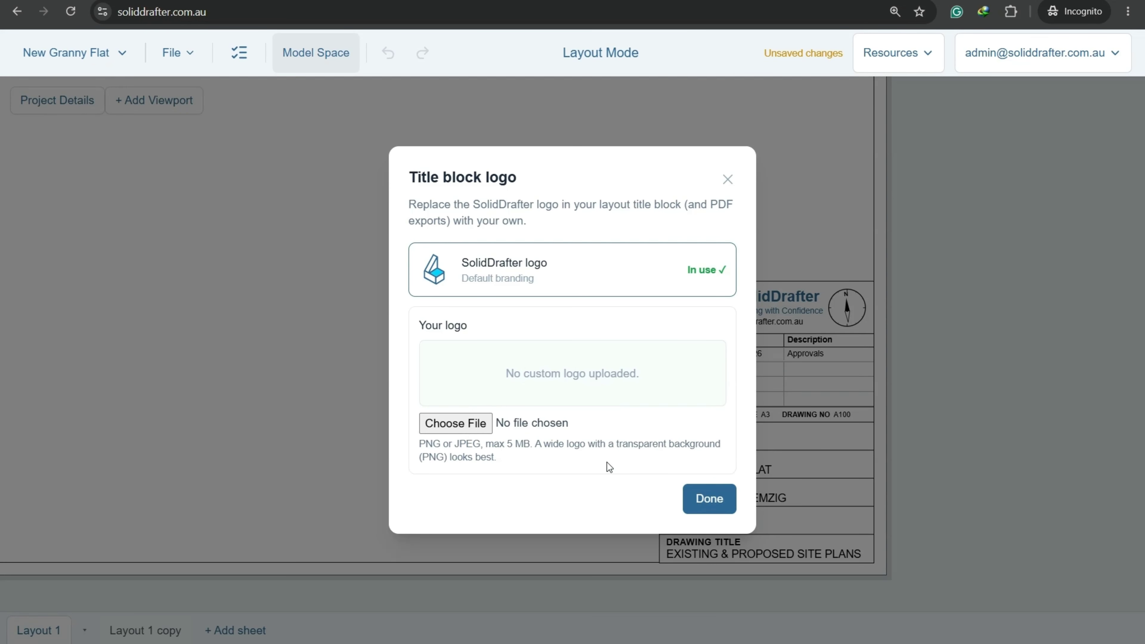
click(709, 497)
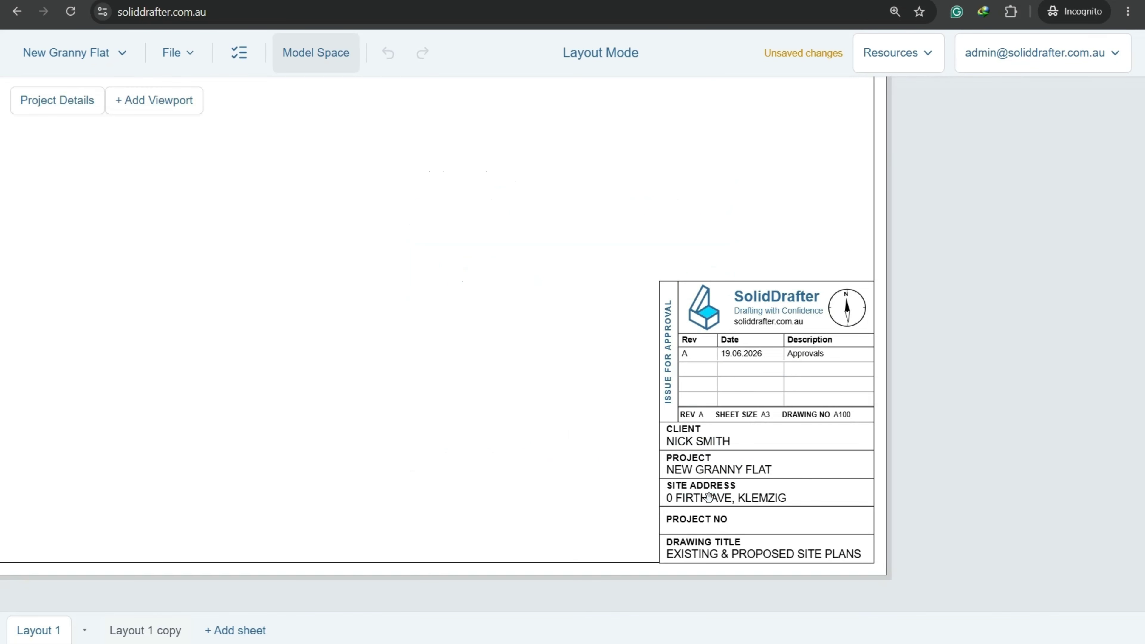